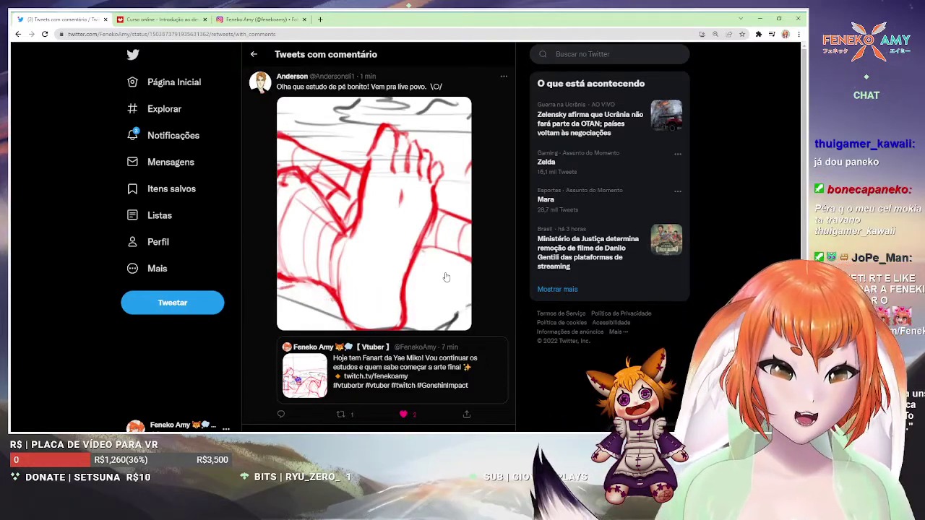
Go back from the quote tweets to the original Yae Miko fanart tweet and look through it
left_click(254, 53)
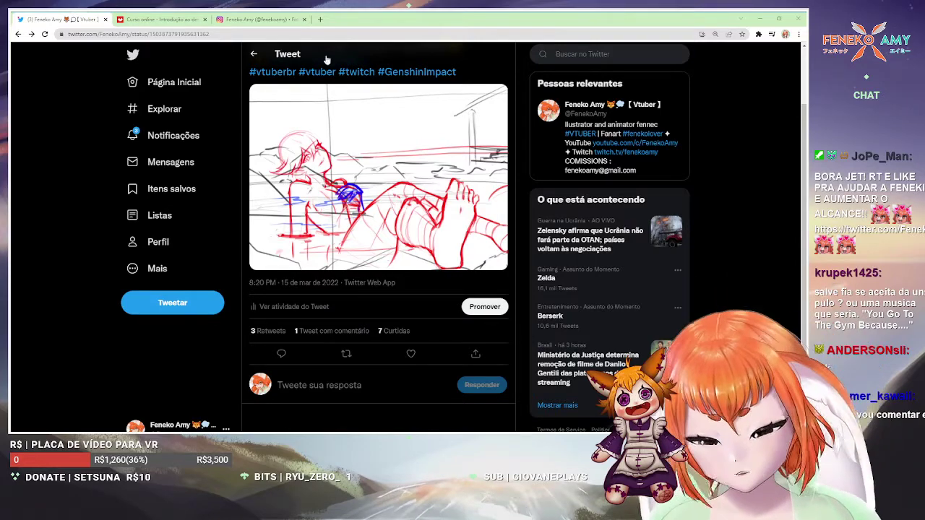
left_click(391, 331)
scroll(451, 267, "down", 5)
left_click(618, 257)
scroll(458, 291, "up", 1)
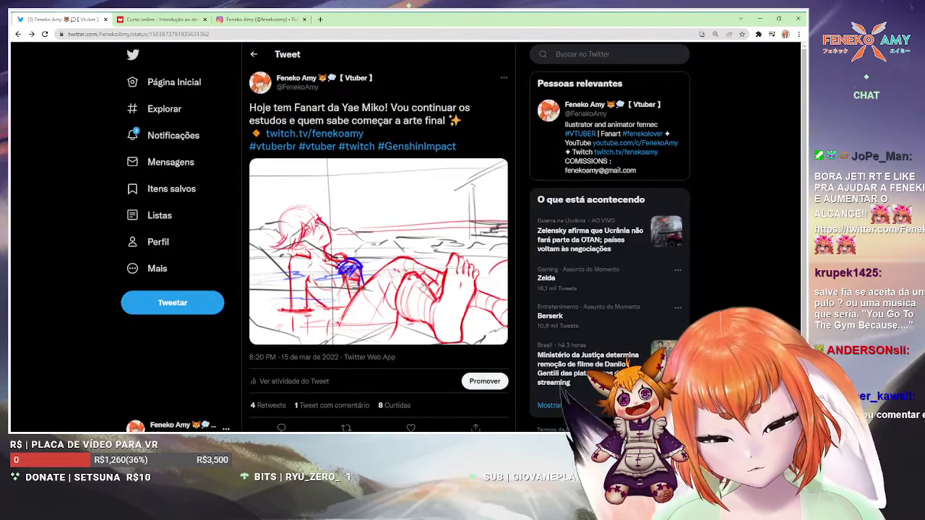
Switch to Clip Studio Paint and set up the Hard Round Pressure + Opacity Size pencil in black at brush size 70
key("alt+Tab")
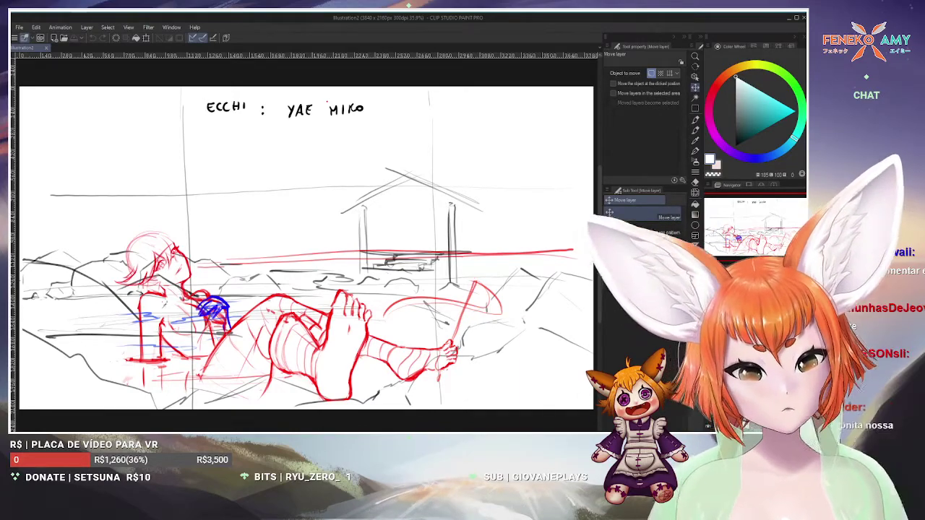
left_click(695, 120)
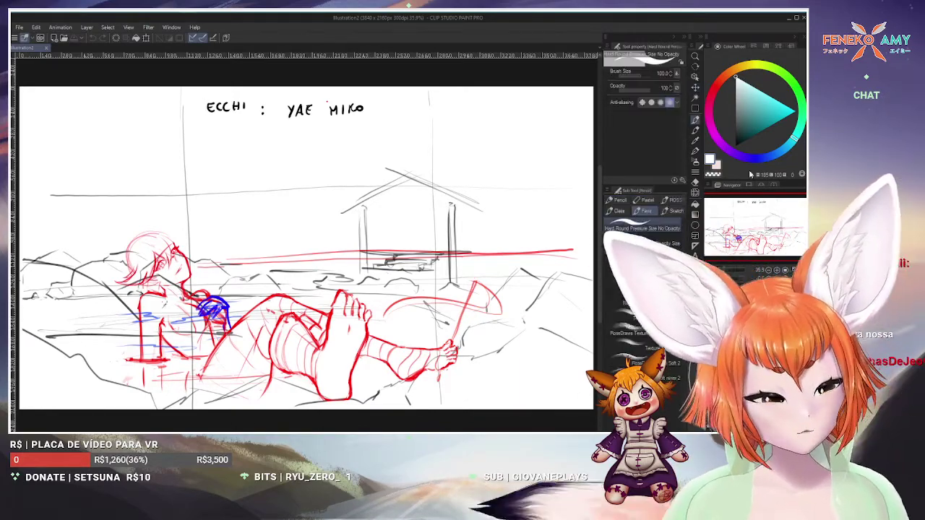
key("x")
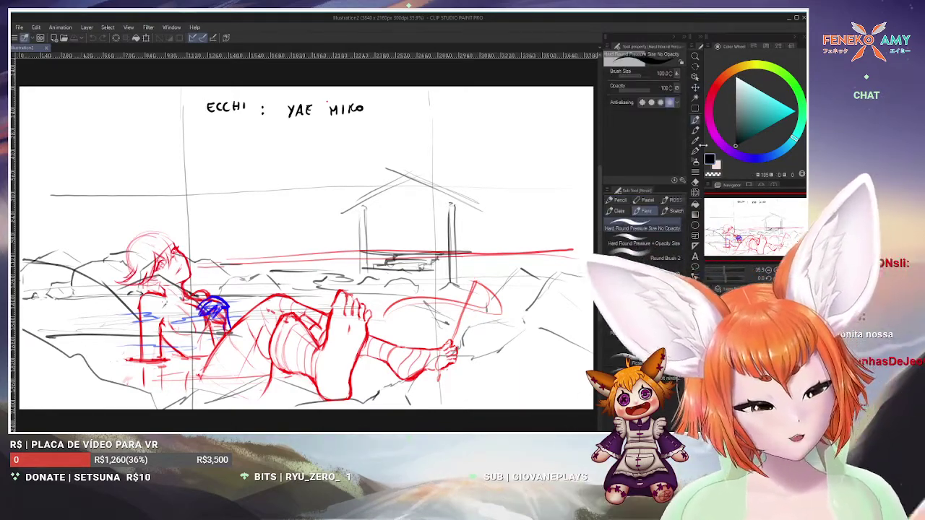
left_click(643, 243)
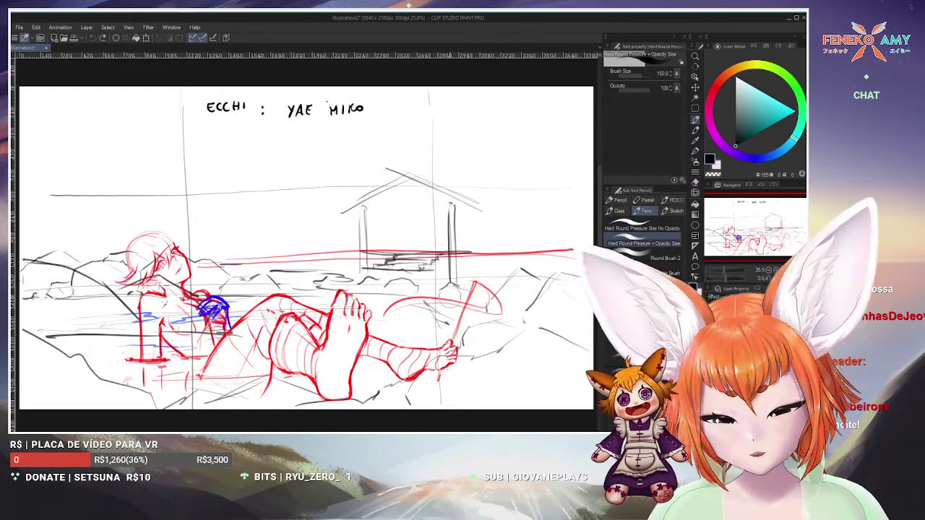
key("bracketleft")
key("bracketleft")
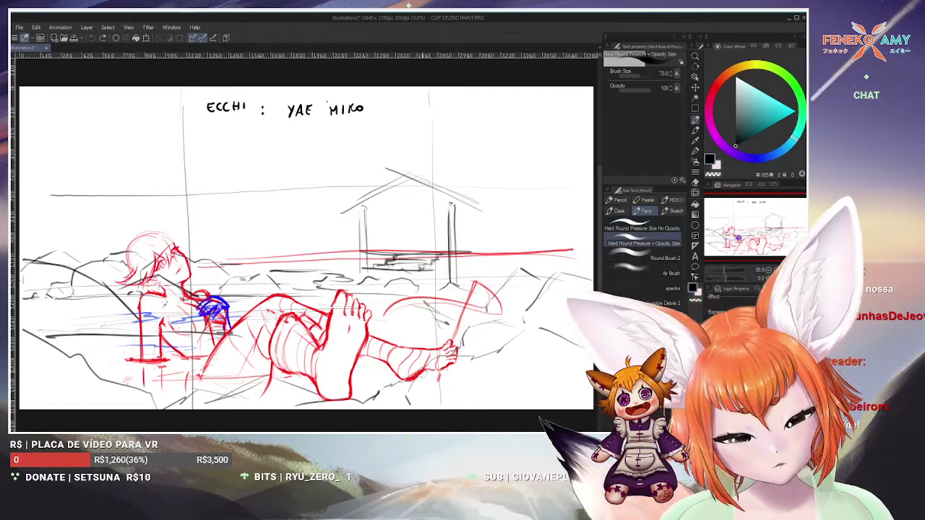
Set the pencil's brush size to 30 and sample the blue of the scribble on the character's hand as drawing colour
left_click_drag(412, 321, 426, 316)
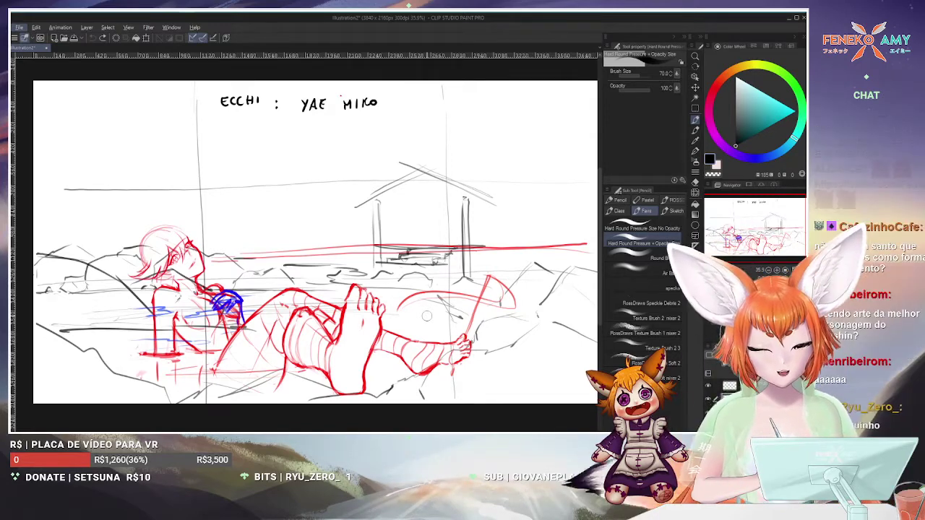
key("ctrl+z")
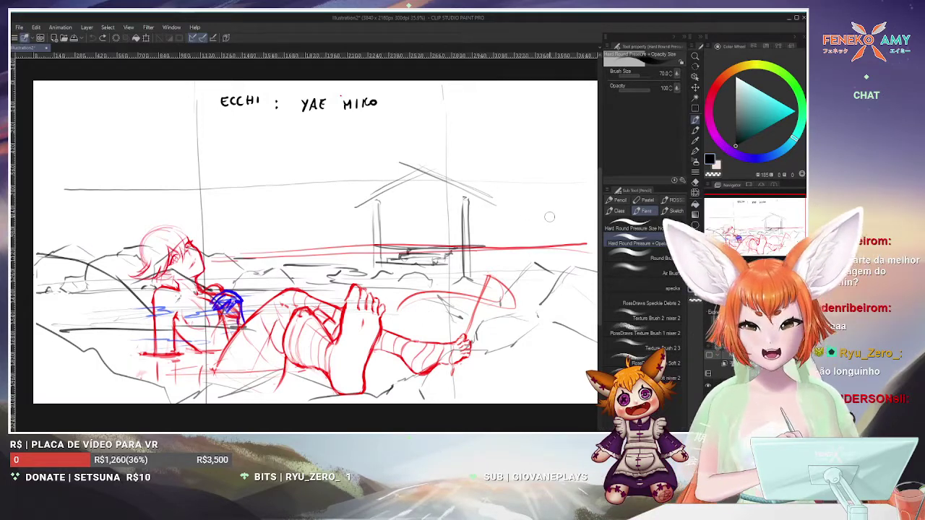
key("bracketright")
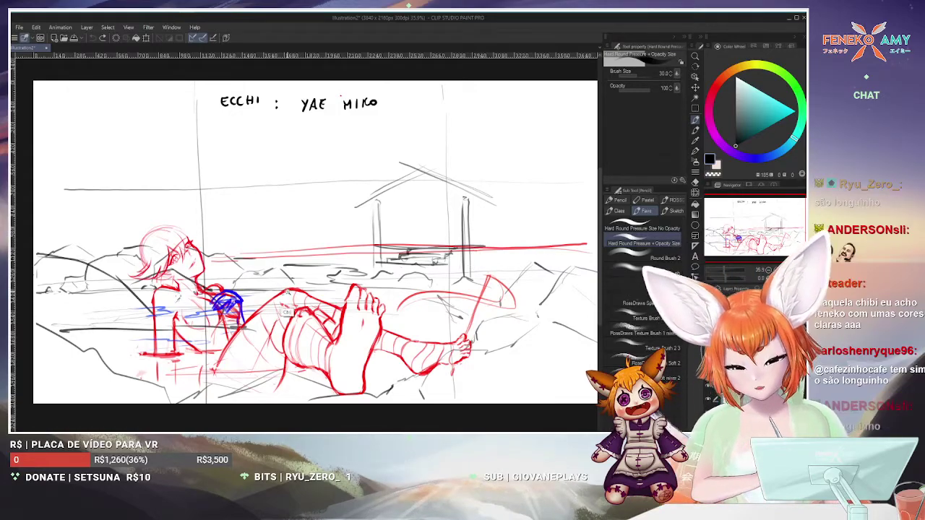
scroll(304, 242, "up", 5)
left_click_drag(568, 297, 456, 235)
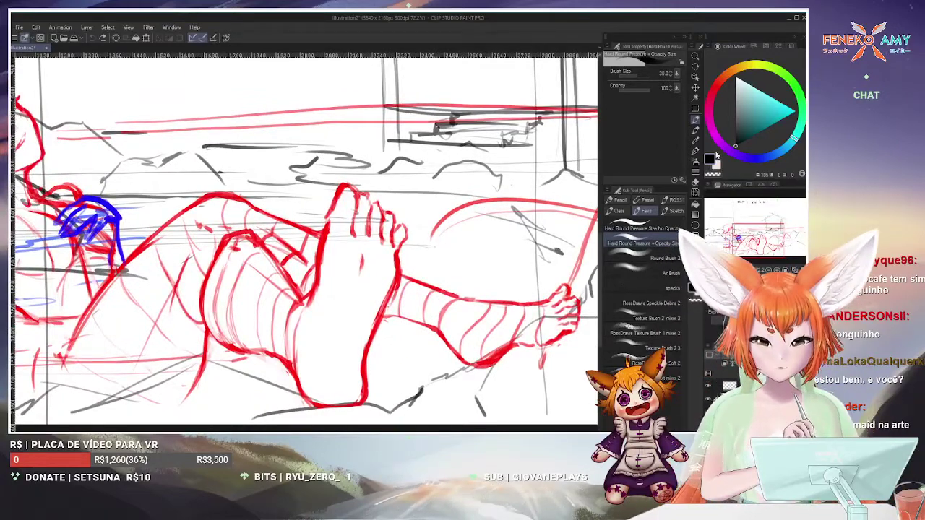
scroll(564, 217, "down", 3)
left_click_drag(361, 217, 462, 247)
left_click(321, 268, "alt")
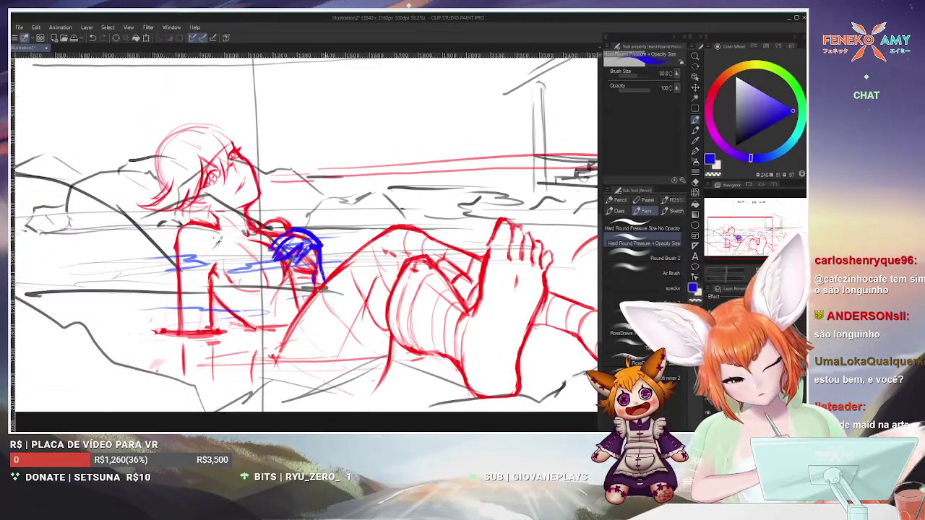
left_click(696, 182)
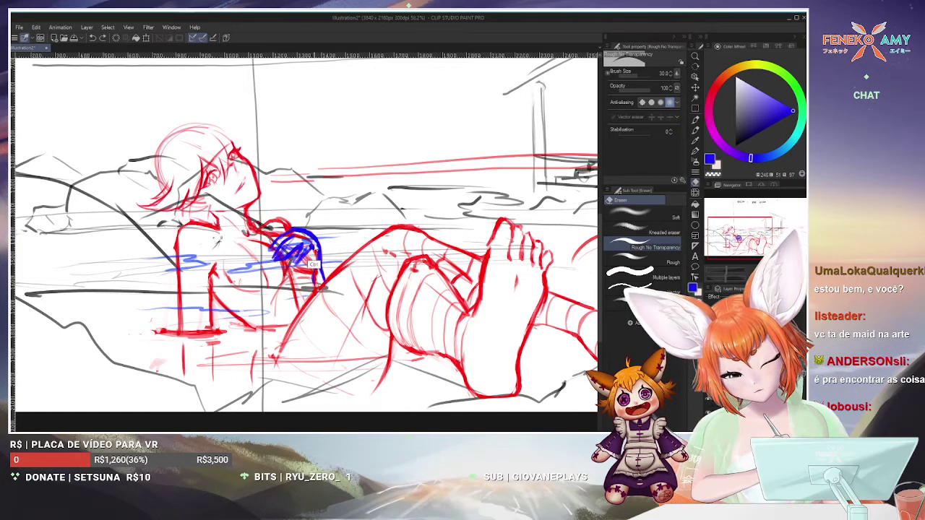
left_click(696, 121)
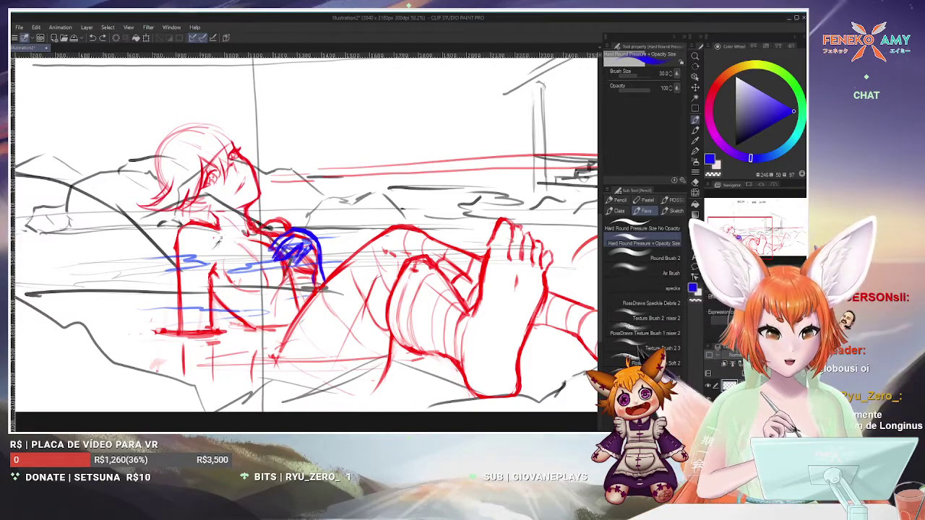
Place the reference image canvas side by side with the sketch and frame the character and hot spring references
key("ctrl+Tab")
mouse_move(22, 48)
left_mouse_down()
mouse_move(469, 238)
mouse_move(506, 238)
left_mouse_up()
scroll(156, 245, "up", 3)
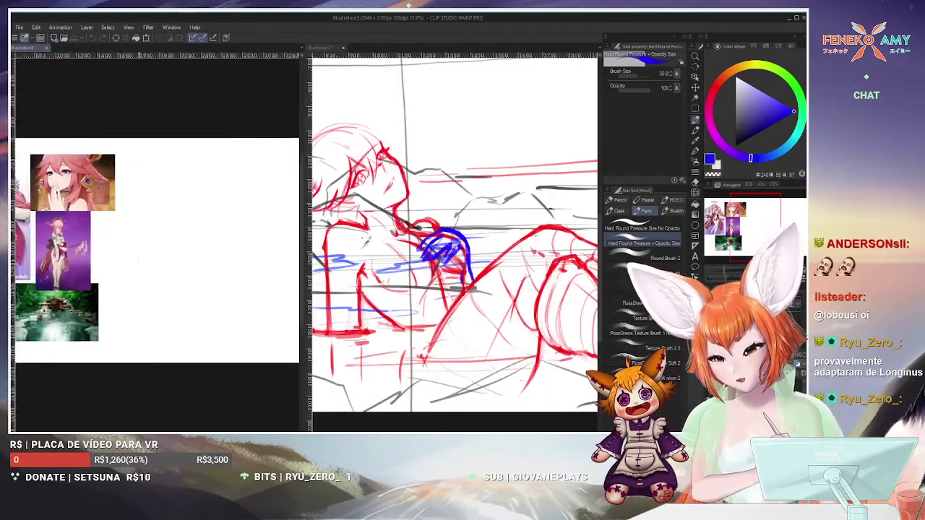
scroll(49, 232, "down", 2)
scroll(49, 231, "up", 4)
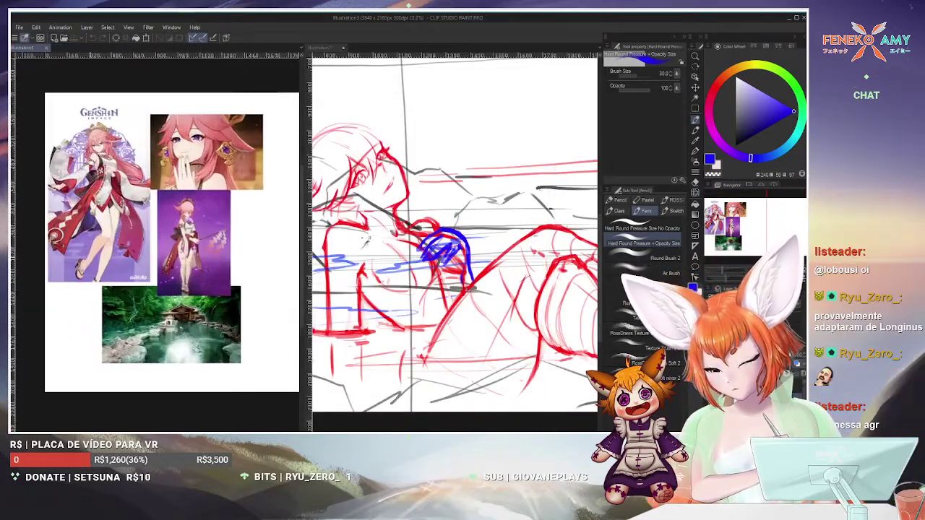
scroll(49, 232, "up", 2)
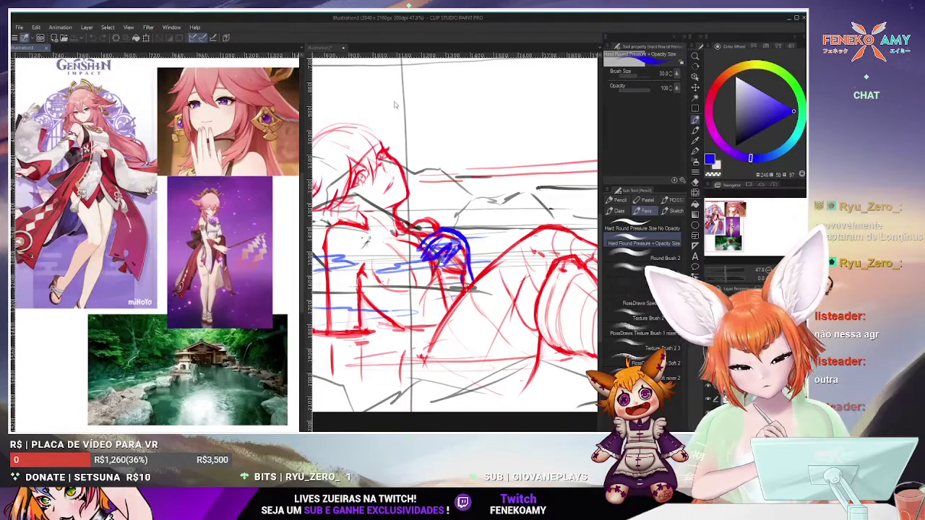
Examine the composition of the bathing scene sketch beside the character references
scroll(455, 238, "down", 3)
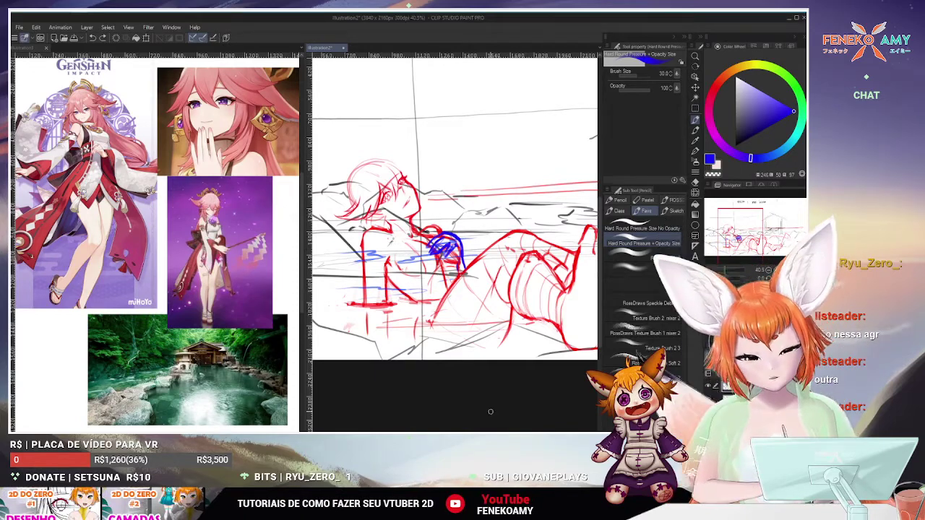
key("ctrl+0")
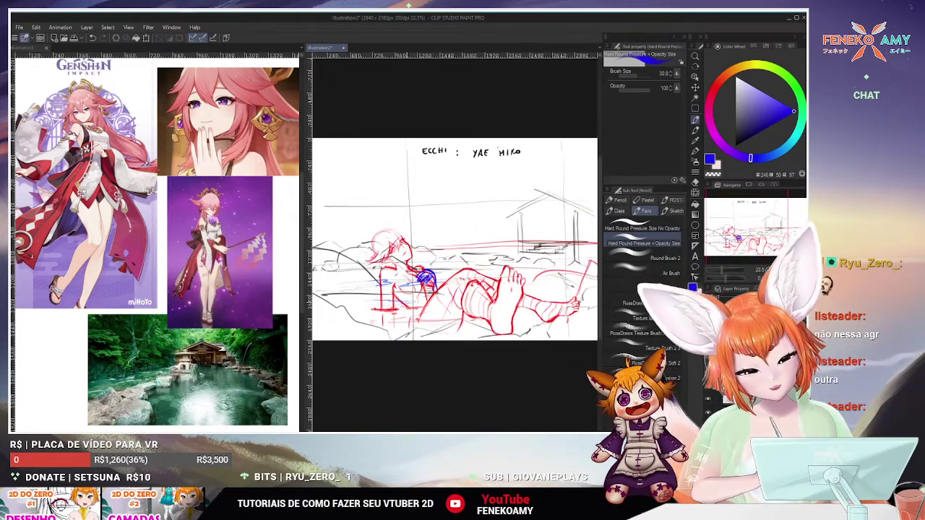
scroll(433, 272, "up", 3)
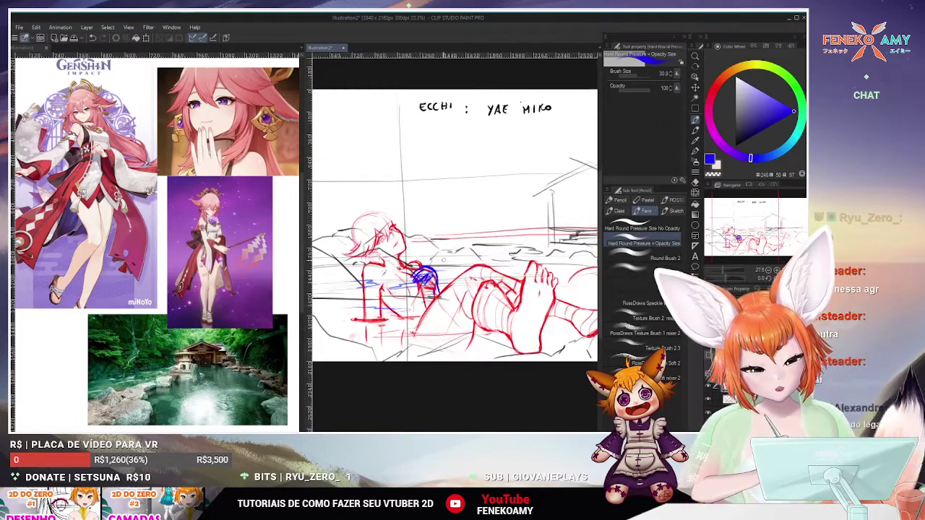
scroll(422, 164, "up", 2)
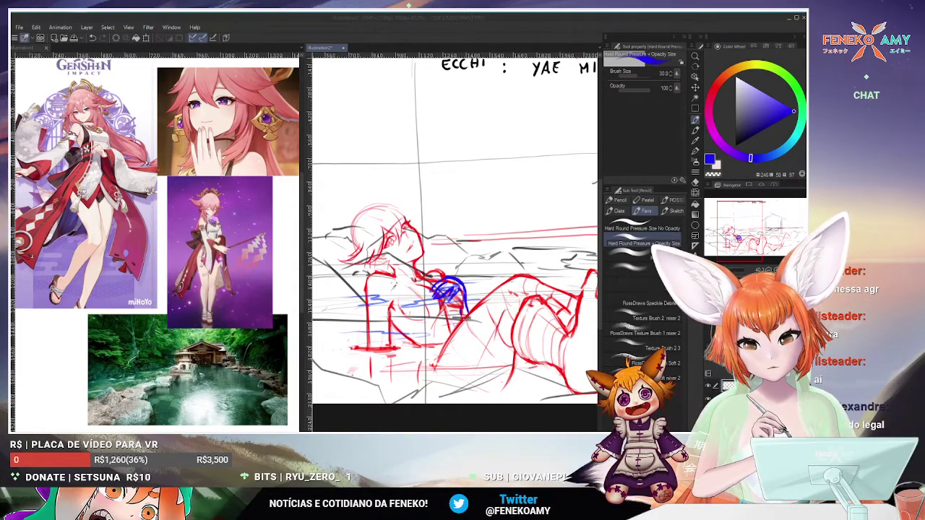
left_click(515, 206)
left_click_drag(515, 205, 454, 169)
scroll(454, 168, "down", 5)
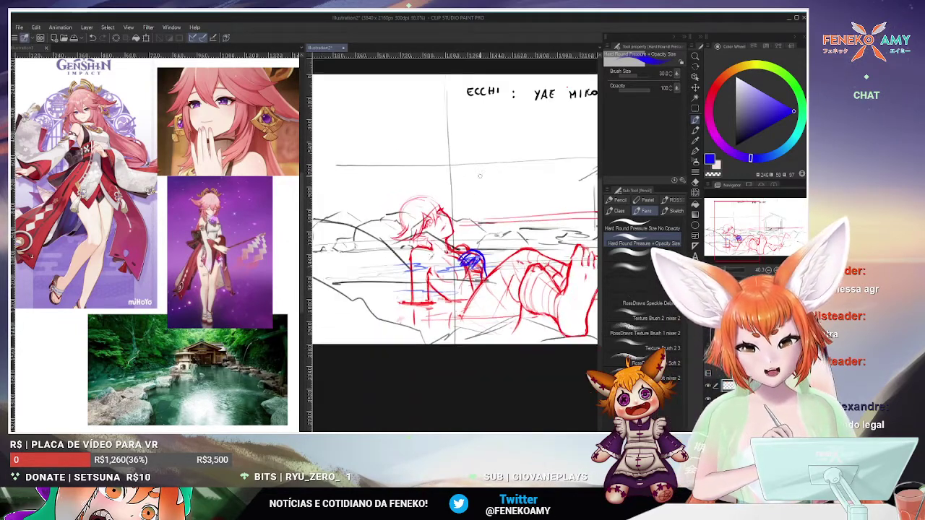
scroll(483, 193, "up", 4)
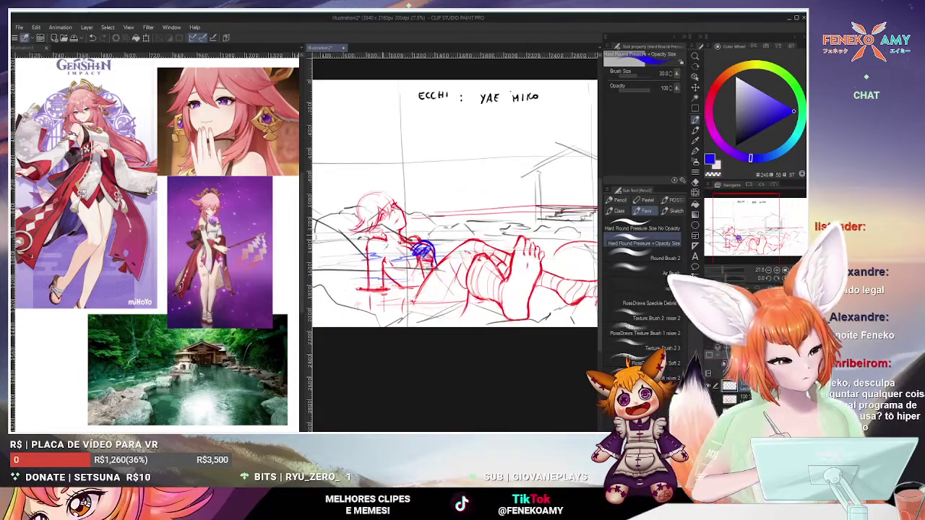
Sample the red of the leg's sketch lines as drawing colour and set the pencil's brush size to 12
left_click(510, 280, "alt")
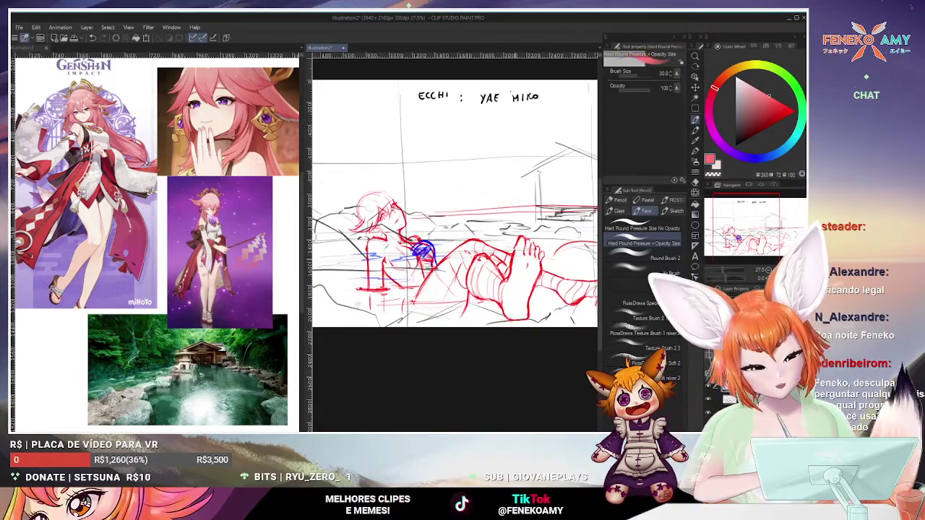
scroll(431, 237, "up", 2)
left_click_drag(431, 238, 482, 246)
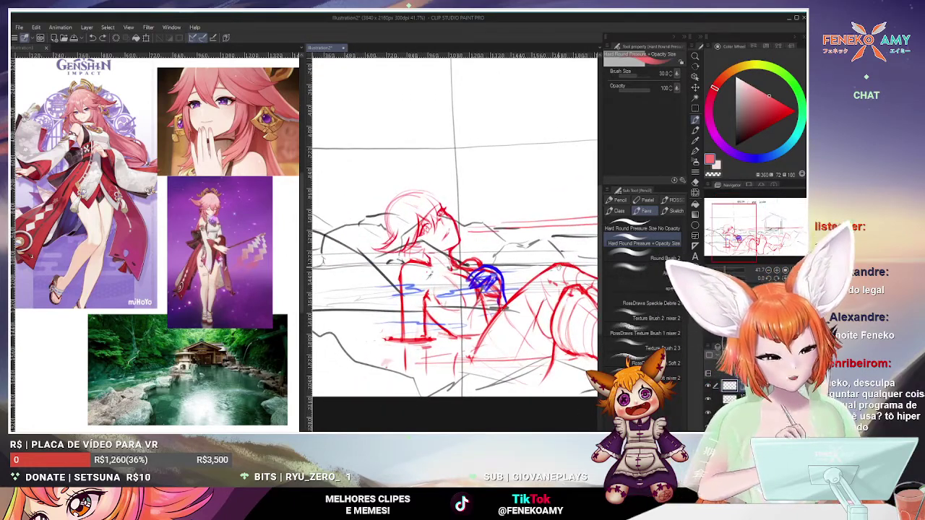
left_click_drag(562, 315, 535, 298)
left_click(534, 298, "alt")
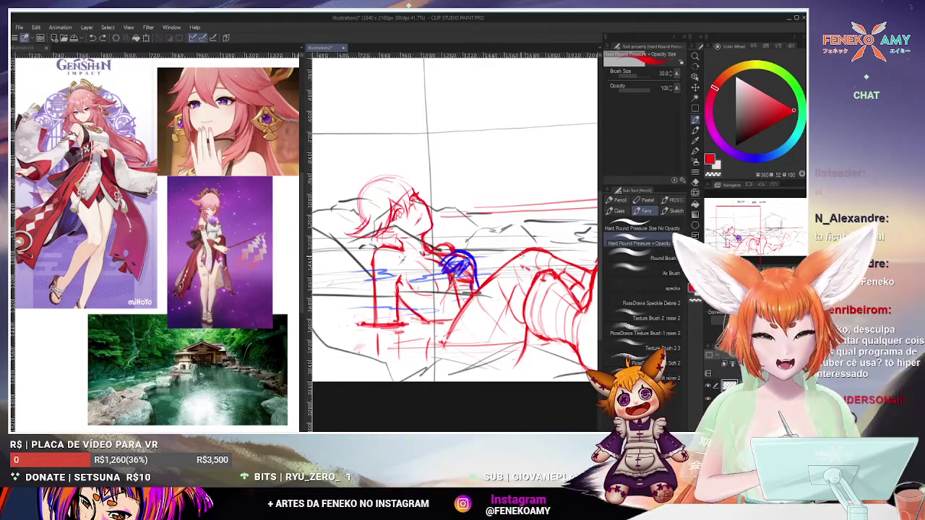
left_click_drag(399, 180, 427, 175)
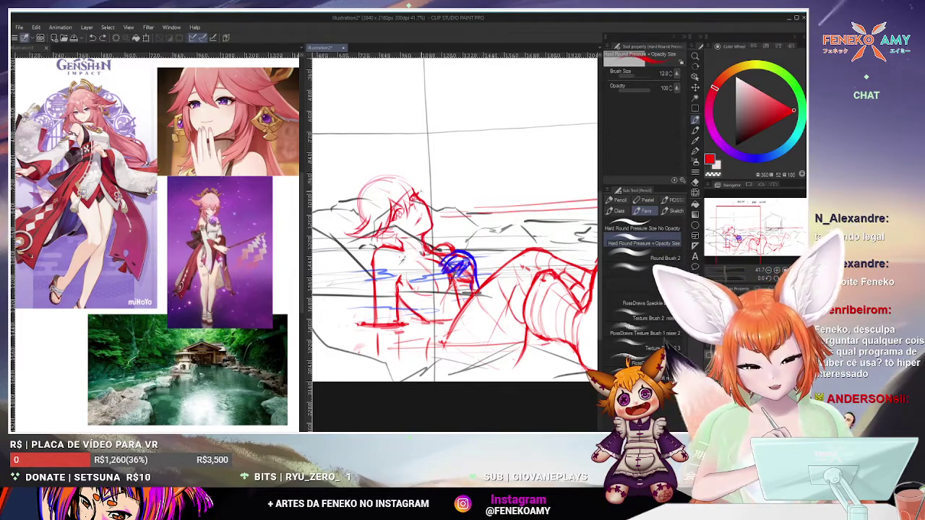
Sketch spiky red hair strands on the crown, over the forehead and at the back of the character's head
scroll(455, 238, "down", 3)
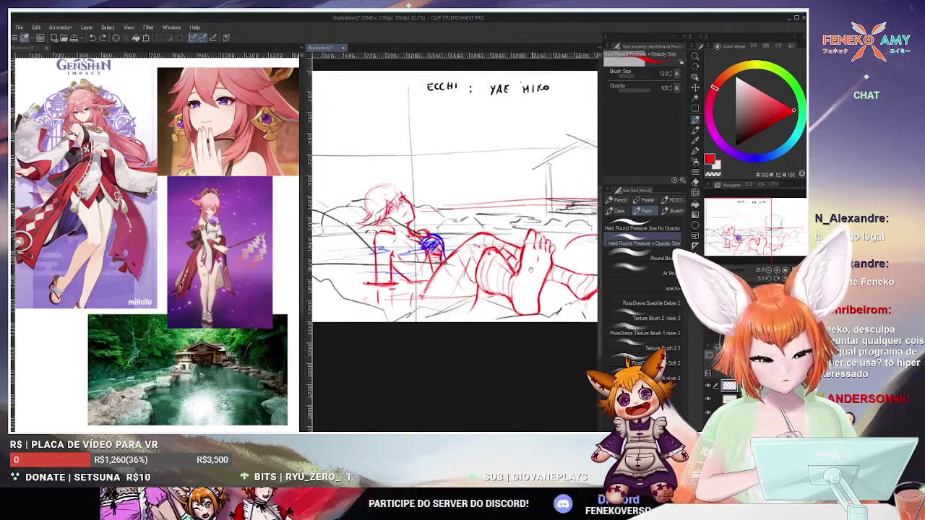
left_click_drag(455, 239, 473, 247)
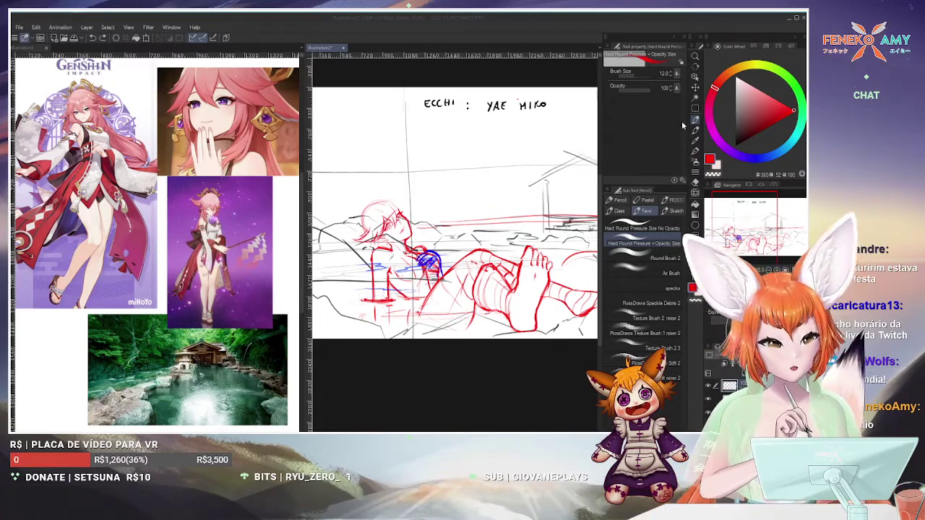
scroll(411, 205, "up", 3)
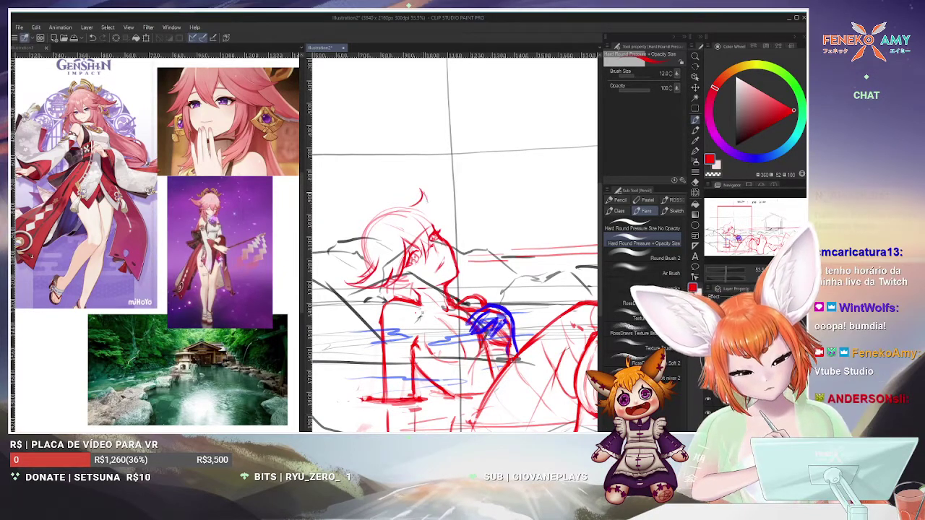
left_click_drag(418, 206, 427, 208)
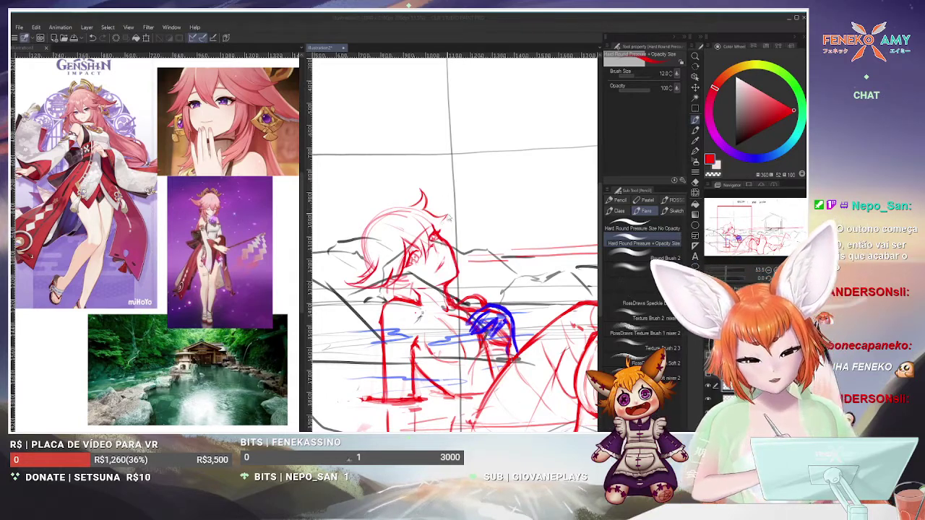
left_click(449, 217)
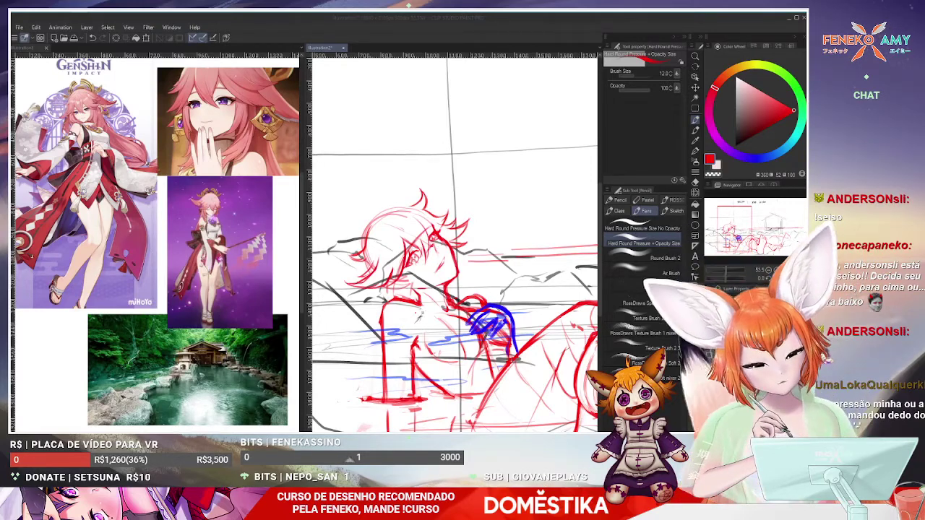
left_click(695, 121)
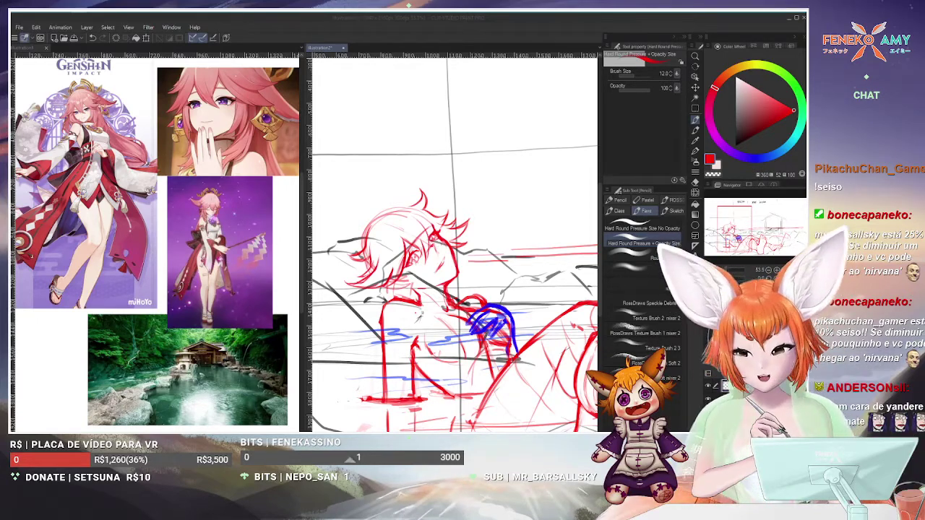
left_click_drag(455, 290, 474, 279)
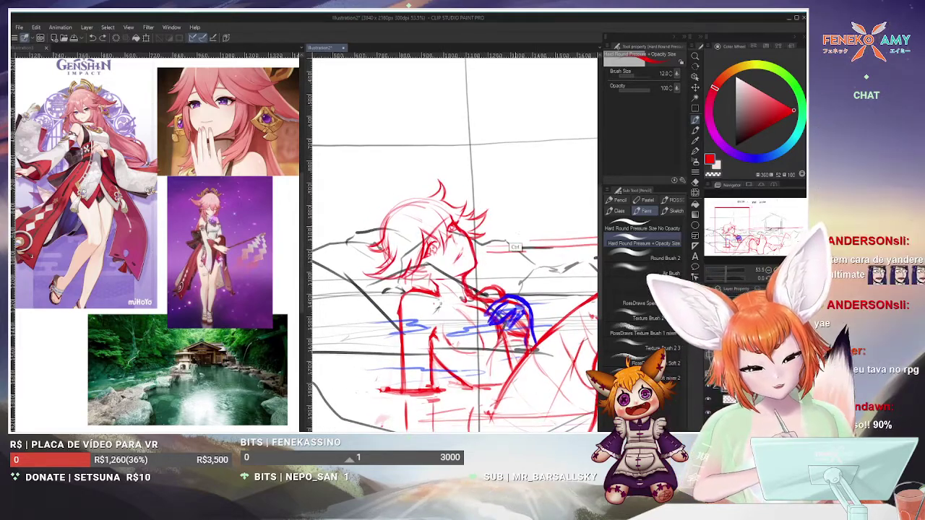
left_click(695, 182)
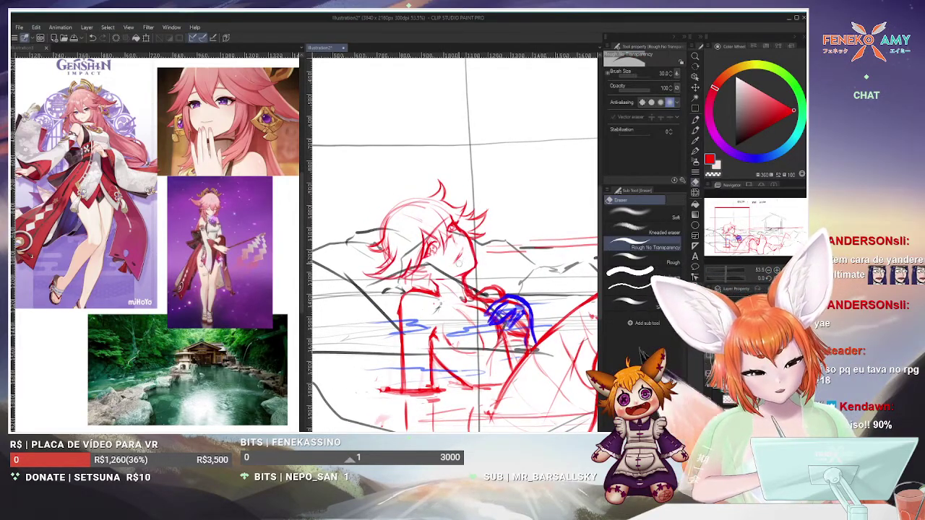
left_click(696, 121)
left_click_drag(463, 289, 478, 293)
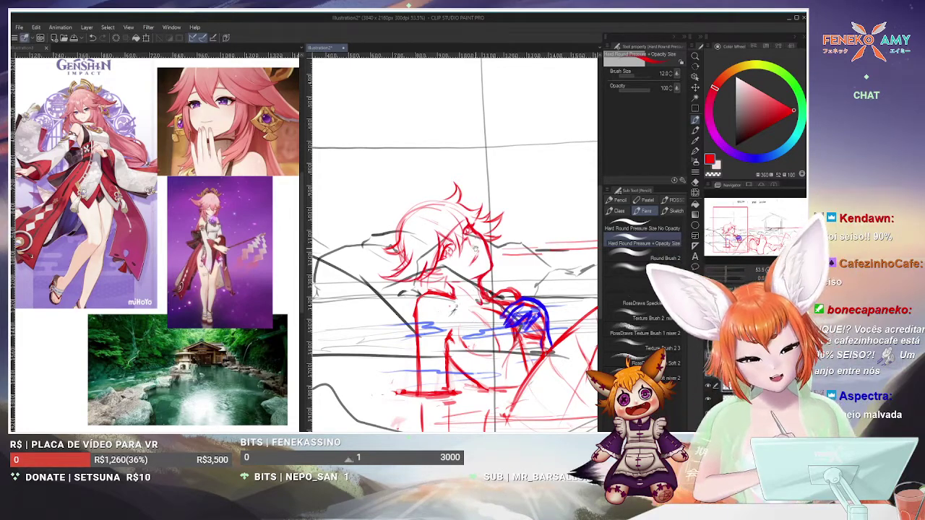
left_click_drag(438, 182, 451, 178)
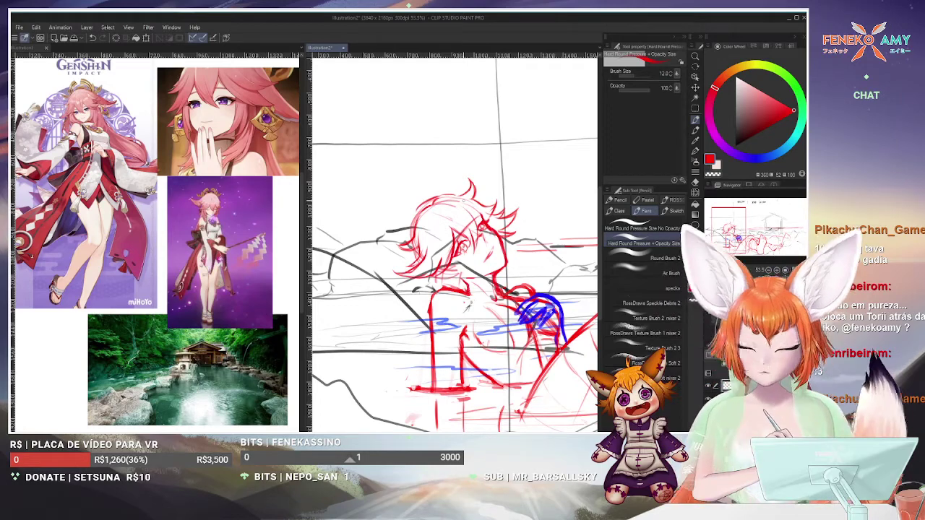
key("e")
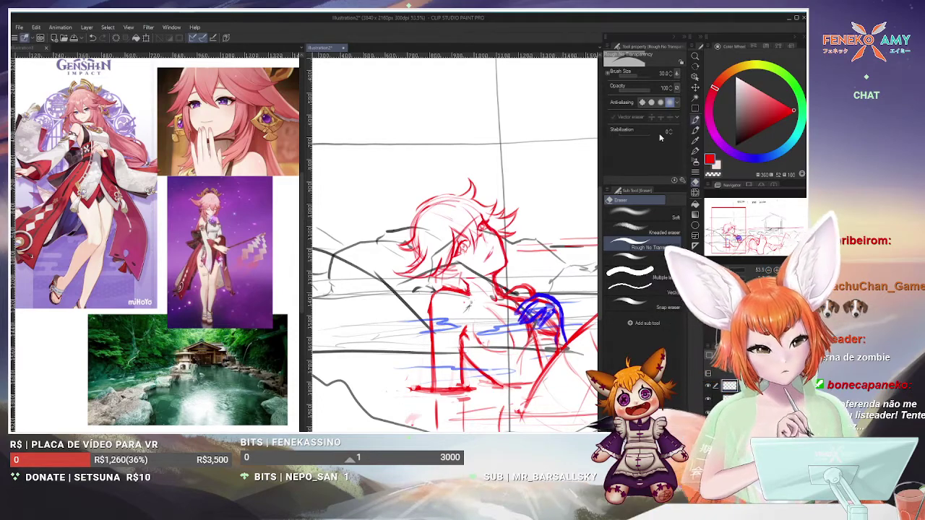
key("p")
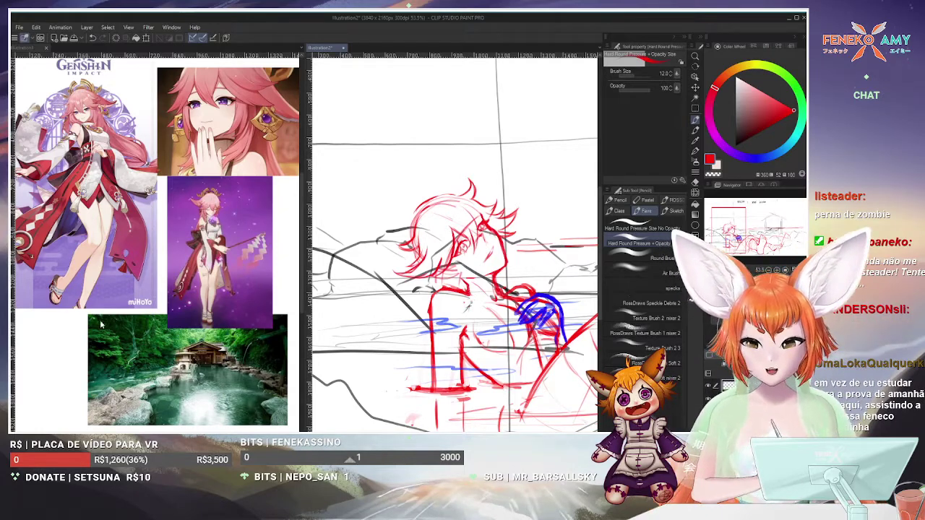
Switch to the web browser and search Google Images for "tori japones" in a new tab
key("alt+Tab")
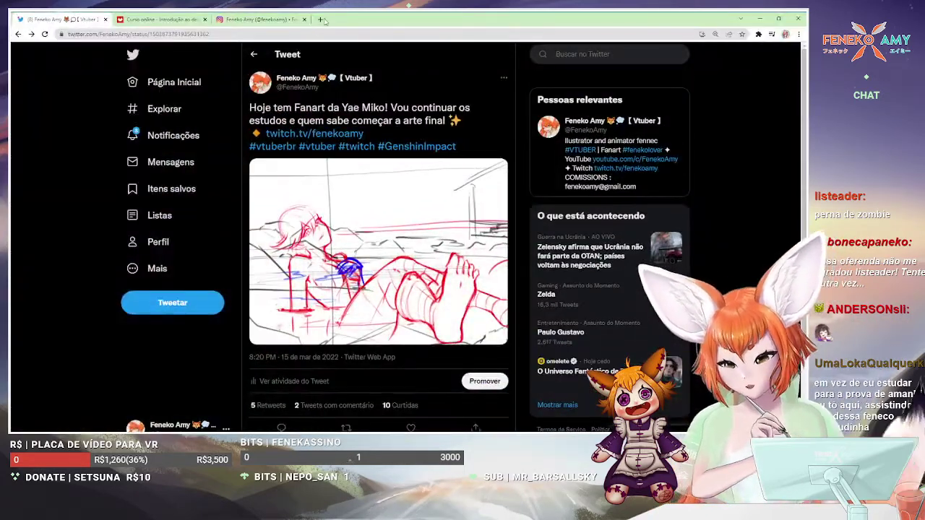
left_click(325, 19)
type("tori")
key("Return")
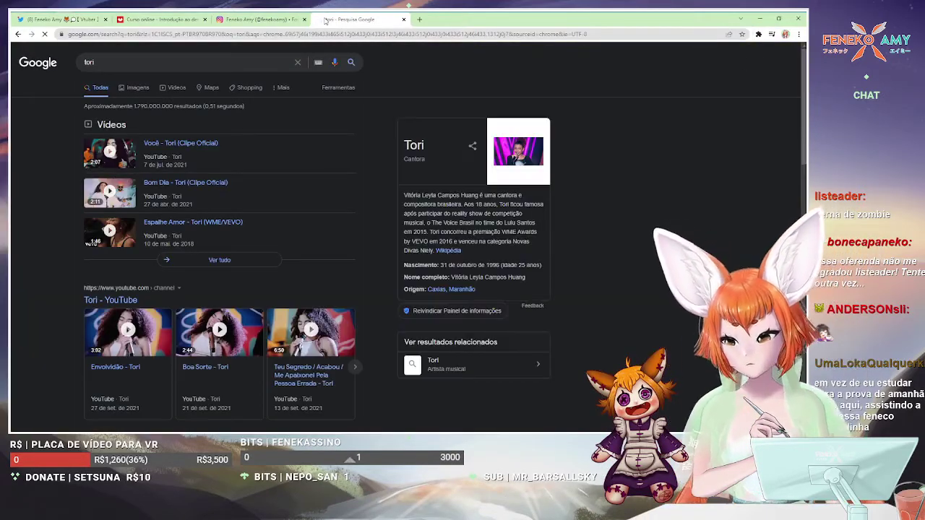
left_click(136, 87)
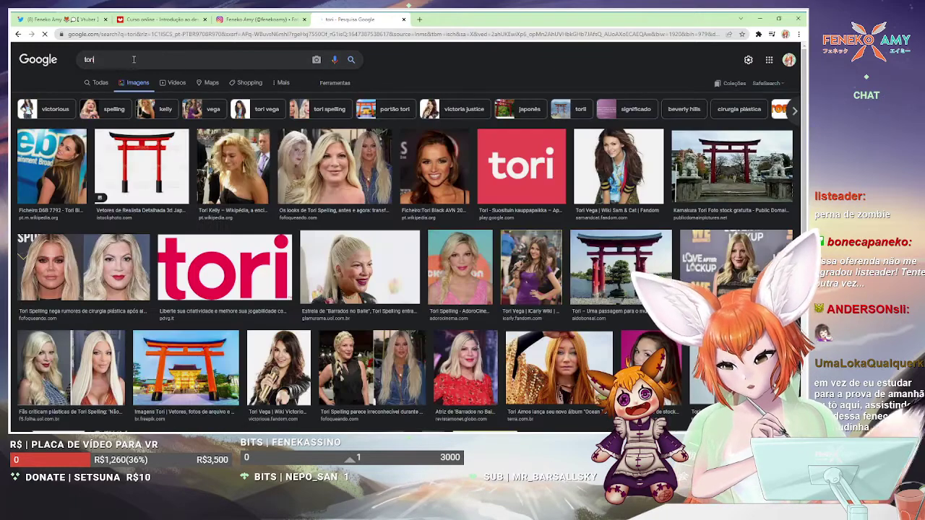
left_click(133, 59)
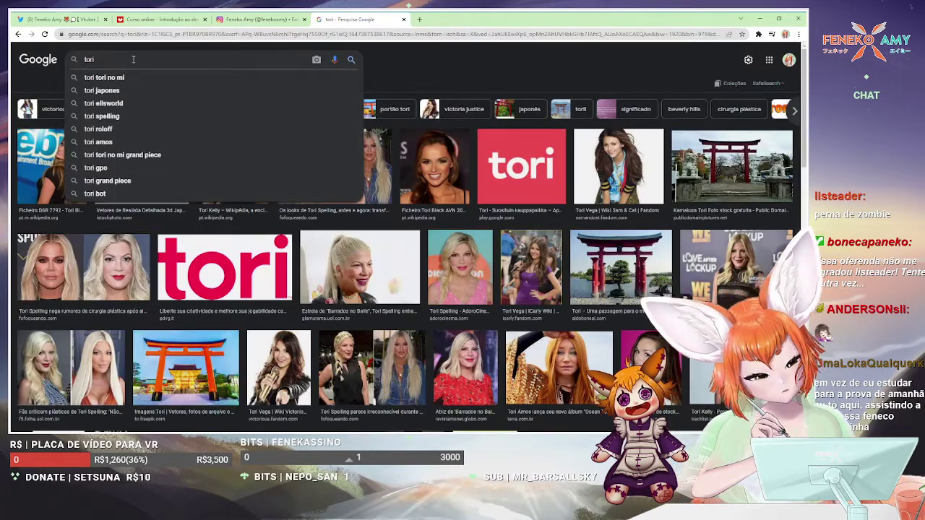
type("japo")
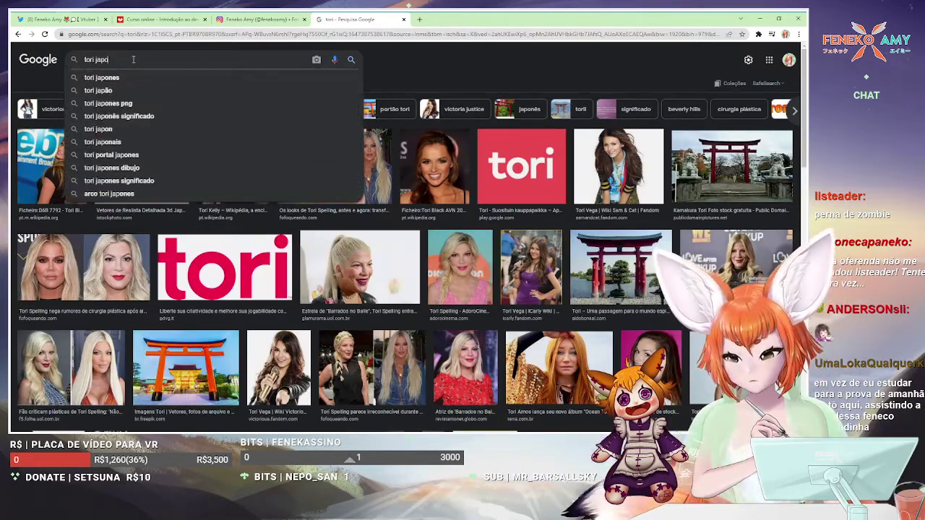
type("nes")
key("Return")
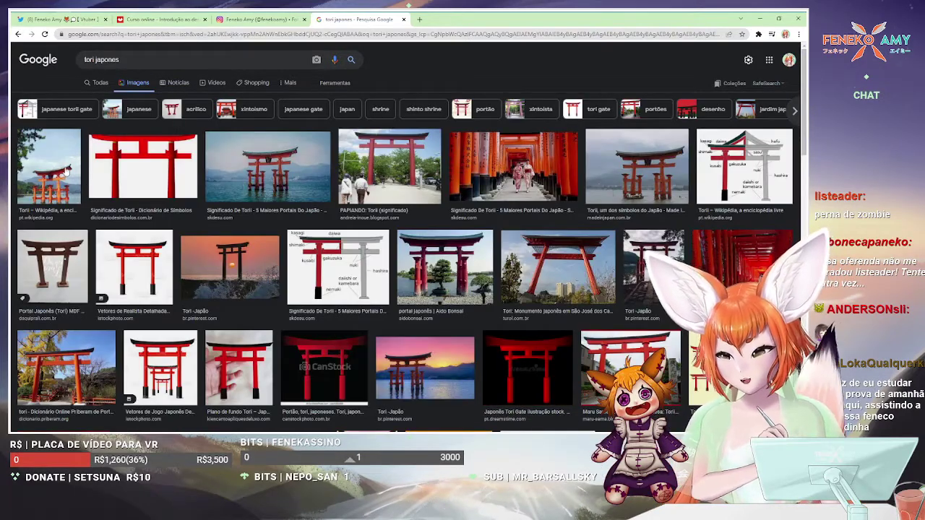
Browse the torii gate photos and enlarge several results to compare their structure and suitability as references
left_click(230, 262)
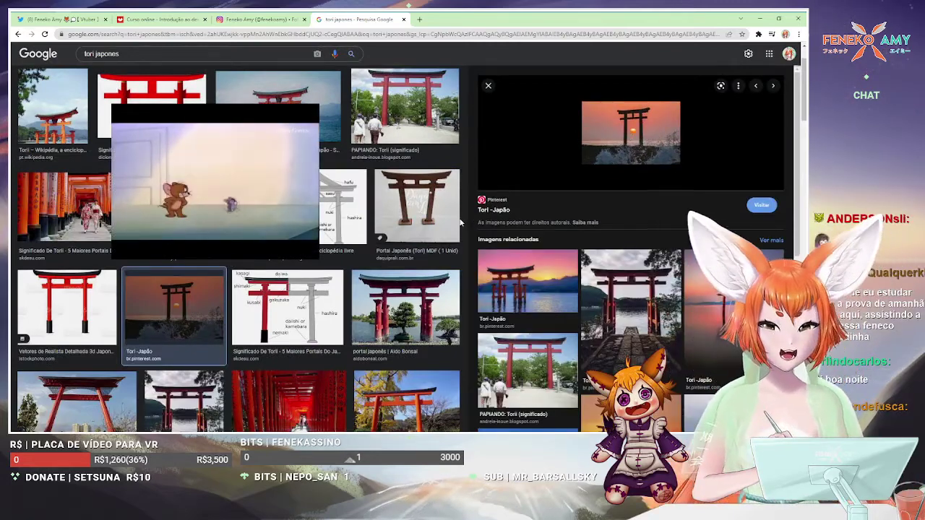
left_click(289, 127)
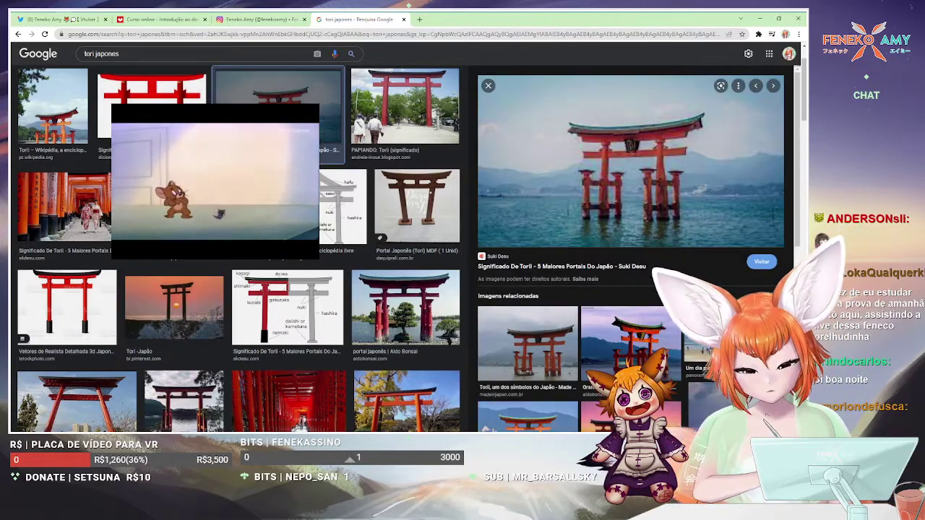
scroll(234, 226, "down", 1)
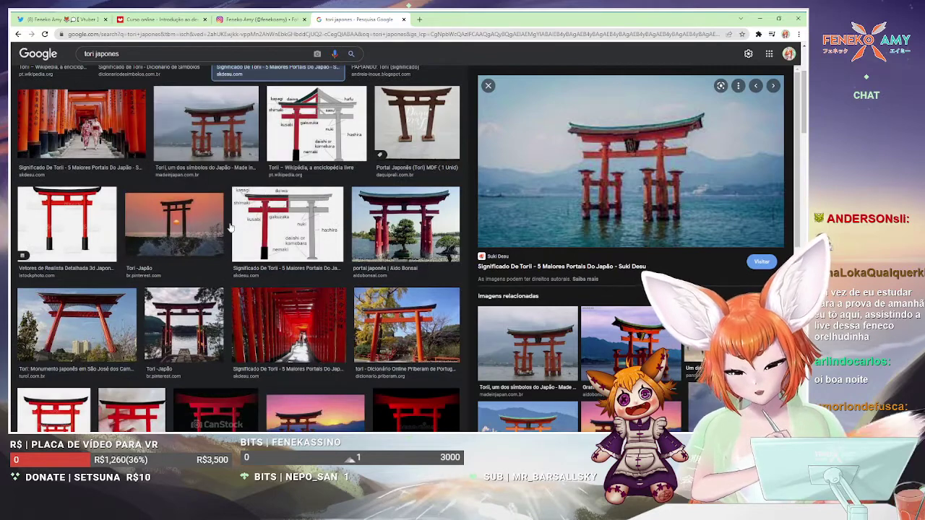
scroll(233, 226, "up", 2)
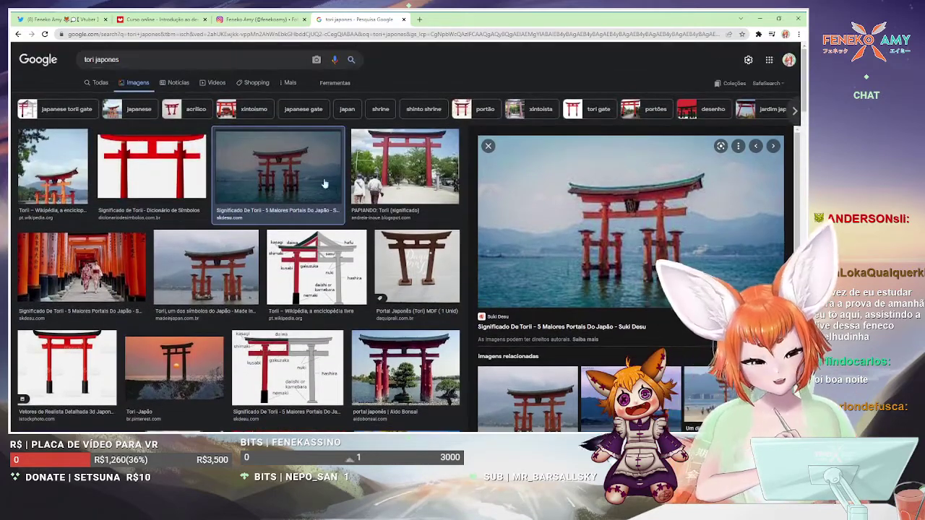
left_click(433, 171)
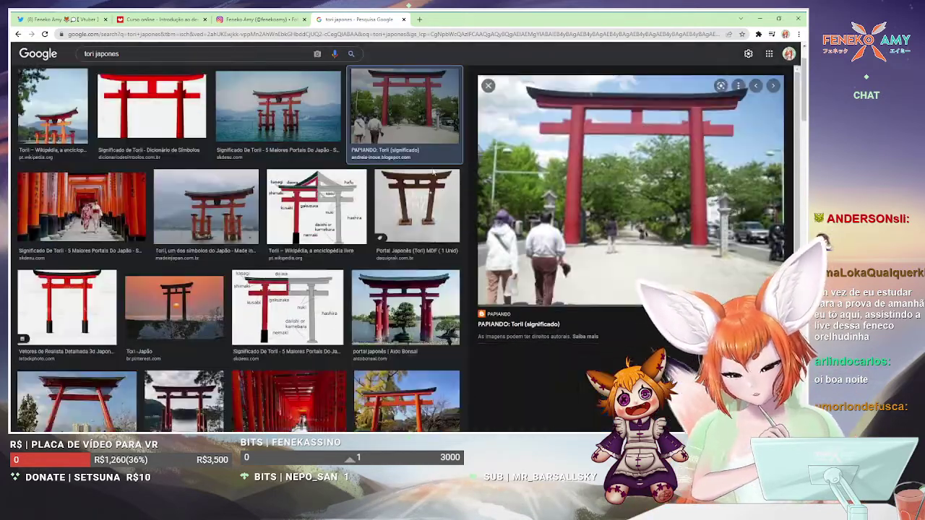
scroll(187, 175, "down", 3)
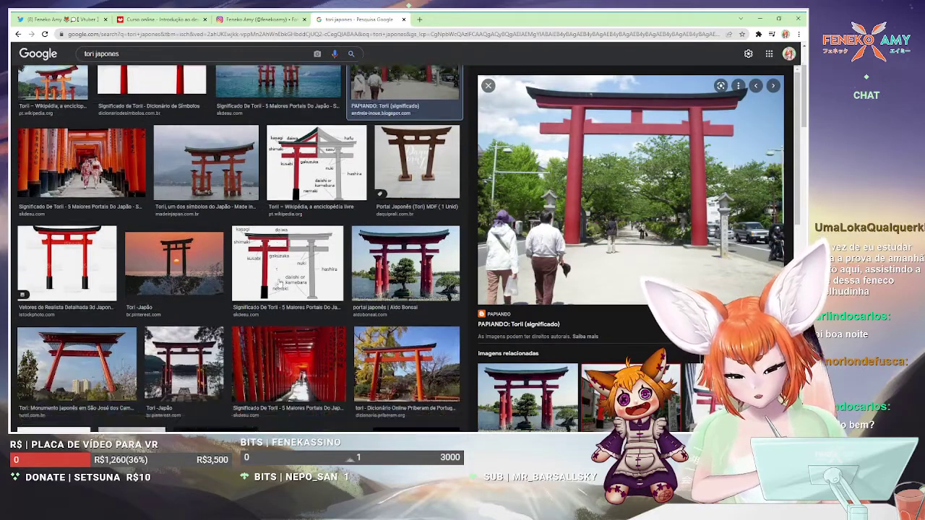
left_click(174, 205)
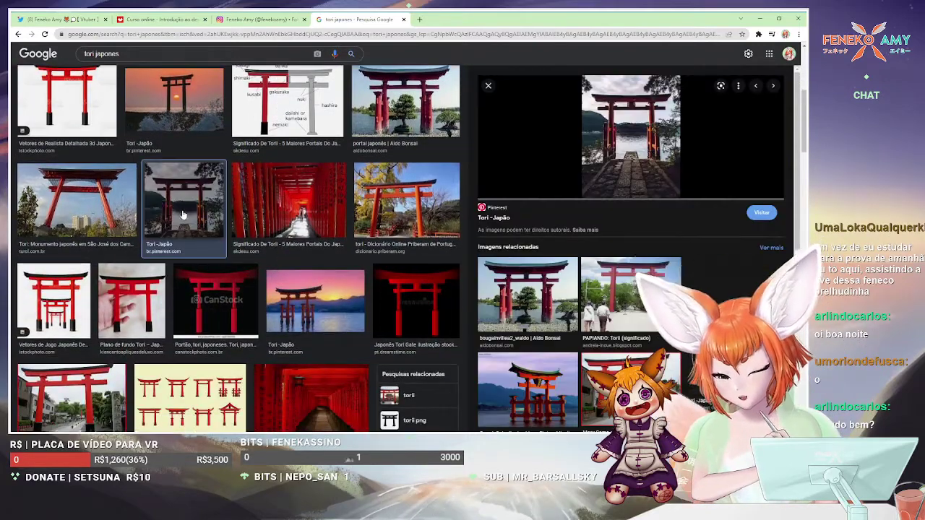
scroll(206, 249, "up", 4)
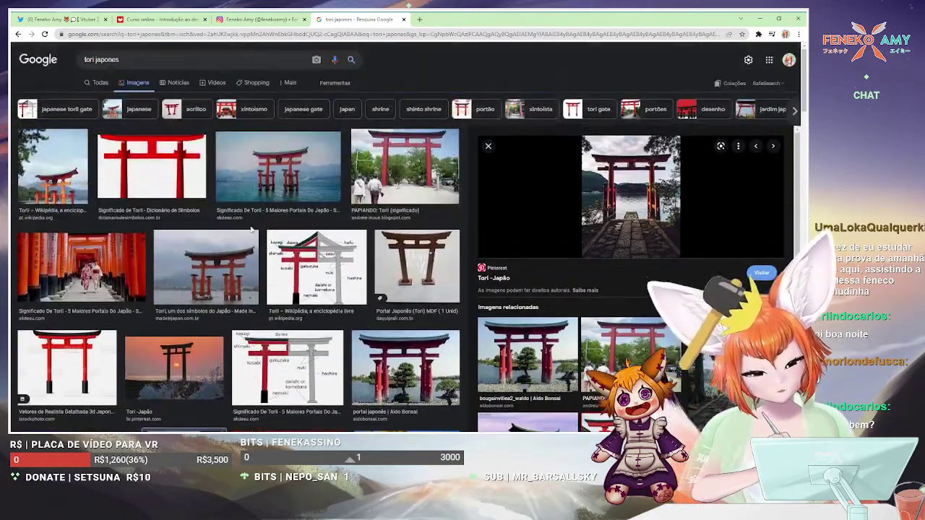
left_click(278, 166)
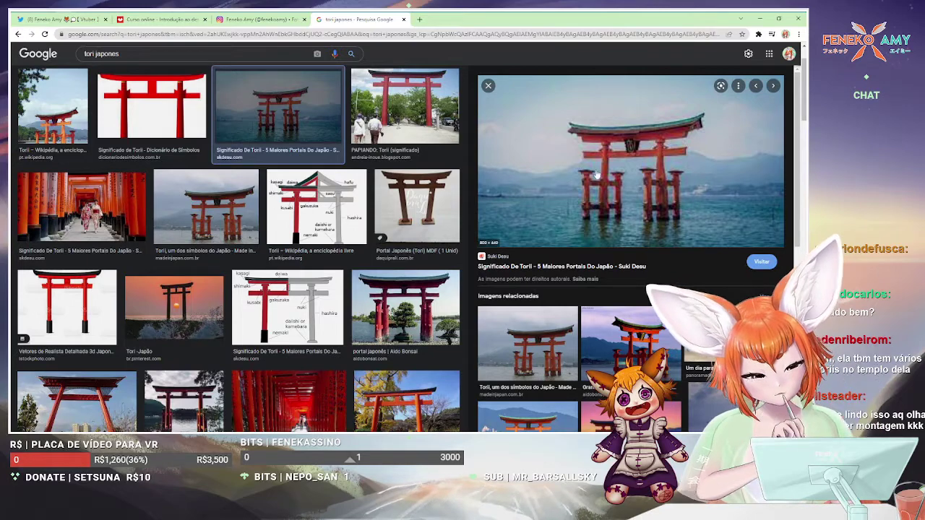
left_click(316, 206)
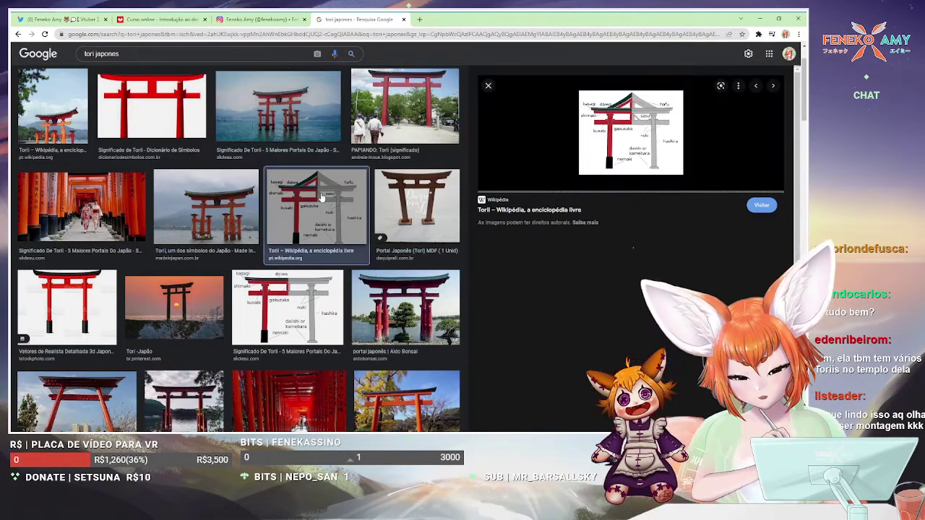
key("Left")
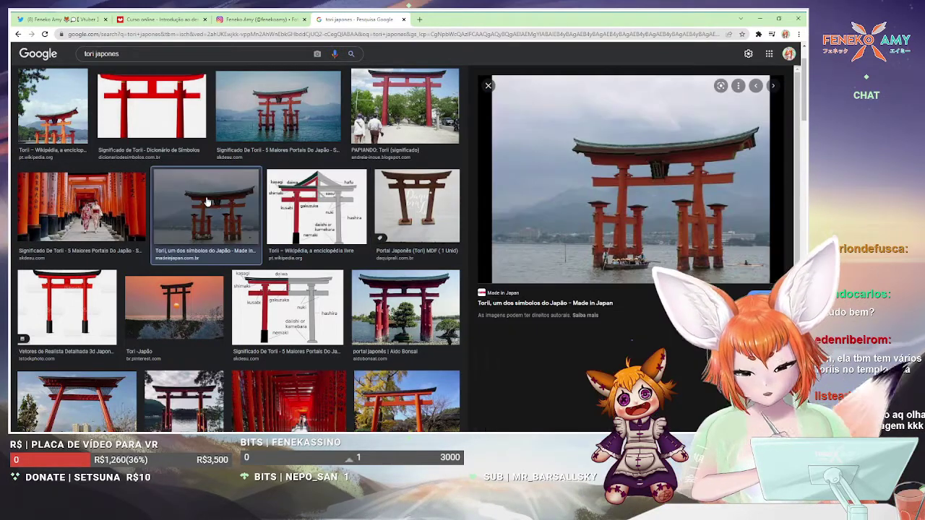
right_click(646, 203)
key("Escape")
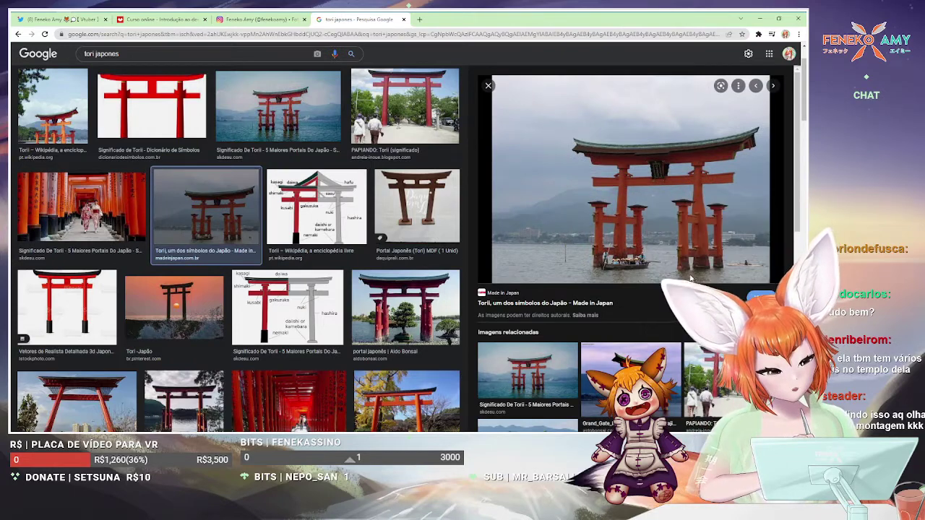
Copy the related Itsukushima Shrine gate photo from Aido Bonsai and return to Clip Studio Paint
left_click(628, 369)
right_click(607, 174)
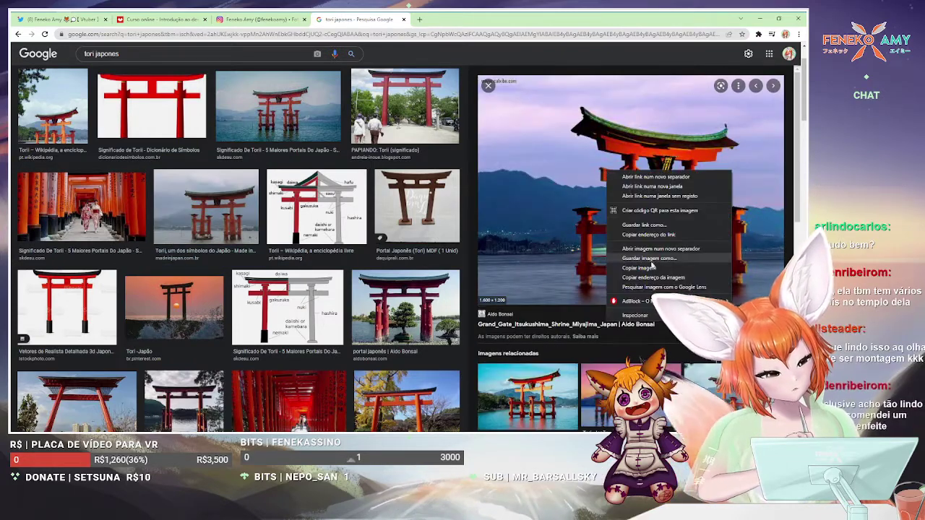
left_click(642, 268)
left_click(761, 18)
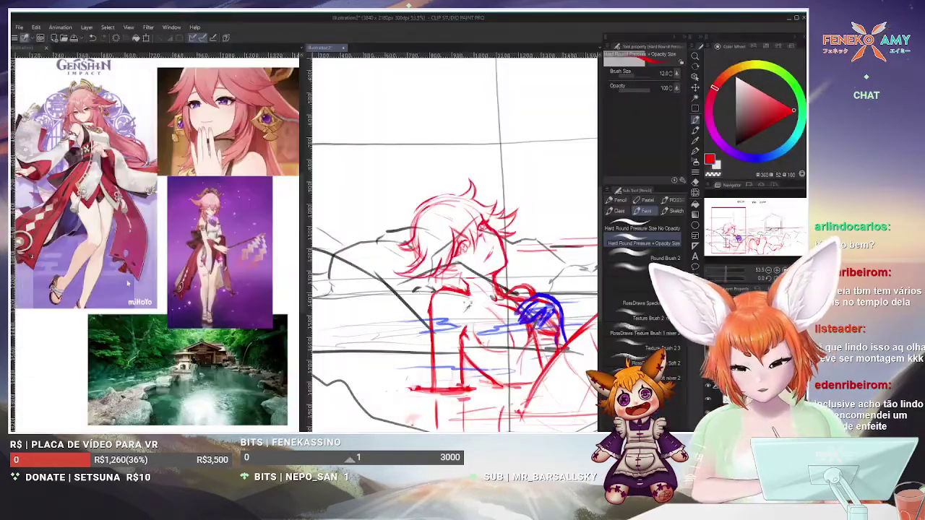
Paste the torii photo into the reference canvas and place it to the right of the full-body character on purple, behind the other references
scroll(156, 238, "up", 2)
scroll(202, 409, "up", 1)
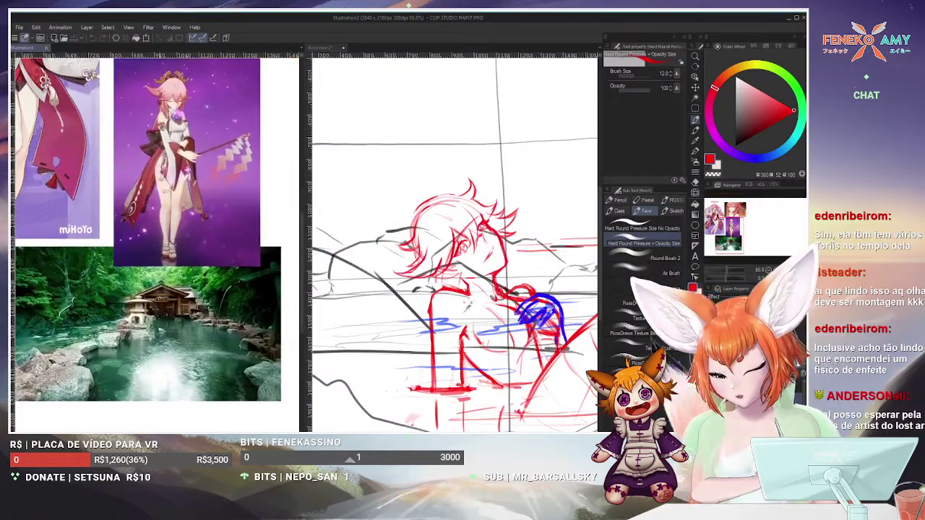
scroll(121, 298, "down", 2)
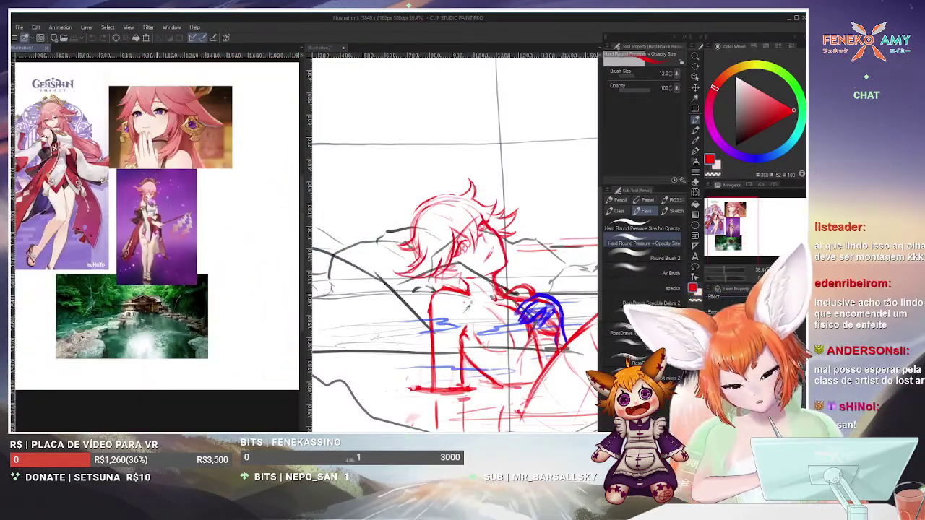
left_click(695, 88)
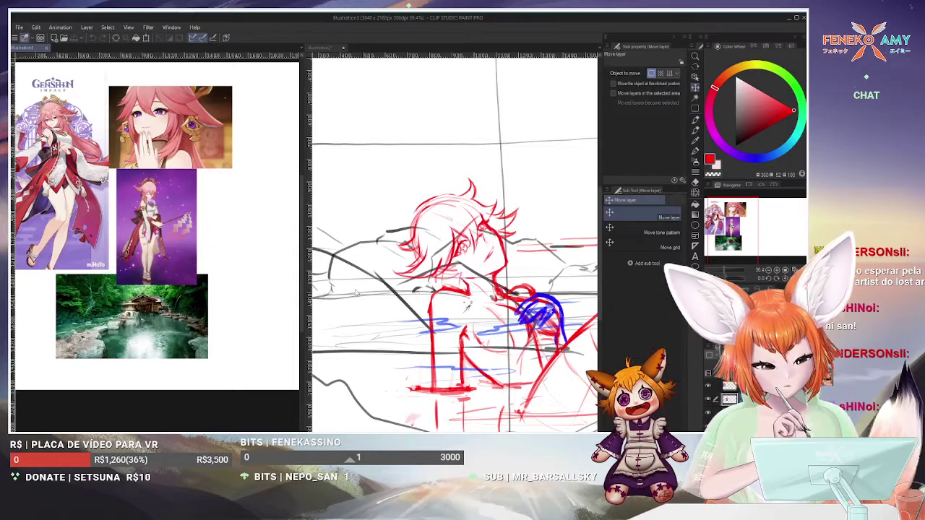
key("ctrl+v")
left_click_drag(265, 217, 229, 229)
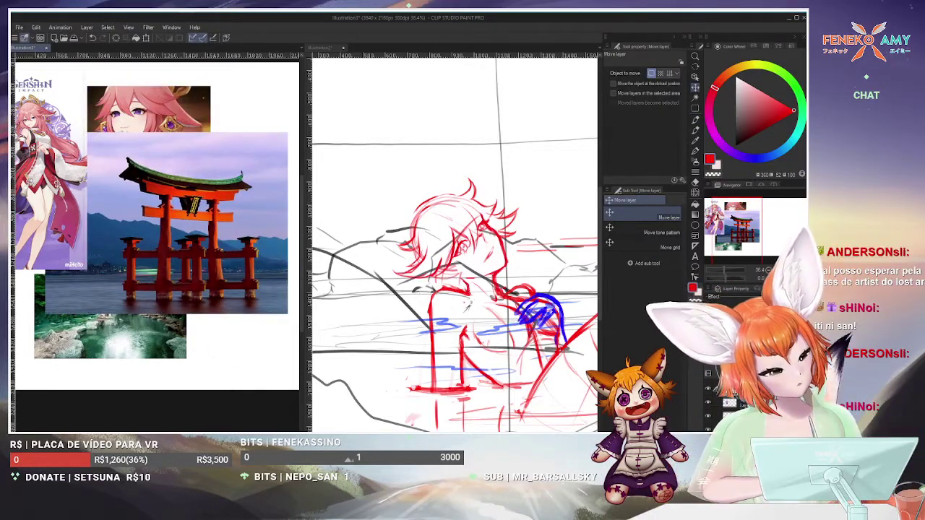
left_click_drag(187, 223, 277, 231)
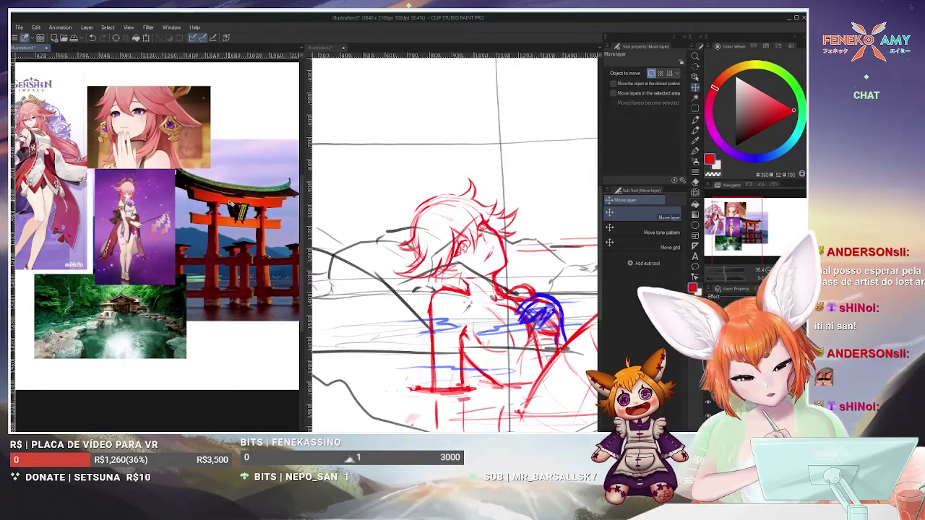
Scale the torii photo down slightly beside the character and hot spring references
key("ctrl+t")
left_click_drag(285, 159, 267, 197)
key("Return")
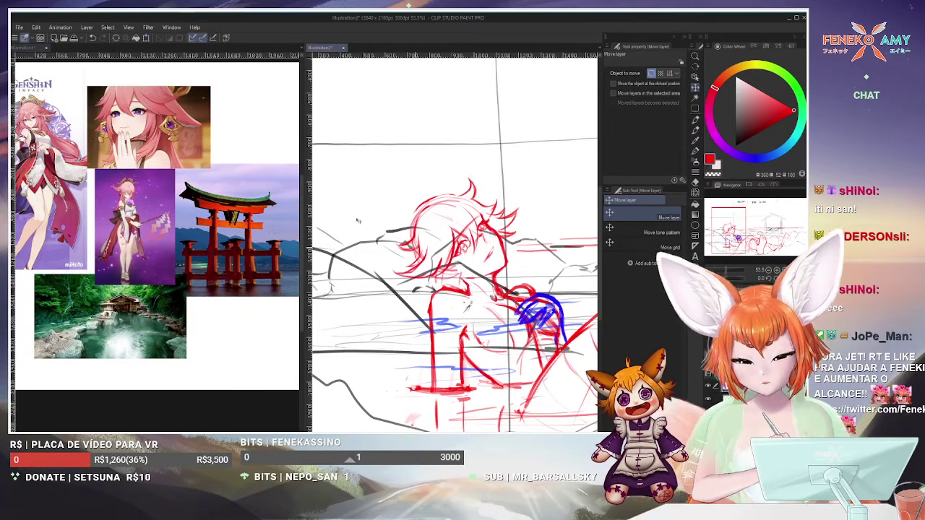
Narrow the reference canvas pane to give the sketch more room, and reframe the bathing scene and the references
left_click_drag(301, 212, 261, 213)
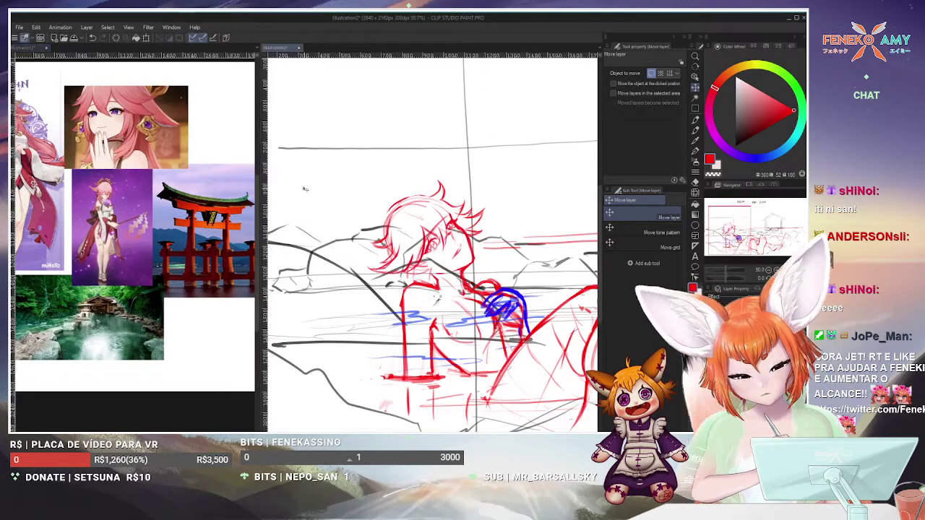
scroll(363, 190, "down", 2)
scroll(363, 189, "up", 2)
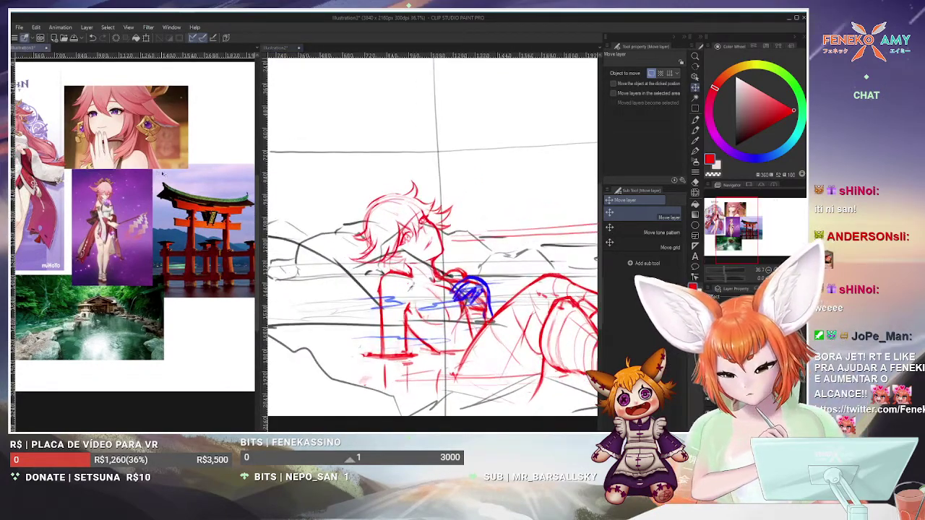
scroll(161, 176, "down", 2)
scroll(47, 124, "up", 3)
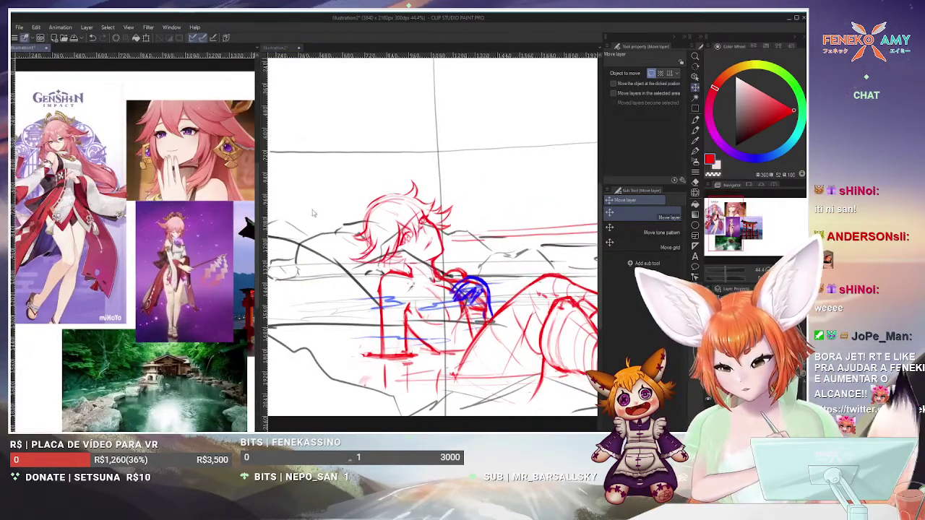
Mirror the canvas view horizontally to check the whole bathing scene's composition
scroll(342, 233, "up", 3)
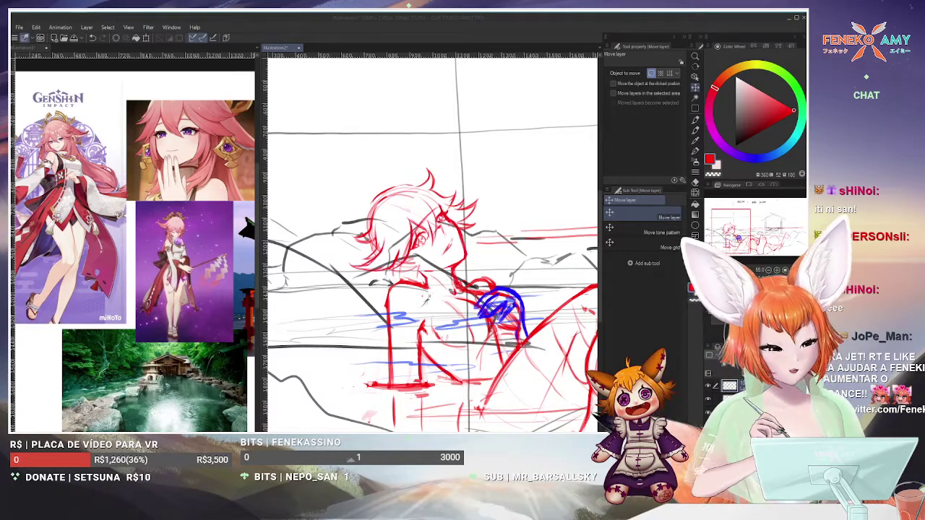
left_click(695, 184)
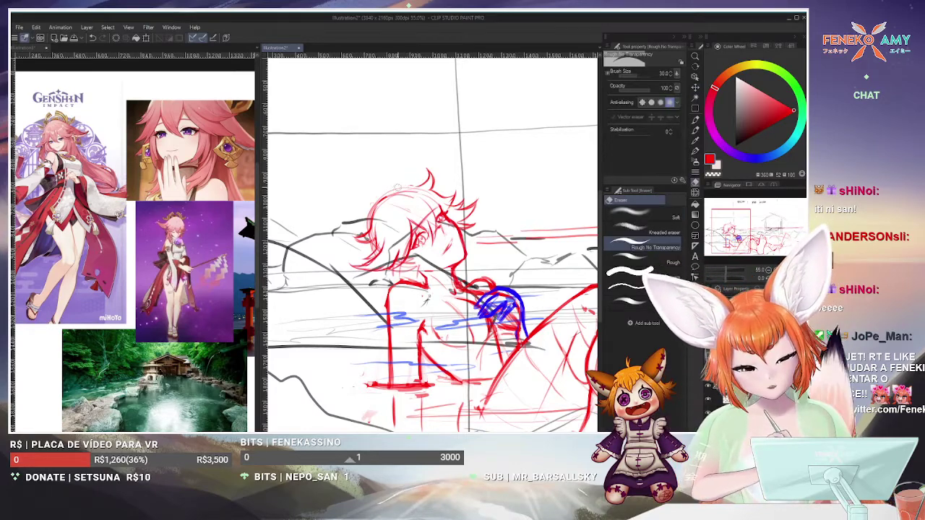
left_click(695, 121)
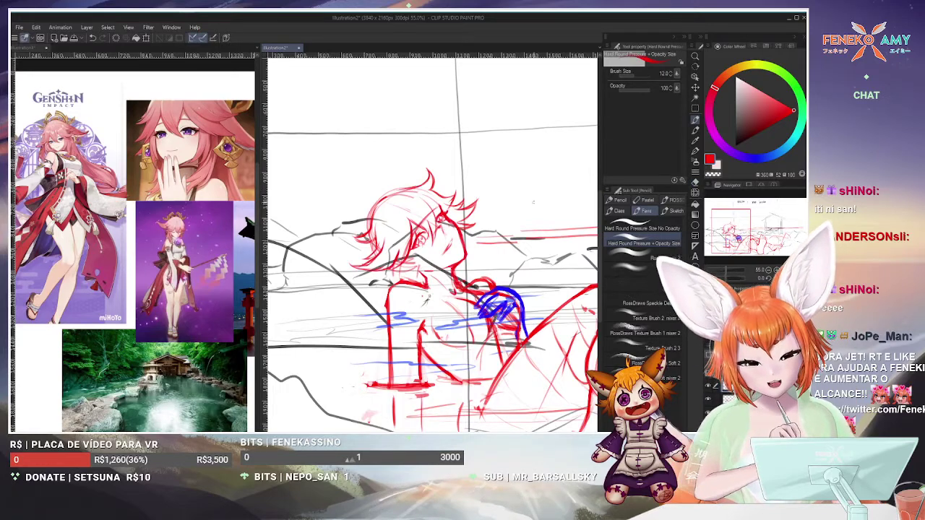
scroll(489, 192, "down", 3)
scroll(477, 275, "up", 2)
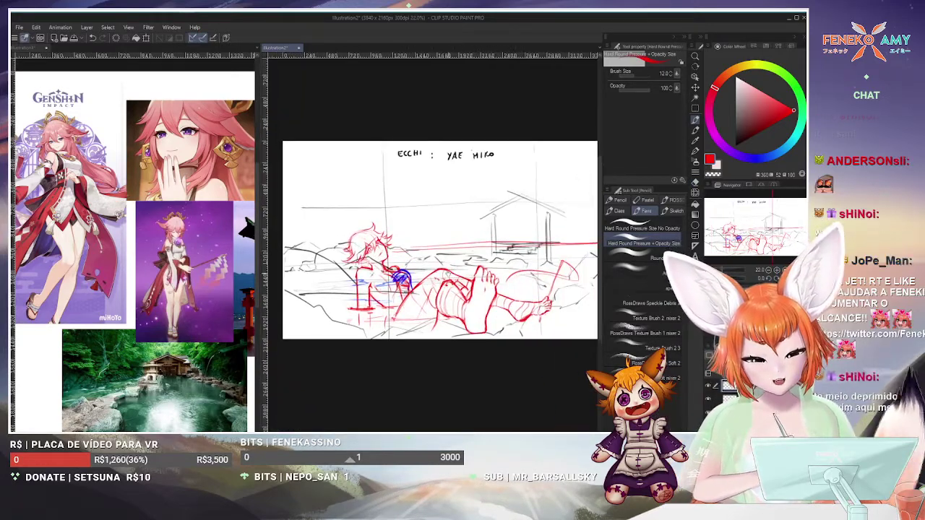
scroll(434, 246, "down", 2)
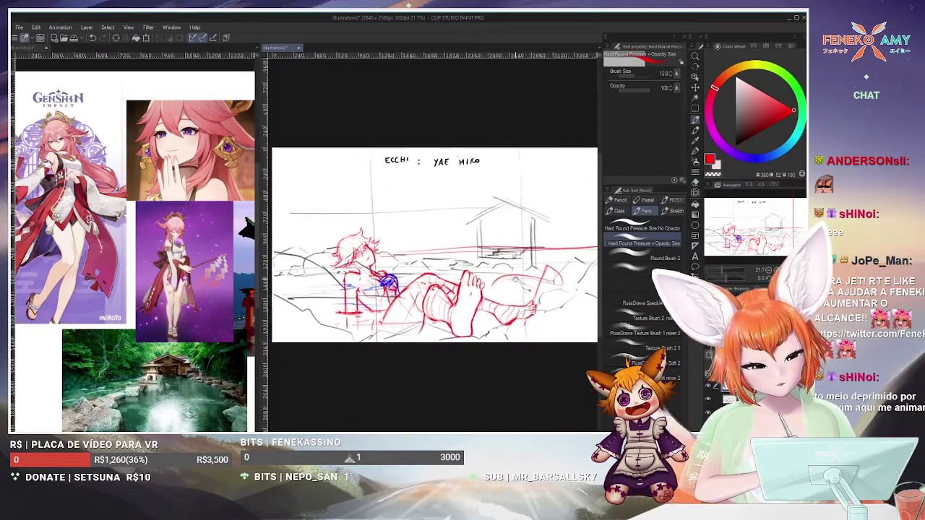
key("h")
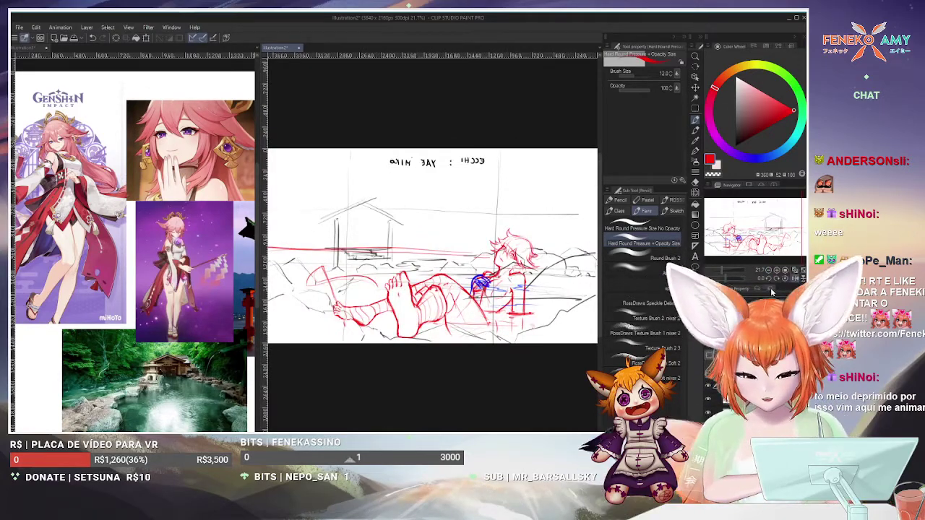
Examine the mirrored sketch's legs, overall composition, head and torso for proportion problems
scroll(427, 327, "up", 2)
scroll(429, 327, "up", 3)
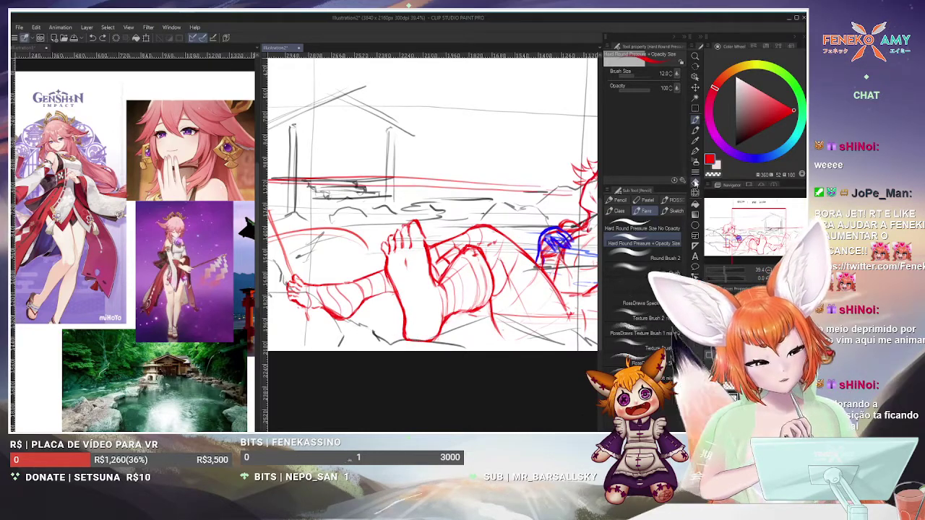
left_click(695, 182)
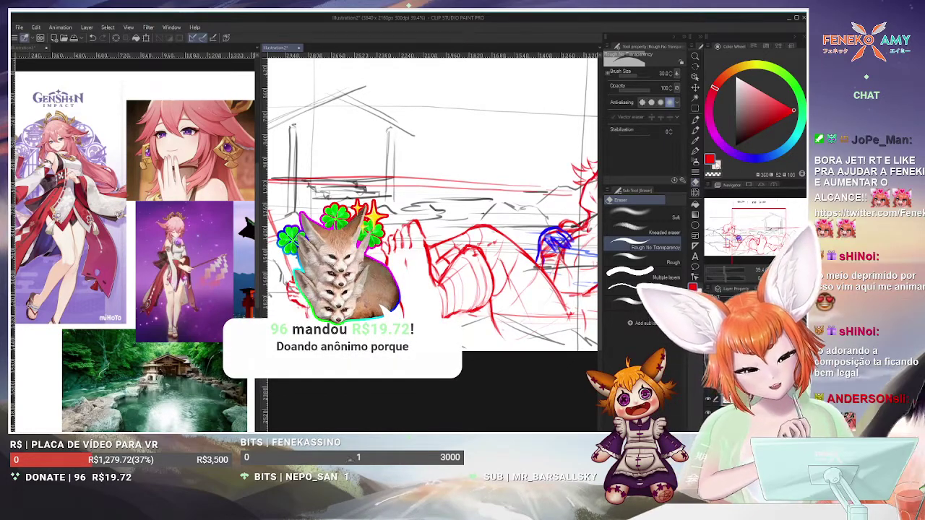
left_click(690, 122)
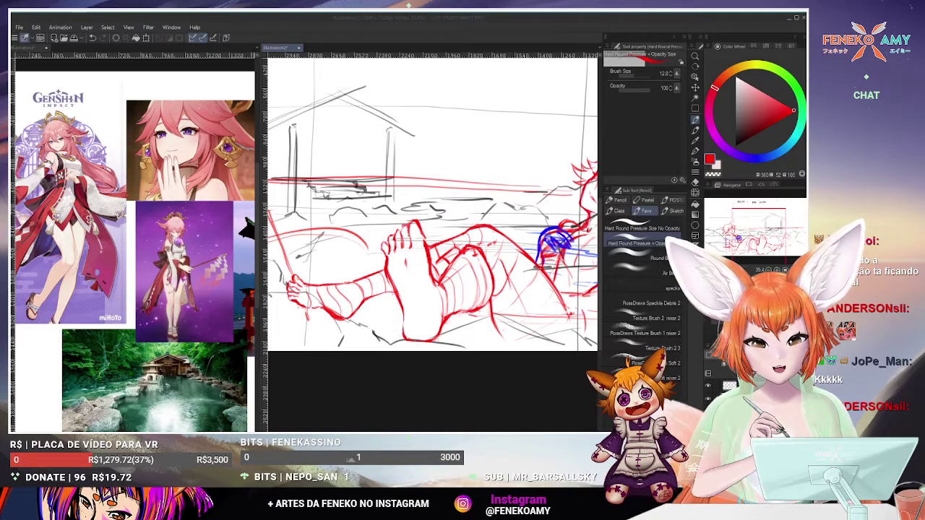
left_click(454, 44)
key("ctrl+minus")
key("ctrl+minus")
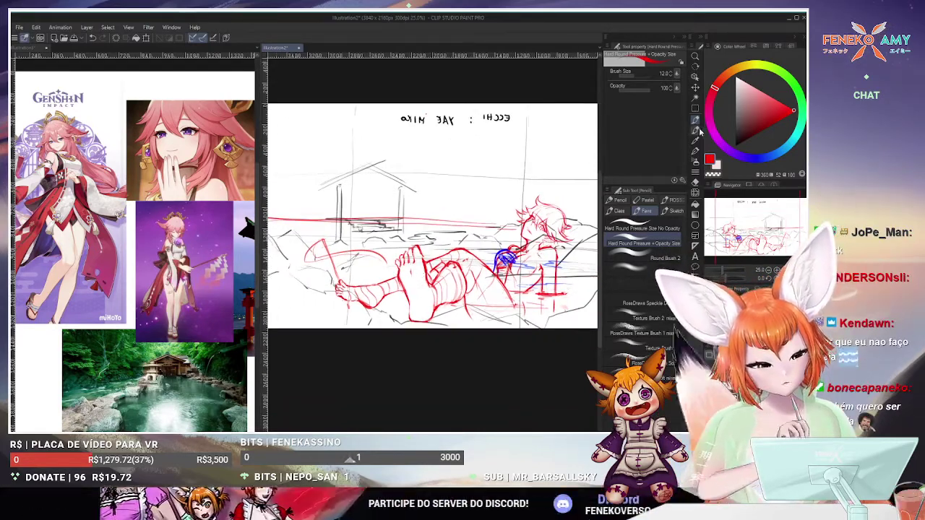
key("ctrl+plus")
key("ctrl+plus")
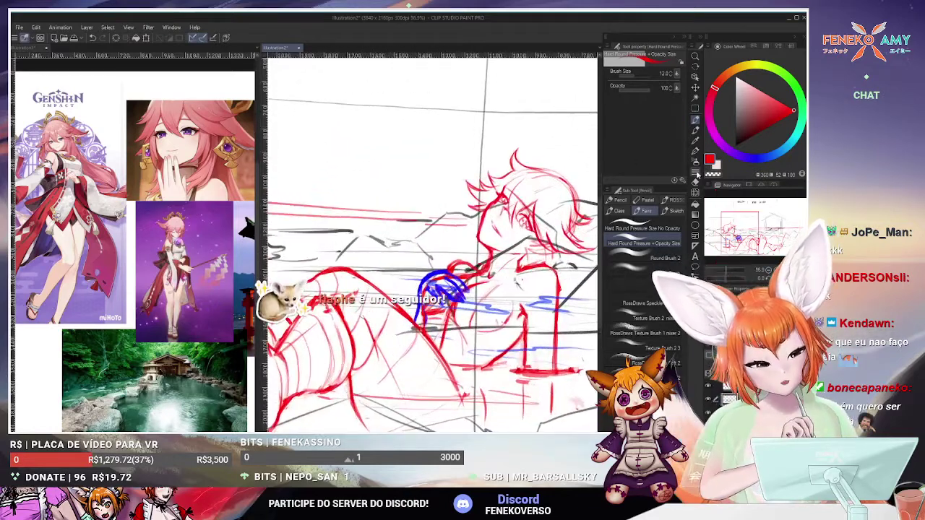
left_click(695, 180)
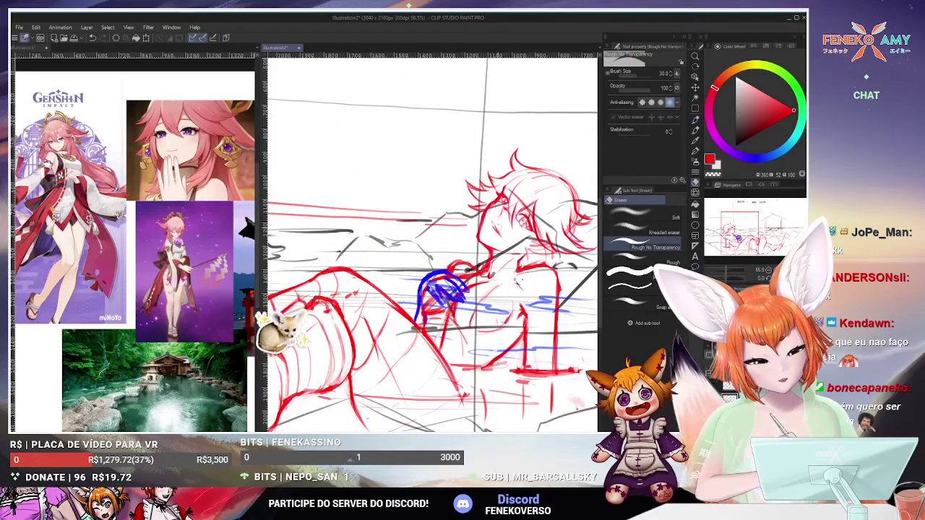
left_click(695, 120)
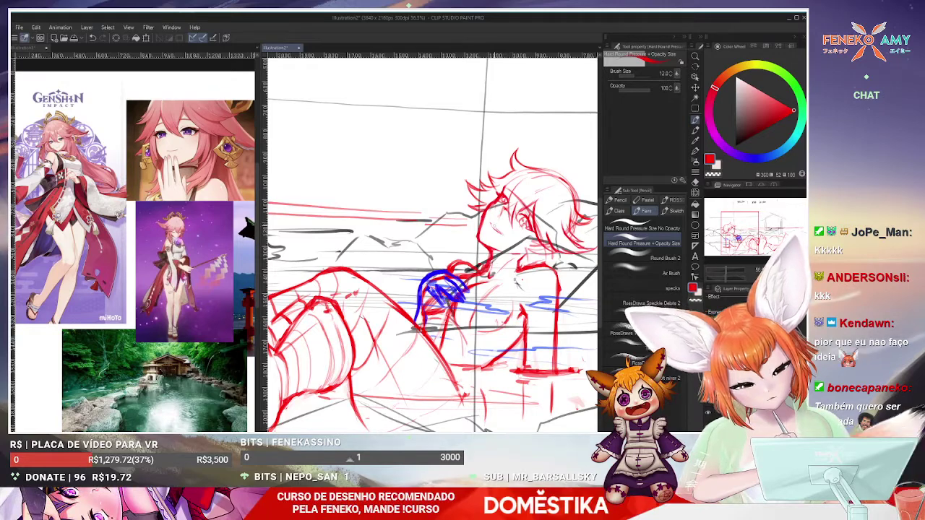
Erase and redraw the outline of the raised near foot in red, from the toes to the heel
scroll(432, 242, "down", 3)
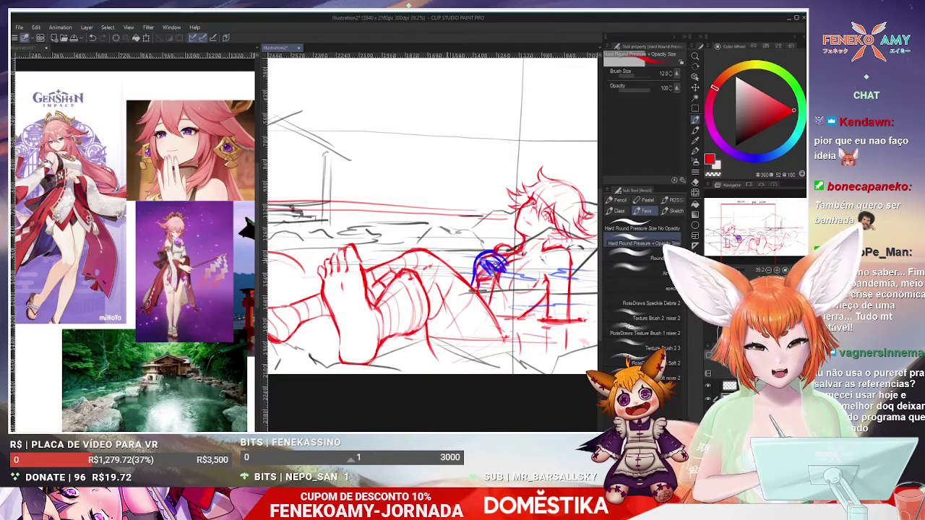
scroll(432, 216, "down", 3)
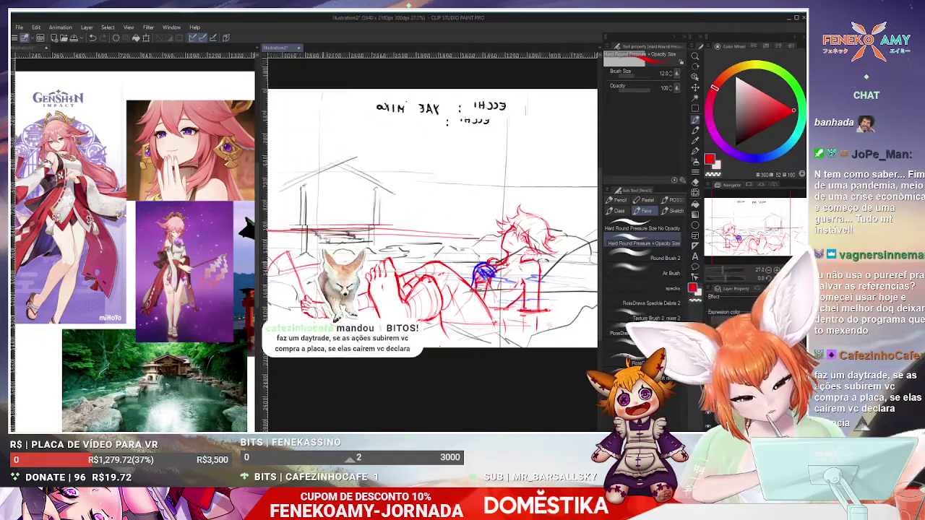
scroll(432, 199, "up", 2)
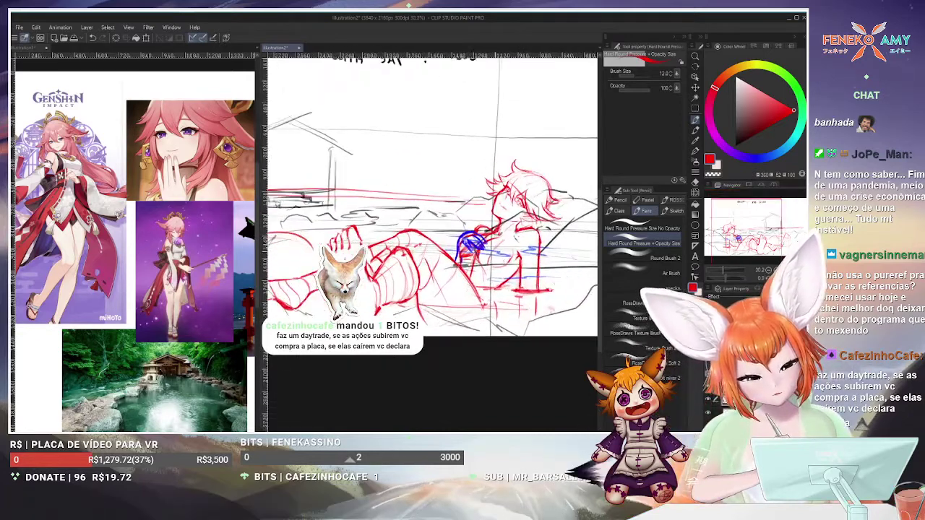
scroll(432, 198, "up", 1)
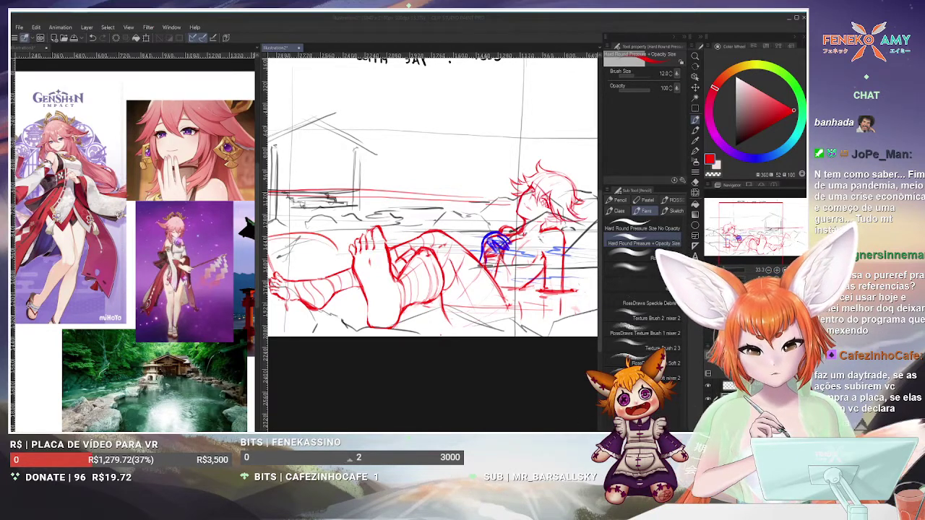
left_click(436, 371)
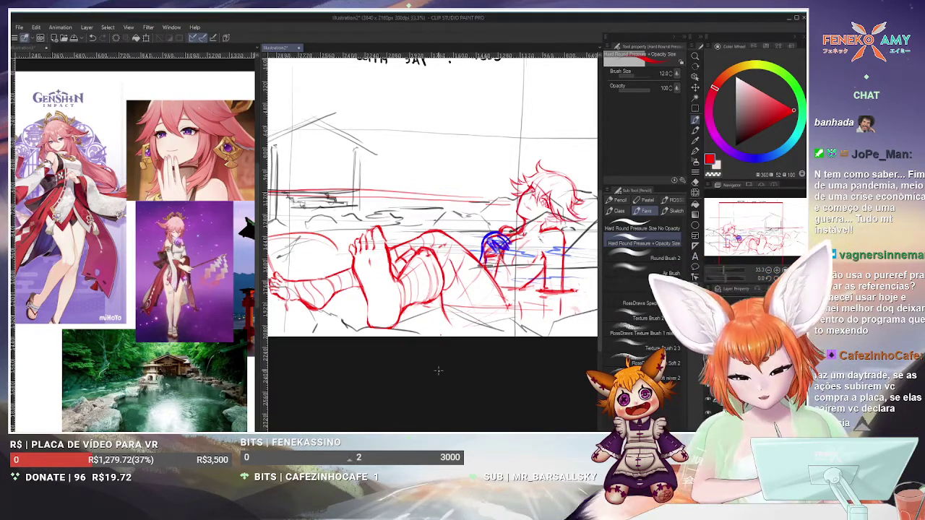
left_click_drag(378, 296, 389, 304)
scroll(389, 304, "up", 3)
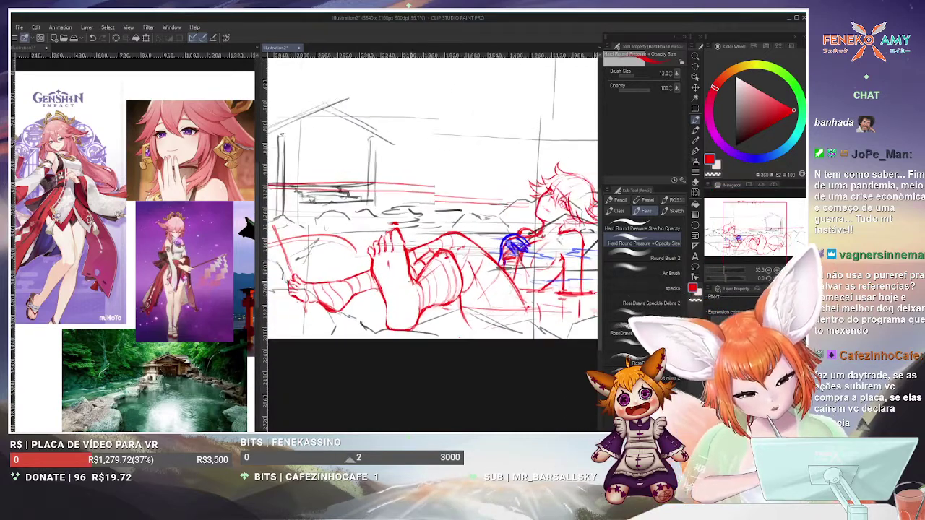
left_click_drag(464, 345, 462, 339)
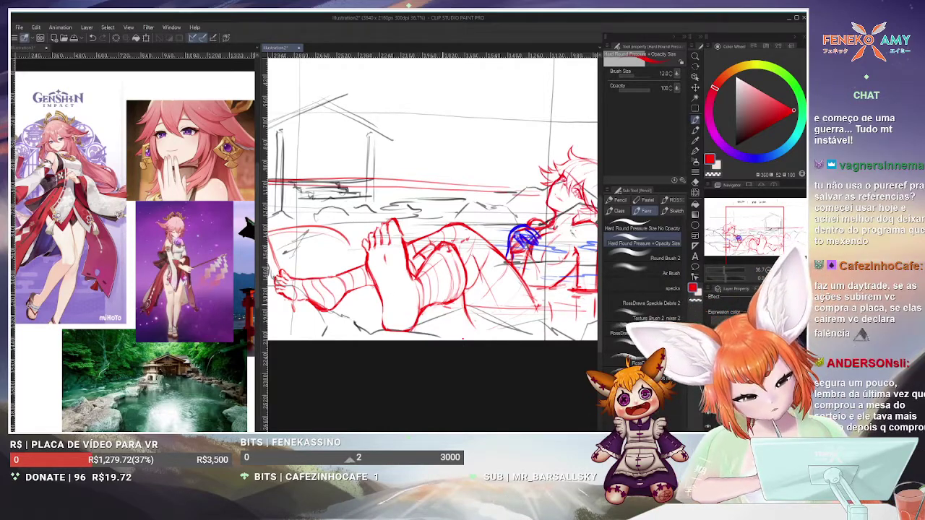
scroll(360, 259, "up", 4)
key("e")
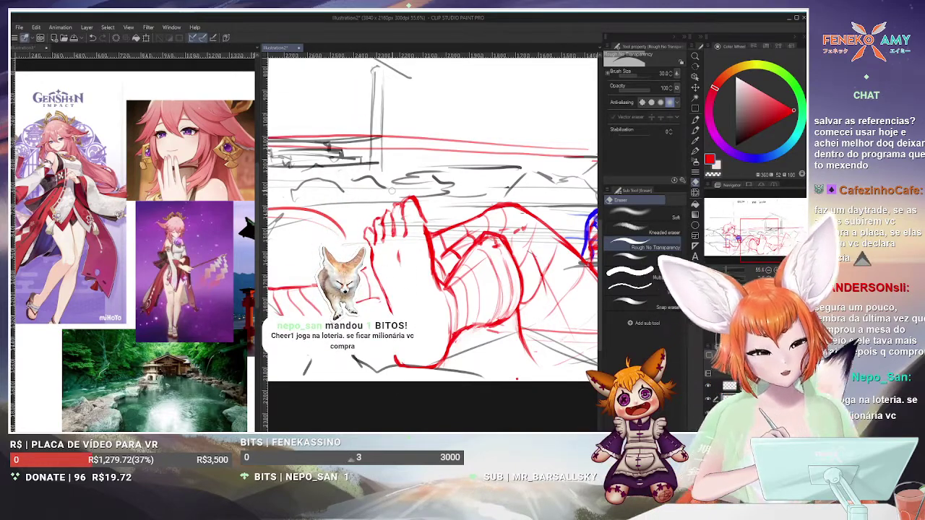
left_click(695, 121)
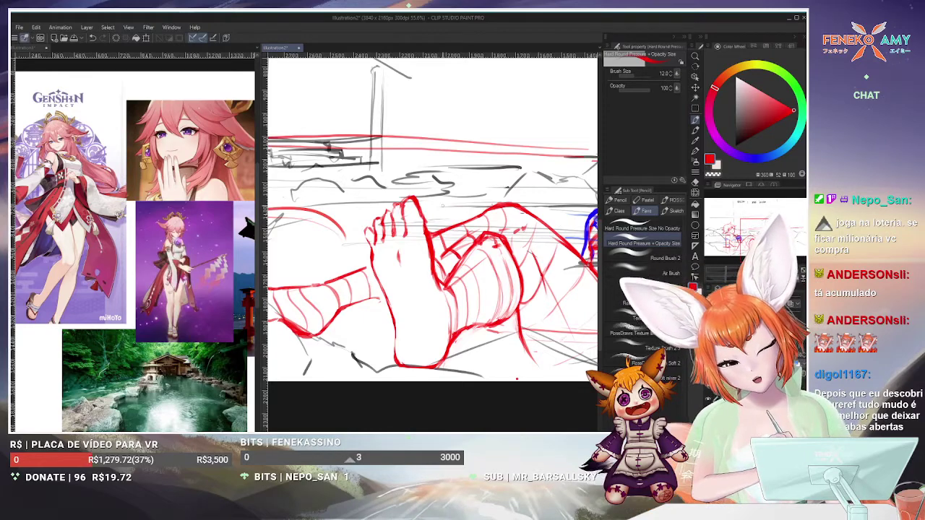
key("e")
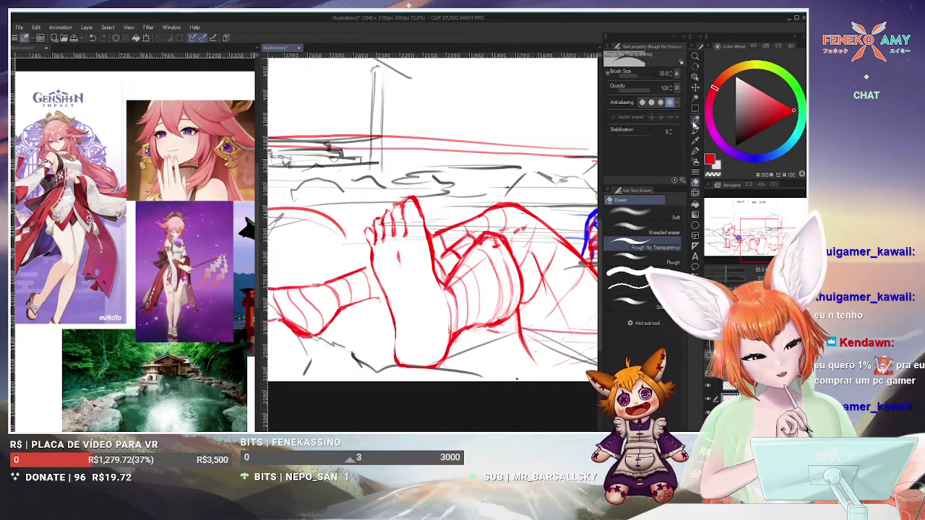
key("p")
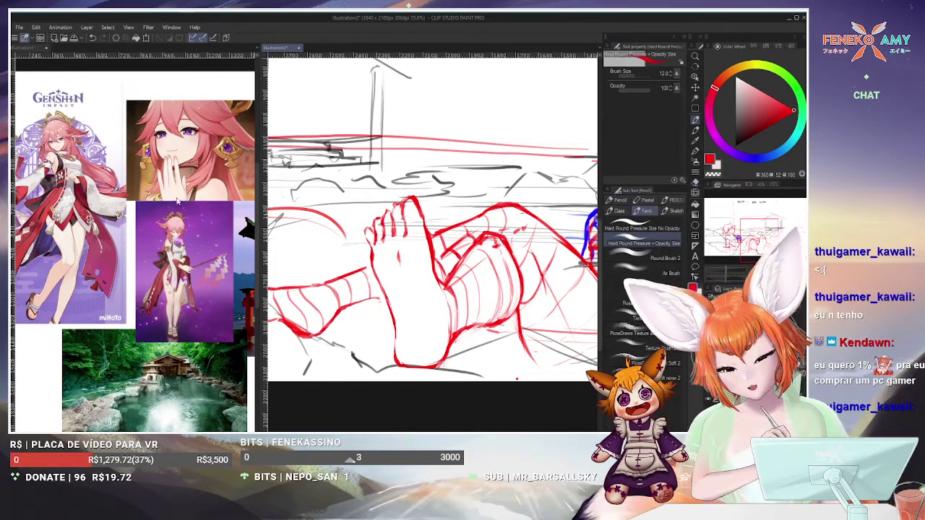
Try a muted red sampled from the portrait reference with a test scribble above the legs, and undo the scribble
left_click(218, 145)
left_click(488, 110)
left_click_drag(515, 134, 535, 121)
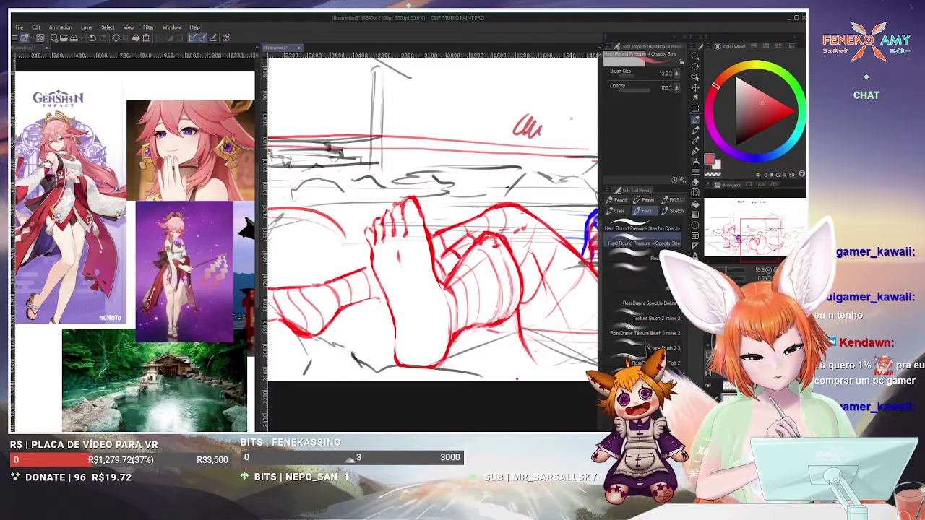
key("ctrl+z")
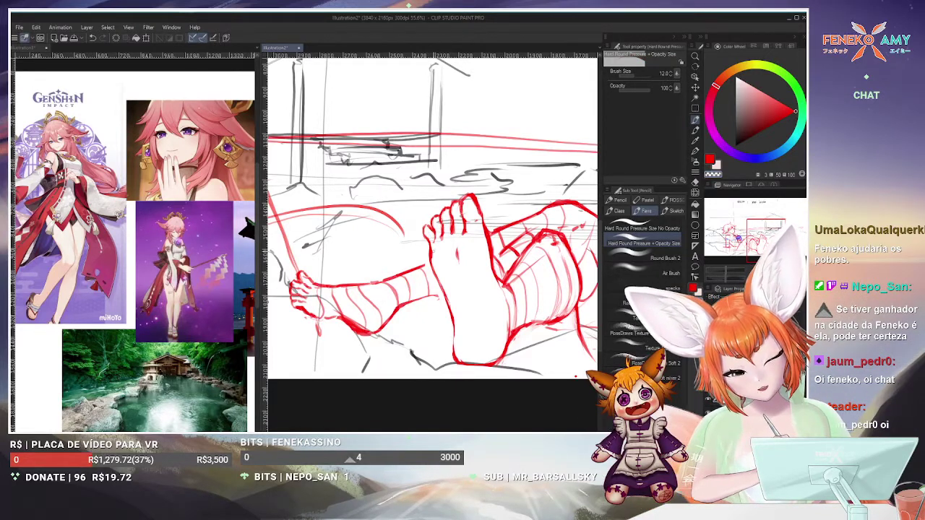
Try to reshape the small far foot at the end of the outstretched leg with the Liquify tool
left_click_drag(433, 231, 453, 224)
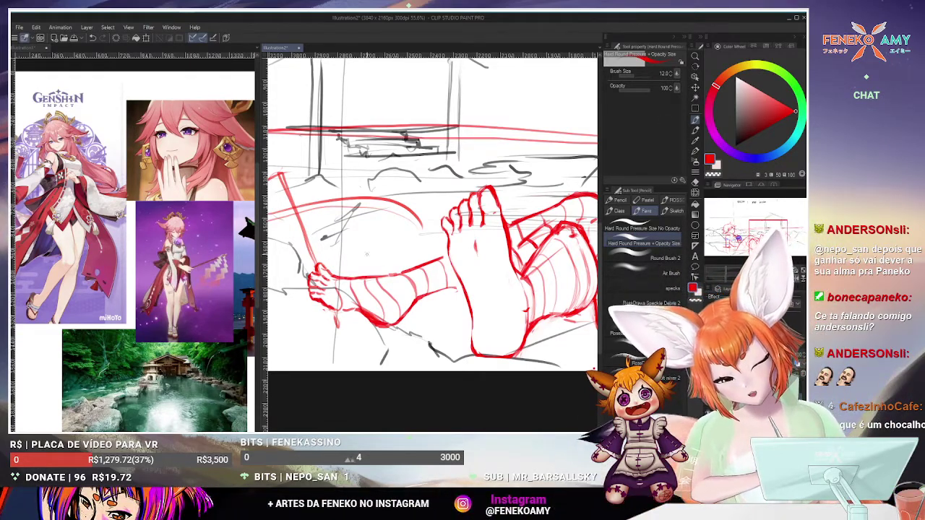
key("ctrl+minus")
key("ctrl+minus")
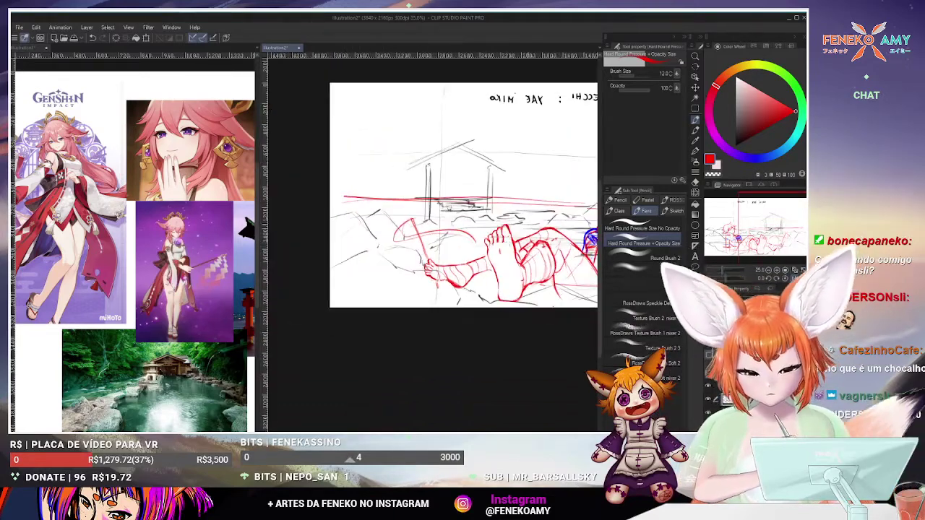
left_click_drag(434, 195, 367, 214)
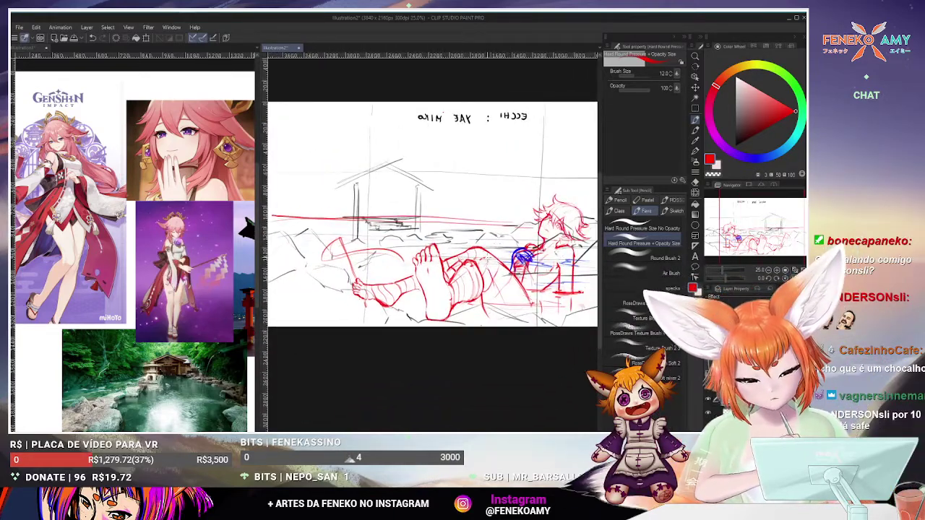
key("ctrl+plus")
key("ctrl+plus")
key("ctrl+plus")
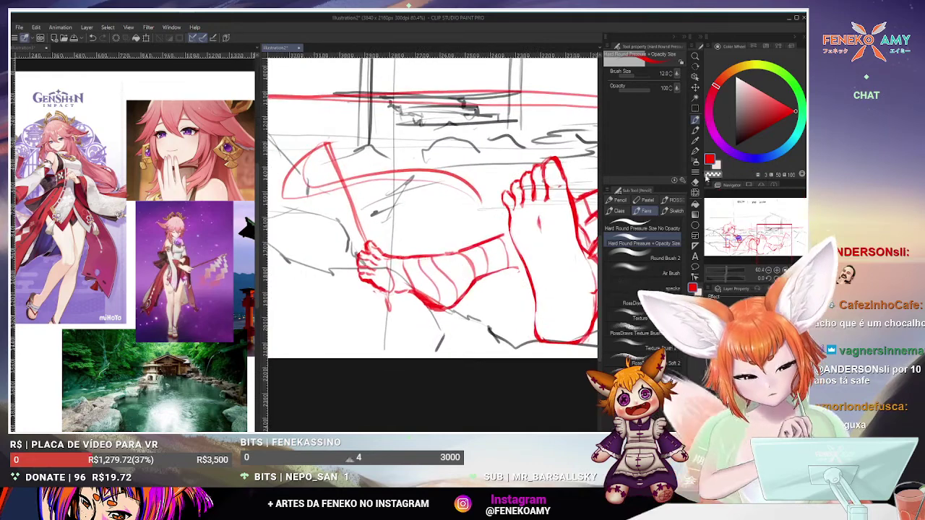
left_click(695, 193)
left_click(662, 200)
mouse_move(344, 307)
left_mouse_down()
mouse_move(357, 328)
mouse_move(343, 336)
mouse_move(386, 337)
mouse_move(359, 322)
left_mouse_up()
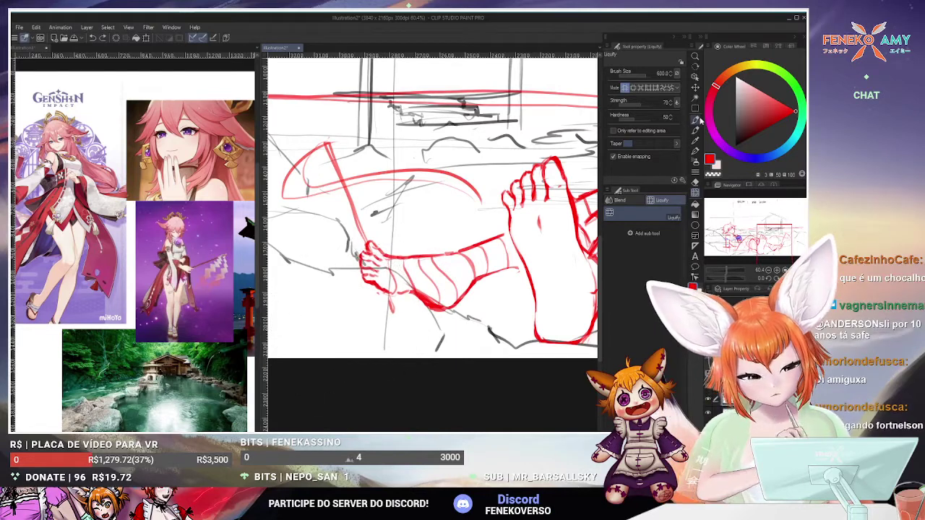
key("p")
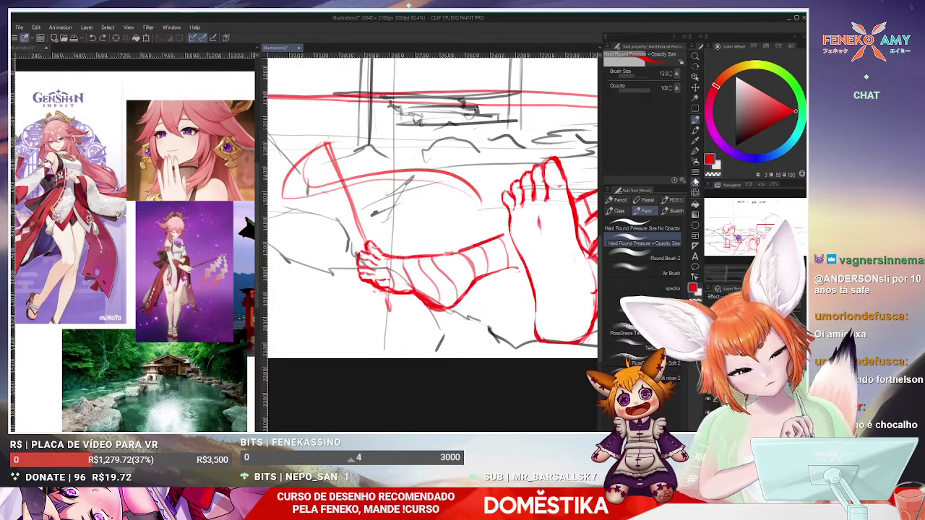
Try erasing the far foot's toes and the end of the stick above them to sketch them again in red
key("e")
left_click_drag(362, 282, 370, 242)
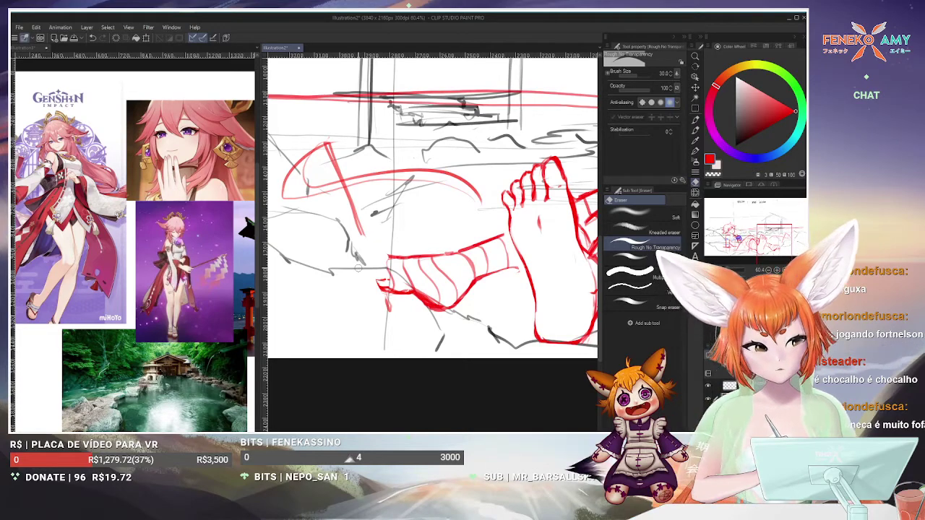
key("p")
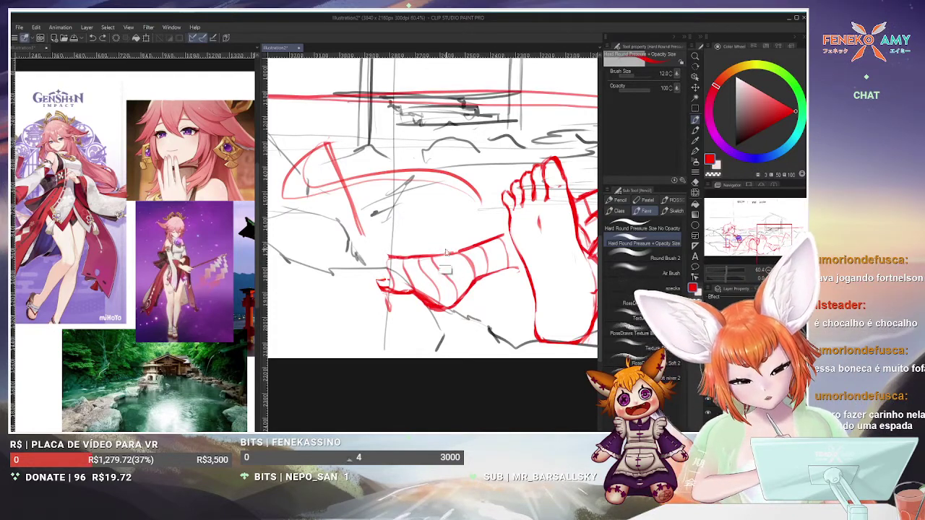
left_click_drag(383, 244, 374, 289)
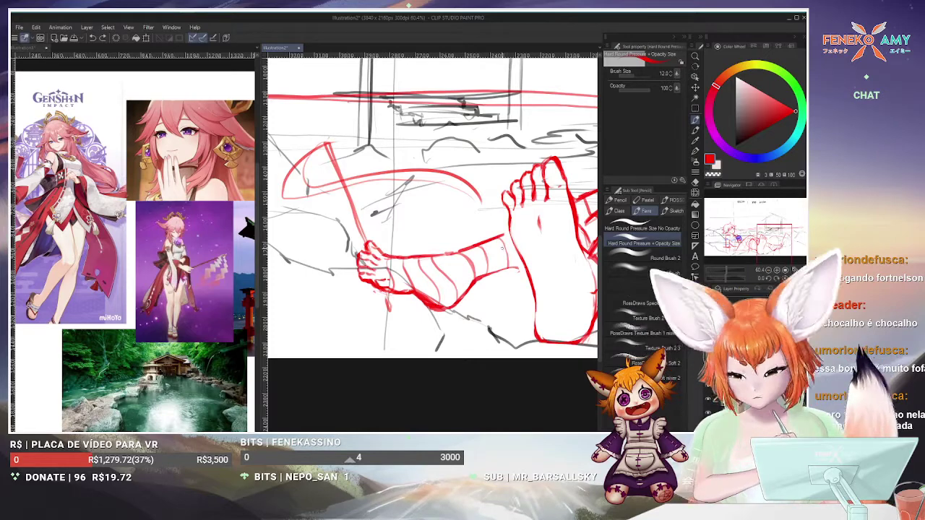
Undo the last stroke and redraw the small far foot's toes and outline in red at the end of the outstretched leg
key("ctrl+z")
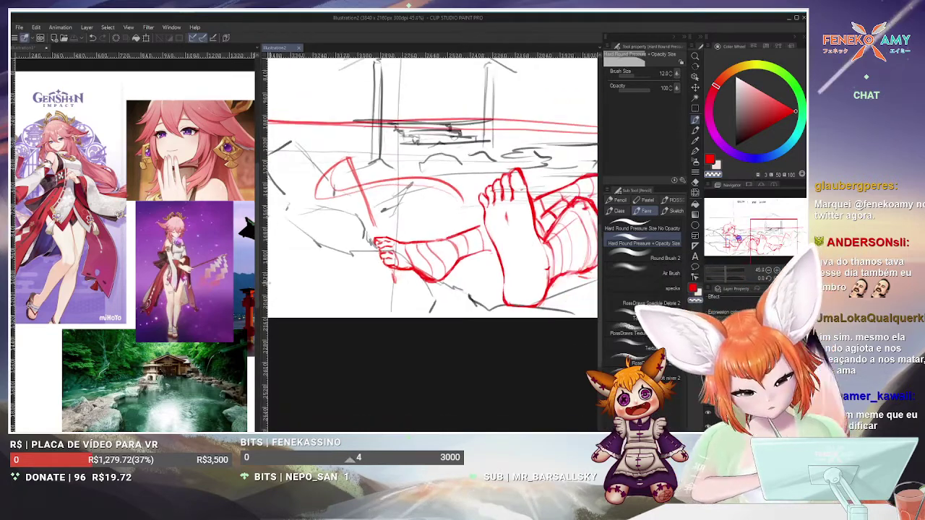
key("ctrl+minus")
key("ctrl+minus")
scroll(356, 302, "up", 5)
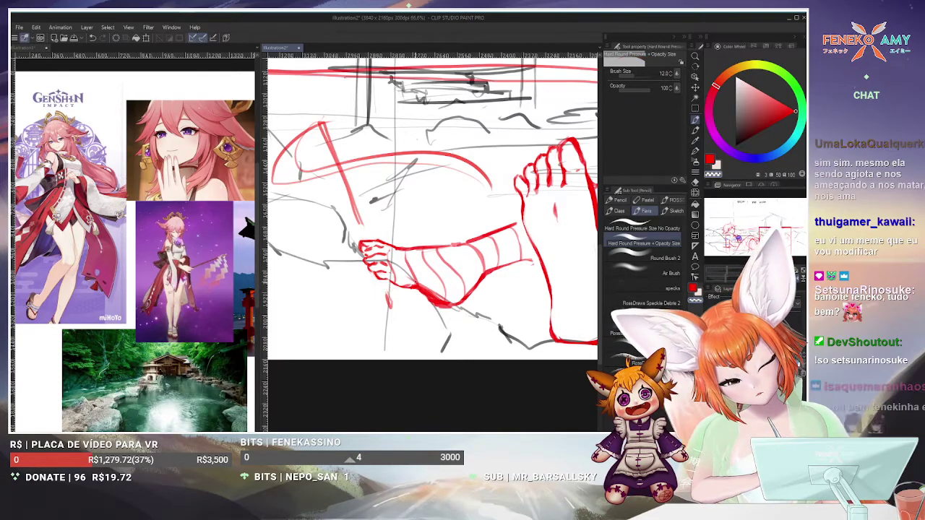
Examine the legs and feet against the whole composition, flipping the mirrored canvas view back to its normal orientation
scroll(535, 232, "down", 3)
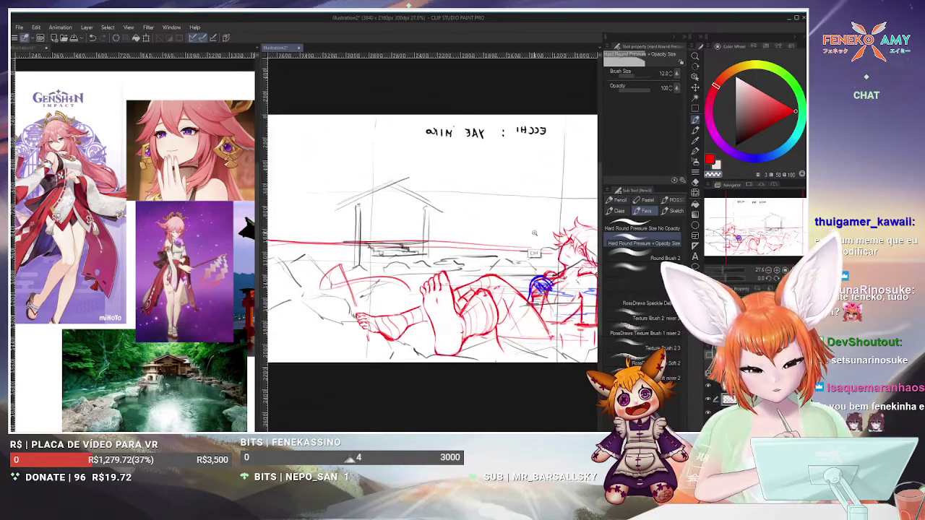
scroll(534, 232, "up", 3)
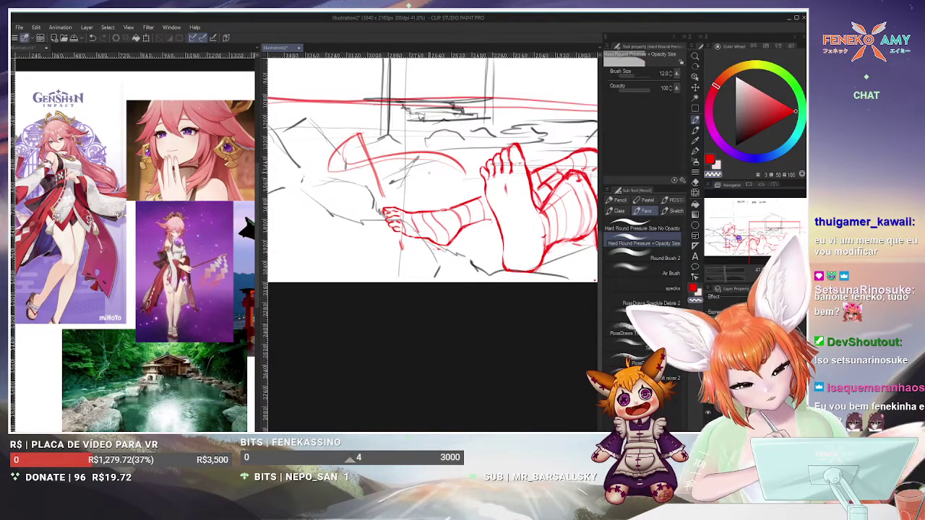
scroll(519, 217, "down", 4)
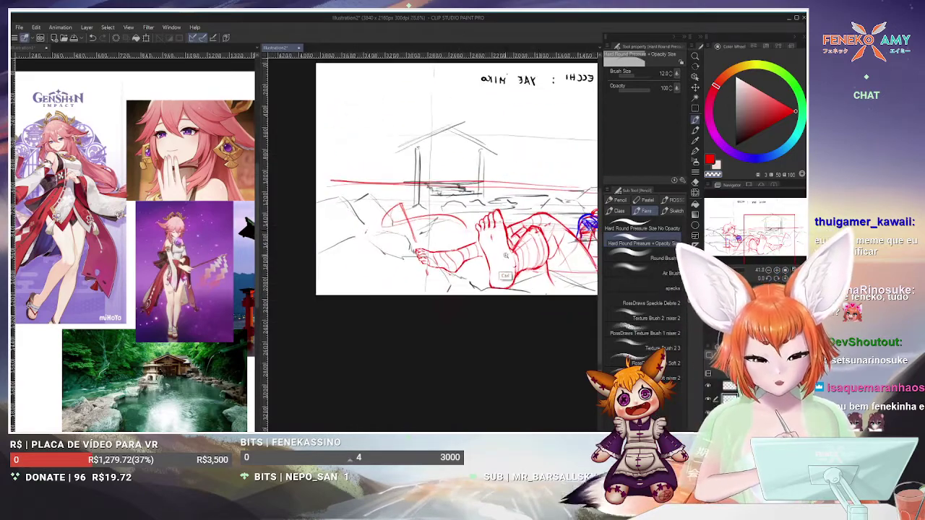
key("h")
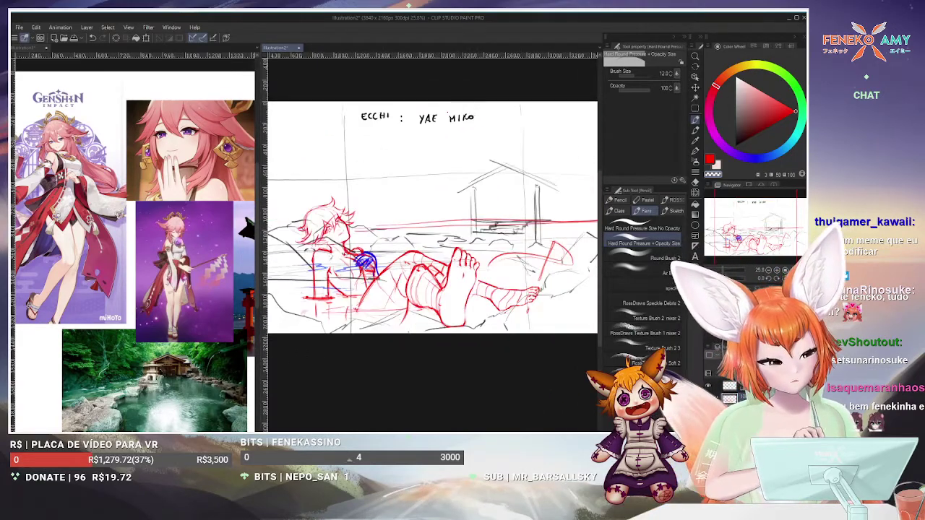
scroll(549, 303, "up", 5)
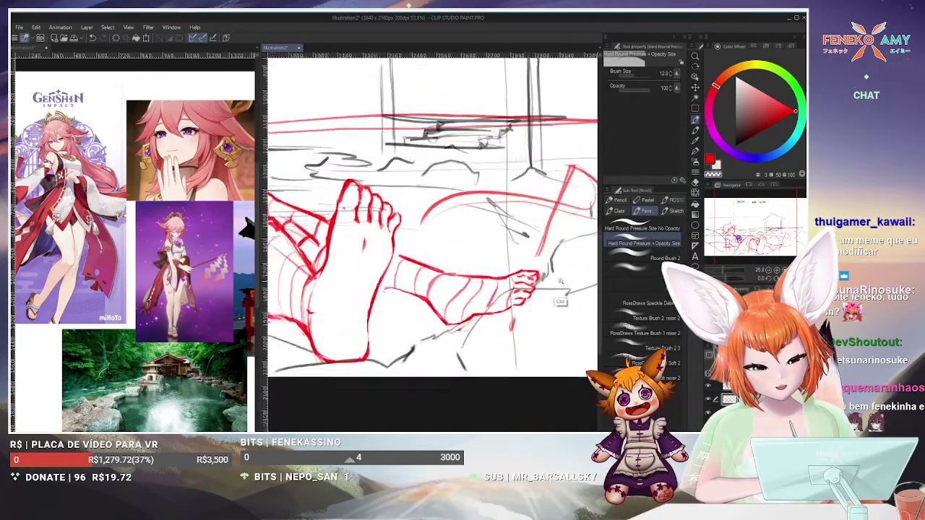
scroll(549, 304, "down", 2)
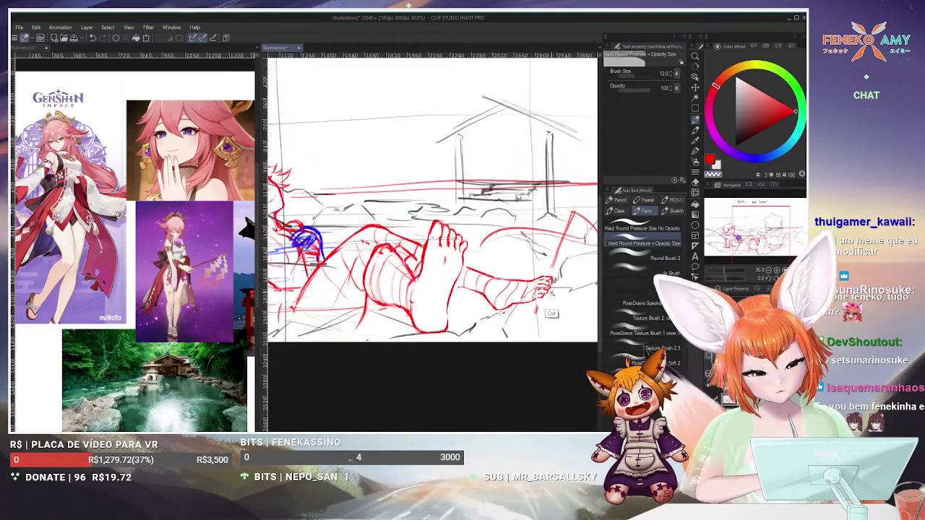
scroll(550, 304, "down", 2)
scroll(550, 303, "down", 1)
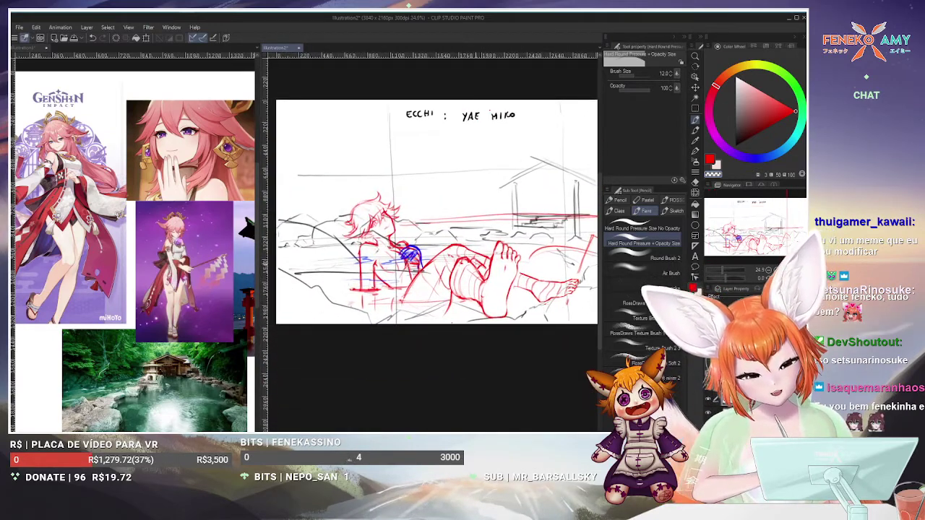
Sketch curled locks of hair in red around the figure's neck and shoulder, and extend the swept-back hair tips
scroll(467, 285, "up", 2)
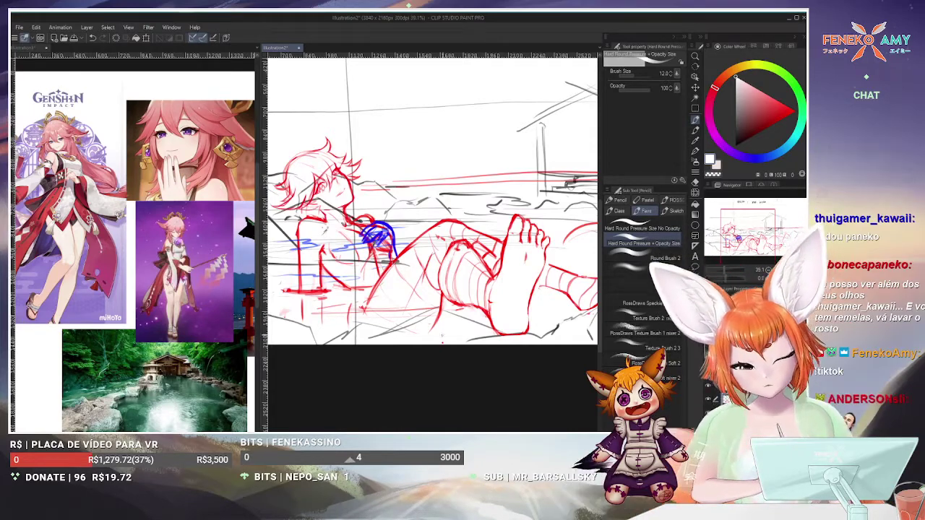
mouse_move(539, 250)
left_mouse_down()
mouse_move(504, 238)
mouse_move(511, 250)
left_mouse_up()
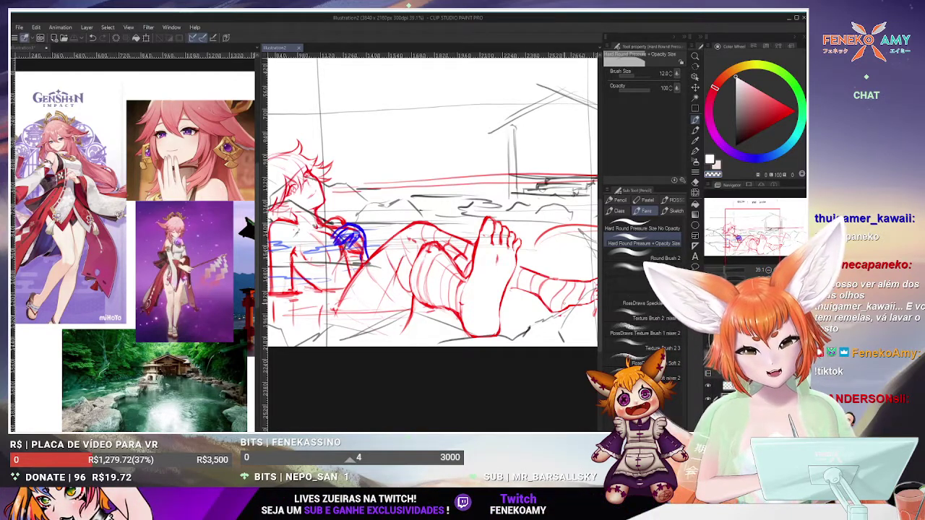
left_click_drag(434, 217, 473, 205)
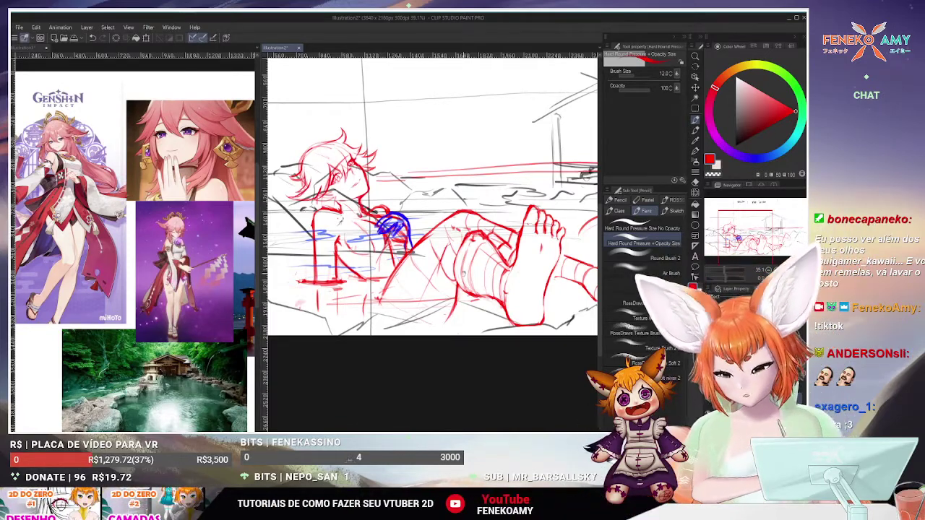
left_click_drag(434, 202, 515, 216)
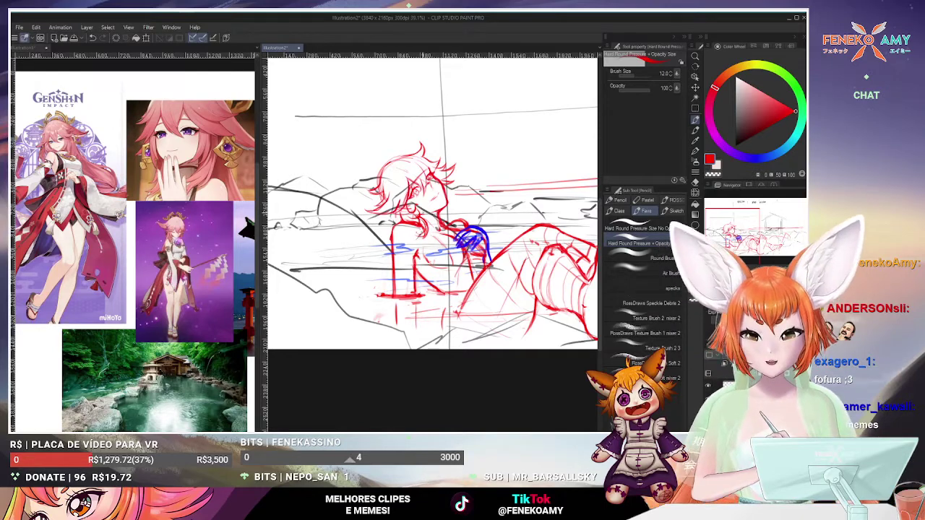
left_click_drag(434, 217, 468, 213)
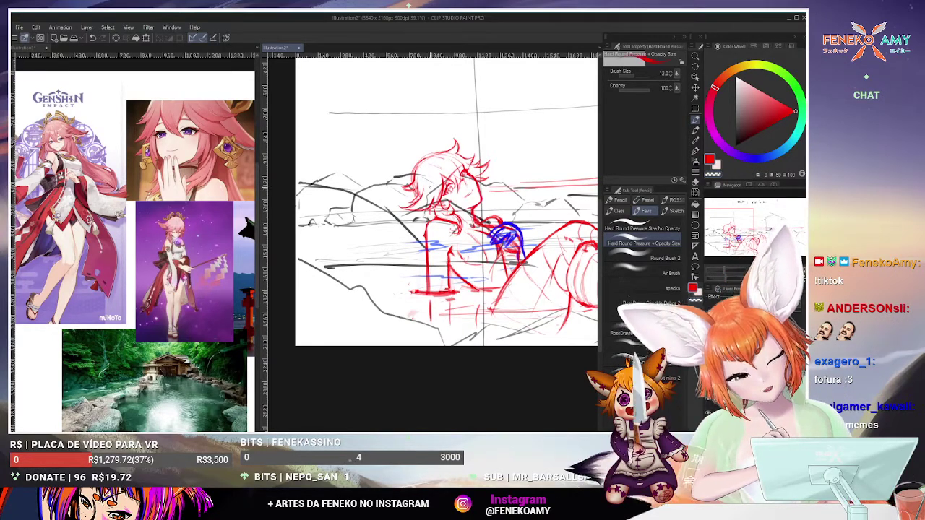
left_click_drag(447, 203, 469, 206)
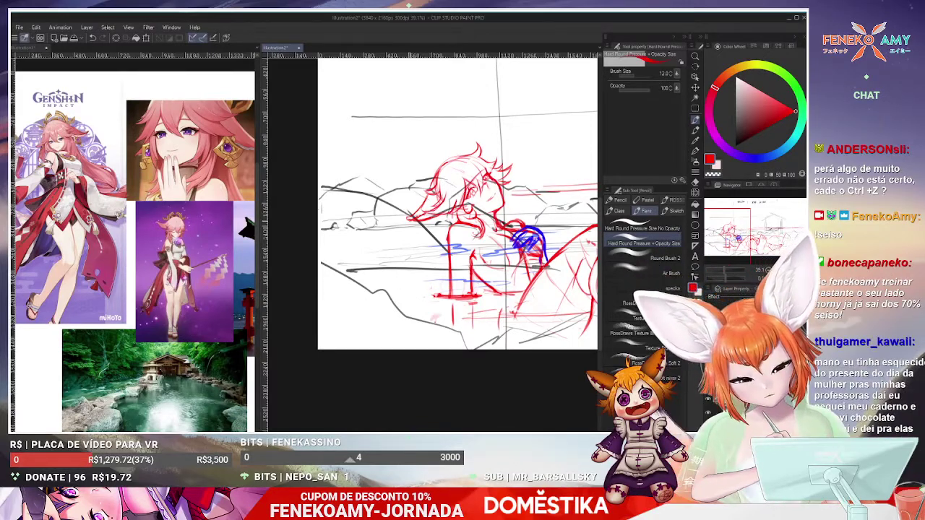
scroll(458, 210, "up", 1)
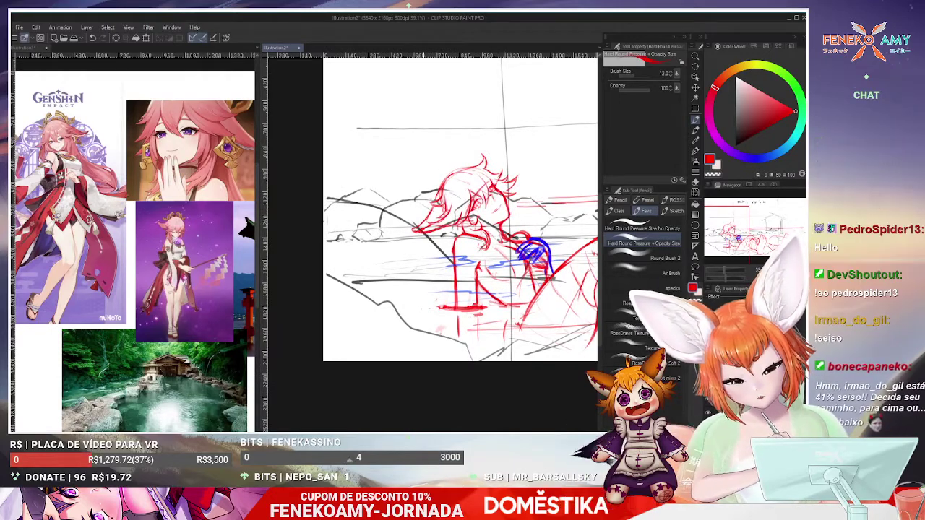
left_click_drag(448, 217, 422, 240)
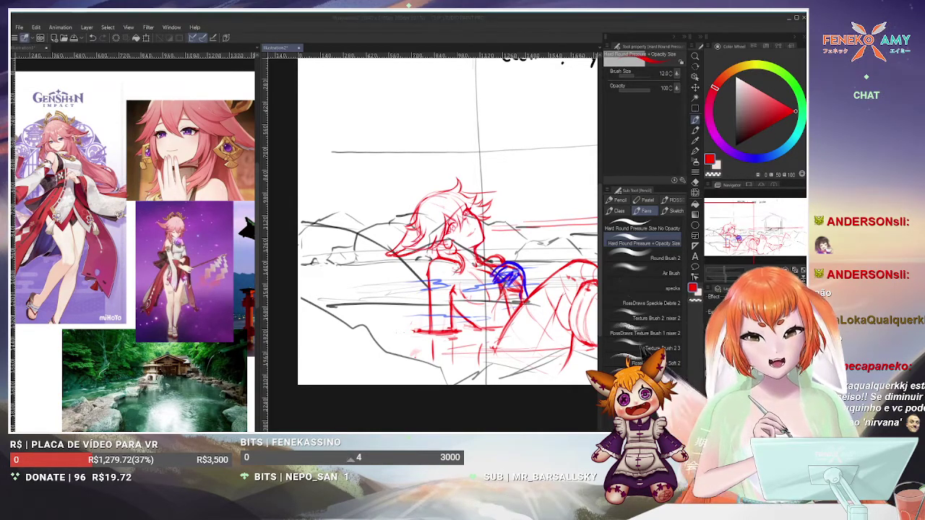
Refine the fringe and crown of the hair in red and add the gathered hair behind the neck
left_click(685, 121)
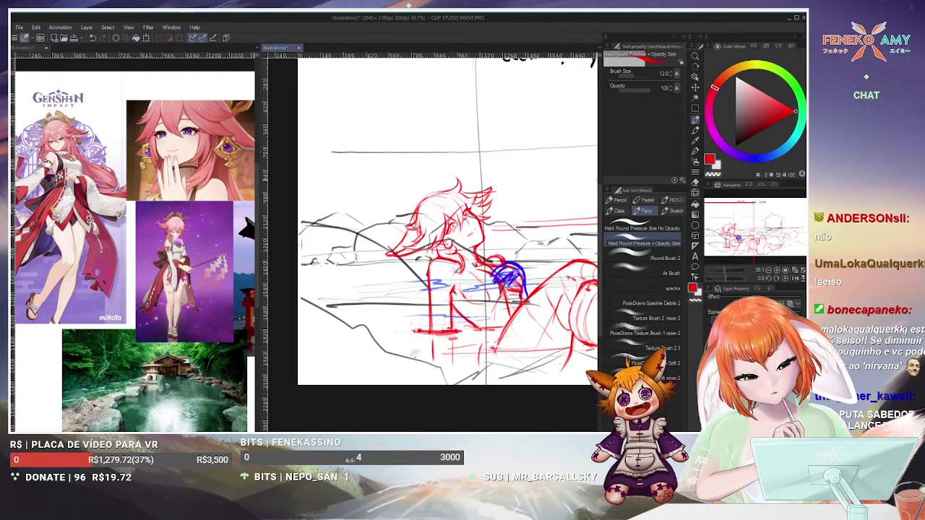
left_click(695, 182)
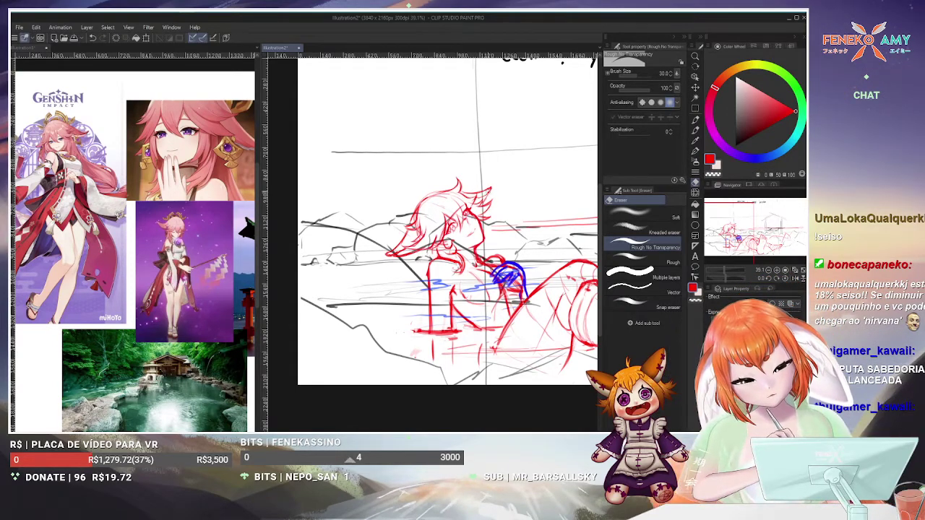
left_click(695, 120)
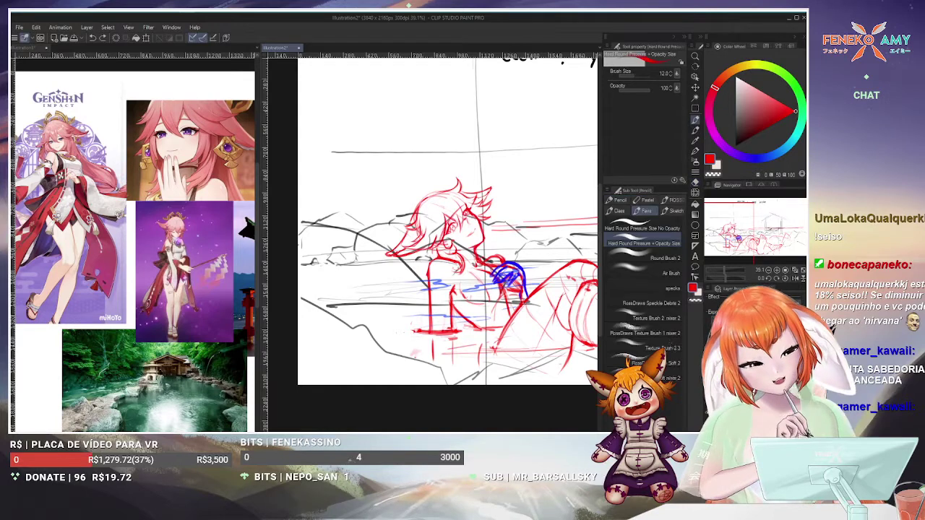
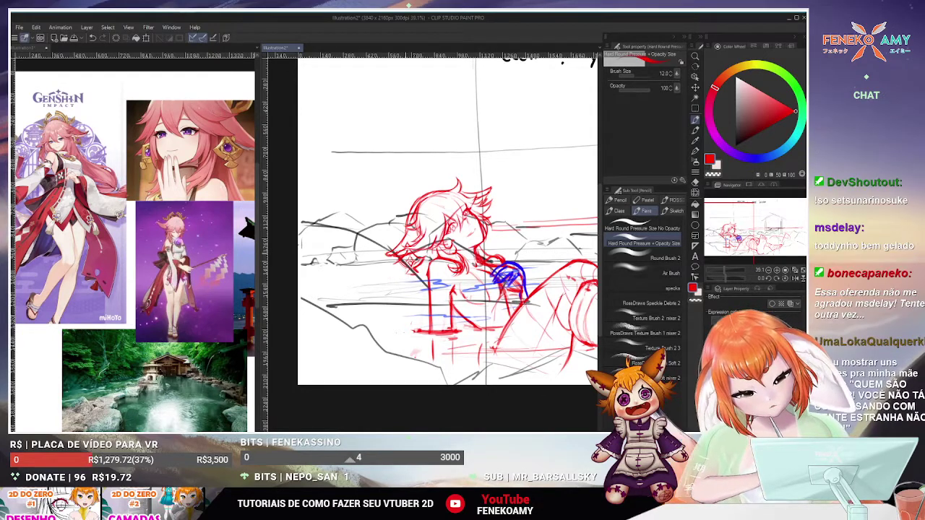
Sketch the long hair in red falling down the figure's back to the waterline, alternating the pencil with the eraser
left_click_drag(407, 280, 372, 316)
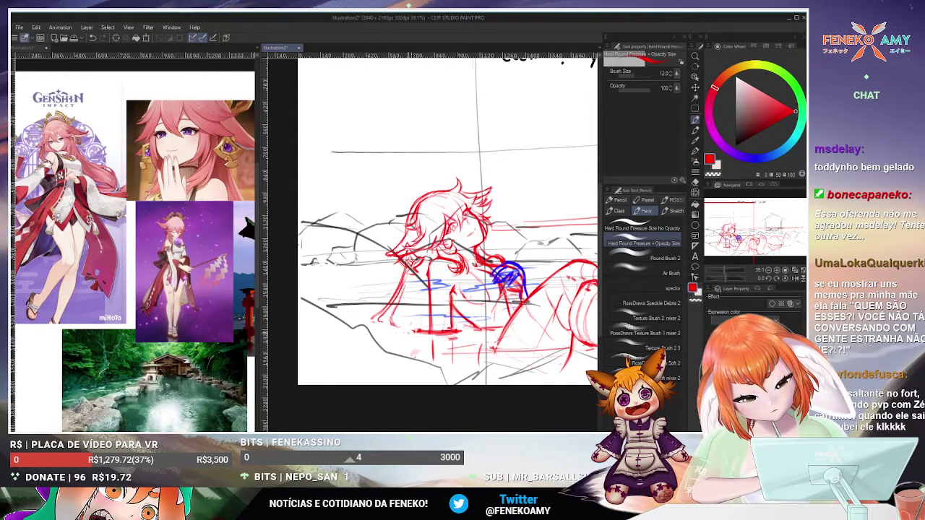
key("e")
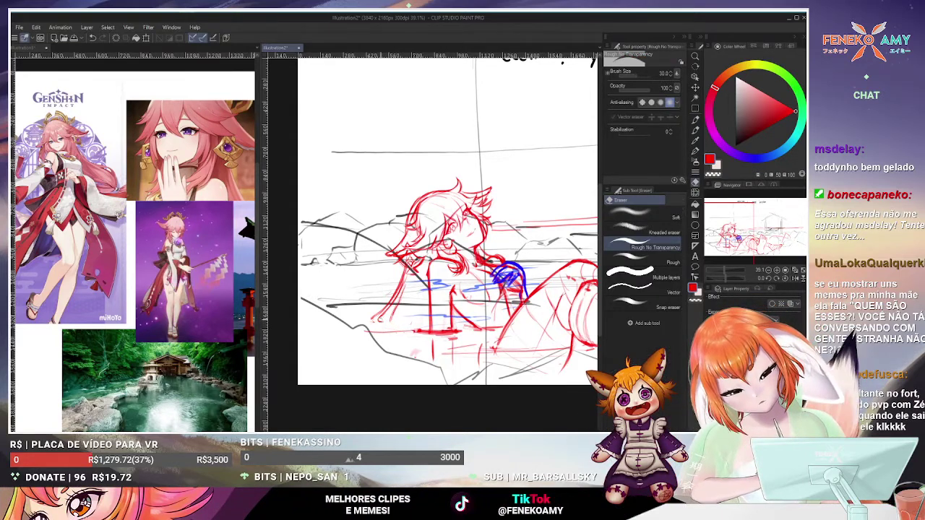
left_click(694, 123)
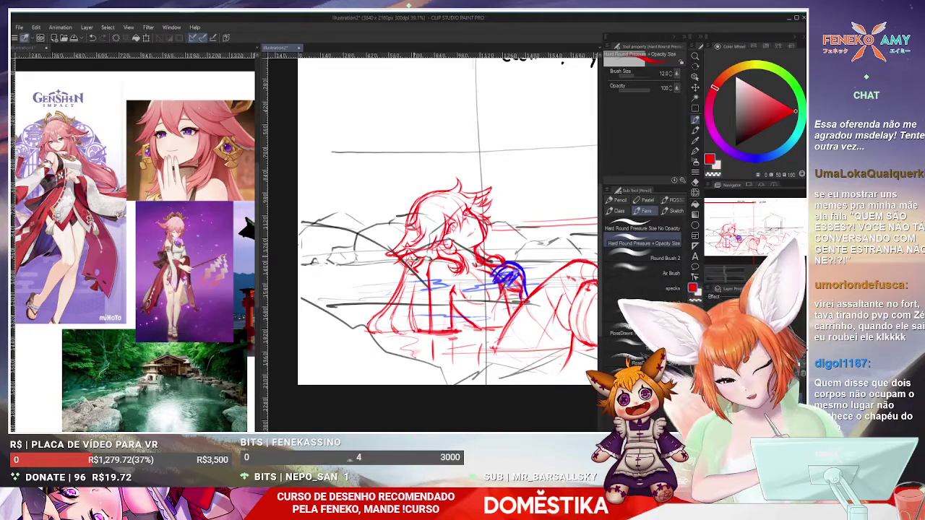
left_click(695, 181)
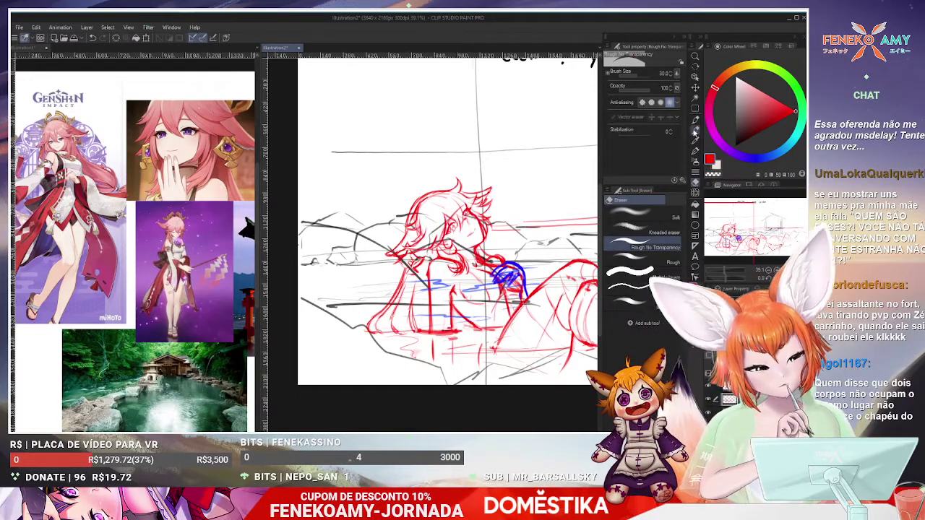
left_click(696, 130)
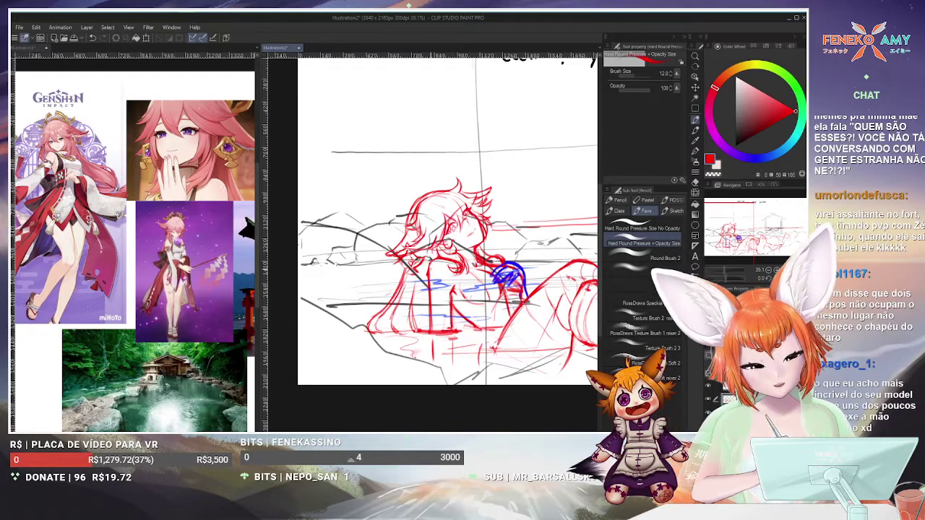
left_click_drag(448, 217, 436, 209)
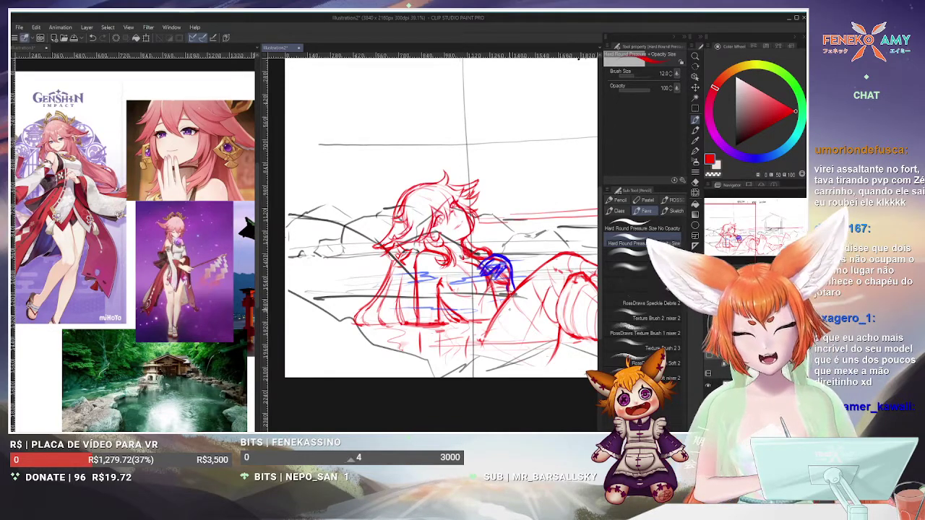
Switch to Chrome, search Google Images for "jotaro" in a new tab, and preview the picture of him holding his cap
key("alt+Tab")
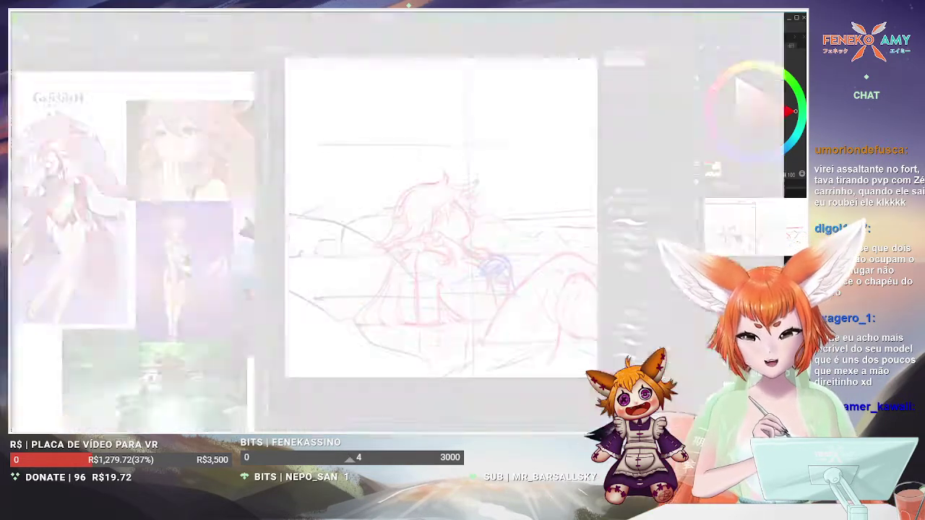
double_click(437, 27)
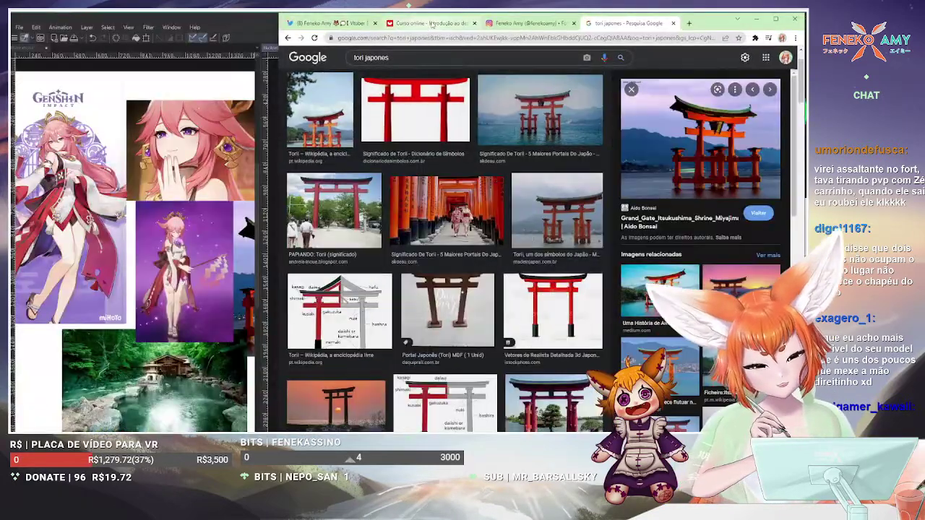
double_click(538, 11)
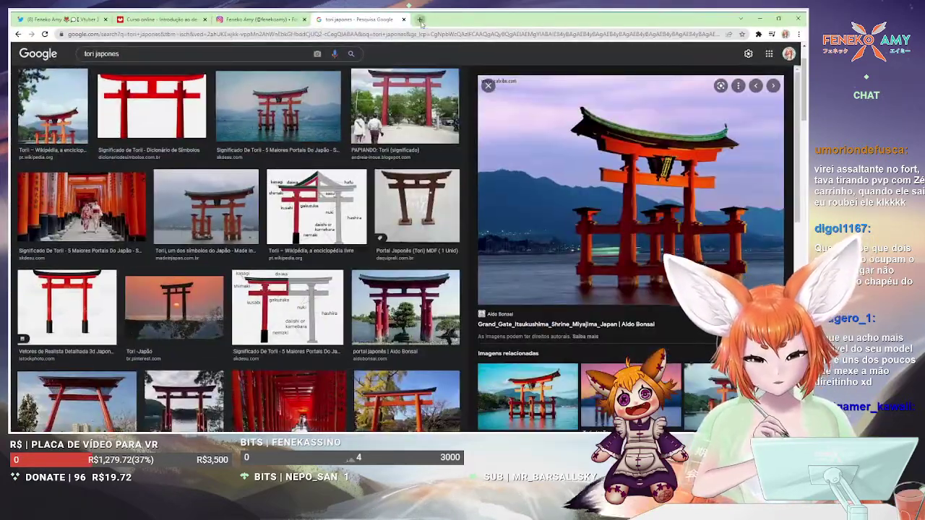
left_click(420, 19)
type("jotaro")
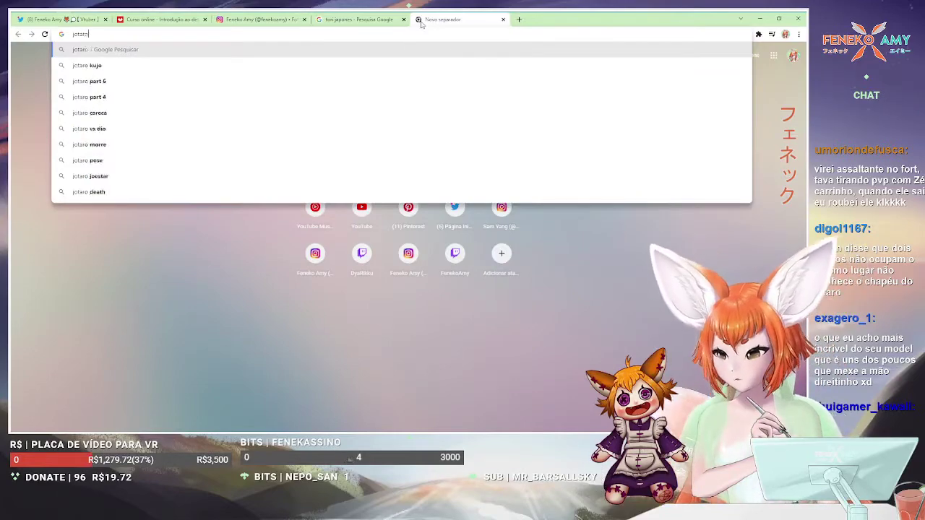
key("Return")
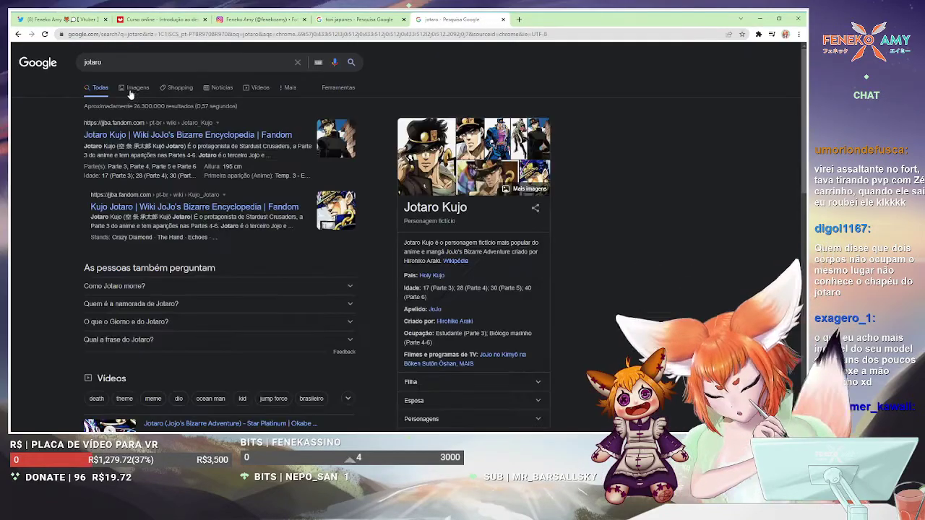
left_click(137, 87)
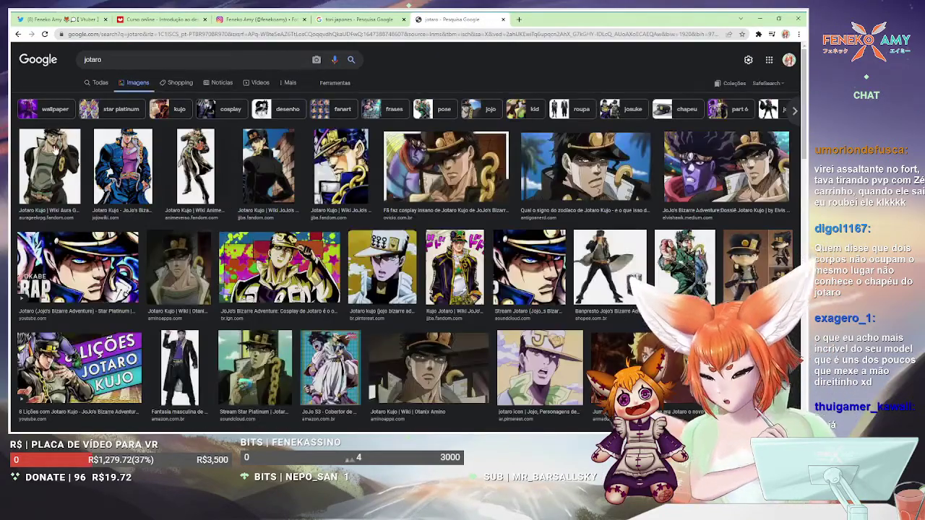
left_click(49, 166)
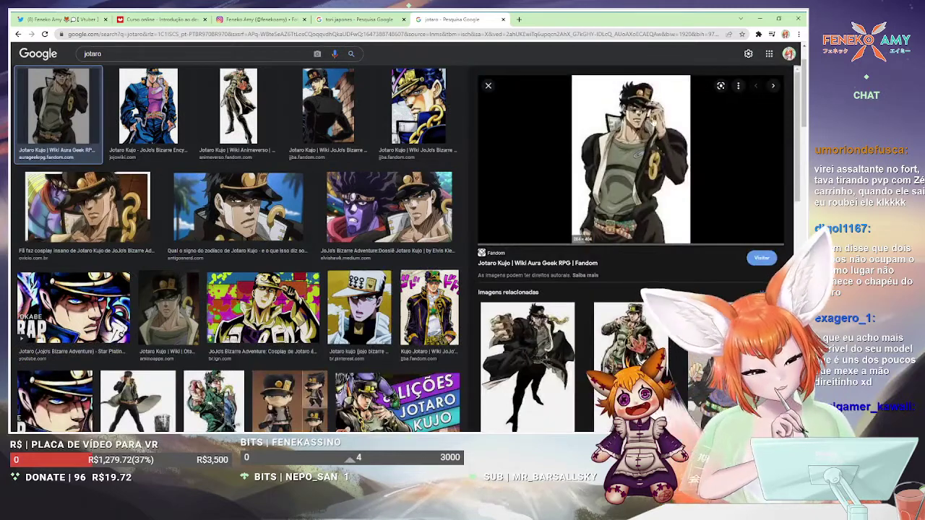
middle_click(639, 138)
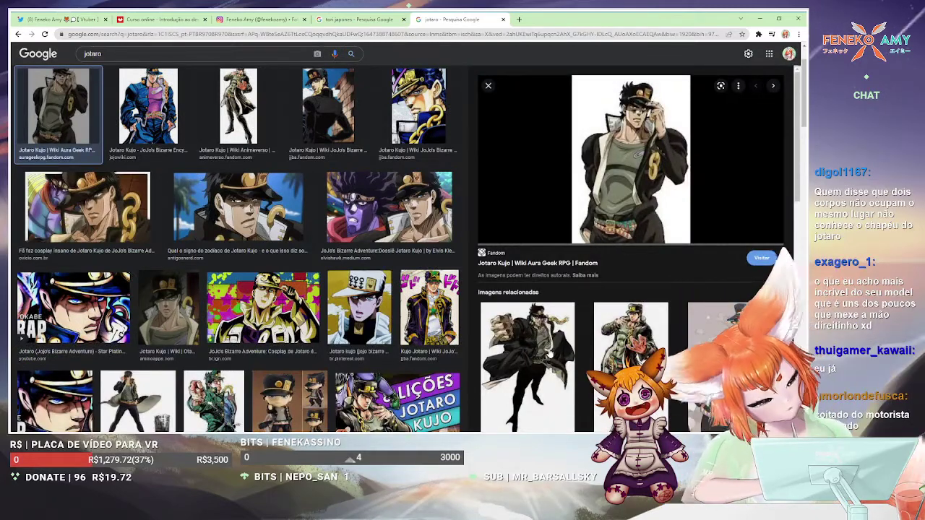
Look at the full-body picture of Jotaro in its own tab, browse its related images and close that tab
left_click(553, 19)
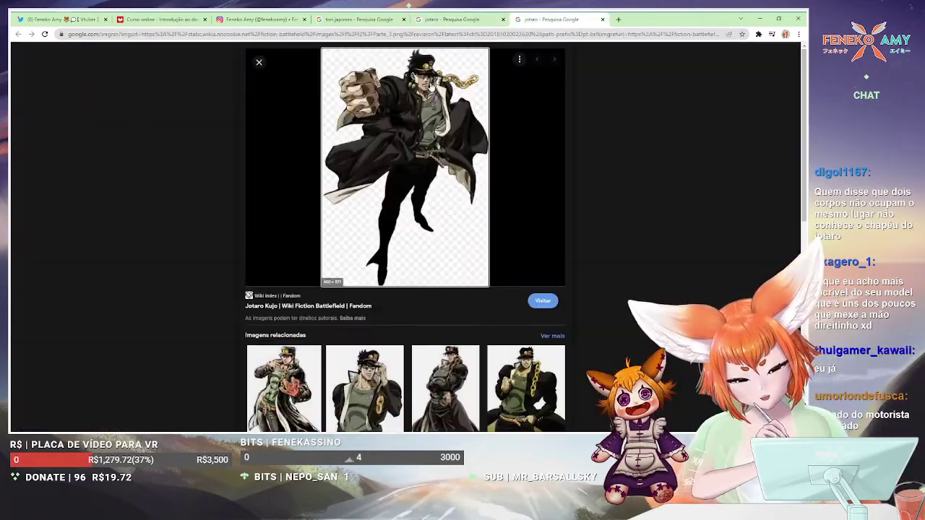
scroll(365, 268, "down", 3)
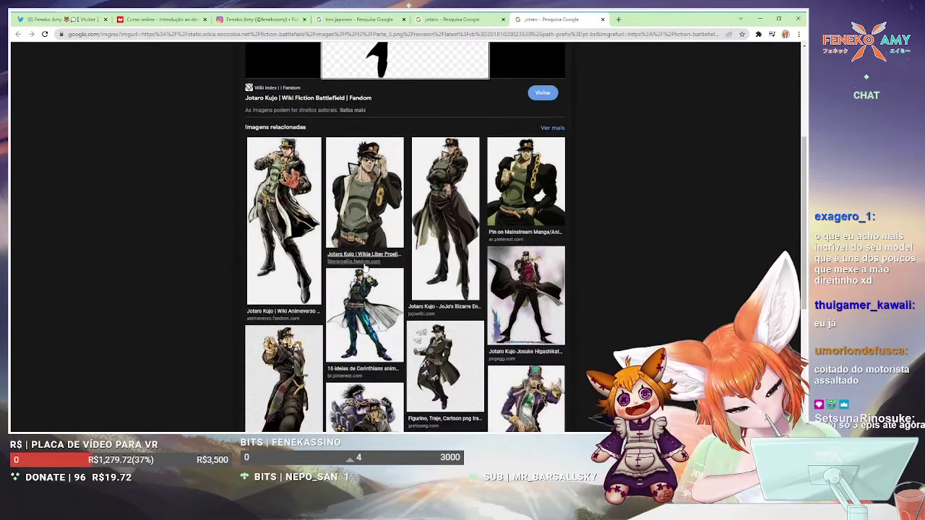
scroll(502, 217, "up", 2)
scroll(502, 217, "up", 2)
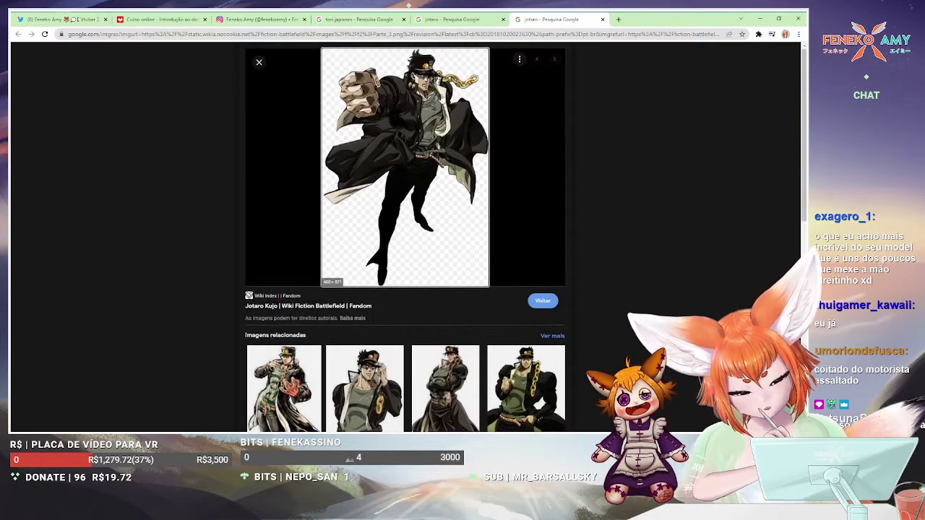
key("ctrl+w")
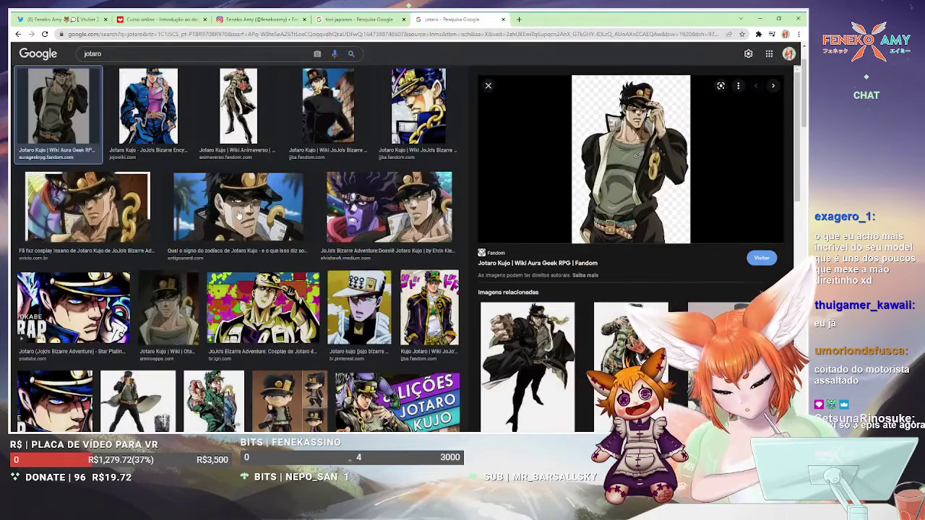
Preview several other close-up and full-figure Jotaro pictures from the image results, and return to Clip Studio Paint
left_click(273, 233)
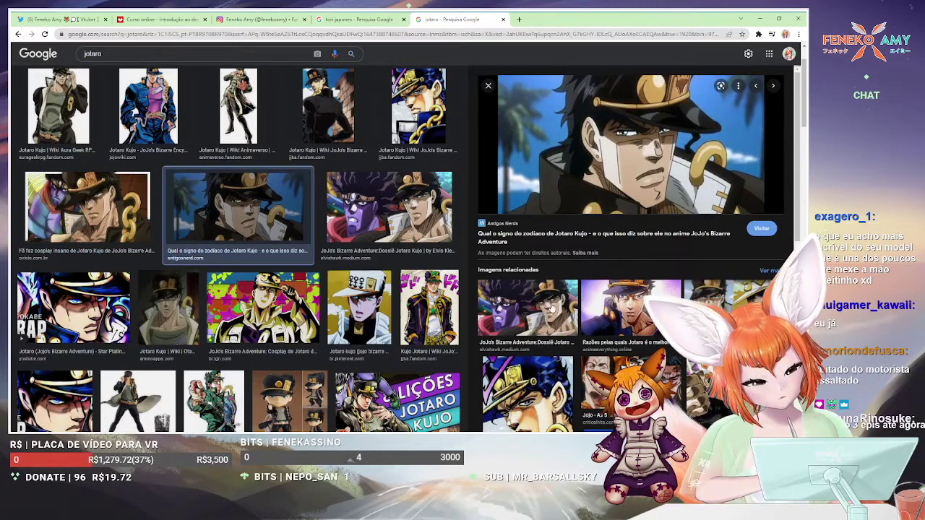
left_click(552, 309)
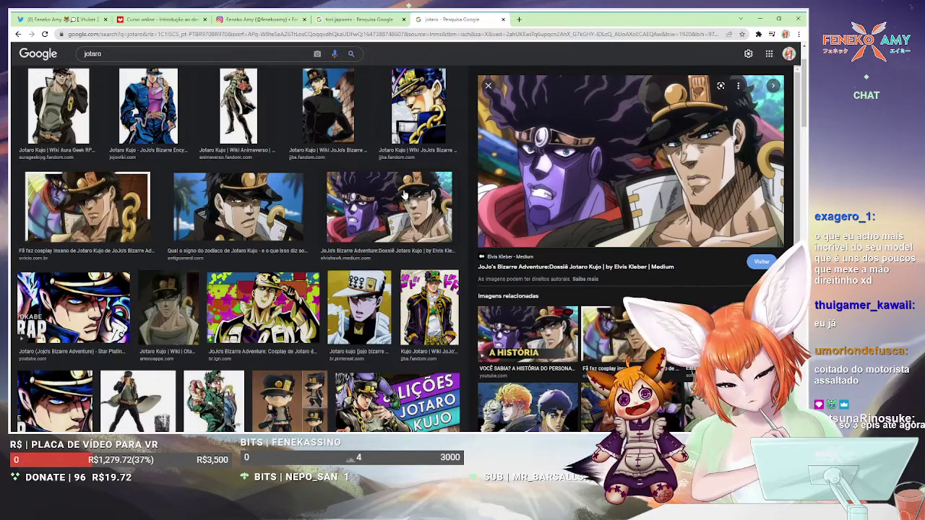
left_click(201, 203)
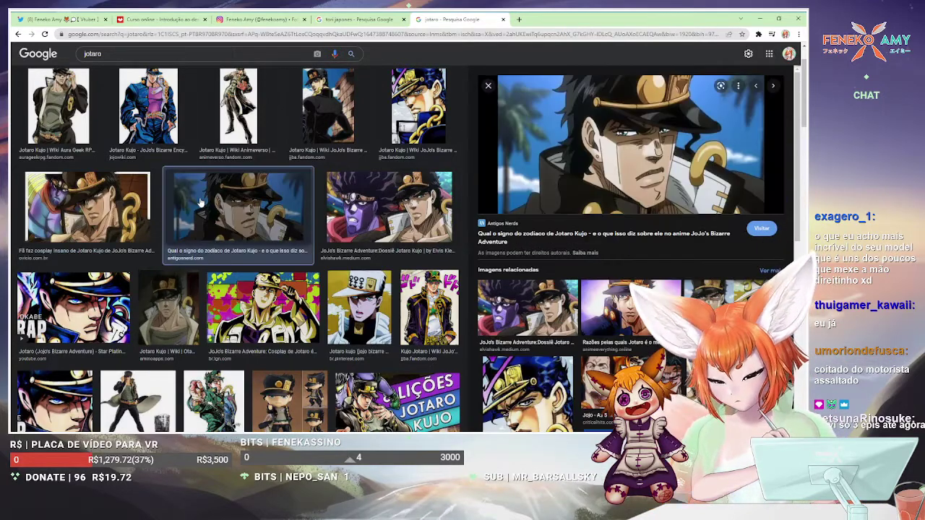
left_click(446, 103)
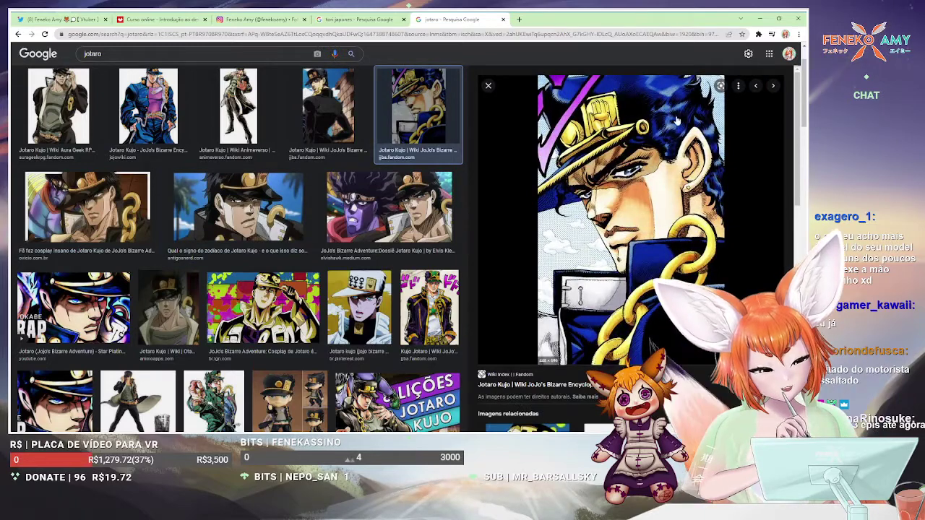
left_click(148, 92)
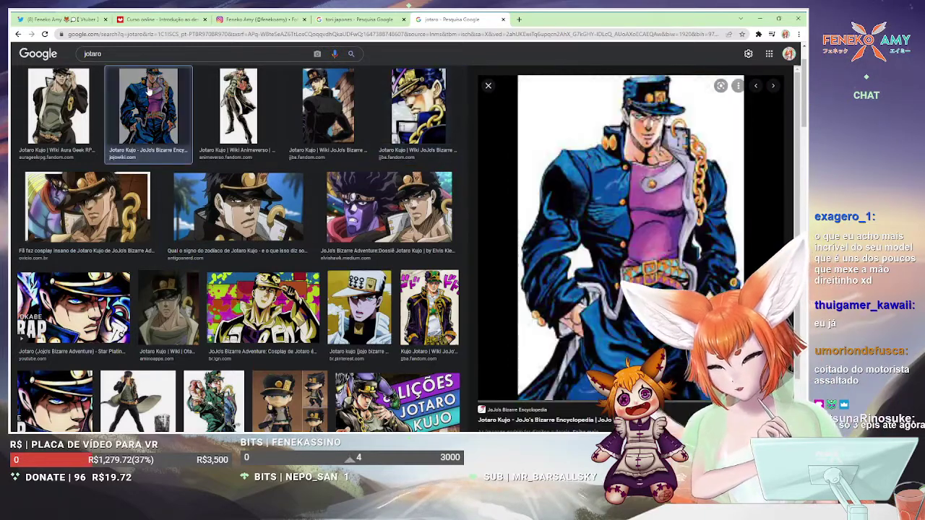
left_click(123, 206)
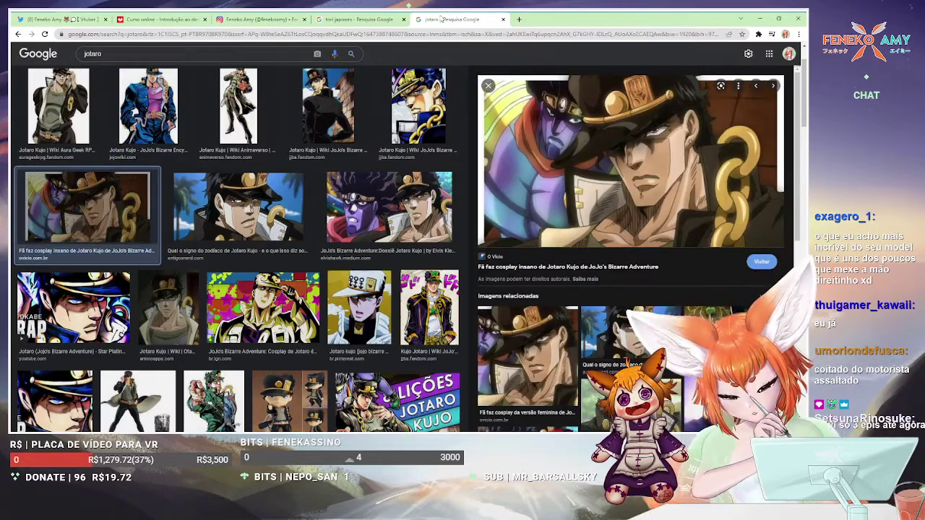
left_click(759, 18)
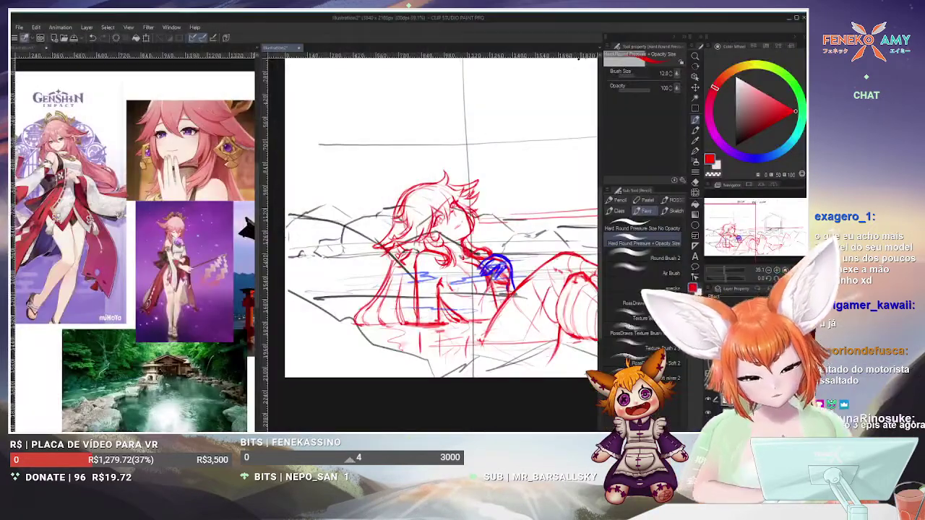
Touch up the long red hair behind the figure's back with additional strands reaching the waterline, undoing the unwanted last strokes
key("ctrl+plus")
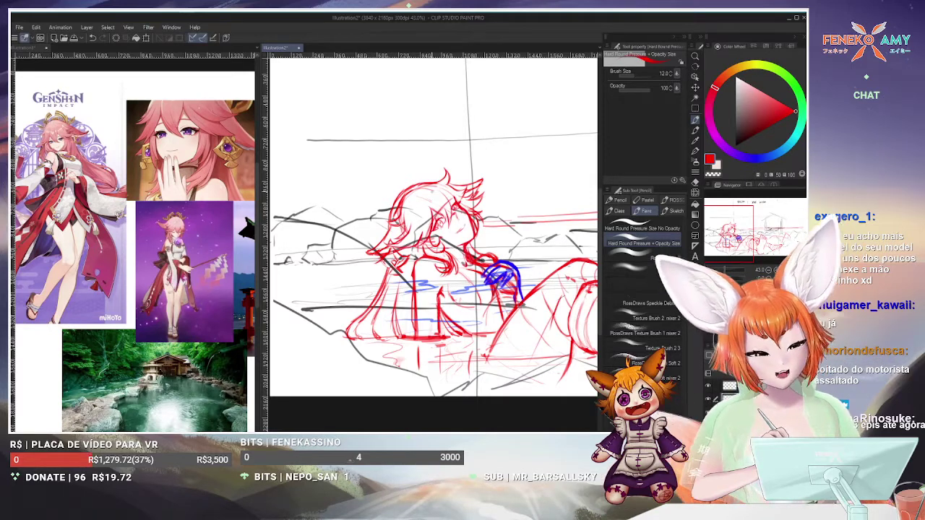
left_click(695, 183)
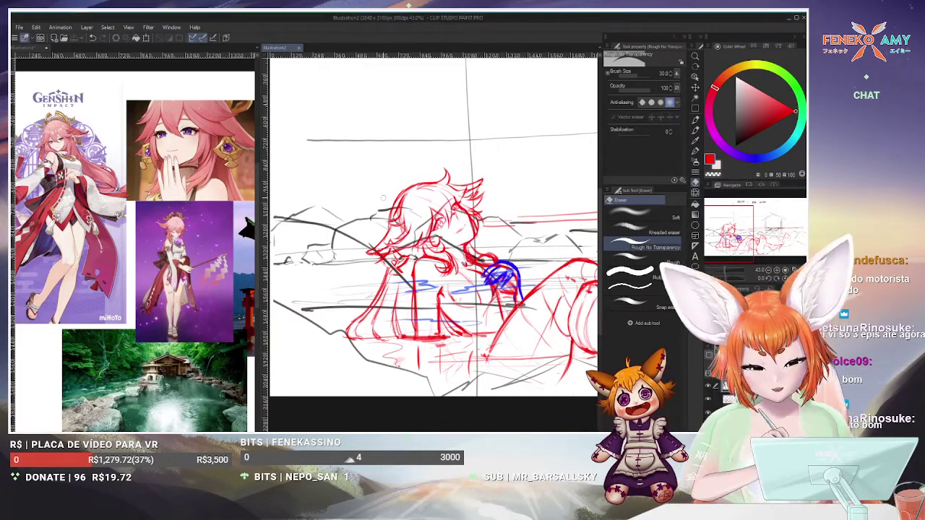
scroll(434, 224, "down", 2)
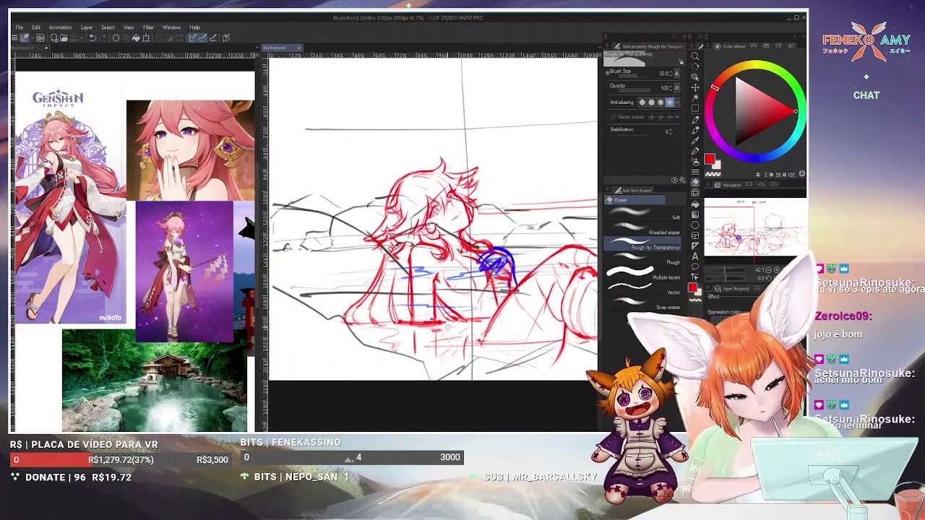
scroll(434, 217, "down", 2)
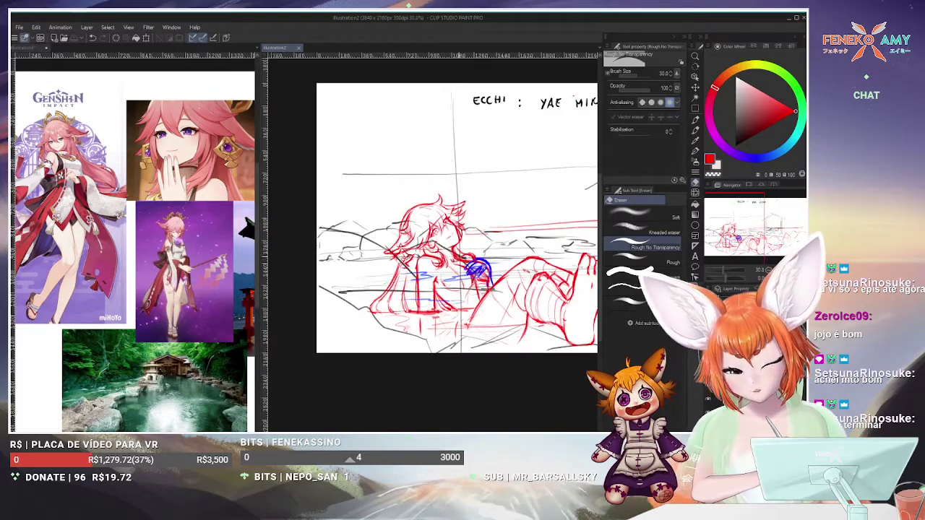
scroll(454, 255, "up", 1)
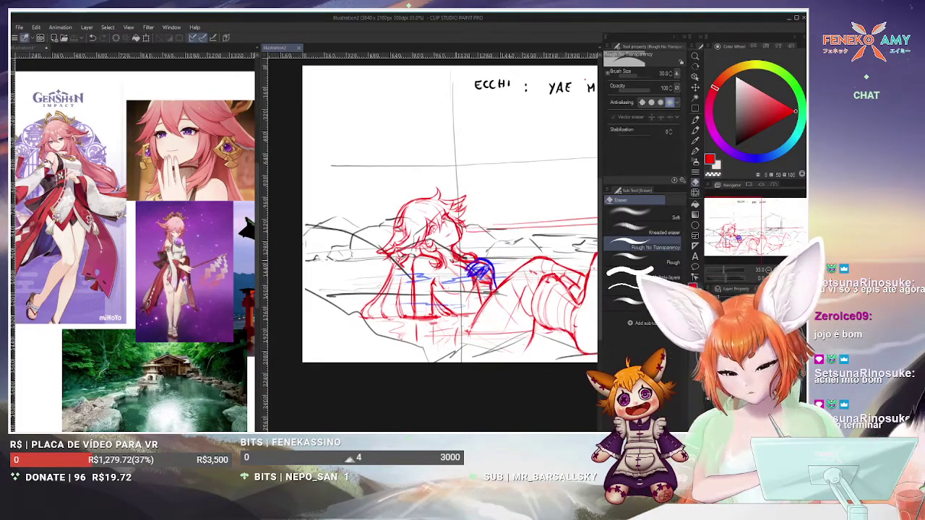
scroll(448, 216, "up", 2)
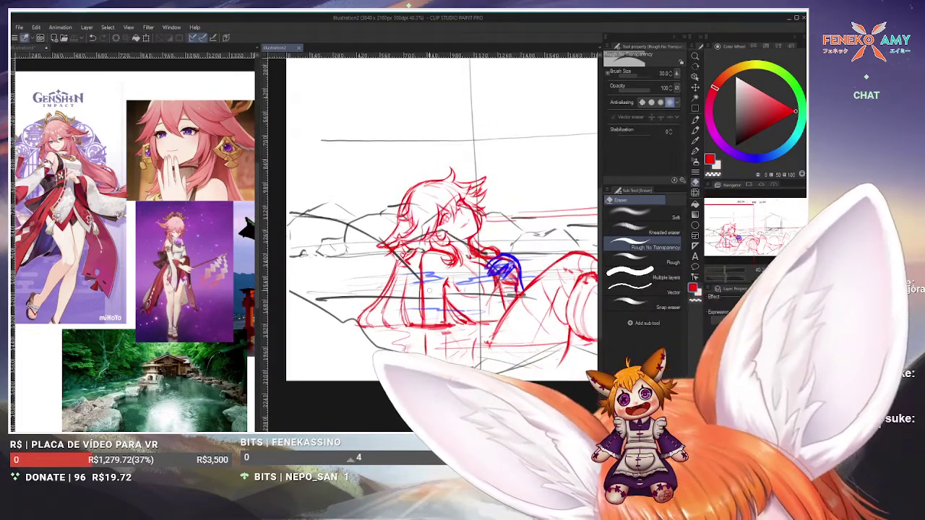
key("p")
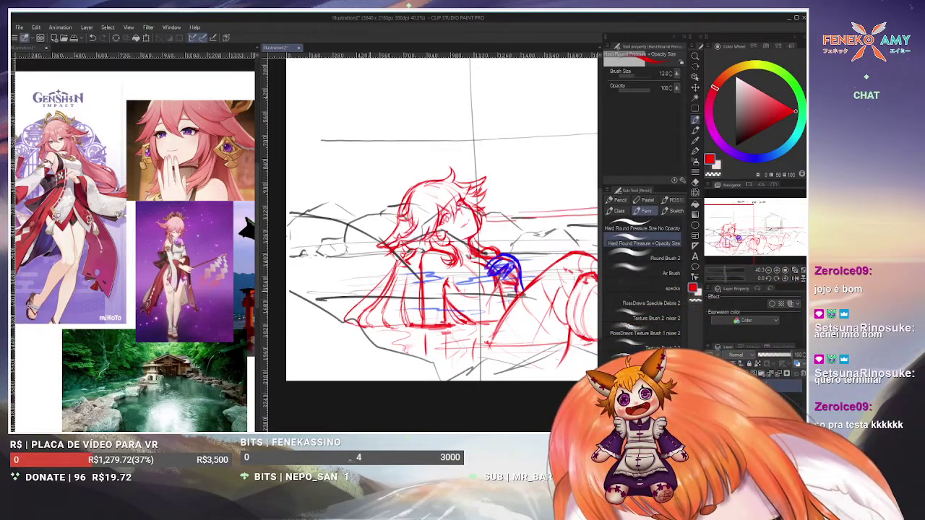
key("ctrl+z")
key("ctrl+z")
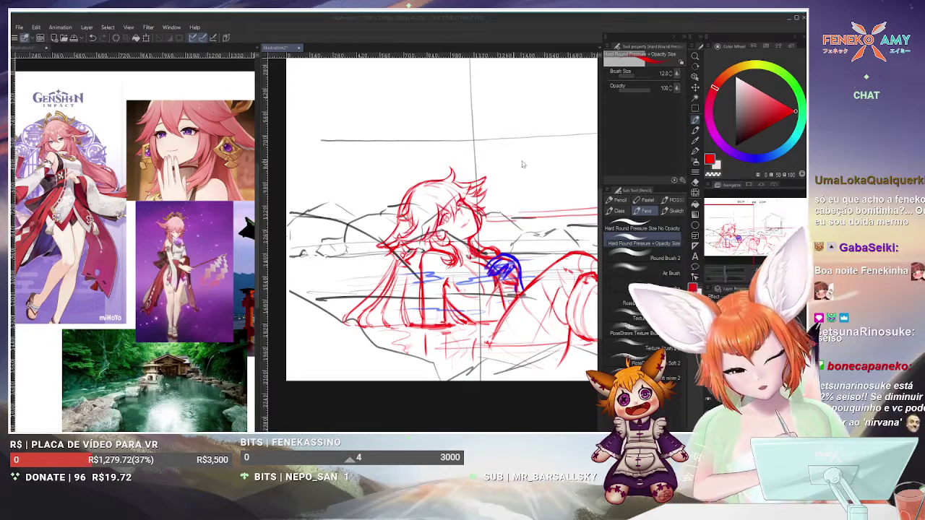
Sketch a narrow, curved upright shape in red behind the figure's head, alternating the pencil with the eraser to trim its side
key("e")
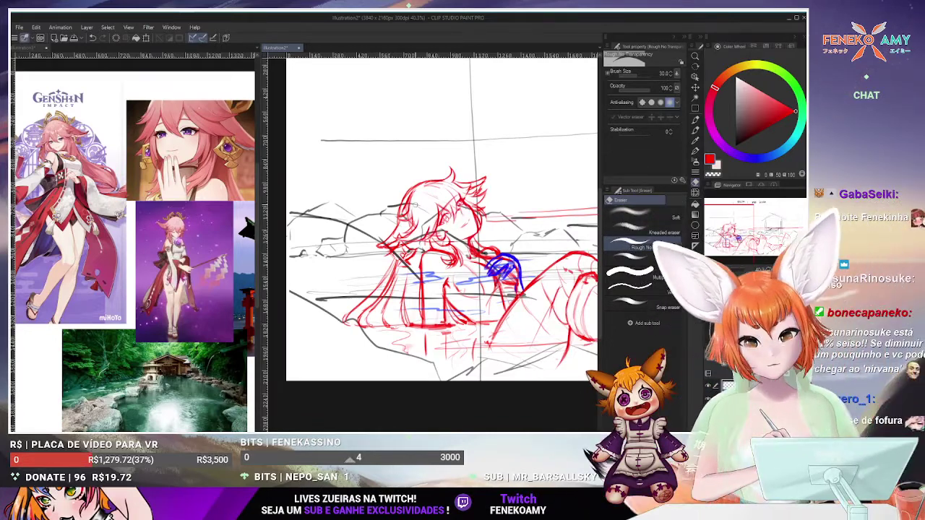
left_click(695, 120)
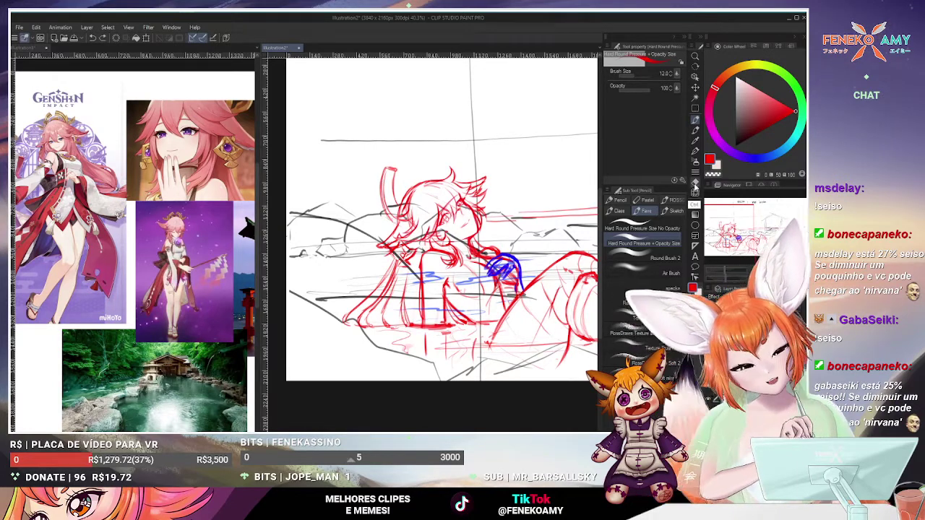
left_click(693, 182)
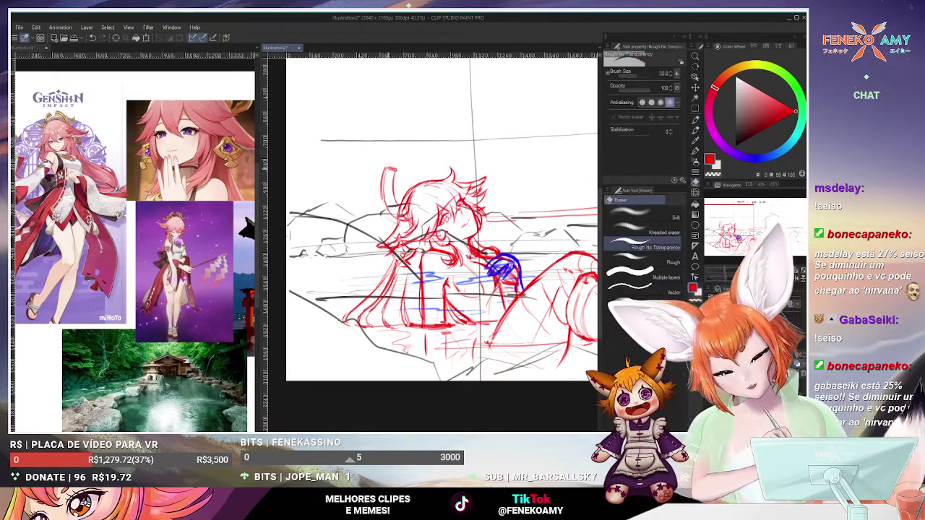
left_click(695, 120)
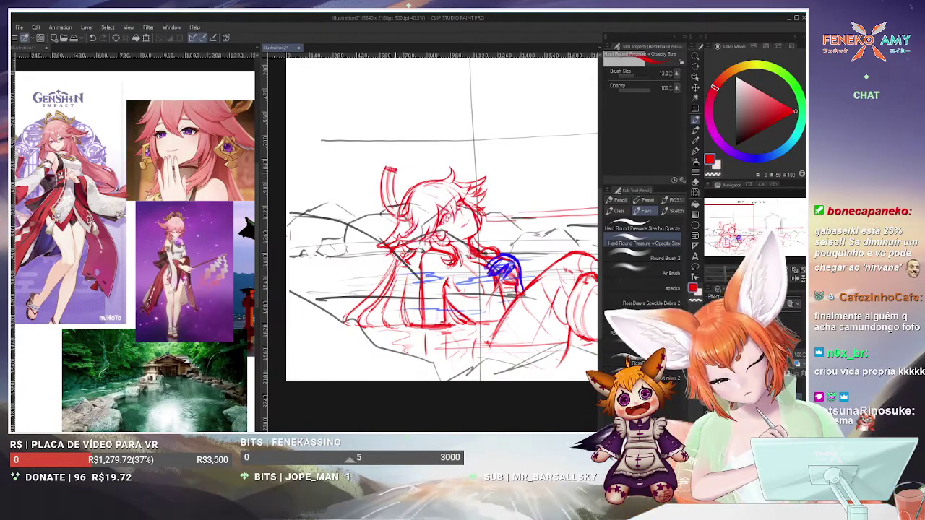
left_click(696, 182)
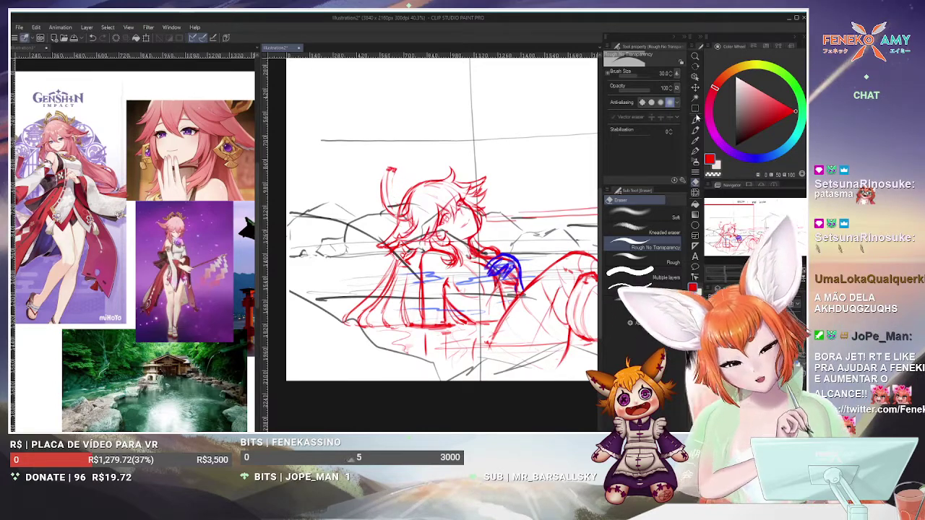
Redraw the side of the upright shape behind the head in red and clean up its tip with the eraser
key("p")
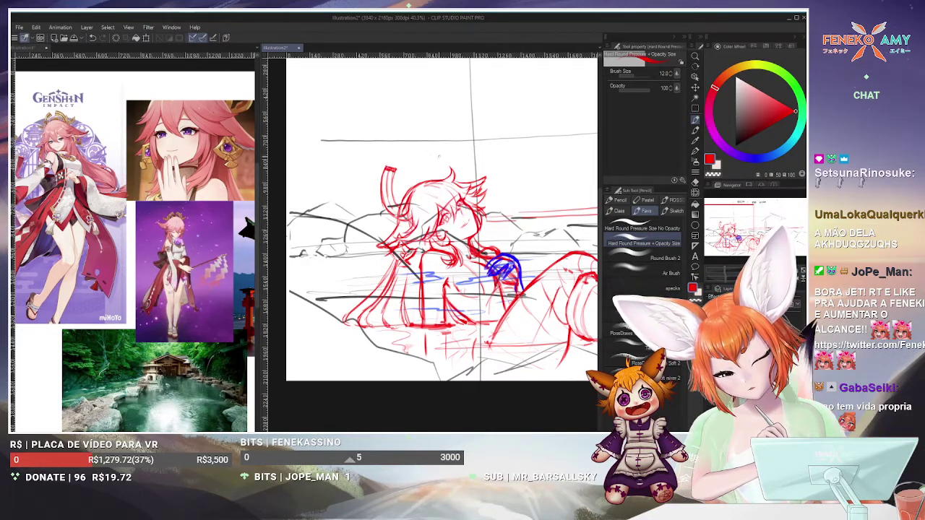
left_click(695, 183)
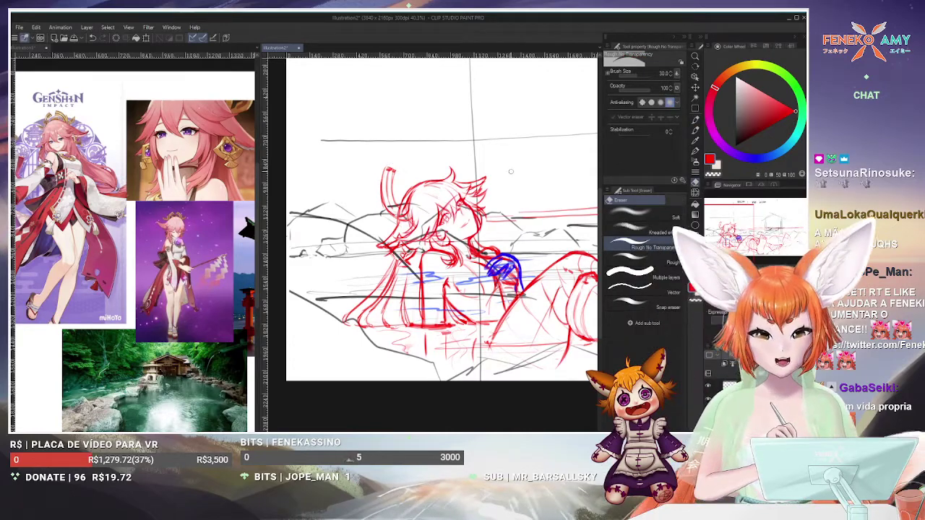
left_click(696, 120)
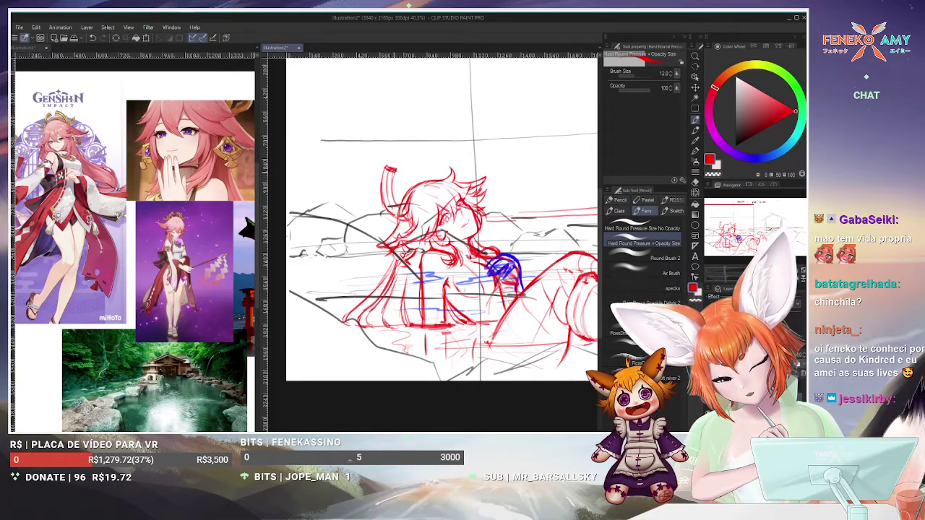
key("e")
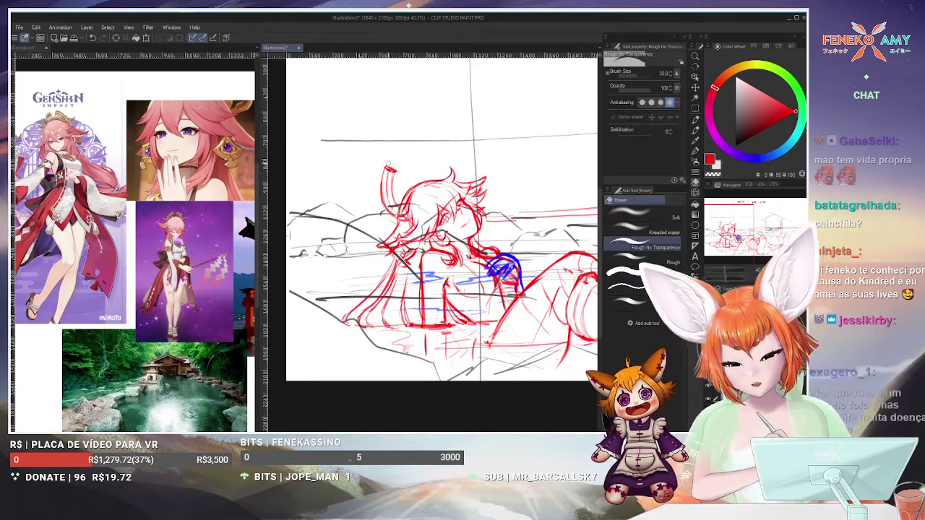
left_click(696, 122)
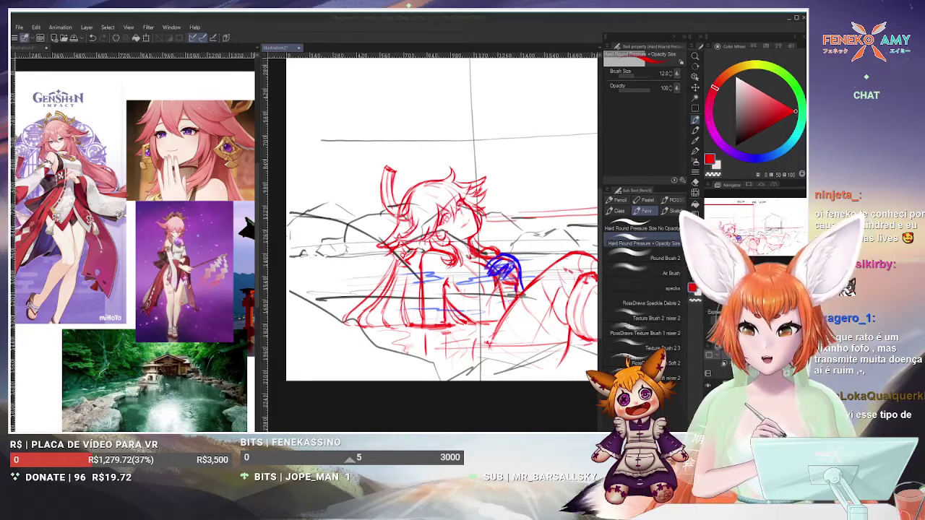
Switch to Chrome, show the Yae Miko fanart tweet on Twitter and look through the list of accounts that retweeted it
key("alt+Tab")
left_click(66, 21)
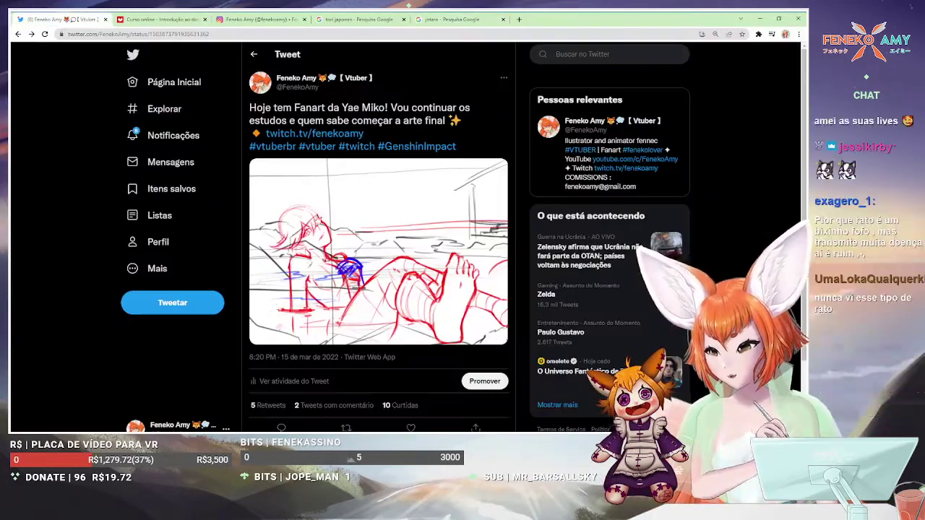
scroll(372, 248, "down", 2)
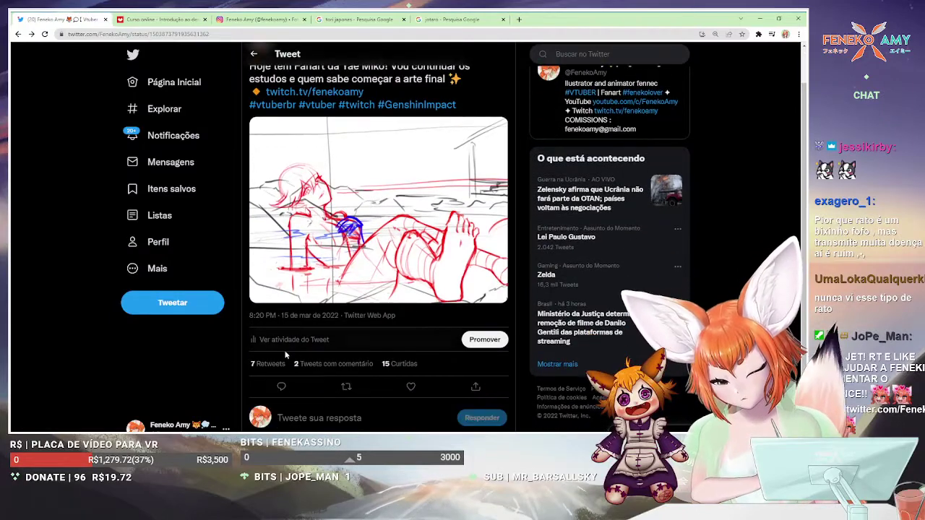
left_click(279, 365)
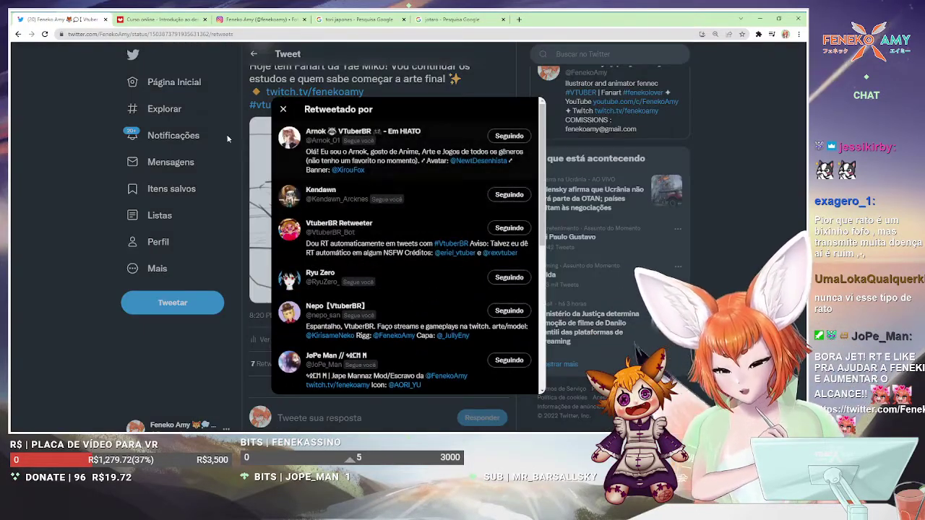
scroll(391, 230, "down", 2)
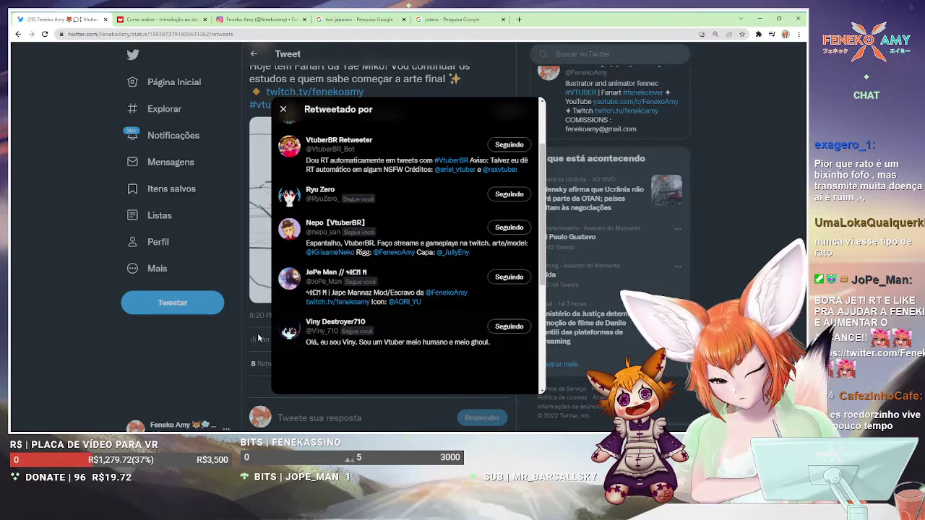
Close the retweet list and read through the quote tweets of the Yae Miko fanart post
left_click(229, 333)
left_click(334, 363)
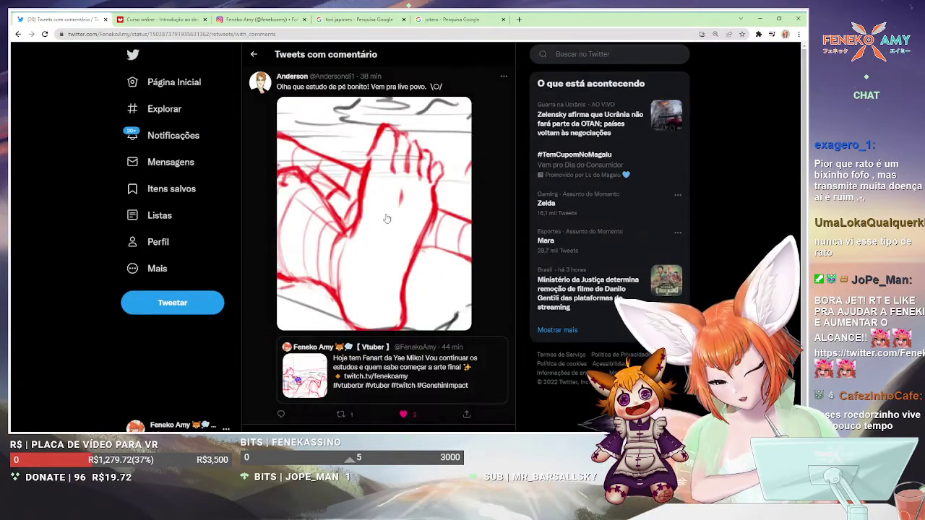
scroll(356, 219, "down", 3)
scroll(357, 219, "down", 2)
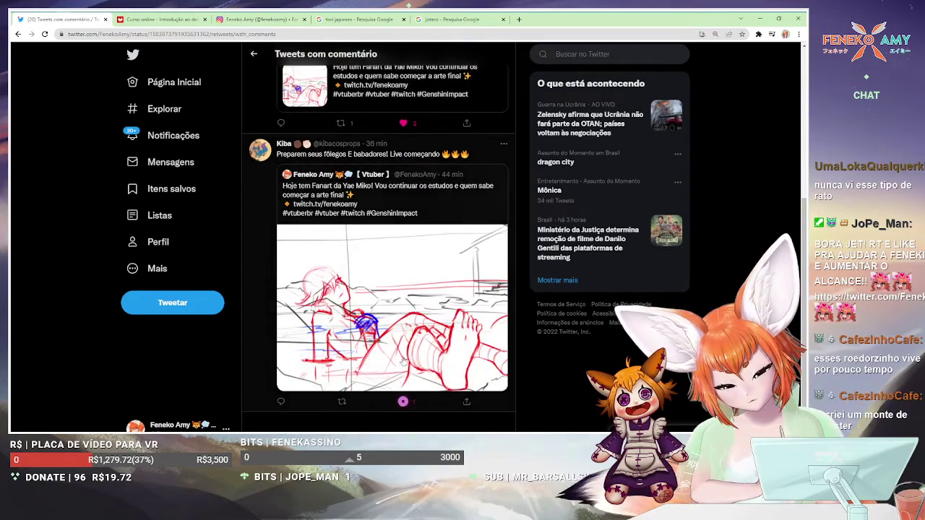
Return from the quote tweets to the Yae Miko fanart post and look through the list of accounts that liked it
scroll(375, 280, "up", 2)
key("alt+Left")
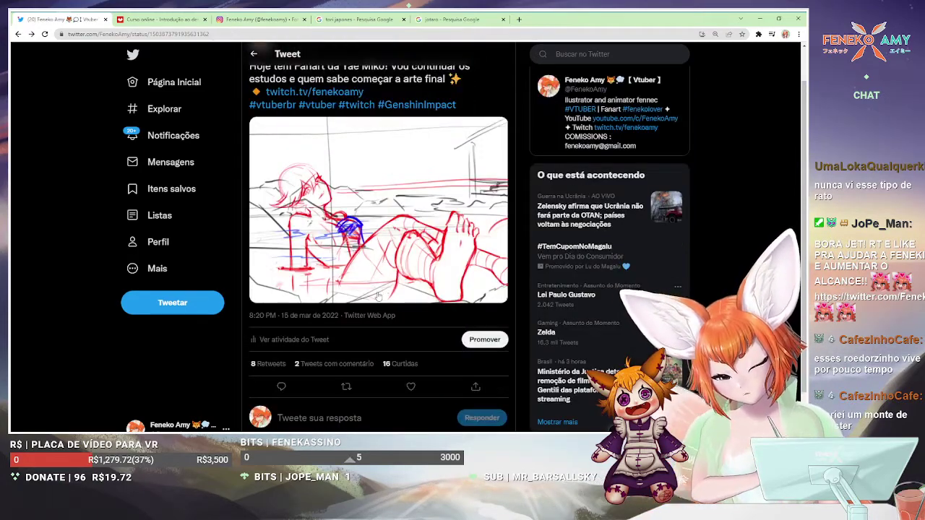
scroll(376, 280, "down", 1)
left_click(399, 293)
scroll(445, 217, "down", 6)
scroll(444, 186, "down", 3)
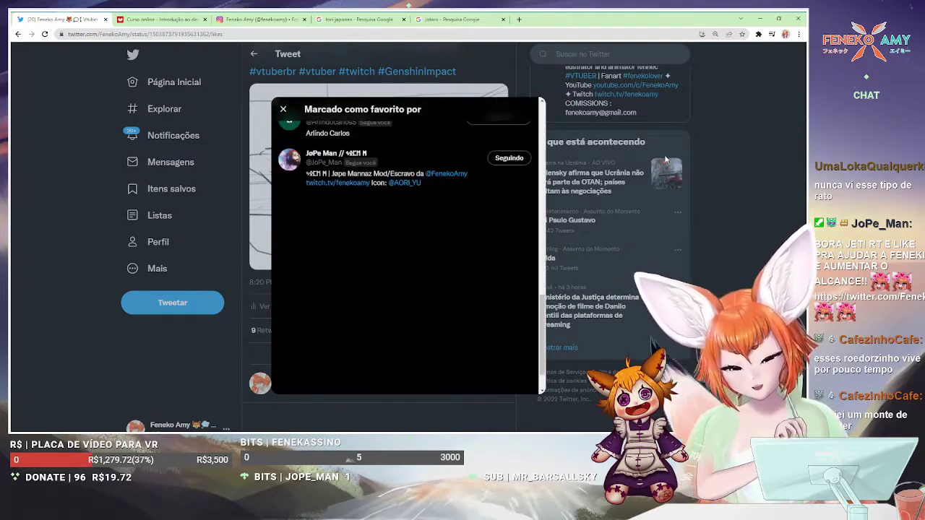
key("Escape")
scroll(415, 259, "up", 1)
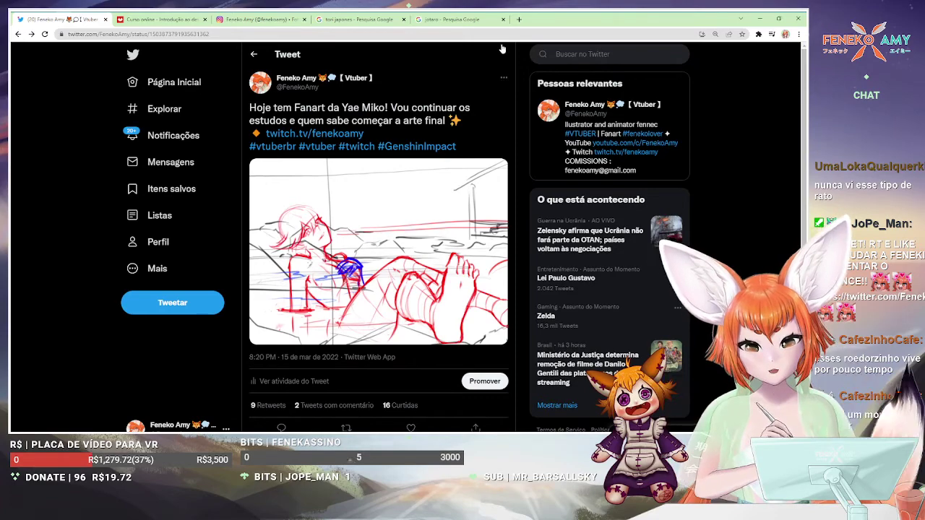
Switch back to Clip Studio Paint and erase the upright shape behind the figure's head
left_click(760, 18)
scroll(417, 164, "up", 1)
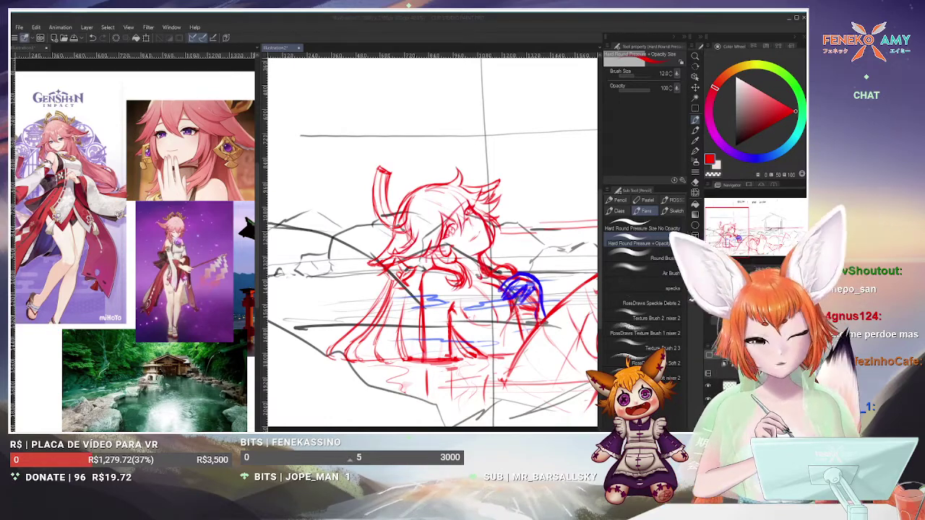
key("e")
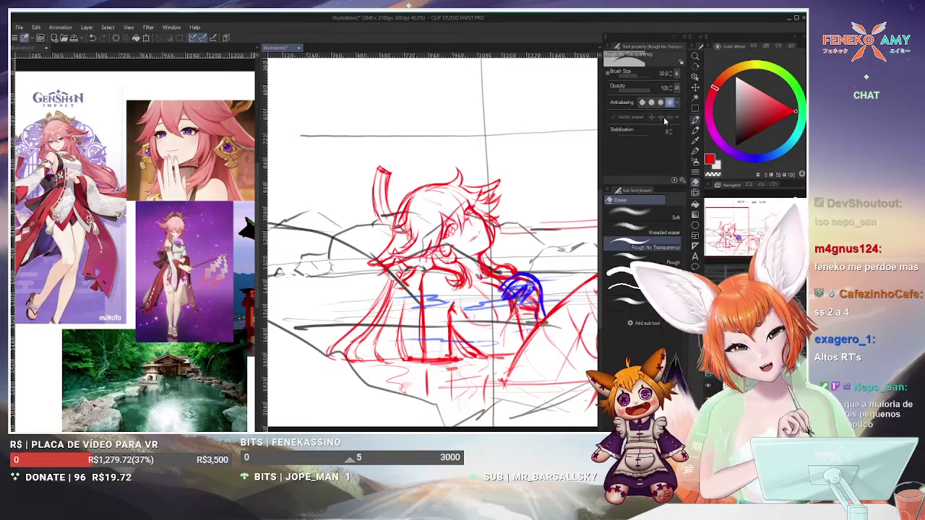
key("p")
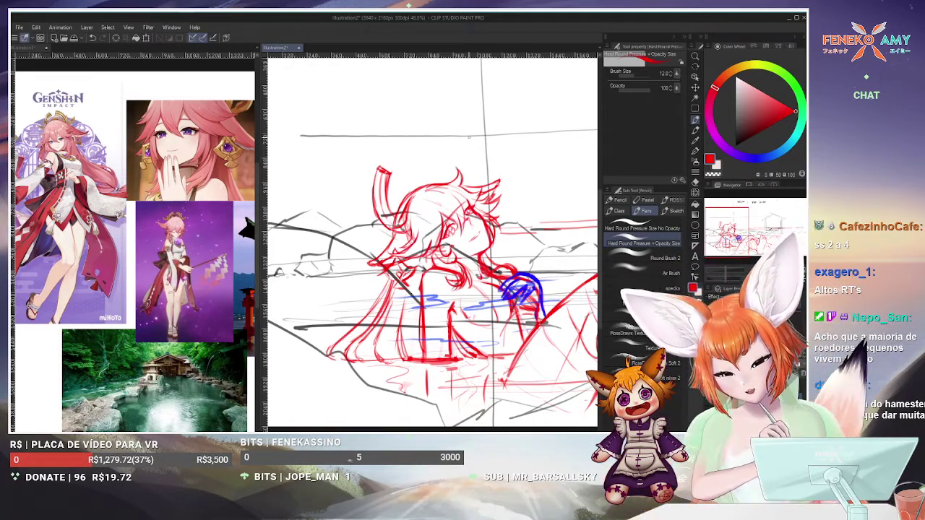
key("e")
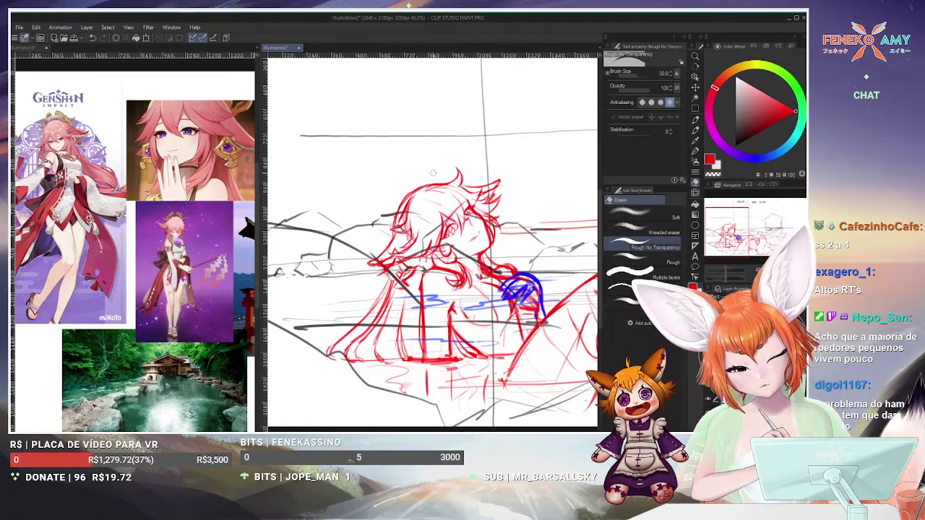
key("p")
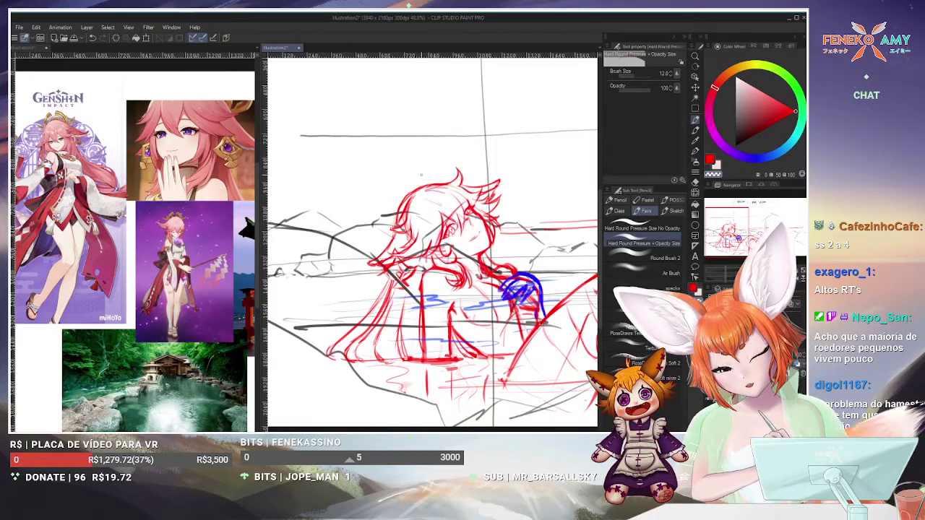
Sketch a light guide arc around the back of the head and redraw the curved upright band along it in red
left_click_drag(383, 201, 388, 174)
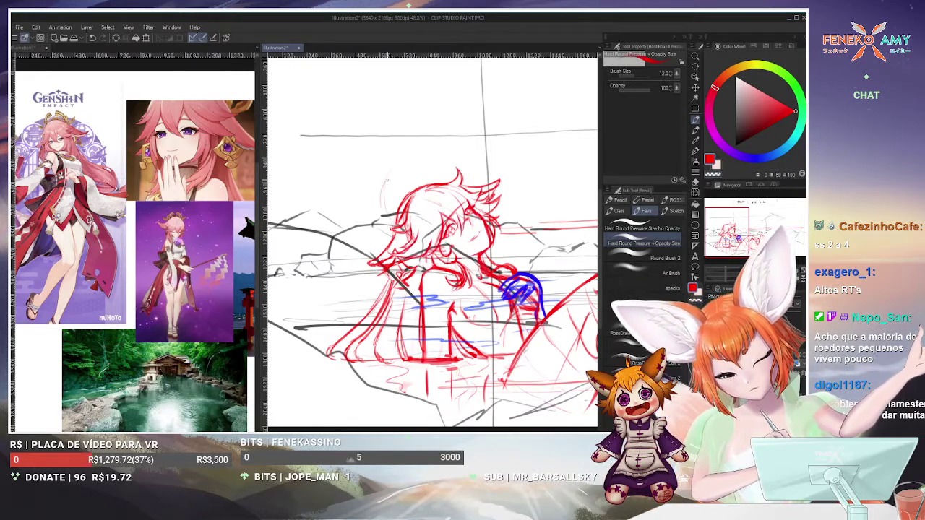
key("ctrl+z")
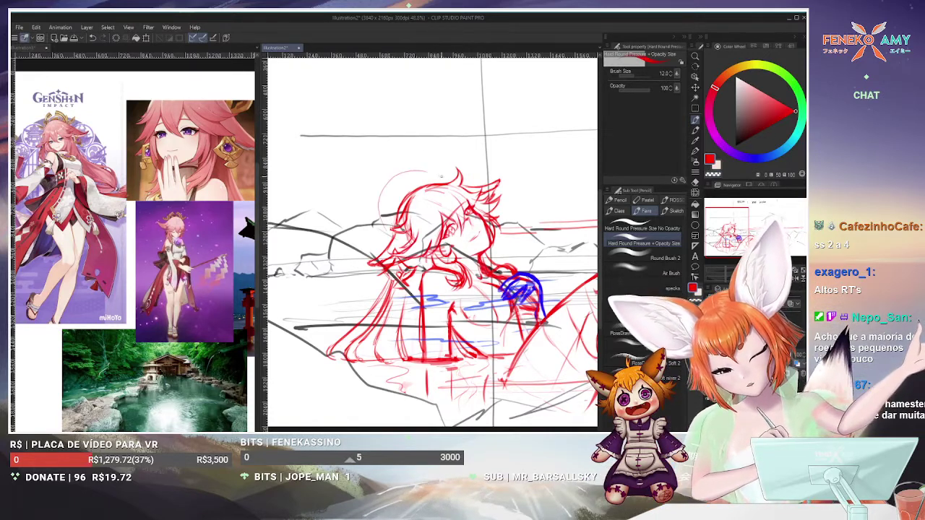
key("ctrl+y")
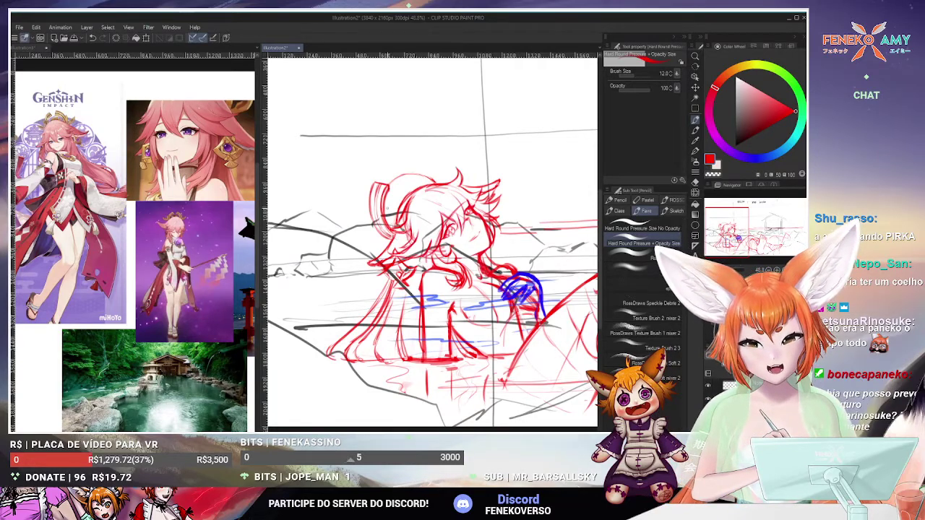
Open a second view of the illustration and dock it beneath the reference images, with the main canvas alongside at full height
scroll(433, 238, "down", 3)
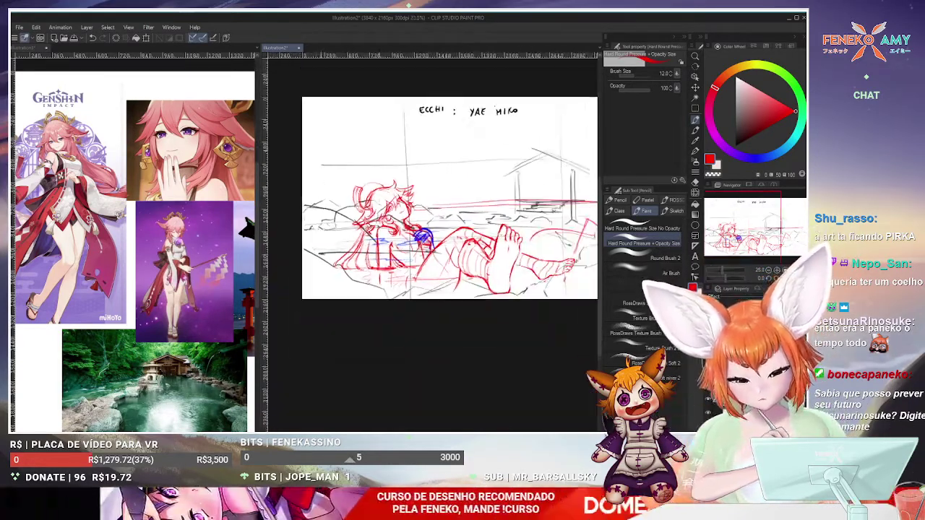
left_click(171, 26)
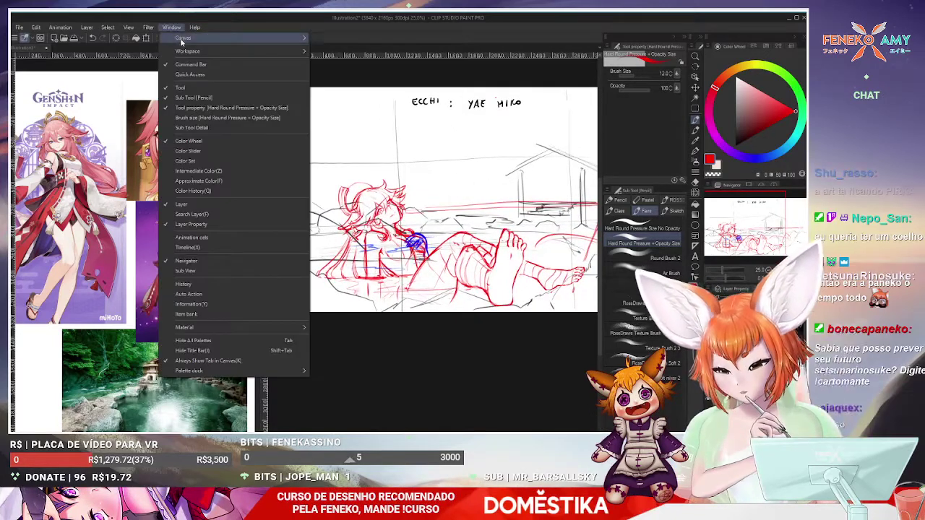
mouse_move(216, 37)
left_click(353, 40)
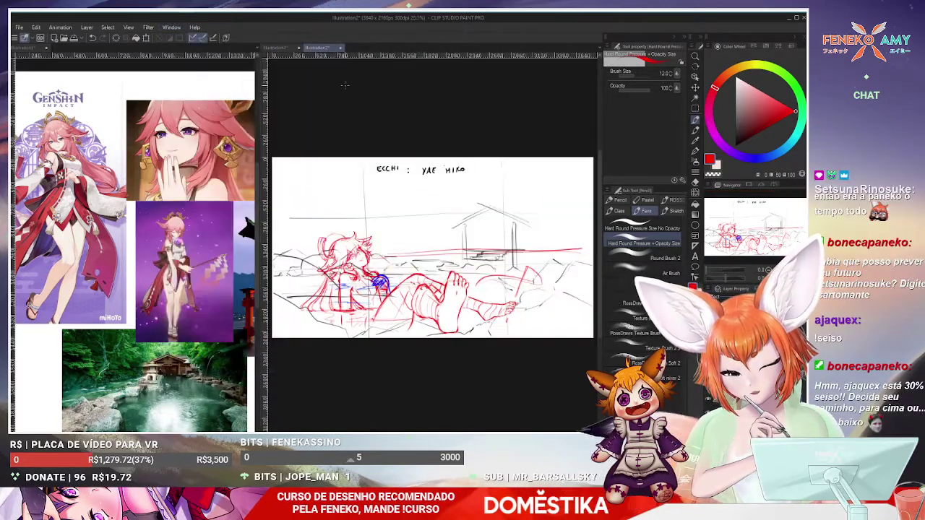
left_click_drag(316, 48, 85, 394)
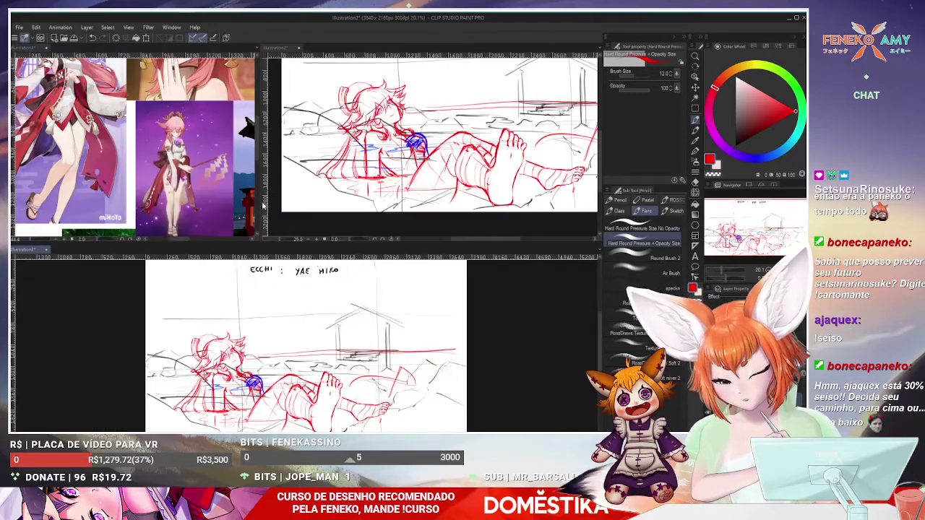
left_click(265, 204)
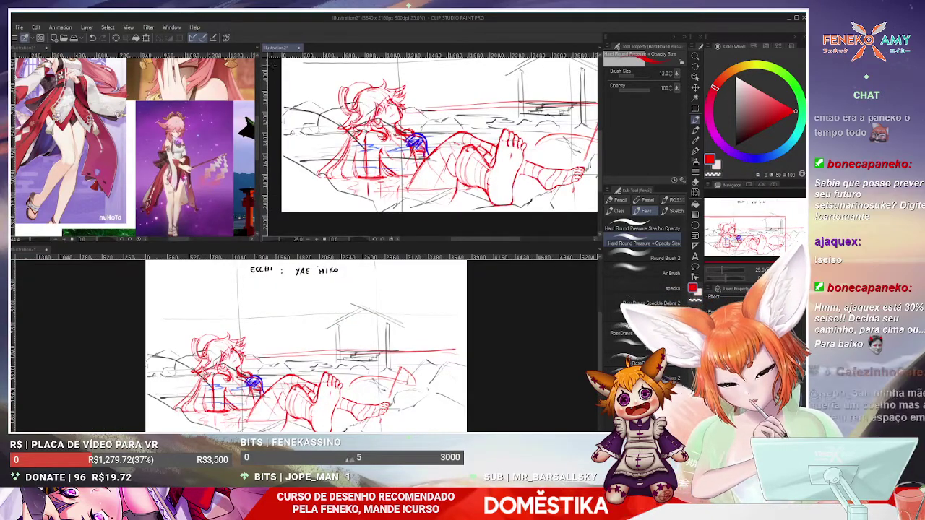
left_click_drag(46, 250, 354, 97)
left_click_drag(456, 102, 316, 88)
left_click_drag(203, 88, 593, 145)
left_click_drag(27, 249, 28, 242)
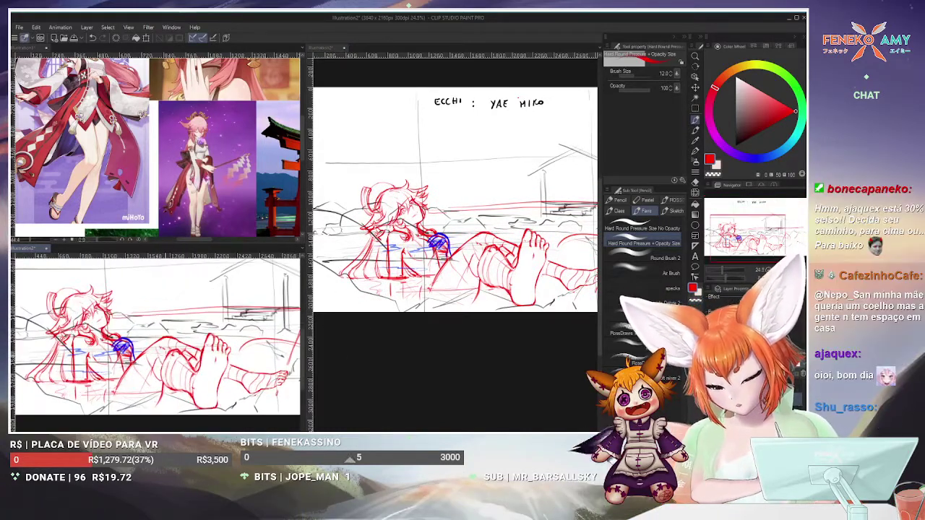
Sketch a second curved band in red above the figure's head, following the reference headpiece, and trim it with the eraser
scroll(379, 163, "up", 2)
scroll(314, 218, "up", 2)
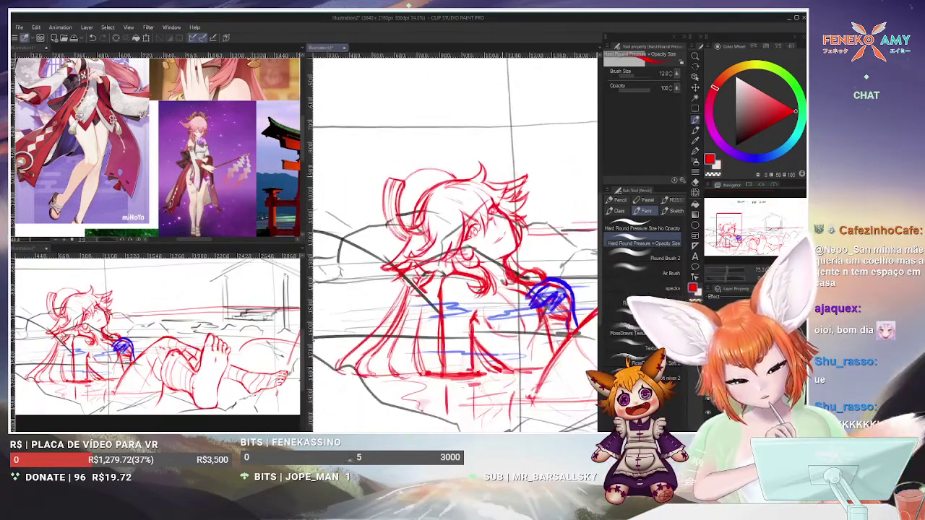
scroll(144, 144, "down", 2)
scroll(108, 145, "up", 4)
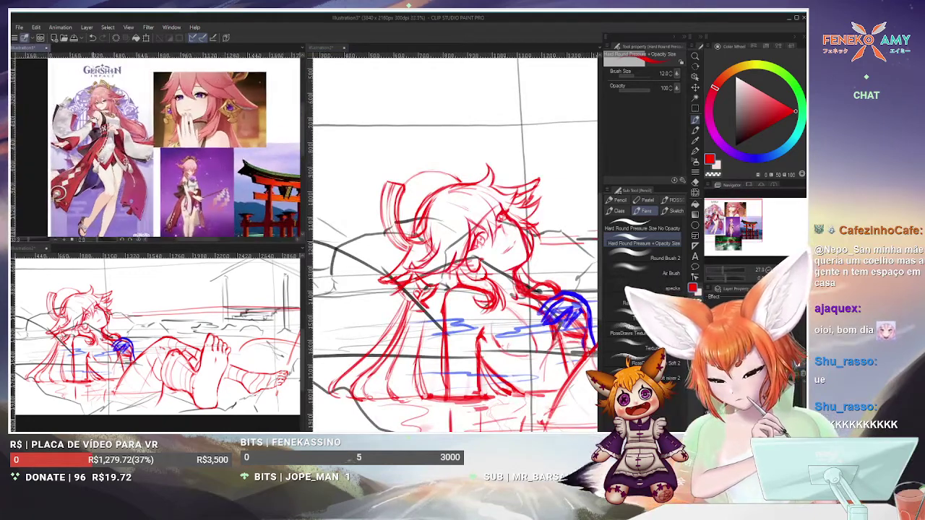
scroll(144, 148, "up", 1)
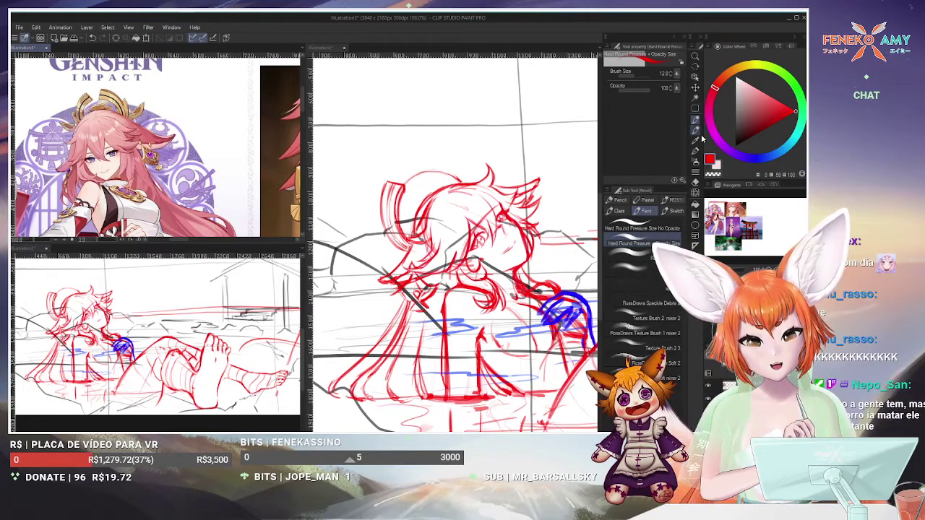
left_click(419, 166)
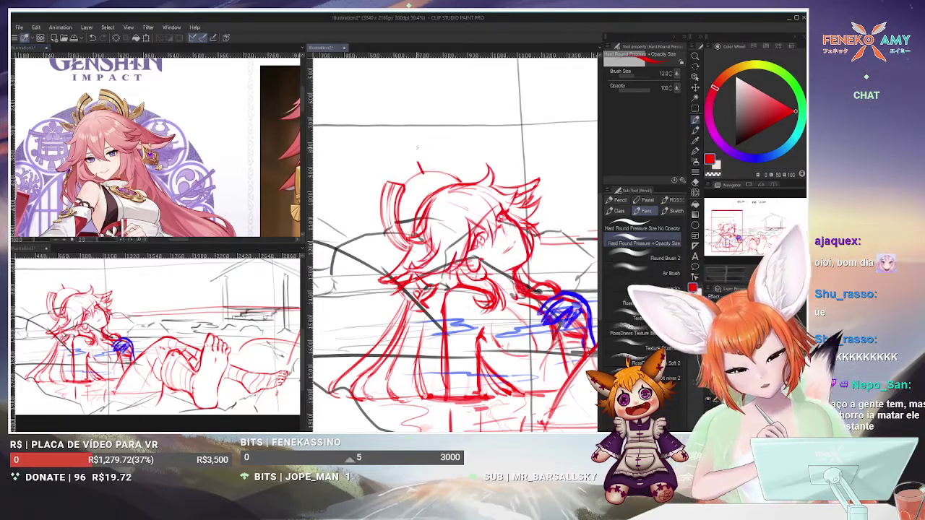
key("ctrl+z")
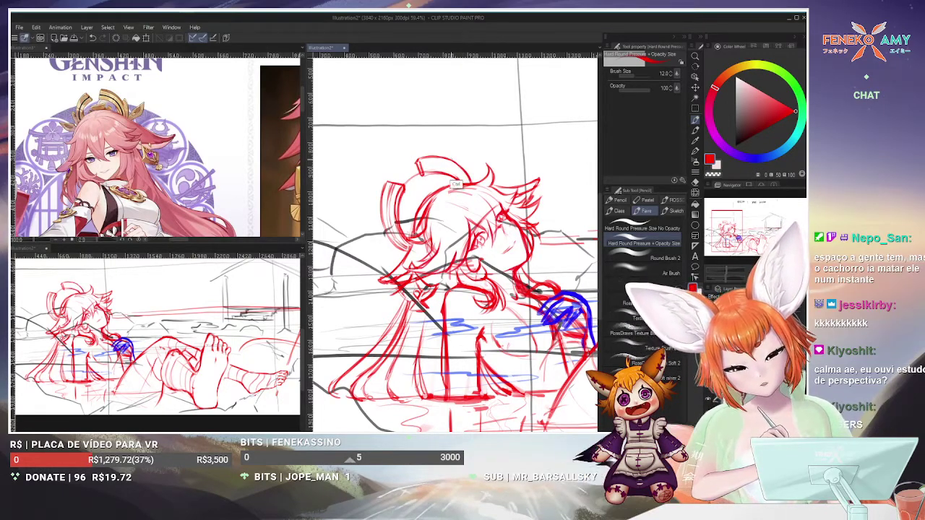
key("e")
left_click_drag(474, 174, 457, 165)
left_click(696, 120)
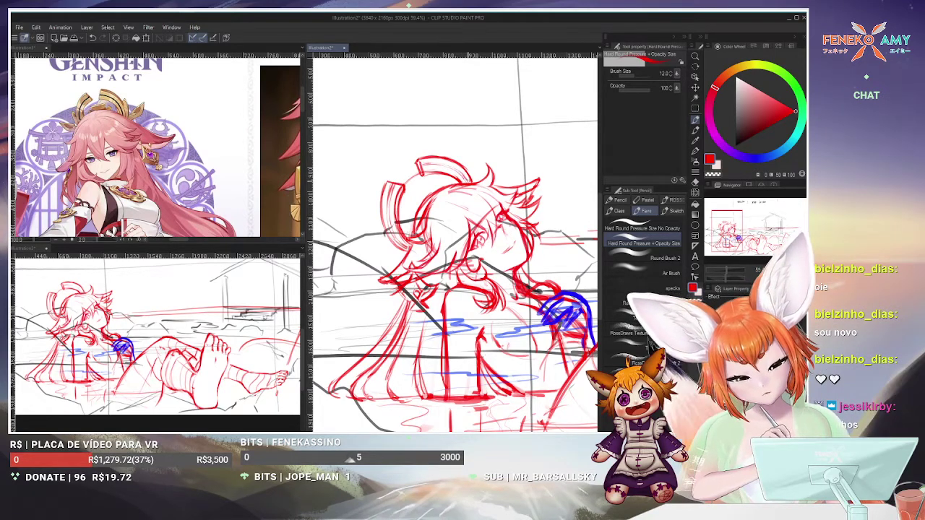
Strengthen the curved contour lines on the figure's bent leg in red with the Hard Round pencil
key("ctrl+Tab")
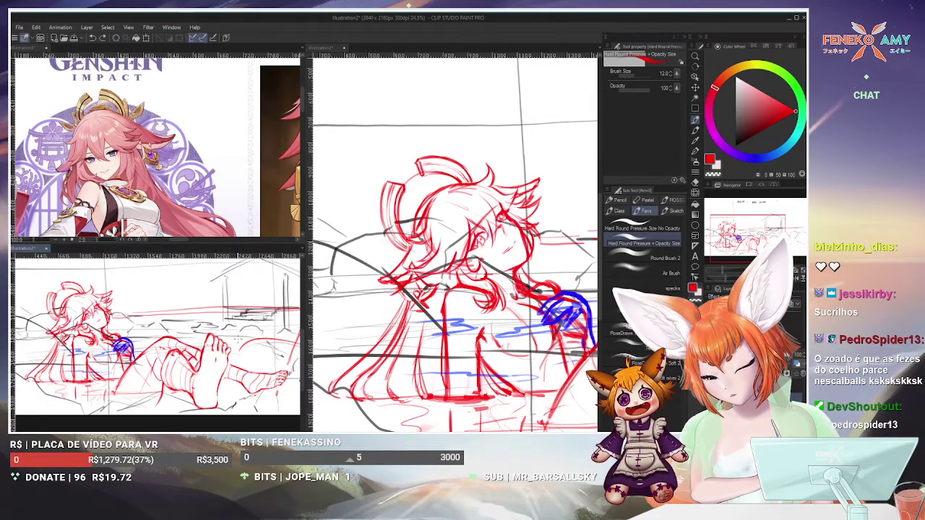
key("ctrl+Tab")
key("ctrl+minus")
key("ctrl+minus")
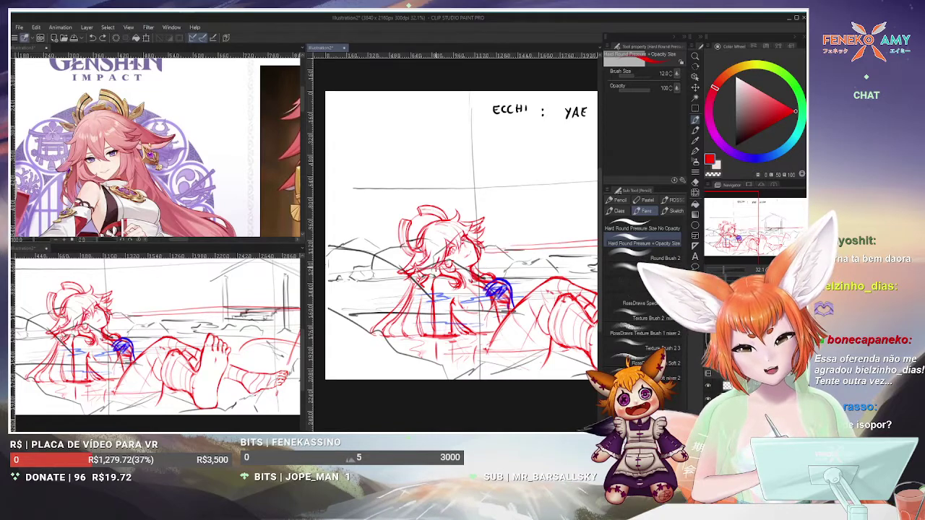
scroll(158, 332, "up", 1)
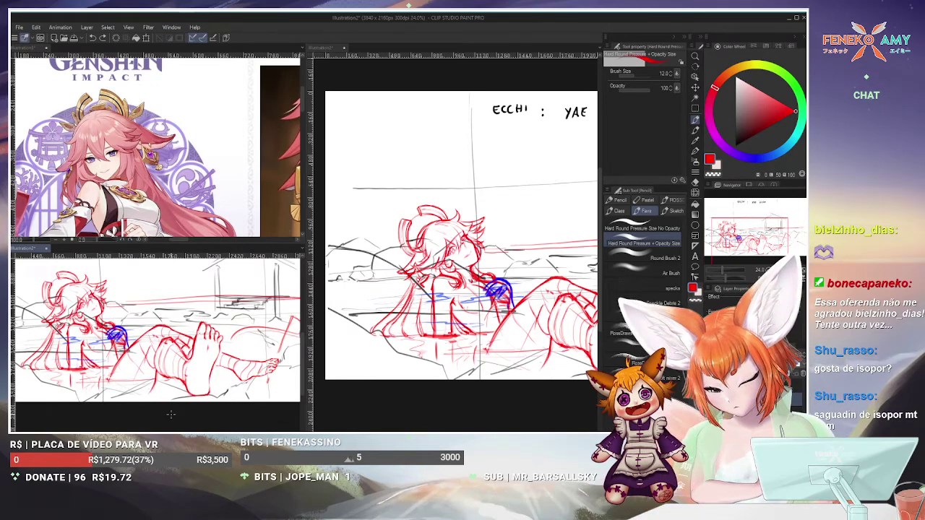
scroll(564, 302, "up", 5)
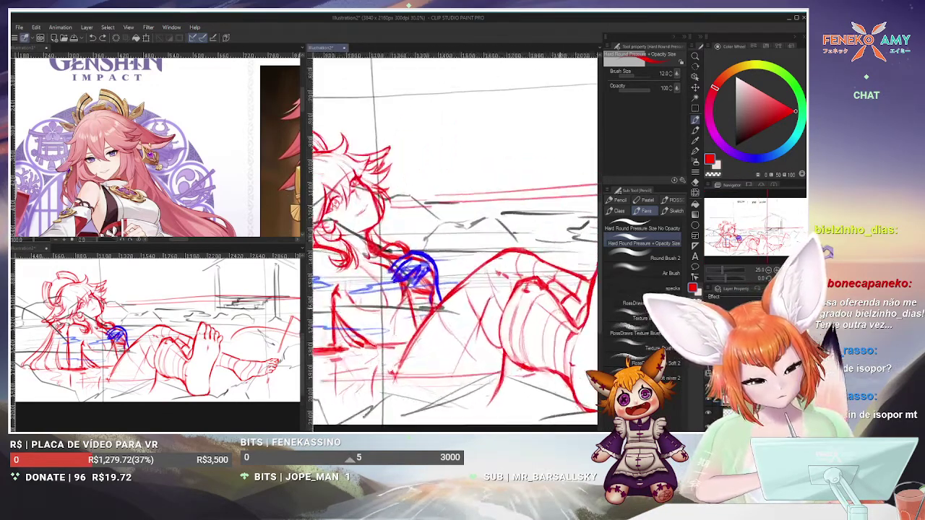
left_click(696, 130)
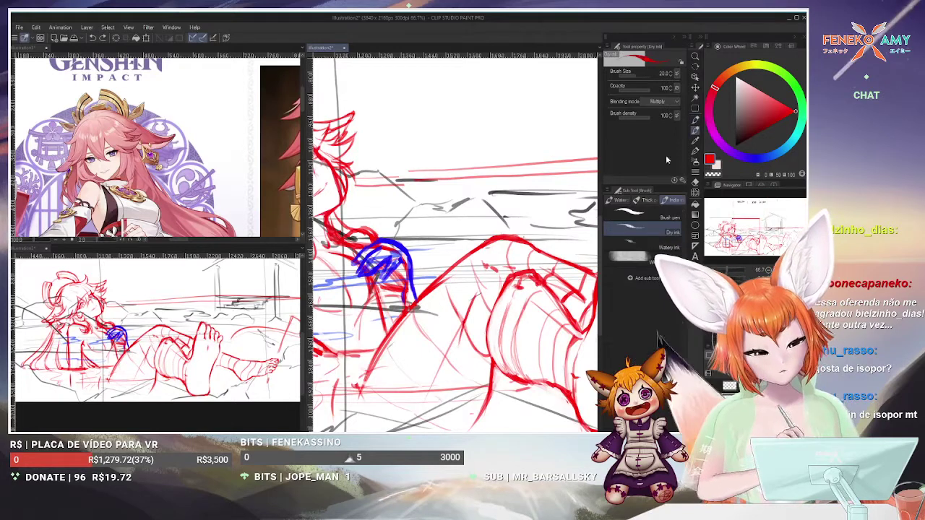
left_click(695, 120)
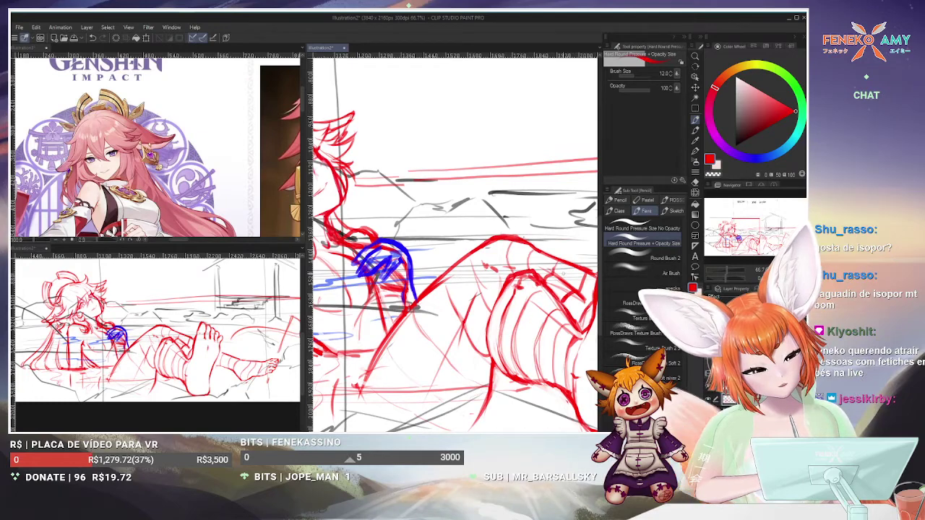
key("ctrl+0")
left_click_drag(521, 209, 560, 285)
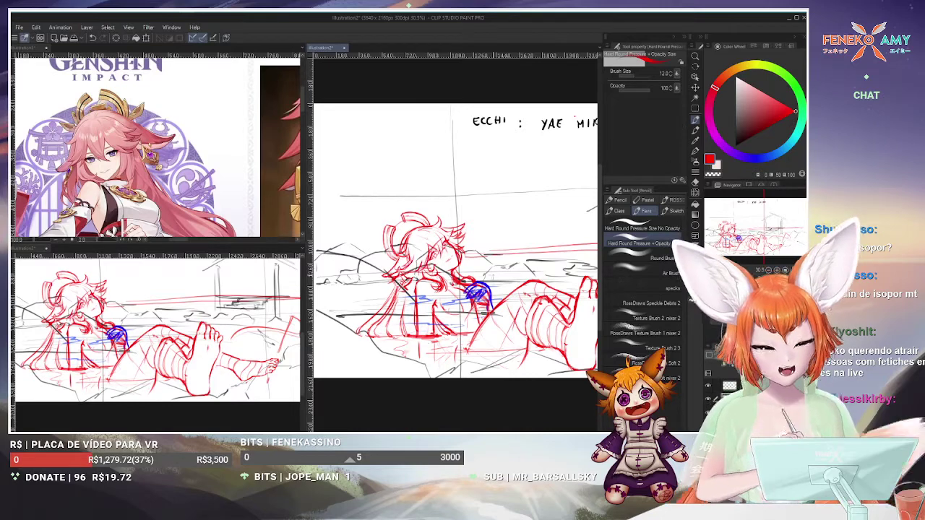
Enlarge the hot spring photo in the reference canvas and compare it with the whole sketch
scroll(499, 214, "down", 3)
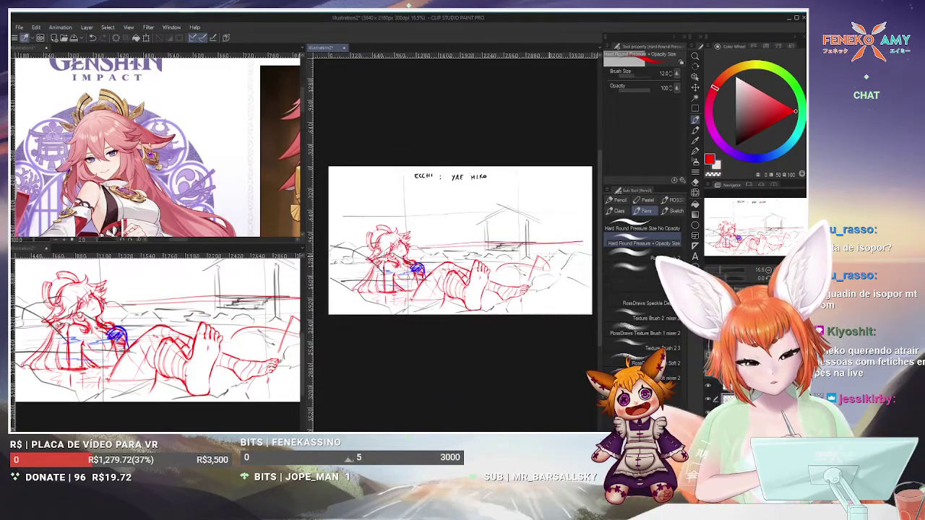
left_click(270, 166)
scroll(243, 142, "down", 2)
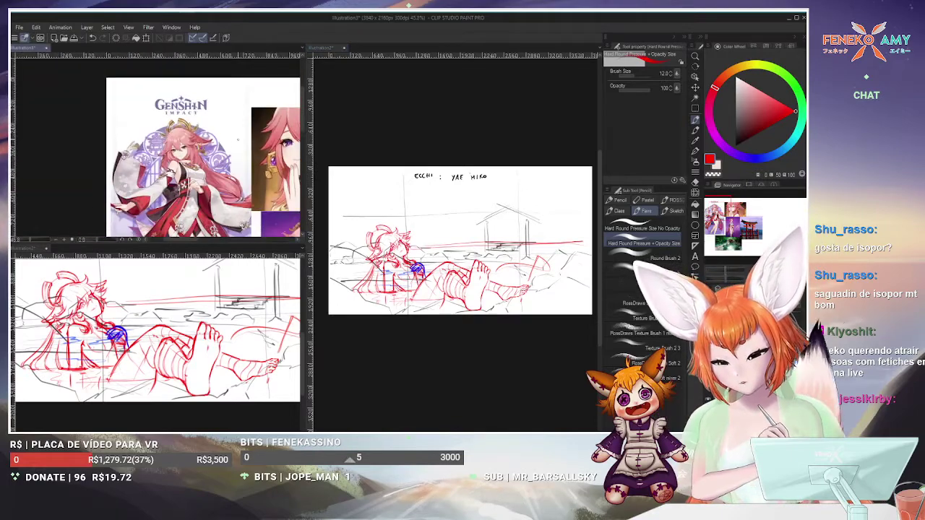
scroll(243, 141, "up", 4)
scroll(243, 141, "up", 3)
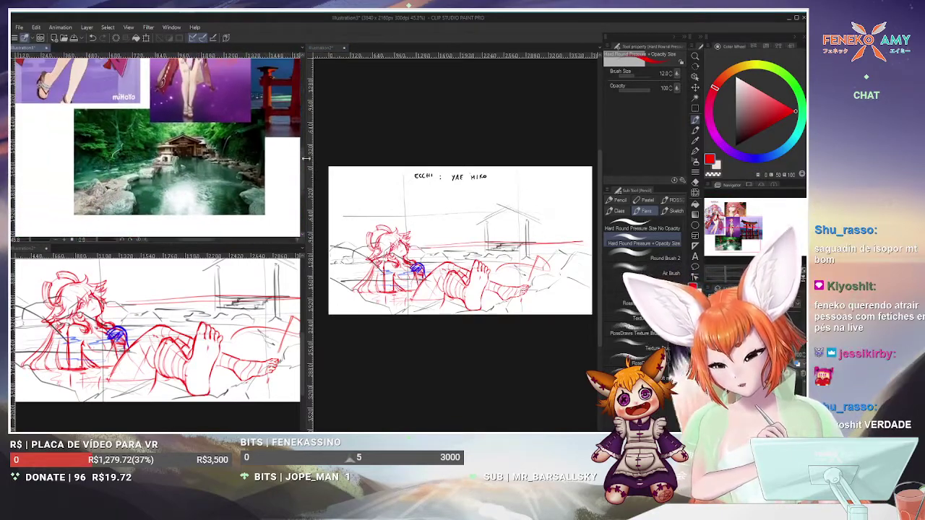
left_click(392, 149)
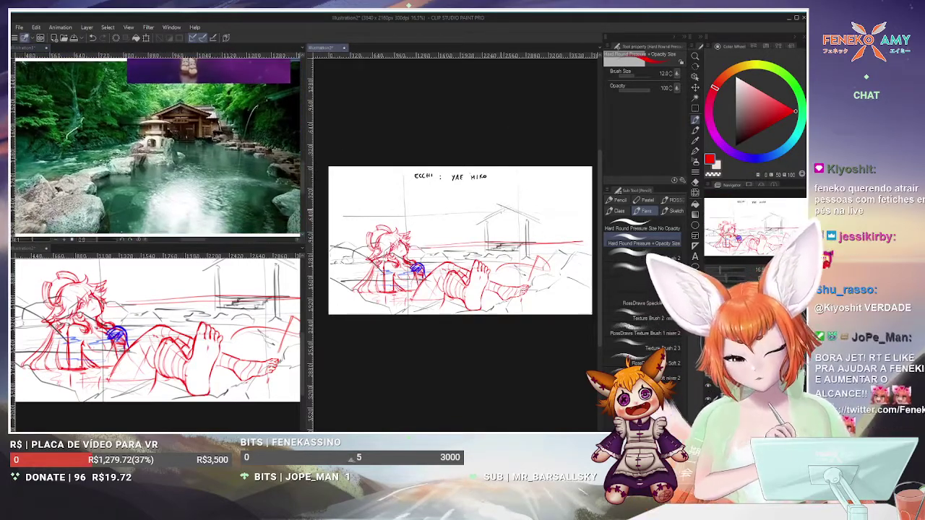
scroll(392, 150, "up", 2)
scroll(456, 210, "down", 2)
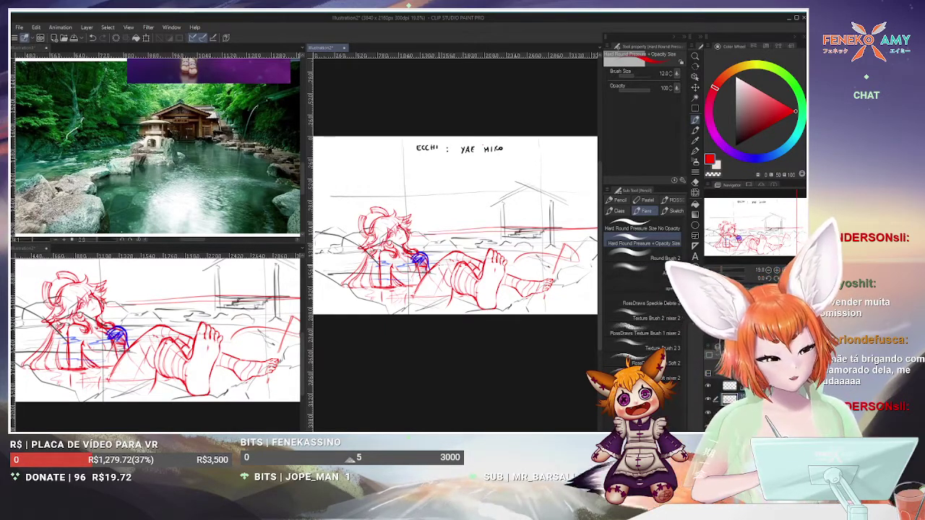
key("ctrl+plus")
key("ctrl+plus")
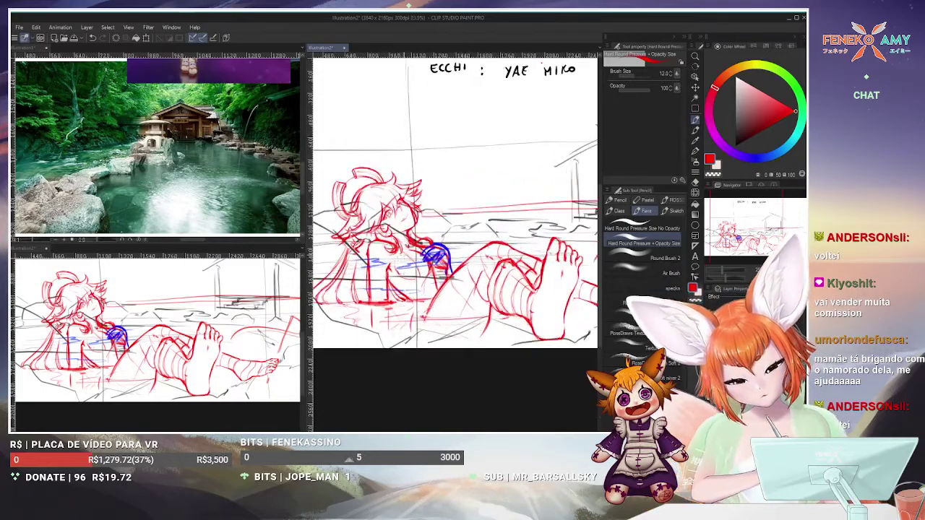
key("ctrl+minus")
key("ctrl+plus")
key("ctrl+plus")
key("ctrl+plus")
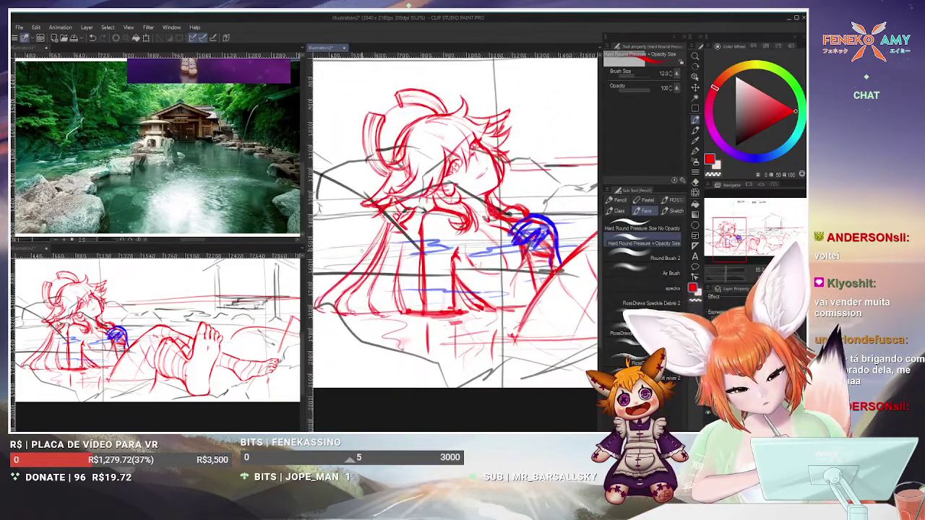
left_click(694, 191)
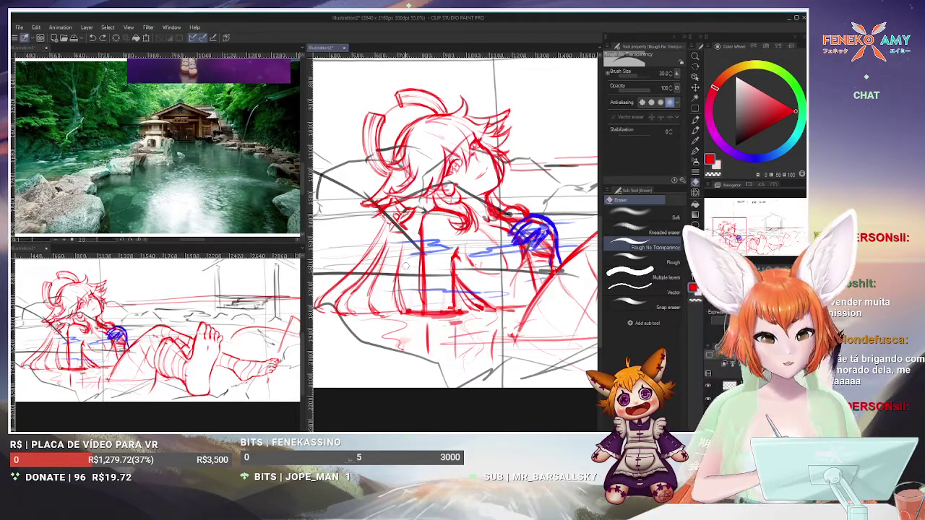
key("p")
left_click_drag(406, 268, 384, 292)
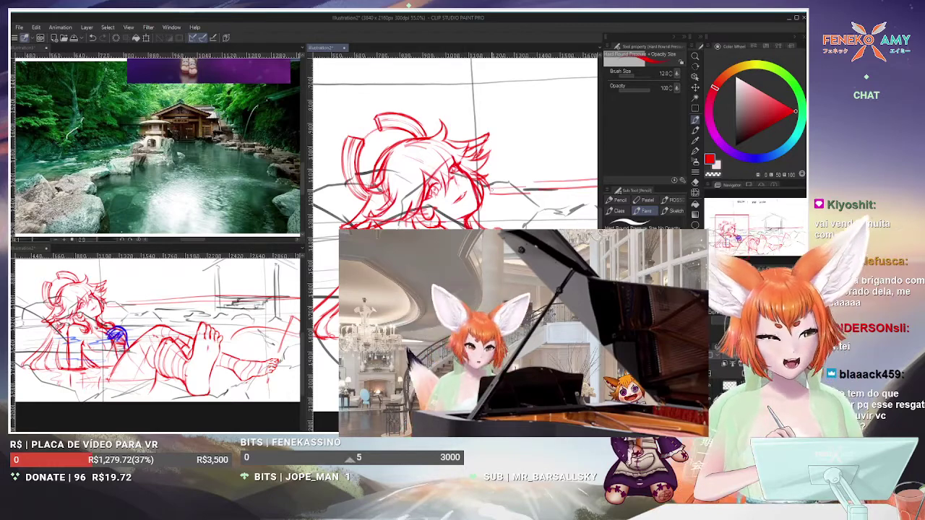
left_click(695, 179)
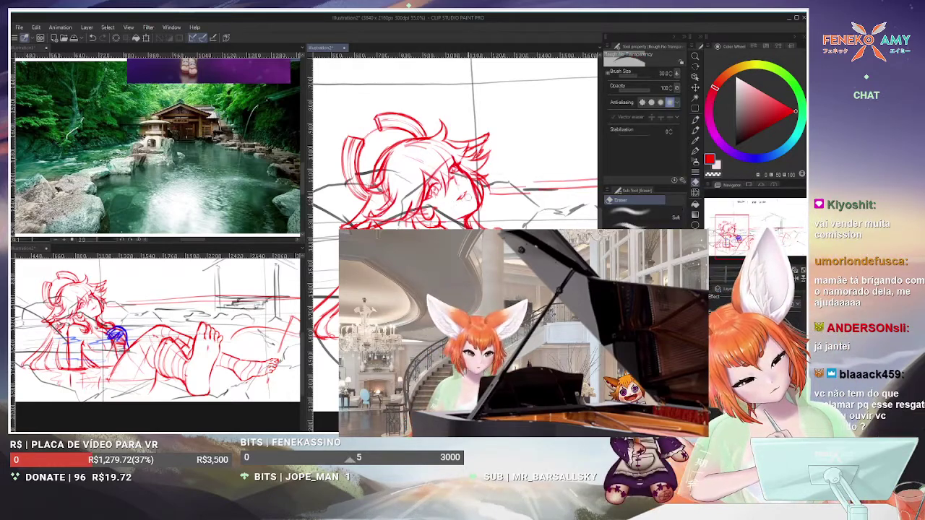
key("p")
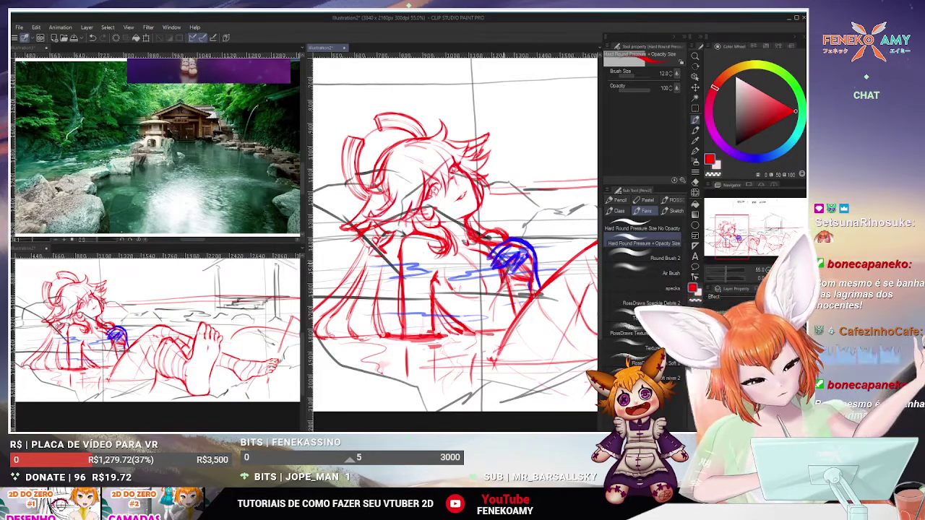
Enlarge the Yae Miko illustration in the reference canvas to study her headpiece, ears and upper body beside the sketched head
key("ctrl+minus")
key("ctrl+minus")
key("ctrl+minus")
left_click_drag(470, 224, 450, 235)
scroll(425, 235, "up", 3)
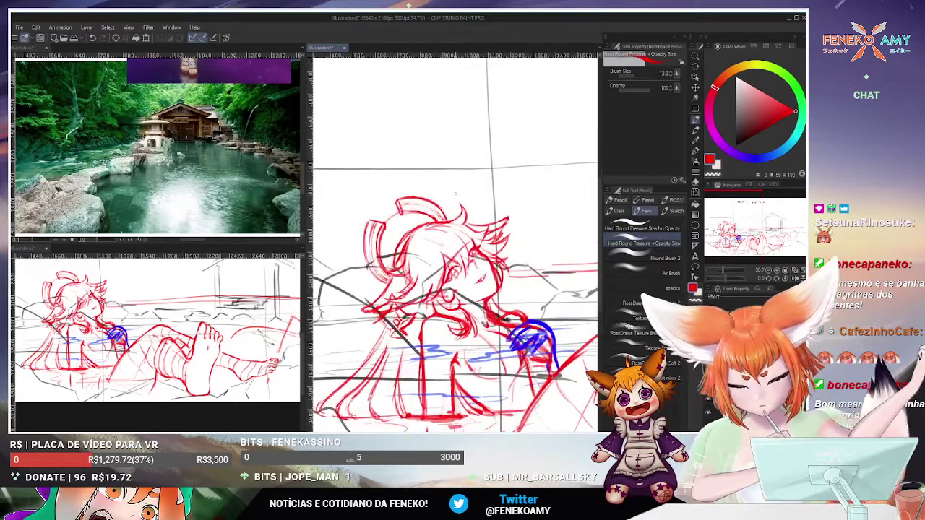
left_click(245, 195)
scroll(246, 195, "down", 5)
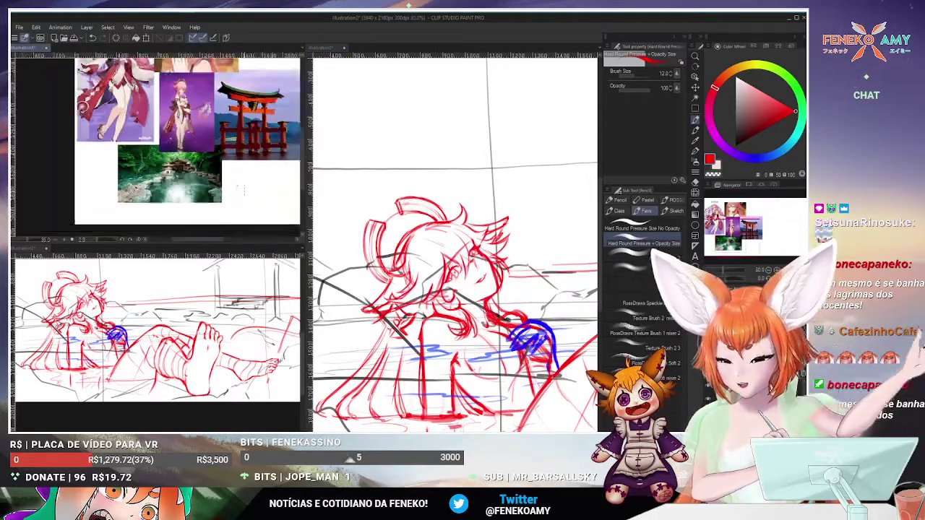
scroll(162, 80, "up", 5)
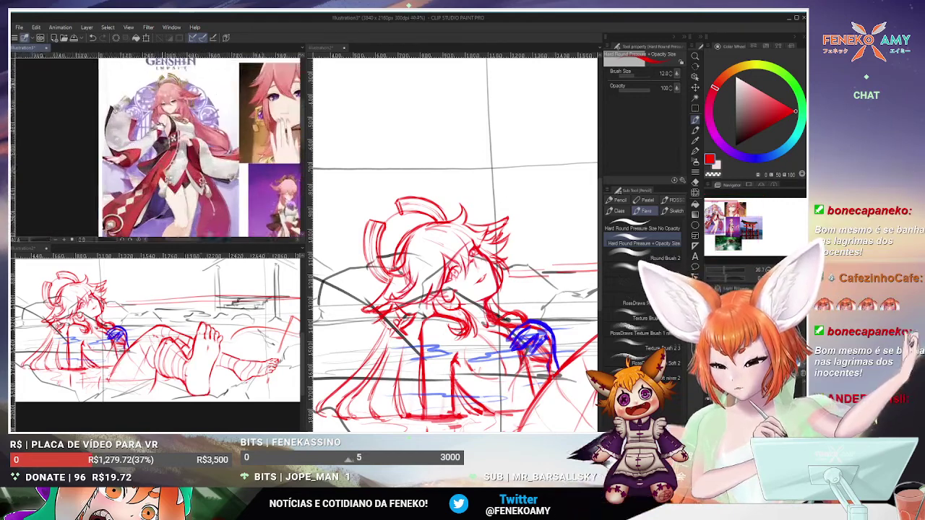
scroll(155, 148, "up", 3)
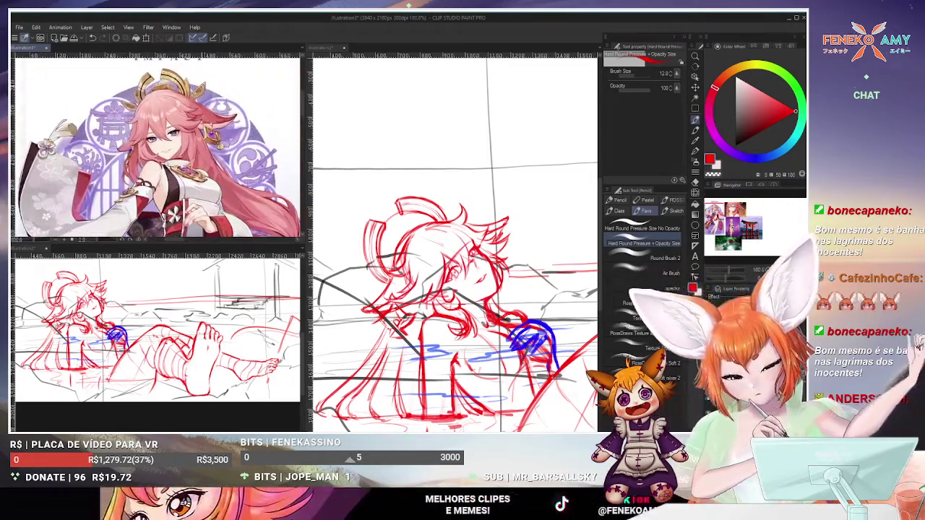
key("ctrl+Tab")
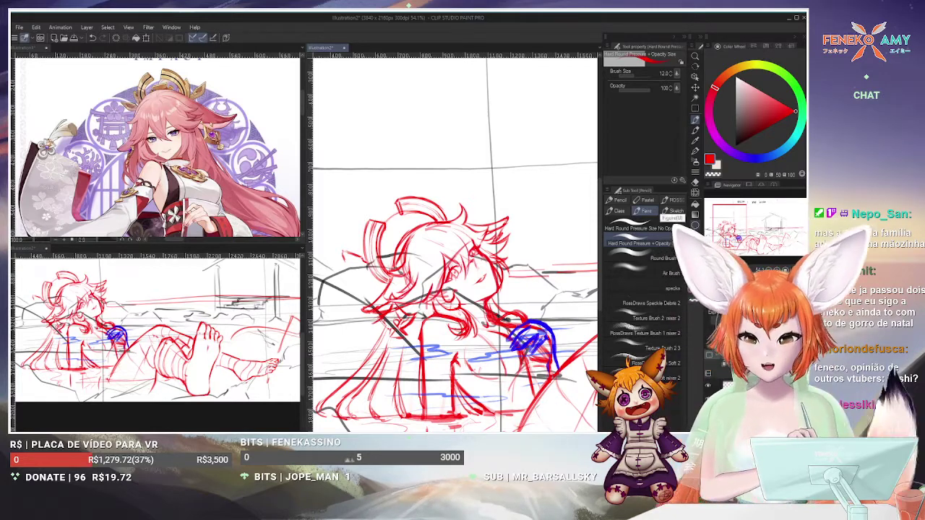
Clean up the rear headpiece band with the eraser and sketch a small pointed shape in red behind the figure's head
key("e")
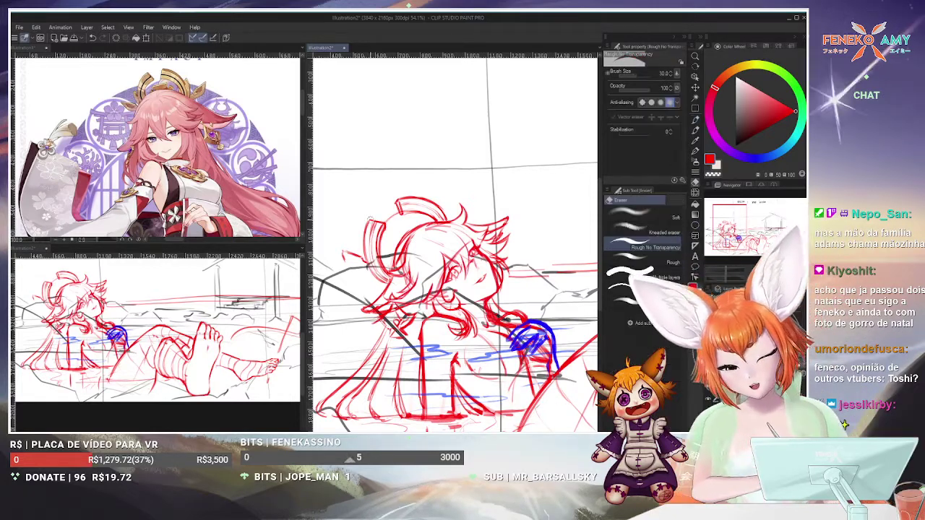
left_click_drag(386, 216, 387, 240)
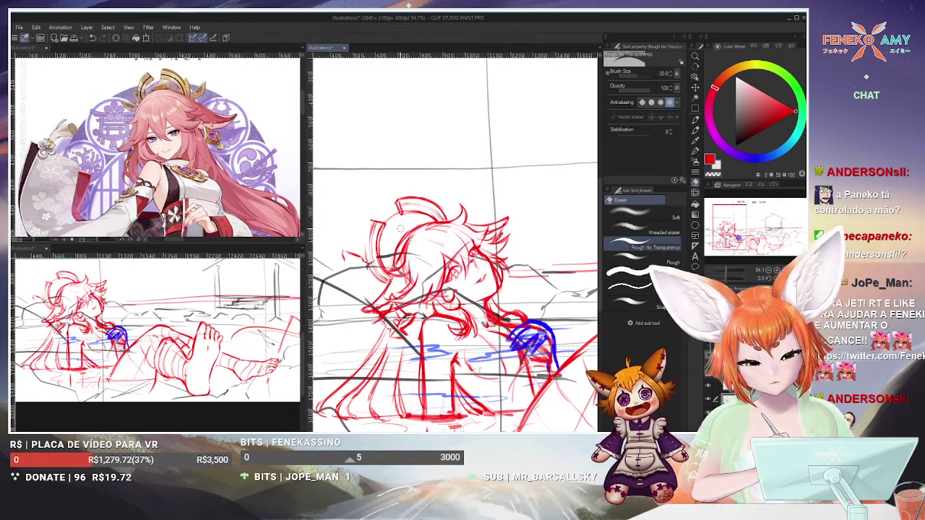
key("p")
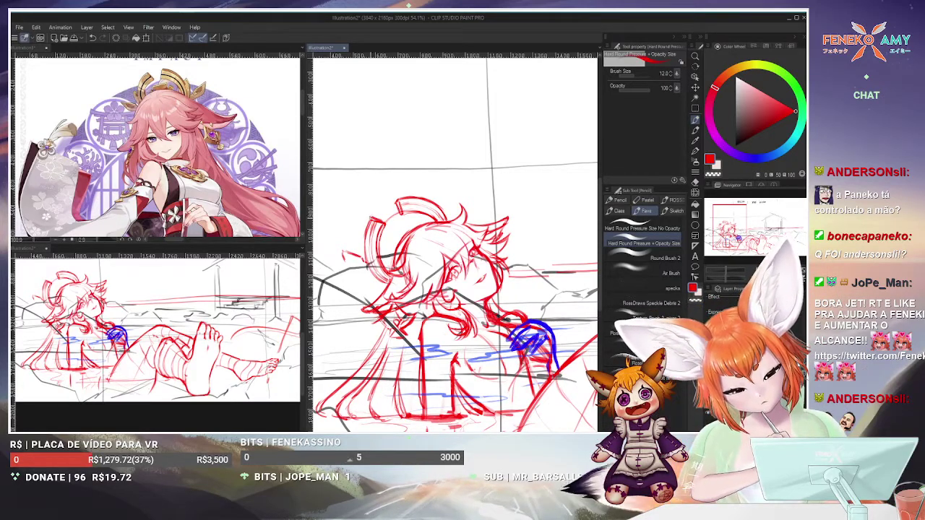
key("e")
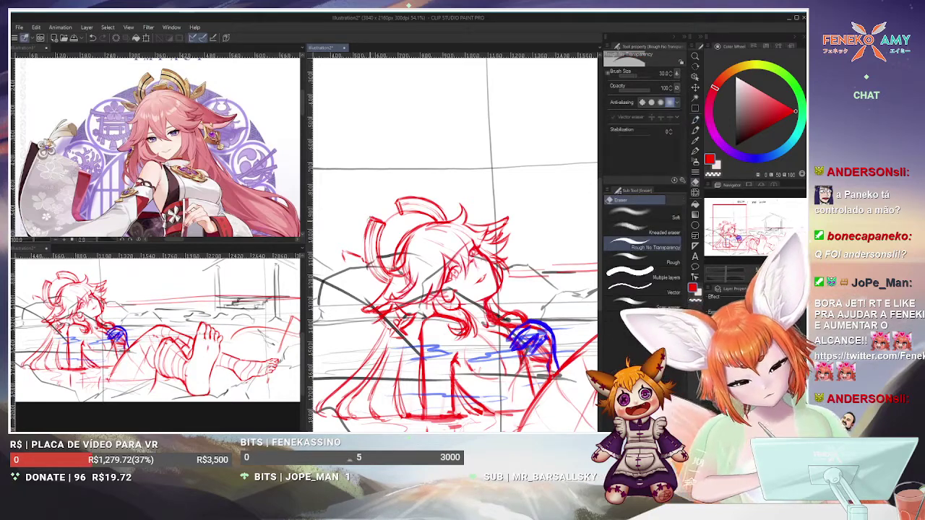
left_click(695, 121)
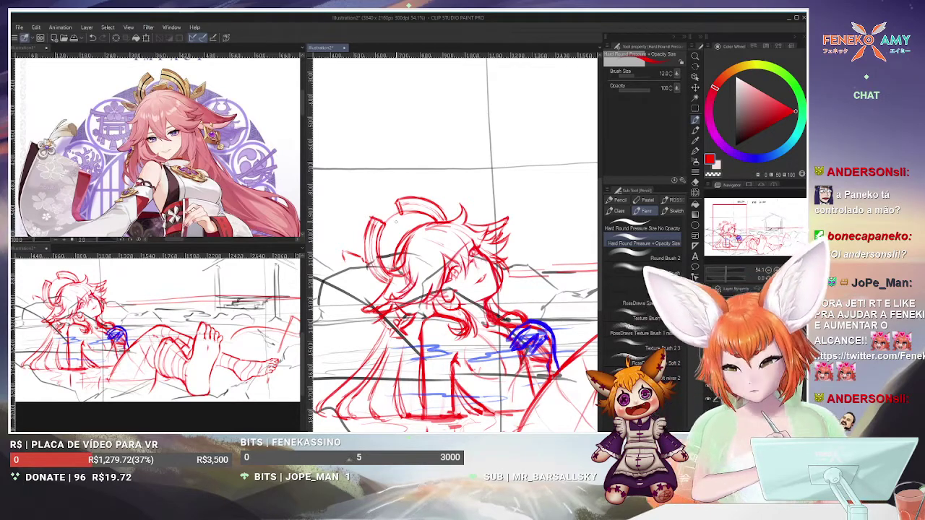
left_click_drag(433, 289, 473, 292)
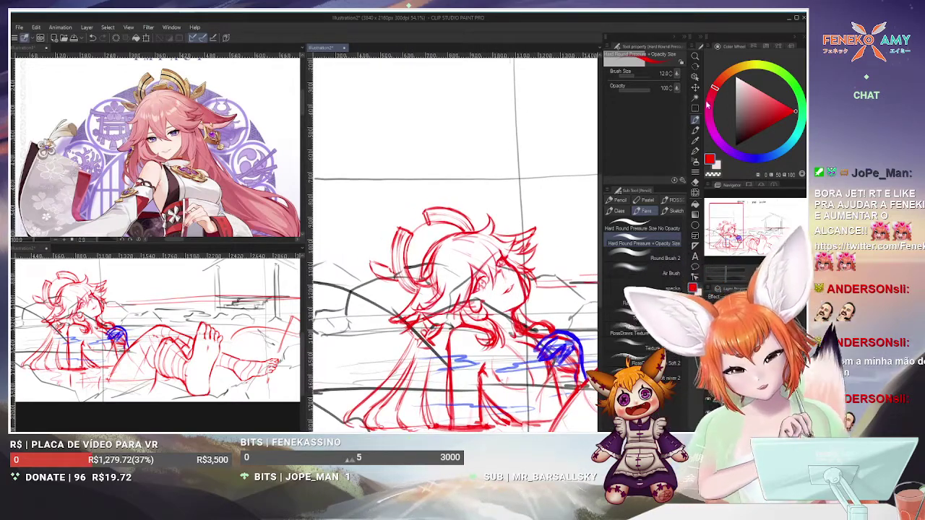
Lasso the small pointed shape behind the head, rotate it and shift it slightly against the hair, then clear the selection
key("m")
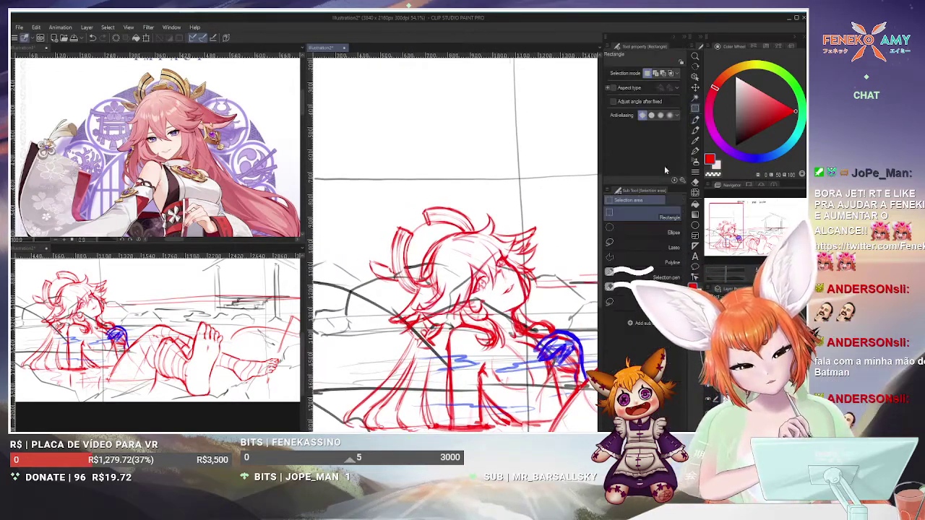
left_click(637, 243)
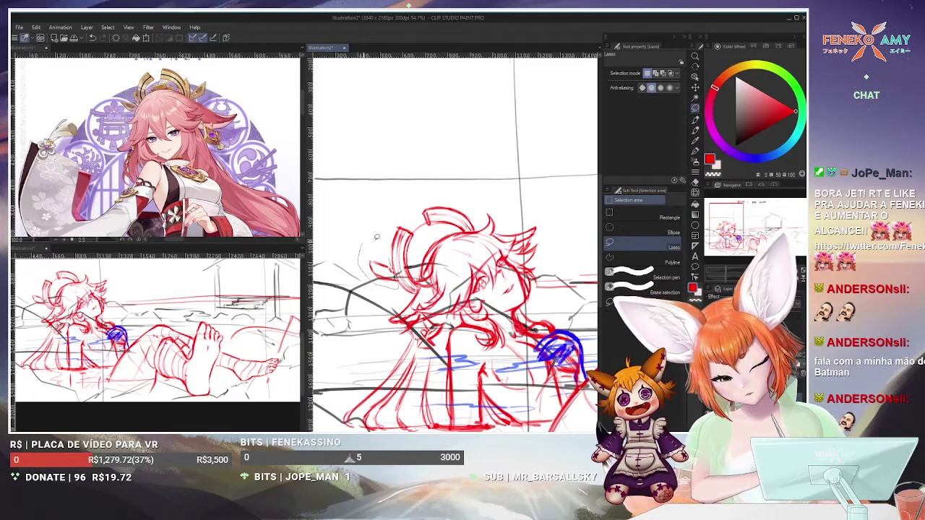
left_click_drag(362, 246, 463, 292)
key("k")
key("ctrl+t")
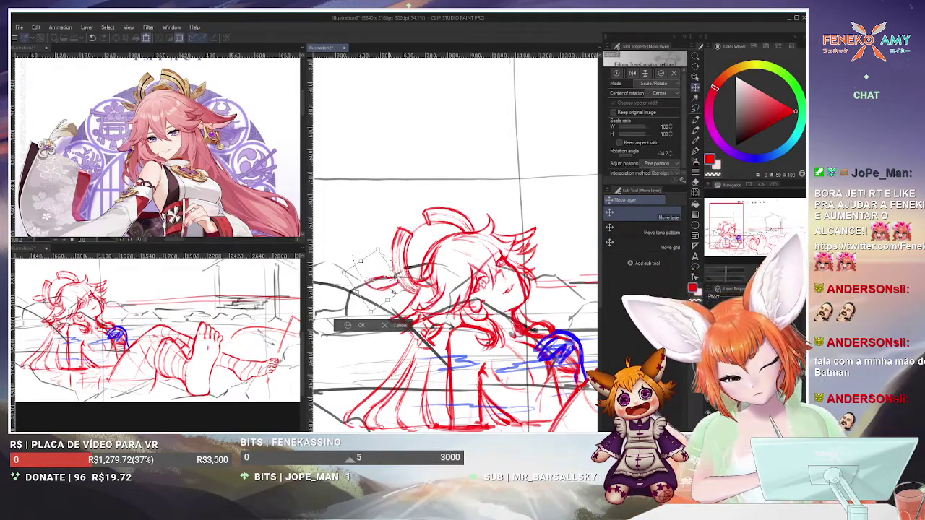
left_click_drag(340, 303, 351, 288)
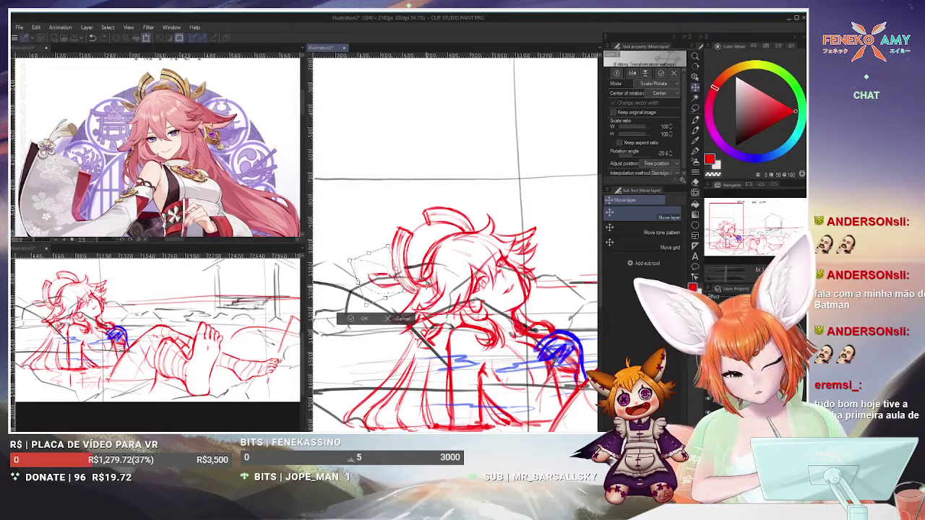
key("Return")
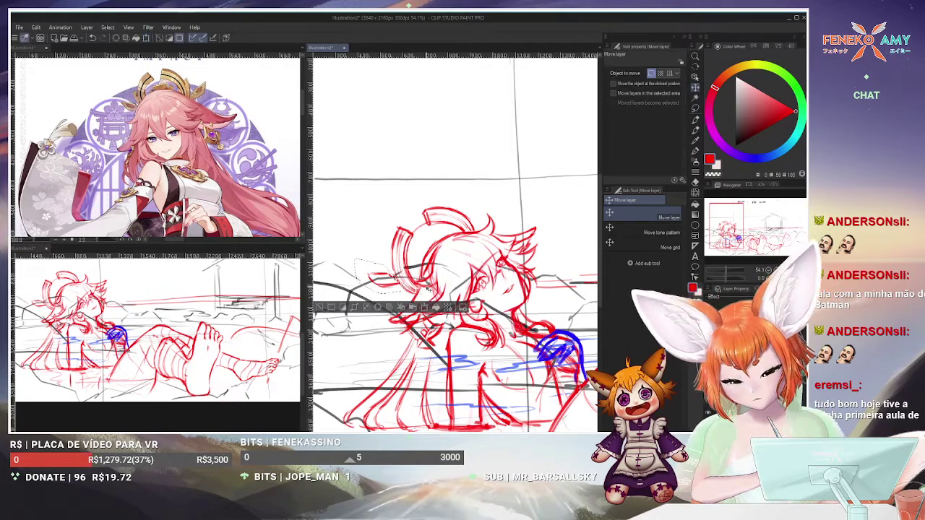
left_click_drag(373, 278, 377, 286)
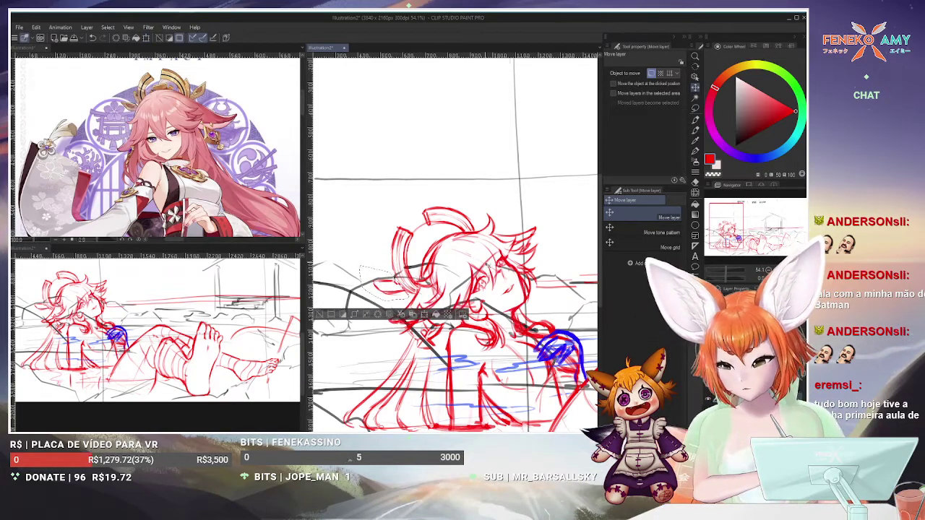
key("ctrl+d")
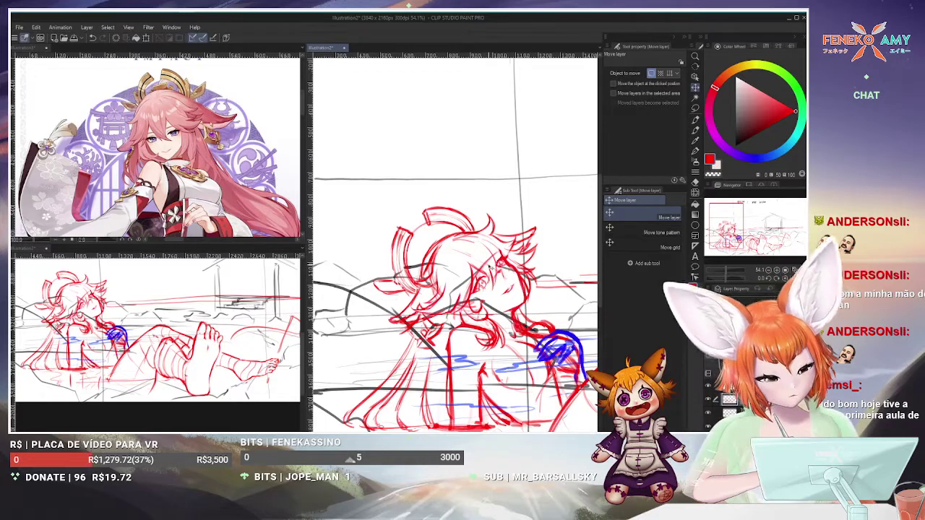
Refine the repositioned pointed shape behind the head in red with the Hard Round pencil and the eraser
left_click(696, 120)
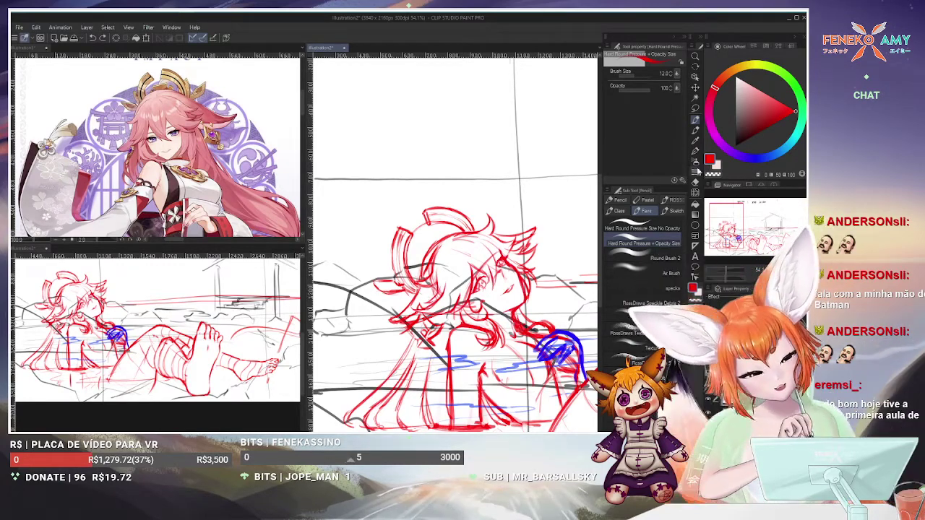
key("e")
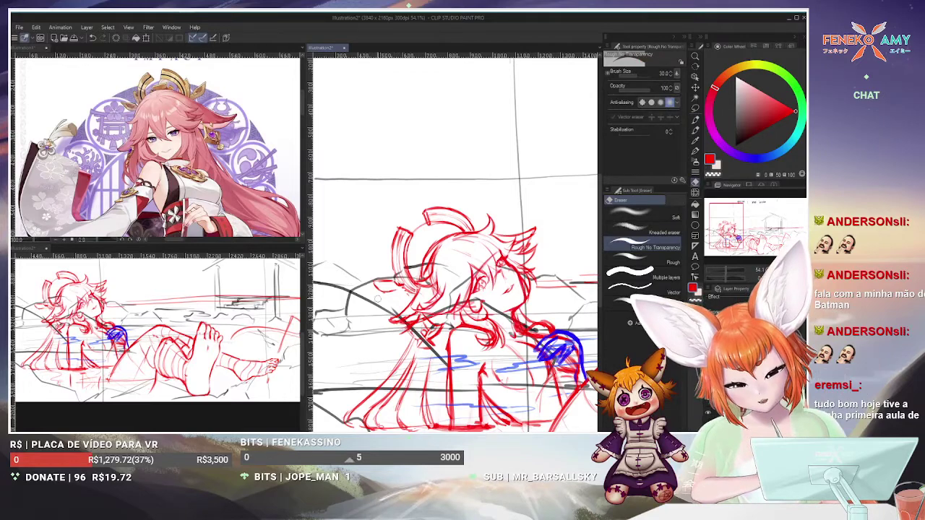
left_click(696, 129)
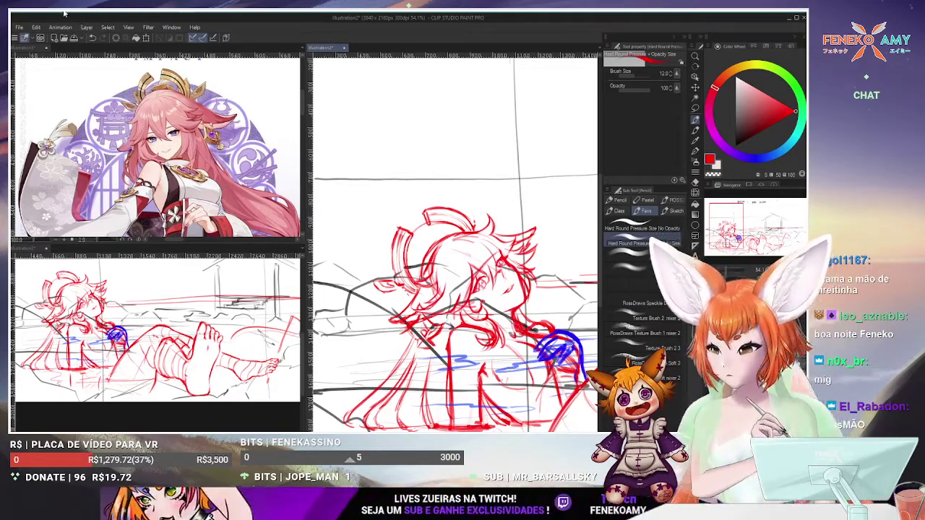
Switch to the browser and view the finished Baal fanart post on the artist's Instagram profile
key("alt+Tab")
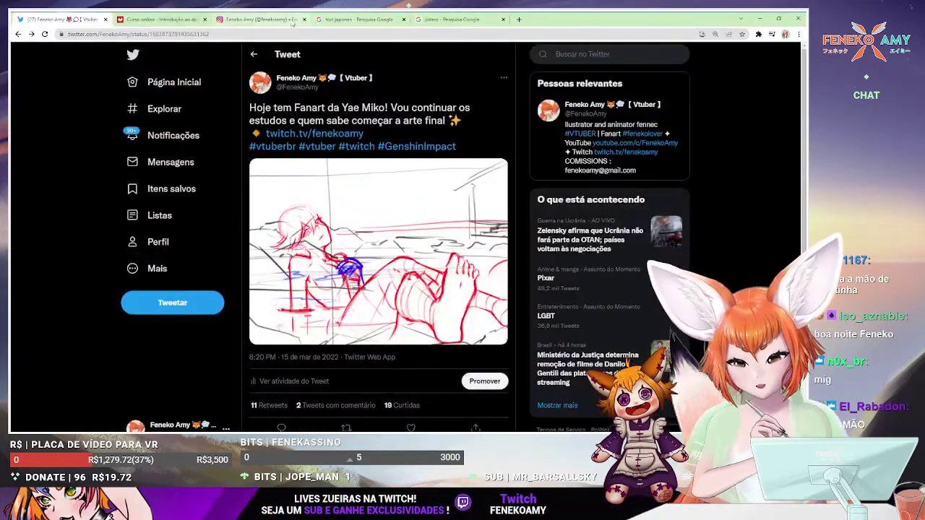
left_click(294, 20)
scroll(672, 278, "down", 10)
scroll(672, 278, "up", 8)
left_click(415, 198)
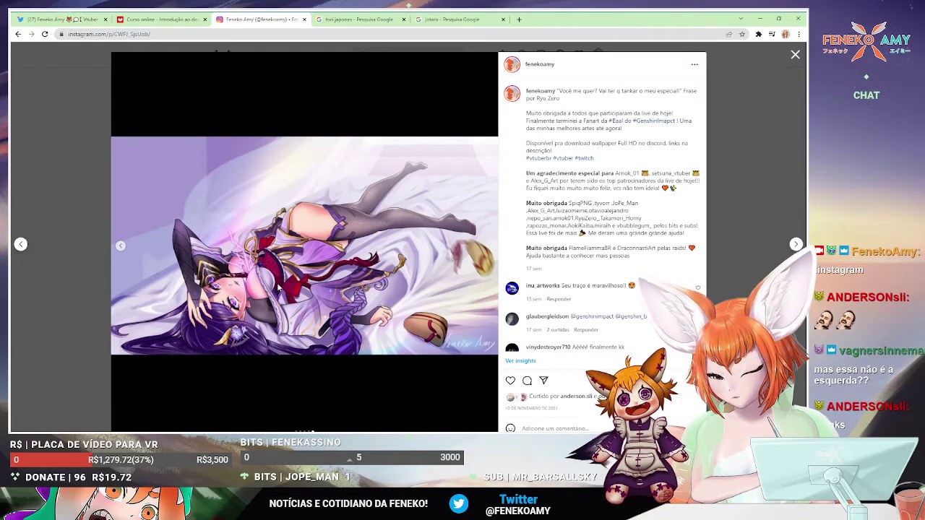
left_click(729, 160)
View the Lisa fanart post further down the Instagram profile, browse more artworks and return to Clip Studio Paint
scroll(651, 291, "down", 7)
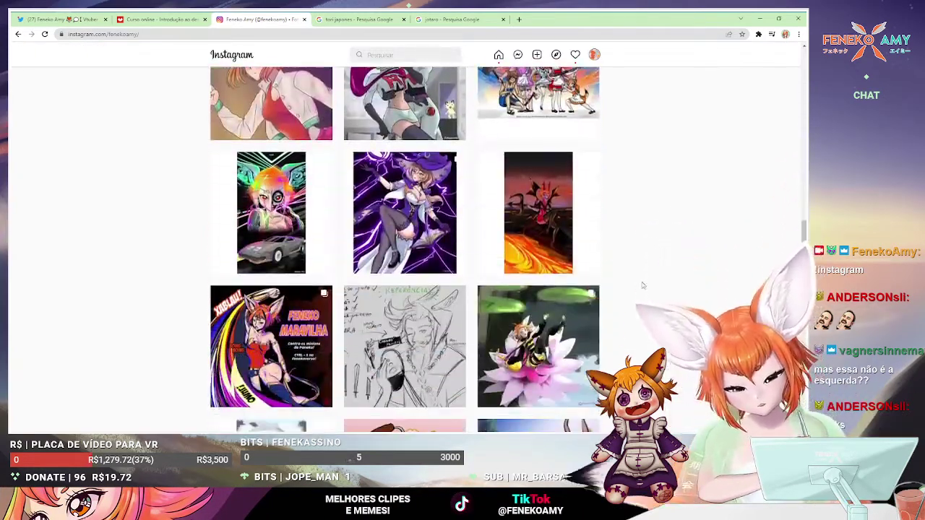
left_click(405, 213)
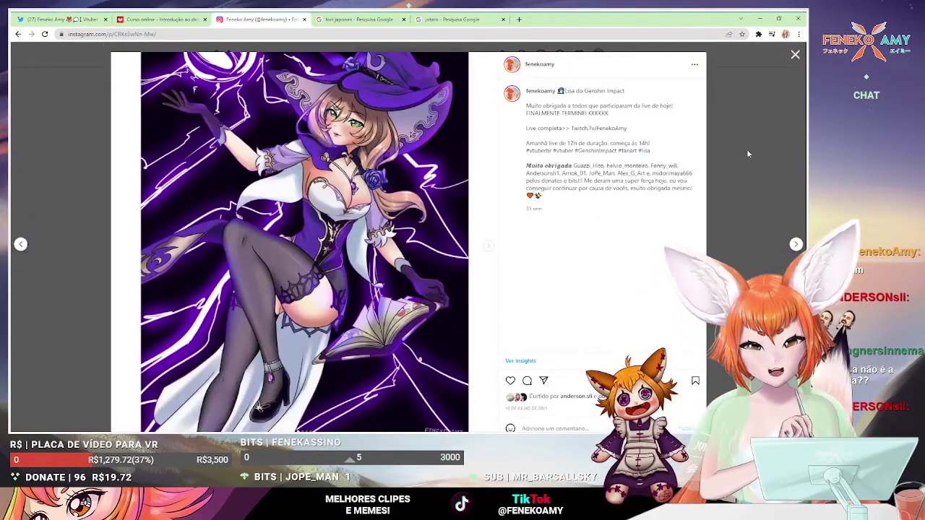
left_click(714, 162)
scroll(723, 181, "down", 10)
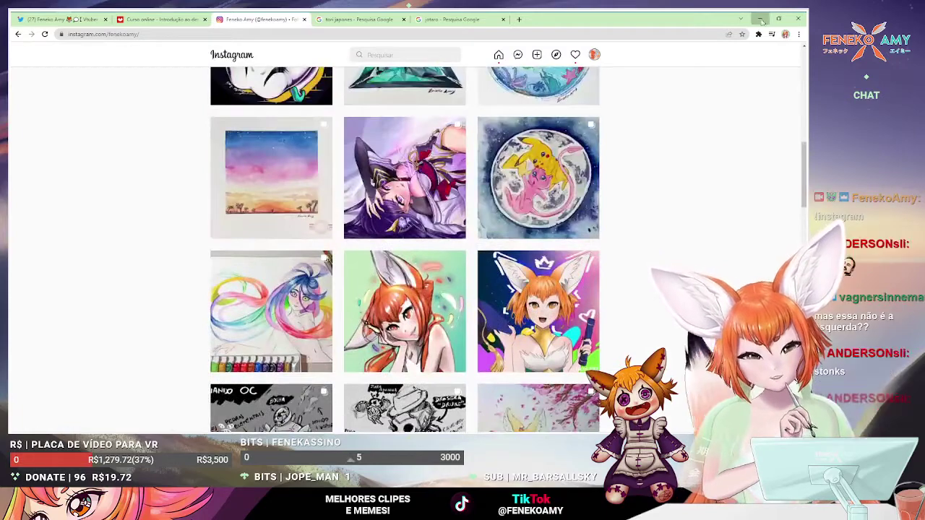
left_click(762, 20)
Reframe the overview to show the whole bathing scene and bring the hot spring photo into view in the reference canvas
key("ctrl+0")
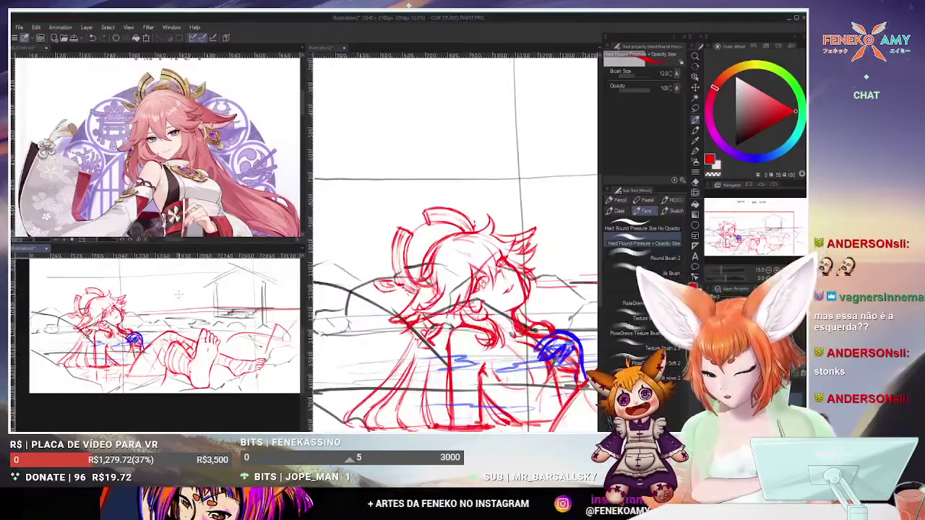
scroll(156, 148, "down", 8)
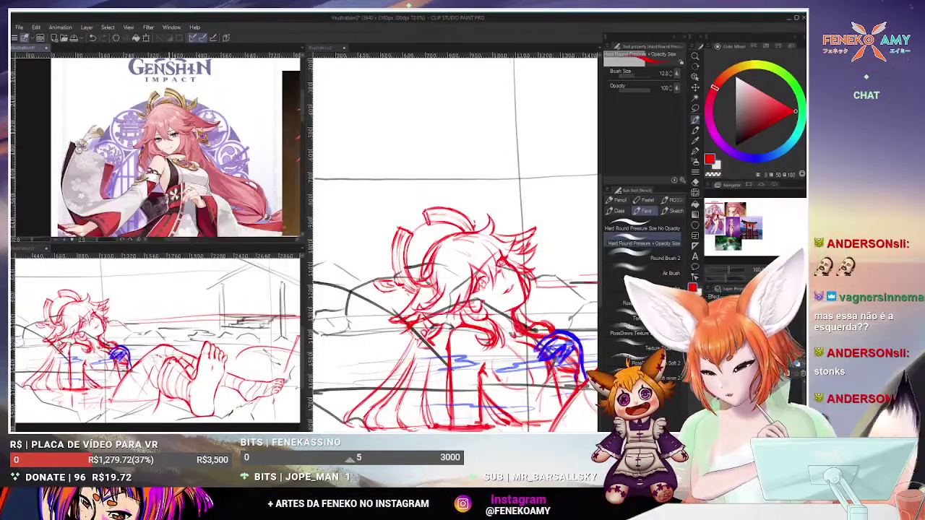
scroll(222, 213, "up", 5)
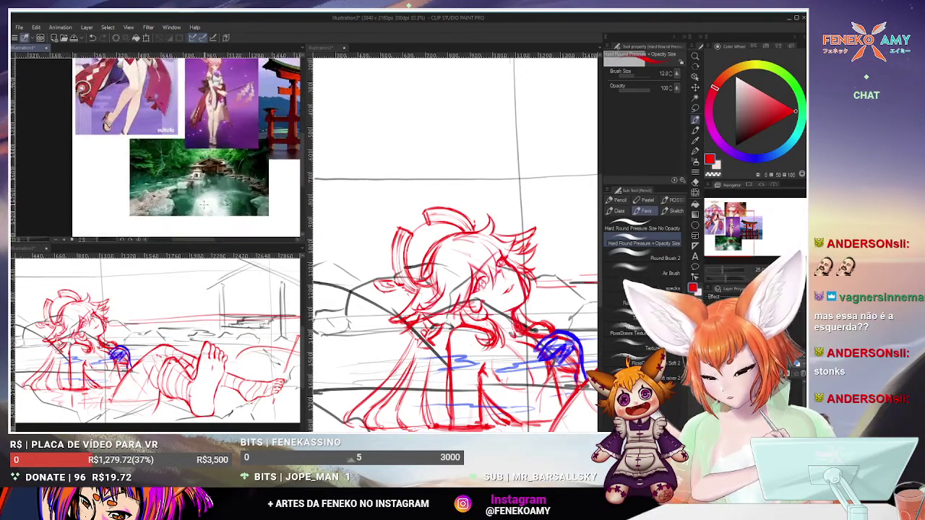
Examine the hot spring photo and the Genshin Impact artwork of Yae Miko's headpiece on the reference canvas
scroll(198, 154, "up", 1)
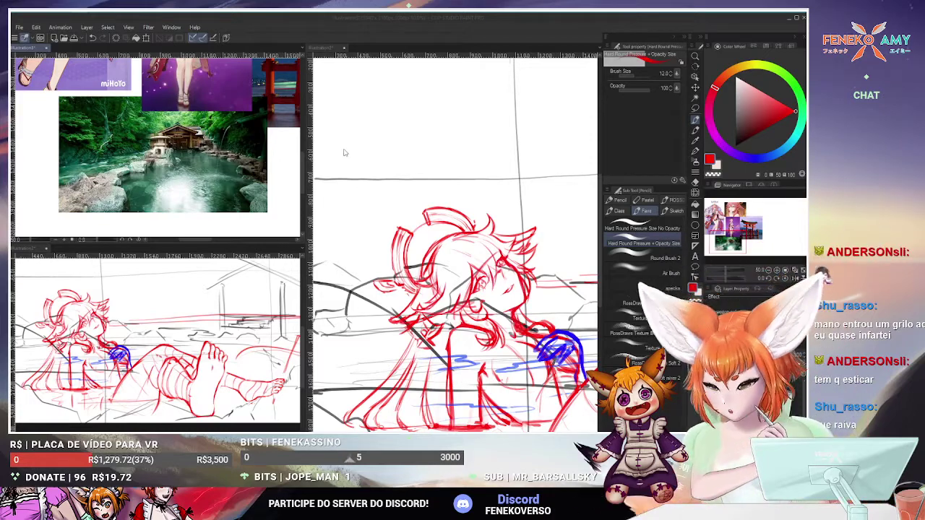
scroll(345, 152, "down", 3)
scroll(455, 242, "up", 3)
scroll(155, 144, "down", 3)
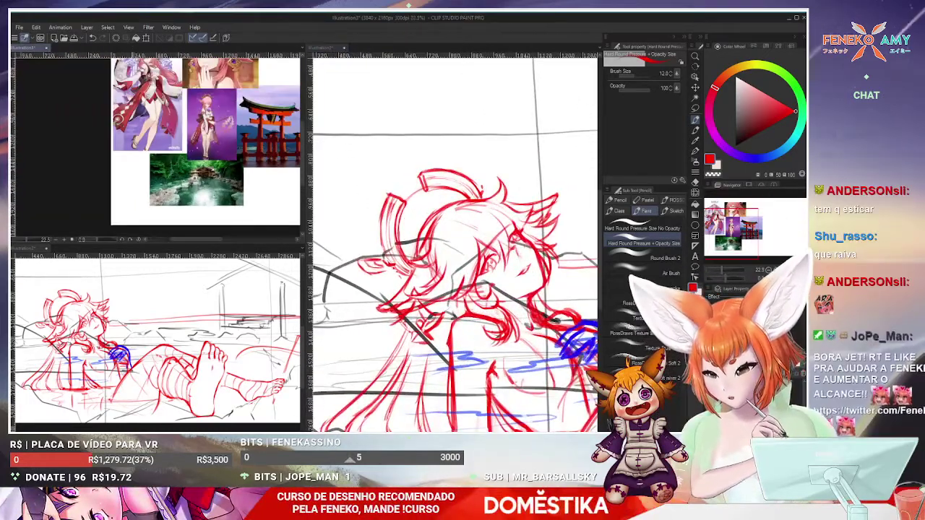
scroll(155, 145, "down", 2)
scroll(182, 58, "up", 5)
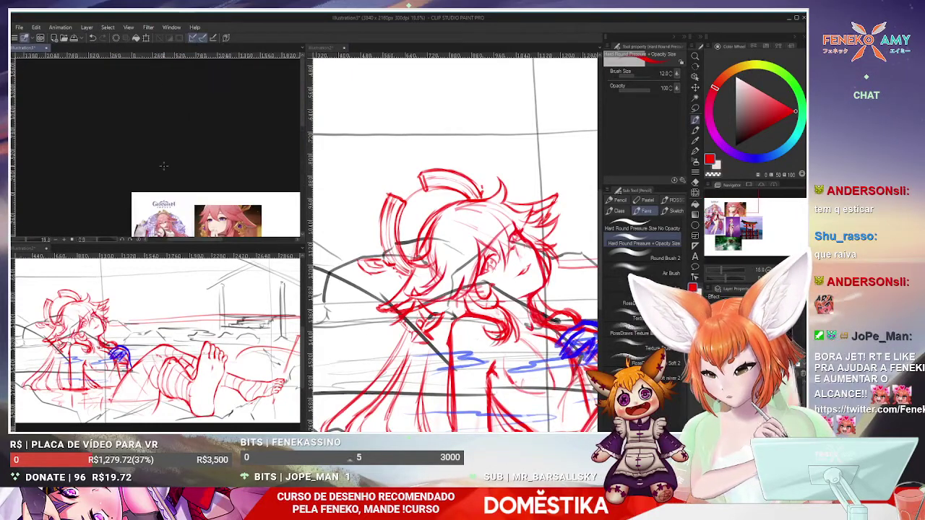
scroll(171, 180, "down", 3)
scroll(157, 191, "up", 2)
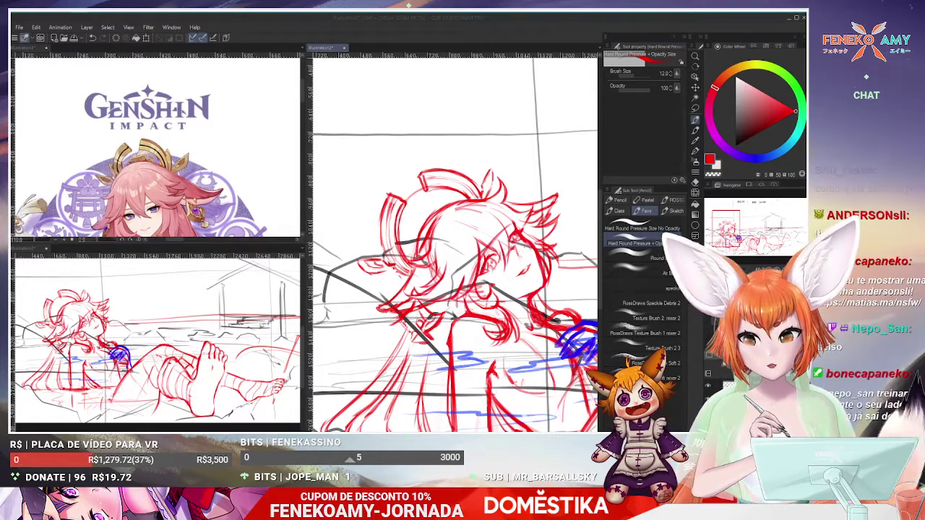
Switch to the browser, open the Yae Miko fanart tweet and look through the list of accounts that retweeted it
key("alt+Tab")
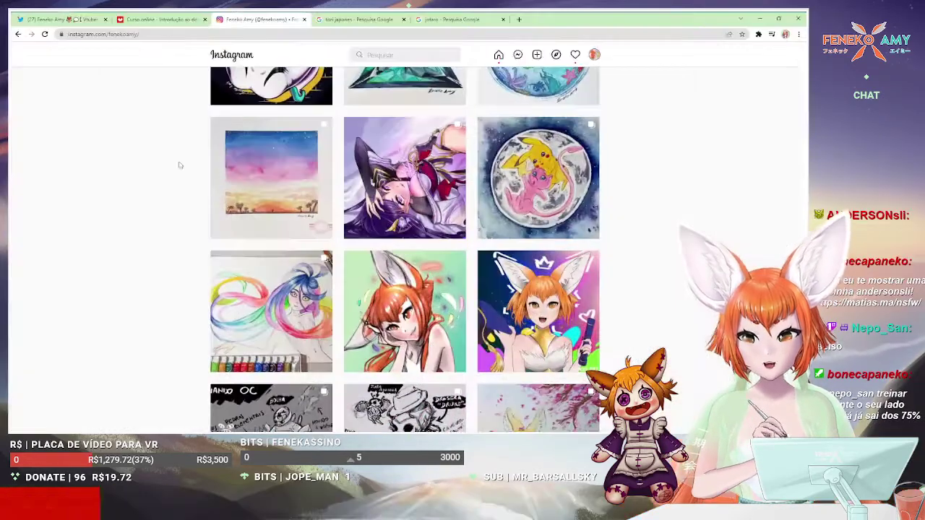
key("ctrl+1")
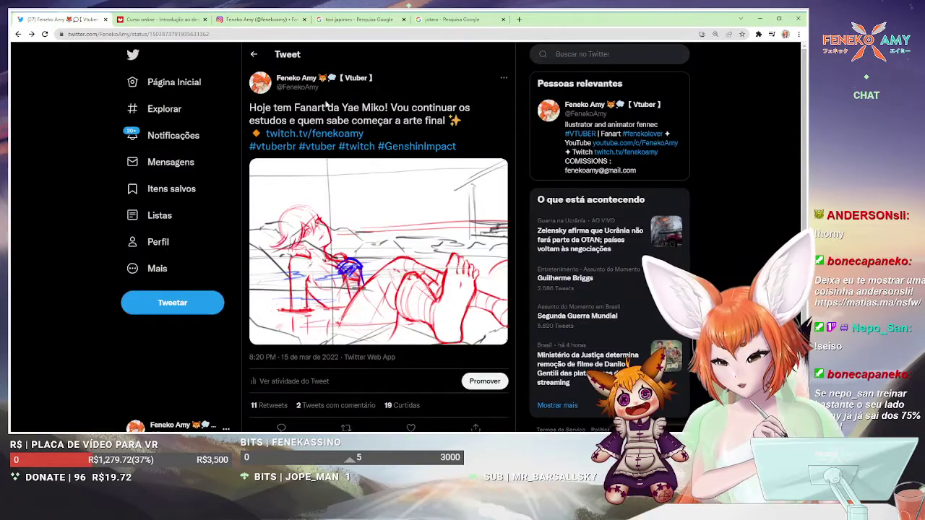
scroll(372, 170, "down", 1)
scroll(387, 195, "up", 1)
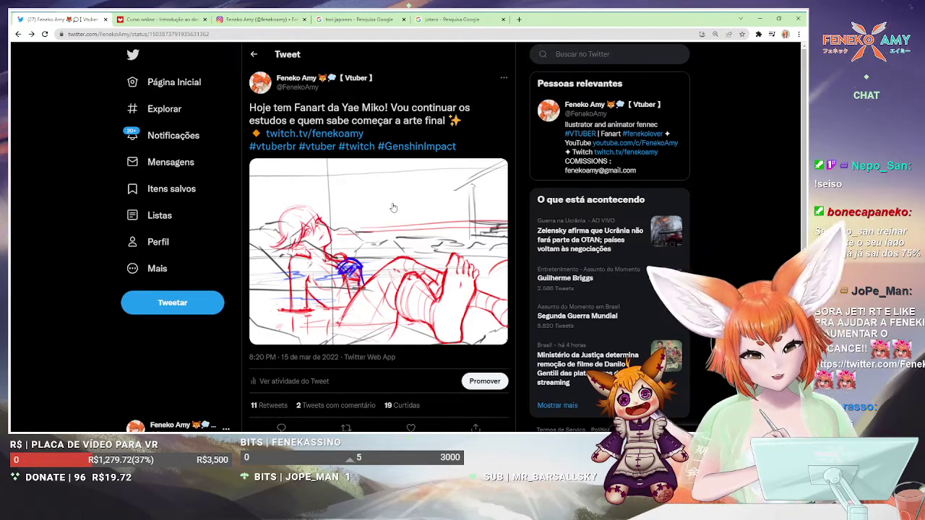
left_click(272, 406)
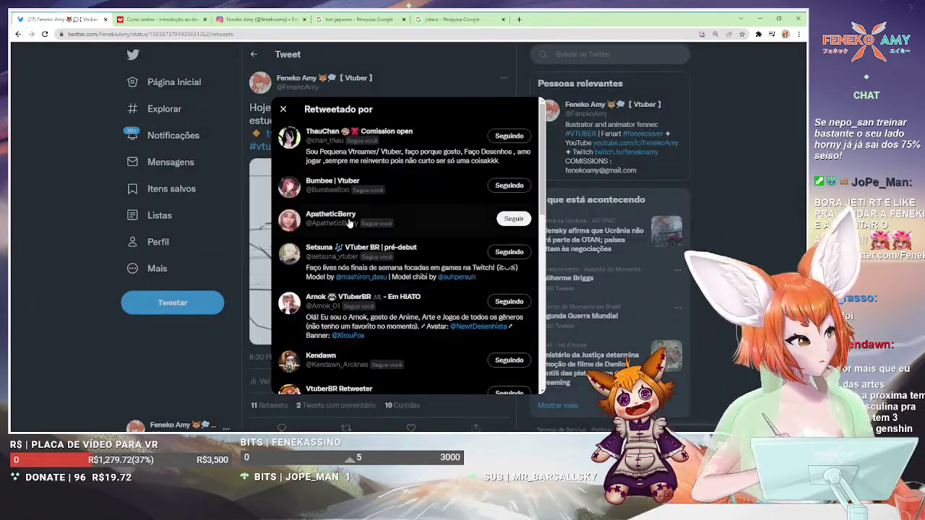
scroll(446, 181, "down", 1)
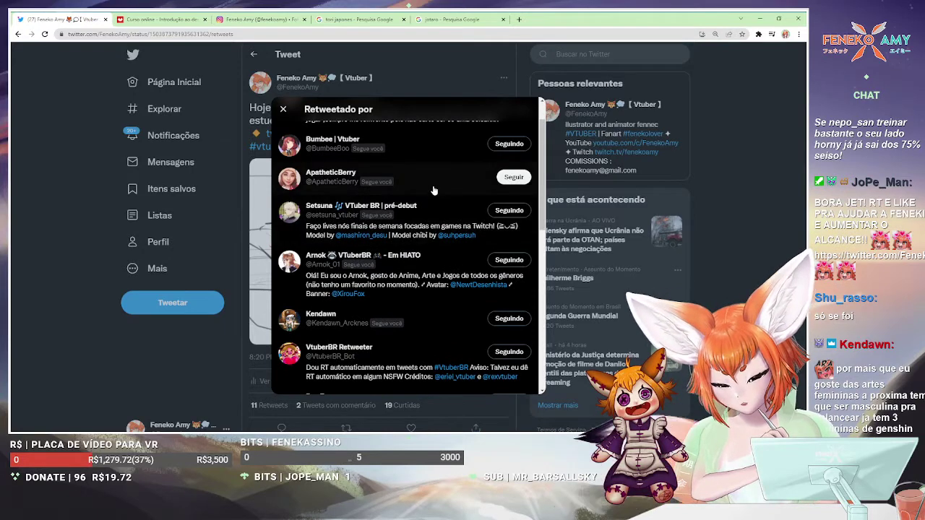
scroll(442, 203, "down", 2)
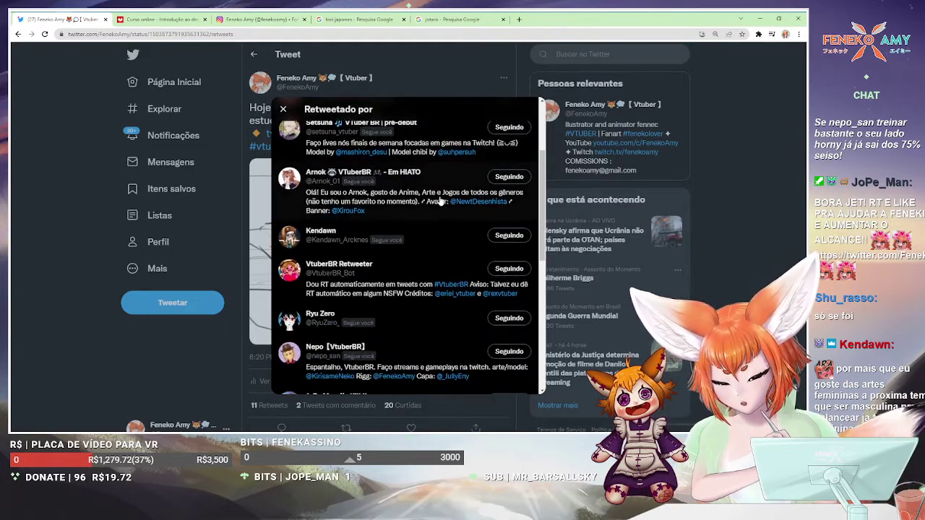
scroll(440, 201, "down", 4)
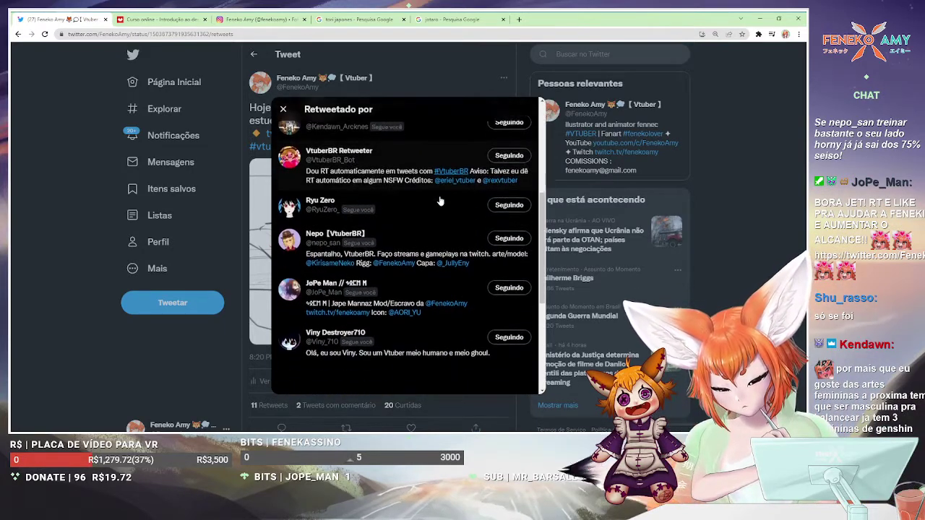
scroll(441, 201, "down", 1)
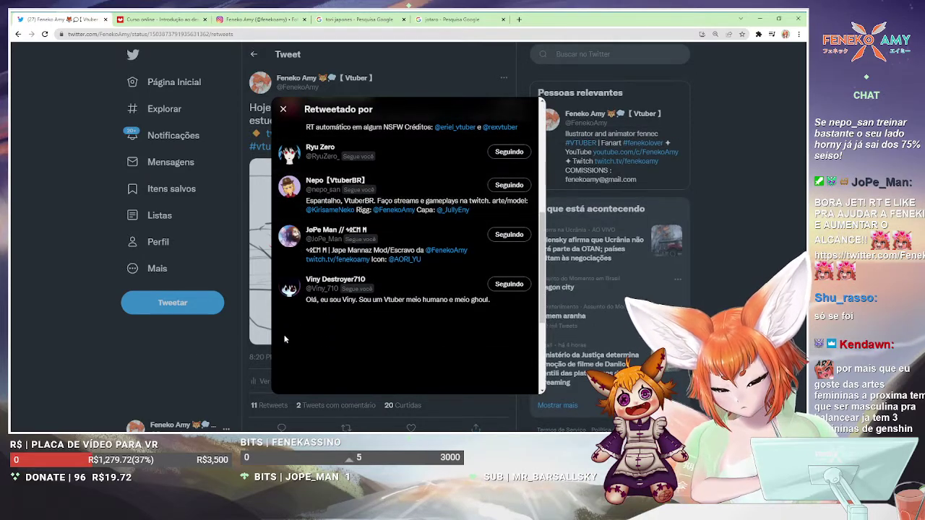
left_click(199, 357)
View the quote tweets of the Yae Miko fanart post and return to the original tweet
left_click(329, 405)
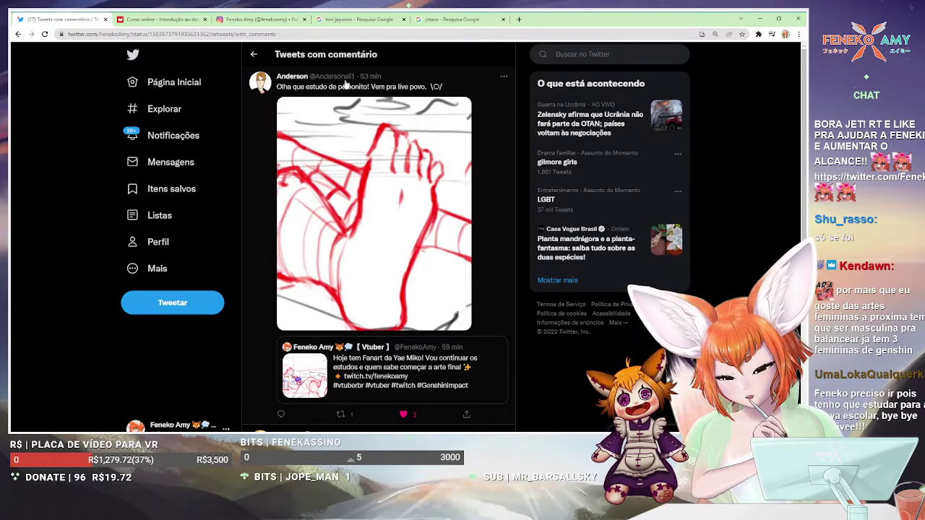
scroll(394, 141, "down", 5)
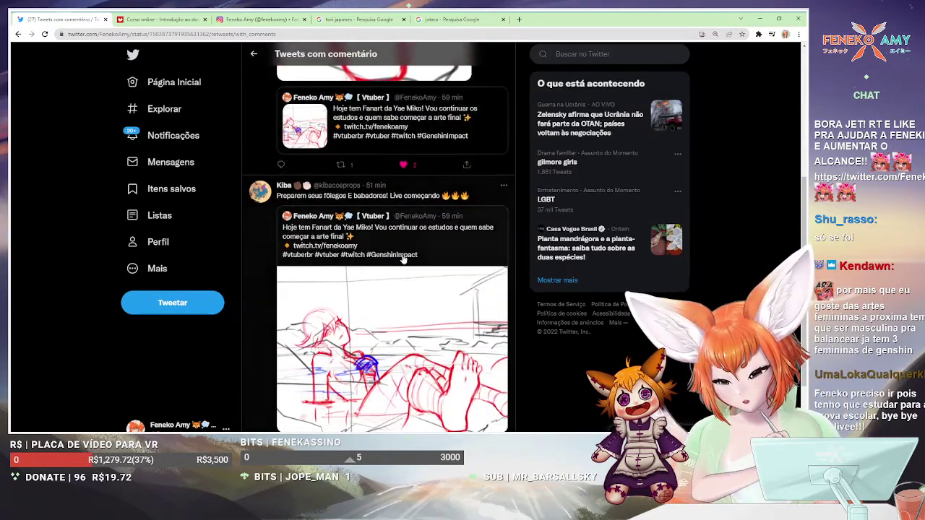
left_click(424, 262)
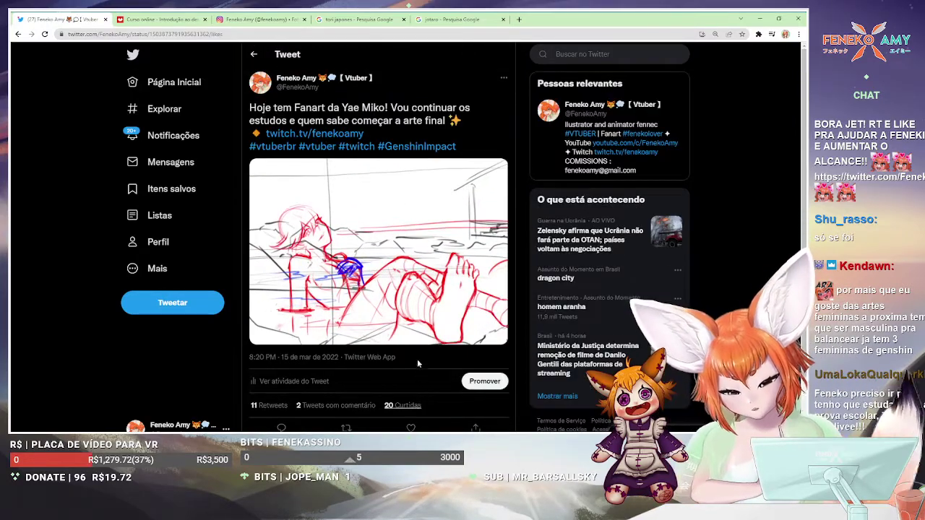
Look through the accounts that liked the fanart tweet, close the list and return to Clip Studio Paint
left_click(401, 405)
scroll(440, 150, "down", 15)
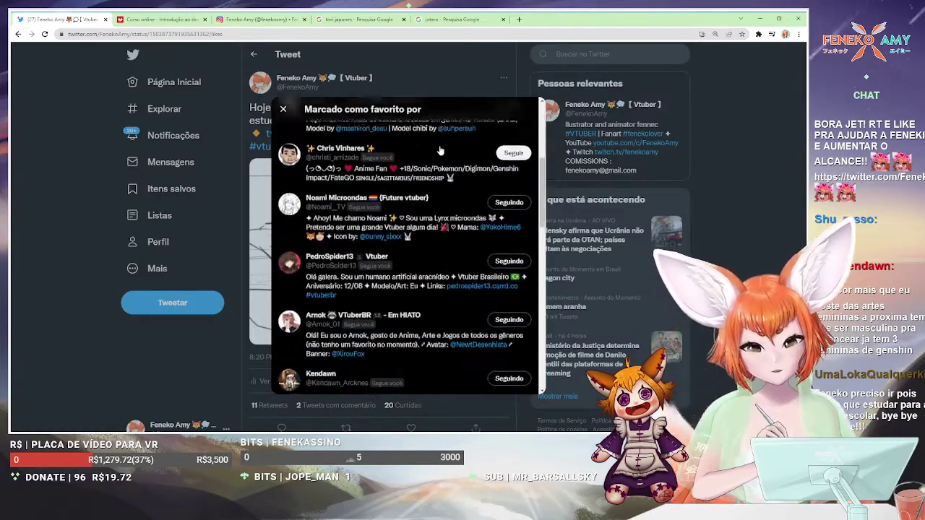
scroll(440, 150, "down", 5)
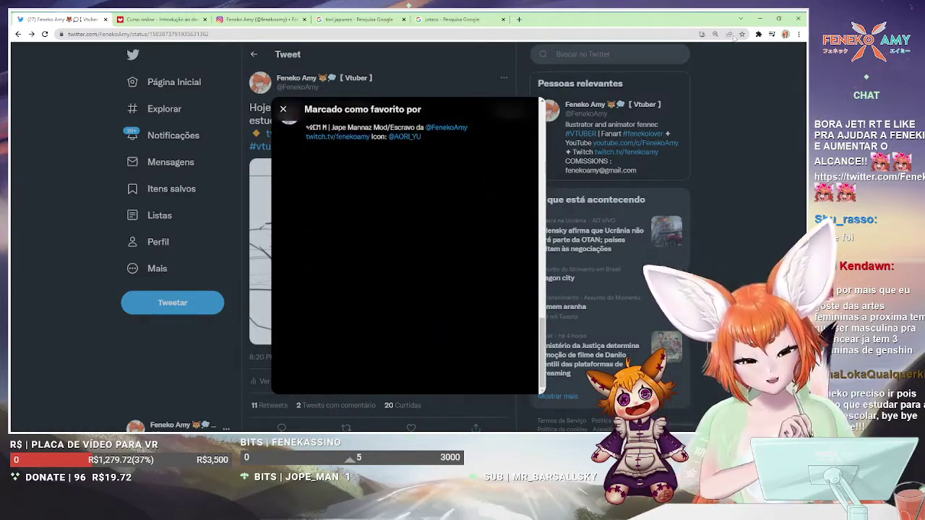
left_click(710, 109)
key("alt+Tab")
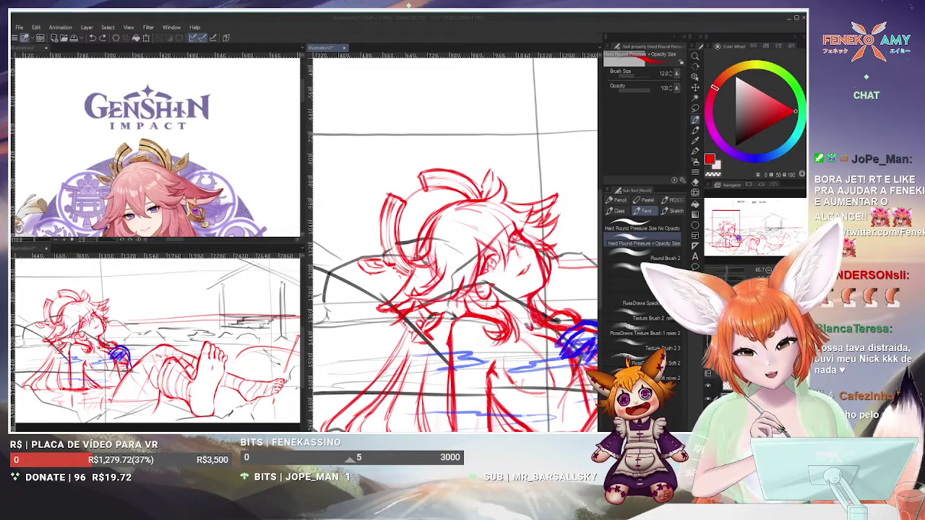
Refine the headpiece prongs on top of and behind the head in red with the Hard Round pencil and the Rough No Transparency eraser
left_click(483, 185)
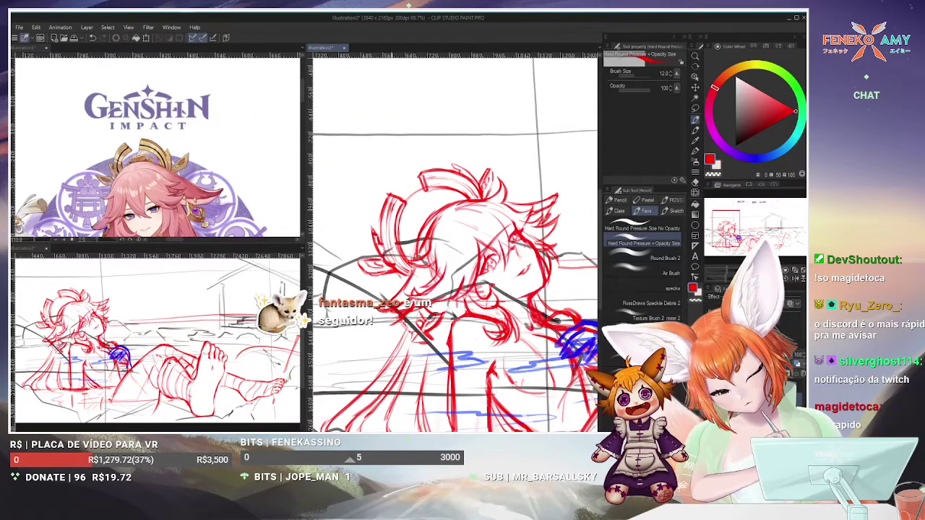
key("e")
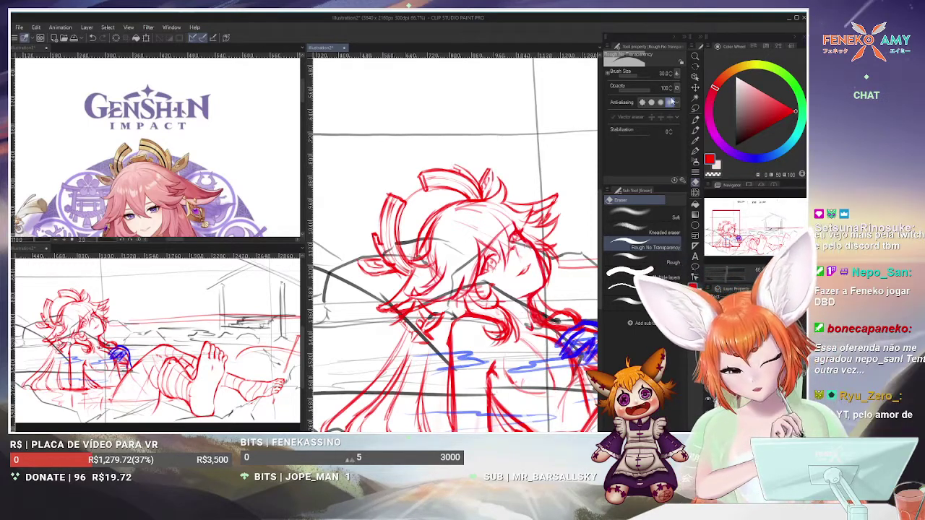
key("p")
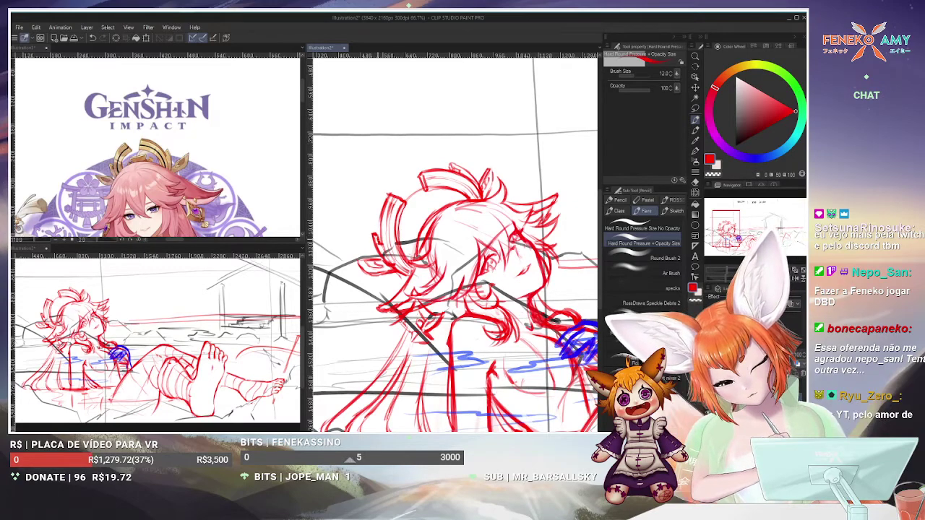
key("e")
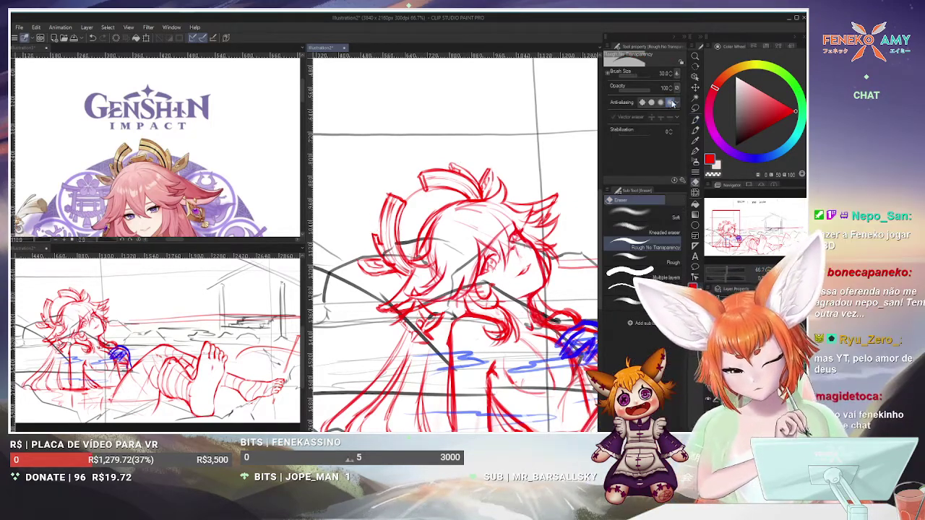
left_click(696, 119)
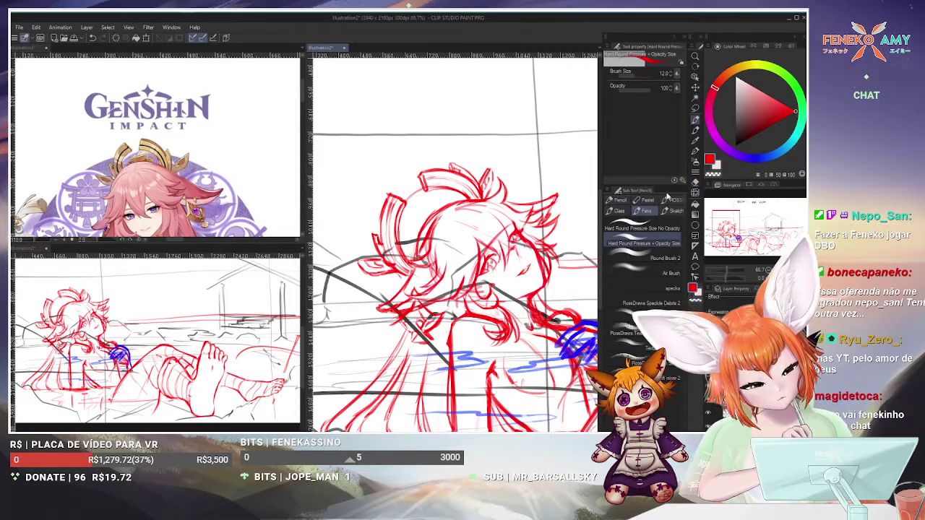
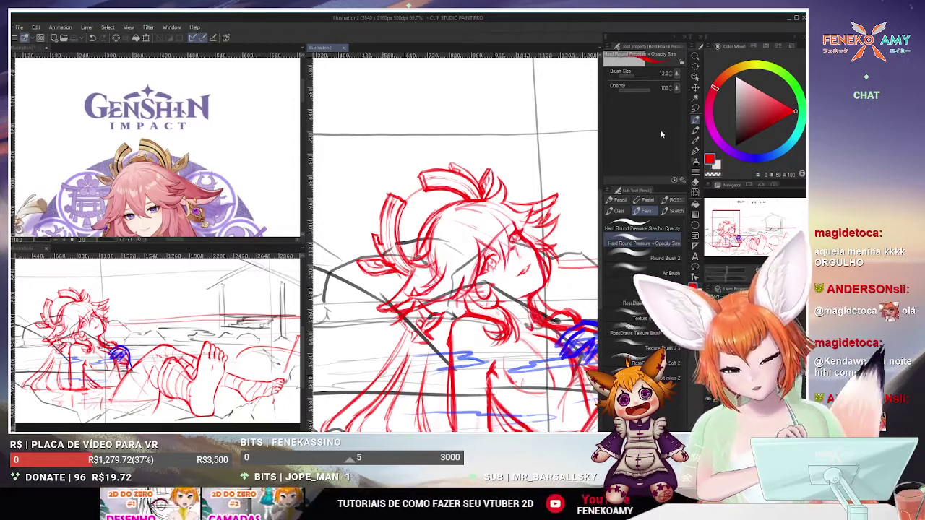
key("e")
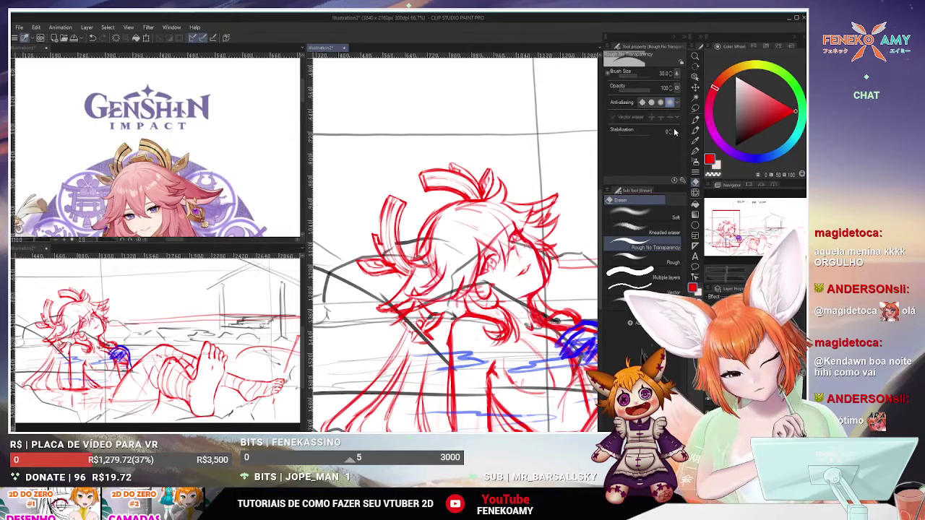
key("p")
Fit the whole bathing scene in the main canvas view and switch the drawing color to black
scroll(466, 217, "down", 3)
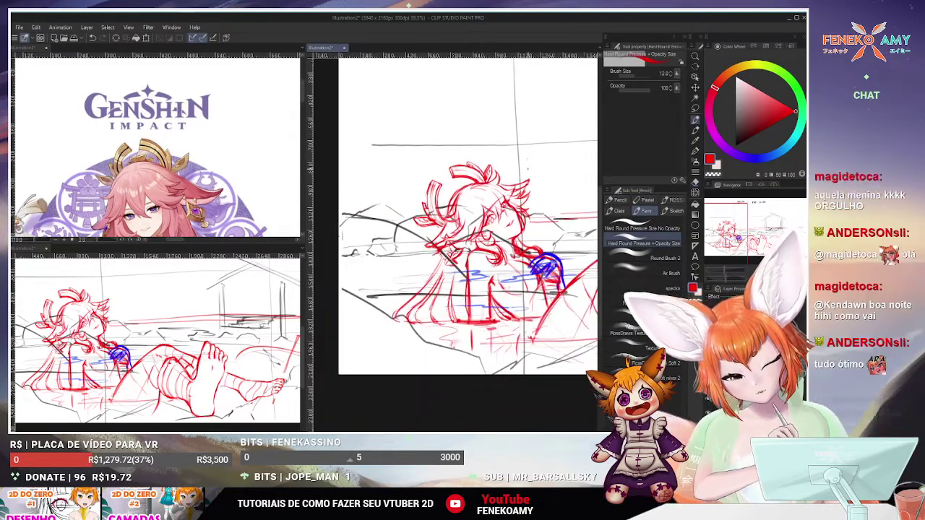
scroll(530, 197, "down", 2)
scroll(500, 214, "up", 2)
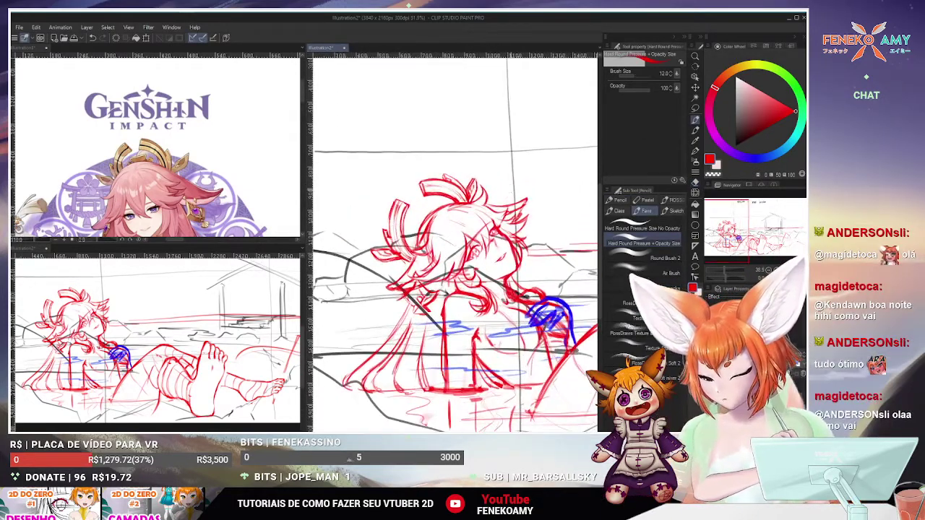
scroll(528, 171, "down", 3)
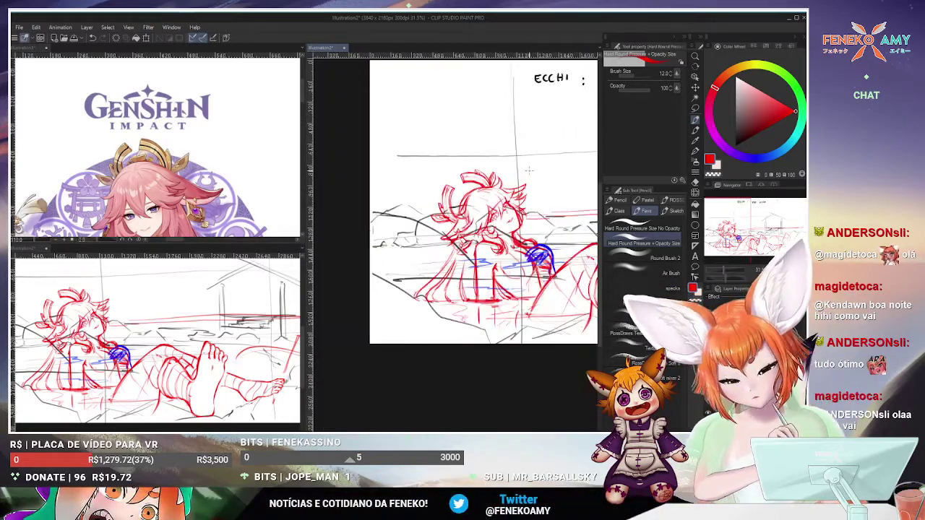
scroll(528, 170, "down", 4)
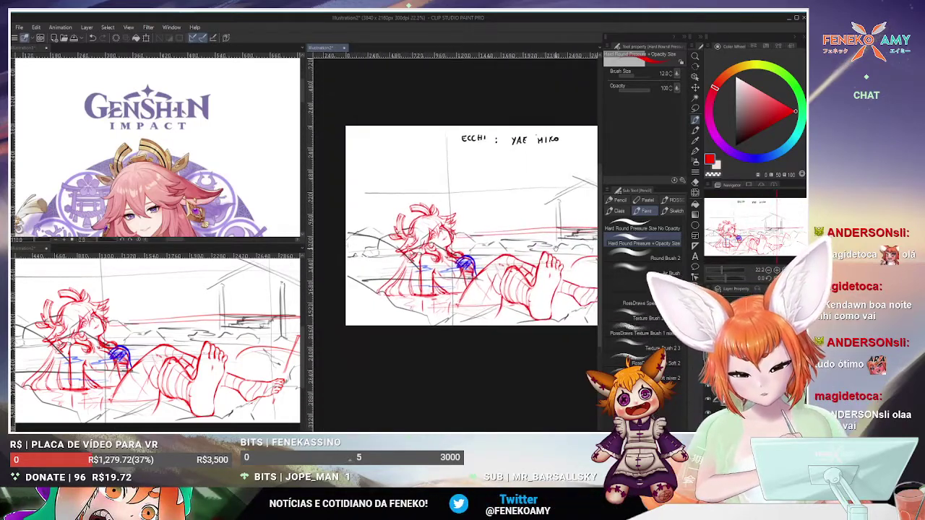
scroll(471, 225, "up", 1)
scroll(471, 225, "down", 1)
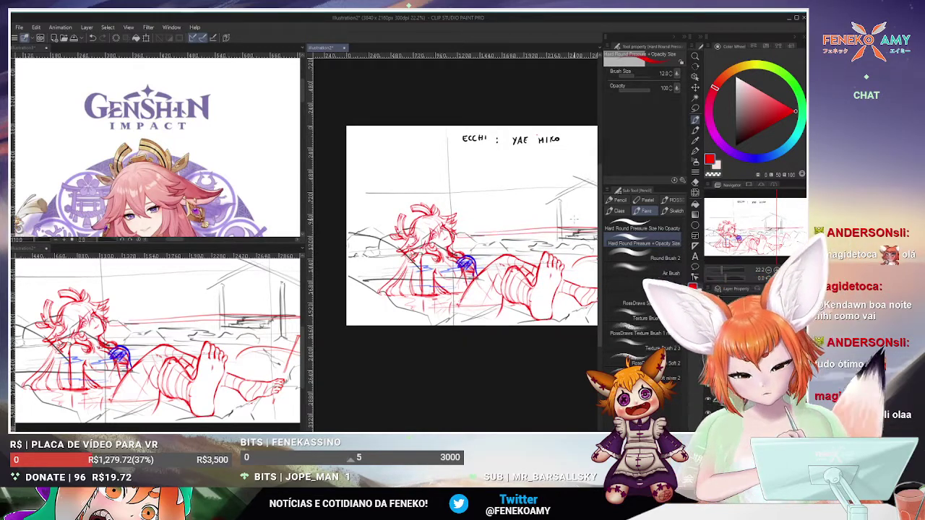
scroll(573, 219, "down", 2)
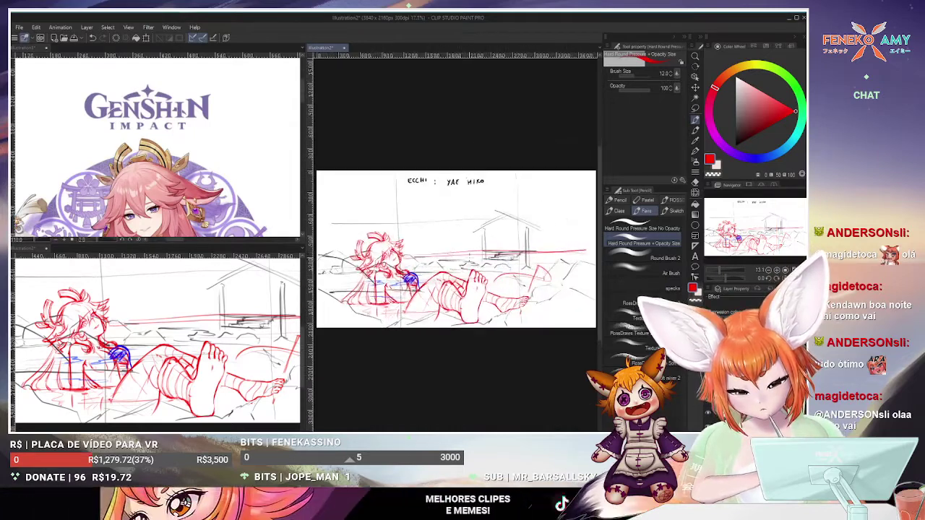
scroll(453, 254, "down", 1)
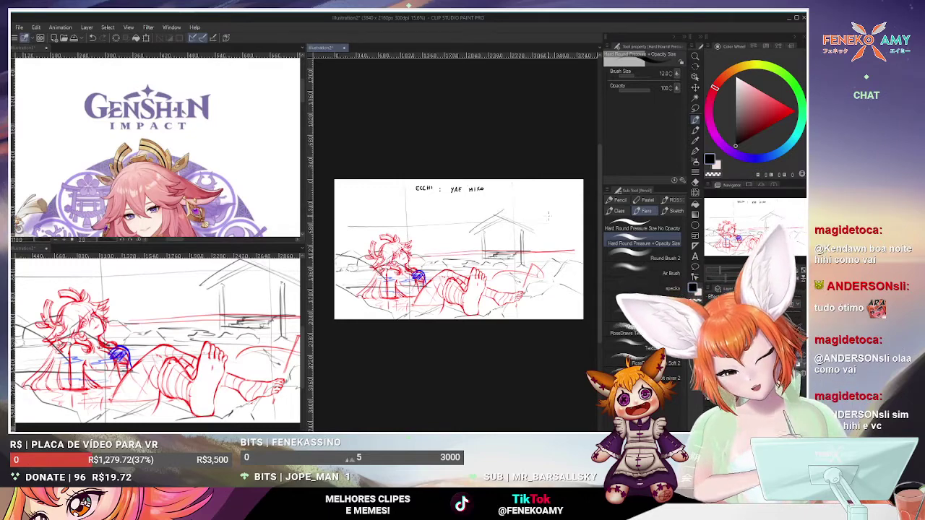
Extend the background bathhouse with a wider roof and support posts in black, using the hot spring and torii photos as reference
scroll(155, 148, "down", 5)
scroll(155, 148, "up", 2)
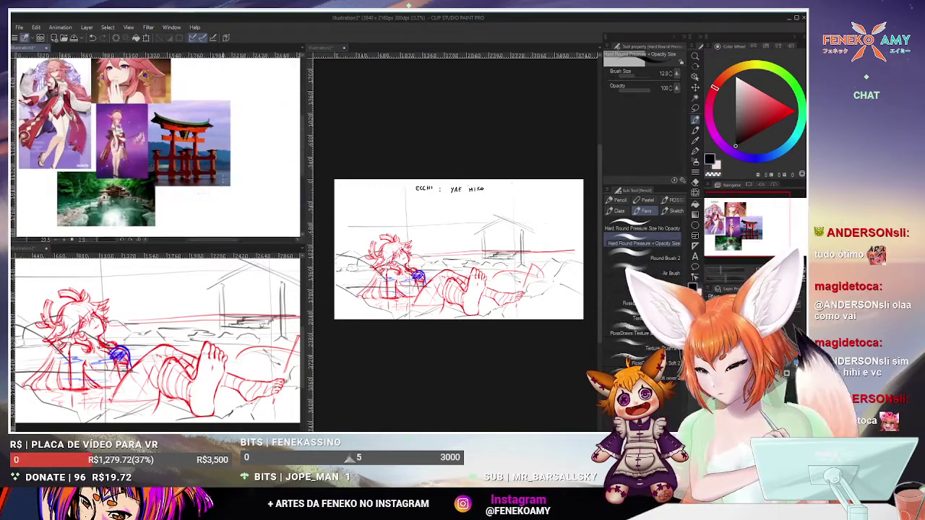
scroll(220, 174, "up", 4)
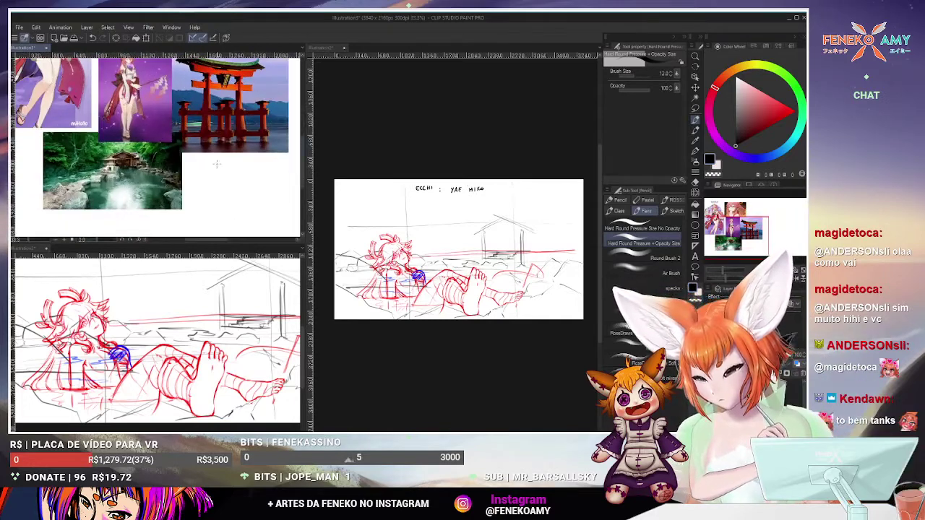
scroll(213, 193, "up", 2)
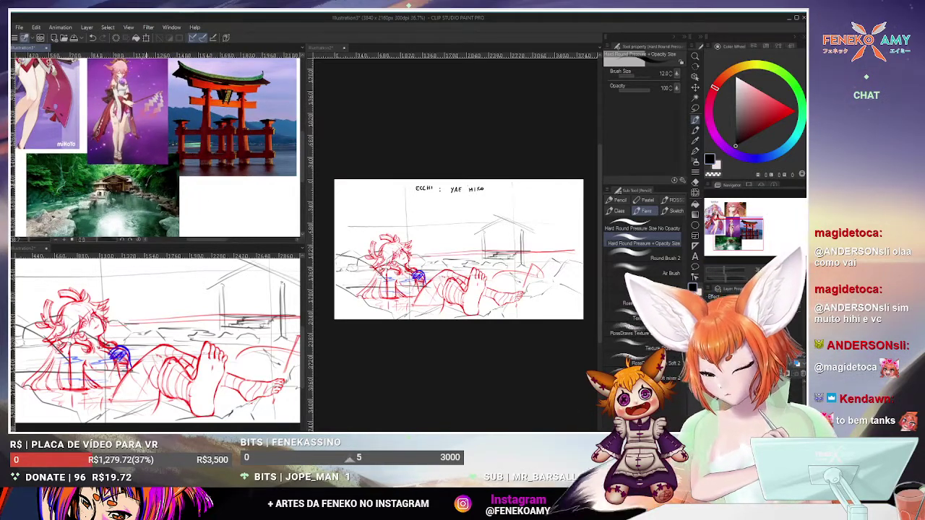
left_click(561, 193)
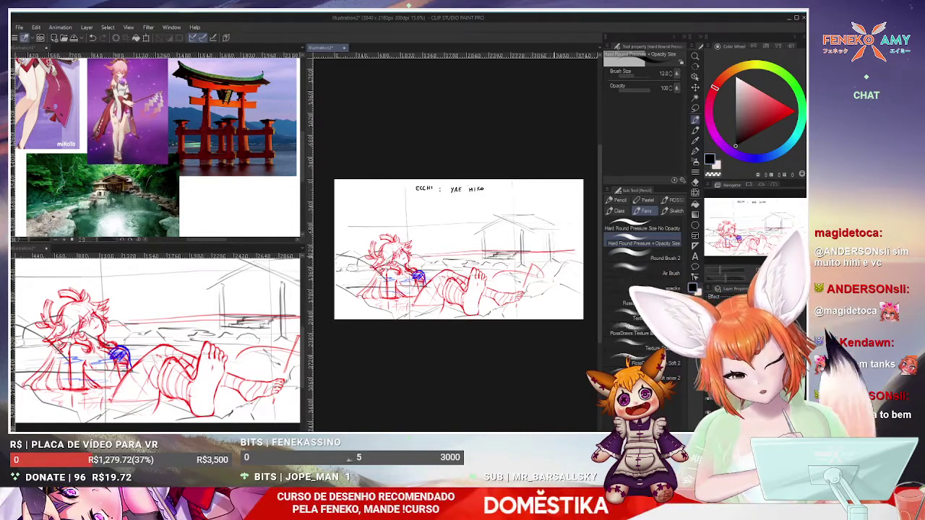
left_click_drag(553, 261, 553, 232)
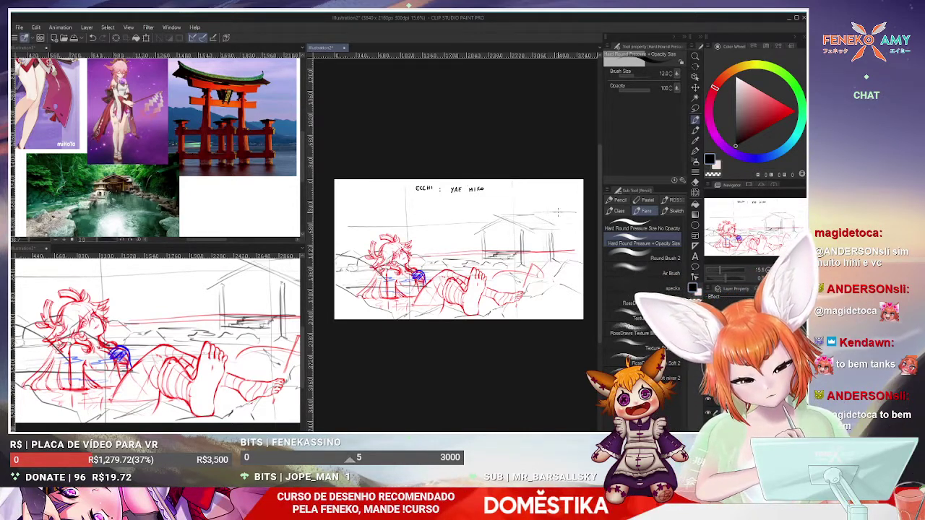
left_click_drag(459, 217, 432, 233)
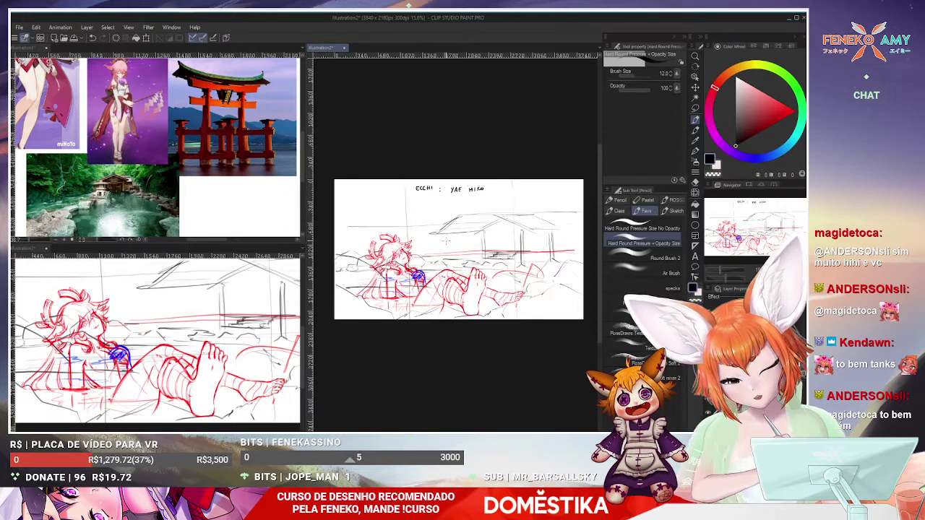
left_click_drag(452, 235, 452, 253)
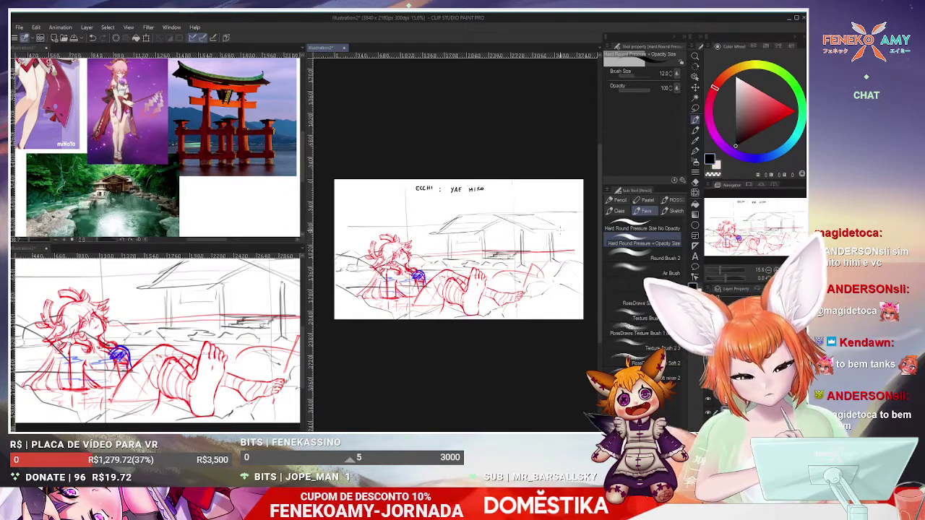
key("e")
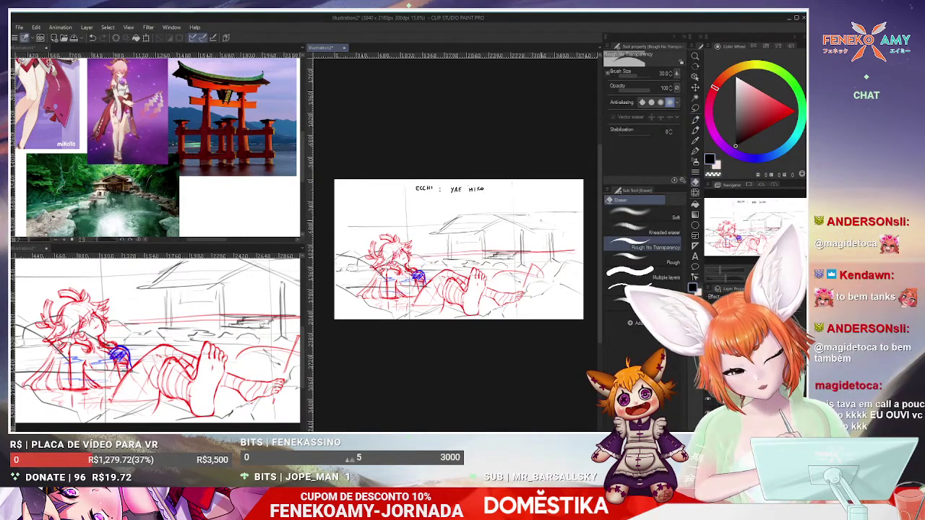
Enlarge the Rough No Transparency eraser's brush size to 80
key("bracketright")
key("bracketright")
key("bracketright")
key("bracketright")
key("bracketright")
key("bracketright")
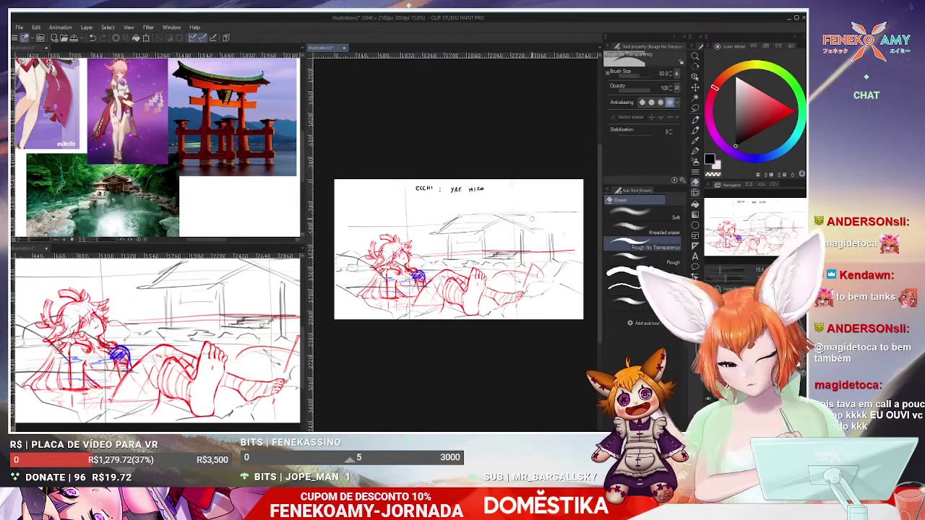
Rework the bathhouse's roof lines using the Hard Round Pressure + Opacity Size pencil at size 12
left_click(697, 119)
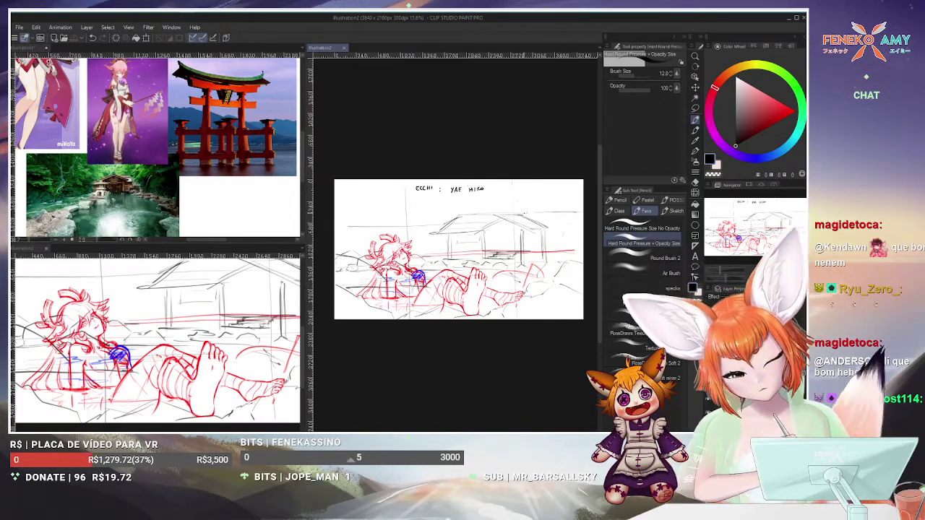
key("e")
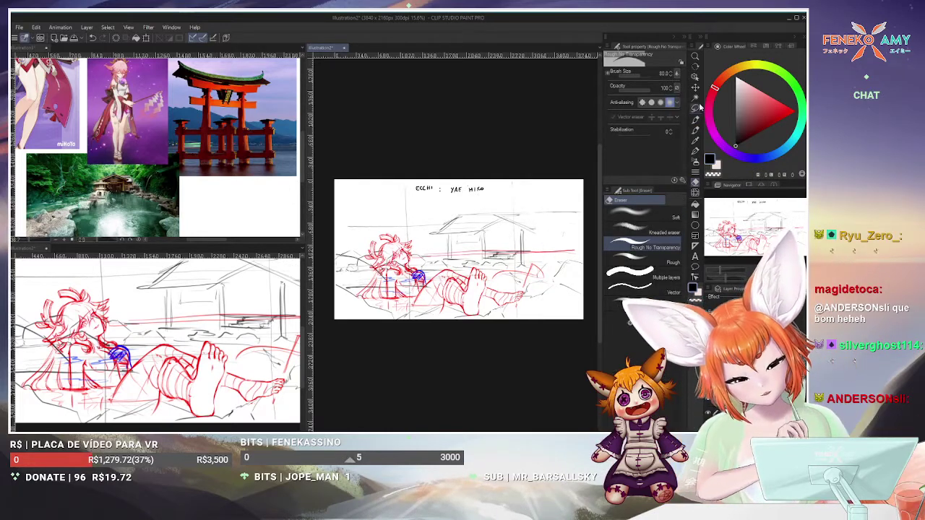
key("p")
left_click_drag(516, 215, 548, 234)
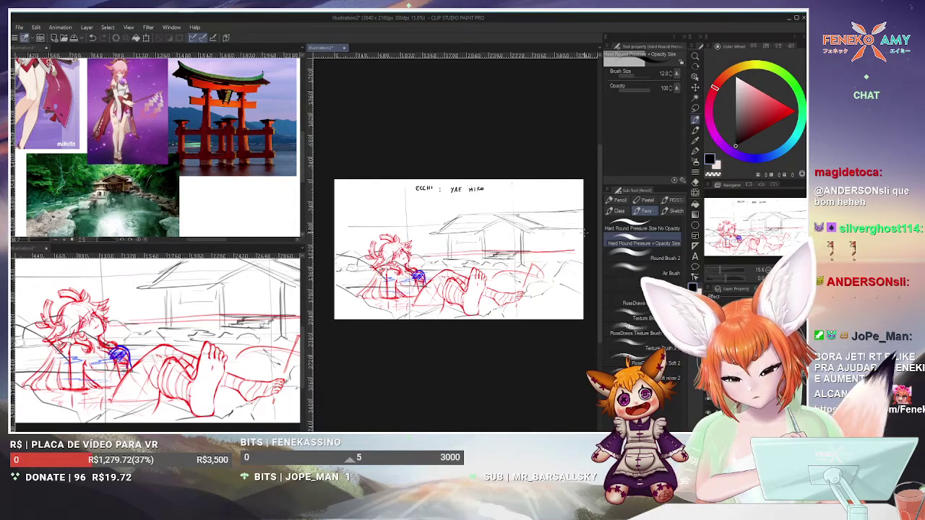
Lasso the bathhouse sketch in the background and mirror the selection horizontally with a free transform
left_click(695, 109)
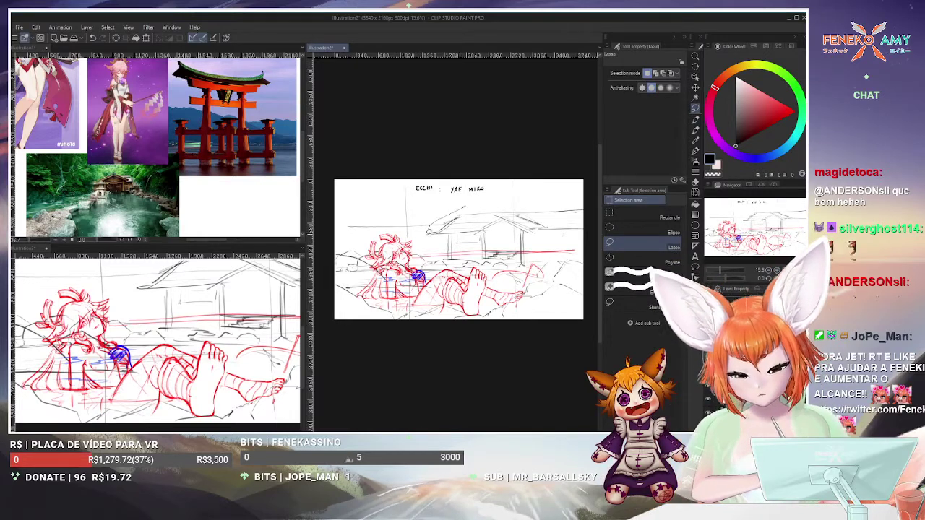
mouse_move(506, 258)
left_mouse_down()
mouse_move(567, 257)
mouse_move(599, 216)
mouse_move(484, 197)
left_mouse_up()
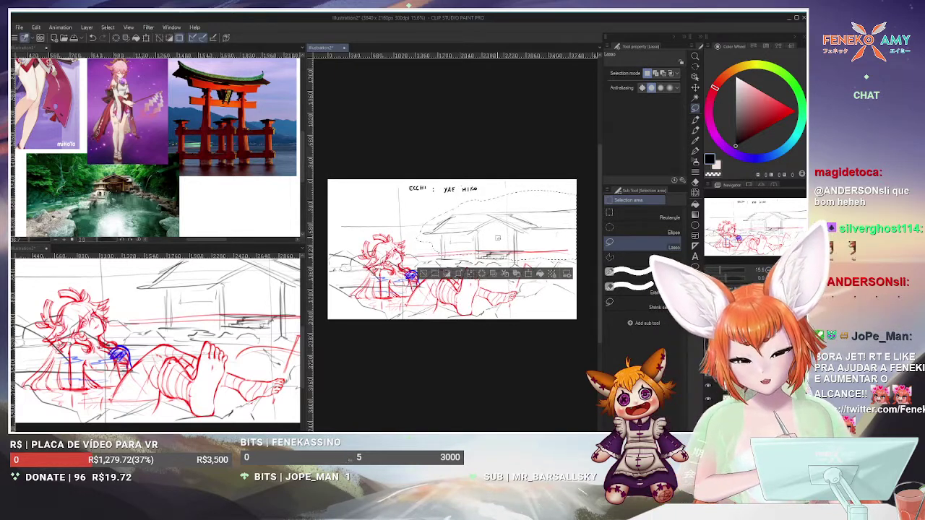
left_click(696, 87)
left_click(696, 88)
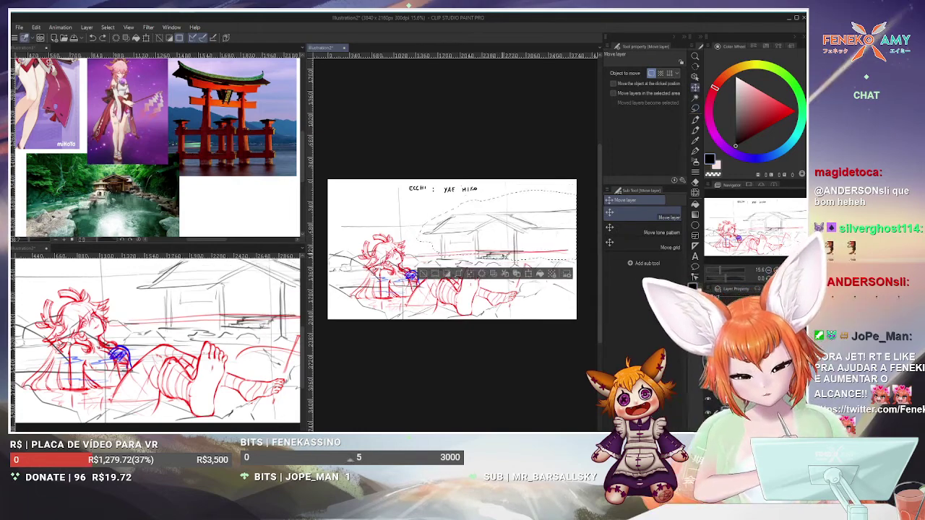
key("ctrl+t")
right_click(526, 224)
left_click(549, 318)
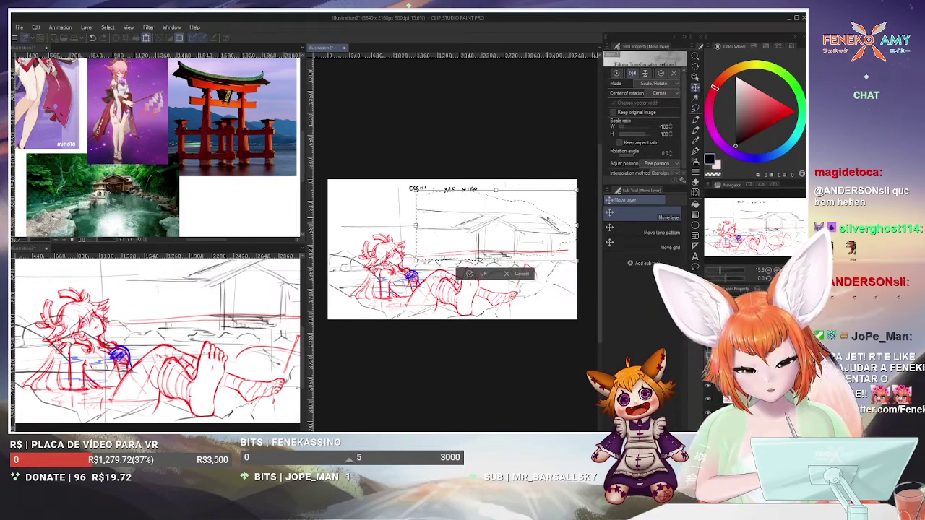
Scale the mirrored bathhouse to 70% and place it behind the character's head
mouse_move(576, 189)
left_mouse_down()
mouse_move(536, 208)
mouse_move(451, 208)
mouse_move(436, 208)
mouse_move(430, 186)
mouse_move(427, 238)
mouse_move(412, 244)
left_mouse_up()
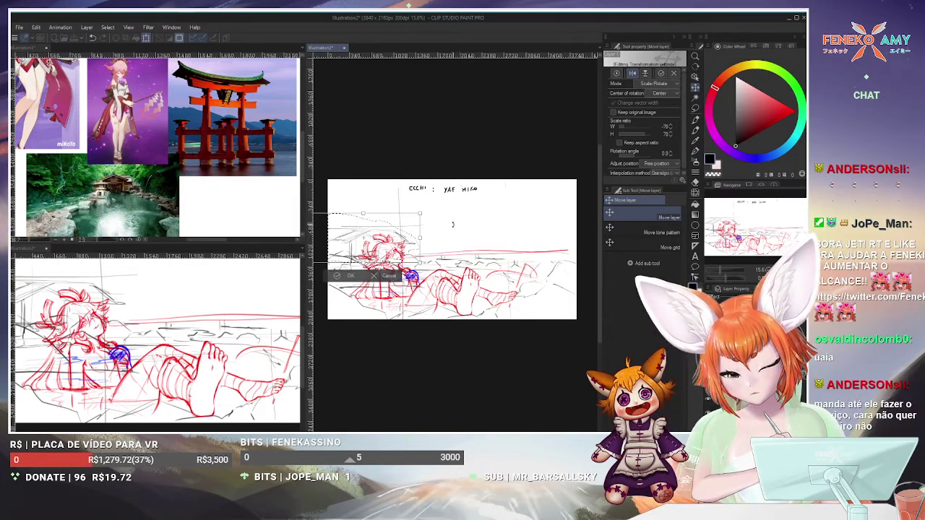
key("Return")
scroll(357, 234, "up", 2)
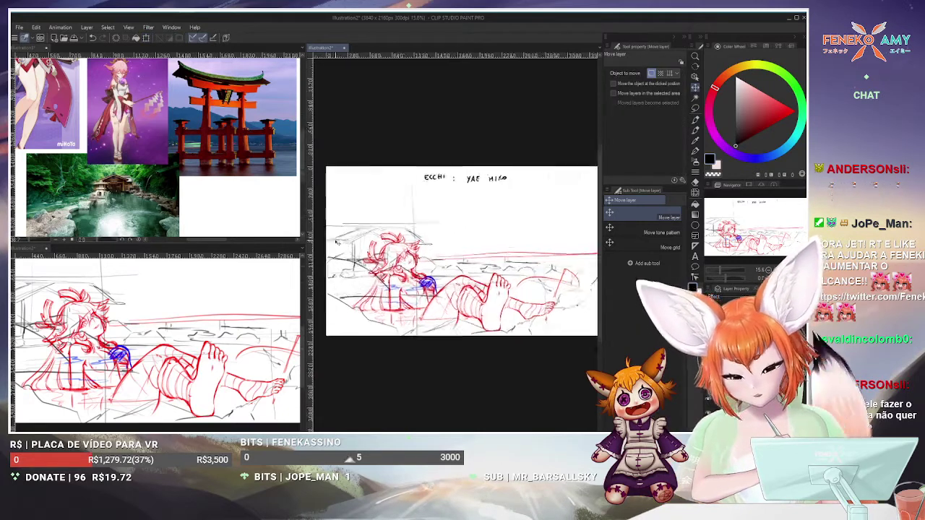
Flip the view of the reference board with the torii and hot spring photos horizontally
key("e")
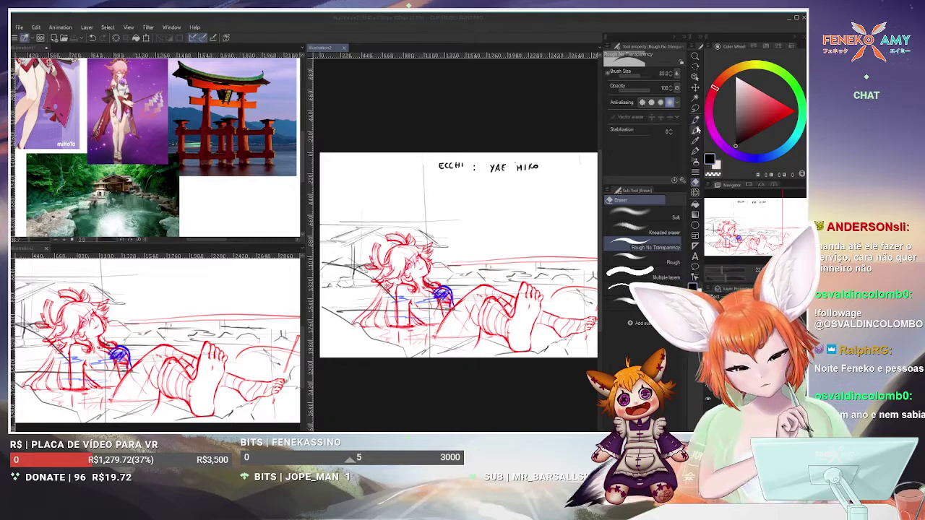
key("p")
mouse_move(528, 223)
left_mouse_down()
mouse_move(491, 219)
mouse_move(495, 268)
left_mouse_up()
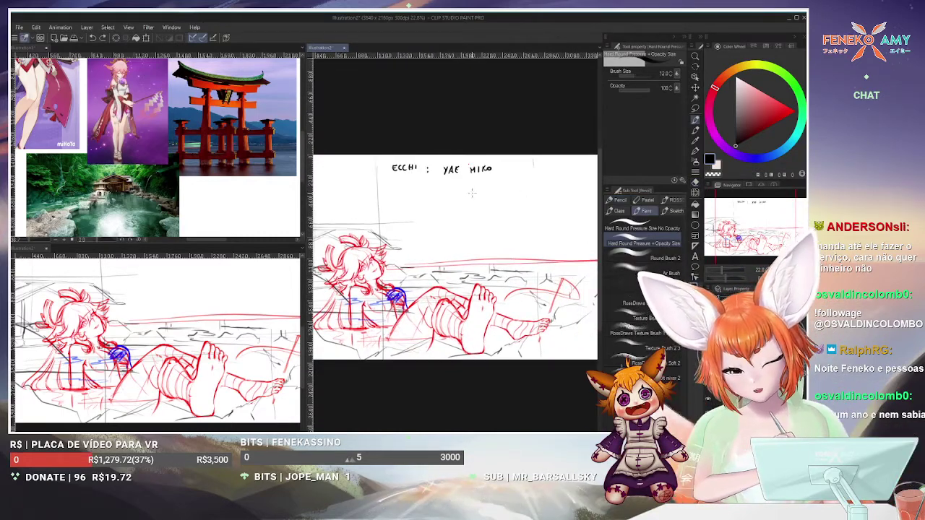
left_click(238, 206)
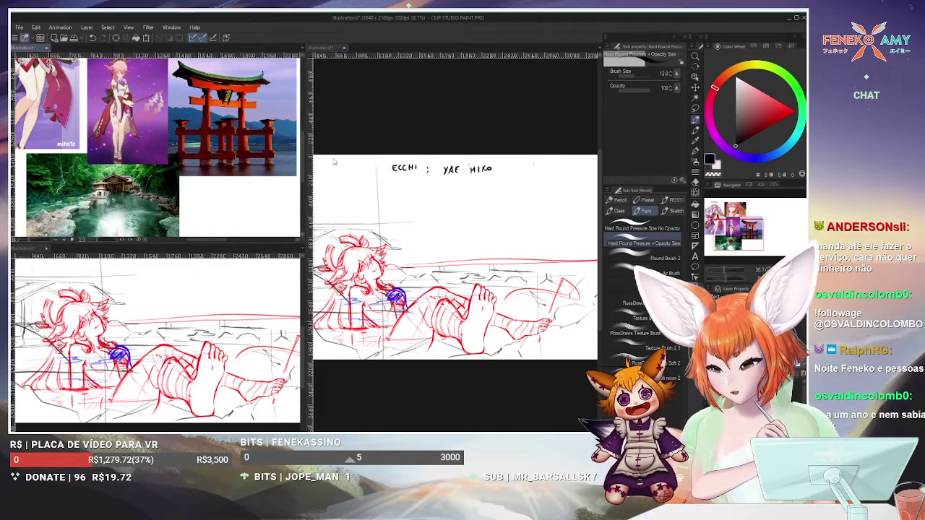
key("h")
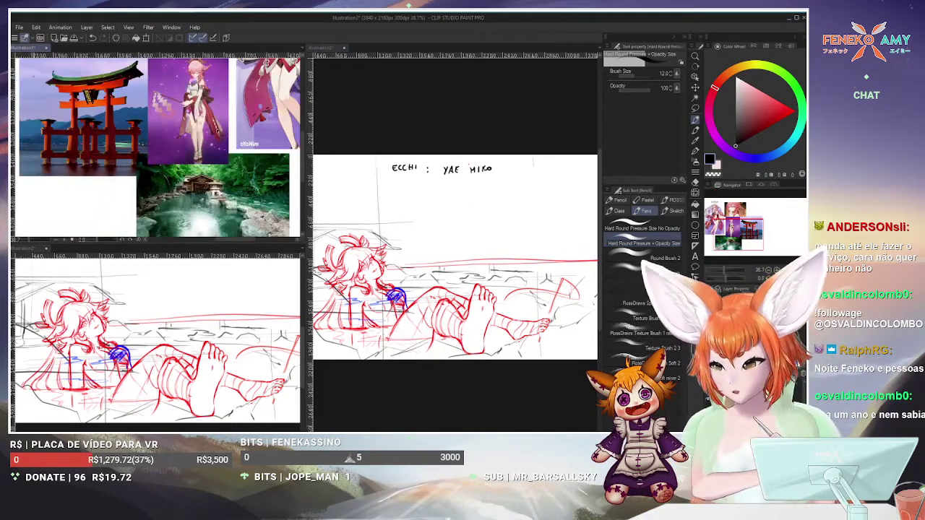
left_click_drag(486, 222, 511, 225)
scroll(510, 225, "down", 2)
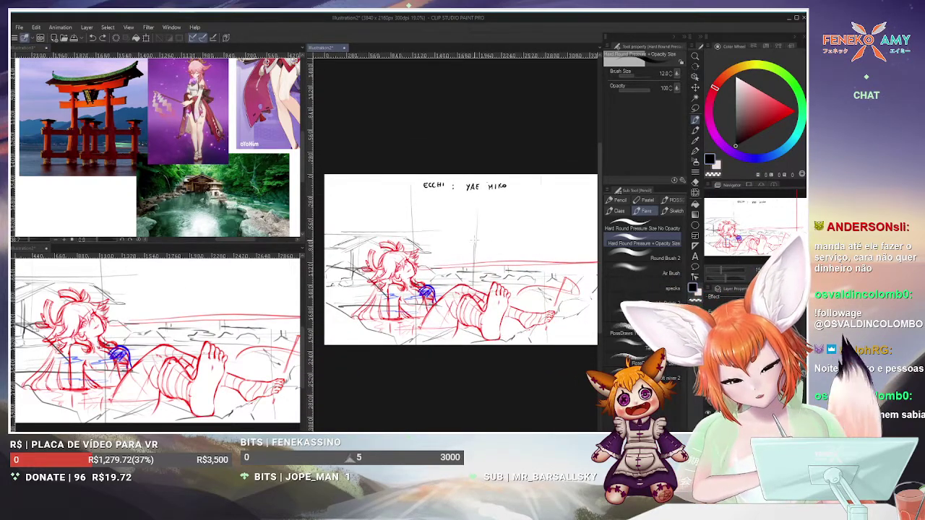
left_click_drag(473, 259, 449, 252)
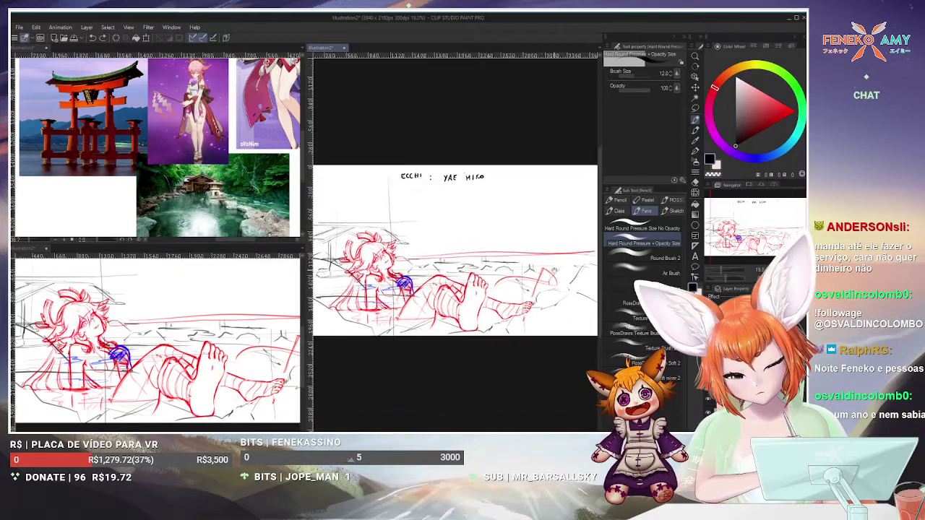
scroll(549, 260, "up", 2)
scroll(538, 242, "down", 2)
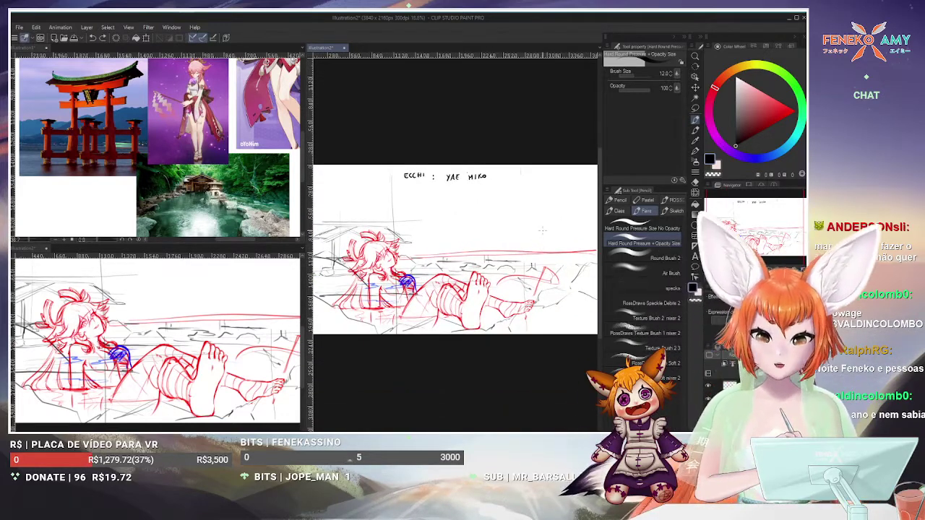
Switch to the web browser and search Google Images in a new tab for "olho de peixe desenho"
key("alt+Tab")
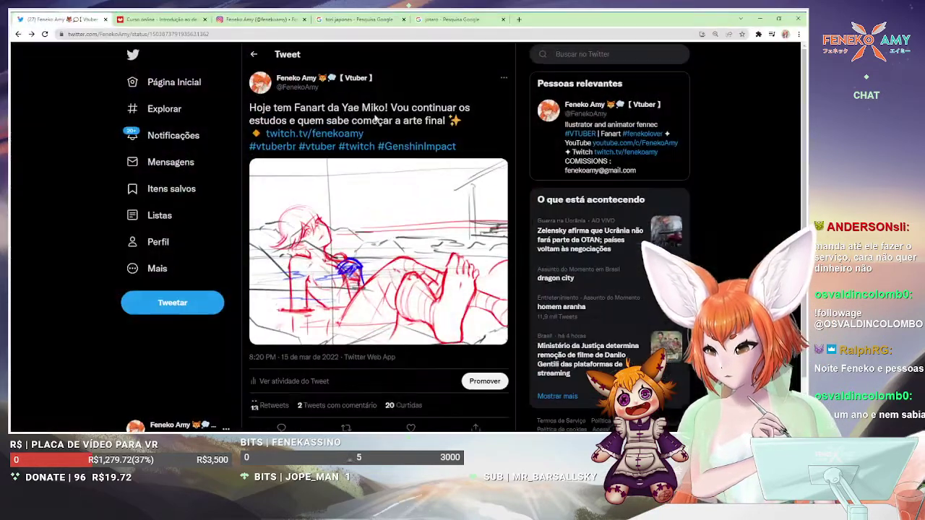
left_click(518, 19)
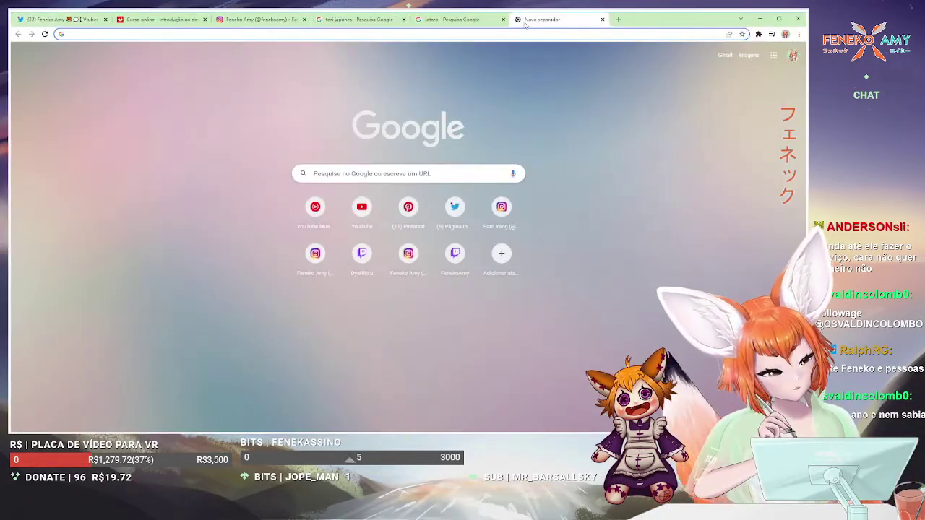
type("olho de peixe")
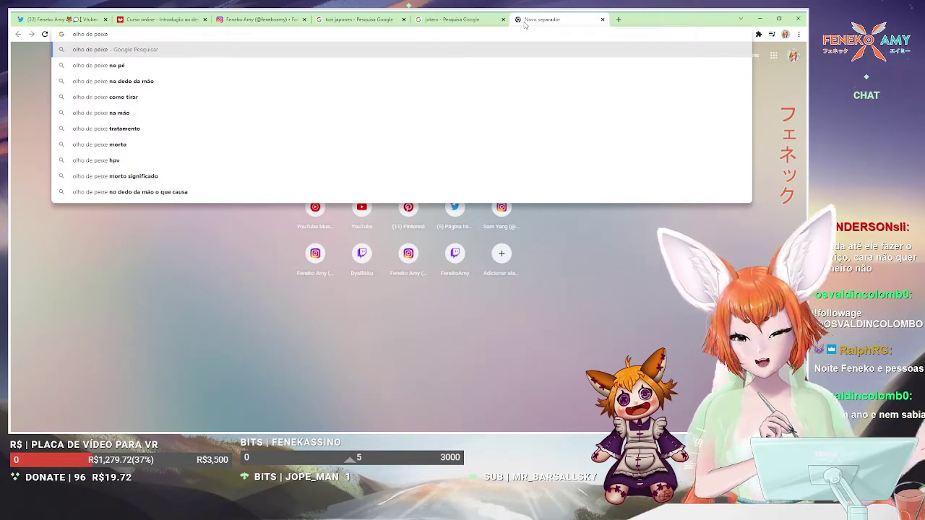
type("desenho")
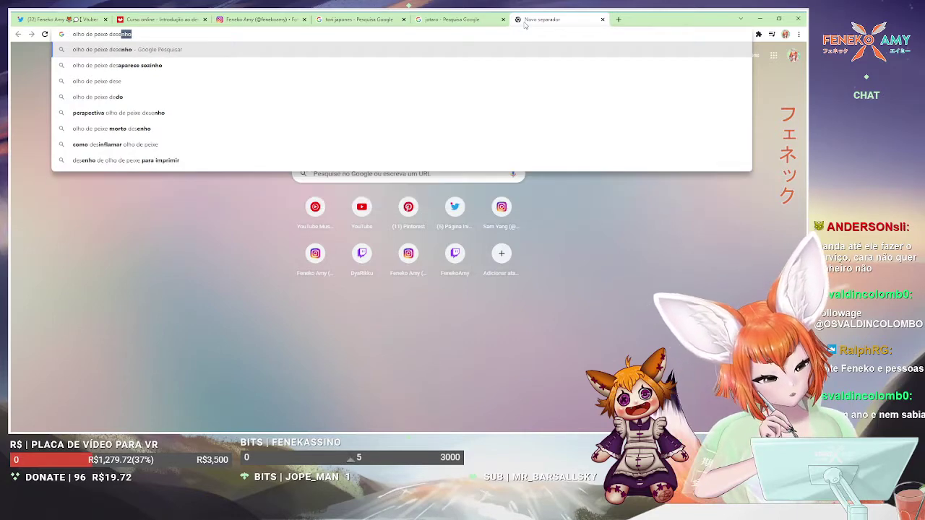
key("Return")
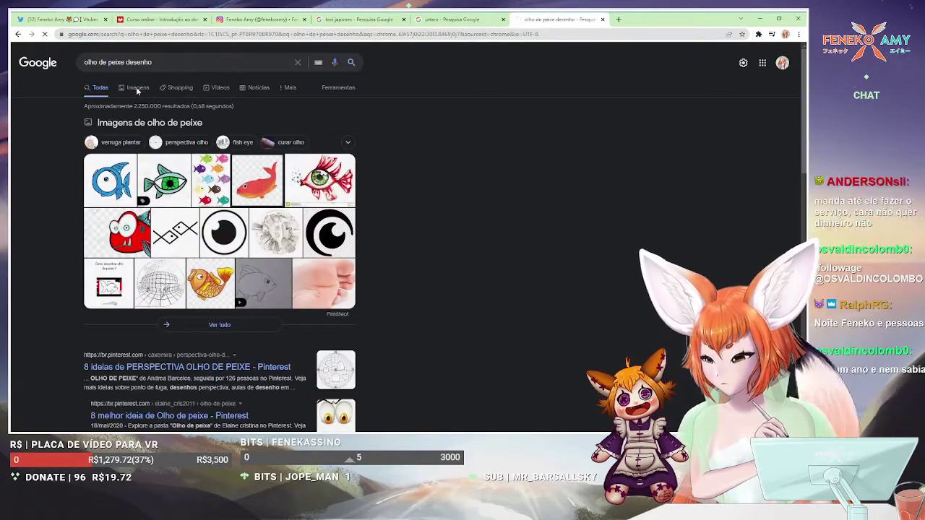
left_click(135, 87)
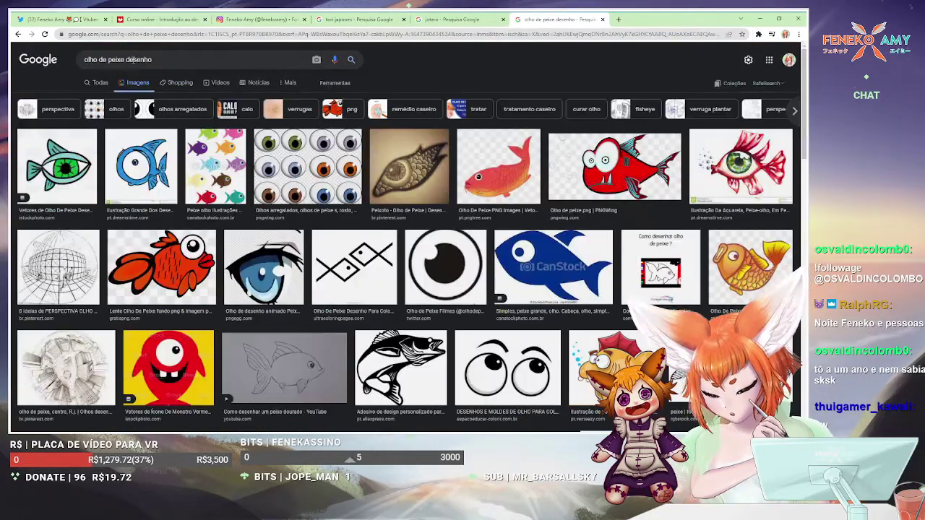
Refine the image search to "angulo olho de peixe desenho" and open the fisheye drawing of a room with table and chairs
left_click(87, 57)
type("ang")
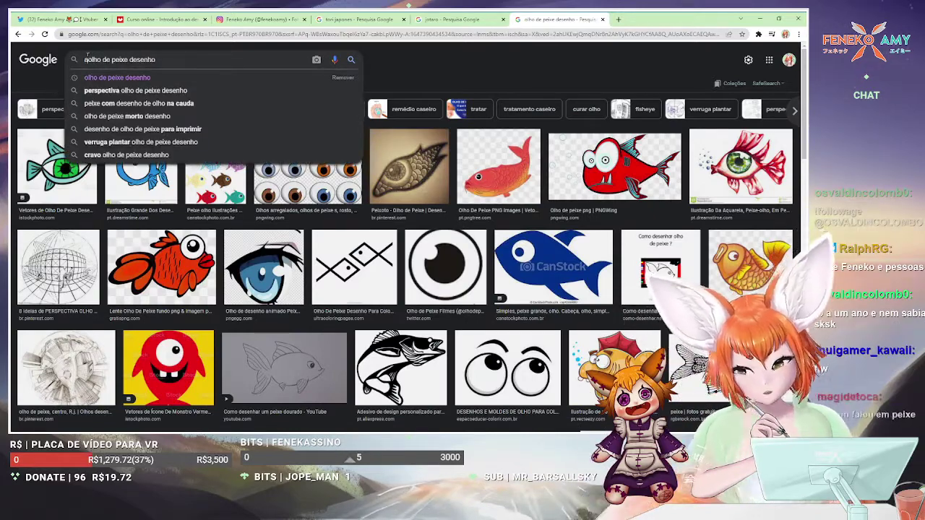
type("ulo")
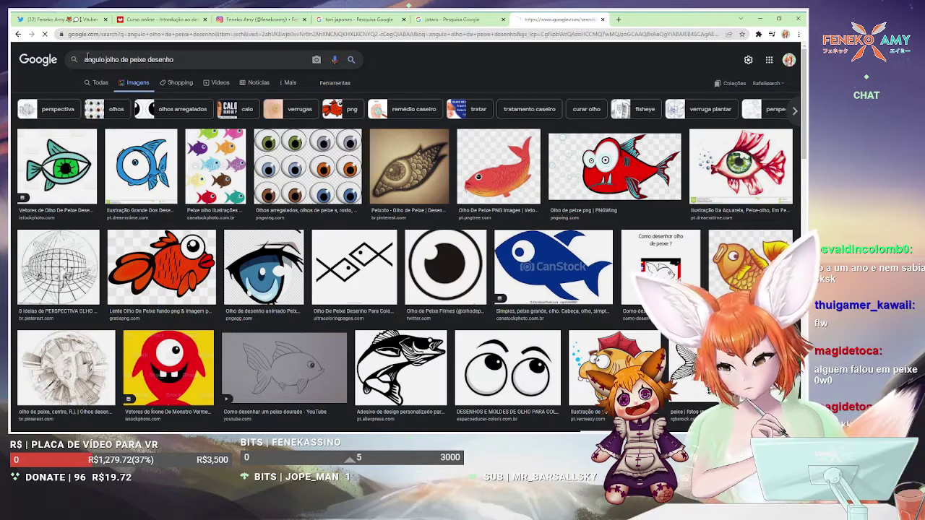
key("Return")
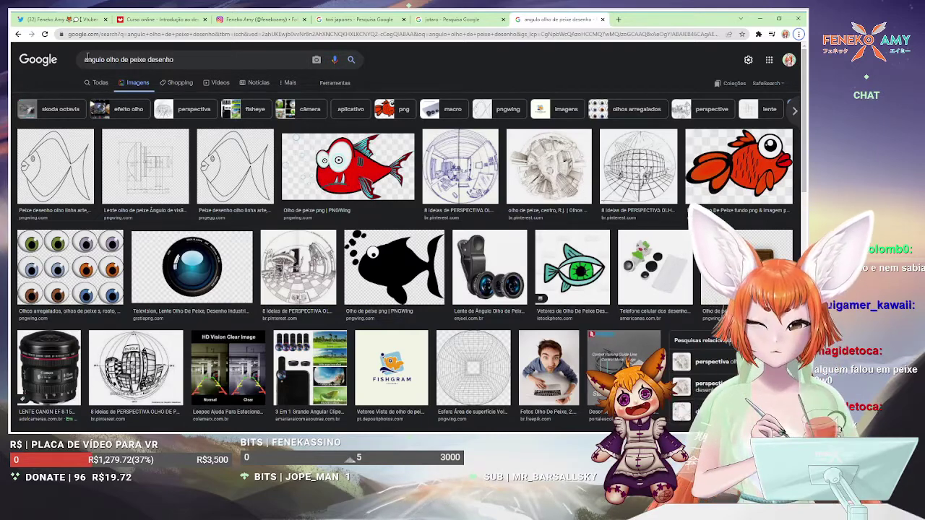
left_click(275, 267)
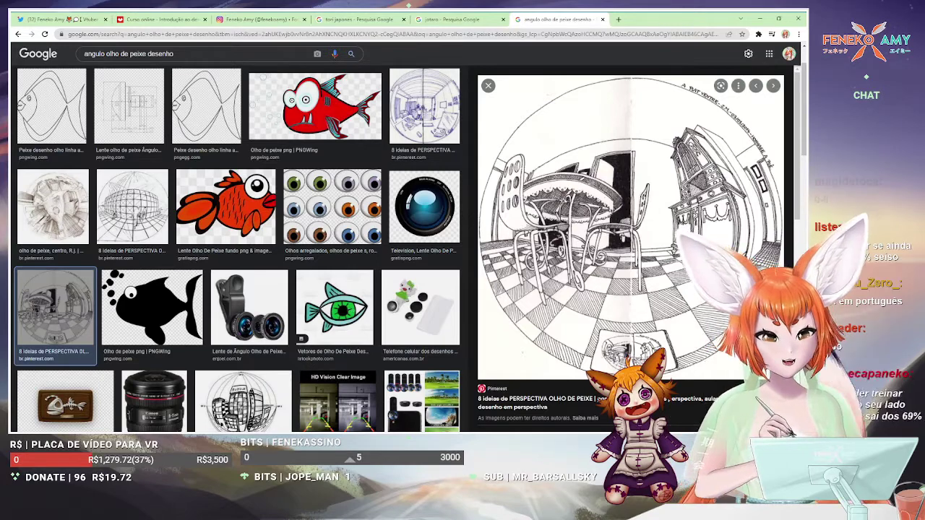
Change the image search to "distorção olho de peixe desenho" and open the spherical perspective grid drawing
scroll(239, 217, "up", 2)
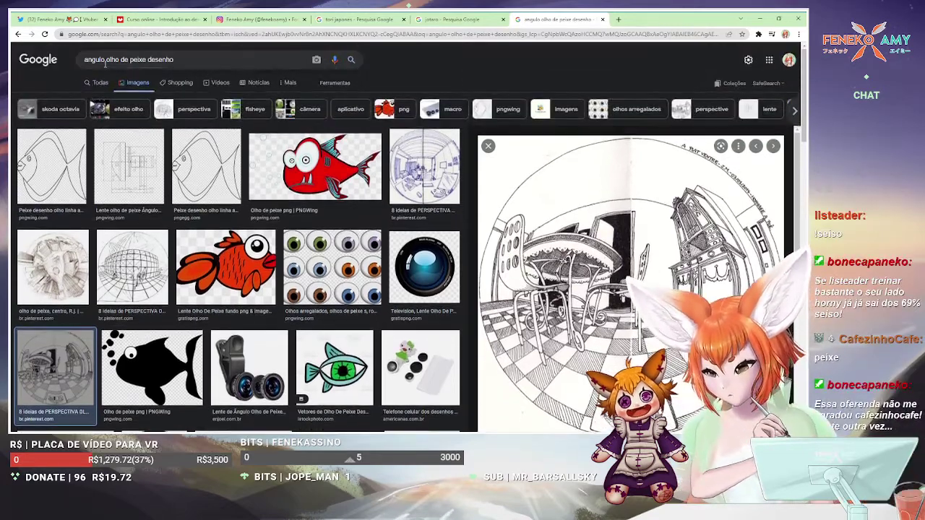
left_click_drag(105, 59, 60, 58)
type("distorção")
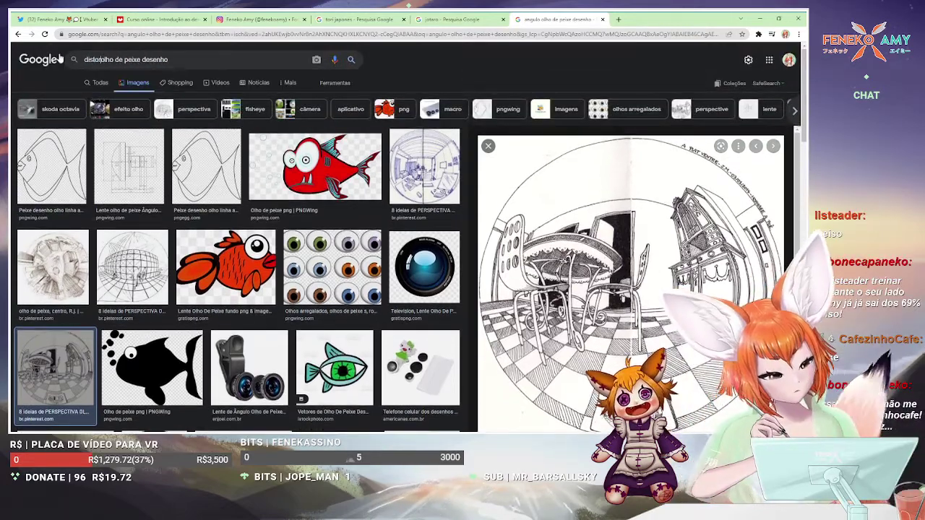
key("Return")
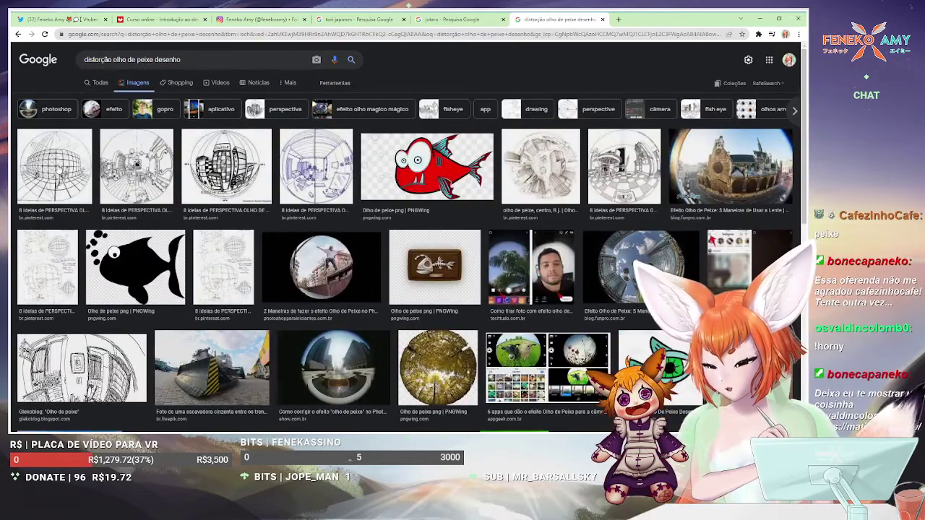
left_click(62, 174)
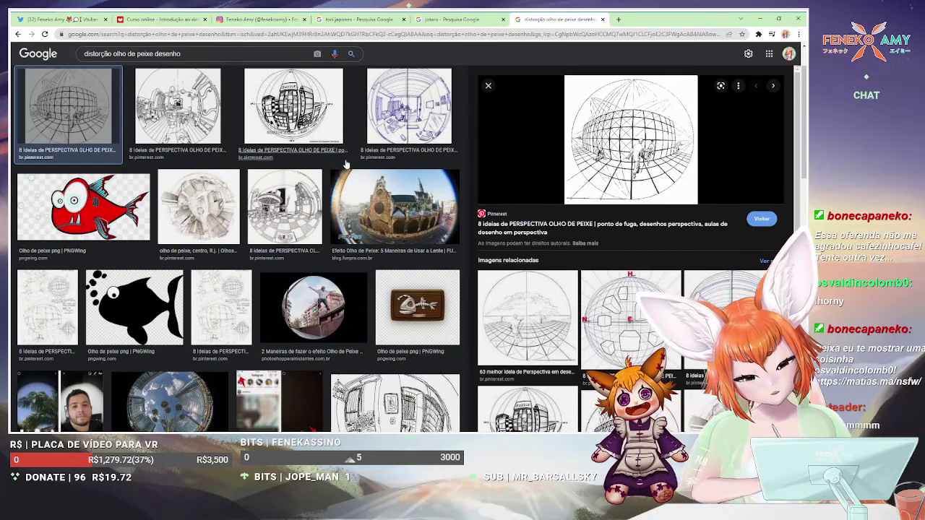
Return to Clip Studio Paint, pick a bright green and draw a vertical guide line down the canvas through the raised foot
left_click(758, 18)
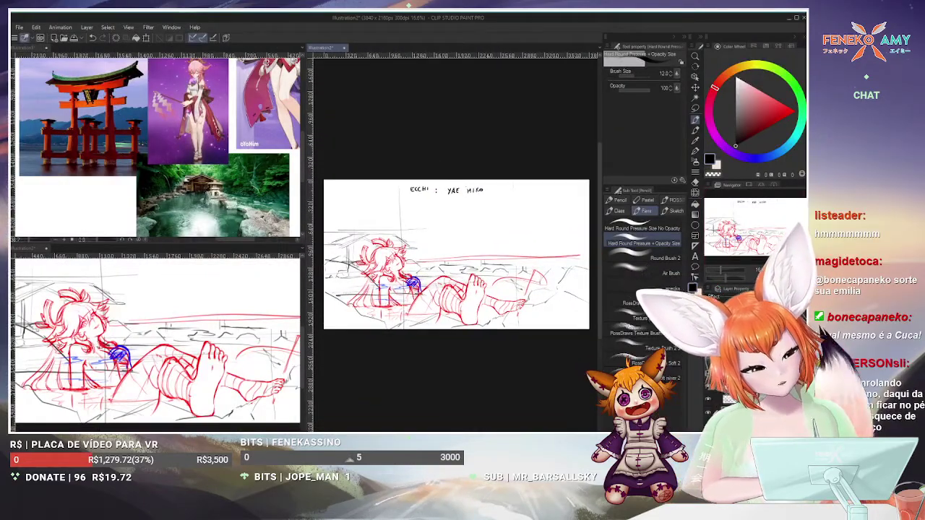
left_click(793, 94)
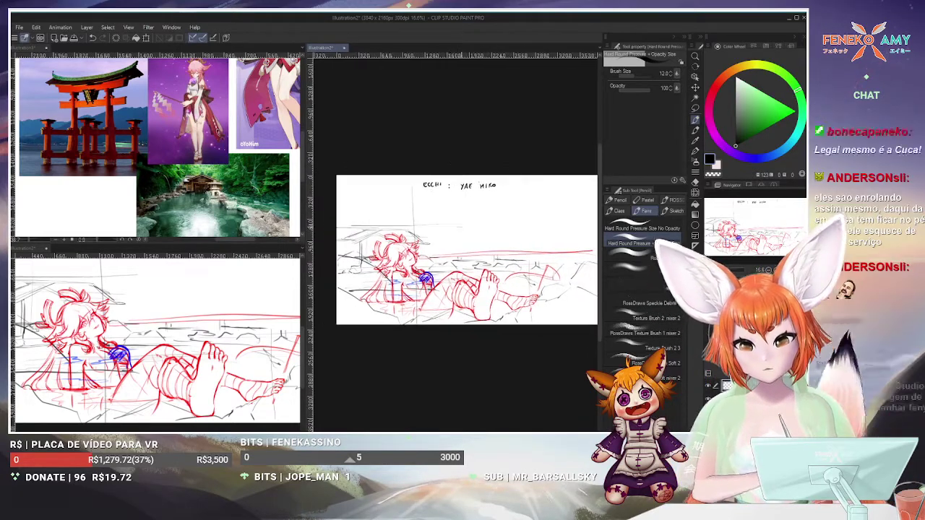
left_click_drag(432, 196, 423, 272)
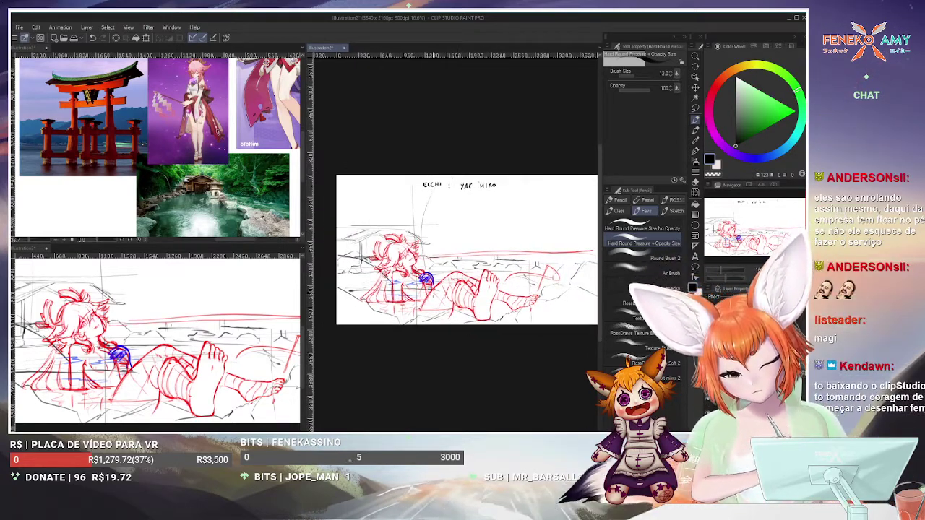
left_click(771, 142)
key("ctrl+z")
left_click_drag(485, 191, 486, 273)
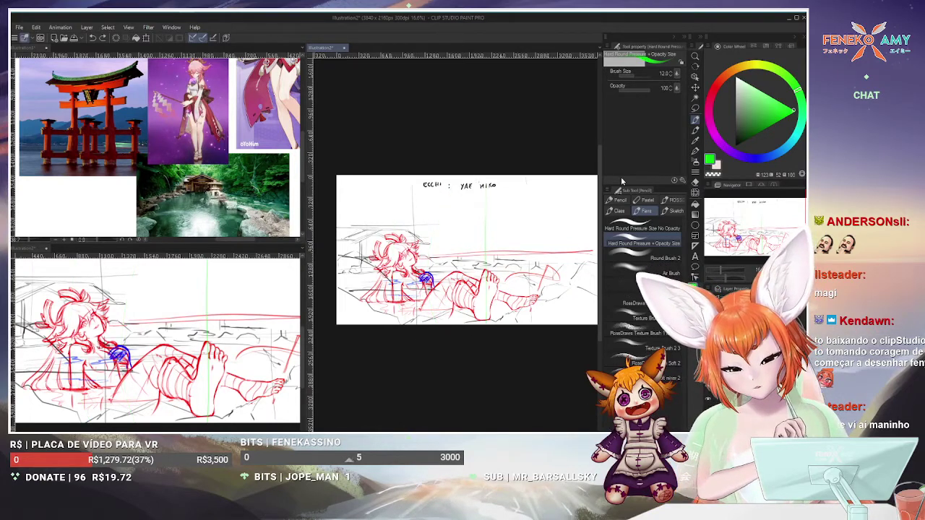
Undo the green vertical guide line and switch the drawing colour back to black
key("ctrl+z")
scroll(399, 291, "up", 2)
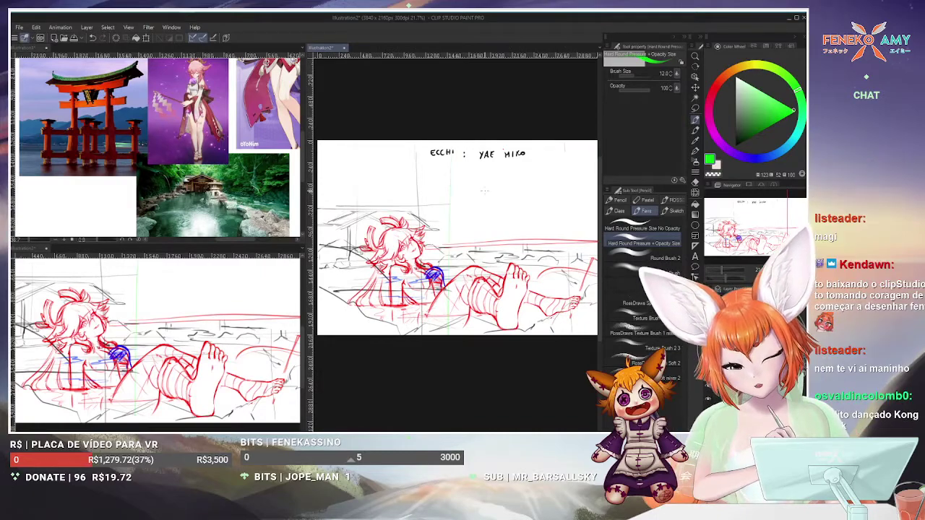
scroll(538, 234, "down", 2)
scroll(539, 234, "up", 1)
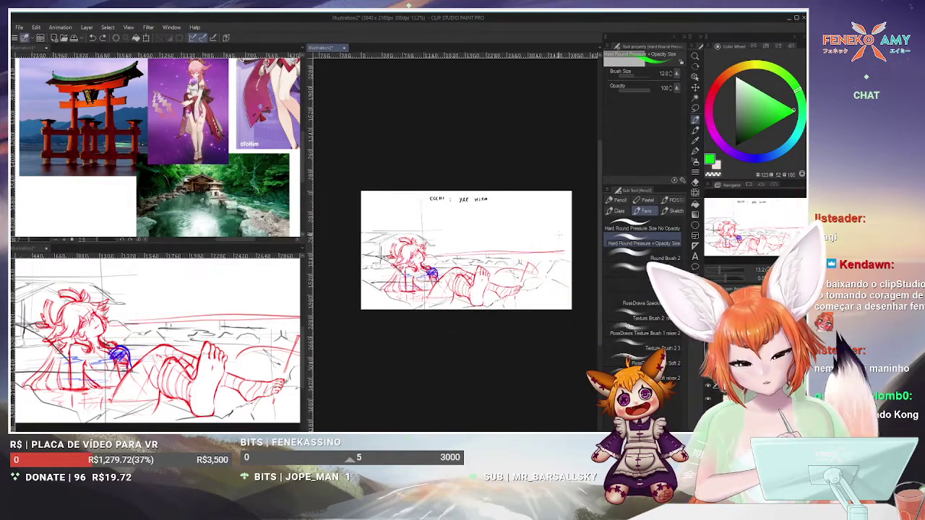
scroll(627, 173, "up", 1)
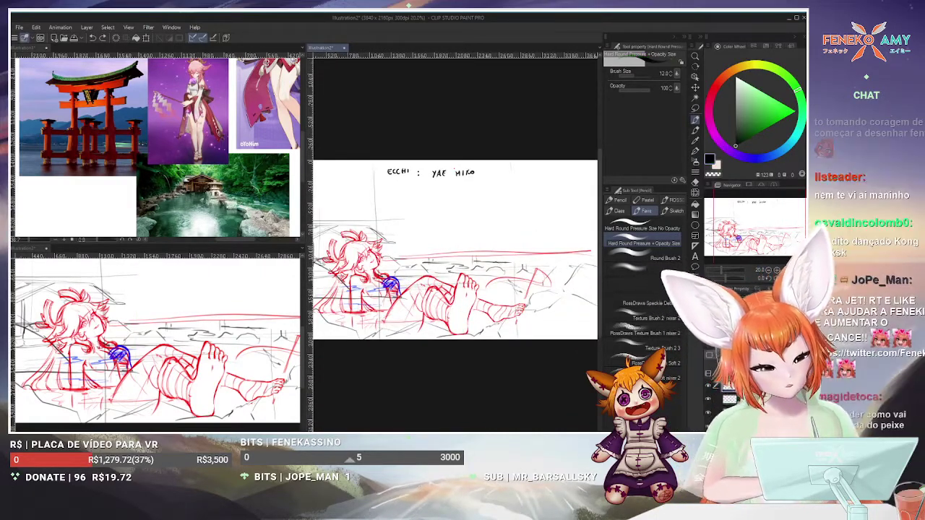
key("Delete")
key("ctrl+z")
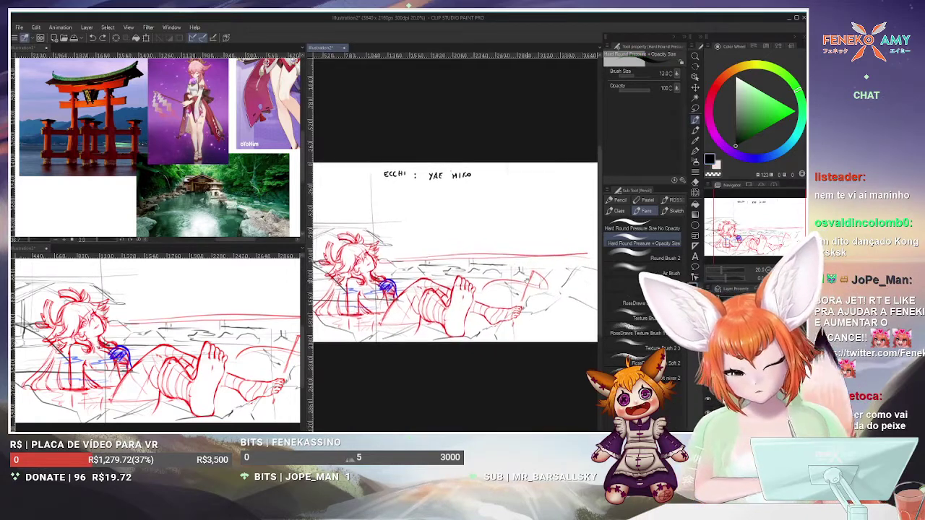
mouse_move(476, 201)
left_mouse_down()
mouse_move(479, 265)
mouse_move(484, 197)
mouse_move(570, 178)
mouse_move(525, 257)
left_mouse_up()
key("ctrl+z")
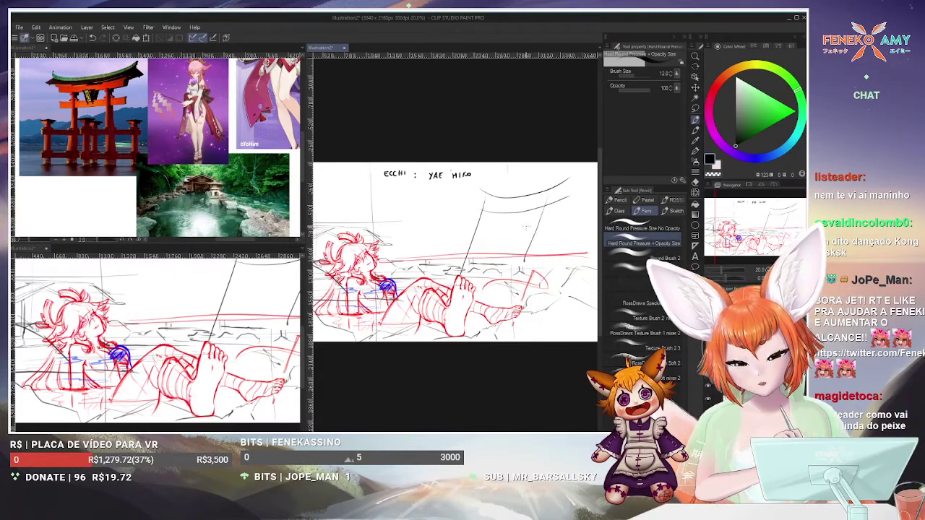
left_click_drag(468, 226, 566, 218)
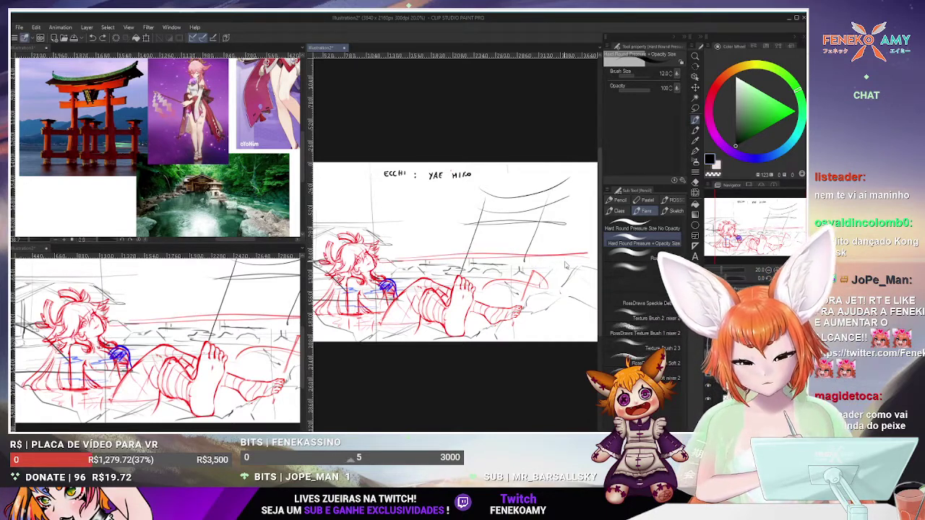
key("ctrl+z")
key("ctrl+z")
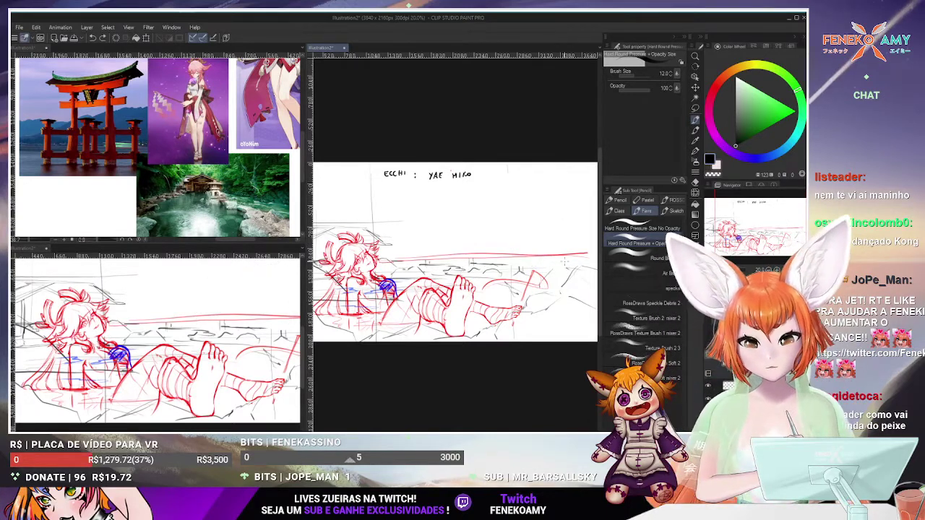
left_click_drag(565, 262, 582, 263)
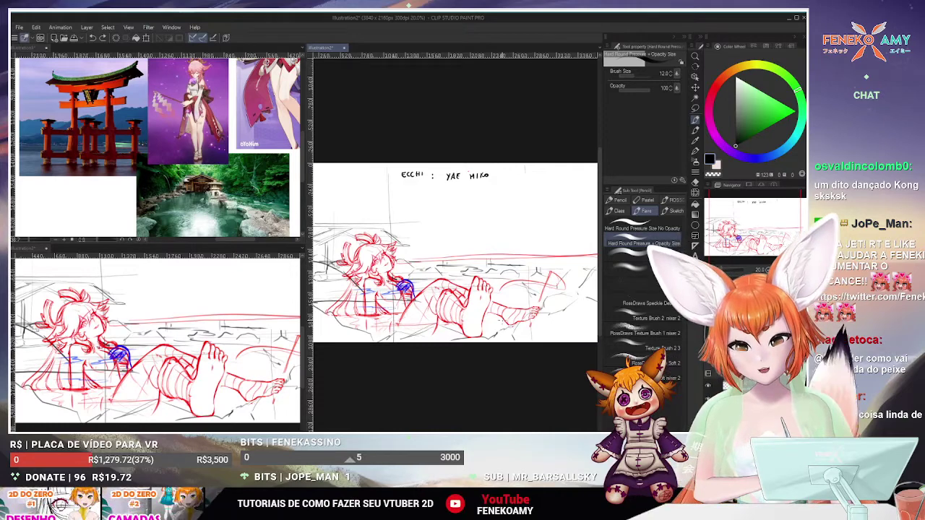
left_click_drag(477, 310, 477, 317)
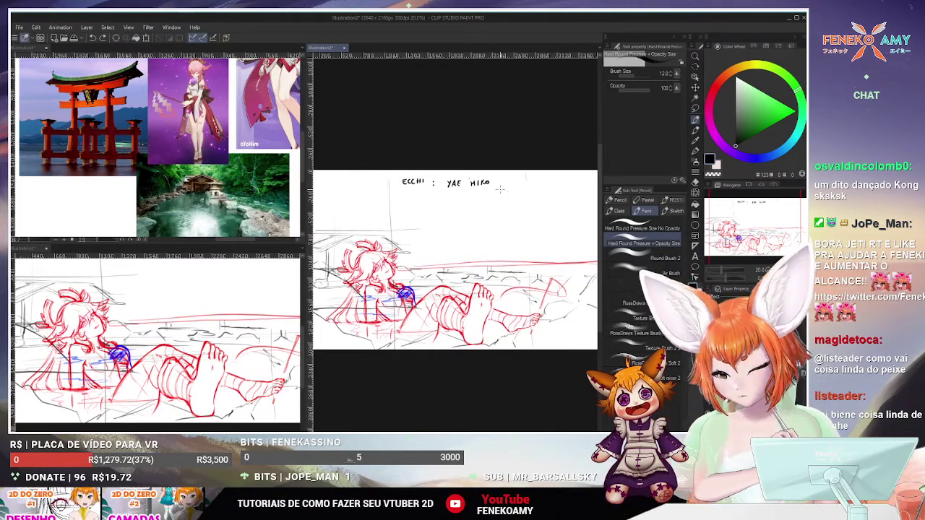
left_click_drag(488, 192, 552, 182)
left_click_drag(570, 233, 539, 248)
key("ctrl+z")
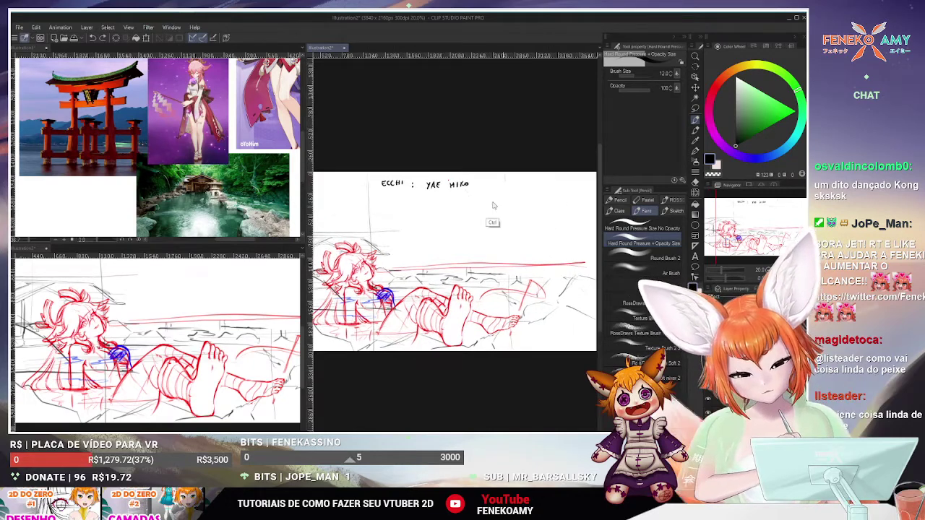
Sketch a torii gate's curved roof with upswept ends beside the title text, a lower beam and one pillar down to the rocks
left_click_drag(475, 193, 552, 188)
left_click_drag(461, 194, 557, 181)
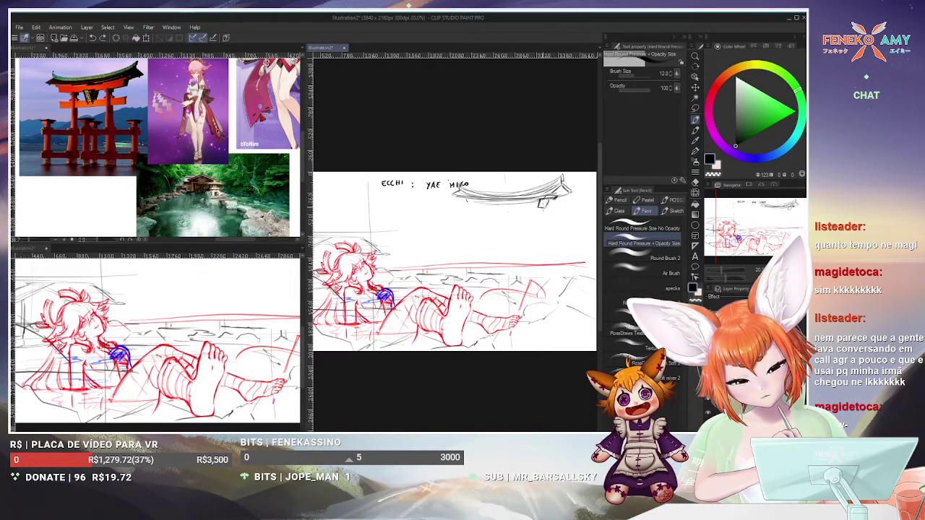
key("ctrl+z")
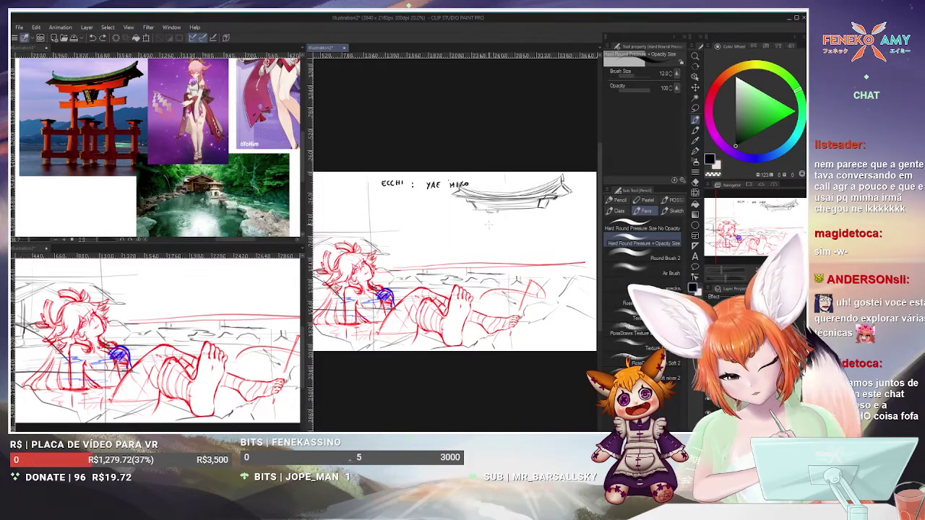
left_click_drag(490, 213, 490, 258)
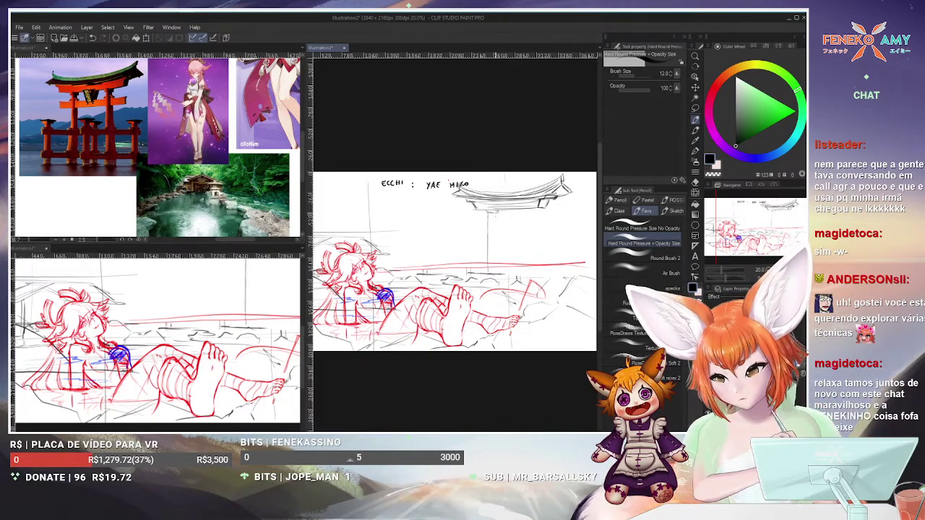
left_click_drag(499, 226, 499, 262)
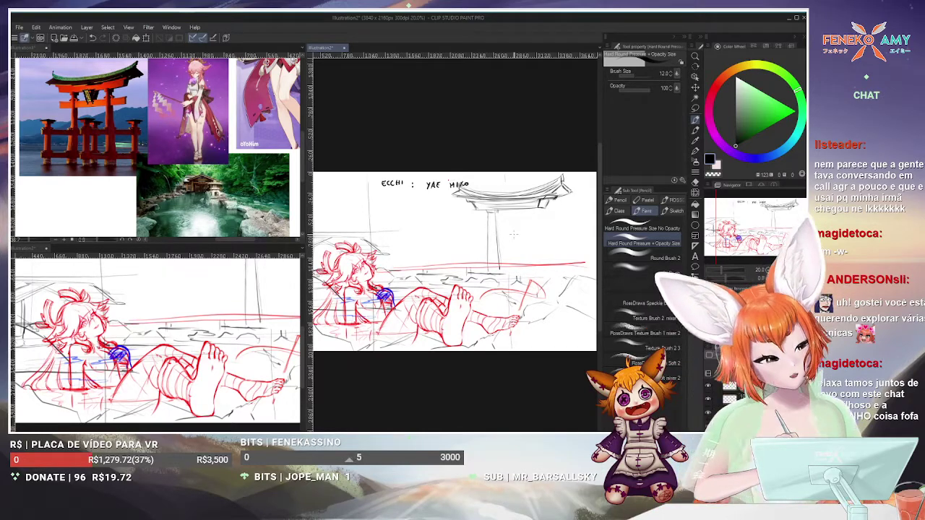
Look over the reference board, then switch to the web browser and search Google Images for "yae miko"
scroll(285, 94, "down", 3)
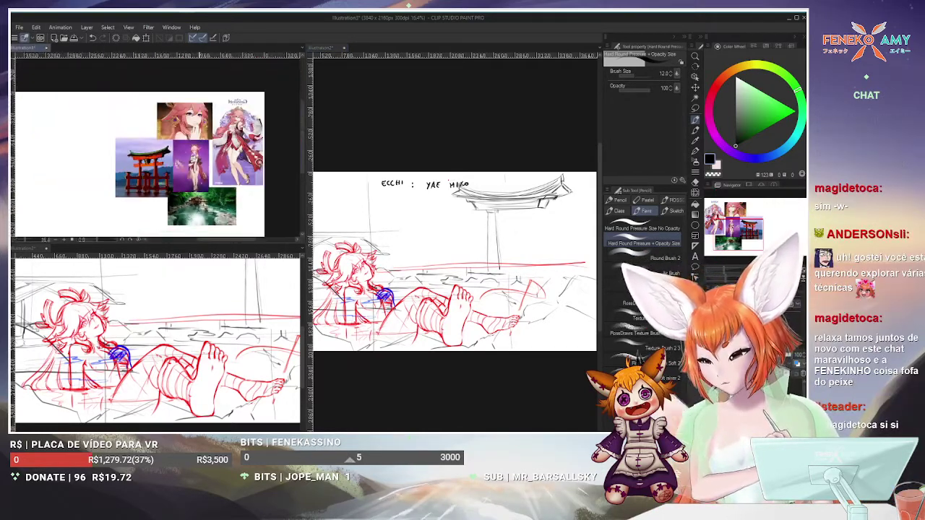
scroll(285, 94, "up", 1)
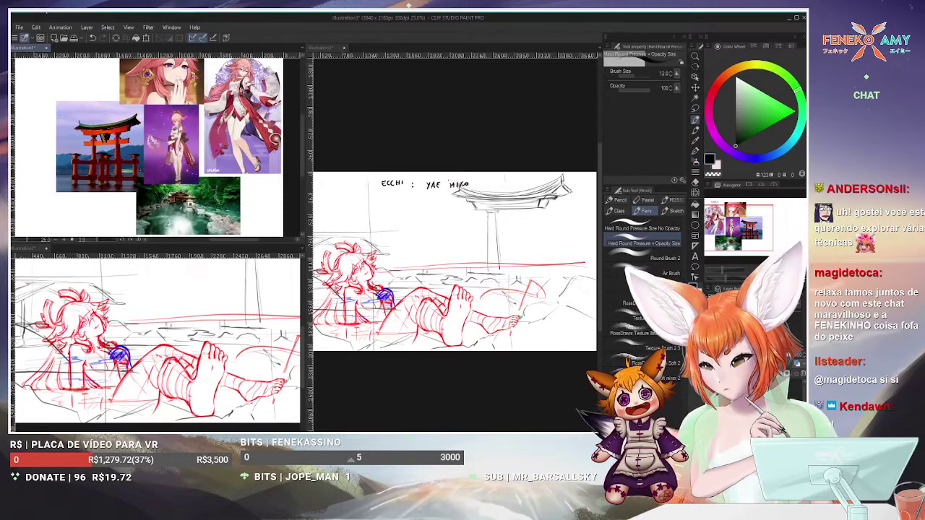
key("alt+Tab")
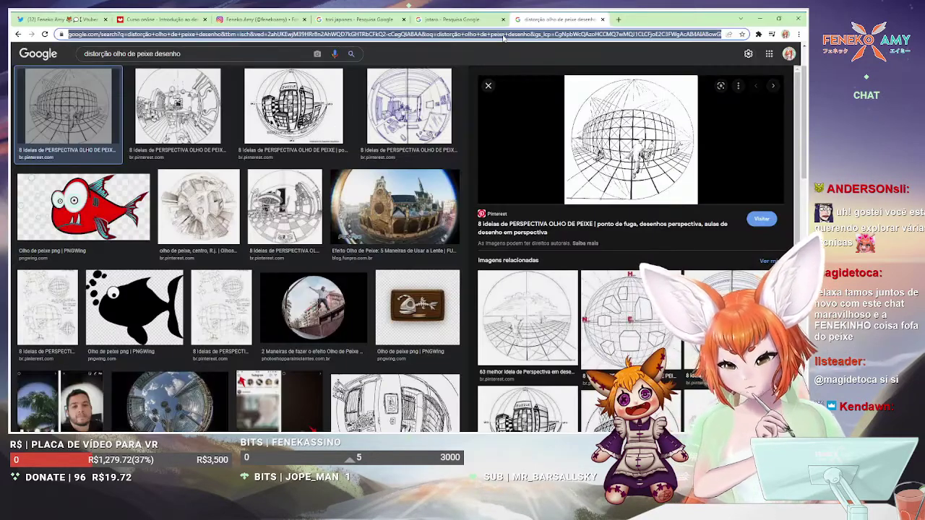
left_click(504, 34)
type("yae miko")
key("Return")
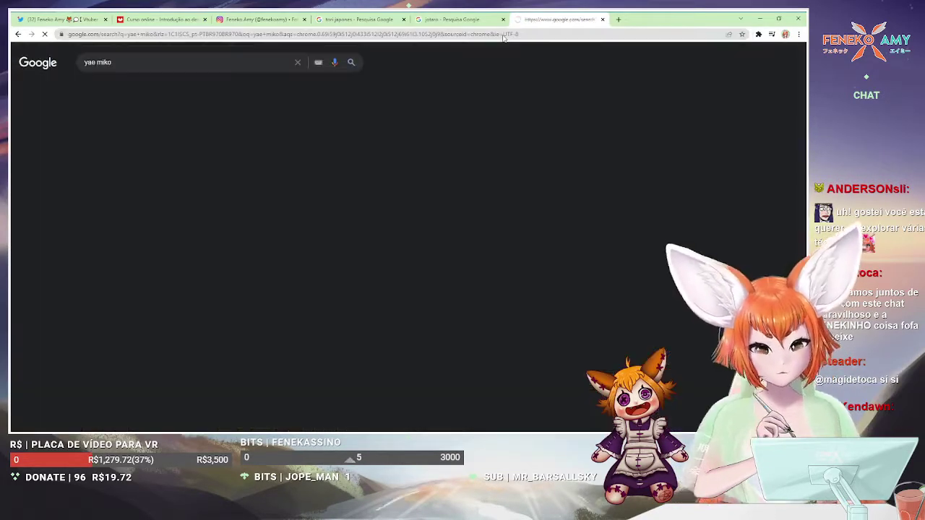
left_click(148, 90)
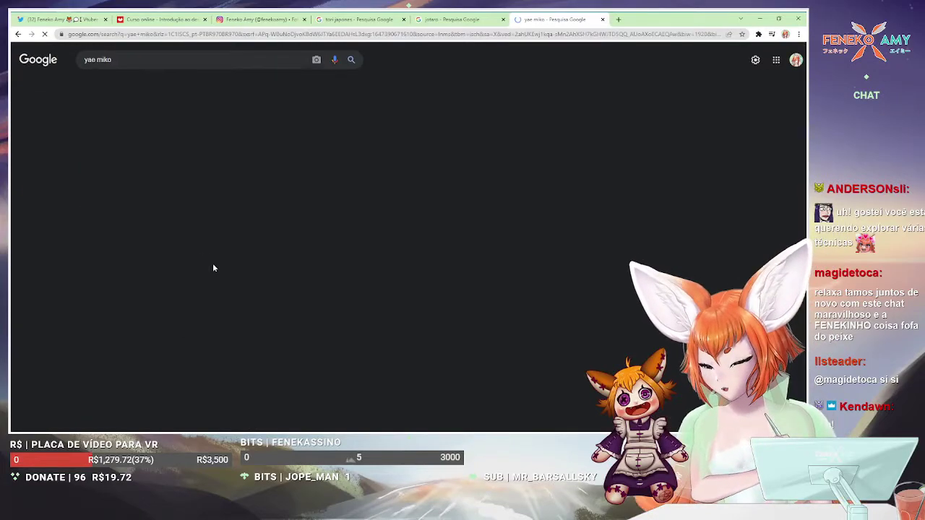
Open the PlayStation Blog image of Yae Miko beside a red torii gate and copy it
left_click(230, 248)
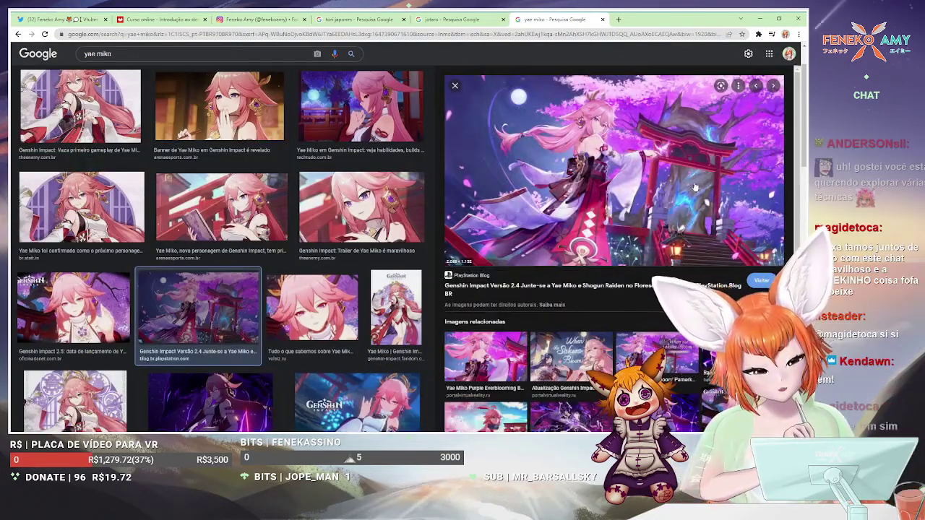
right_click(646, 176)
left_click(678, 269)
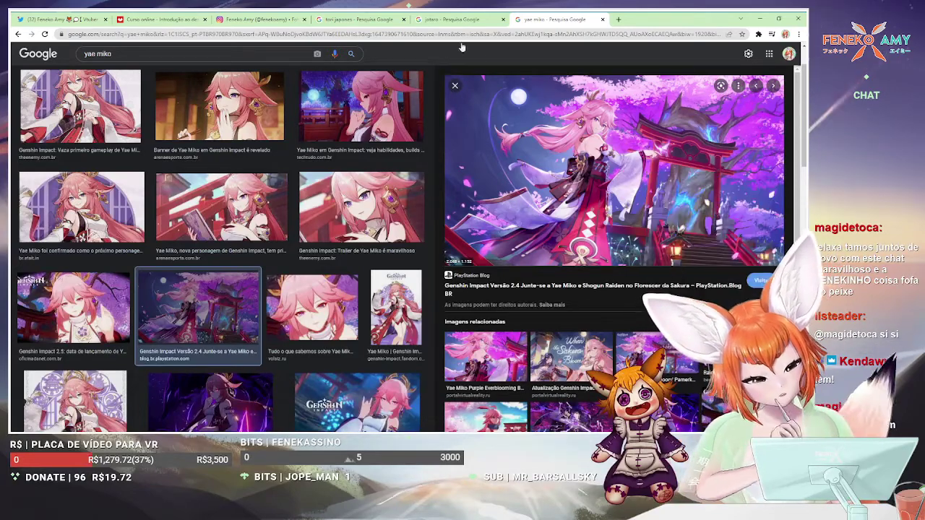
Return to Clip Studio Paint, paste the copied image into the reference board and move it over the torii photo
key("alt+Tab")
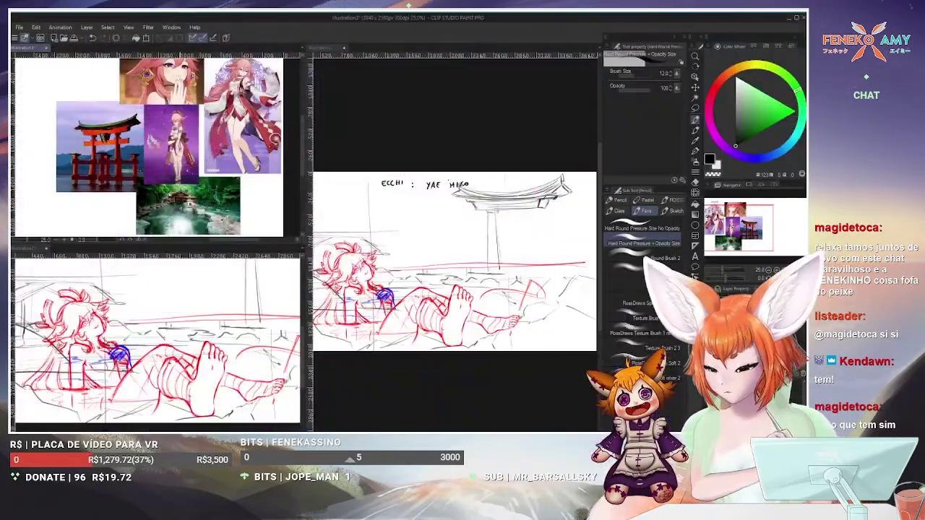
key("ctrl+v")
key("k")
mouse_move(94, 123)
left_mouse_down()
mouse_move(67, 144)
mouse_move(54, 138)
left_mouse_up()
scroll(157, 153, "up", 4)
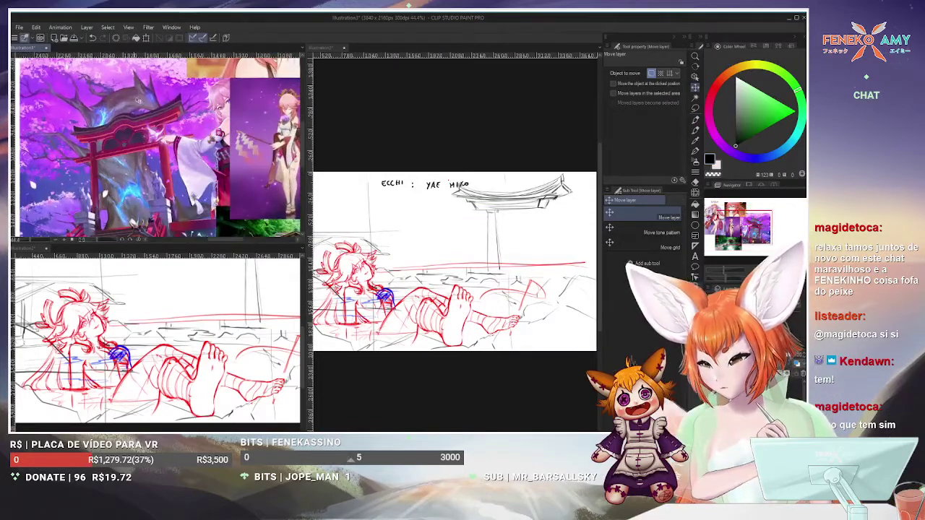
Erase the sketched torii pillar and the lower beam lines beneath the curved roof
left_click(533, 91)
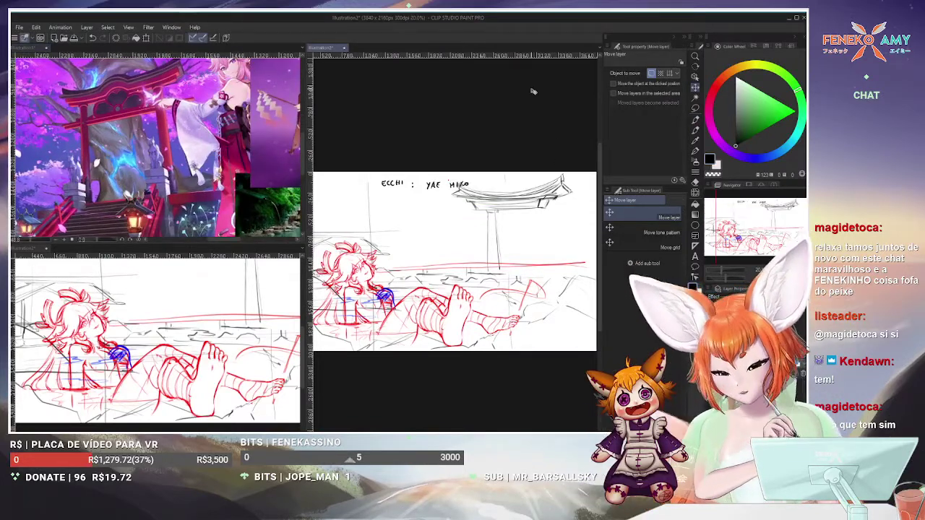
left_click(665, 214)
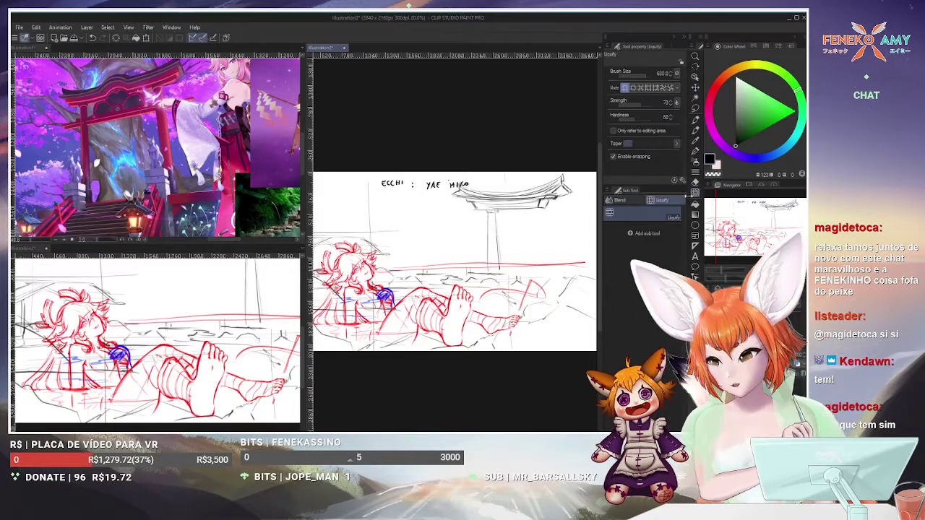
mouse_move(492, 202)
left_mouse_down()
mouse_move(506, 231)
mouse_move(499, 239)
mouse_move(506, 235)
left_mouse_up()
left_click(695, 183)
key("ctrl+z")
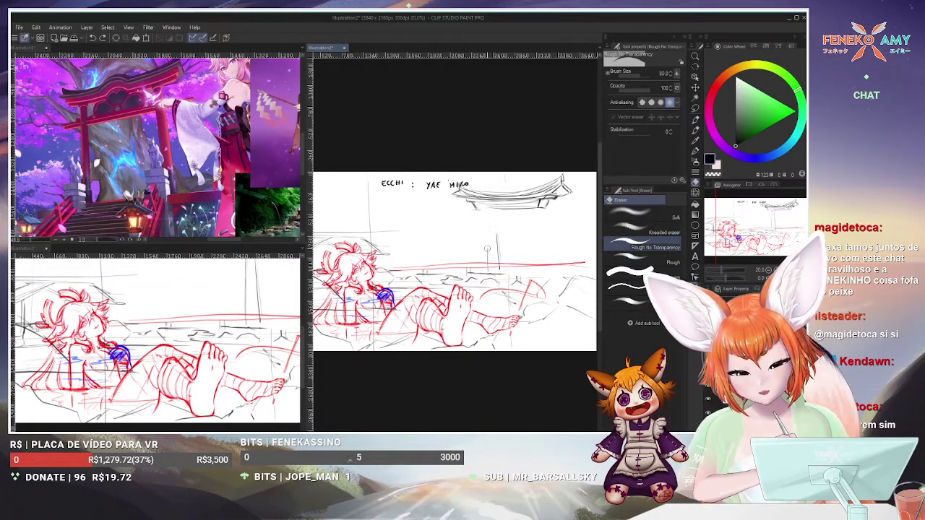
left_click_drag(494, 242, 495, 267)
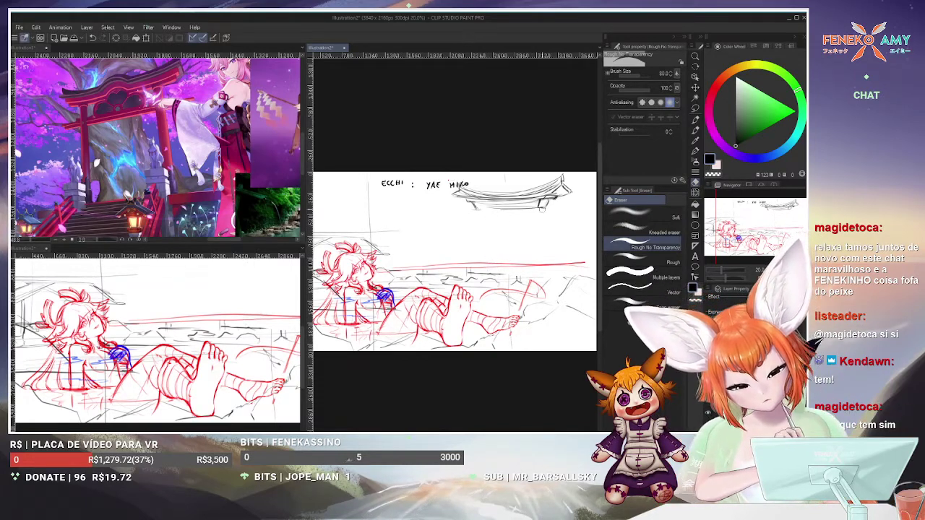
left_click_drag(465, 212, 506, 207)
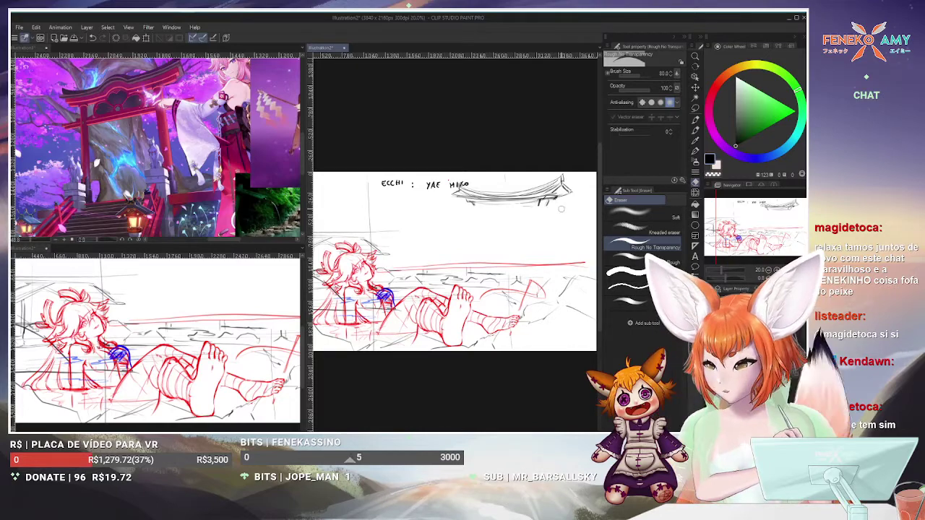
left_click_drag(521, 206, 547, 226)
Pencil in the torii's roof-end details, an arched centre ornament and a curved decoration below the roof, following the pasted reference
key("p")
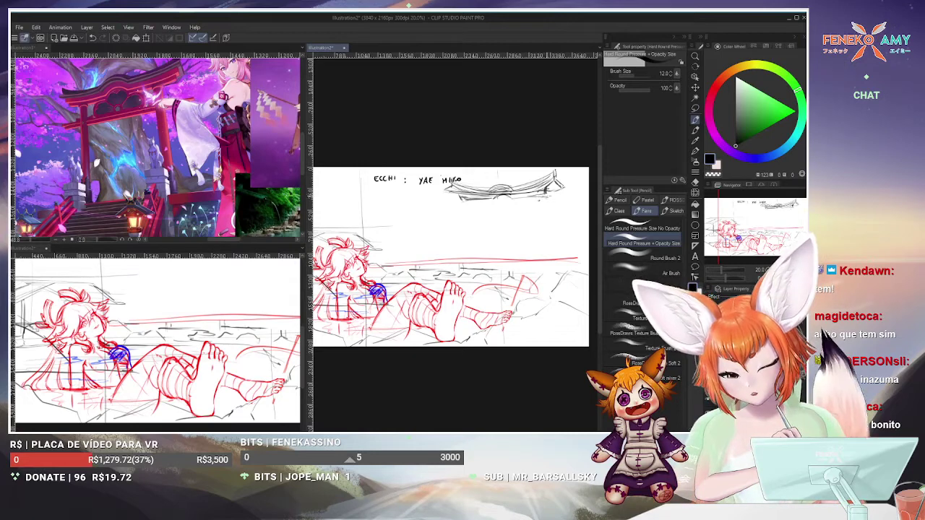
left_click_drag(543, 192, 550, 198)
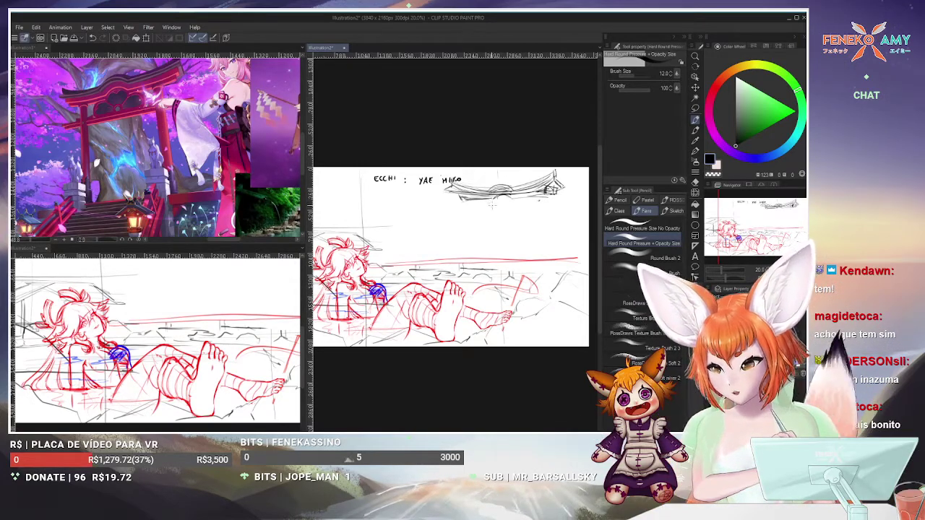
mouse_move(475, 214)
left_mouse_down()
mouse_move(523, 202)
mouse_move(529, 209)
left_mouse_up()
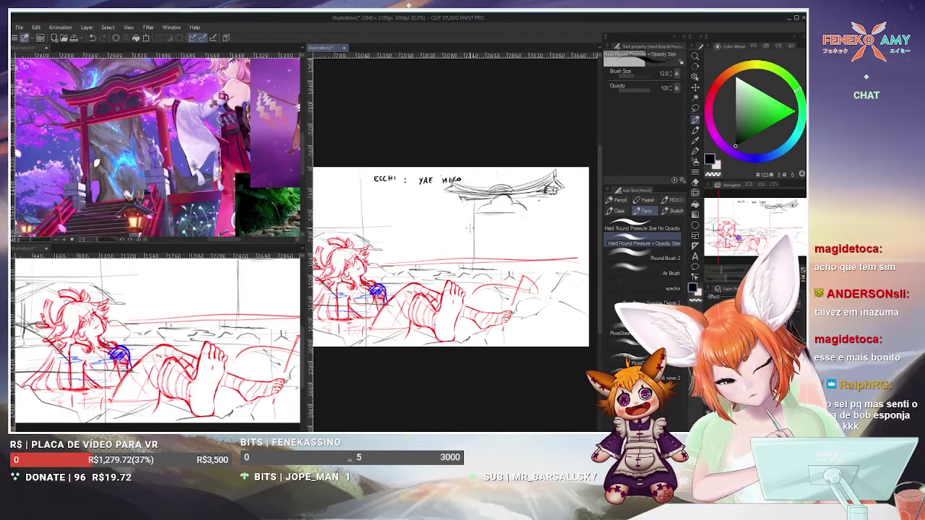
Sketch the torii's two pillars down to the rocks and a wide double crossbeam under the curved decoration
left_click_drag(466, 217, 468, 272)
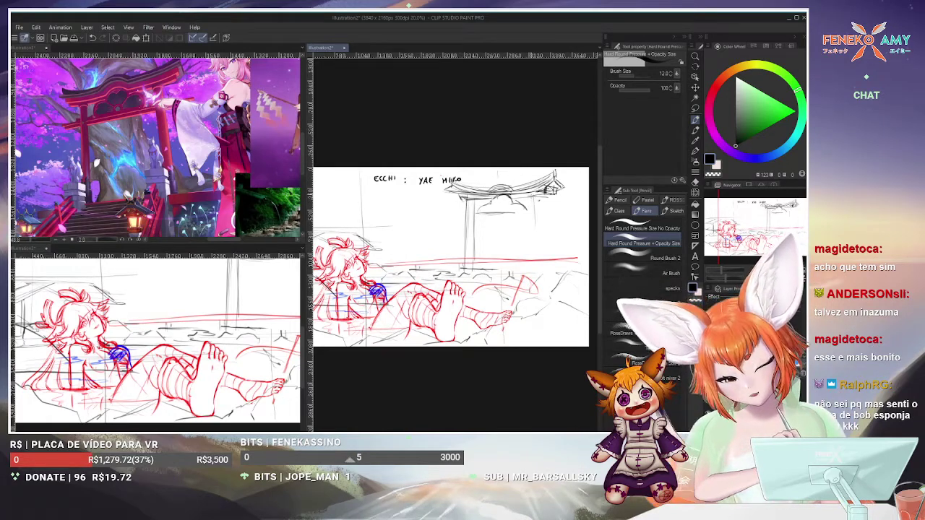
left_click_drag(535, 213, 535, 273)
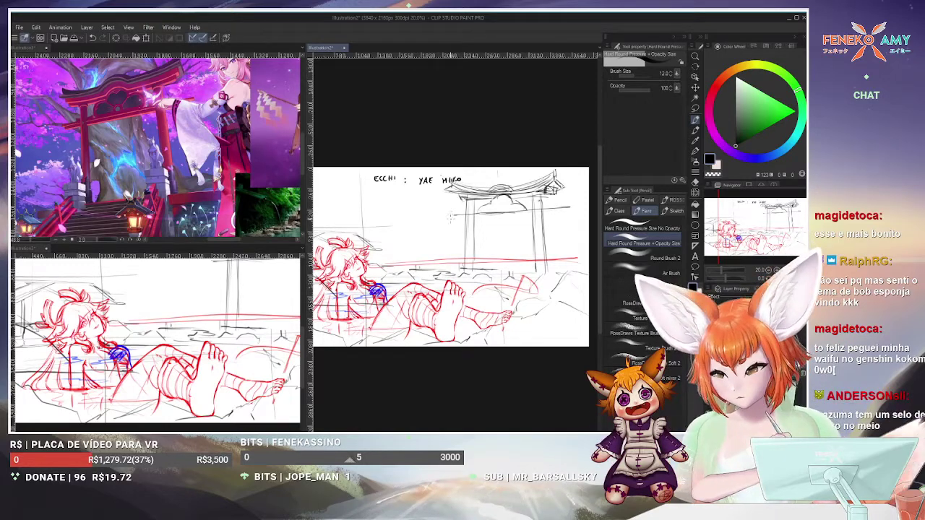
left_click_drag(448, 216, 451, 216)
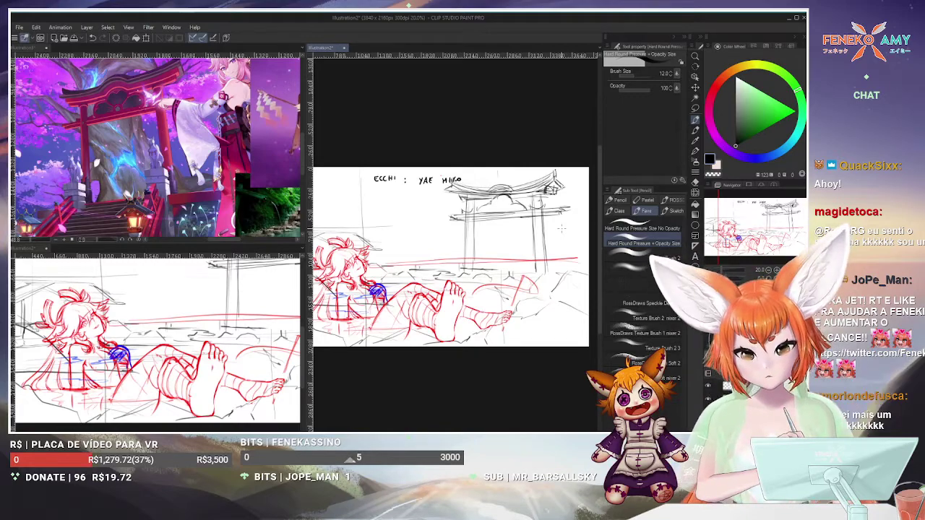
Pencil a small shape at the foot of the torii's left pillar, just above the rocks
left_click(696, 183)
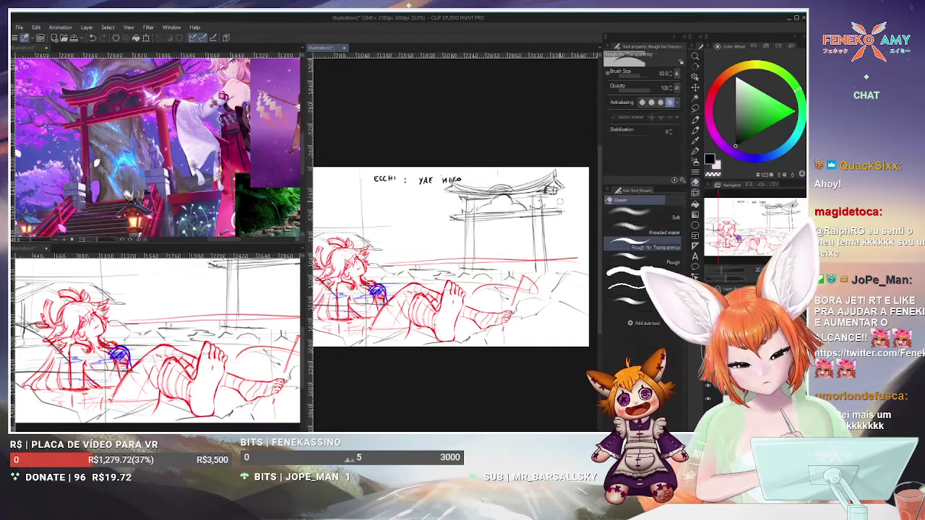
left_click(696, 120)
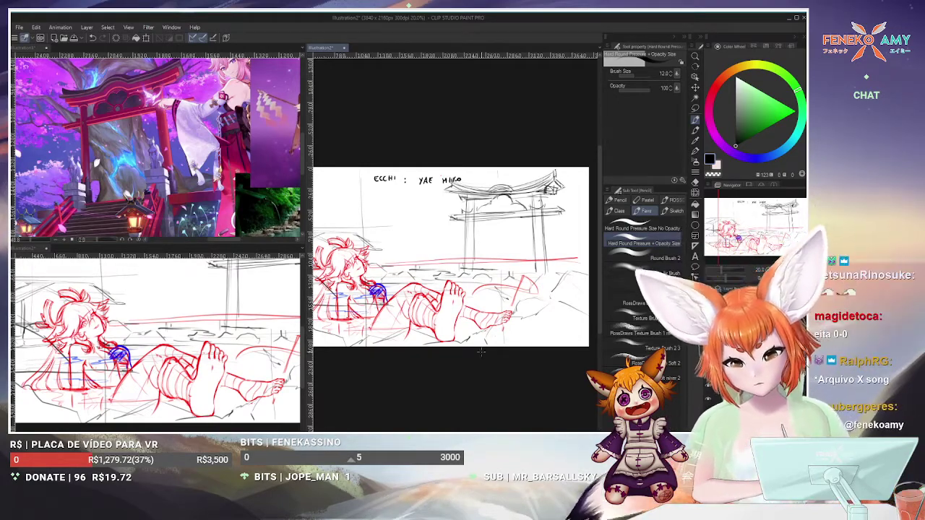
scroll(455, 256, "left", 2)
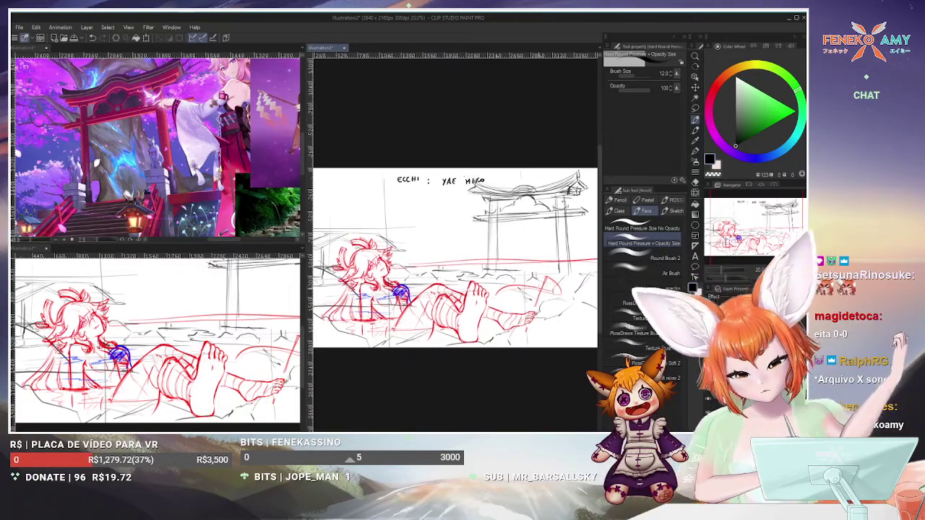
scroll(456, 257, "down", 1)
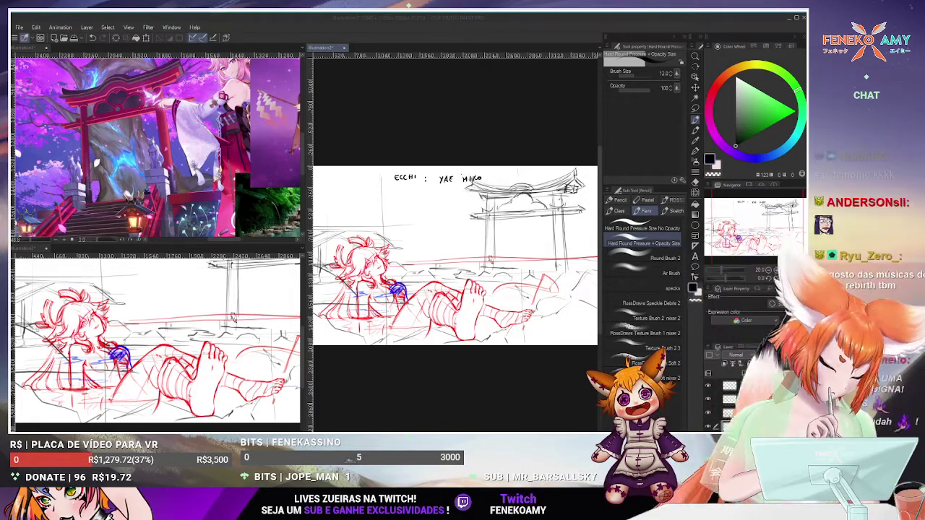
left_click(511, 120)
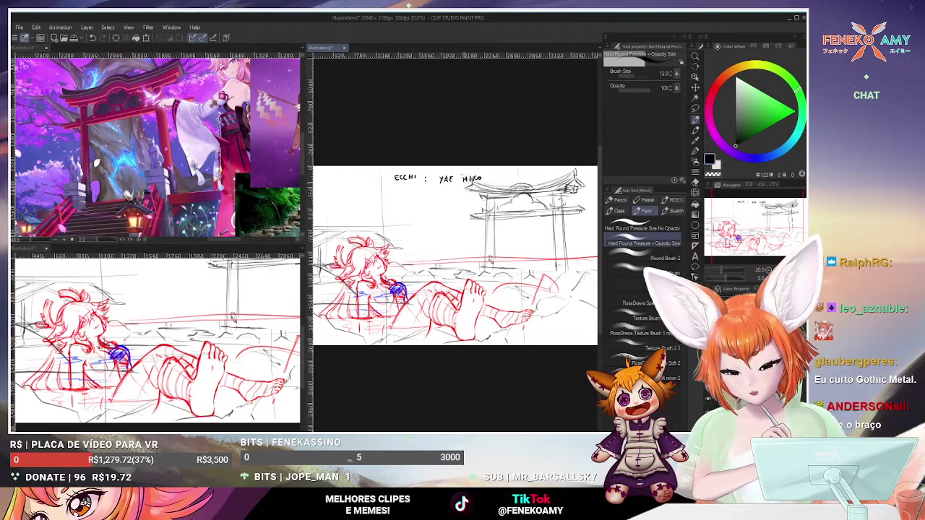
Try circling the torii's roof and crossbeams with a large rough ellipse
scroll(475, 141, "down", 1)
scroll(475, 141, "up", 2)
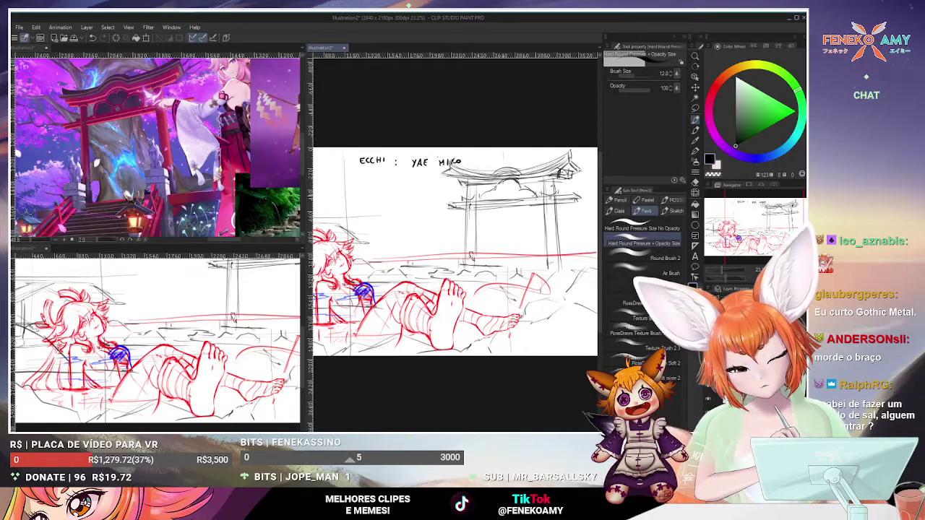
scroll(580, 246, "down", 2)
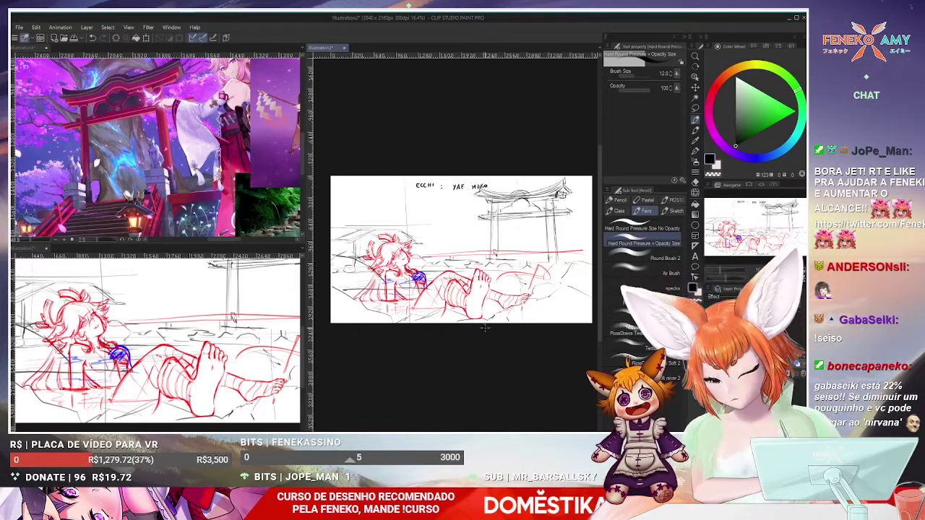
left_click_drag(461, 250, 456, 257)
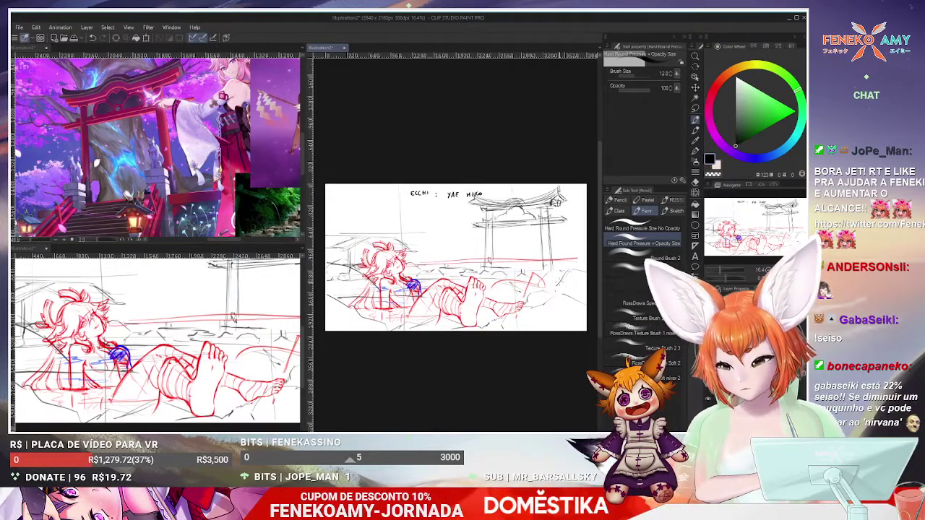
left_click_drag(473, 217, 557, 233)
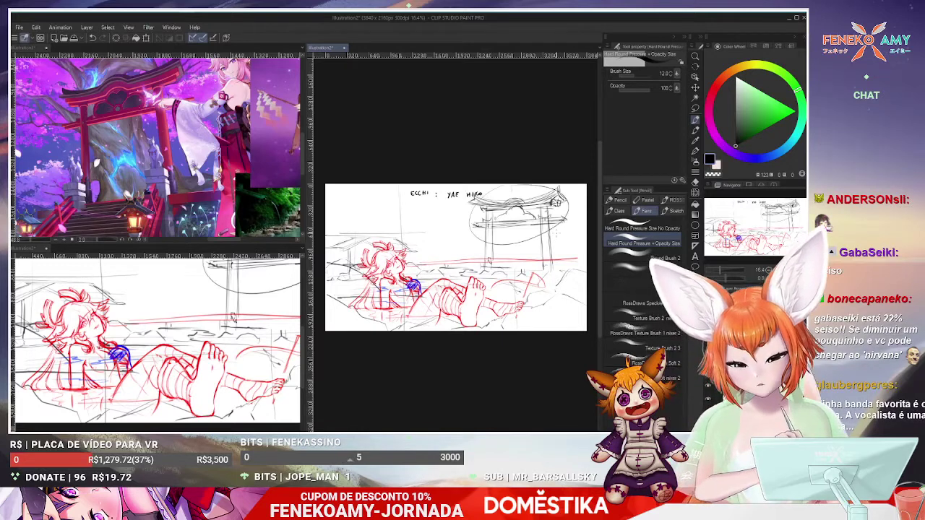
key("ctrl+z")
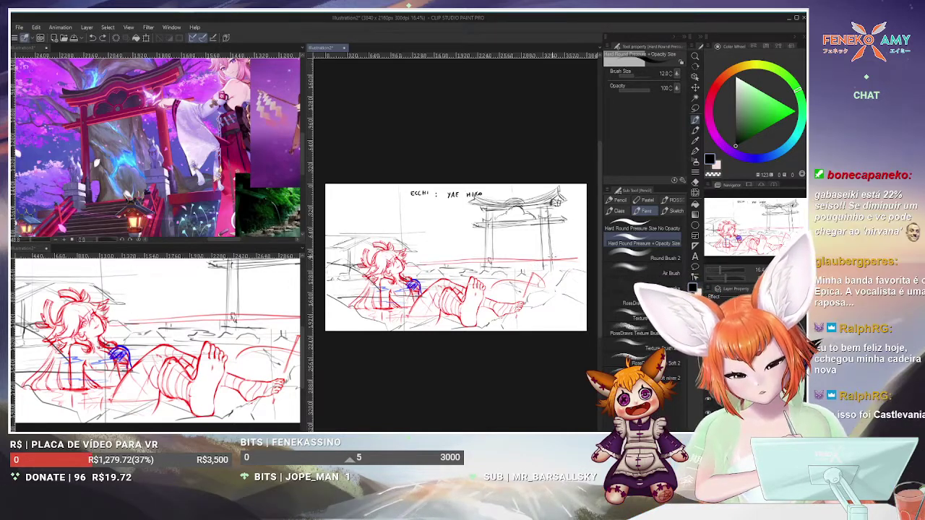
Sketch a small upright statue beside each of the torii's pillars, above the rocks, cleaning up the lines
left_click_drag(232, 318, 238, 321)
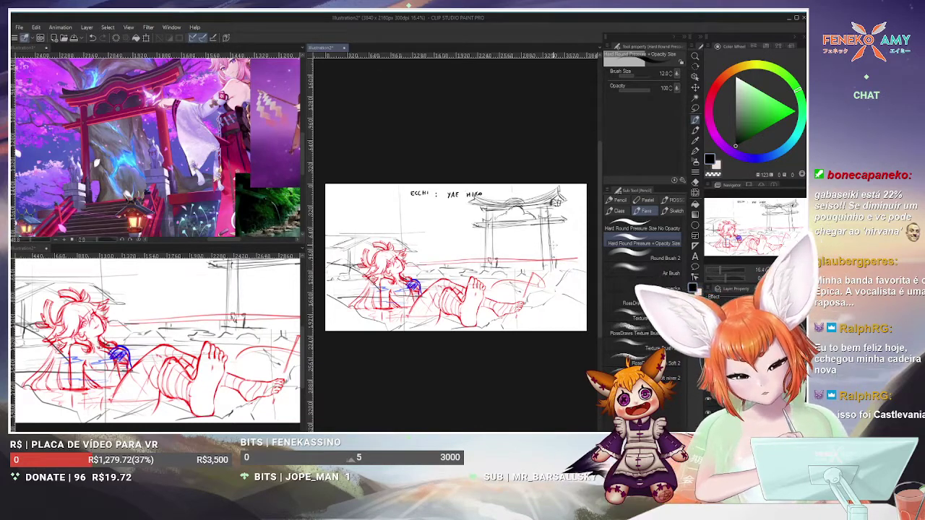
left_click_drag(554, 241, 555, 250)
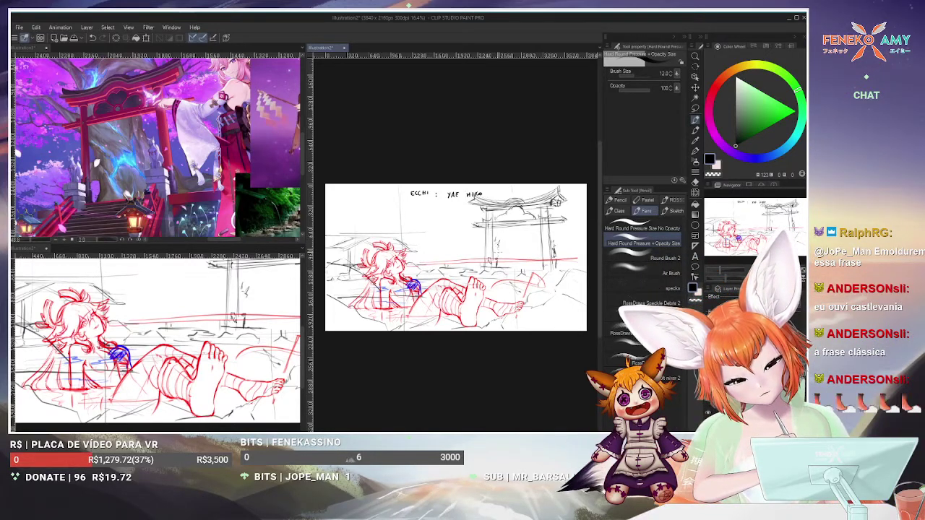
key("e")
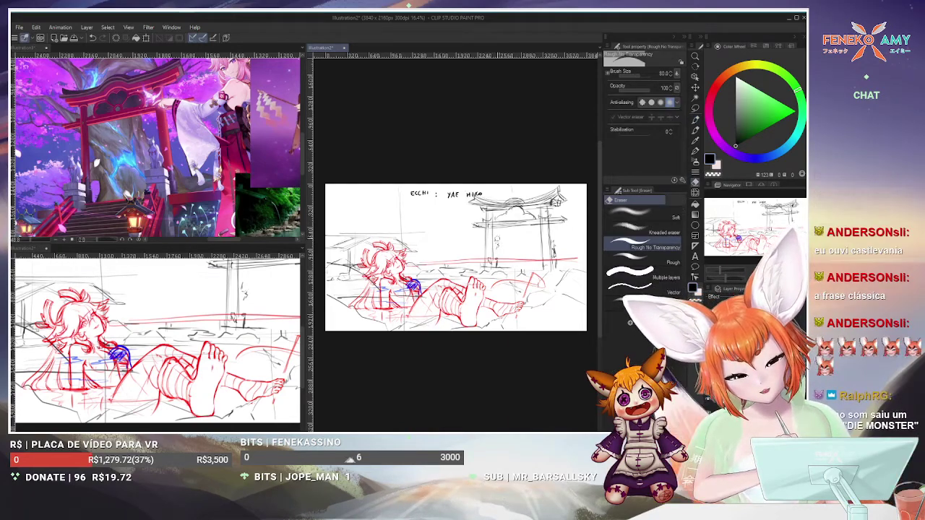
key("p")
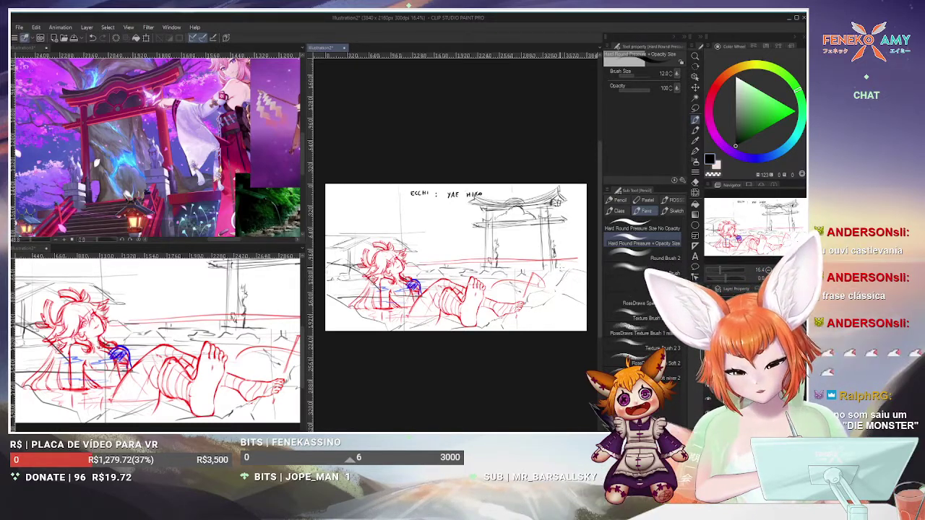
Lasso the small statues beside the torii's pillars, move them lower toward the rocks and clear the selection
key("m")
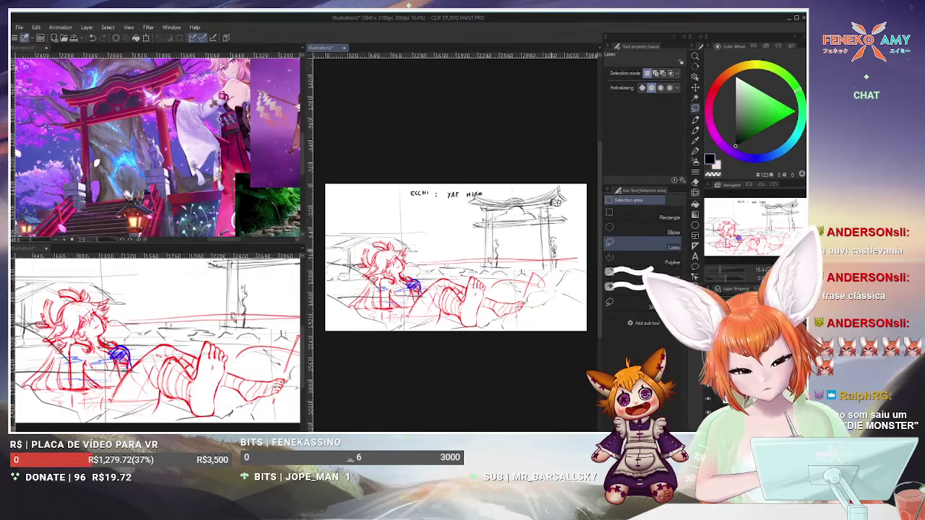
left_click_drag(576, 210, 578, 211)
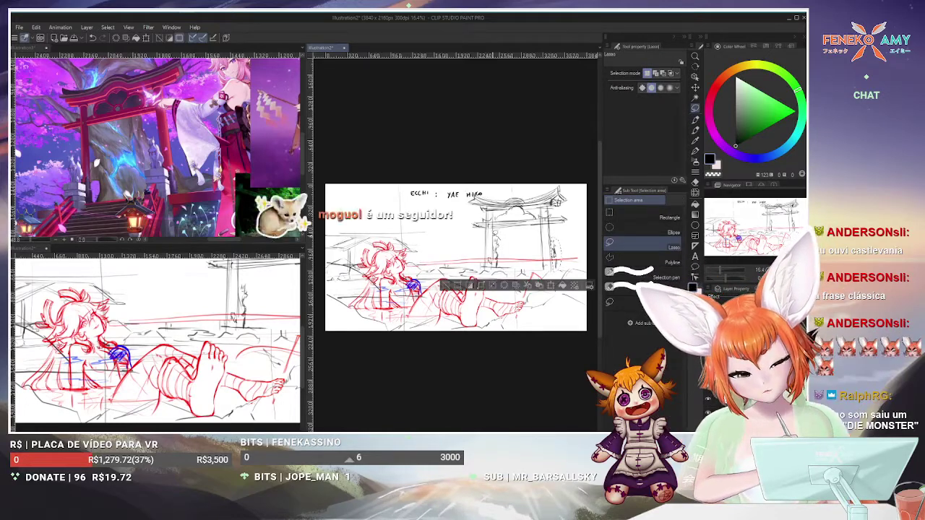
left_click_drag(502, 237, 565, 230)
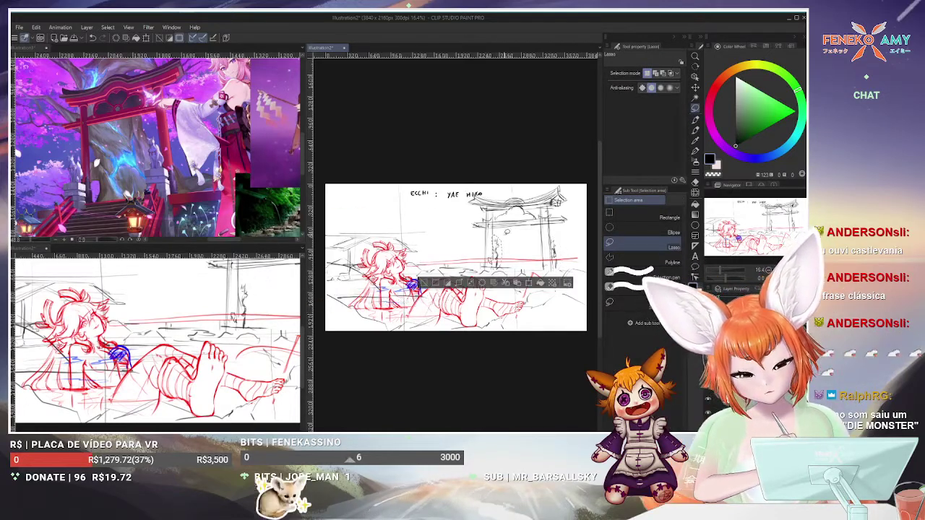
key("ctrl+d")
mouse_move(505, 239)
left_mouse_down()
mouse_move(562, 259)
mouse_move(572, 233)
left_mouse_up()
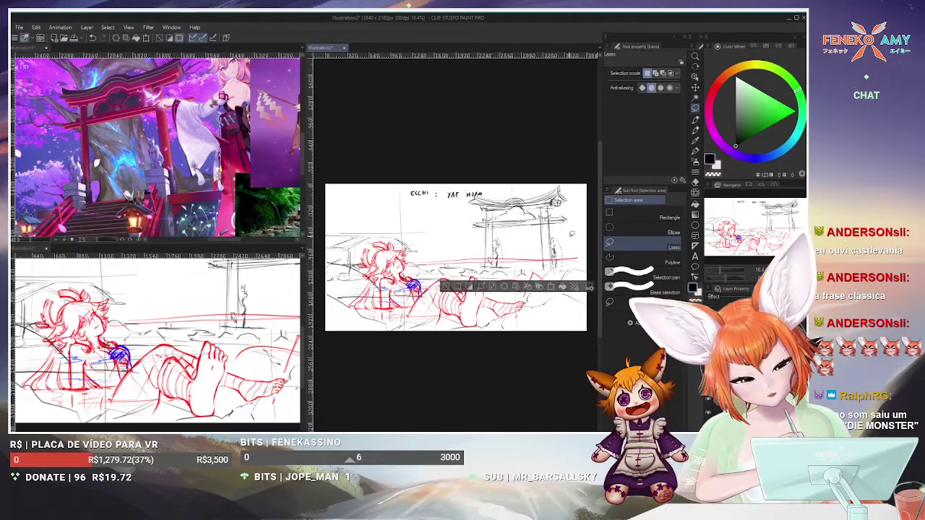
left_click(695, 87)
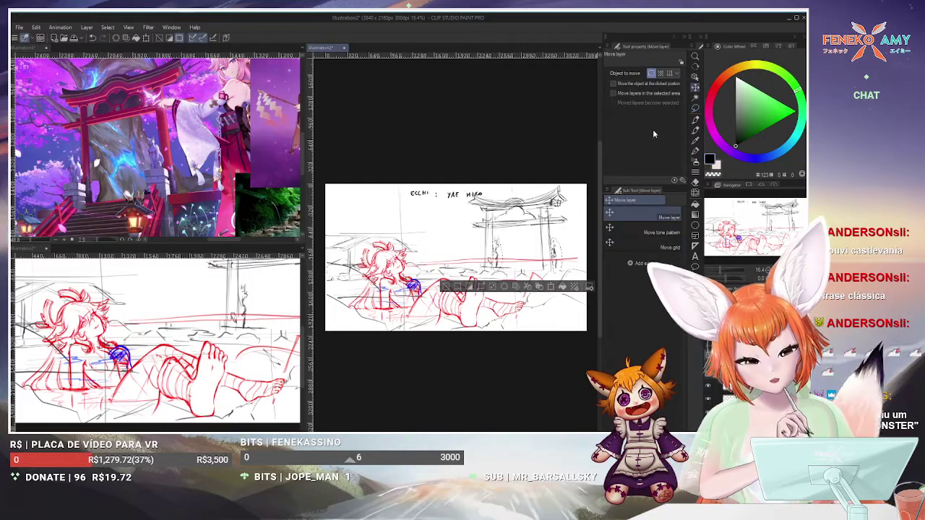
left_click_drag(506, 263, 508, 272)
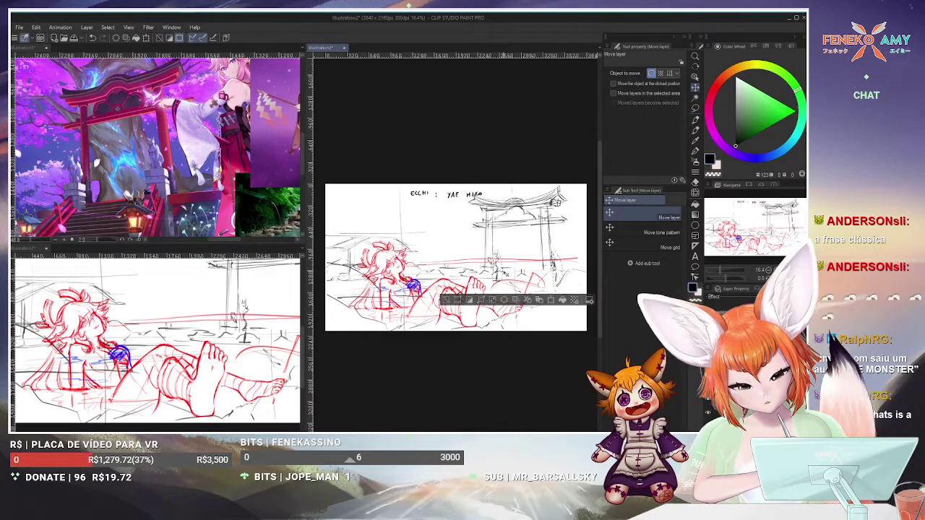
key("ctrl+d")
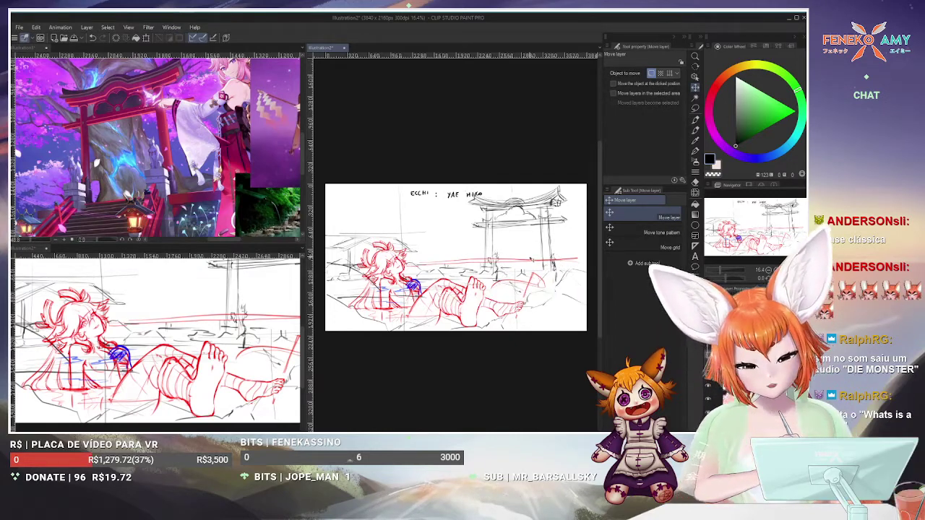
Try pencilling a background contour that slopes down from behind the character toward the torii
left_click(694, 182)
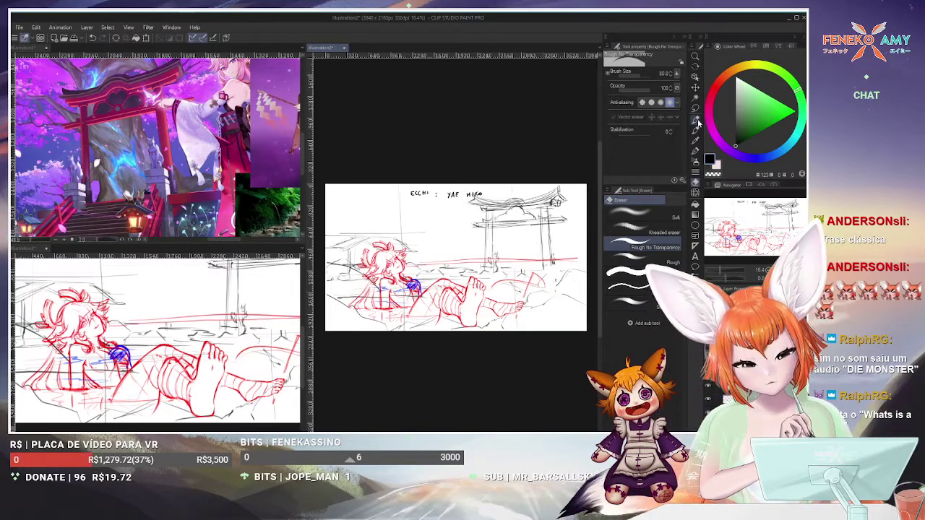
key("b")
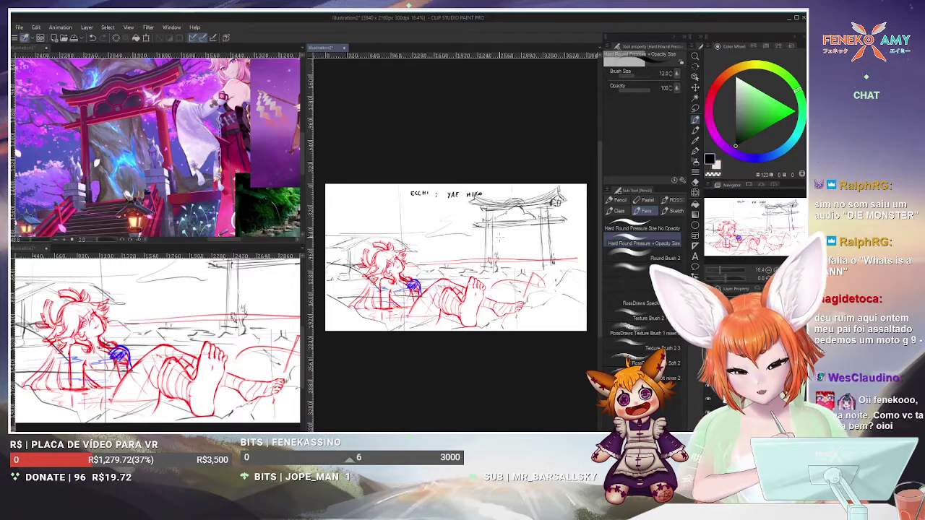
key("ctrl+z")
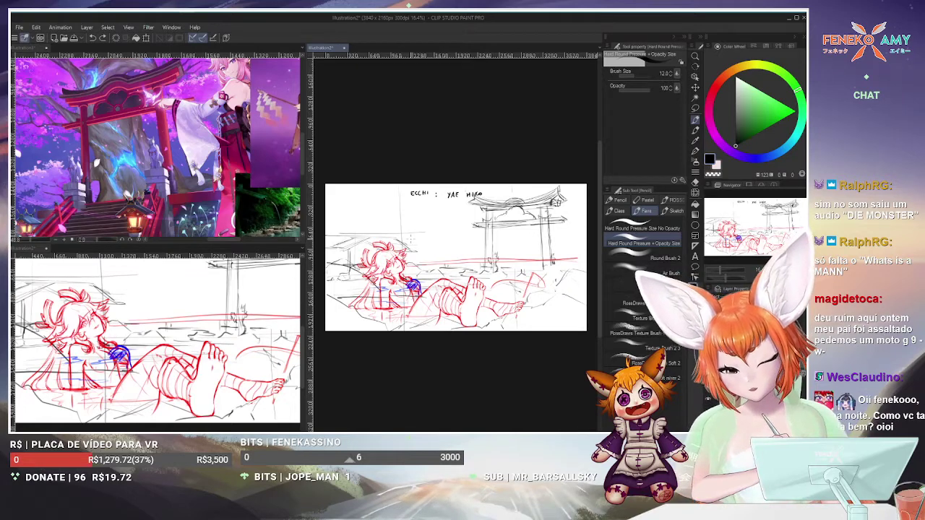
left_click_drag(352, 191, 410, 215)
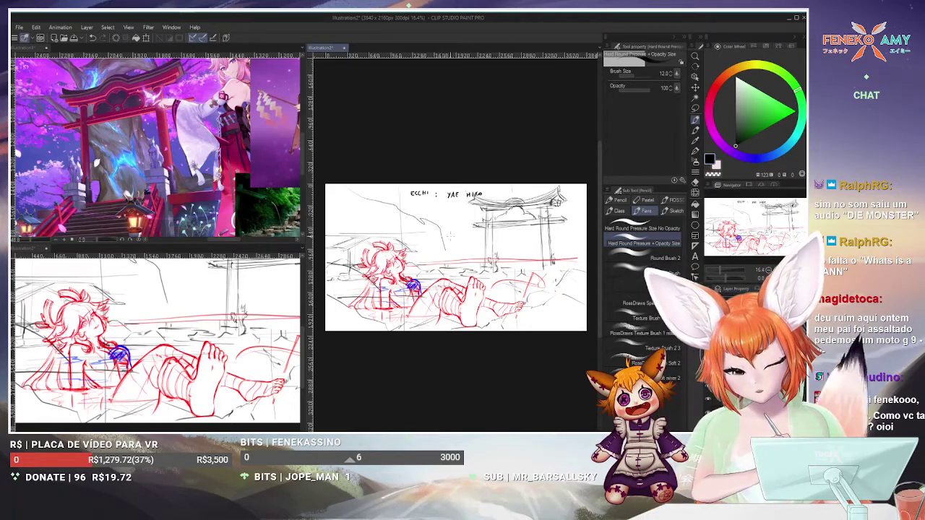
key("ctrl+z")
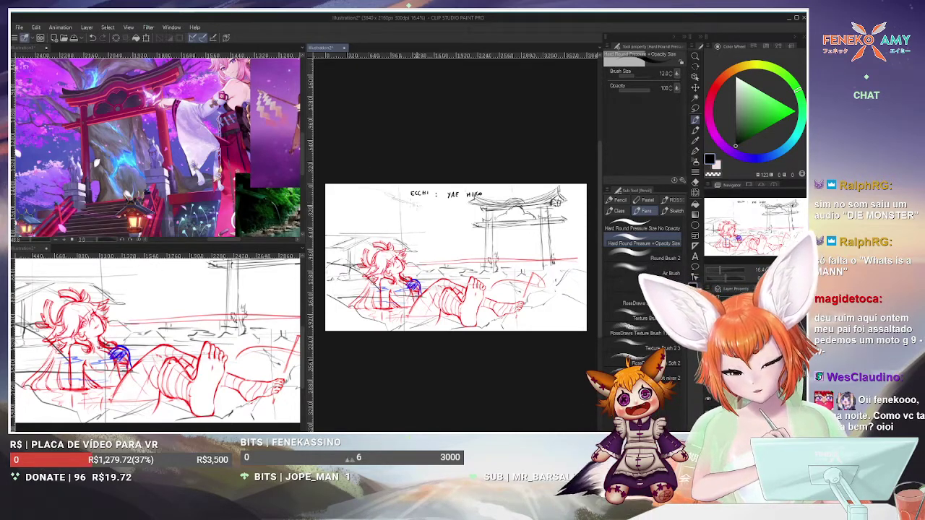
left_click_drag(385, 195, 452, 249)
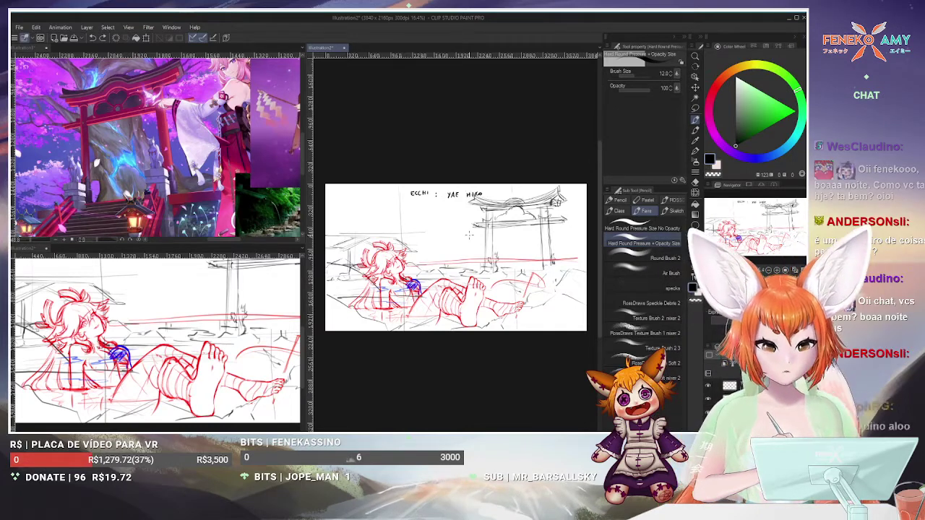
Lasso the house roof sketch behind the character, shift it farther left, deselect and erase the stray lines above it
key("m")
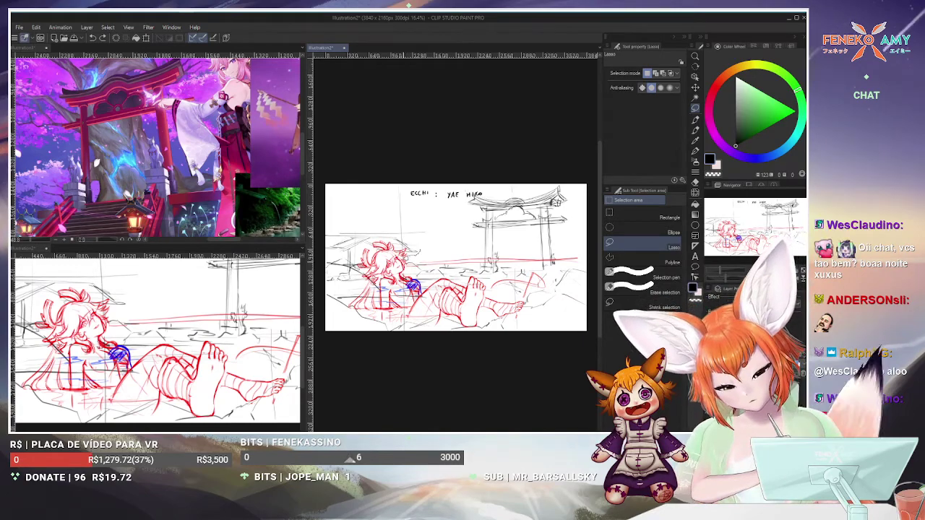
mouse_move(318, 244)
left_mouse_down()
mouse_move(363, 195)
mouse_move(415, 212)
mouse_move(441, 235)
mouse_move(417, 237)
left_mouse_up()
key("k")
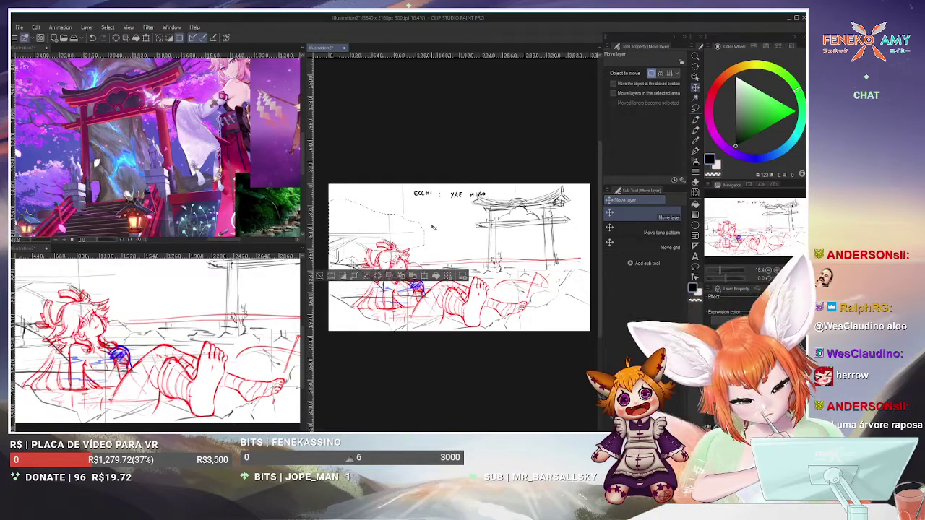
key("ctrl+d")
key("e")
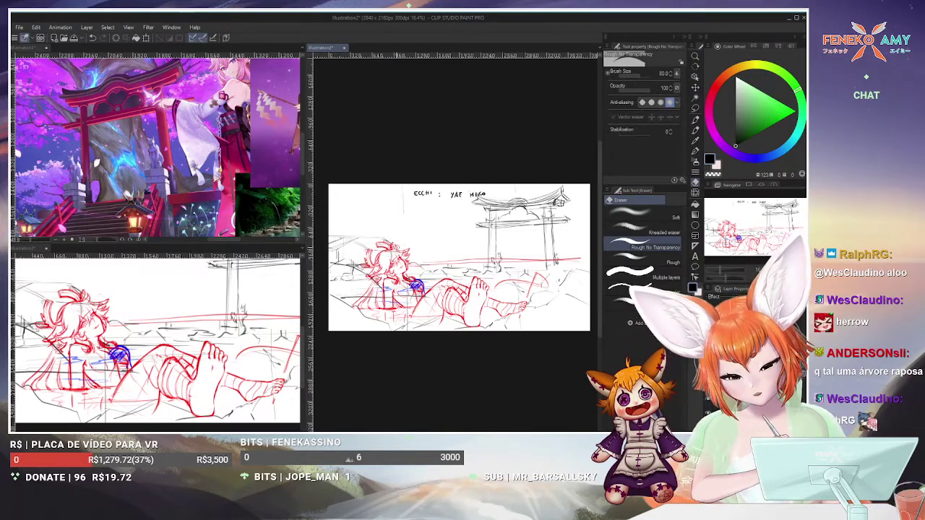
Pencil a long vertical line from the torii roof's right end down to the canvas's lower edge, undoing the other trial strokes
left_click(695, 120)
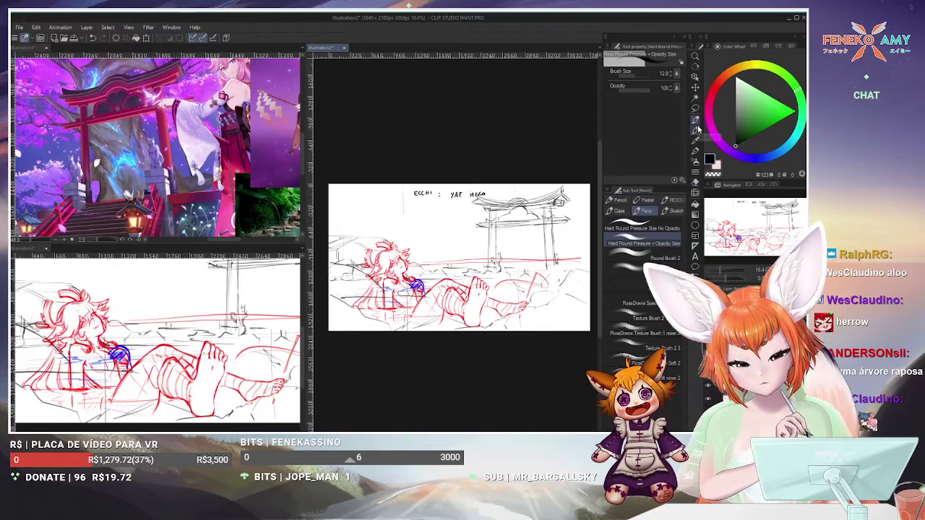
left_click_drag(465, 228, 449, 237)
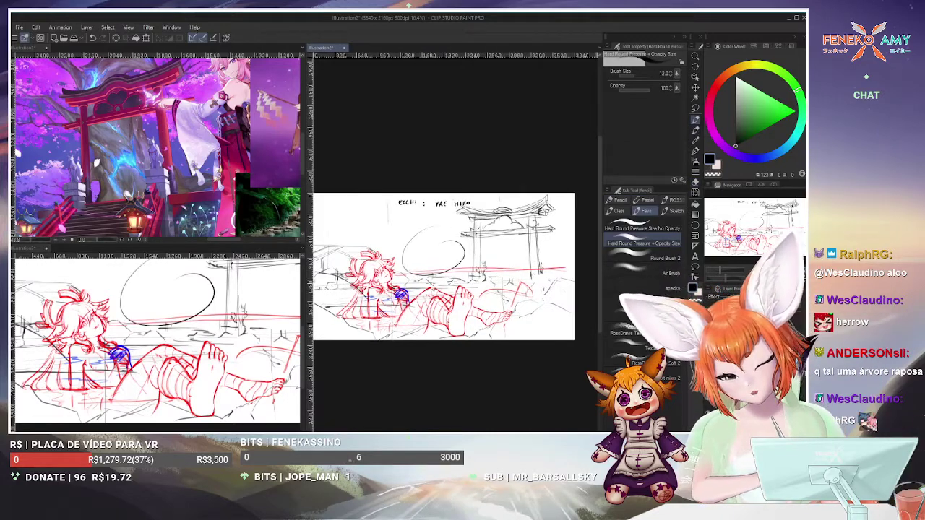
left_click_drag(500, 345, 515, 348)
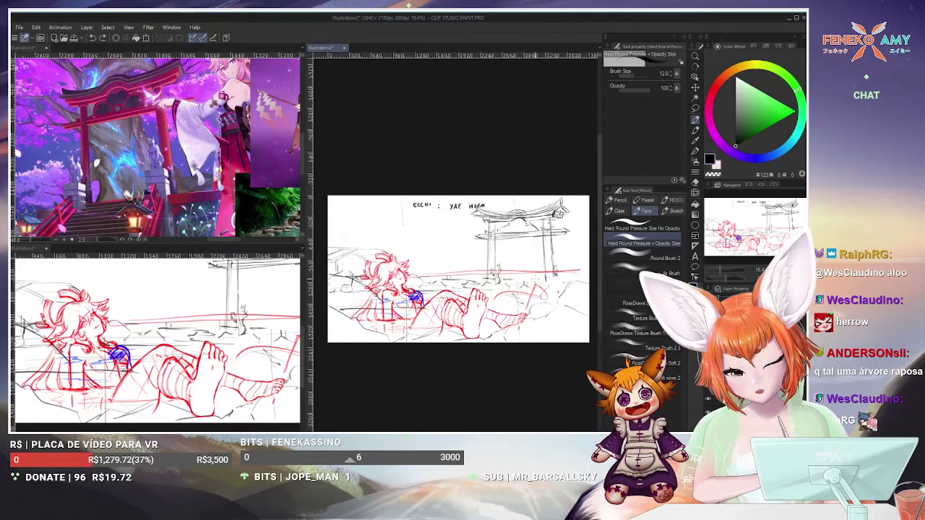
left_click_drag(559, 206, 554, 364)
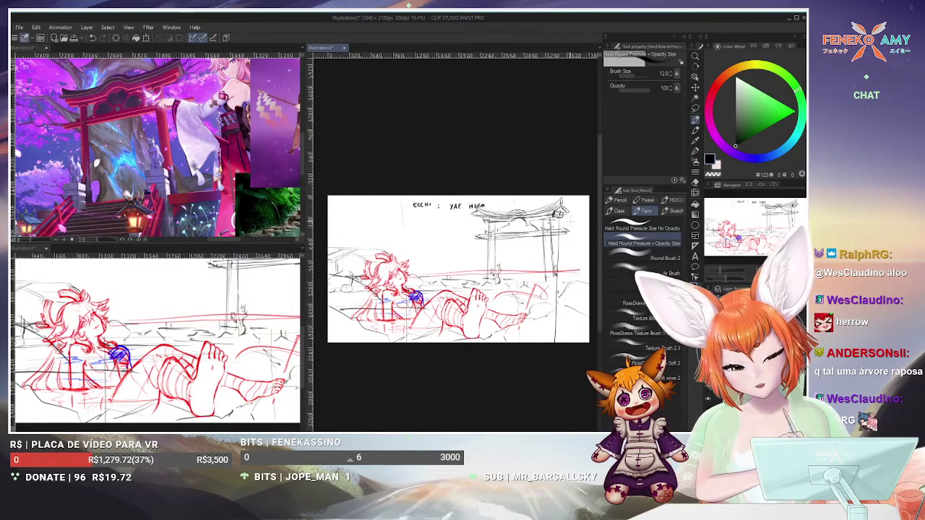
left_click_drag(356, 217, 491, 216)
key("ctrl+z")
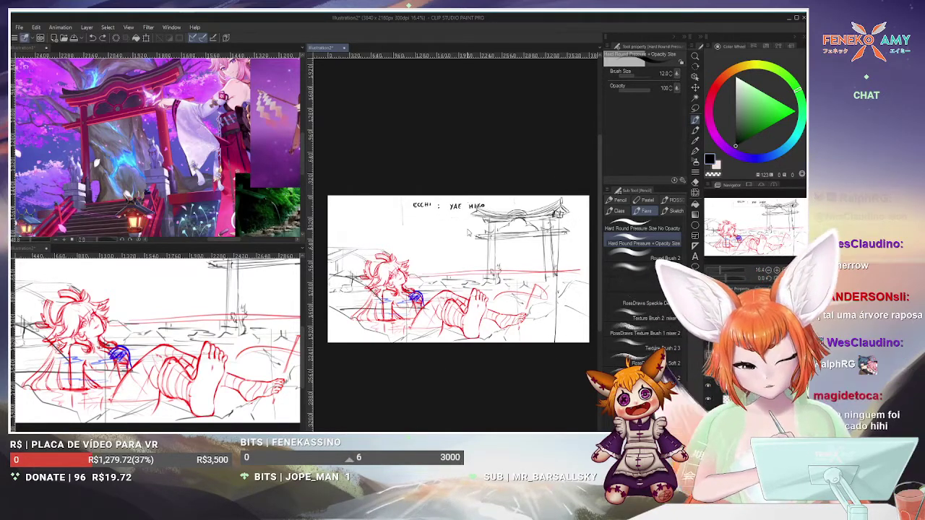
Undo the long vertical line beside the torii and pencil loose foliage outlines in the sky above the character
key("ctrl+z")
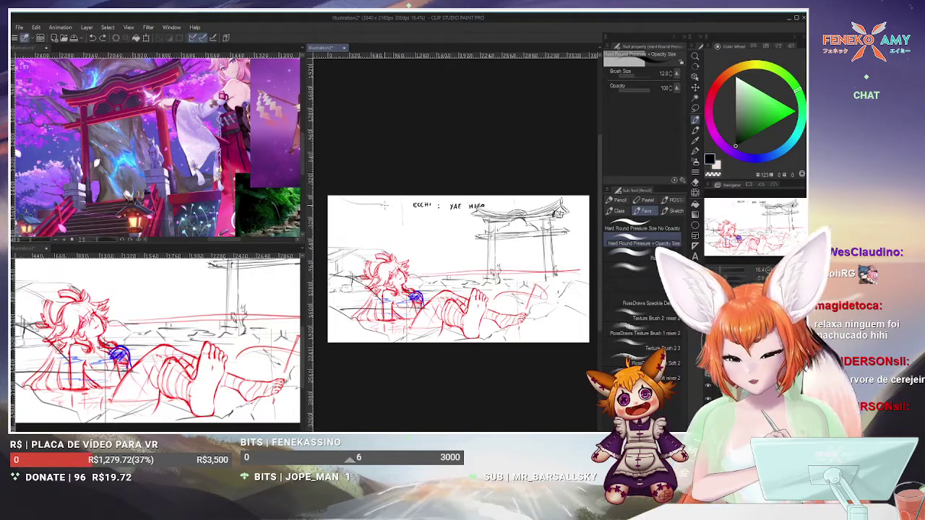
key("ctrl+z")
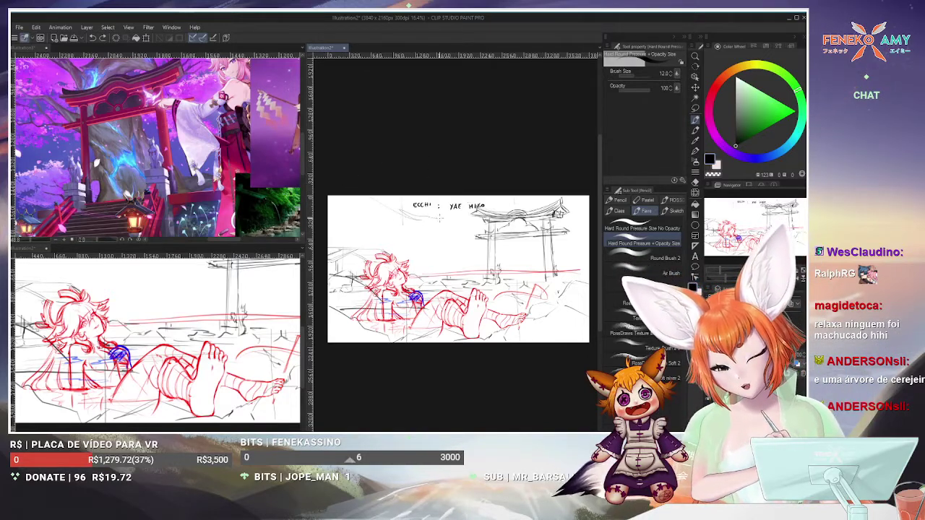
left_click_drag(341, 205, 391, 209)
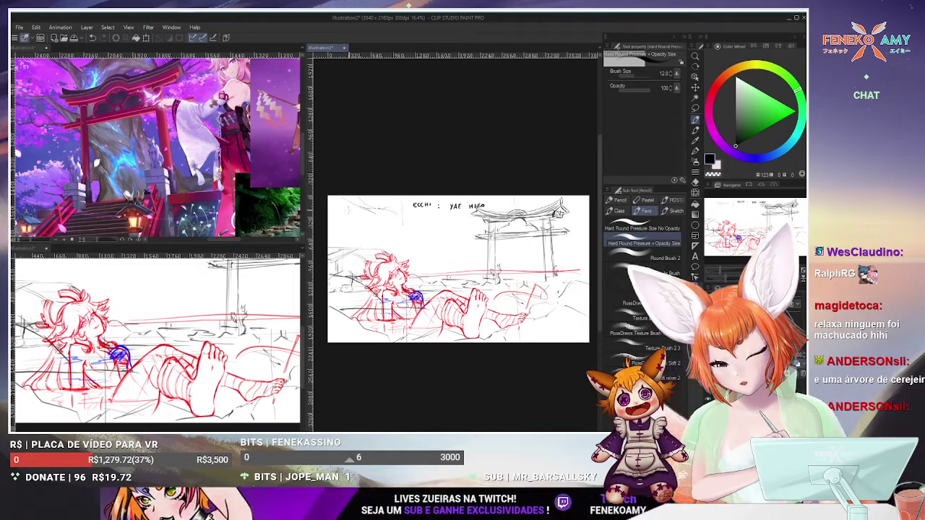
left_click_drag(353, 208, 351, 215)
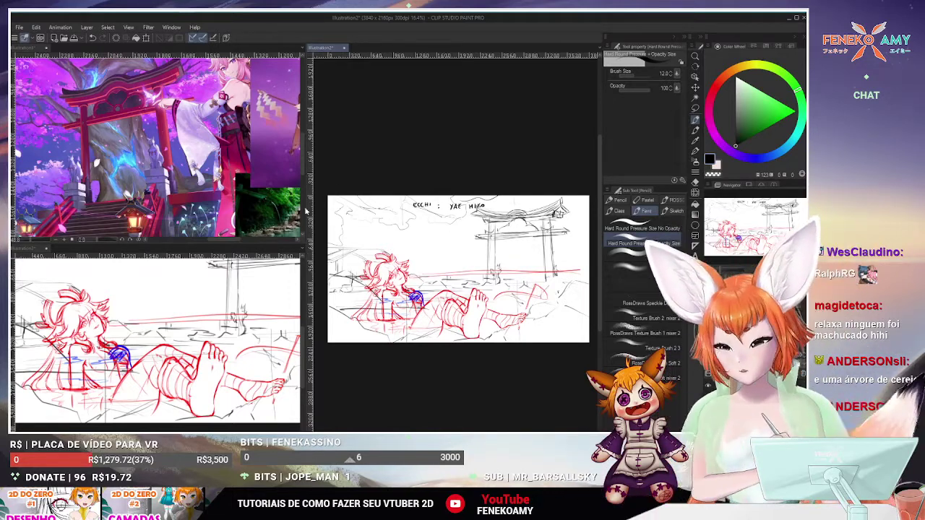
Widen the main canvas pane and scatter small pencilled petals across the sky, following the torii and tree reference art
left_click_drag(303, 207, 243, 208)
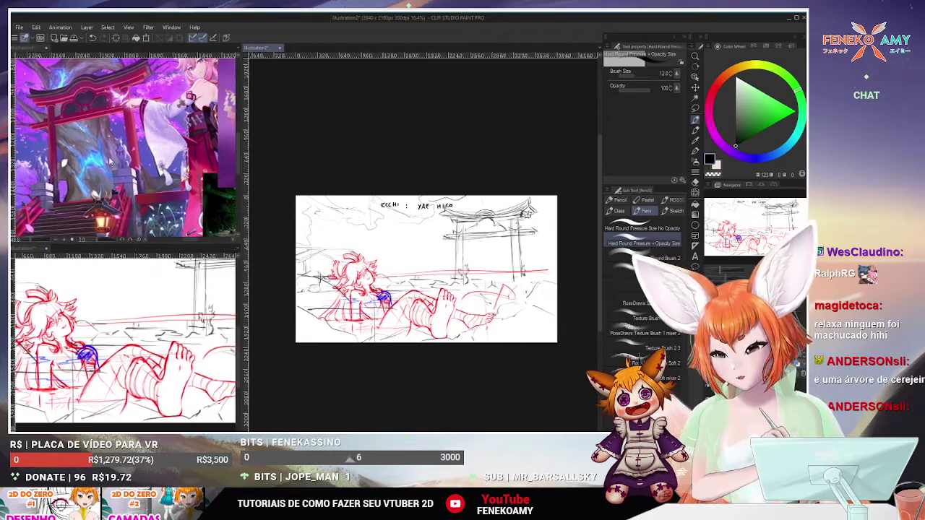
scroll(124, 147, "up", 2)
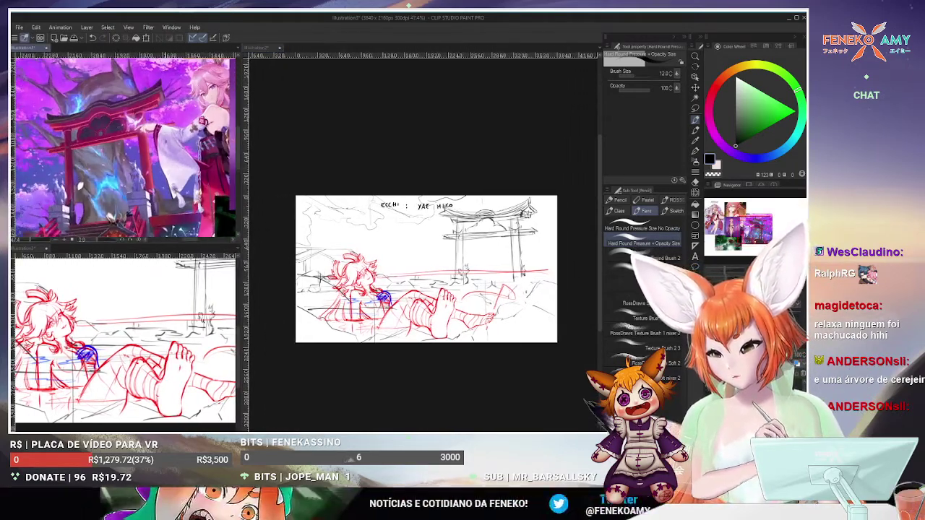
scroll(426, 269, "up", 2)
scroll(426, 269, "down", 2)
scroll(426, 269, "up", 1)
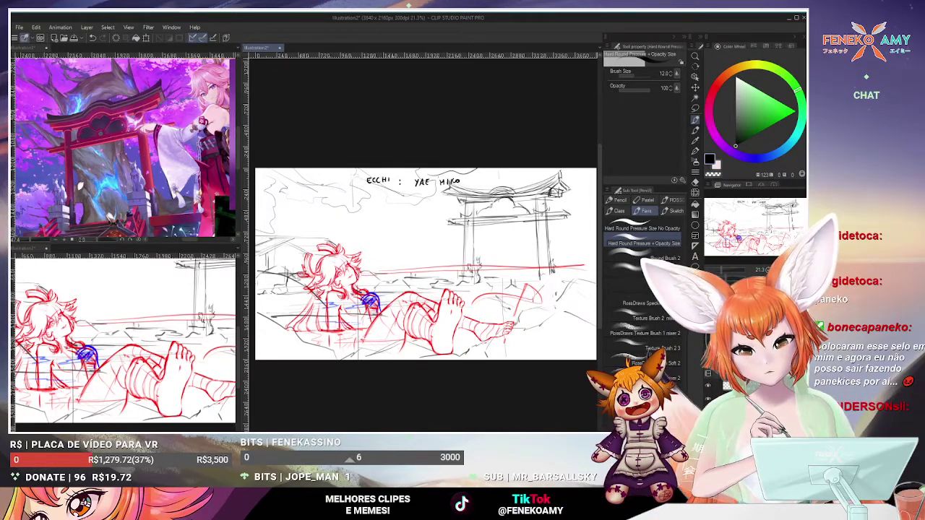
left_click(409, 6)
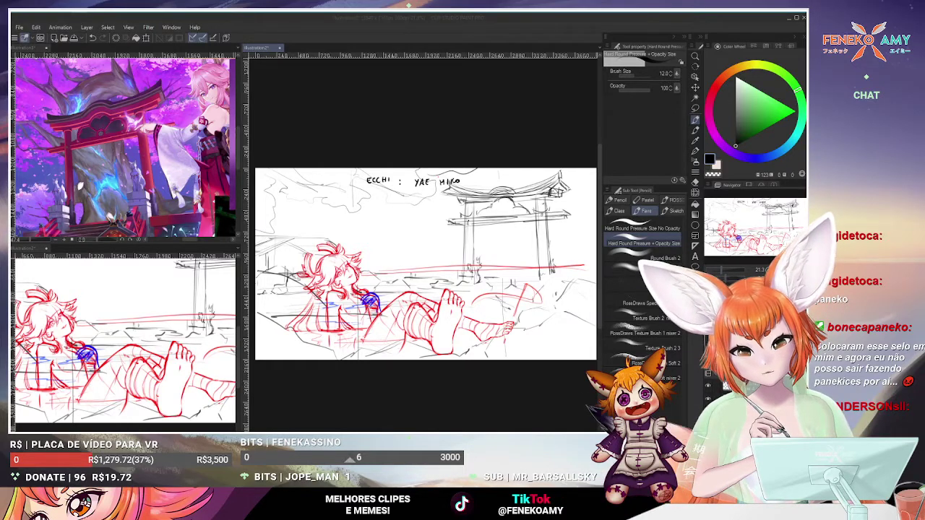
left_click(669, 147)
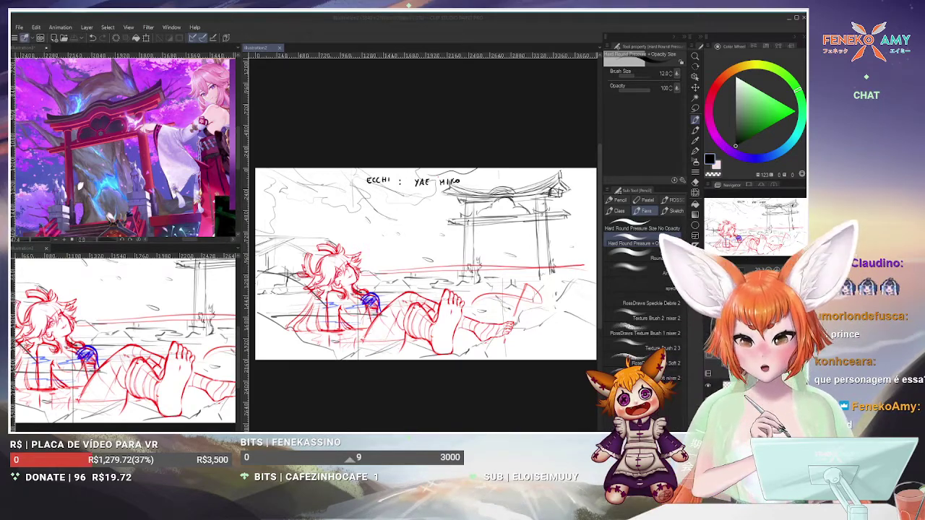
Examine the Yae Miko portraits and full-body artwork in the reference collage
scroll(123, 145, "down", 5)
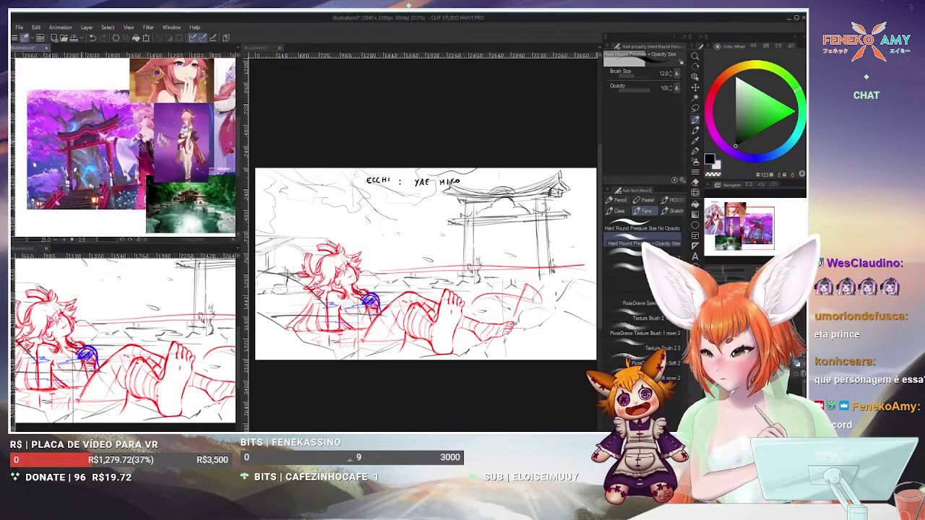
scroll(123, 145, "up", 5)
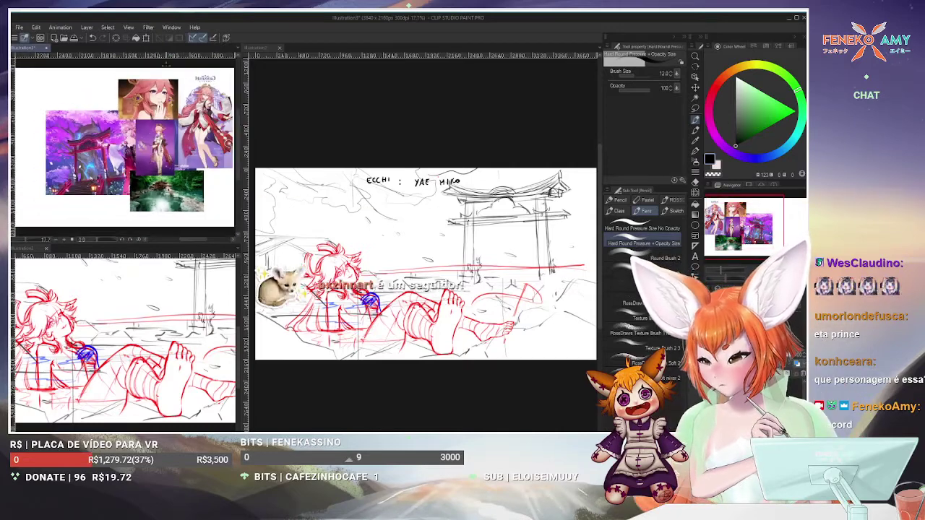
scroll(123, 145, "up", 4)
left_click(343, 129)
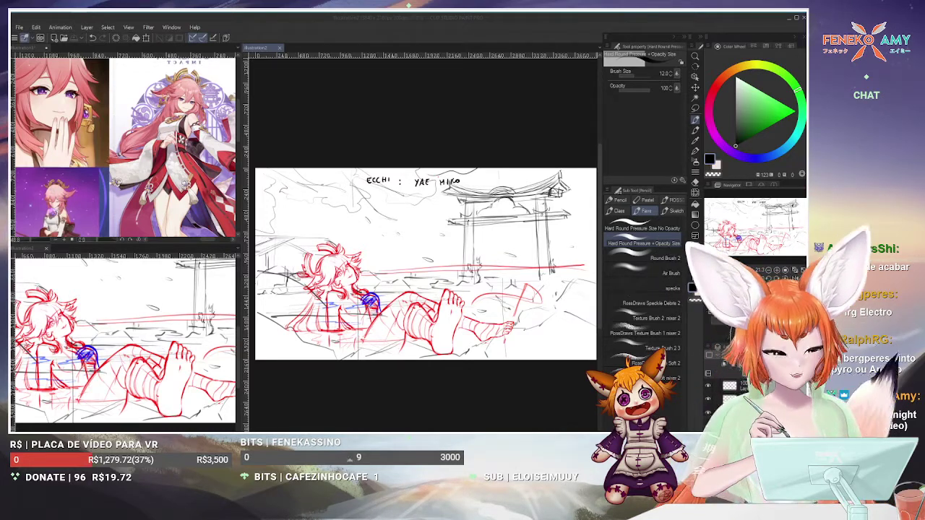
Review the whole composition, checking how the torii, petals and background contours balance with the bathing character
left_click(537, 120)
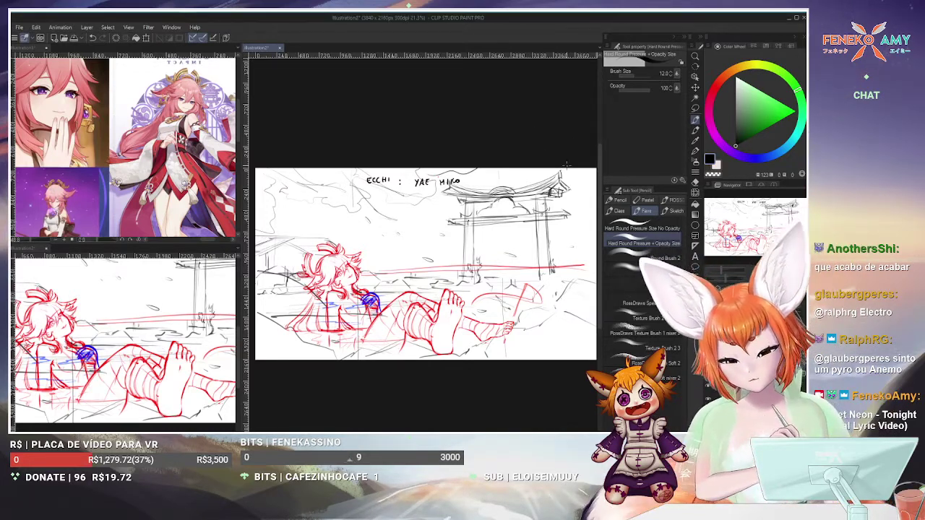
left_click_drag(537, 120, 551, 124)
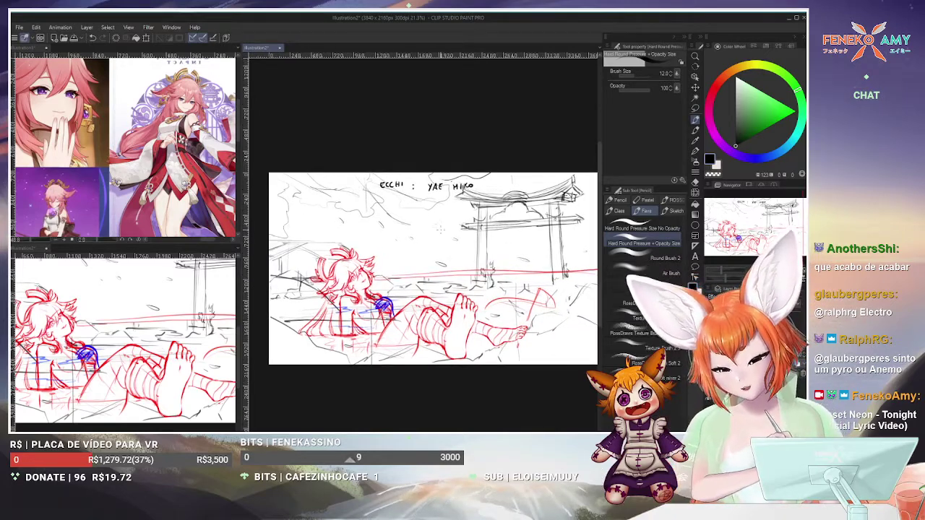
mouse_move(433, 267)
left_mouse_down()
mouse_move(414, 265)
mouse_move(456, 256)
mouse_move(431, 257)
left_mouse_up()
key("ctrl+z")
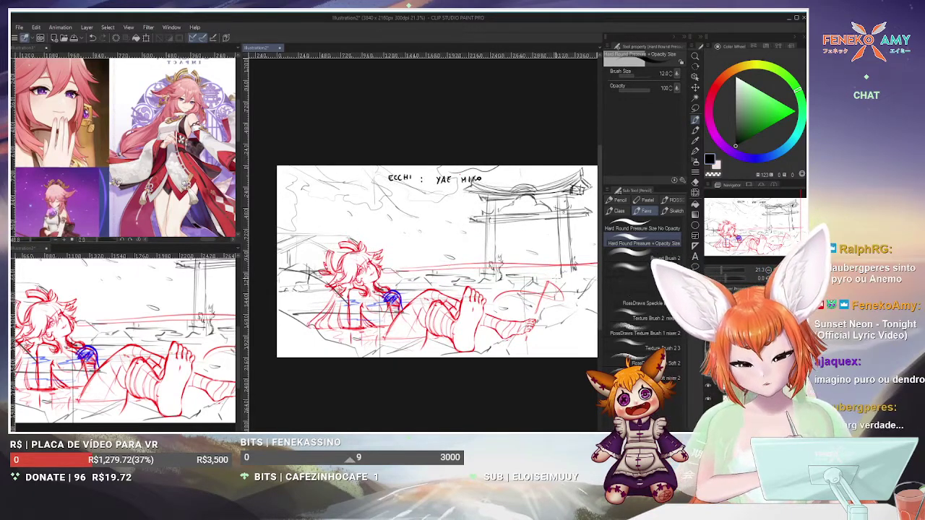
left_click_drag(556, 317, 534, 321)
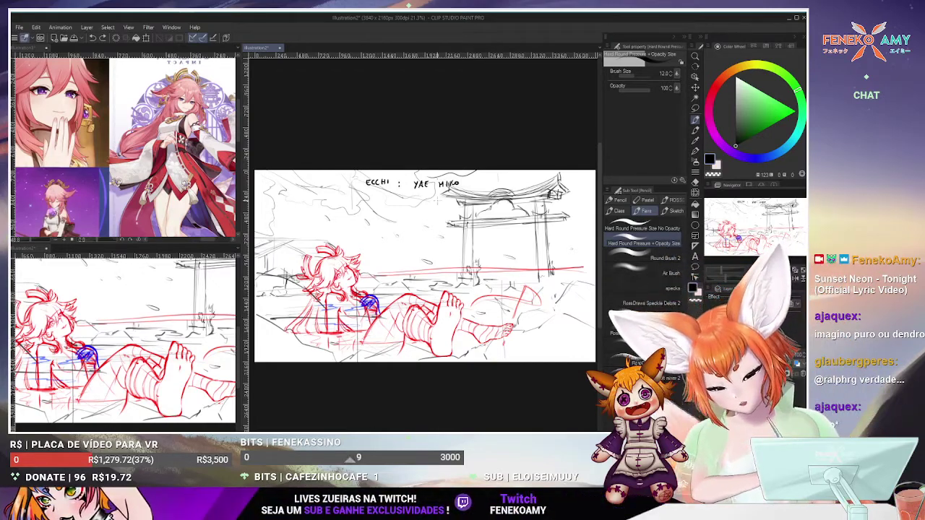
scroll(733, 291, "down", 2)
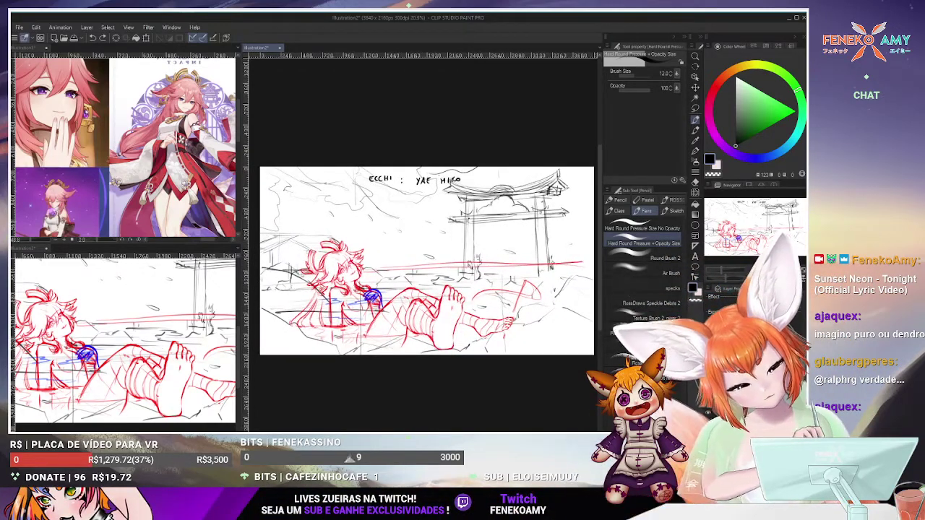
key("h")
key("h")
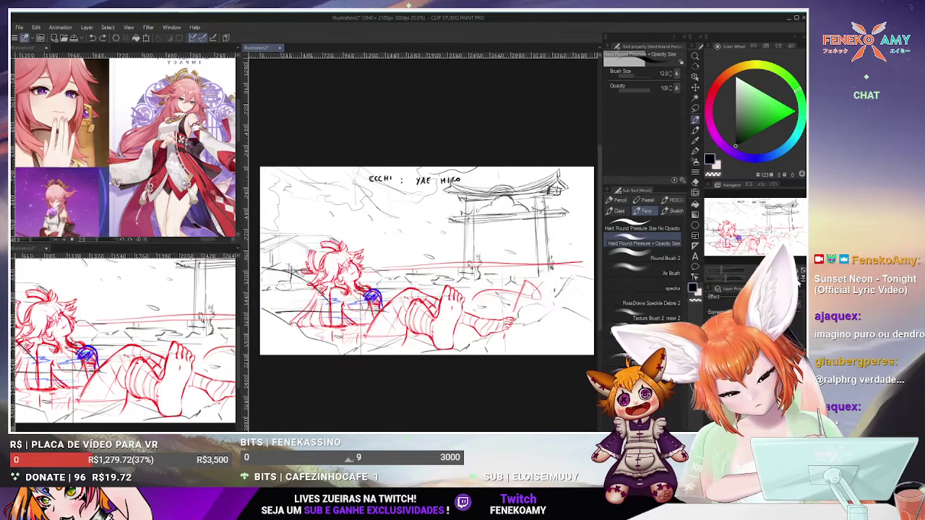
scroll(426, 263, "up", 2)
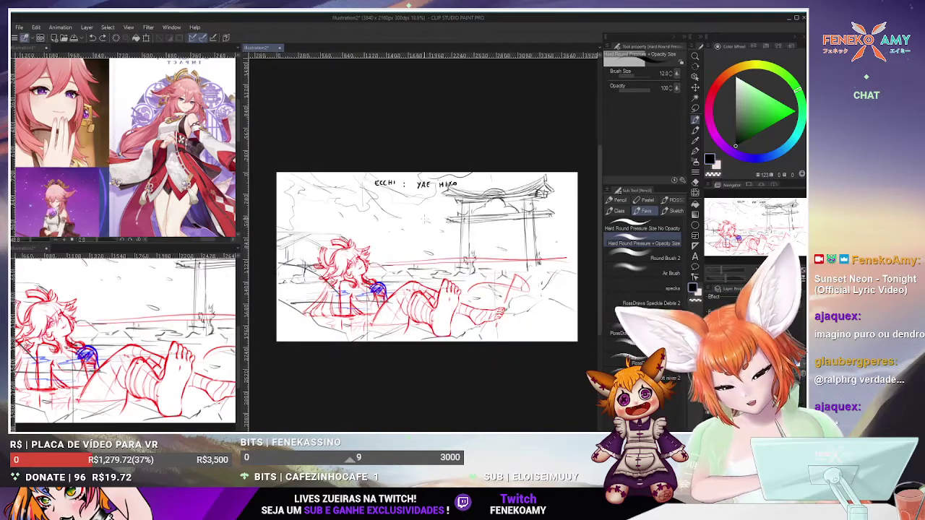
scroll(390, 224, "down", 2)
scroll(387, 238, "up", 2)
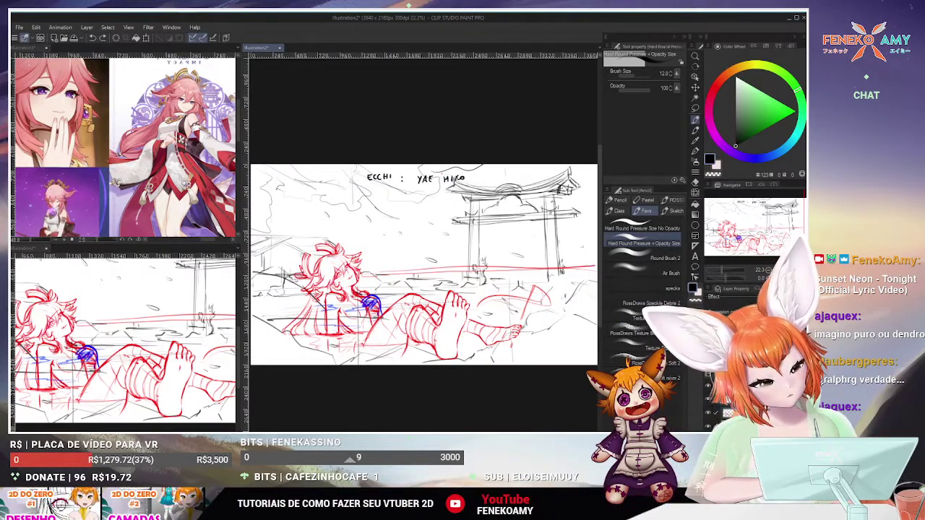
Fade the whole sketch into a light guide for line art and show the character's face in the reference artwork
right_click(722, 166)
key("Escape")
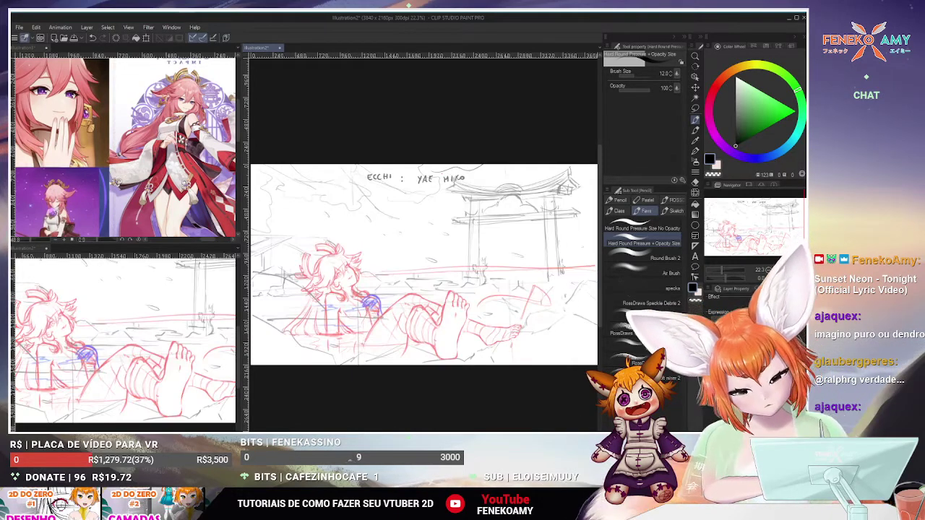
scroll(467, 410, "up", 5)
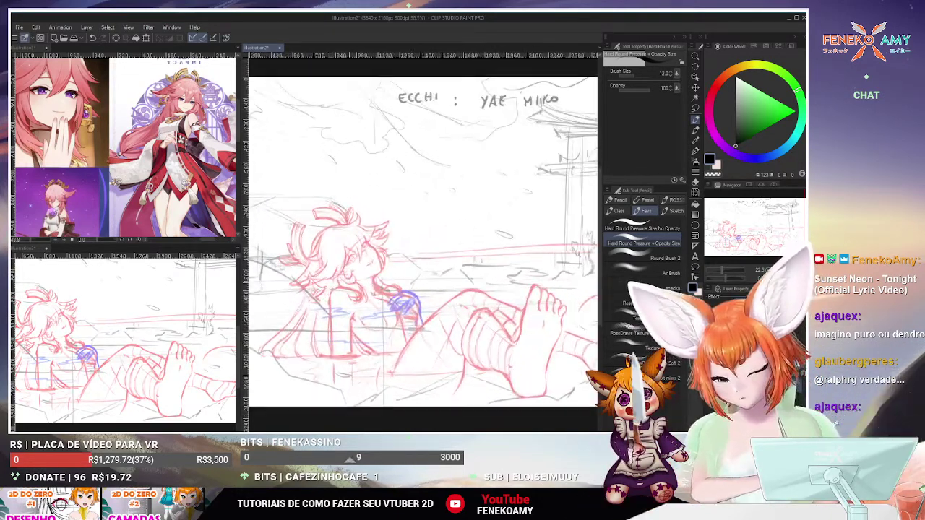
scroll(125, 148, "up", 5)
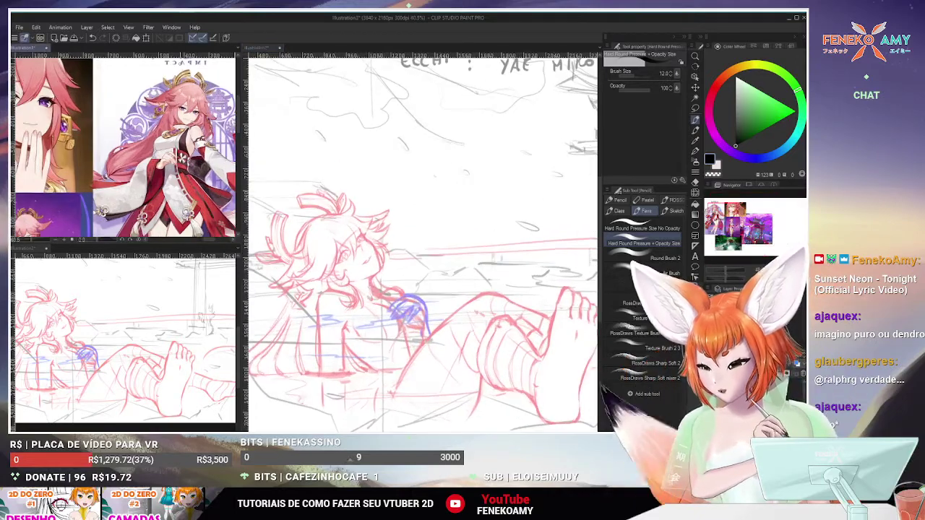
scroll(124, 148, "down", 5)
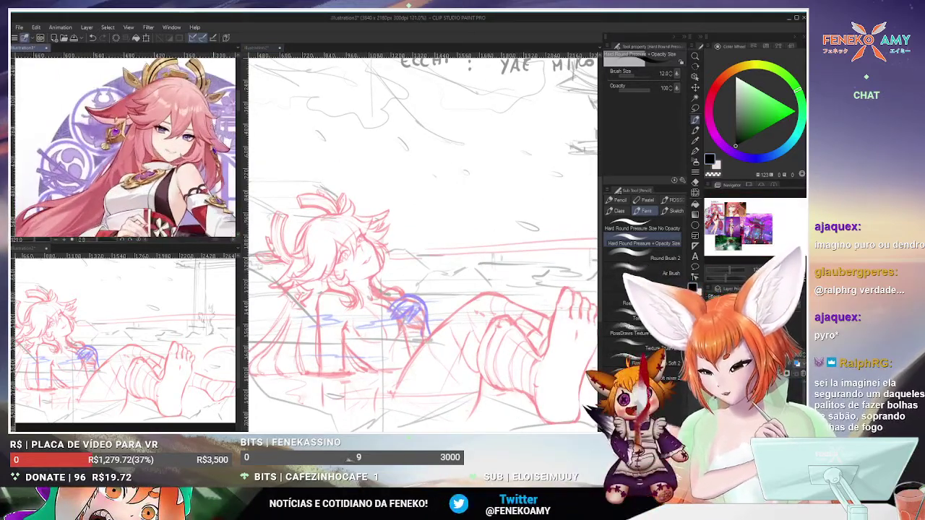
scroll(122, 217, "up", 5)
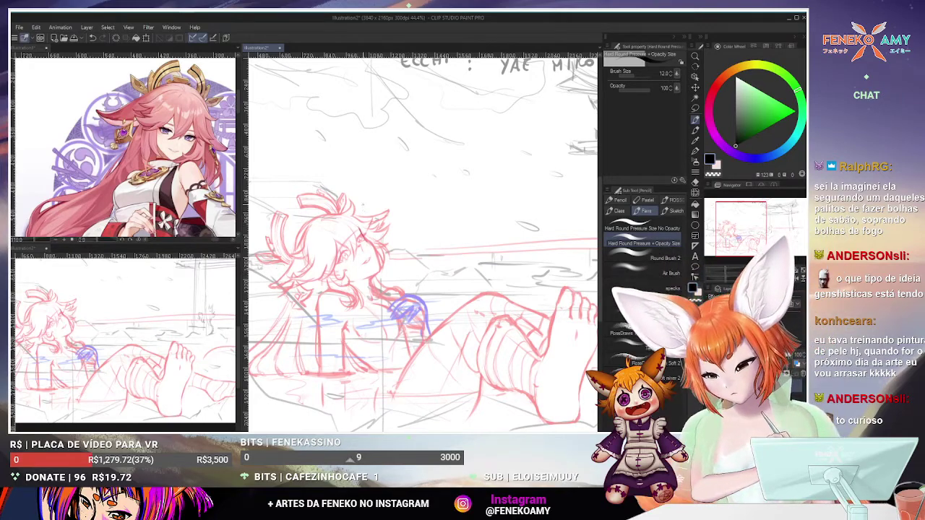
Ink the character's face contour in black from forehead to chin with the Hard Round Pressure + Opacity Size pencil at size 10
left_click_drag(370, 239, 377, 188)
mouse_move(358, 233)
left_mouse_down()
mouse_move(357, 195)
mouse_move(362, 239)
left_mouse_up()
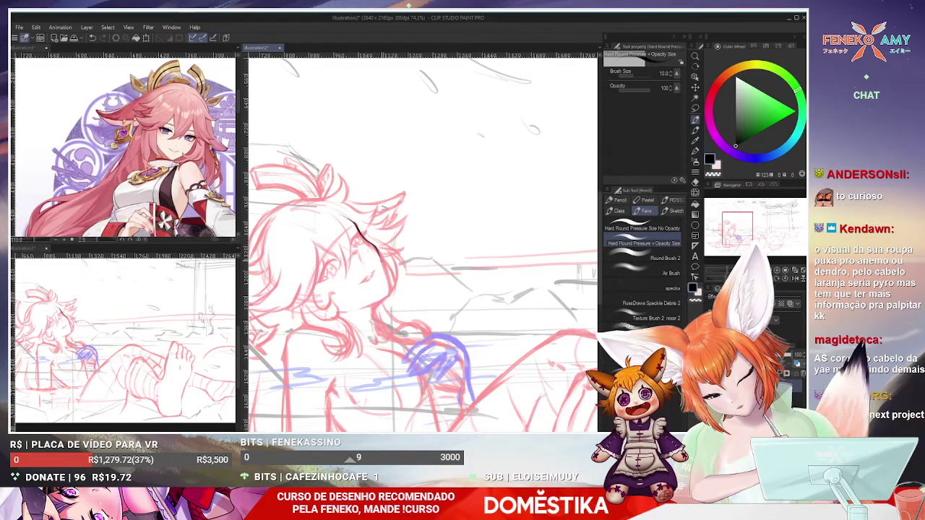
left_click_drag(369, 257, 381, 273)
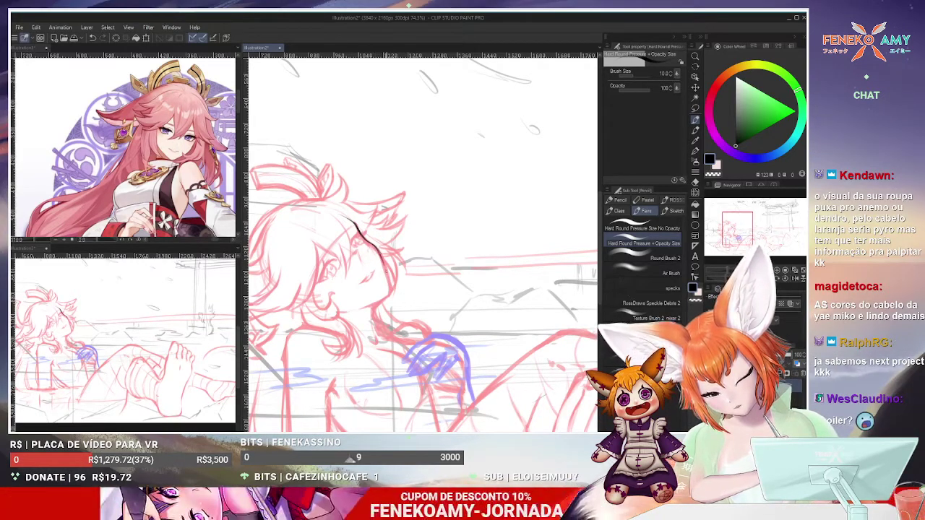
left_click_drag(383, 262, 391, 290)
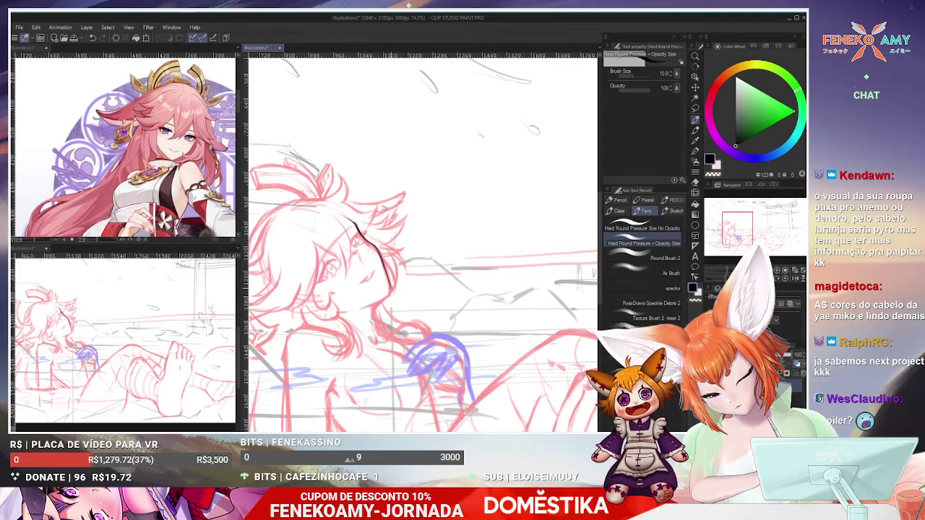
Set the Rough No Transparency eraser to size 30 for cleaning up the face contour
left_click(695, 183)
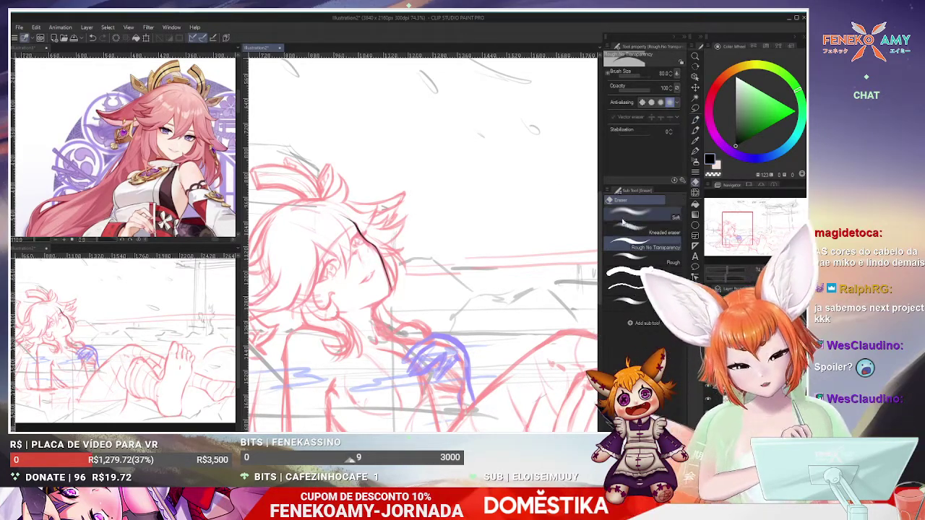
key("bracketleft")
key("bracketleft")
key("bracketleft")
key("bracketleft")
key("bracketleft")
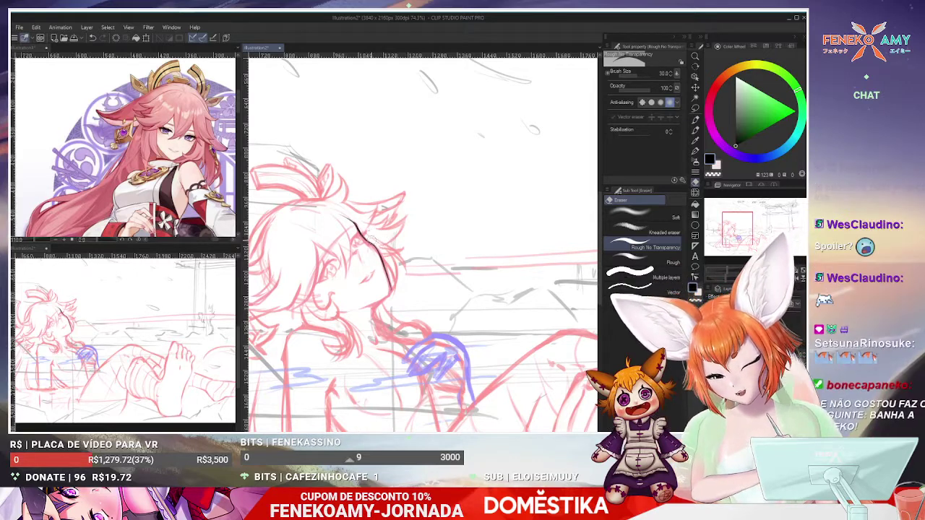
Extend the black face contour around the chin into the jawline, alternating between the size 10 pencil and the eraser
key("p")
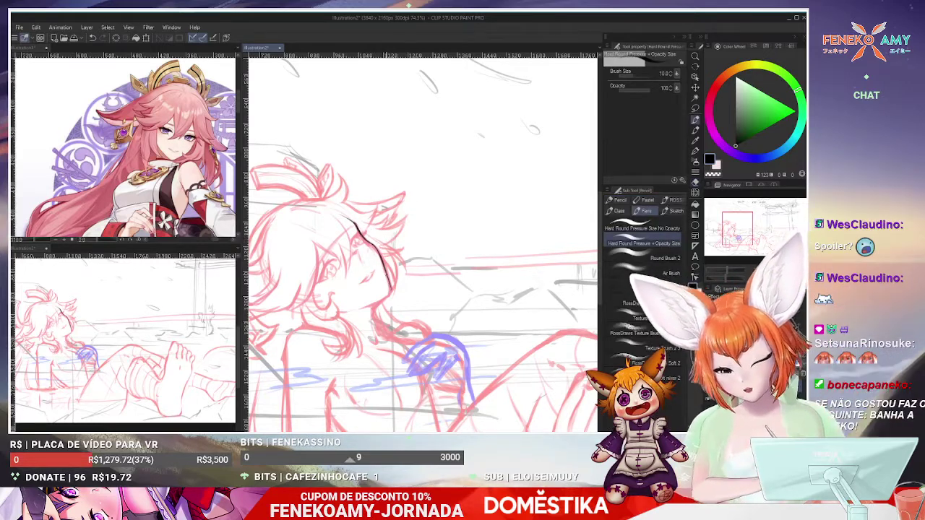
left_click_drag(420, 289, 462, 289)
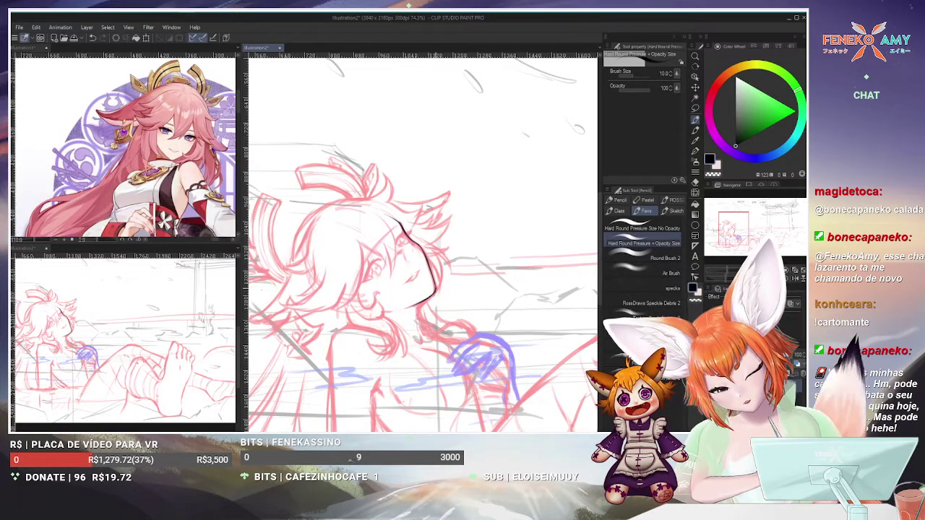
left_click(695, 182)
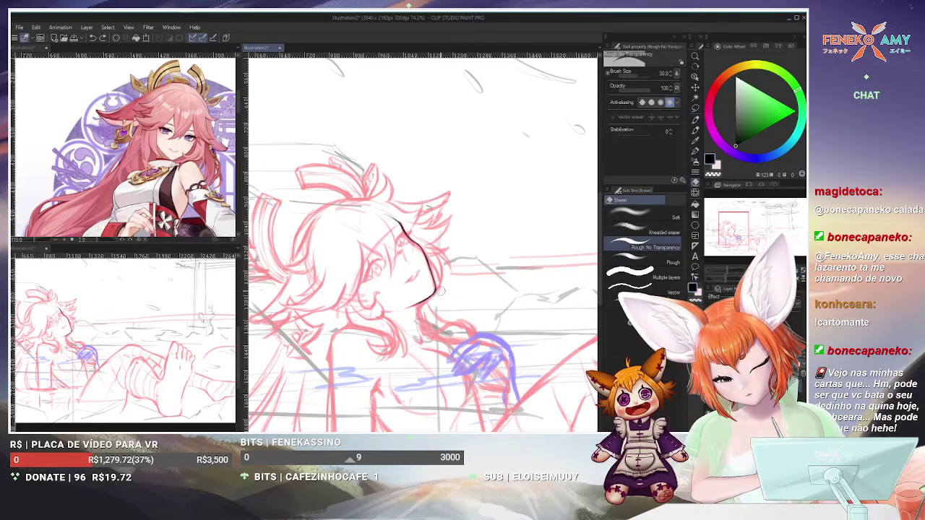
left_click(695, 120)
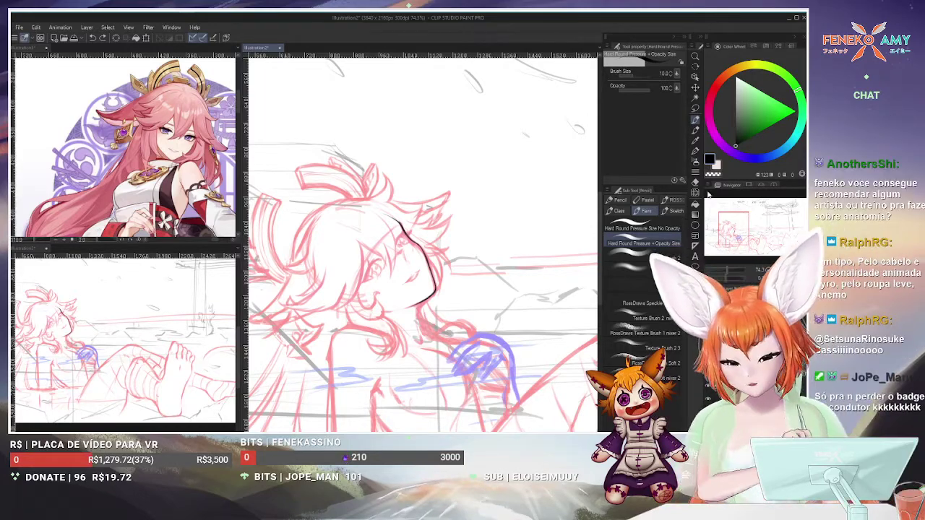
key("e")
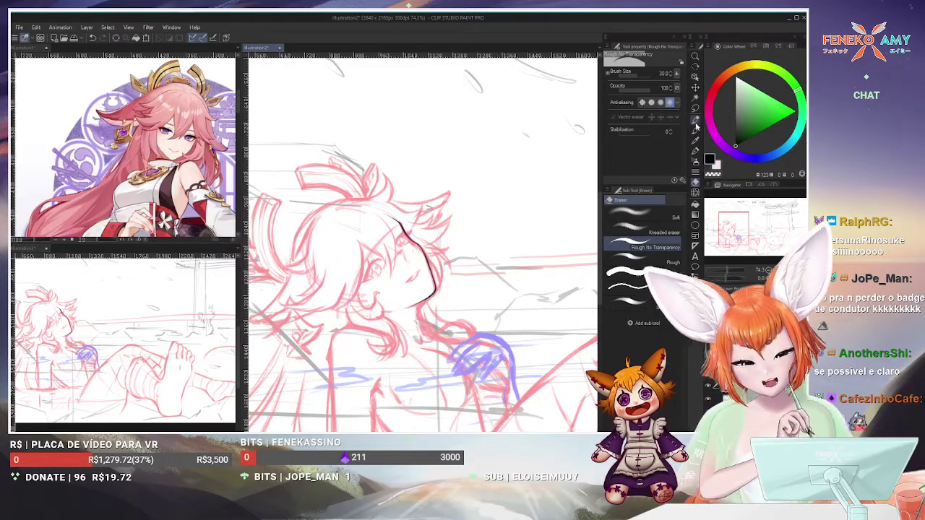
Ink the black line of the neck below the jaw with the size 10 pencil, cleaning it up with the eraser
left_click(697, 129)
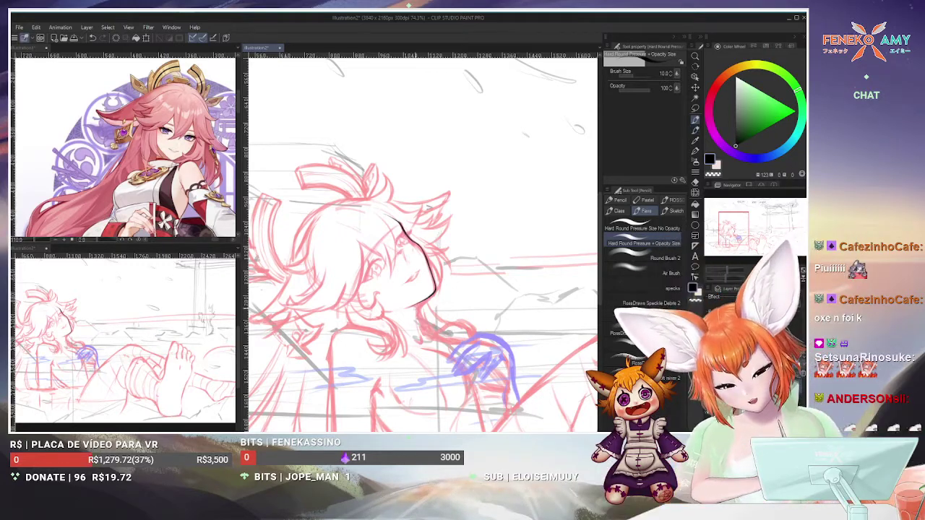
scroll(481, 294, "up", 1)
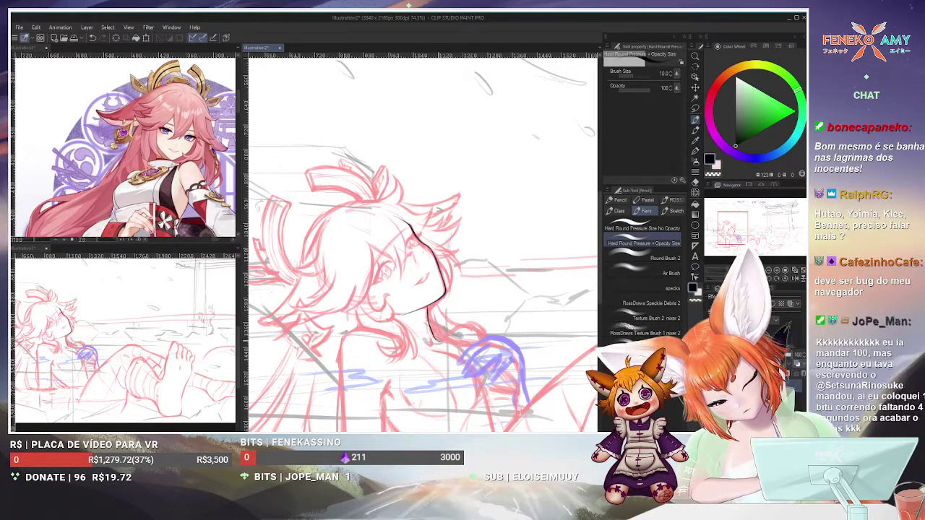
key("e")
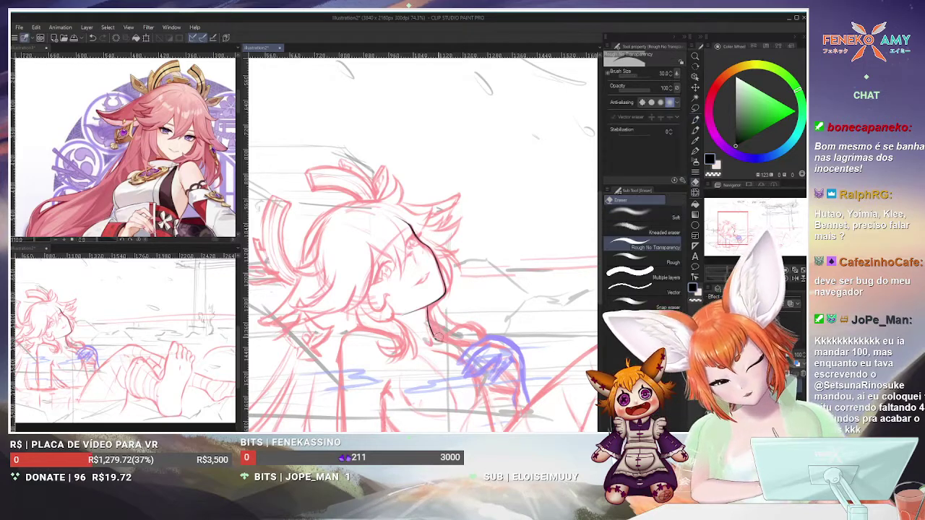
left_click(691, 126)
left_click_drag(478, 307, 460, 285)
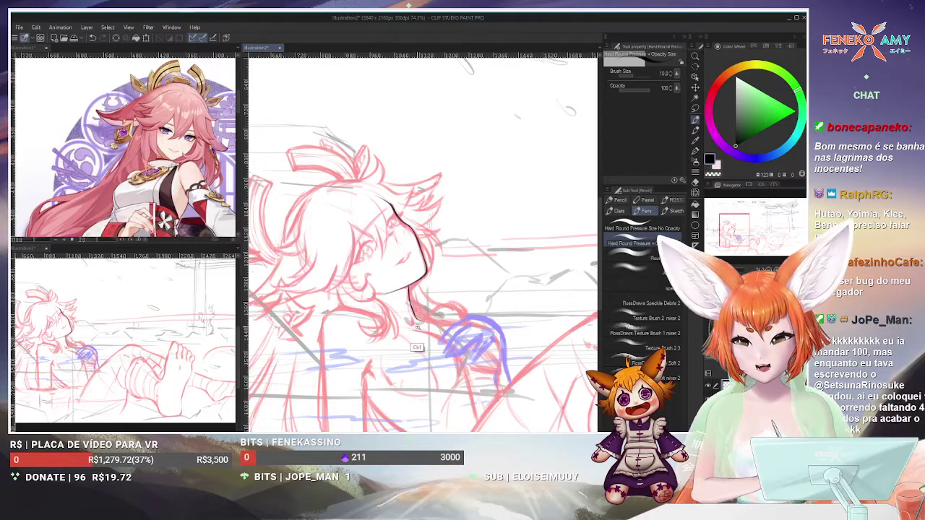
scroll(434, 332, "up", 2)
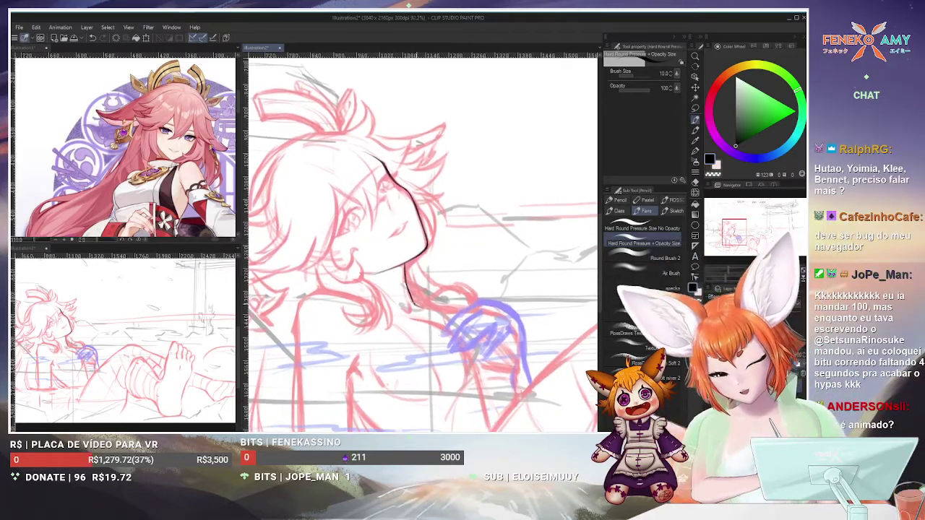
Reduce the pencil to size 7 and ink the base of the neck and both shoulder lines over the sketch
key("bracketleft")
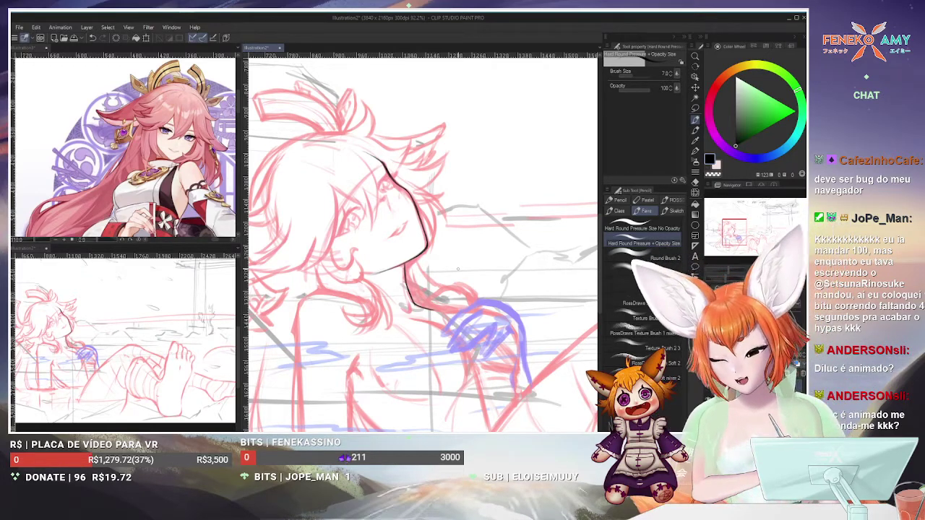
left_click(695, 153)
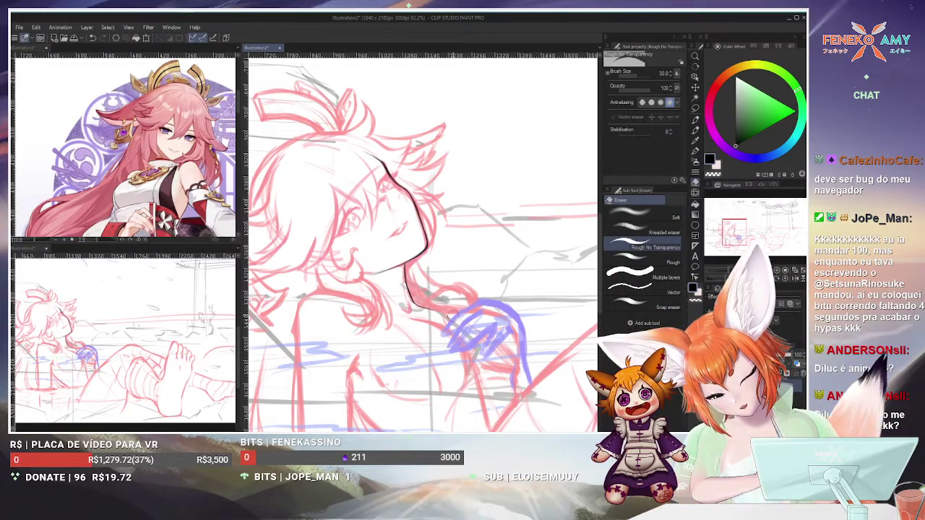
key("p")
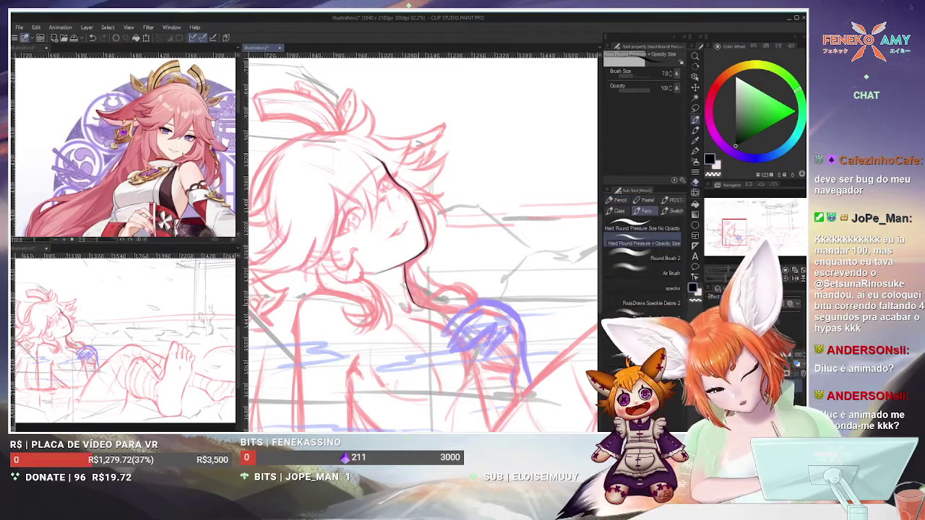
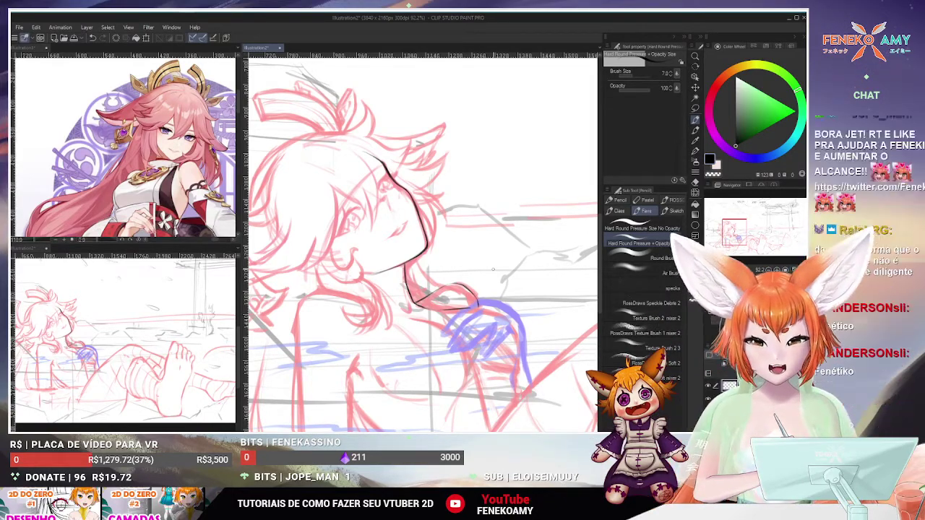
left_click_drag(423, 245, 463, 227)
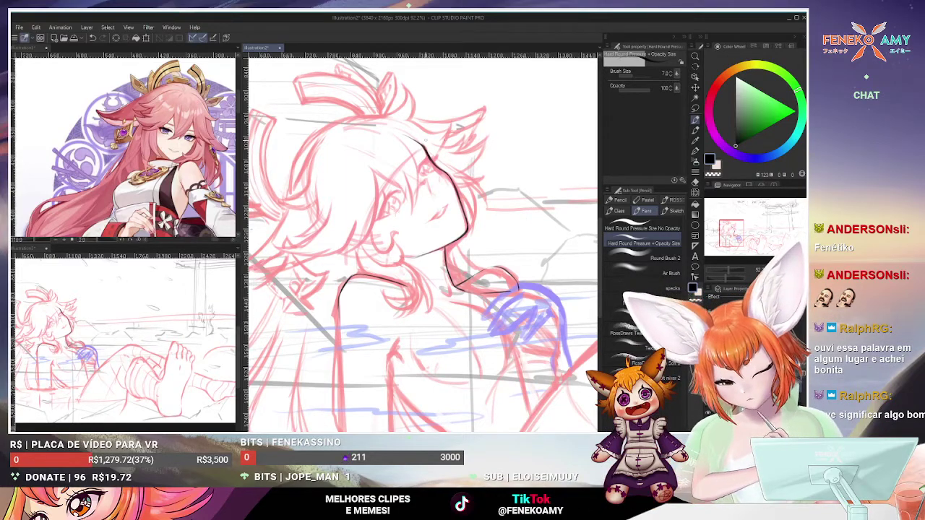
Ink the mouth, nose and start of the far eyebrow with the size 7 pencil, erasing unwanted strokes around the eye
left_click_drag(498, 189, 527, 212)
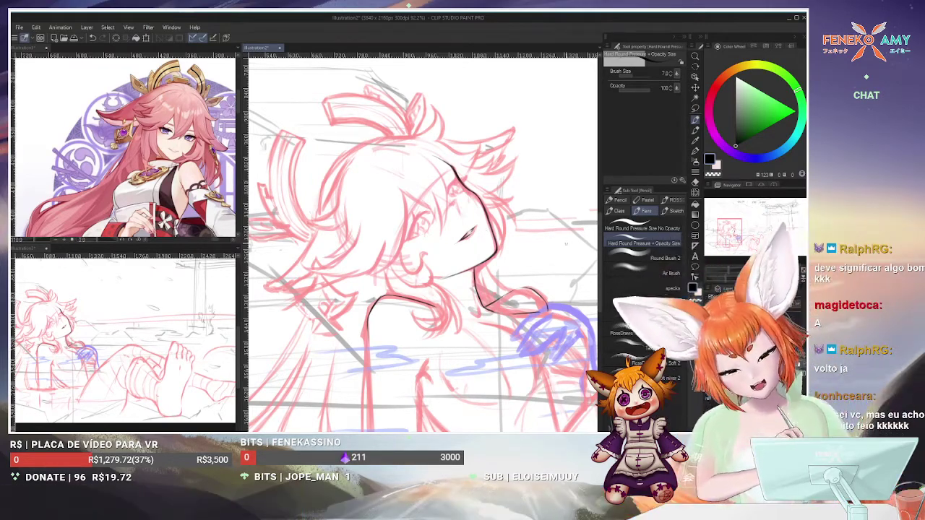
left_click(694, 183)
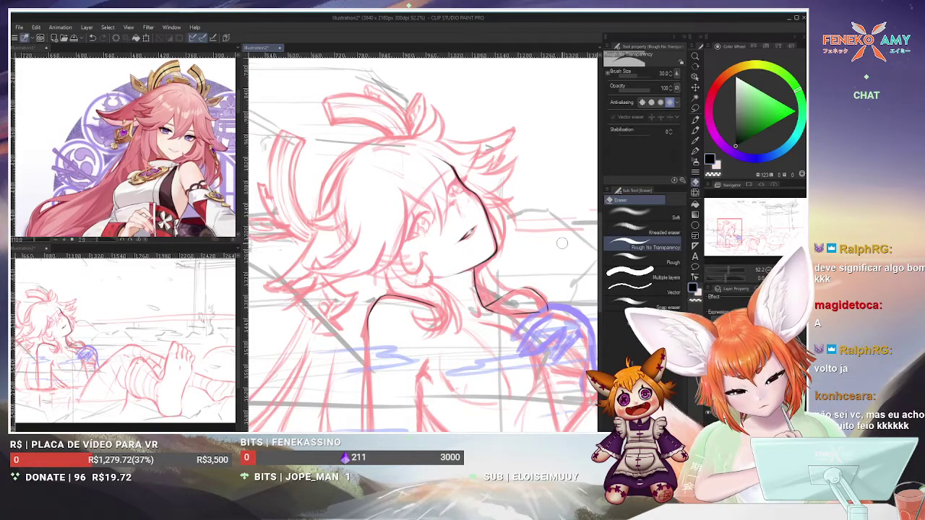
key("p")
scroll(562, 243, "up", 1)
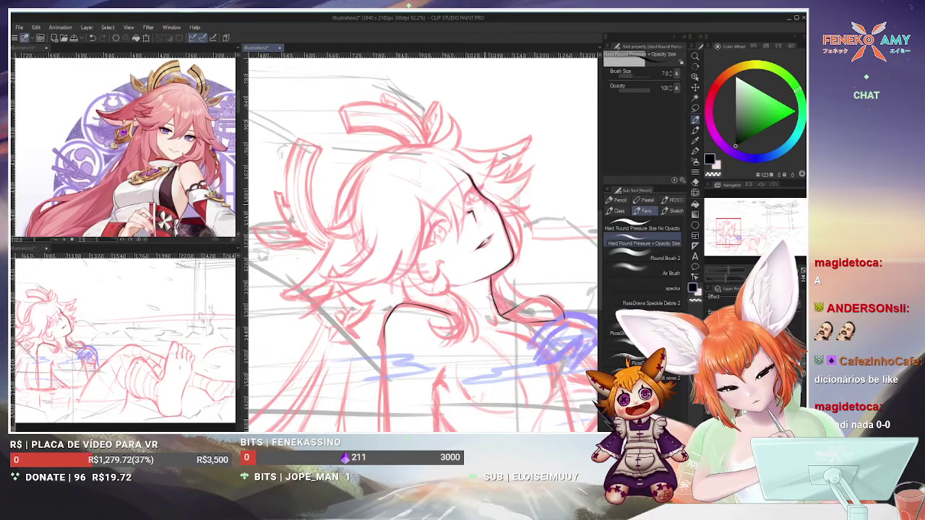
left_click(696, 183)
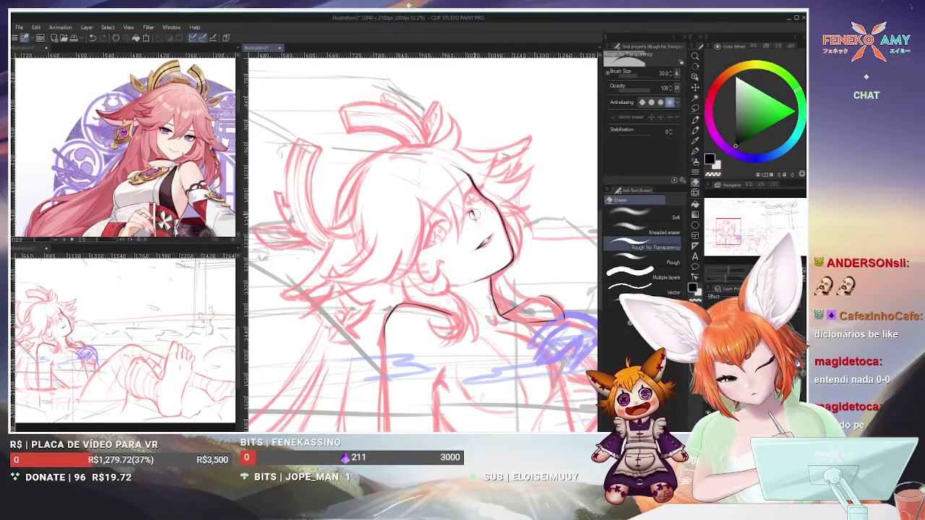
left_click(696, 120)
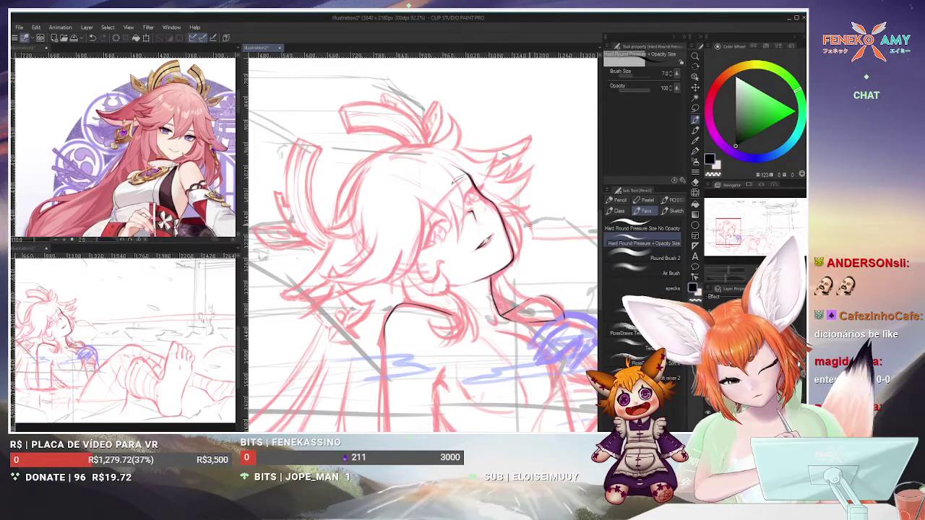
Switch to the browser and search Google for "diligente" in a new tab
key("alt+Tab")
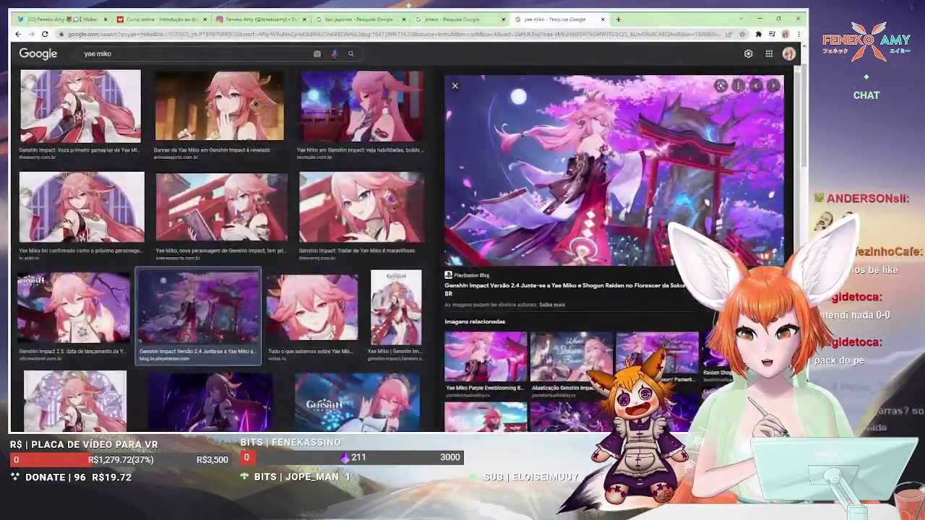
left_click(615, 19)
type("diligente")
key("Return")
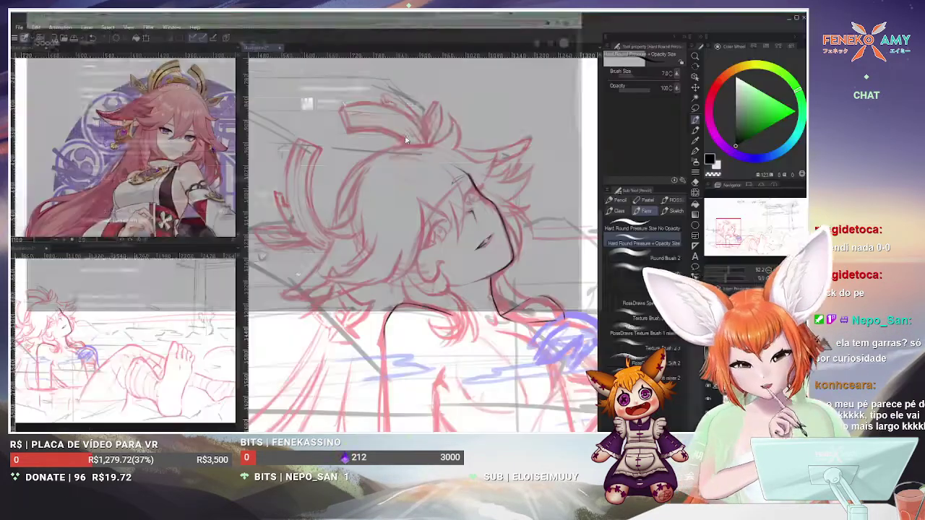
Switch back to Clip Studio Paint and examine the character's hand closely in the reference artwork
key("alt+Tab")
scroll(124, 148, "up", 4)
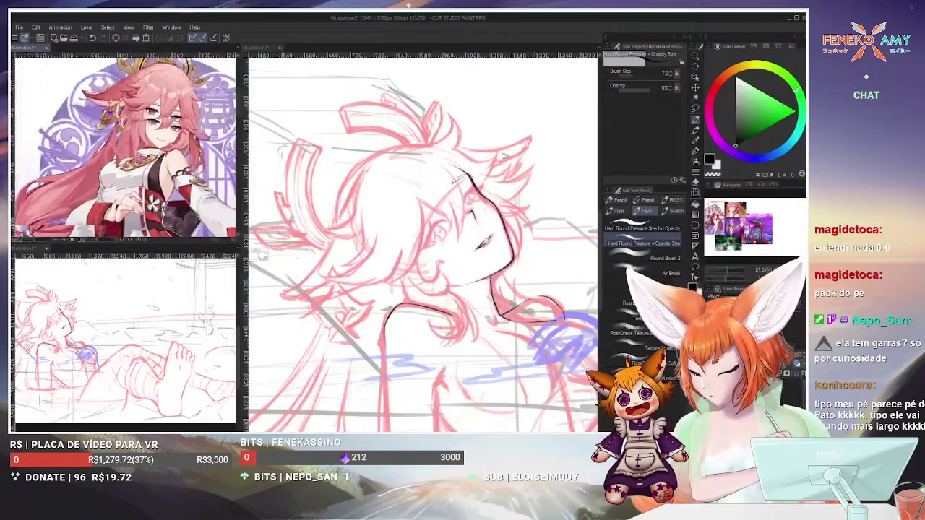
scroll(124, 148, "up", 3)
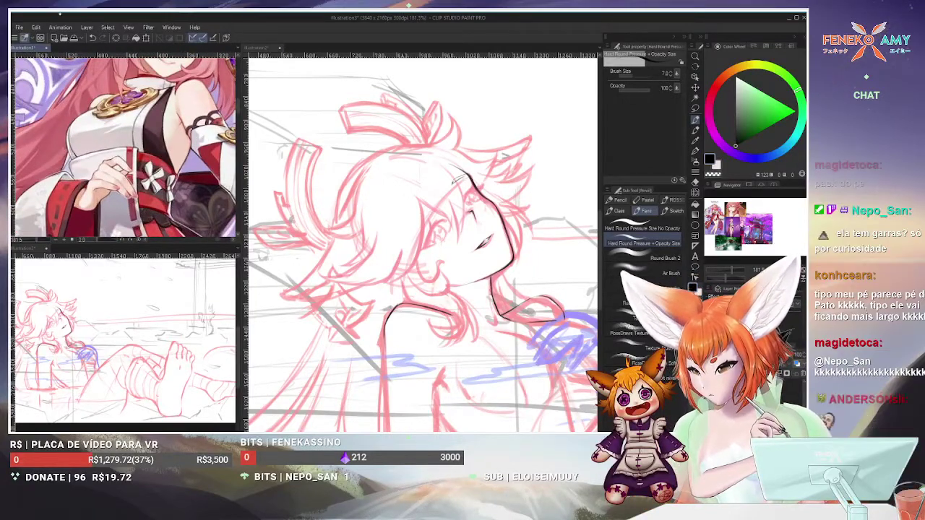
Return to the browser, read the dictionary definition of "diligente" and minimise the browser window
key("alt+Tab")
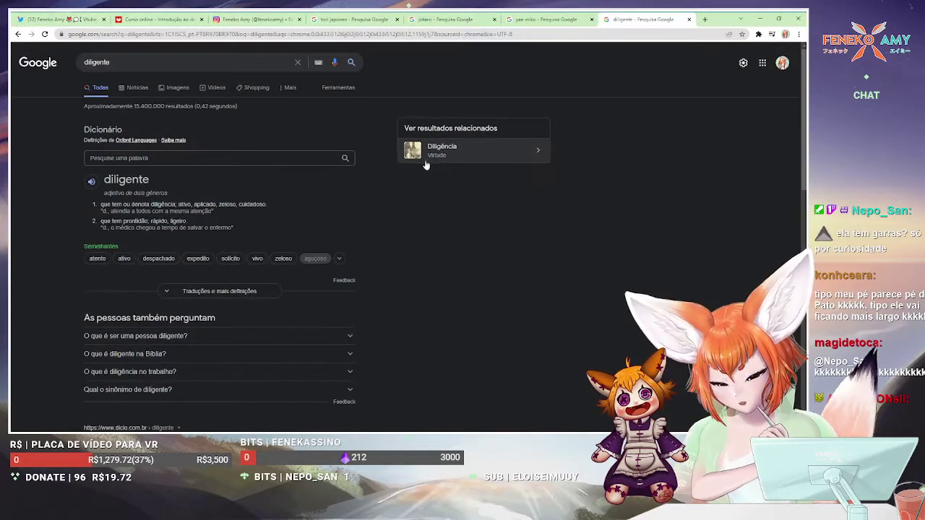
left_click_drag(134, 208, 168, 205)
left_click(175, 205)
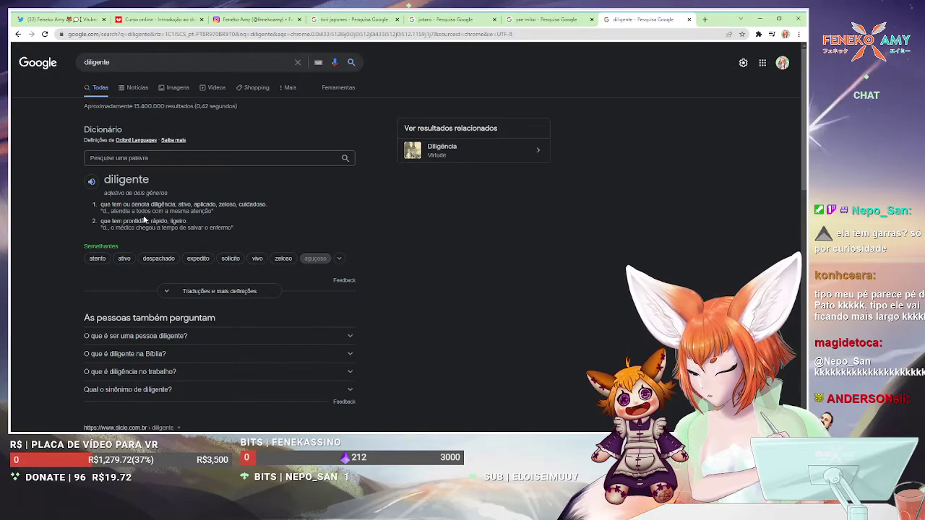
left_click(92, 182)
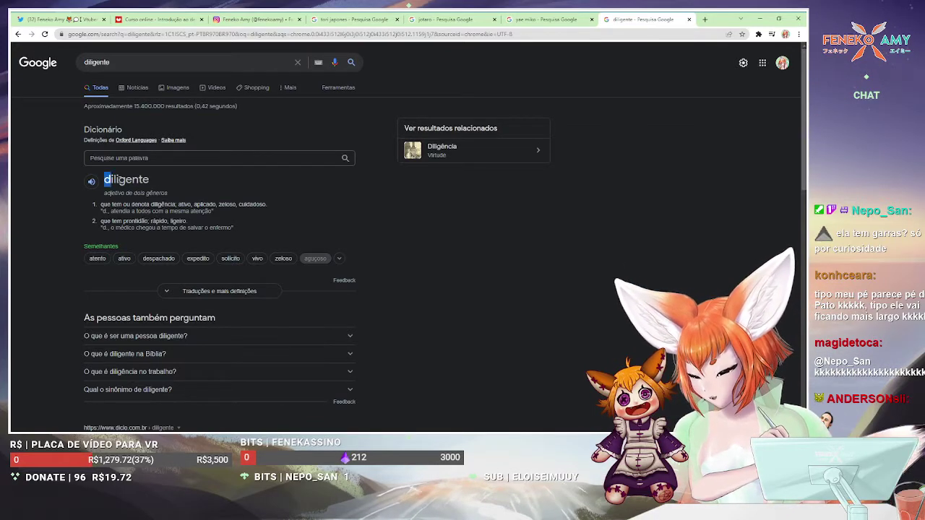
left_click(761, 22)
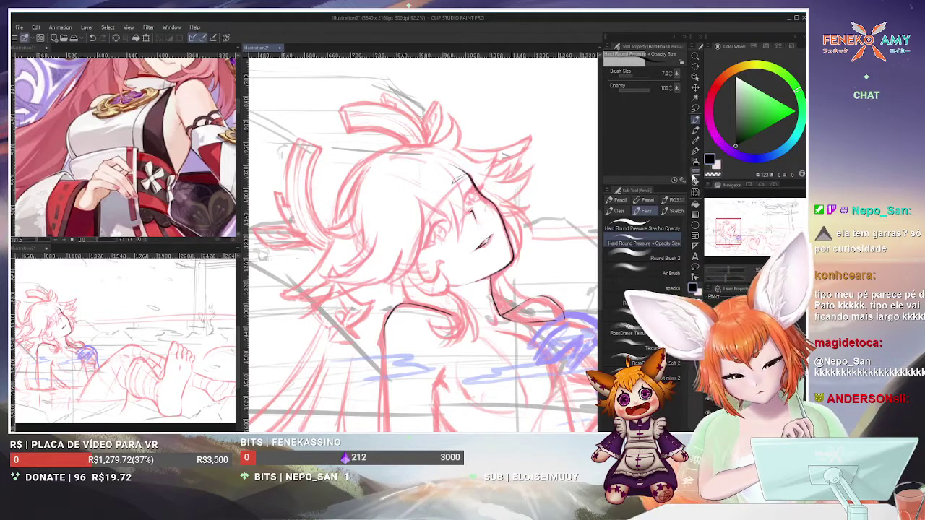
left_click(695, 178)
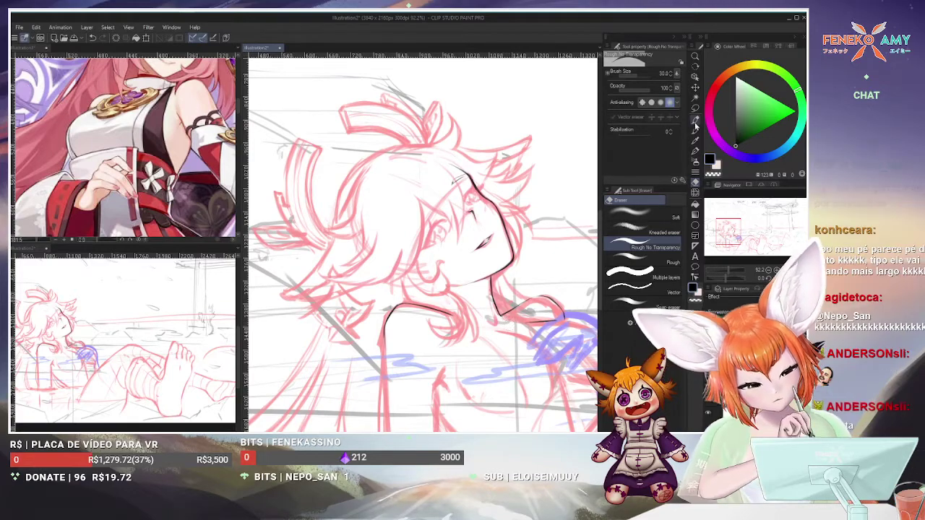
key("p")
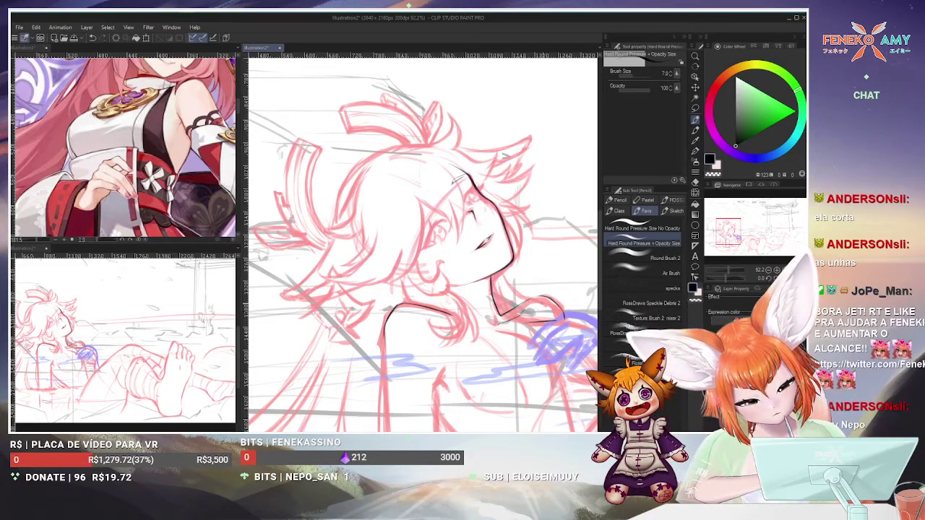
left_click_drag(527, 251, 532, 266)
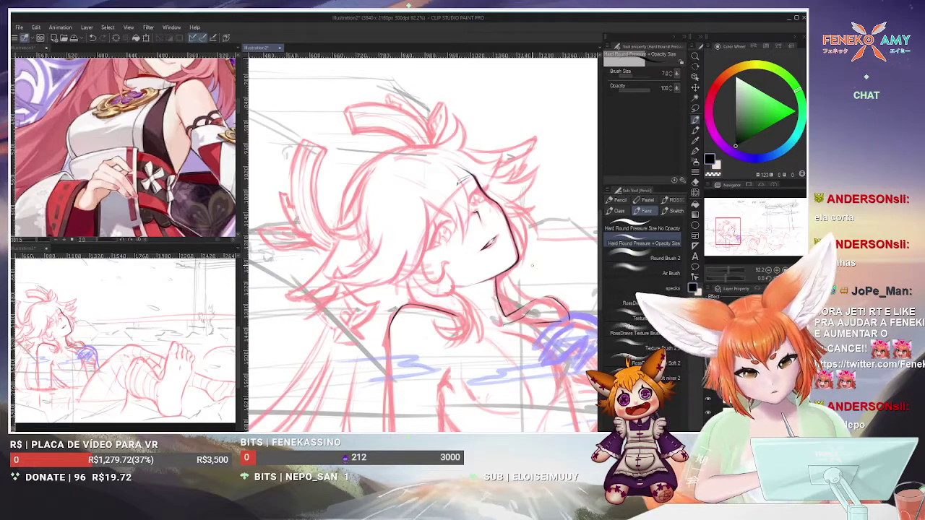
left_click_drag(532, 266, 447, 304)
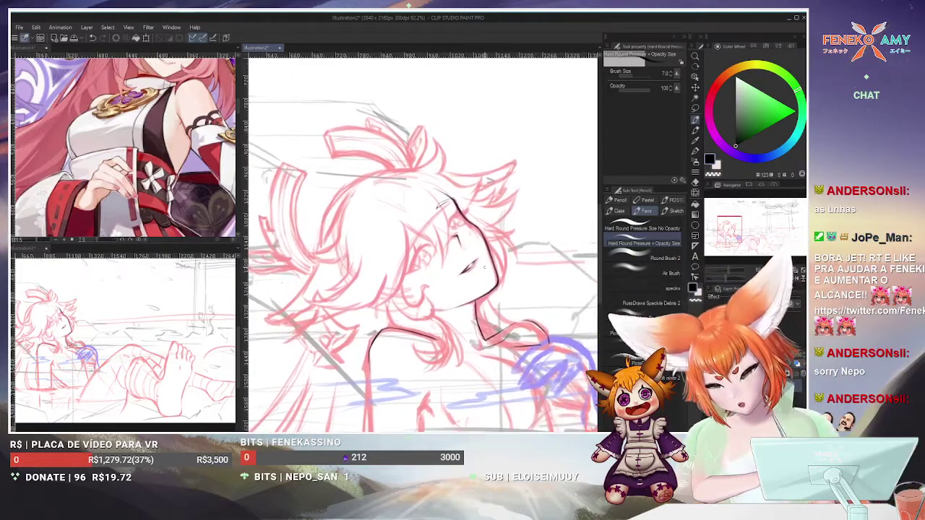
Show the character's face close up in the reference artwork
left_click(123, 144)
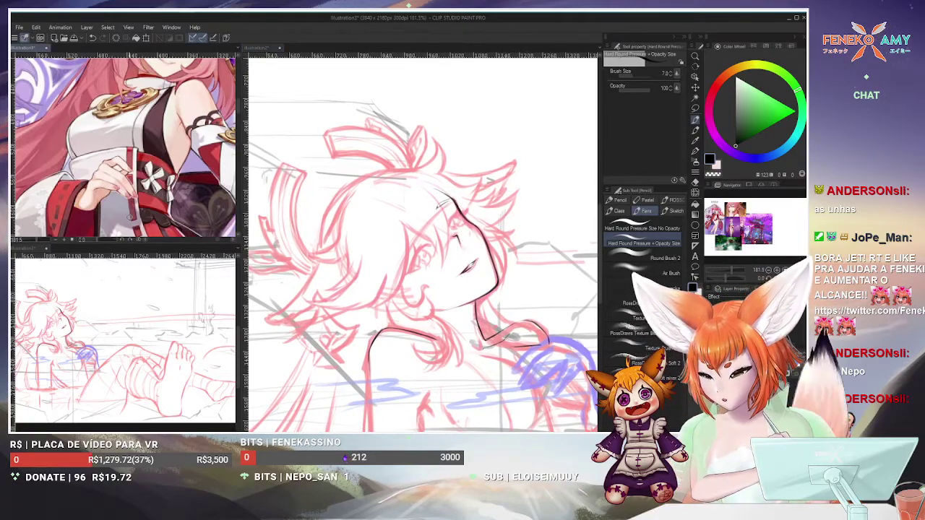
scroll(123, 145, "down", 3)
scroll(170, 88, "up", 3)
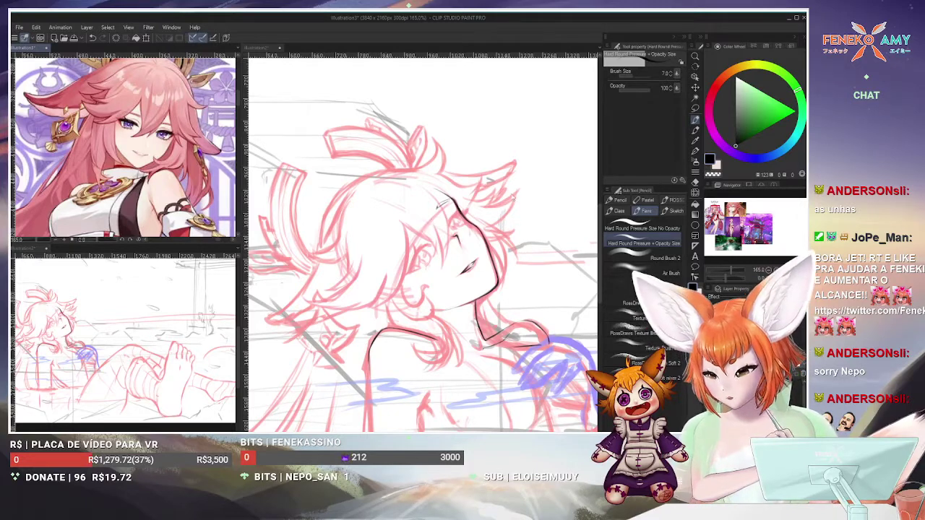
Ink the near eyebrow and the far eye's thick upper lashes with the size 7 pencil, cleaning up with the eraser
left_click(425, 225)
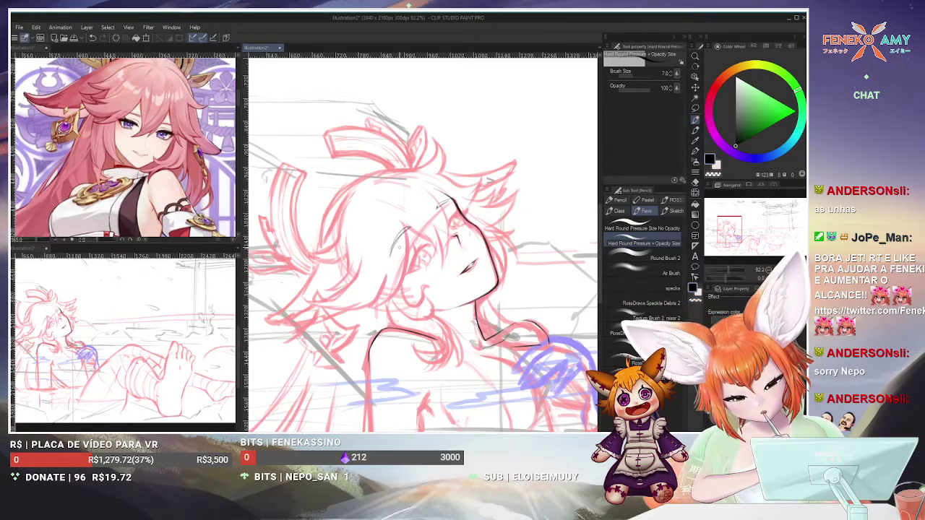
key("e")
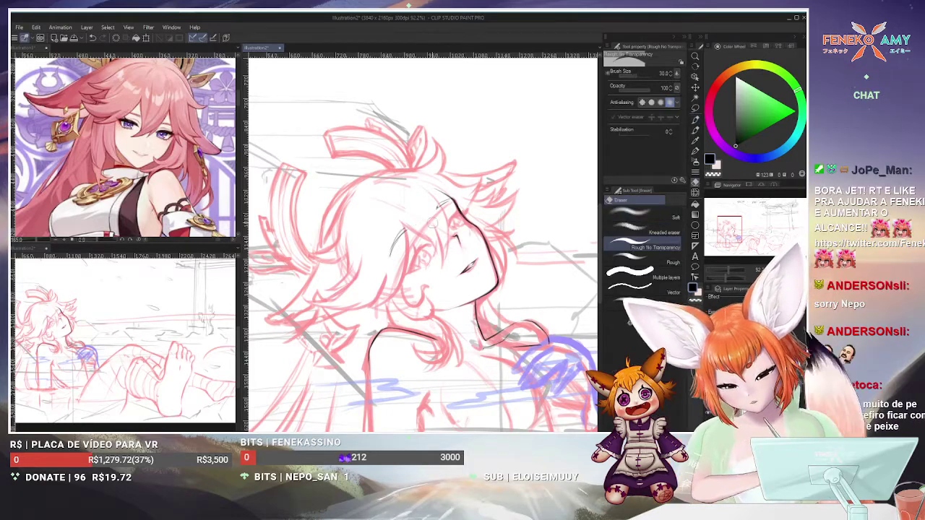
key("p")
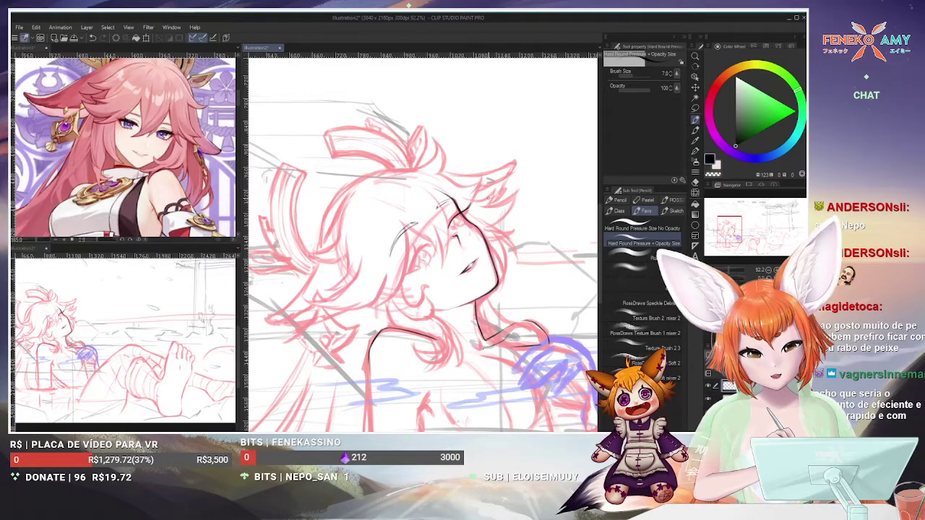
scroll(478, 210, "up", 3)
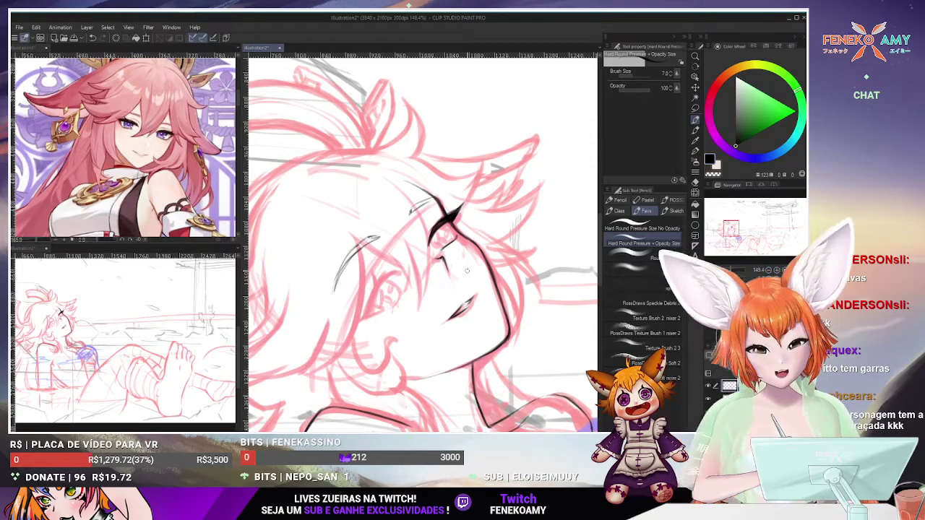
Switch to the browser, search Google Images for "itto" and look through the character's pictures
key("alt+Tab")
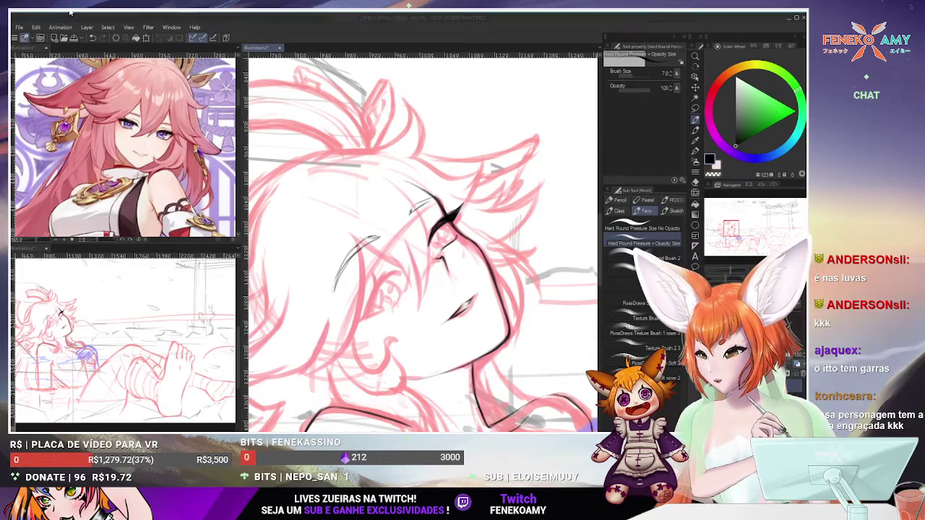
left_click(549, 19)
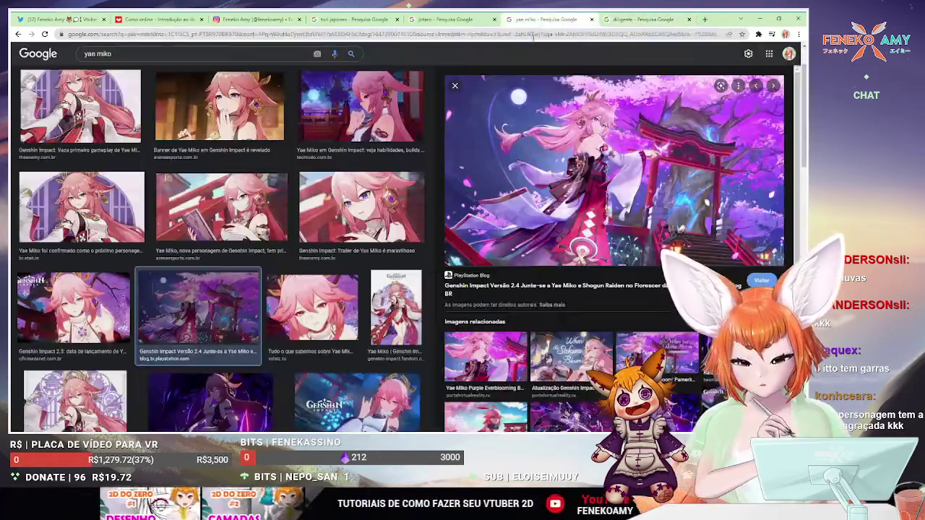
left_click(533, 34)
type("itto")
key("Return")
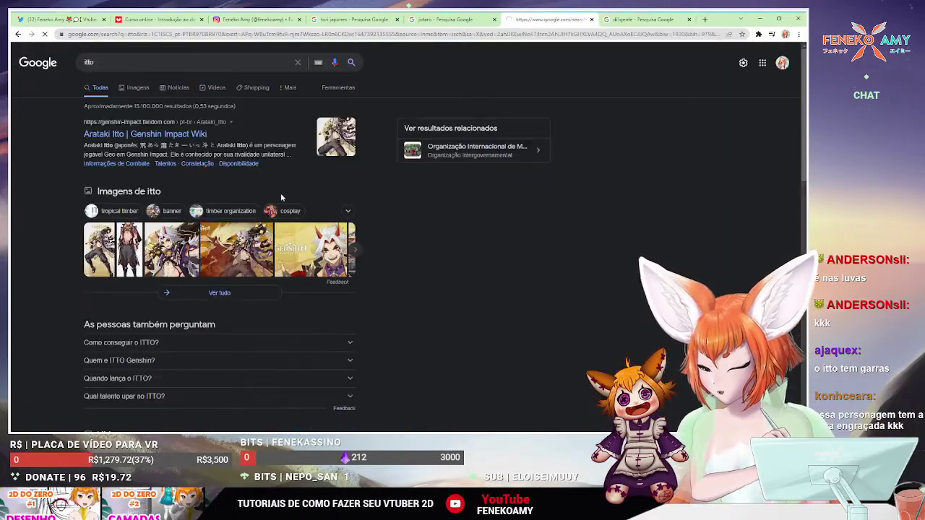
left_click(280, 193)
left_click(213, 181)
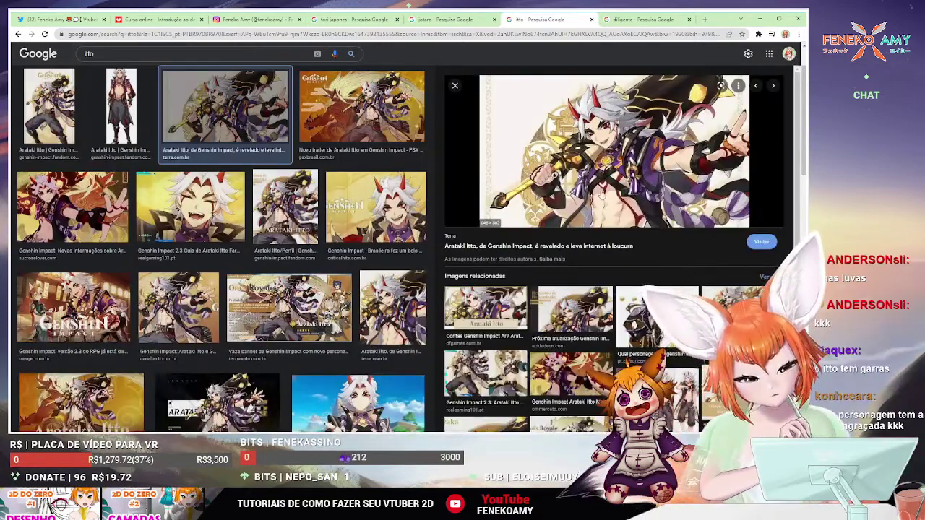
left_click(773, 85)
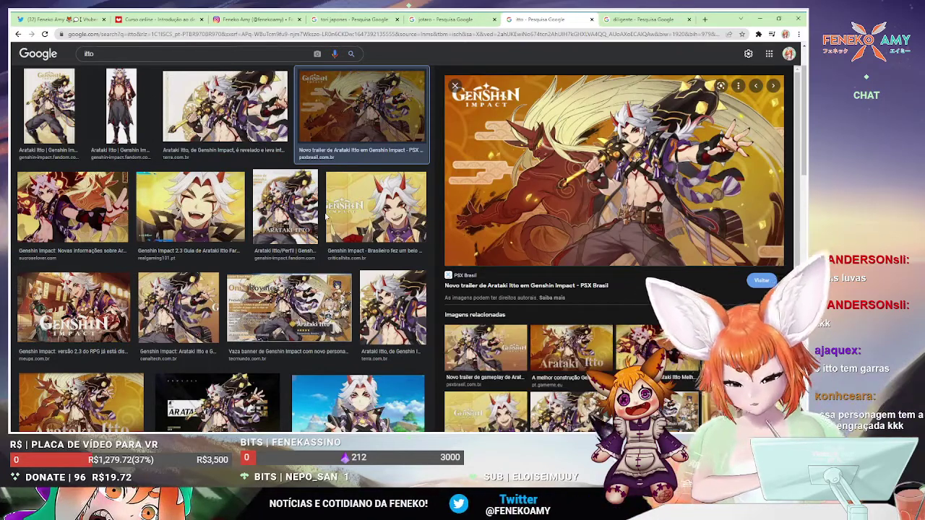
scroll(417, 307, "down", 2)
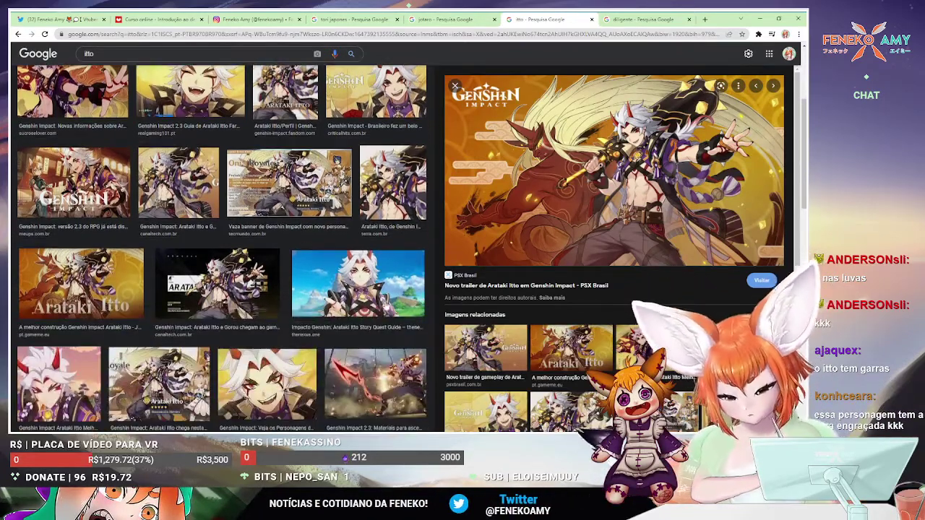
scroll(107, 271, "up", 4)
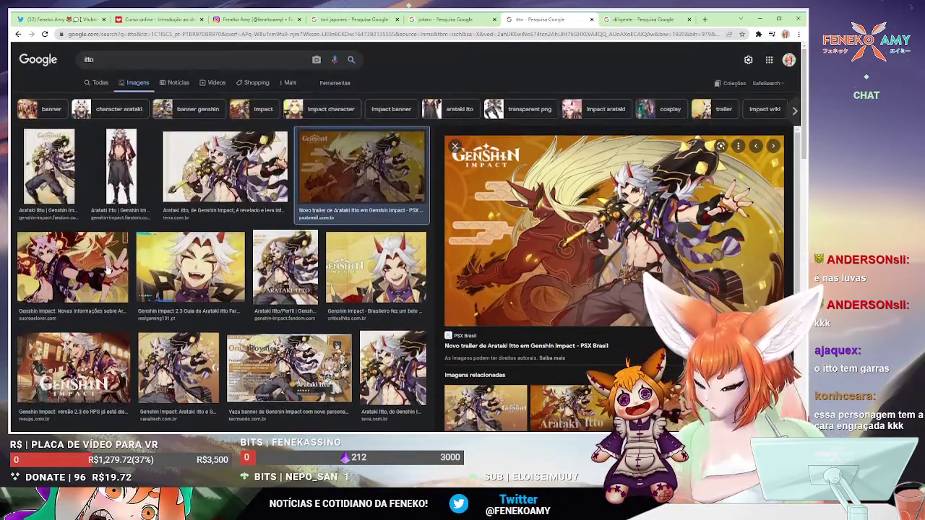
Search Google Images for "rosaria" and open the picture of her in the white outfit with a raised hand
left_click(124, 61)
key("BackSpace")
key("BackSpace")
key("BackSpace")
key("BackSpace")
type("rosal")
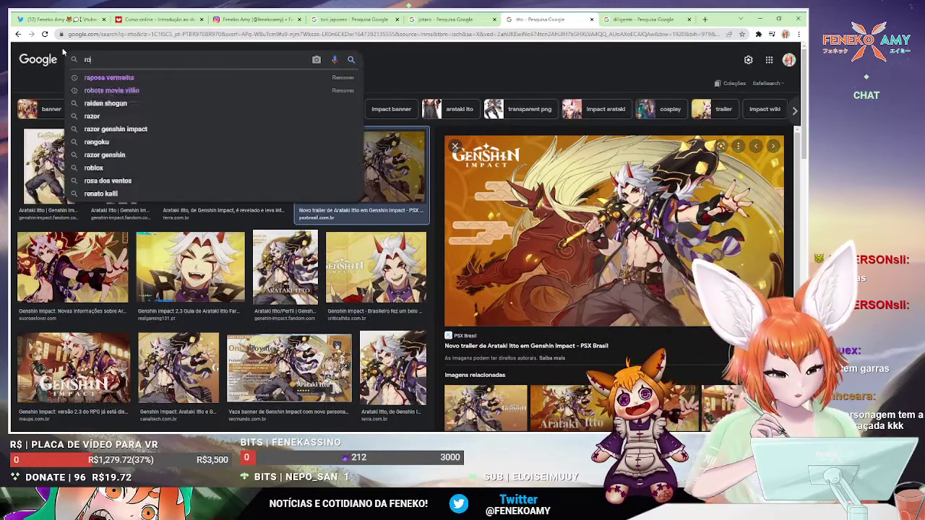
type("ria")
key("Return")
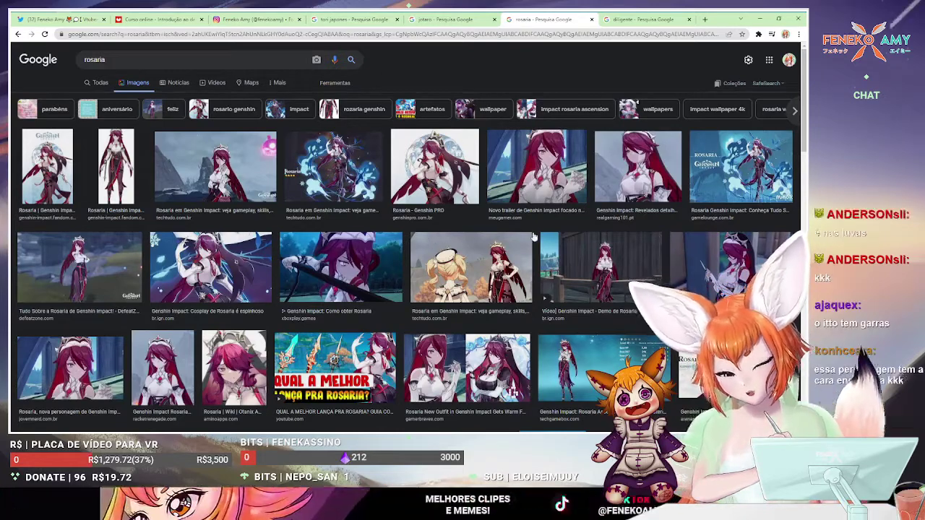
left_click(553, 172)
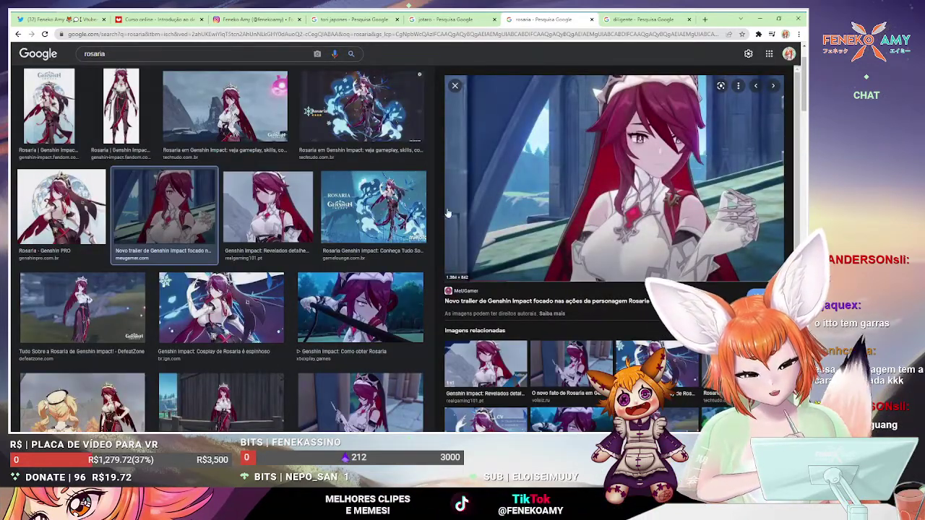
Compare several Rosaria images, including the blue splash art and the full-body portrait, and minimise the browser
scroll(347, 217, "down", 1)
left_click(354, 162)
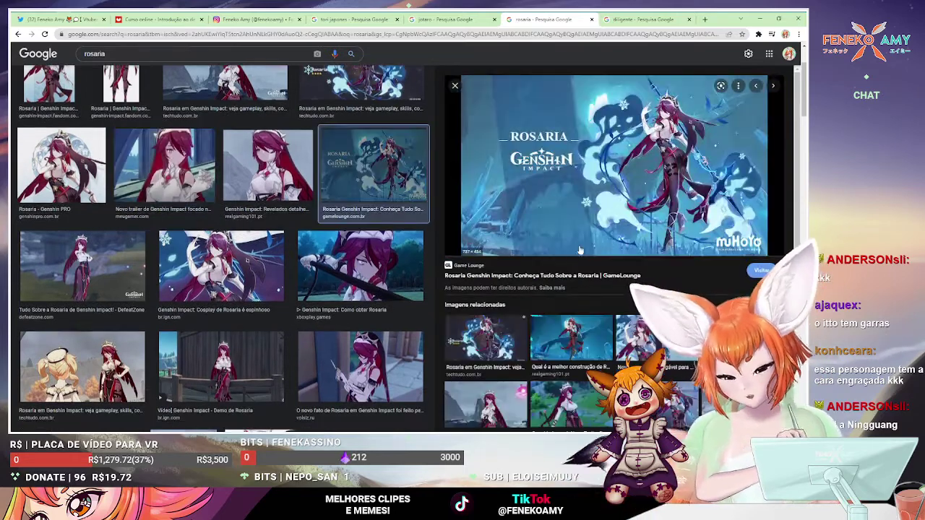
scroll(574, 254, "up", 2)
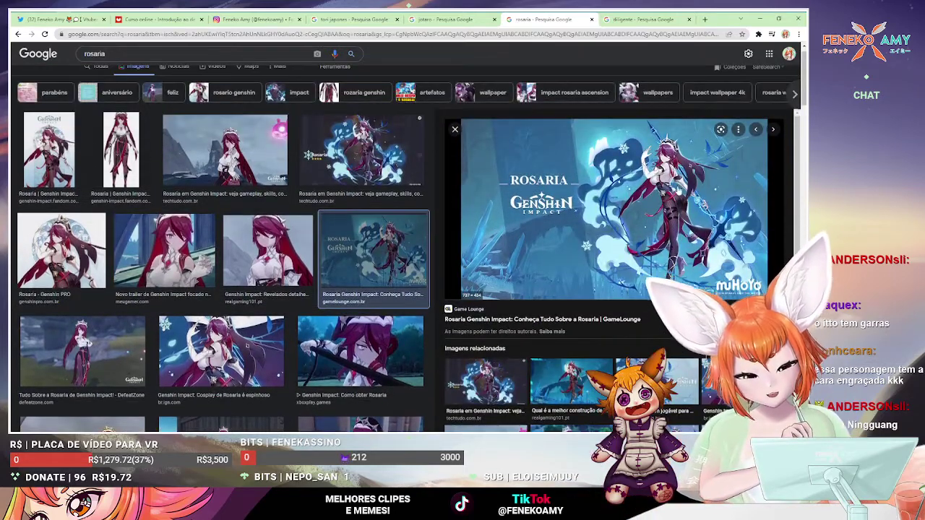
scroll(312, 269, "down", 5)
scroll(312, 270, "down", 3)
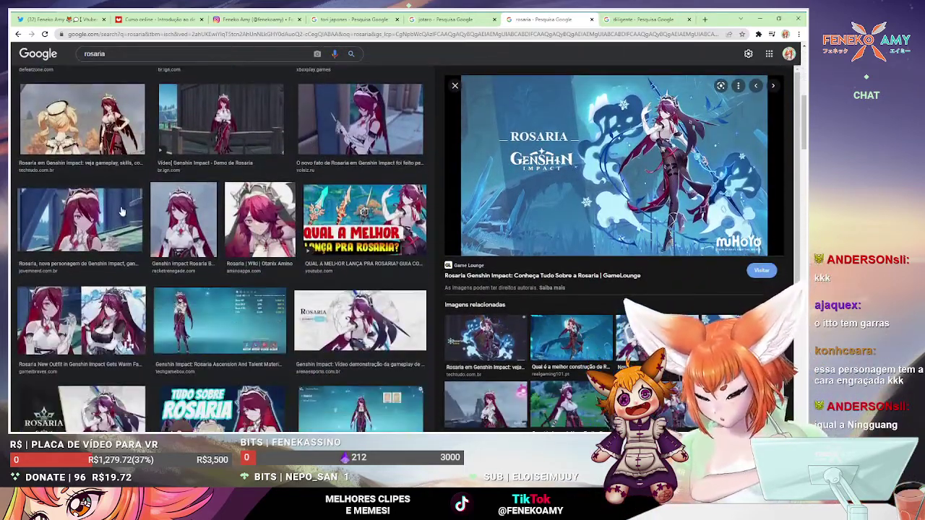
left_click(85, 122)
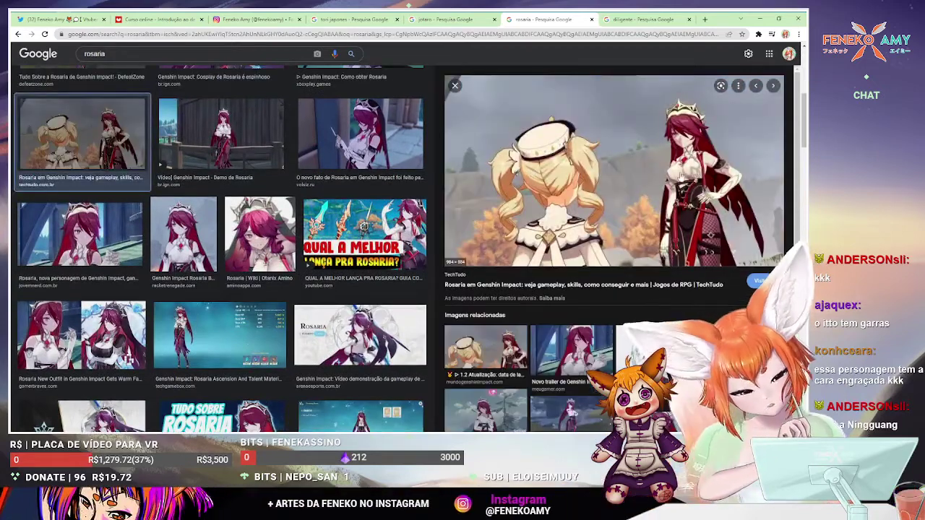
scroll(301, 193, "up", 4)
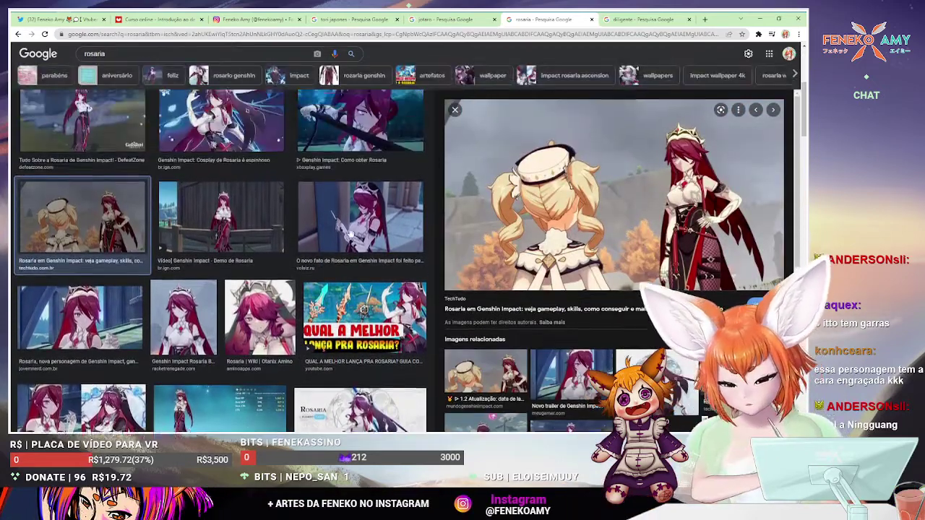
left_click(394, 211)
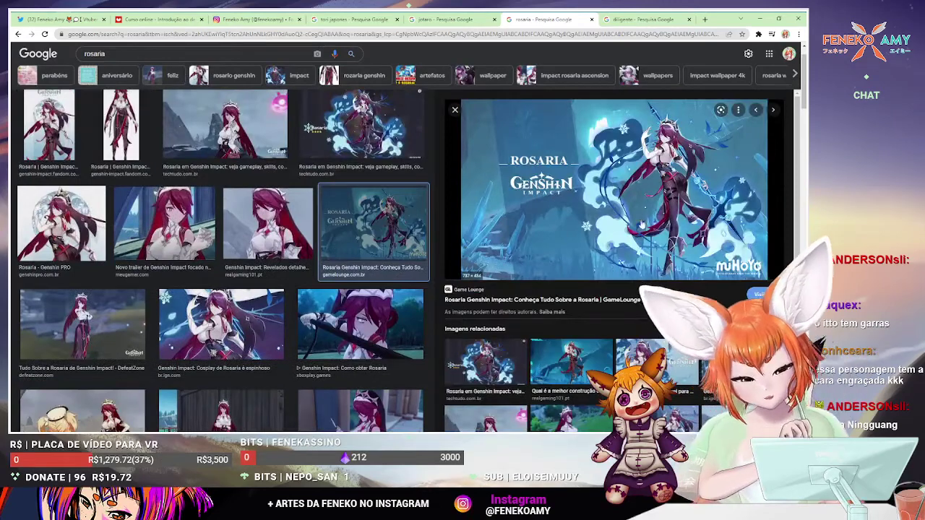
scroll(650, 217, "down", 4)
scroll(615, 231, "up", 4)
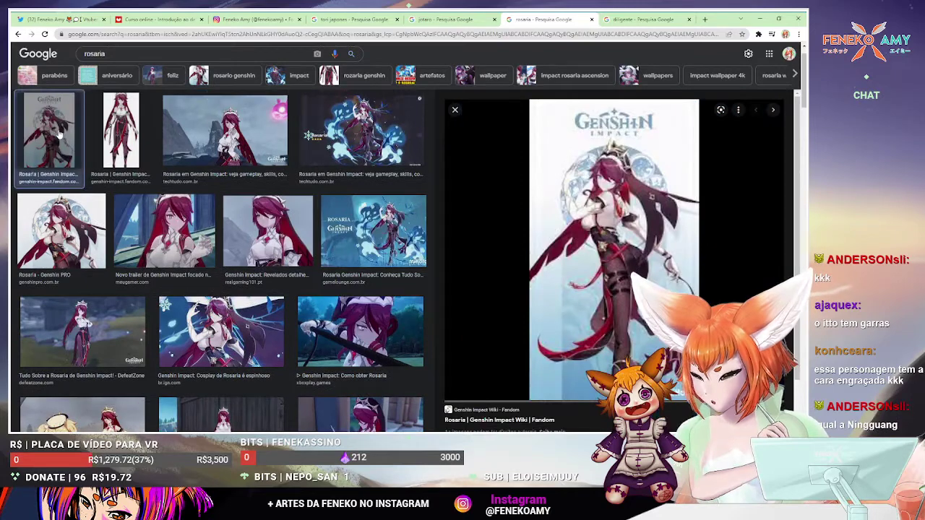
left_click(49, 130)
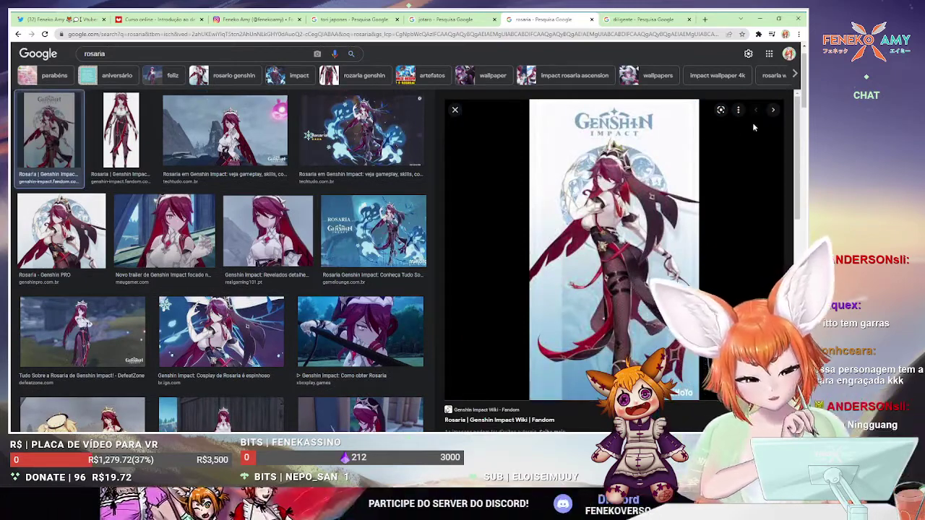
left_click(759, 21)
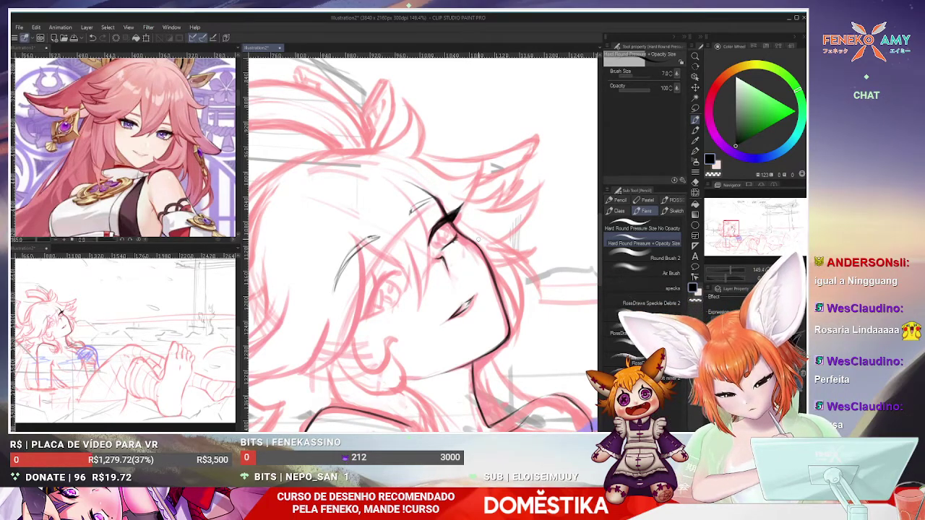
Ink and thicken the near eye's upper lash line with the size 7 pencil, following the sketch, and switch to the eraser
left_click_drag(474, 274, 503, 280)
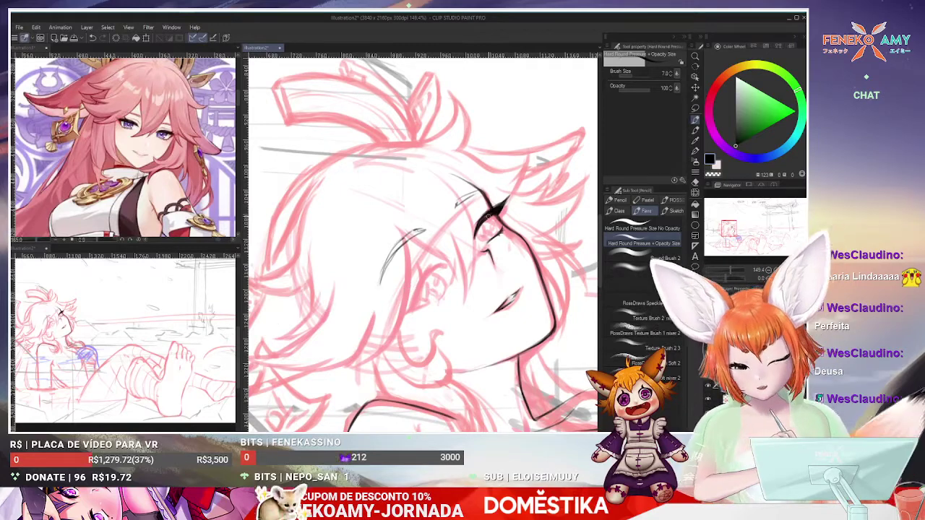
scroll(502, 282, "down", 3)
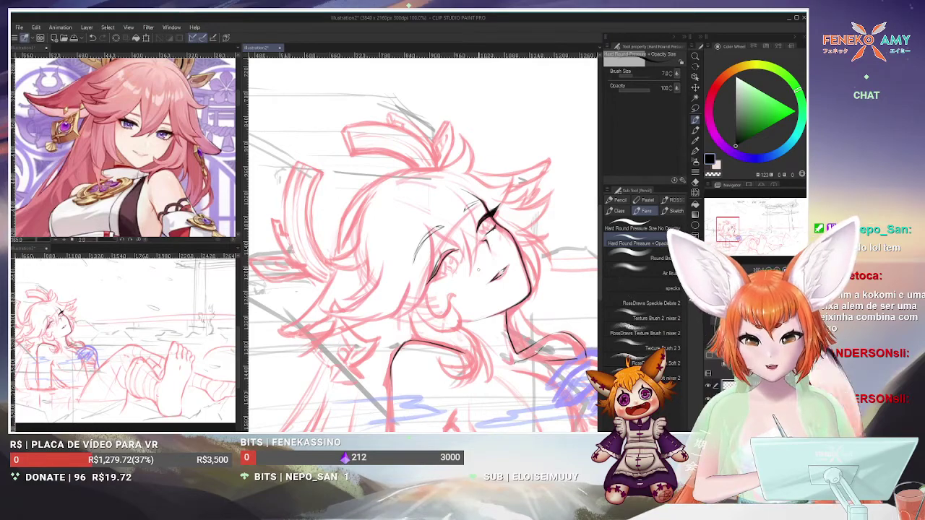
scroll(477, 269, "up", 3)
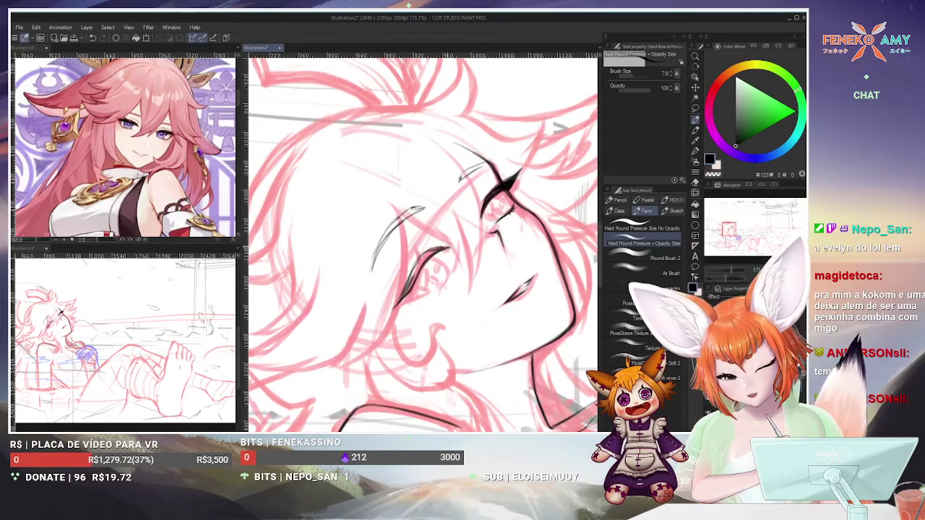
left_click_drag(418, 258, 451, 246)
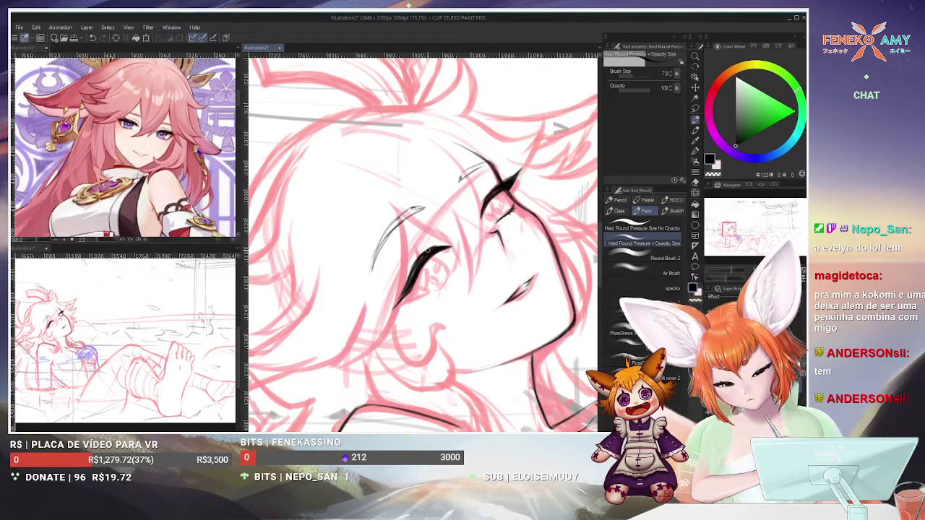
left_click_drag(423, 266, 414, 283)
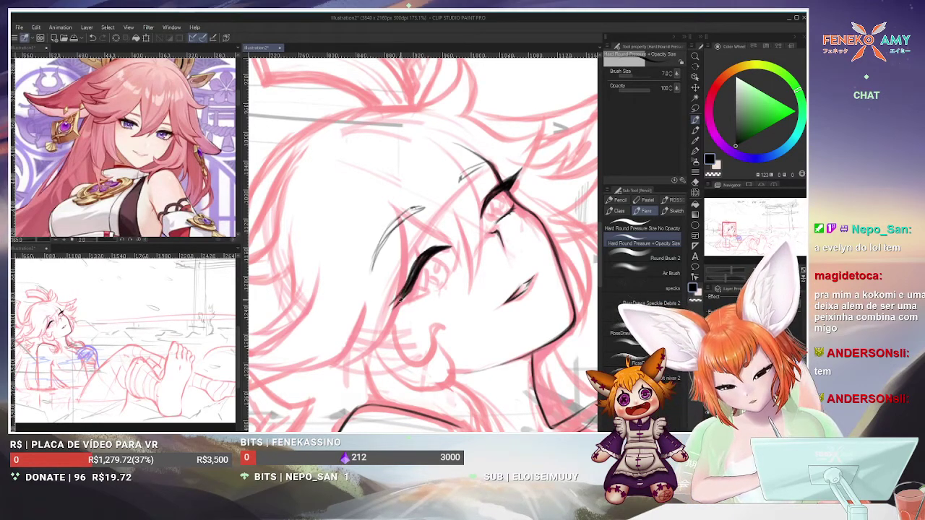
key("e")
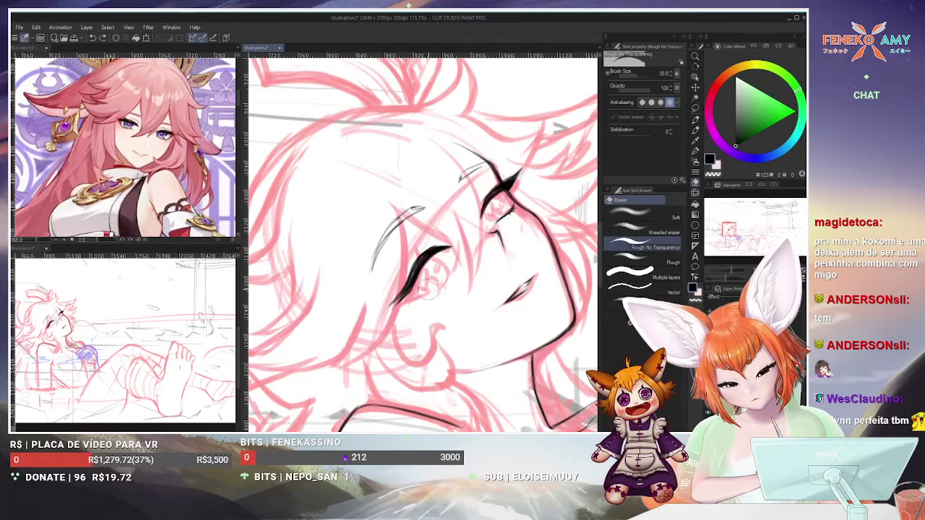
Check the inked face from a distance and mirrored horizontally, and restore the normal orientation
scroll(492, 250, "down", 10)
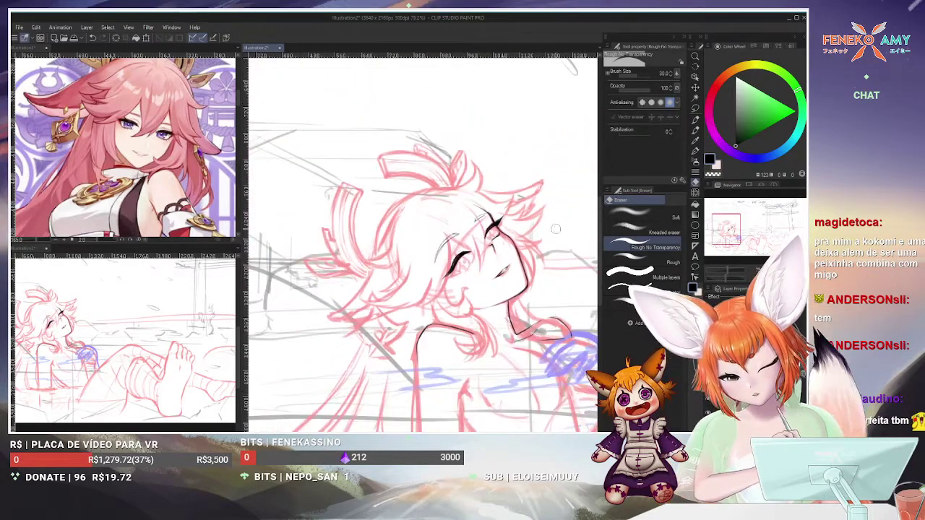
scroll(523, 239, "up", 9)
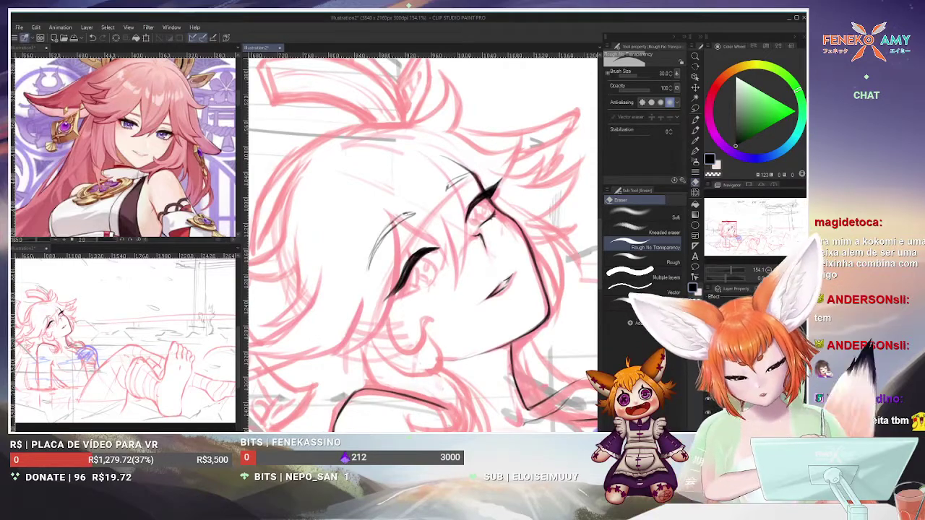
key("h")
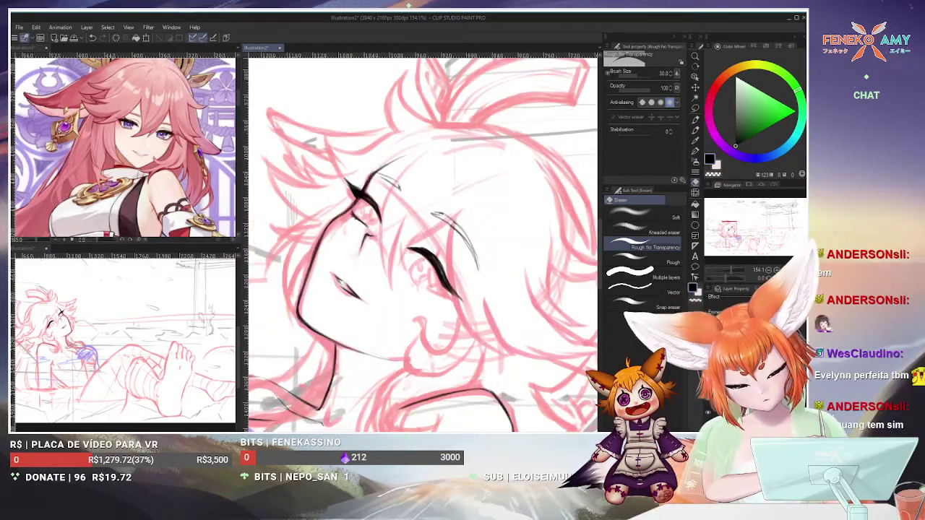
key("h")
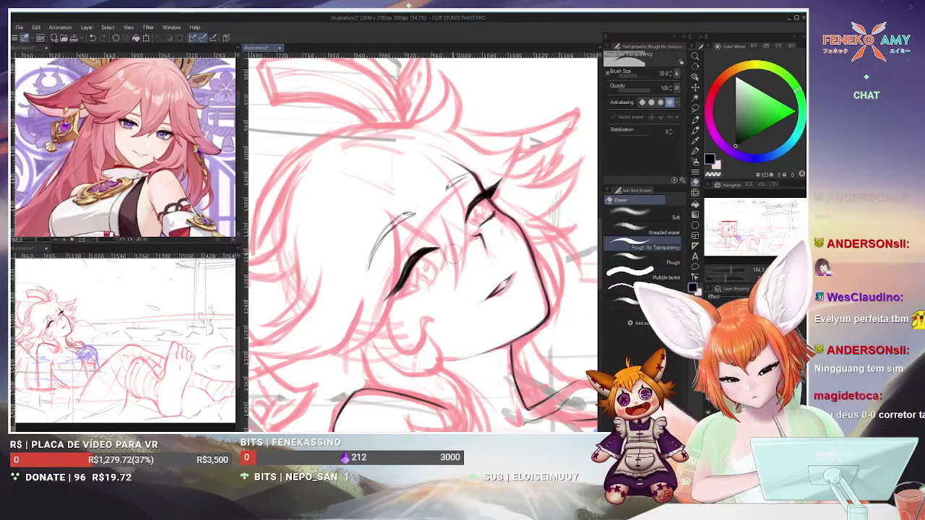
Lasso the near eye's inked lashes, move them slightly away from the nose, deselect and return to the pencil
left_click(695, 120)
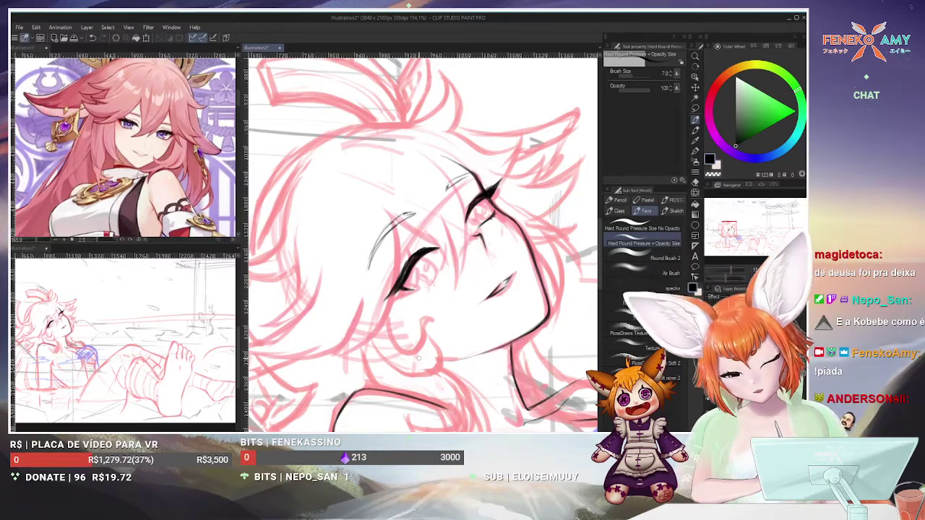
left_click(695, 110)
left_click_drag(379, 292, 452, 273)
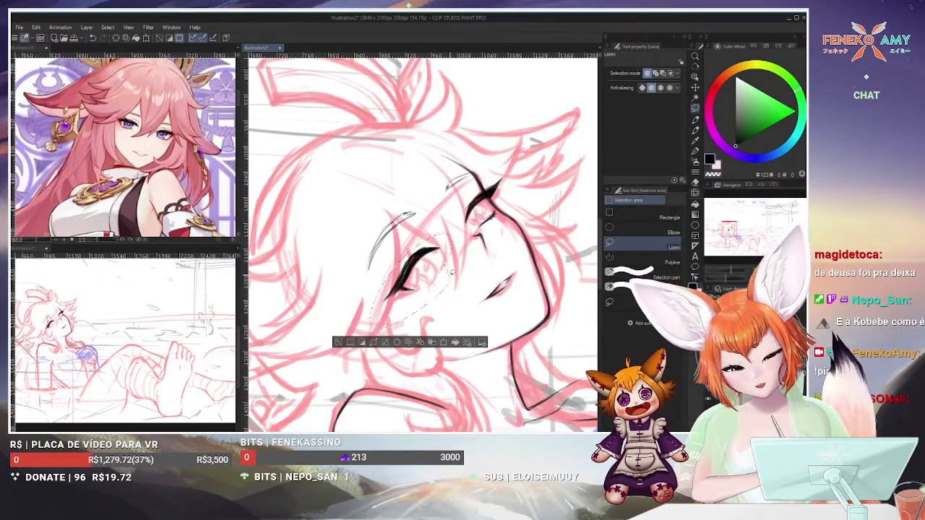
key("ctrl+t")
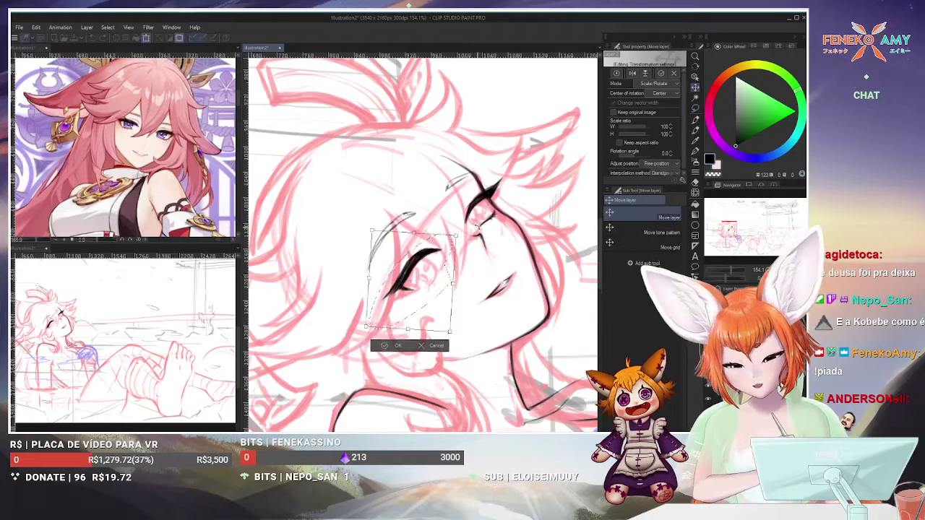
key("Return")
left_click_drag(437, 287, 427, 288)
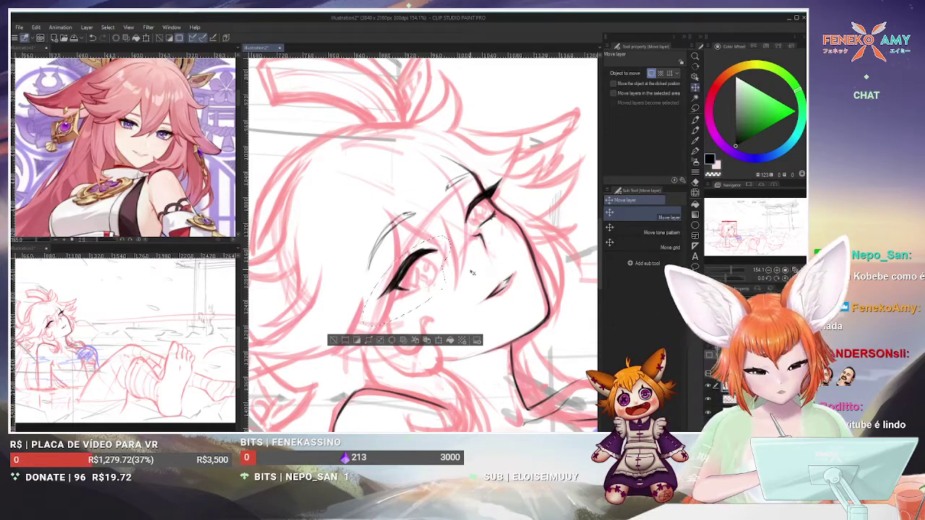
key("ctrl+d")
left_click(695, 120)
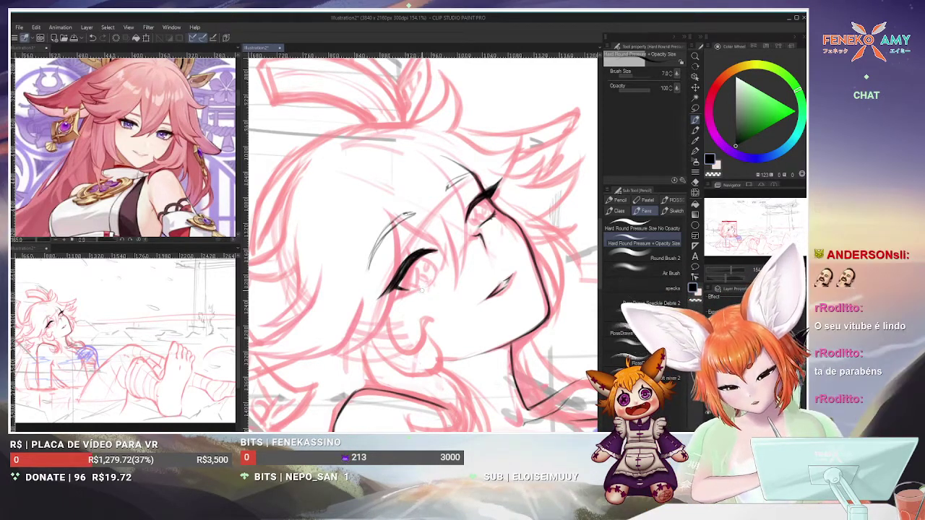
Show more of the whole composition in the small second view of the illustration
left_click(204, 351)
scroll(204, 352, "up", 2)
scroll(187, 325, "down", 3)
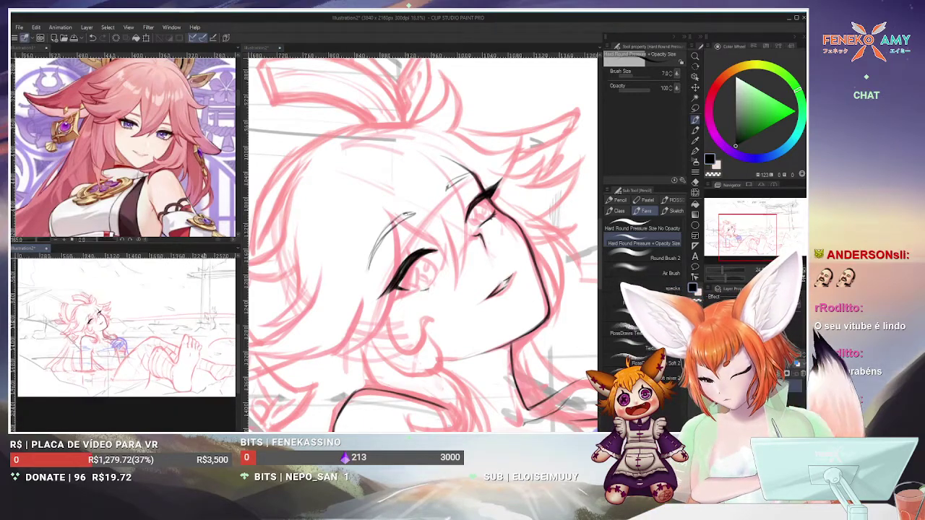
Lasso the near eye's inked lashes, rotate them slightly clockwise, deselect, and check the face mirrored horizontally
scroll(186, 324, "up", 3)
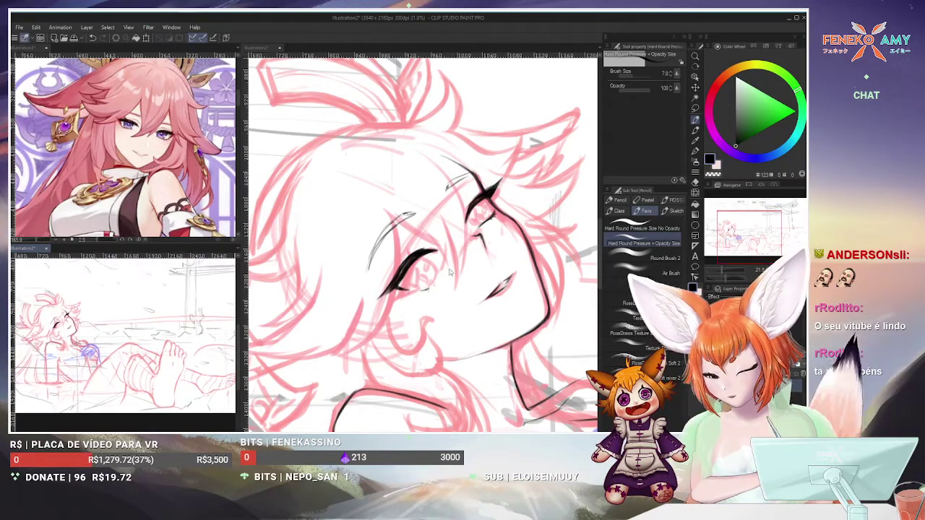
left_click(443, 290)
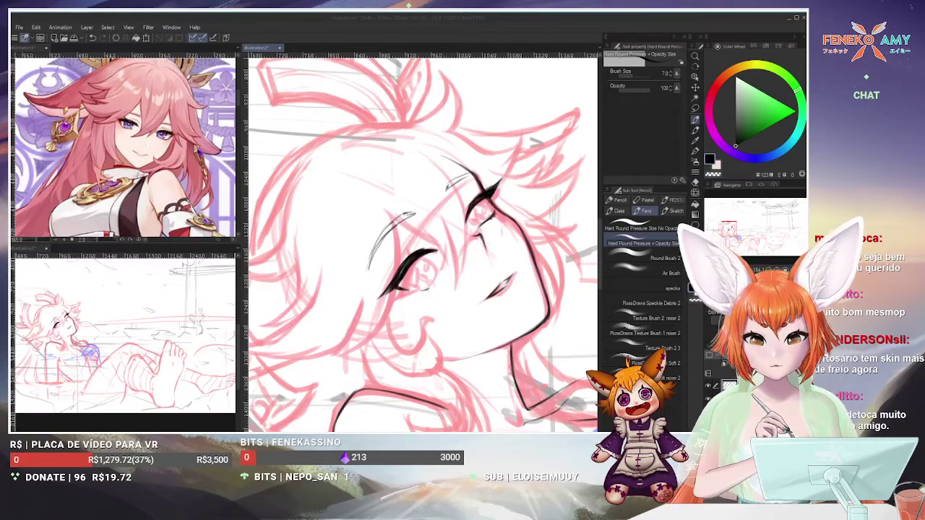
left_click(696, 108)
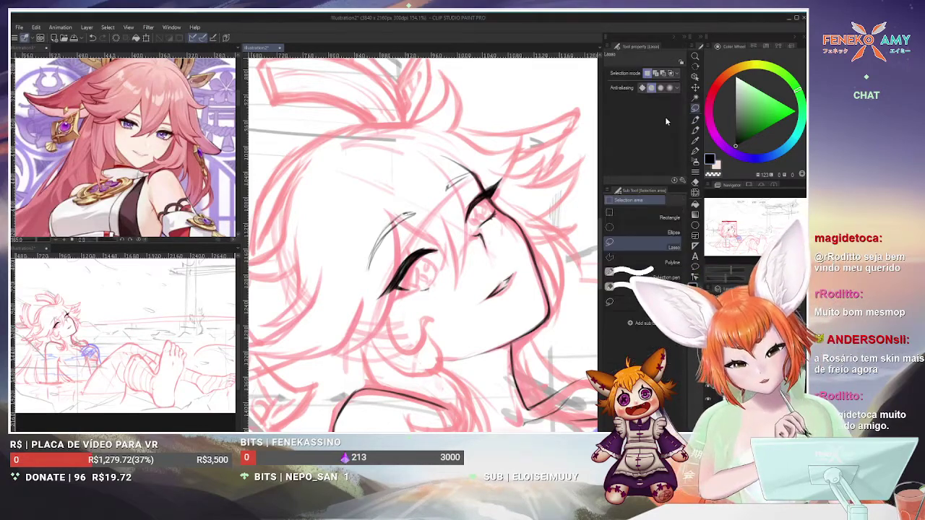
left_click_drag(398, 312, 461, 238)
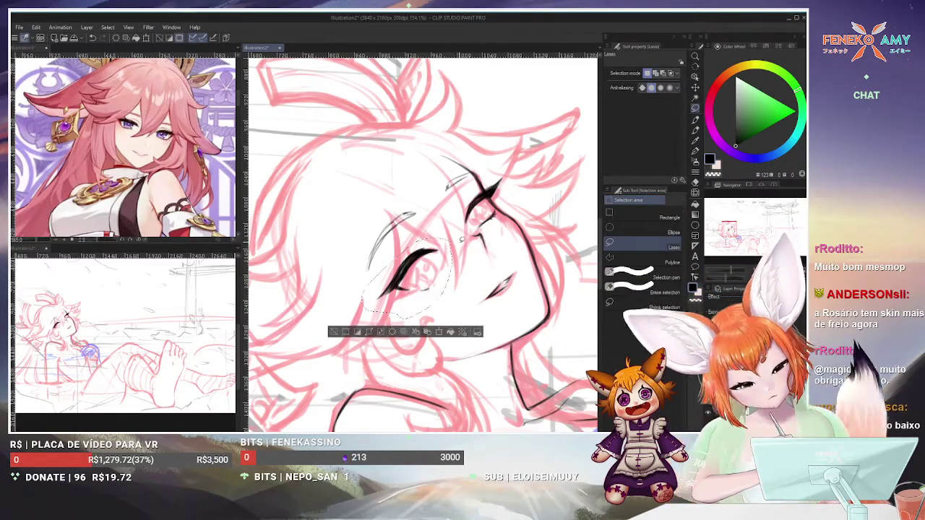
key("ctrl+t")
left_click_drag(479, 248, 476, 255)
left_click_drag(418, 266, 458, 270)
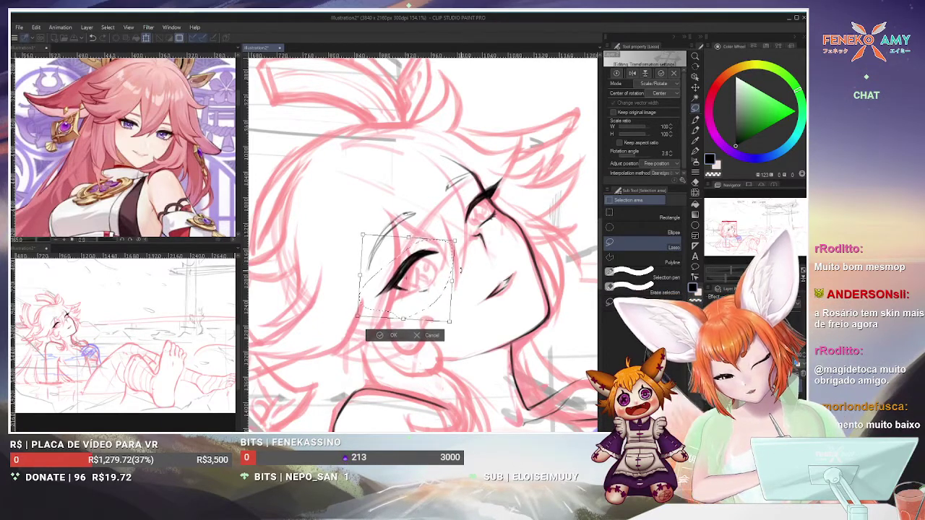
key("Return")
key("ctrl+d")
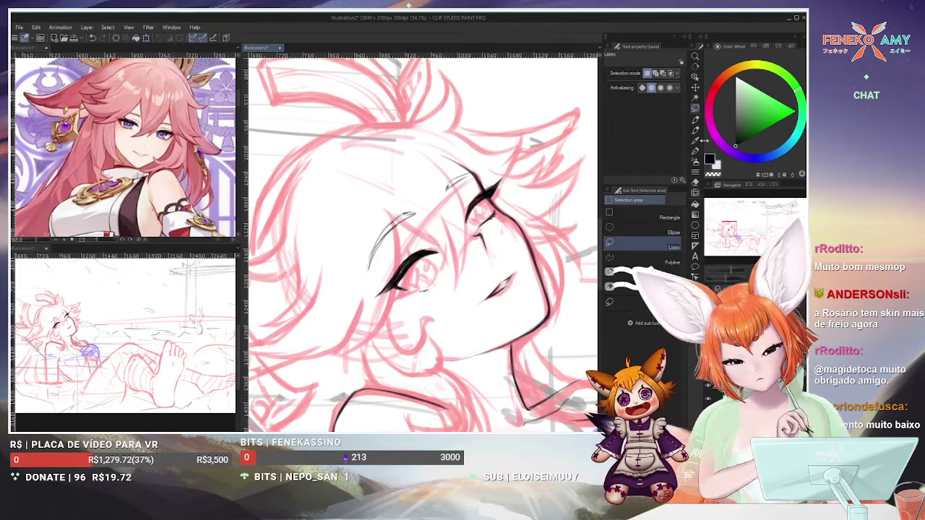
key("h")
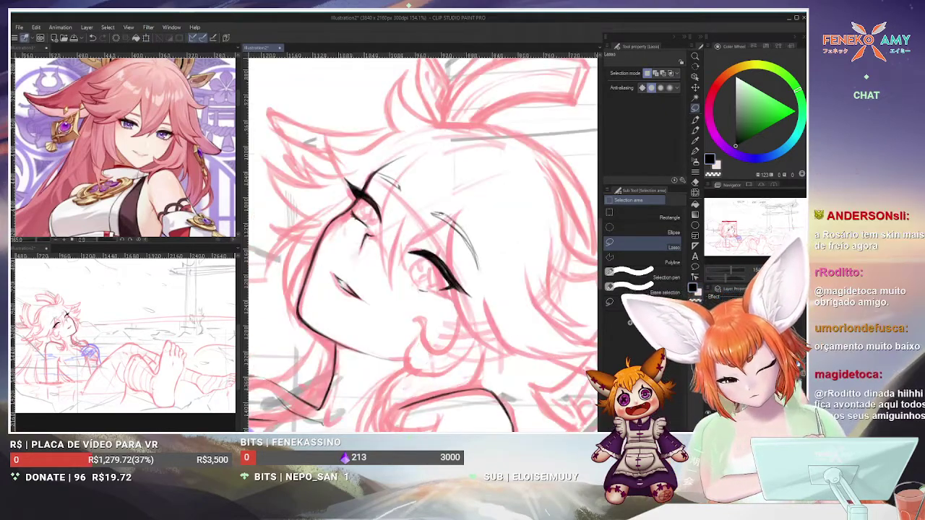
key("h")
Ink small lower lashes and an upper lash flick on the near eye with the size 7 pencil, and erase its outer lash tip
left_click(700, 130)
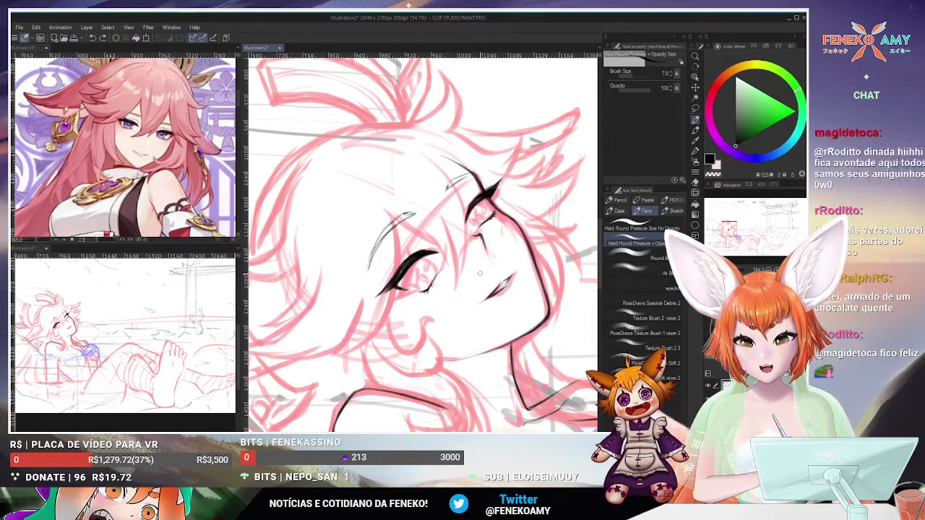
left_click(694, 183)
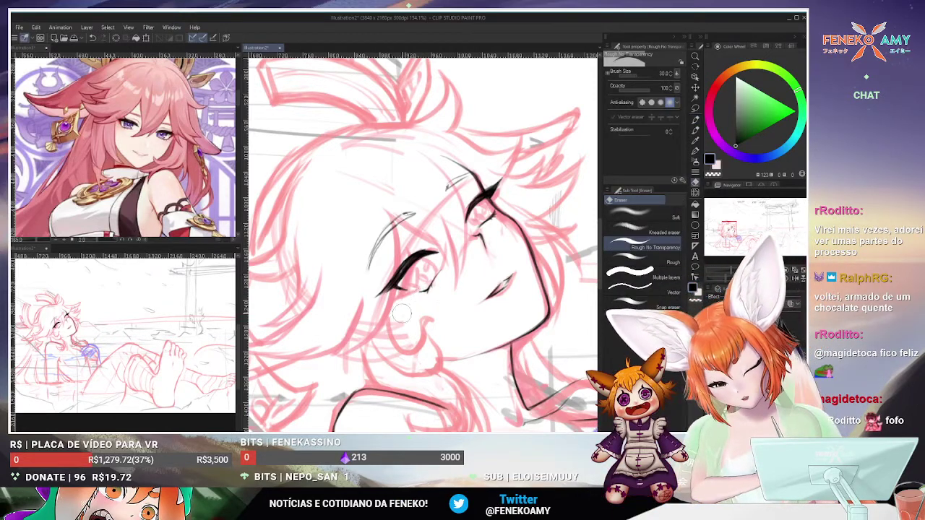
left_click(696, 120)
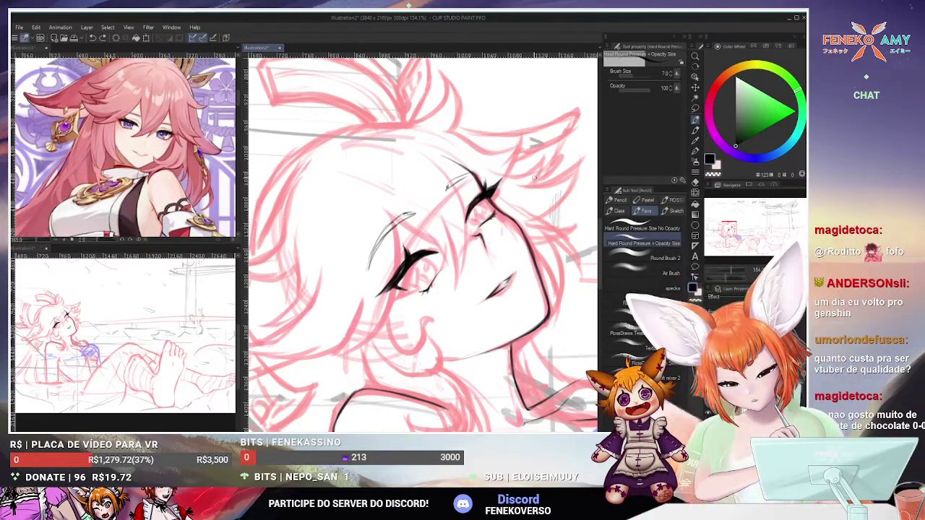
key("e")
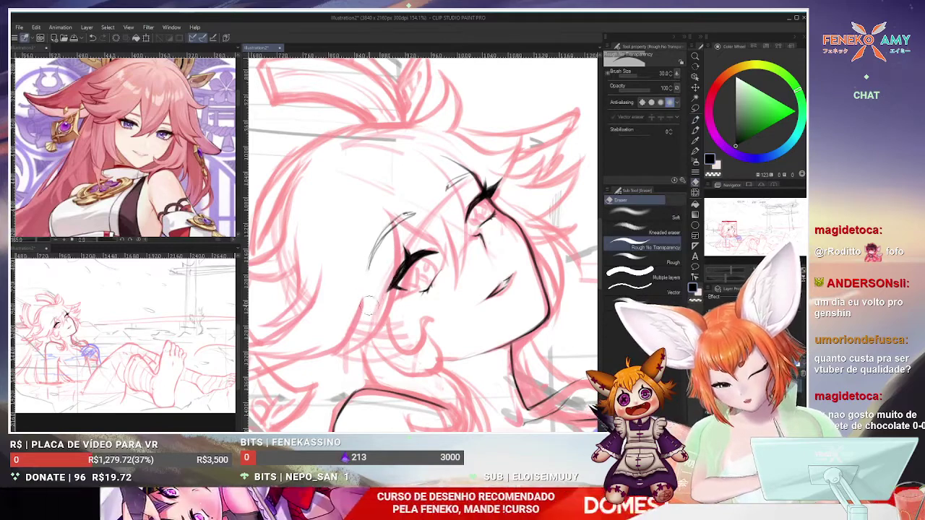
Redraw the near eye's outer lash tips with the pencil and refine the far eye's upper lash line
left_click(694, 118)
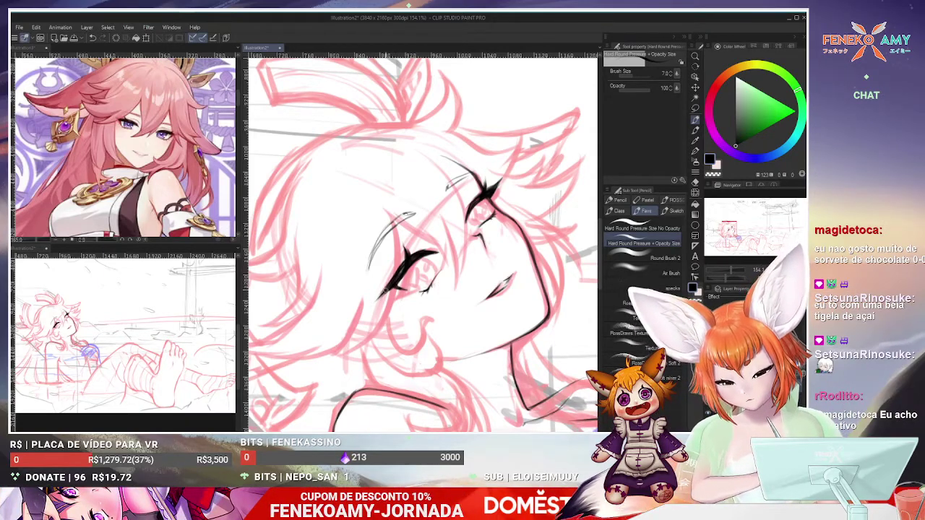
left_click_drag(402, 269, 395, 295)
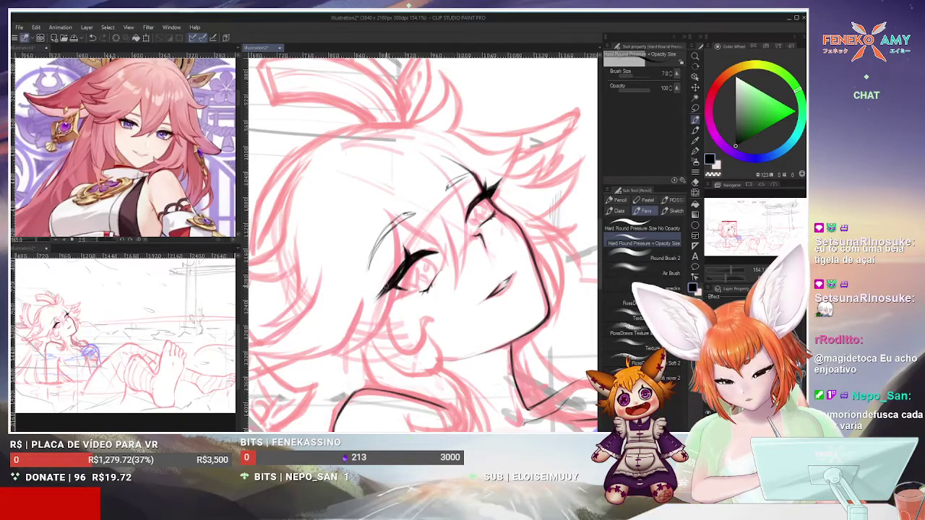
key("e")
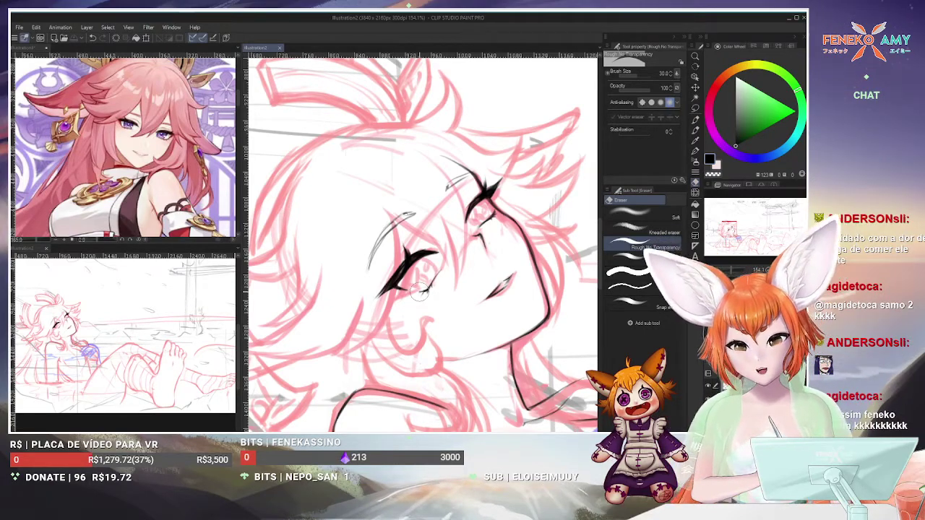
left_click(696, 121)
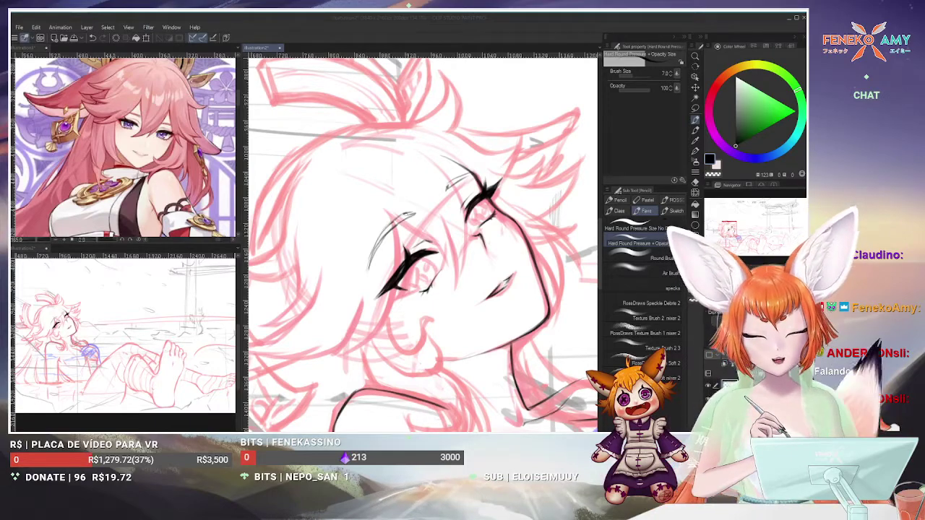
Erase both rough inked eyebrows with the size 30 Rough No Transparency eraser
key("e")
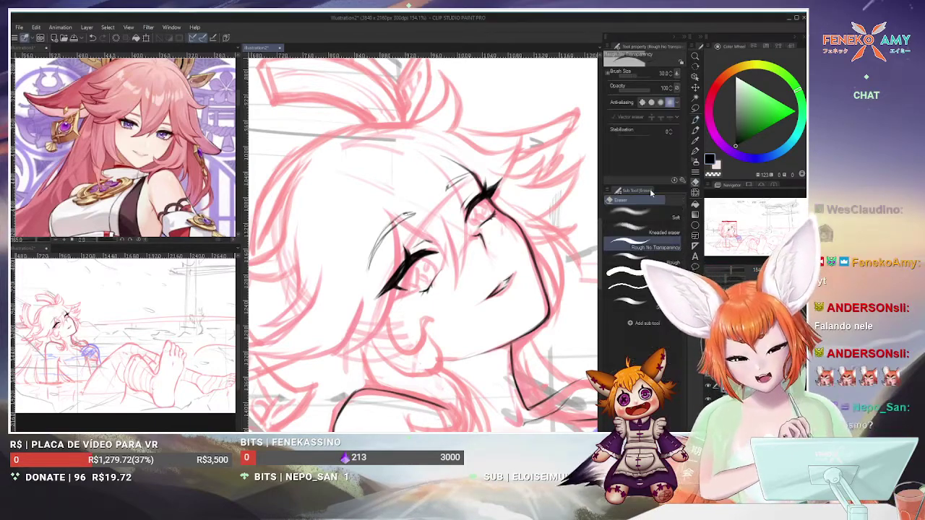
mouse_move(411, 212)
left_mouse_down()
mouse_move(387, 231)
mouse_move(372, 264)
left_mouse_up()
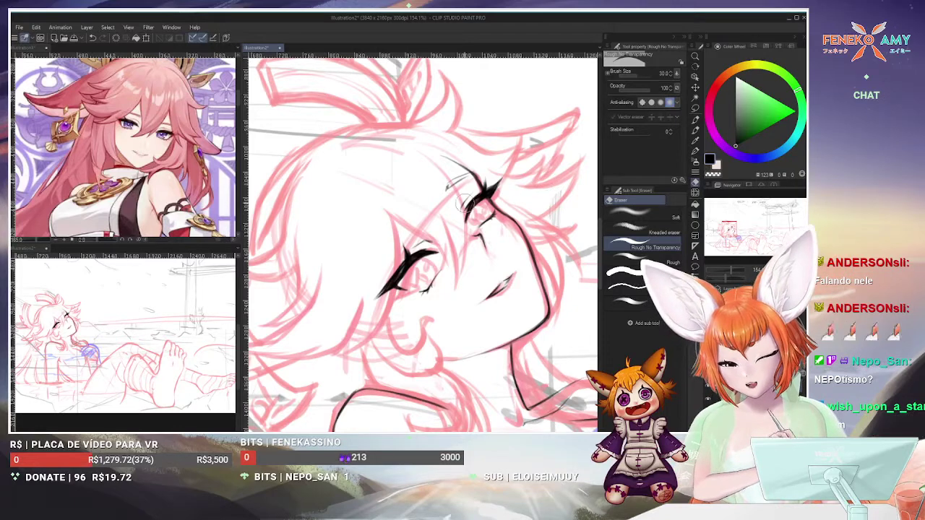
left_click_drag(454, 190, 457, 181)
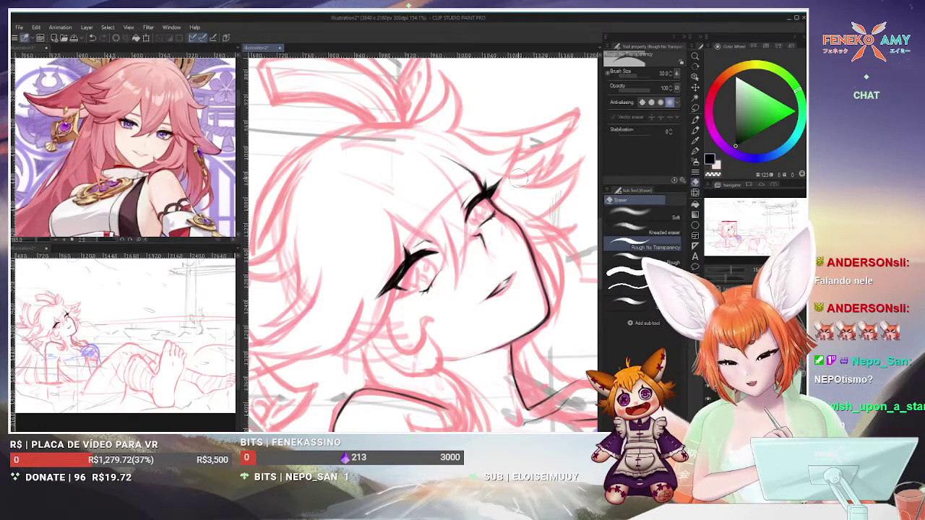
Ink new, thinner eyebrows above both eyes with the size 7 pencil, cleaning up their strokes with the eraser
key("p")
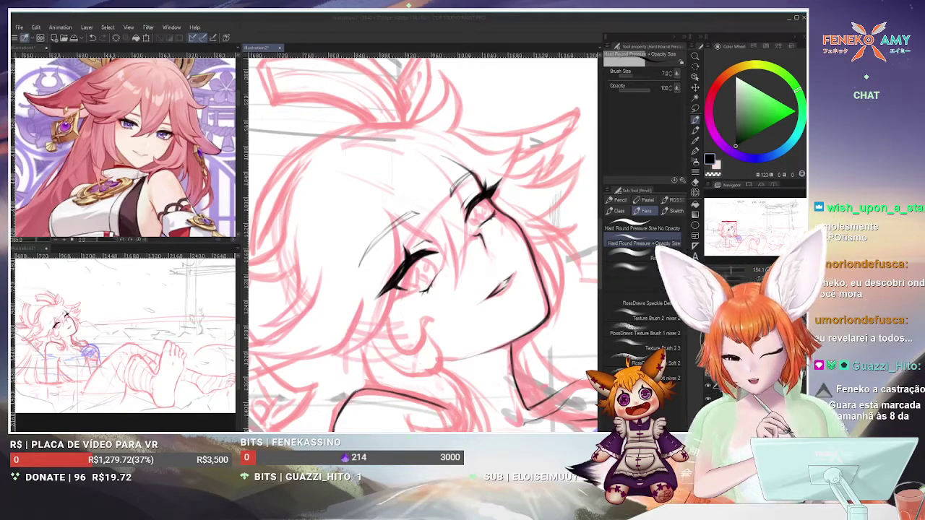
left_click(695, 182)
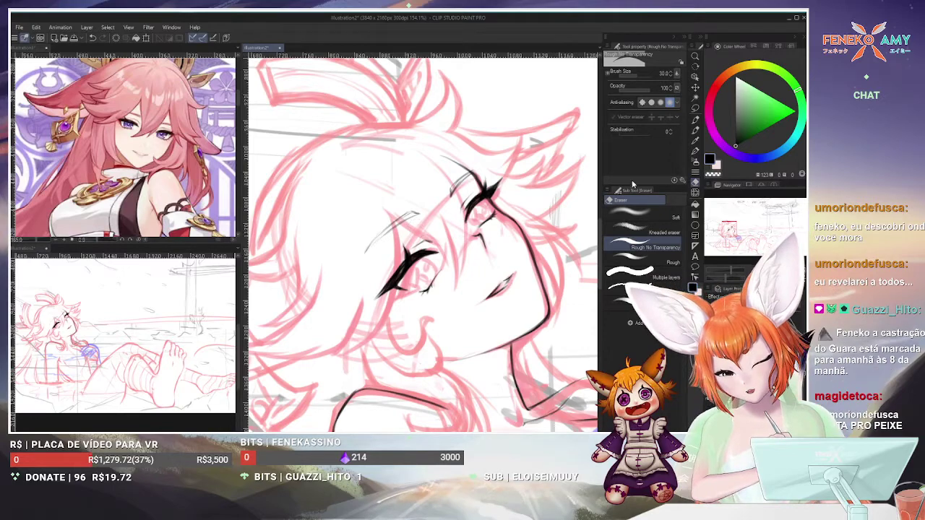
left_click(694, 121)
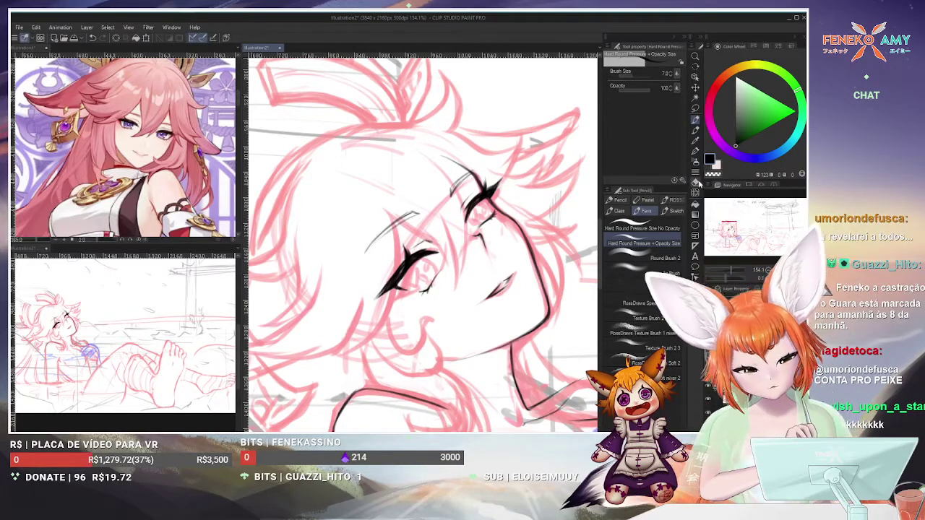
key("e")
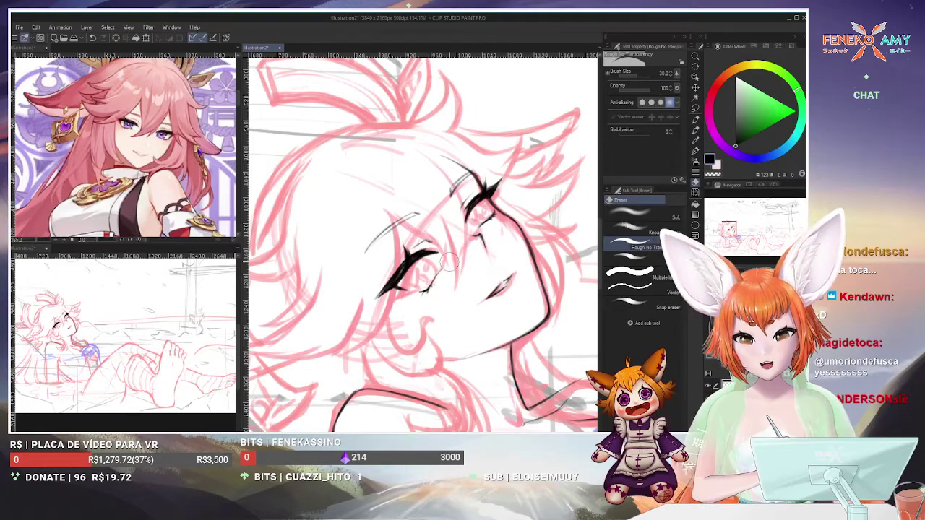
key("p")
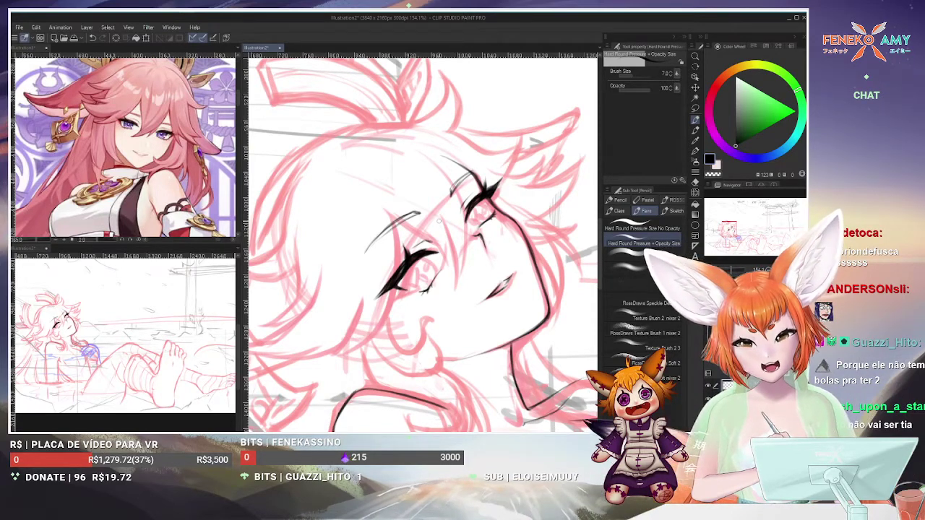
left_click(694, 182)
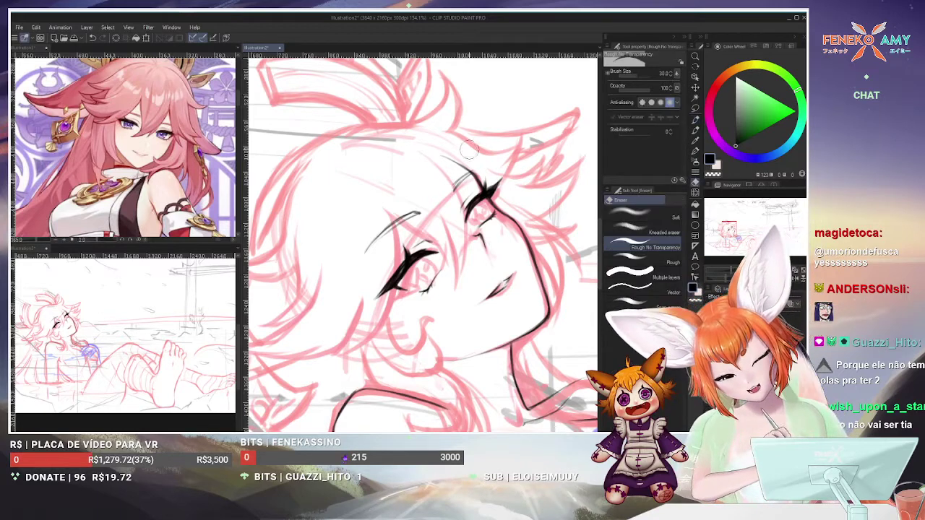
Ink the near eye's lower lid line with the size 7 pencil and check the face within the whole composition
key("p")
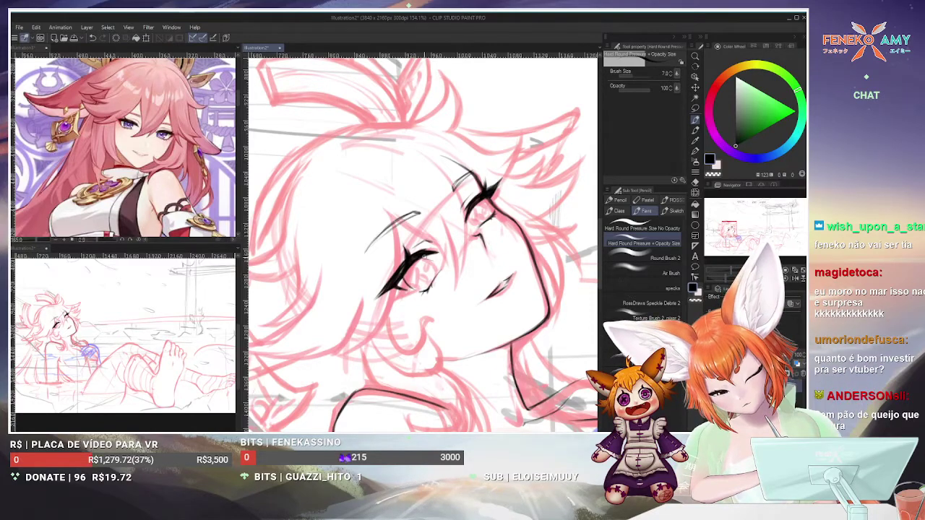
left_click_drag(519, 245, 540, 215)
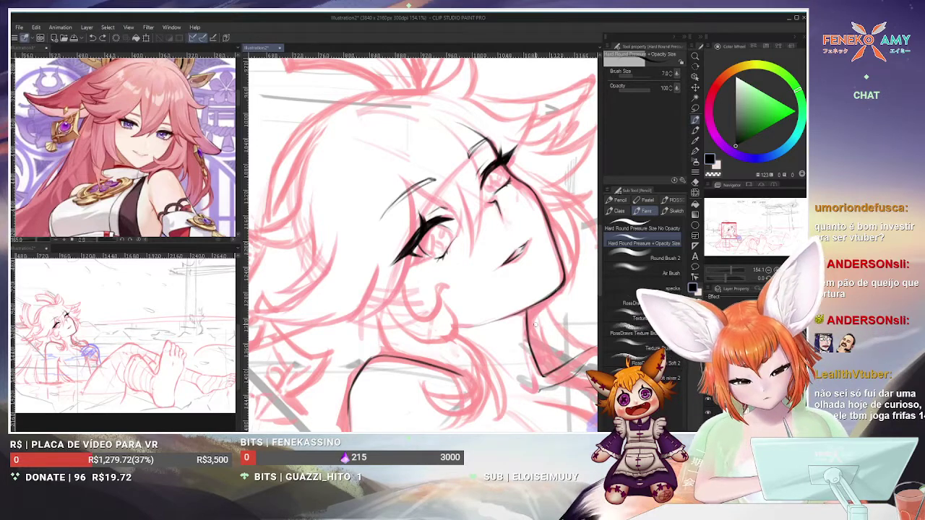
left_click_drag(536, 325, 494, 348)
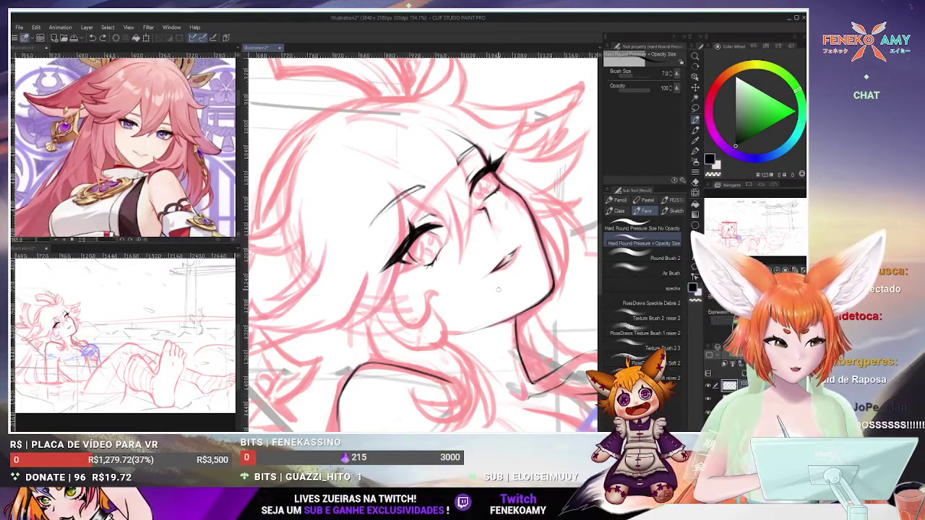
scroll(419, 232, "down", 8)
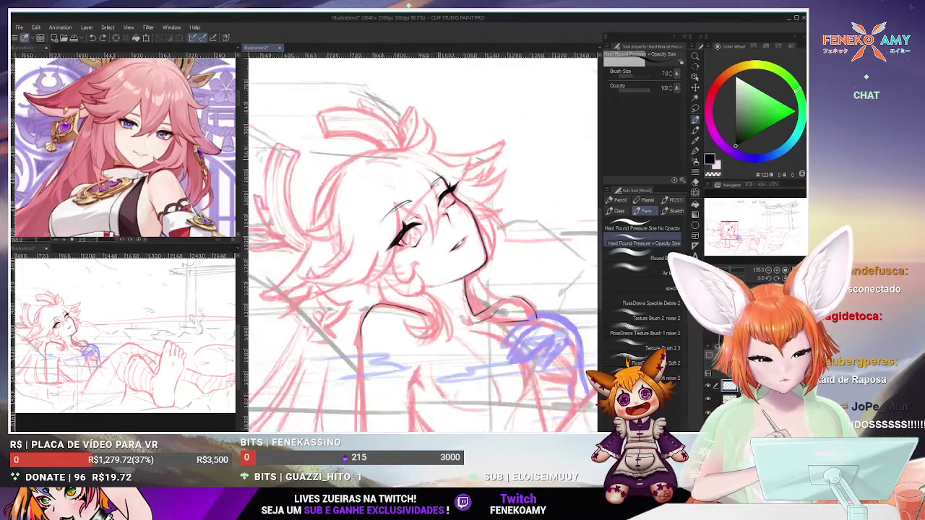
scroll(419, 228, "up", 5)
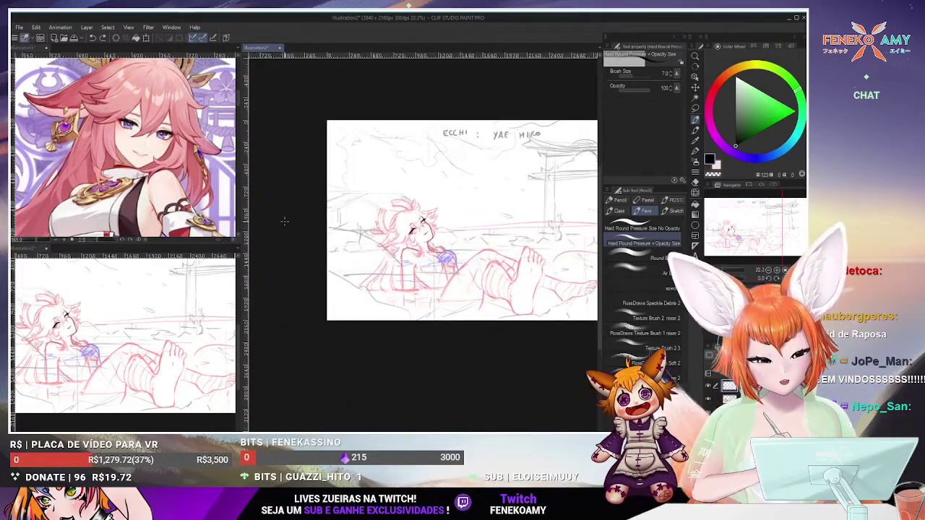
scroll(422, 246, "down", 2)
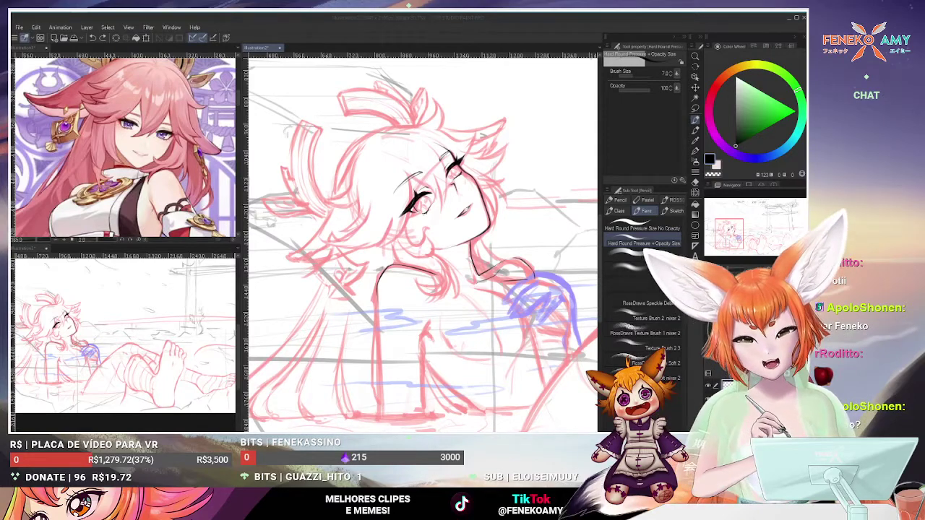
Rework the near eye's lower lid line, alternating the size 30 eraser and the size 7 pencil
key("e")
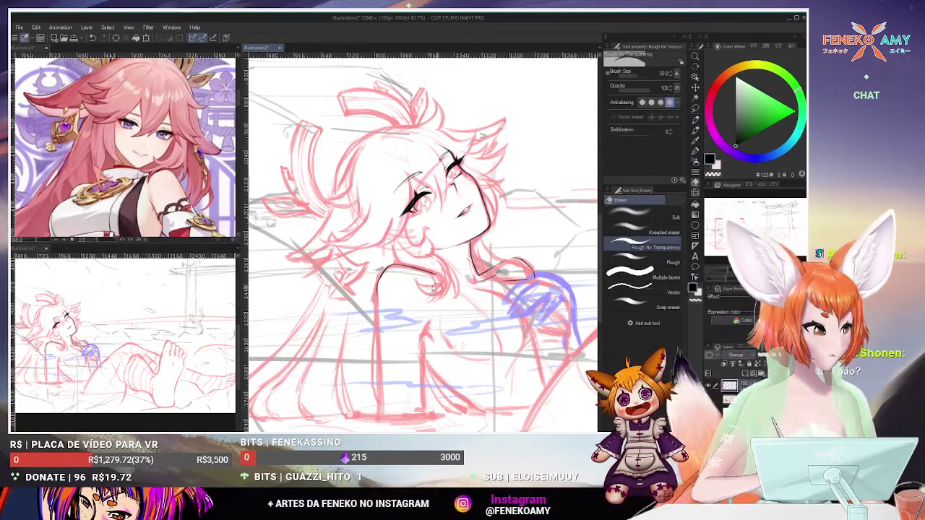
scroll(443, 211, "up", 3)
key("p")
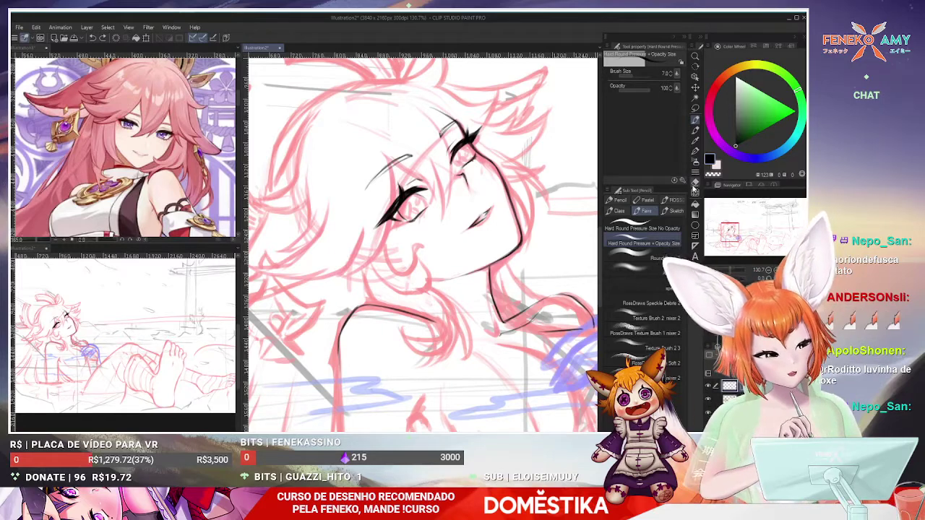
left_click(694, 183)
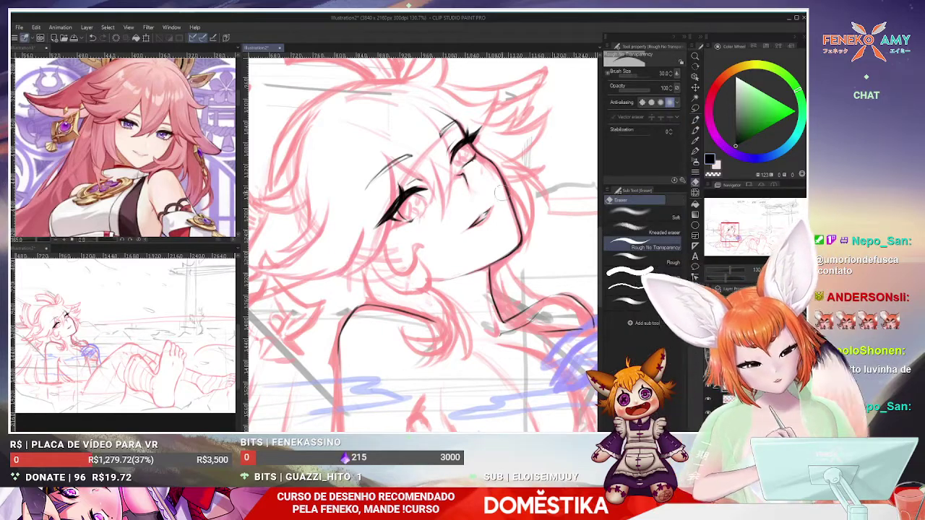
left_click(695, 119)
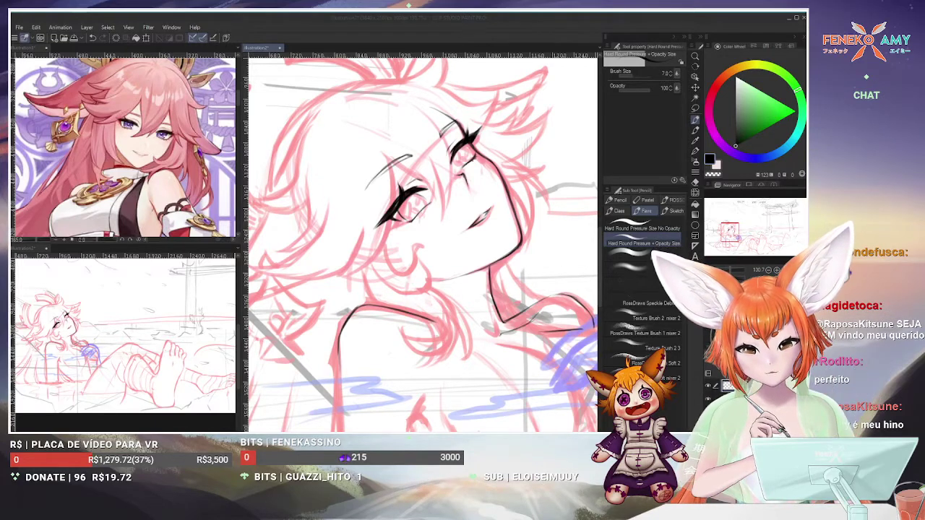
left_click(414, 216)
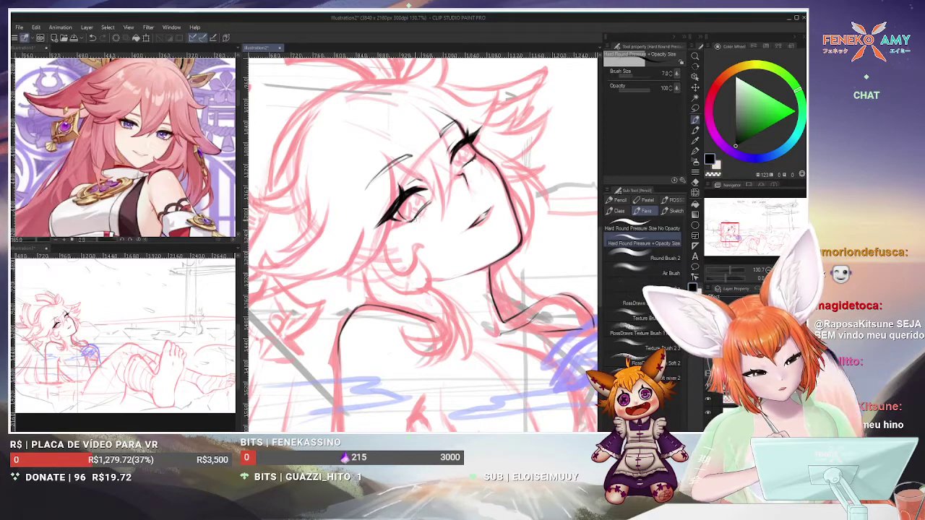
Shorten and redraw the outer part of the near eye's lower lid with the size 30 eraser and size 7 pencil
key("e")
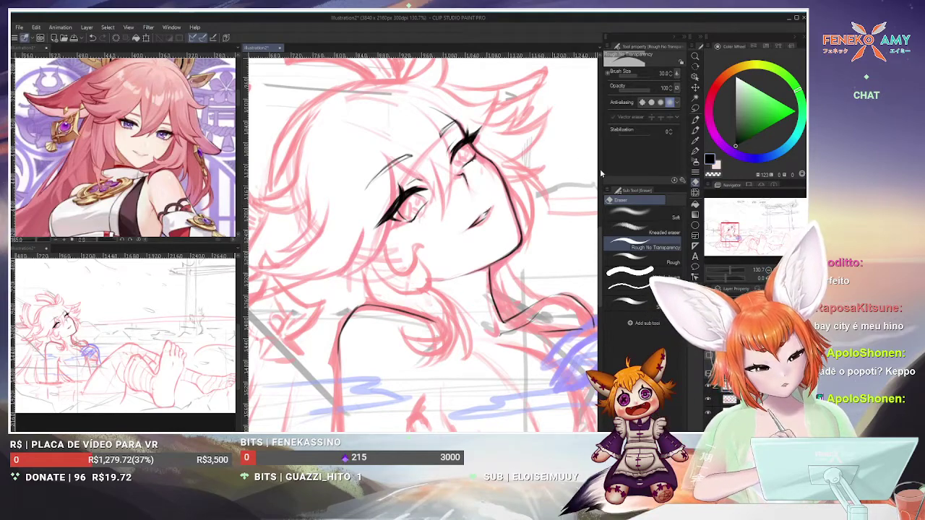
key("p")
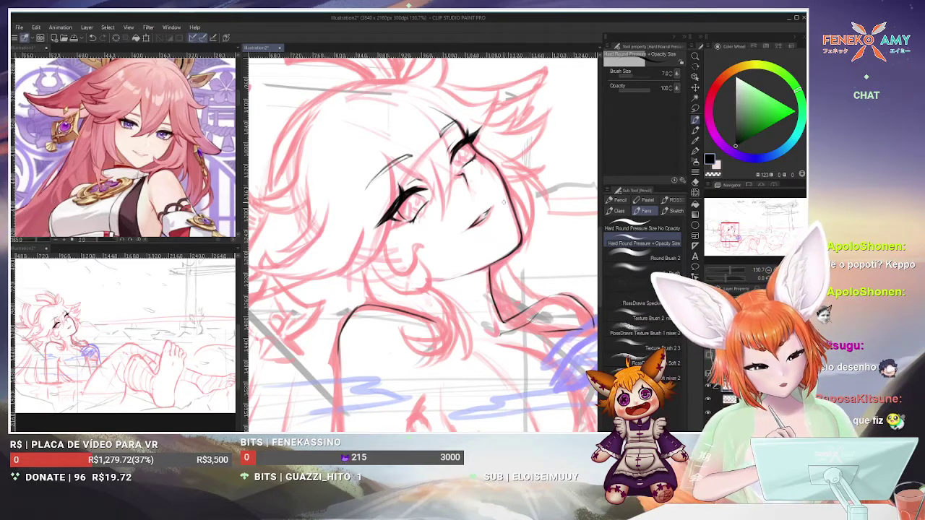
key("e")
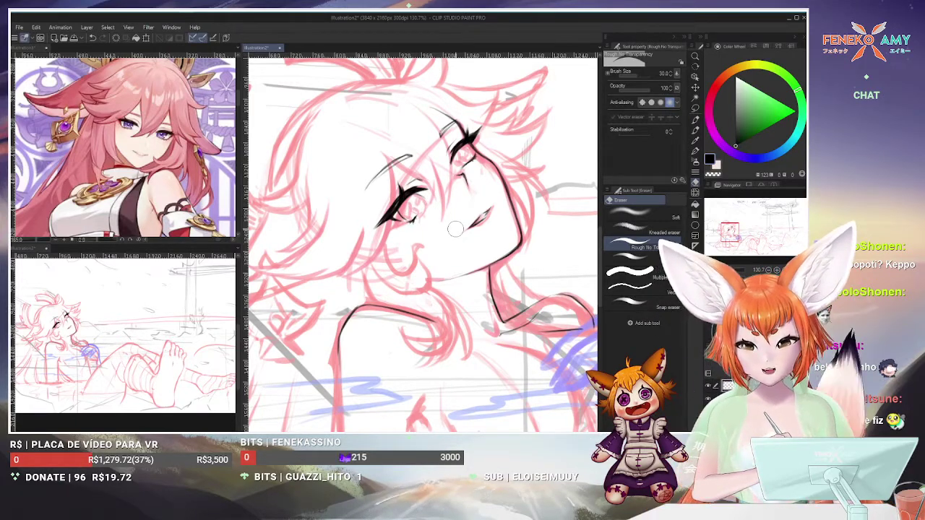
left_click(696, 121)
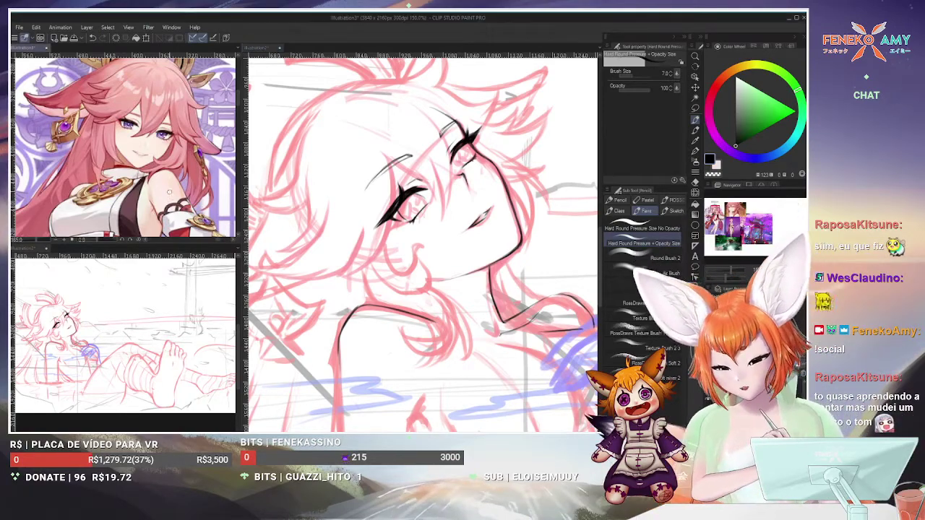
Reframe the reference sheet to show the portrait and full-body images together, and touch up the eyes' lower lid lines with the size 7 pencil
scroll(123, 144, "down", 5)
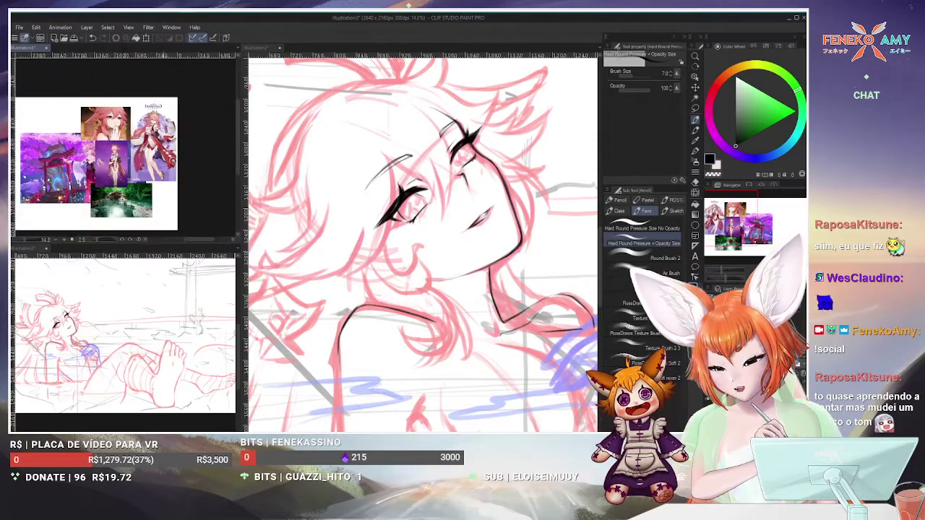
scroll(123, 145, "up", 5)
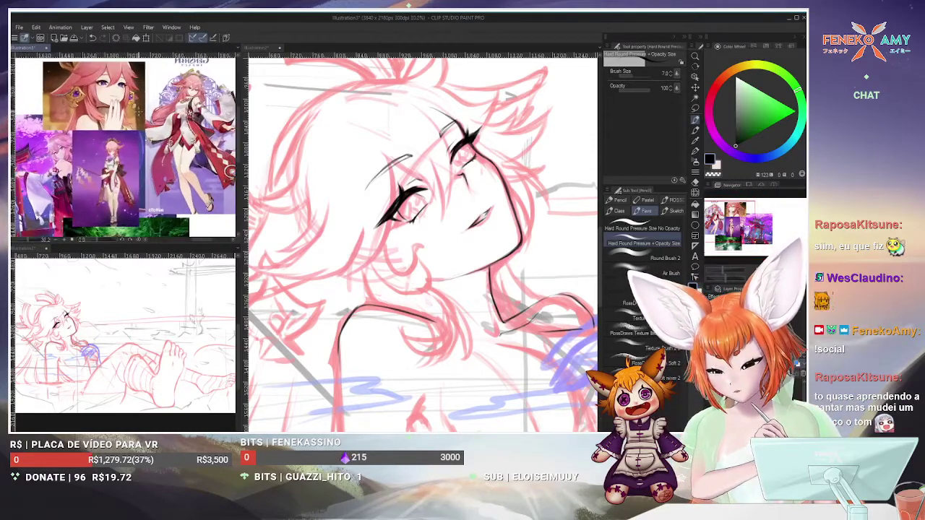
left_click(453, 190)
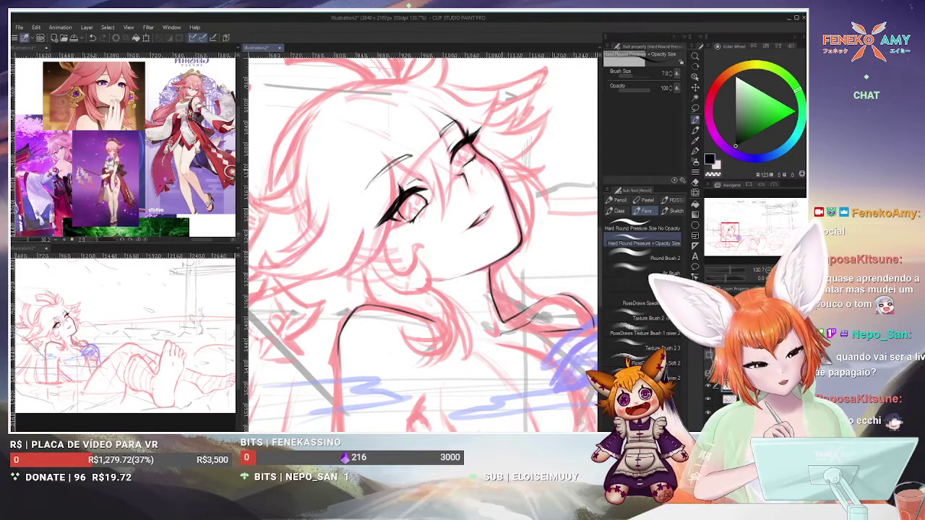
left_click_drag(501, 168, 526, 148)
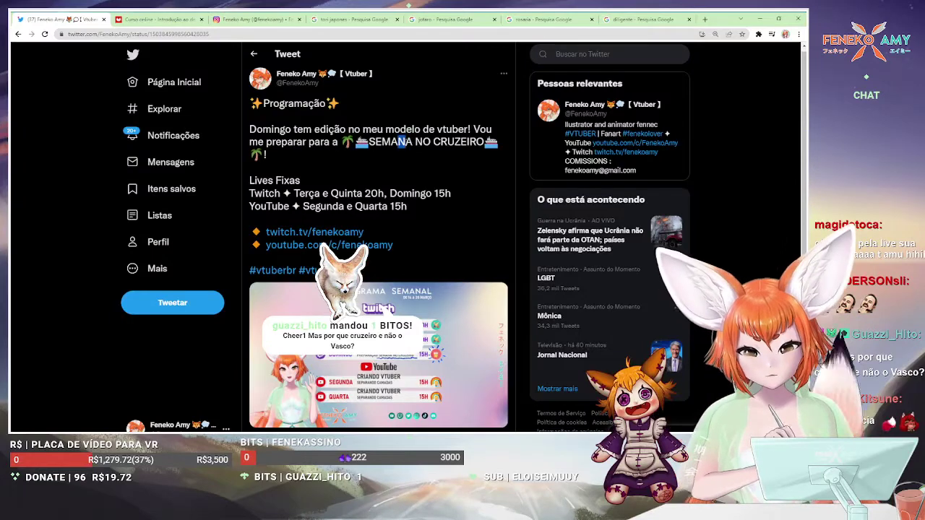
Read the weekly schedule tweet in the browser, highlighting the words "SEMANA NO CRUZEIRO" and viewing its schedule image
left_click_drag(434, 141, 472, 141)
left_click(390, 142)
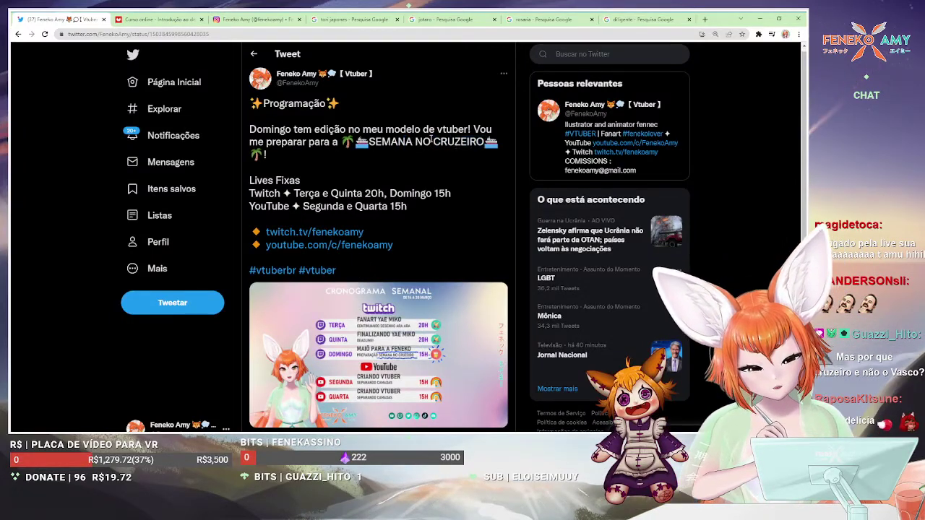
left_click_drag(390, 142, 444, 142)
scroll(272, 337, "down", 3)
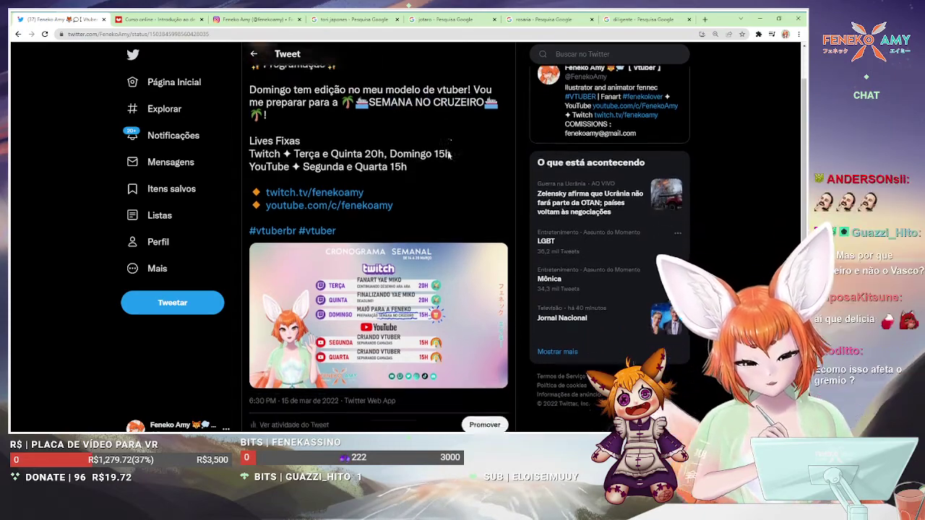
Check the Cruzeiro account's preview in the schedule tweet's retweet list, close the list and return to the drawing in Clip Studio Paint
left_click(272, 332)
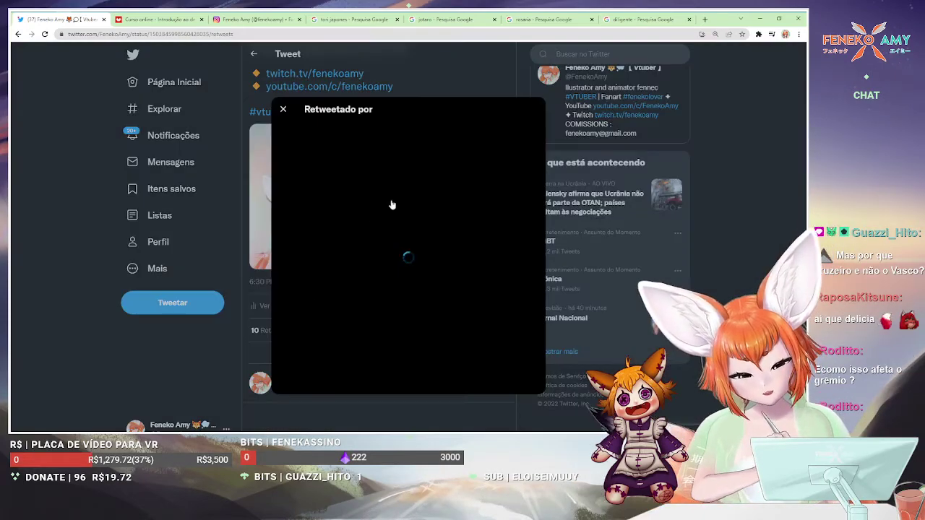
scroll(395, 209, "down", 5)
scroll(396, 209, "up", 2)
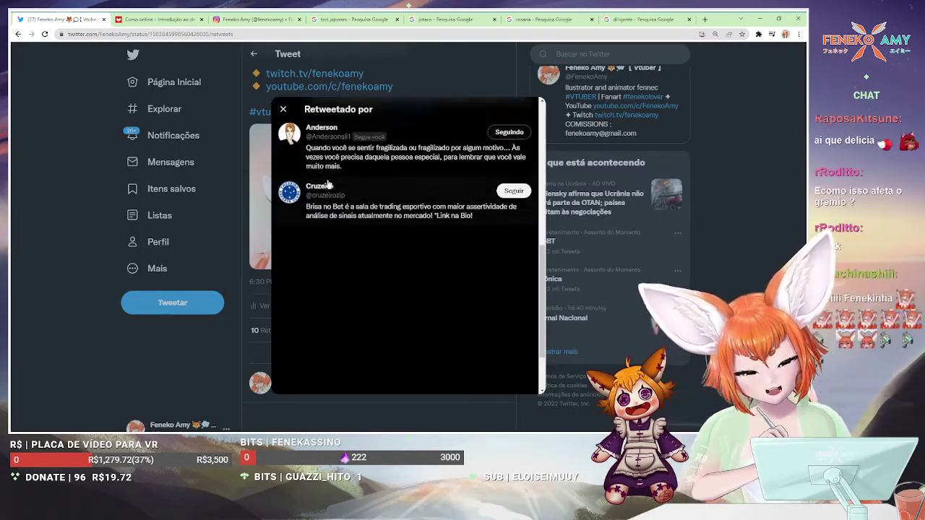
mouse_move(326, 186)
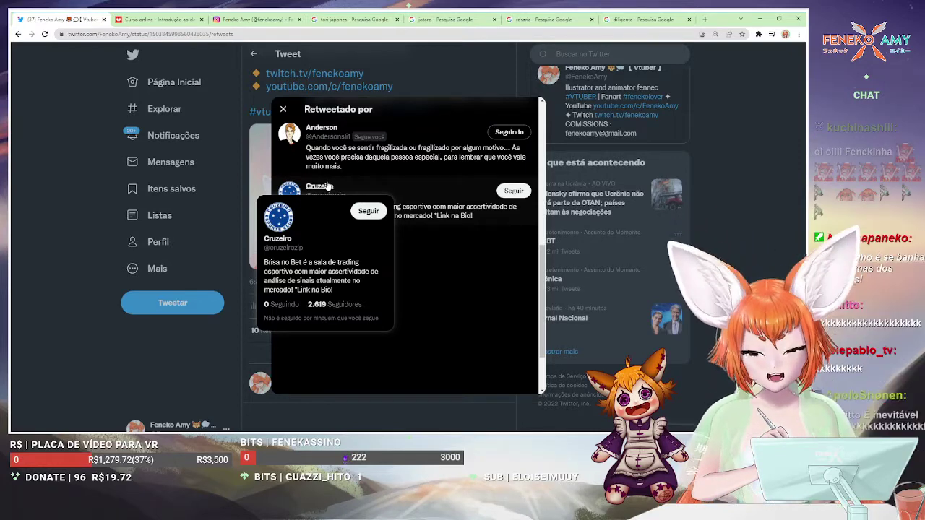
left_click(631, 258)
scroll(442, 287, "up", 1)
scroll(441, 286, "up", 1)
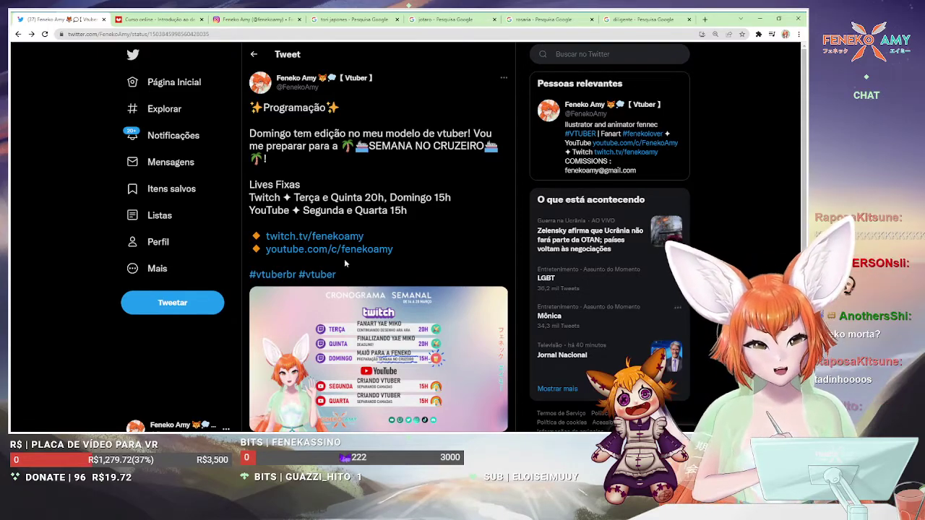
left_click(759, 19)
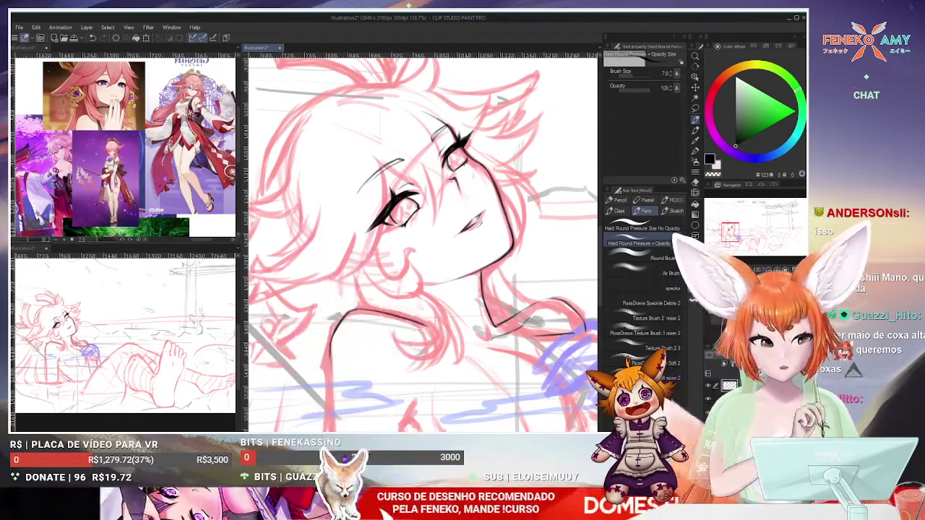
Switch to the browser, open the FenekoAmy TikTok profile in a new tab and solve the puzzle verification
key("alt+Tab")
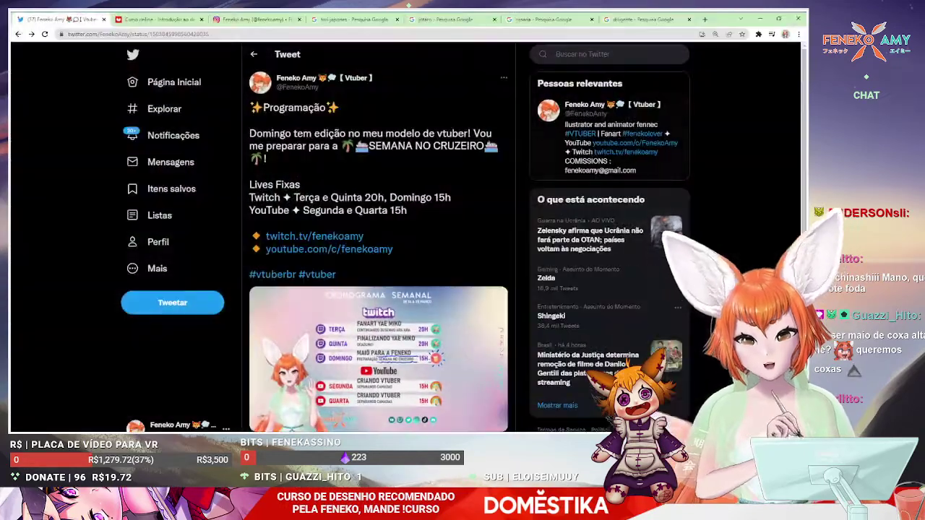
left_click(706, 20)
type("tikto")
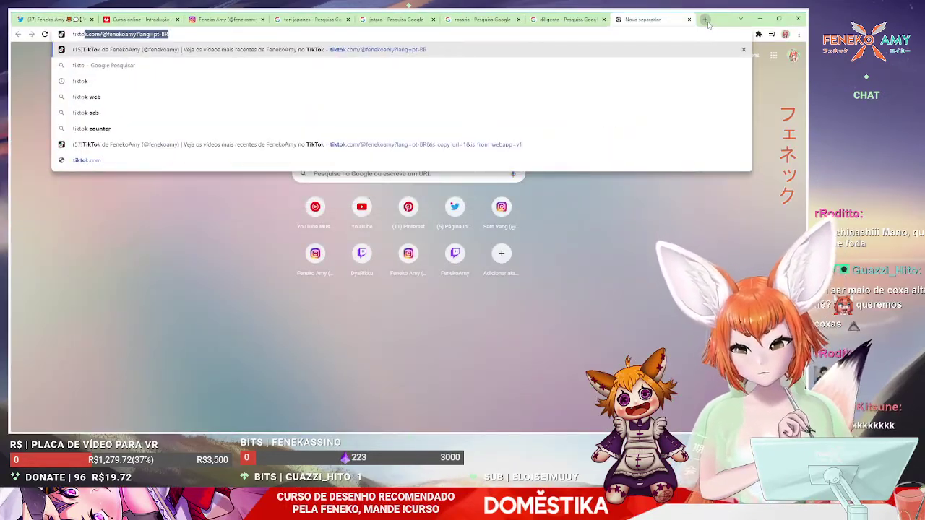
key("Return")
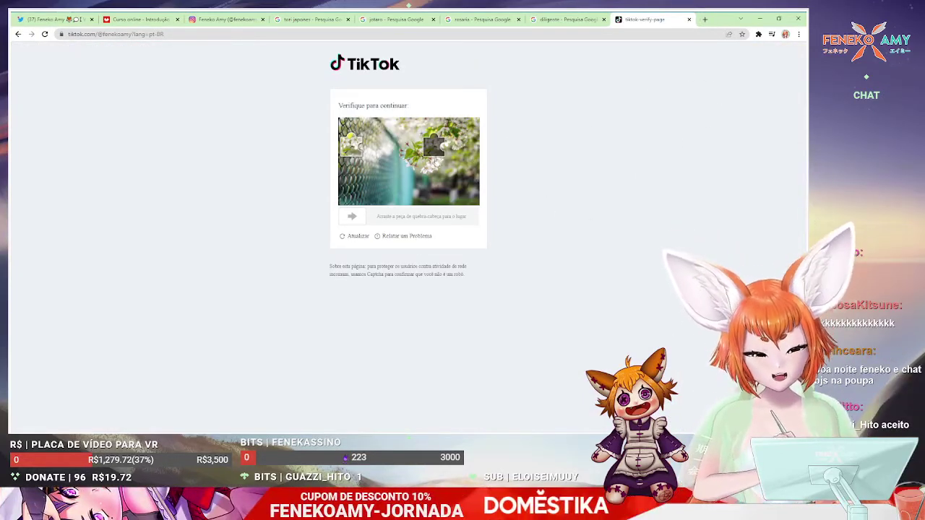
left_click_drag(352, 216, 434, 204)
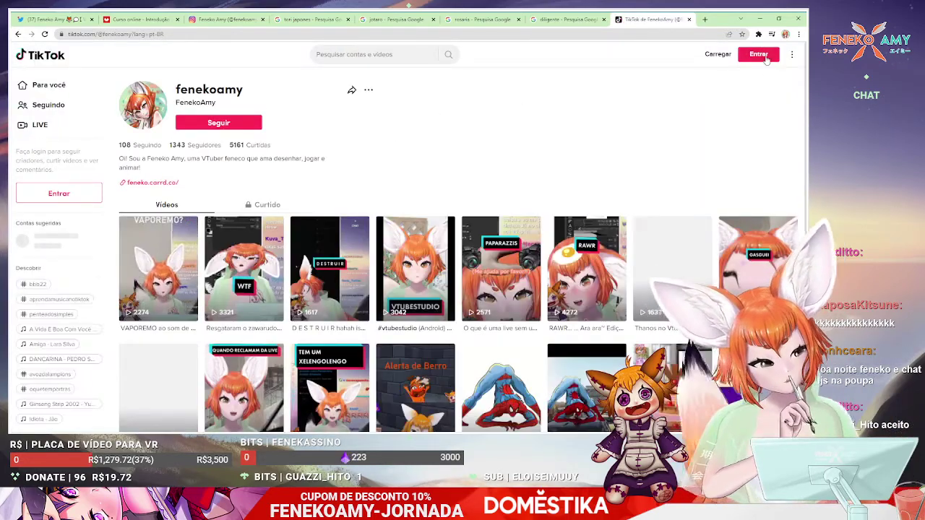
Play the "QUE VERGONHA" video from the TikTok profile, close it and return to the drawing in Clip Studio Paint
scroll(382, 123, "down", 2)
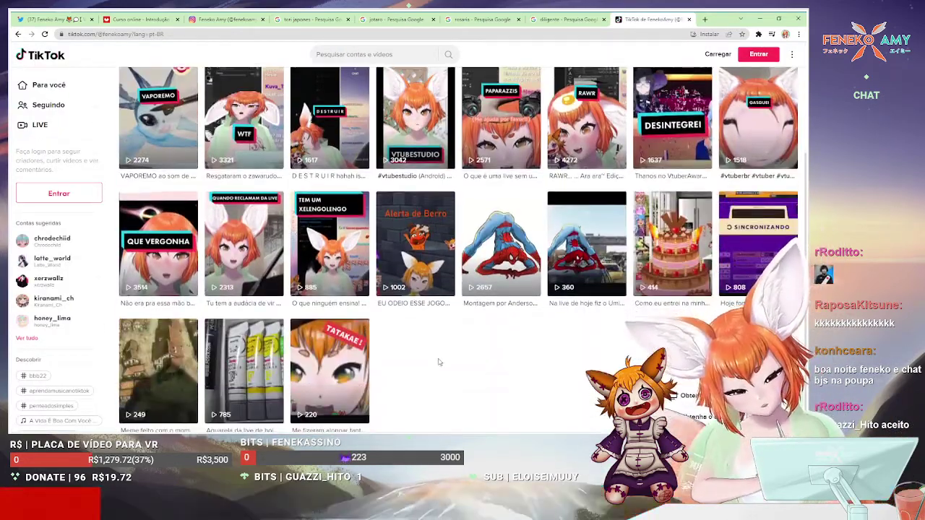
left_click(172, 263)
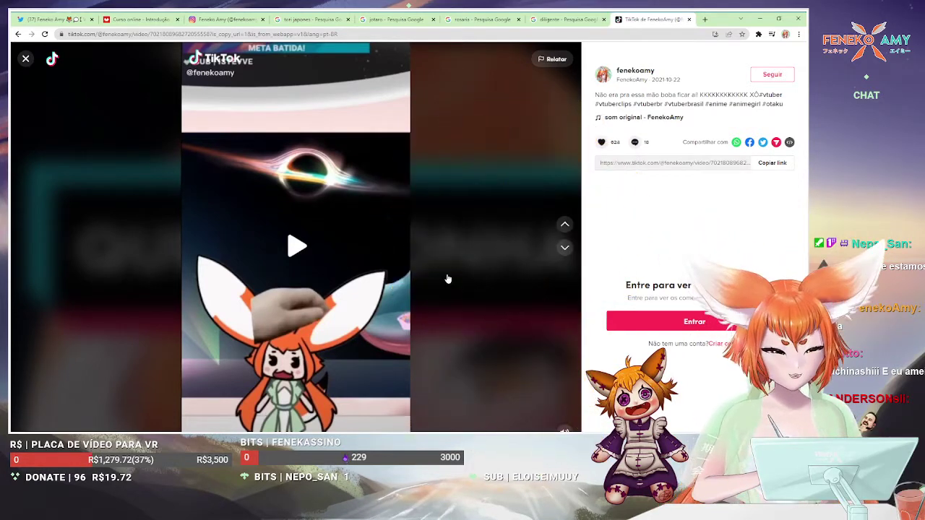
left_click(298, 250)
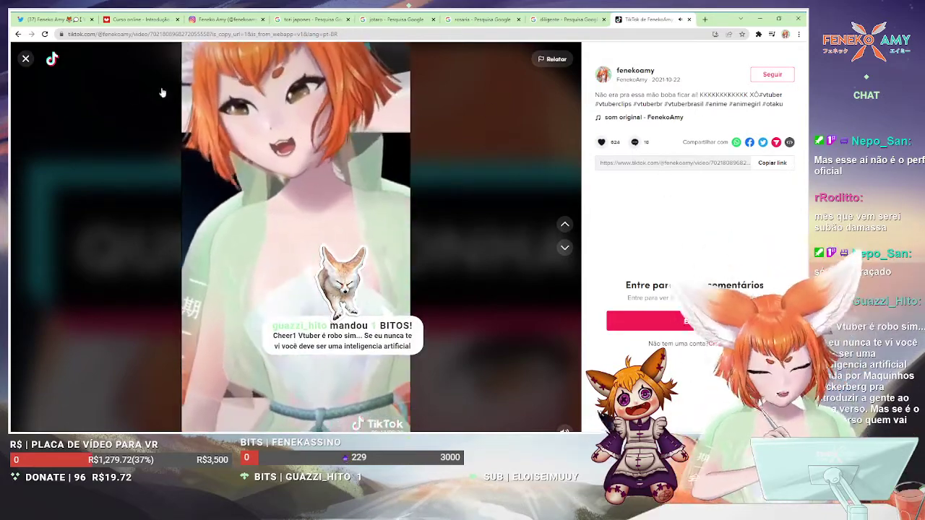
left_click(26, 59)
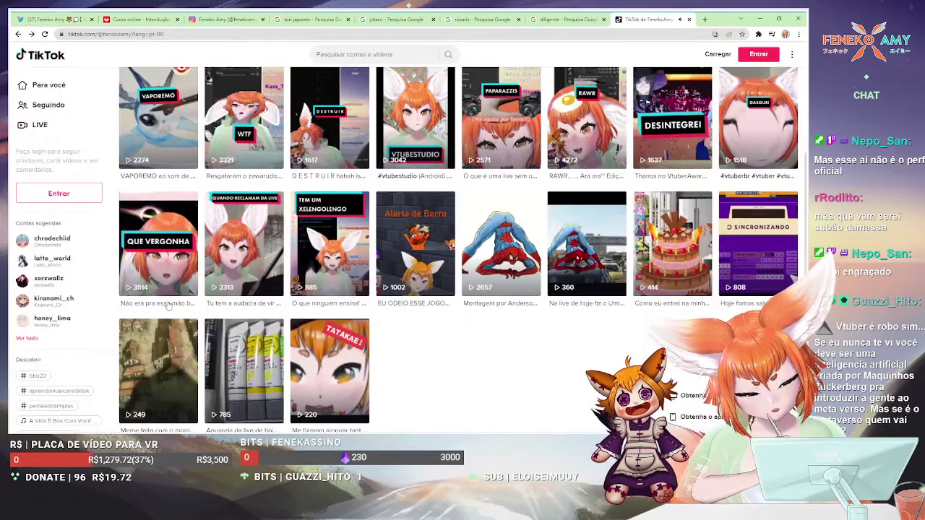
scroll(421, 339, "up", 3)
key("alt+Tab")
scroll(464, 210, "up", 3)
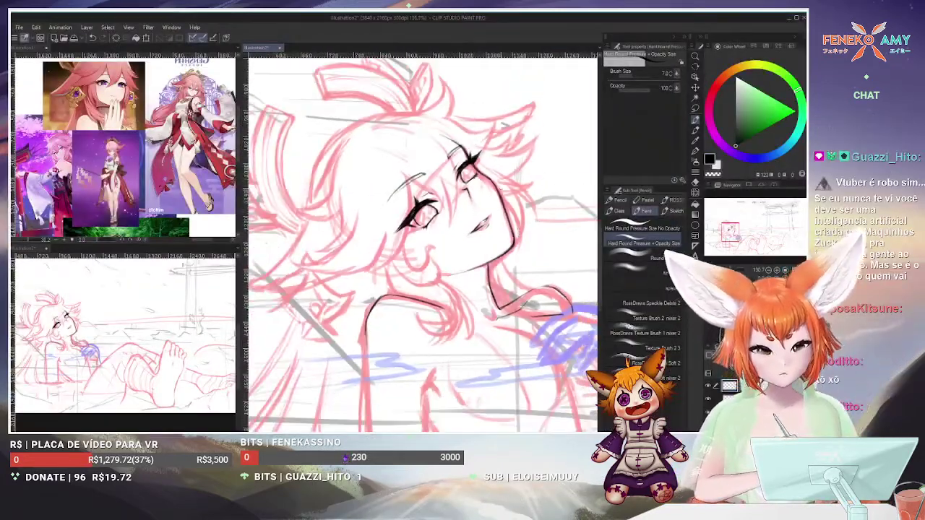
scroll(443, 206, "down", 2)
scroll(468, 189, "up", 2)
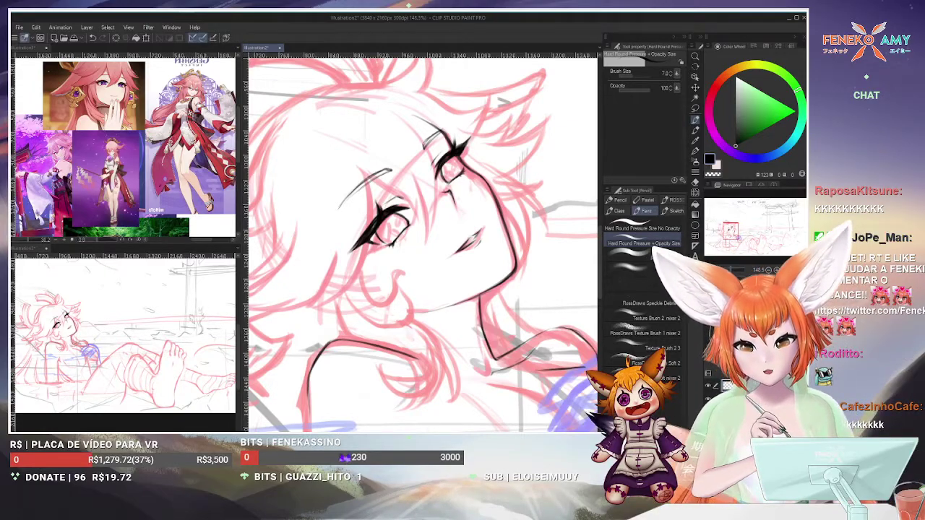
key("alt+Tab")
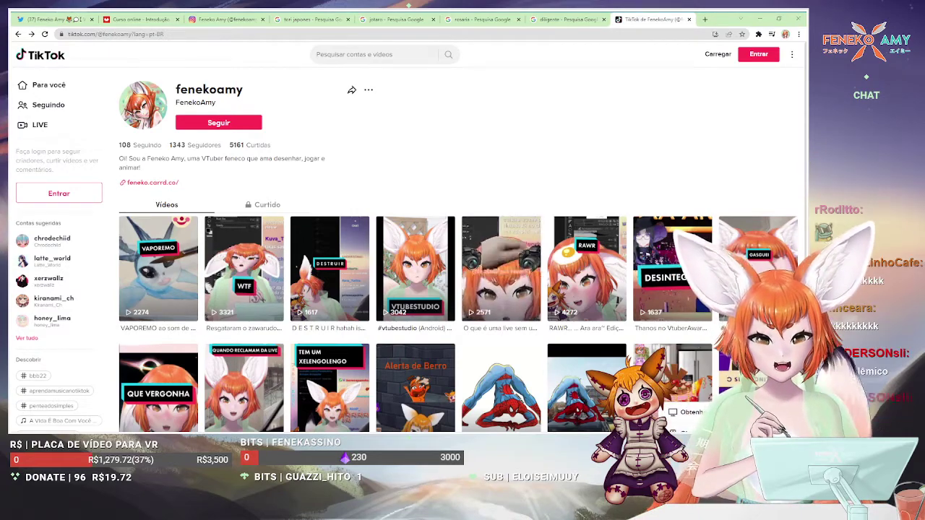
key("alt+Tab")
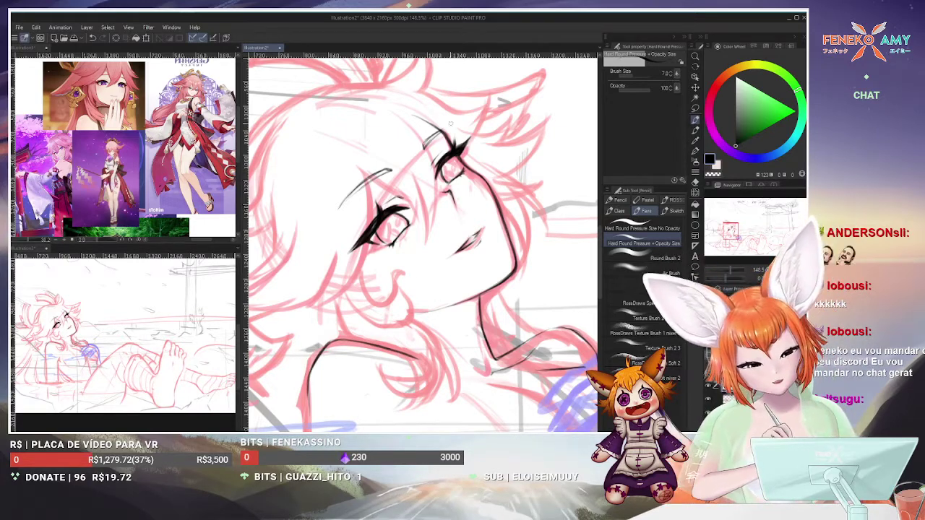
Ink the far eye's lower lid line with the size 7 pencil, cleaning it up with the size 30 Rough No Transparency eraser
key("e")
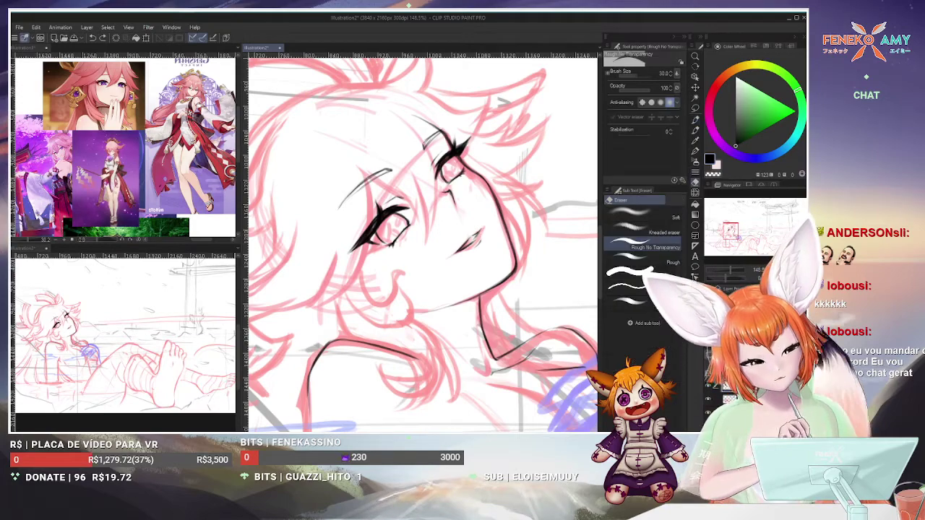
left_click(695, 120)
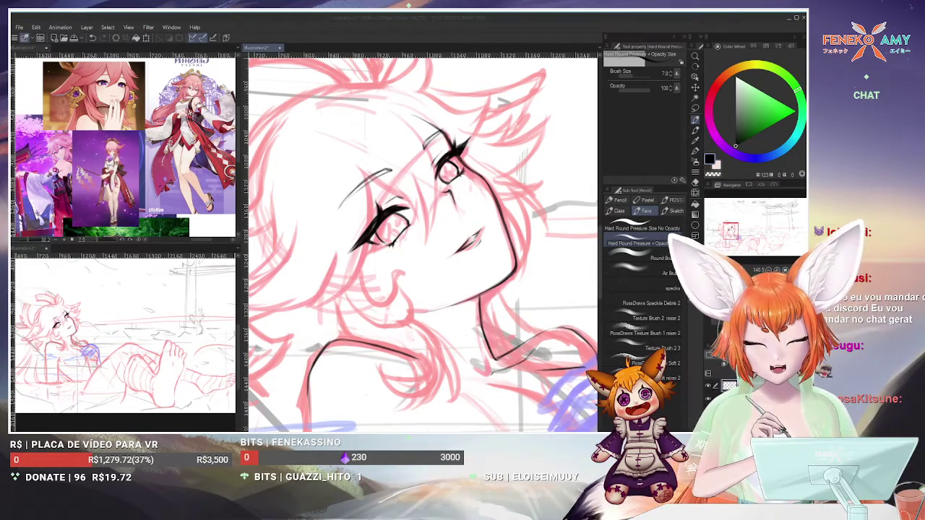
key("e")
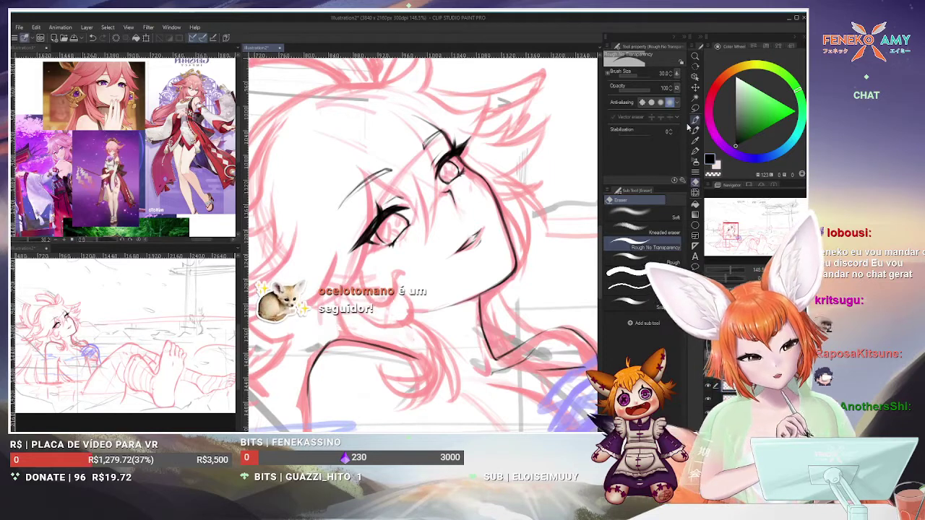
key("p")
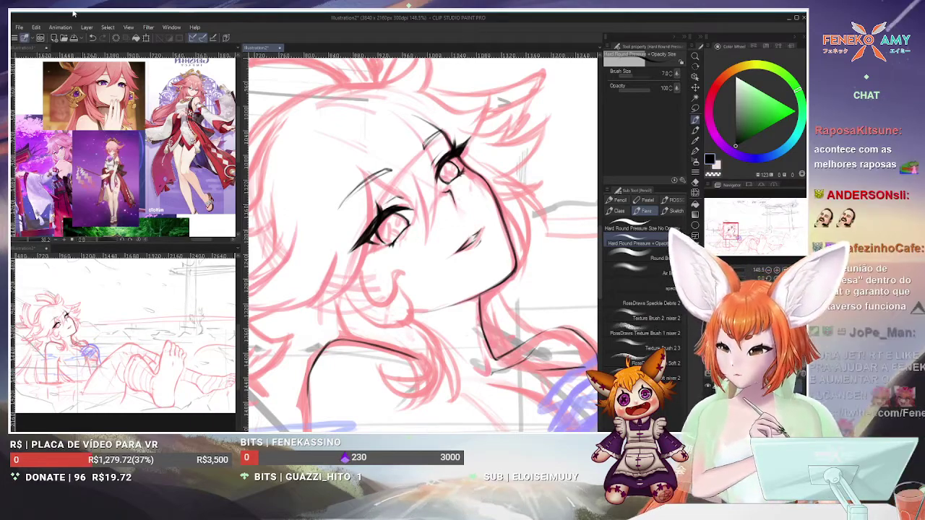
Switch to the browser, open the FenekoAmy Twitter profile from the schedule tweet and look through its recent tweets
key("alt+Tab")
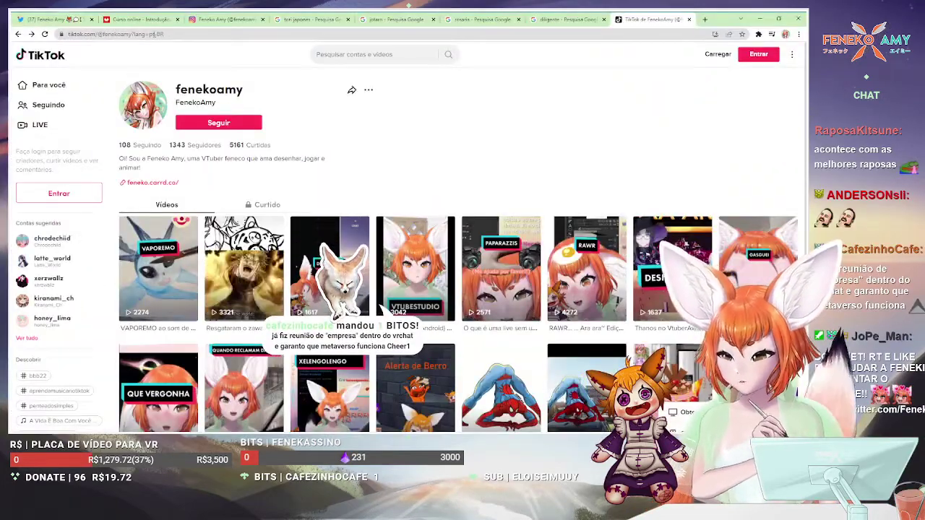
key("ctrl+1")
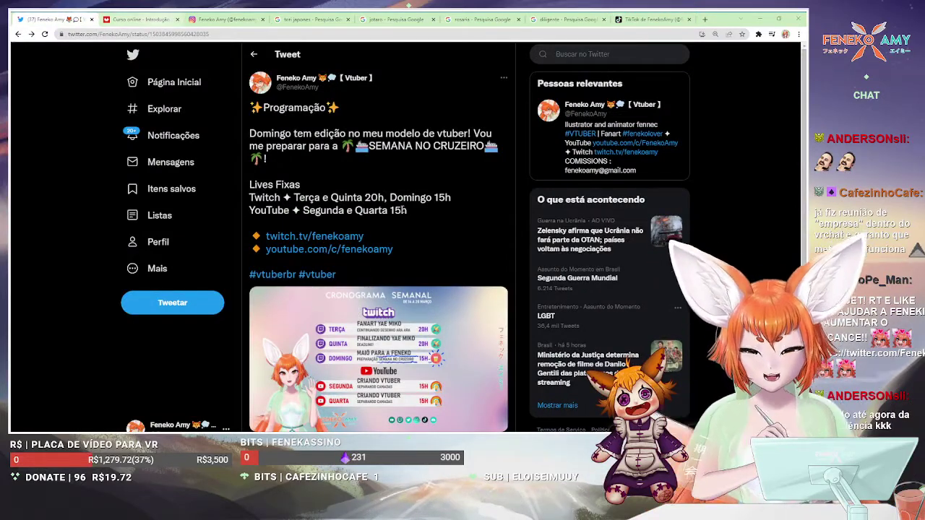
left_click(354, 80)
scroll(425, 242, "down", 3)
scroll(425, 242, "down", 3)
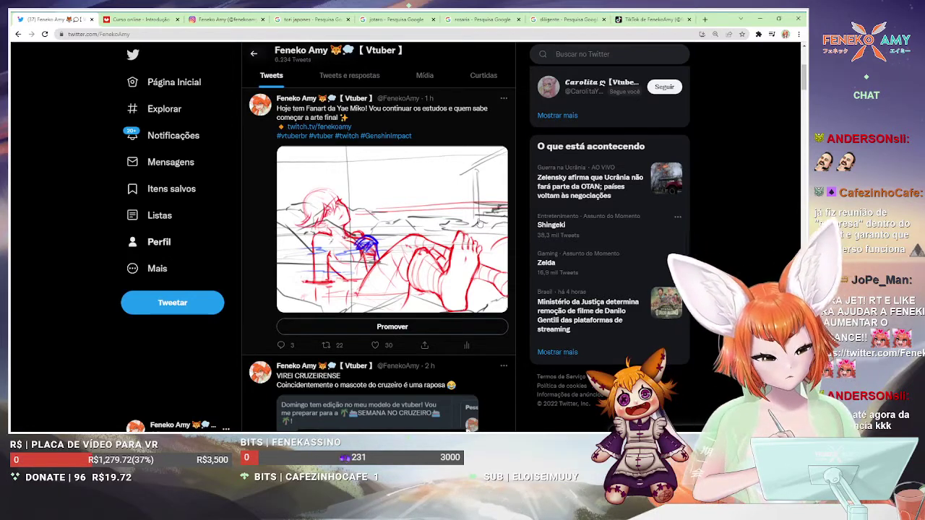
scroll(487, 375, "down", 3)
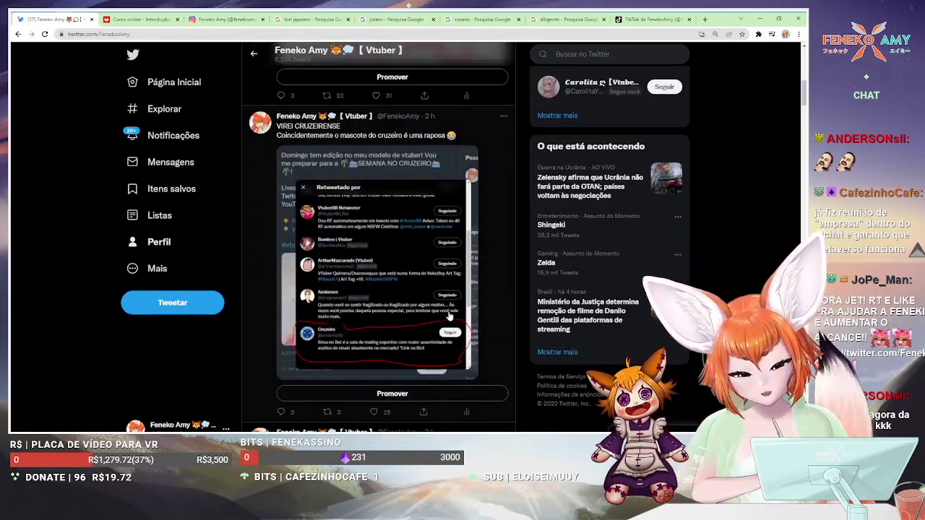
scroll(487, 319, "up", 5)
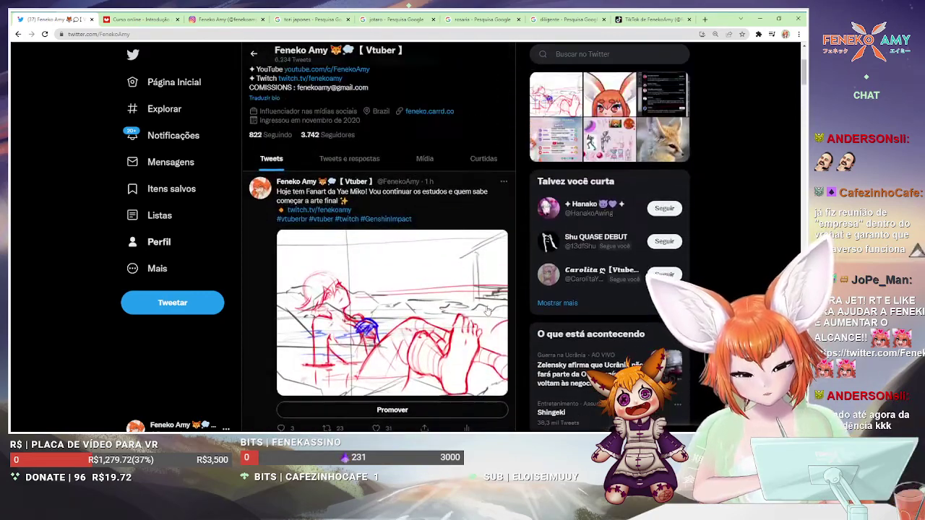
Open the Yae Miko fanart tweet, look through its replies and show the list of accounts that retweeted it
left_click(452, 217)
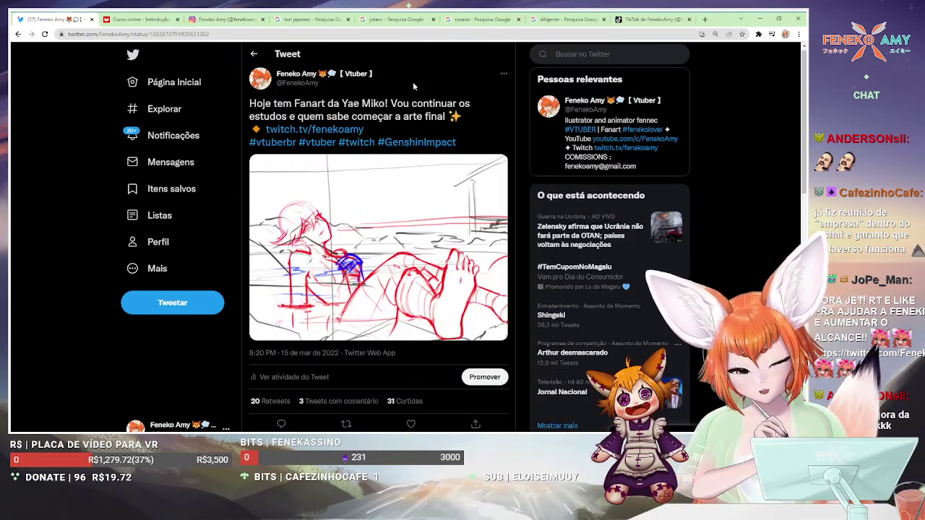
scroll(419, 217, "down", 3)
scroll(428, 322, "down", 1)
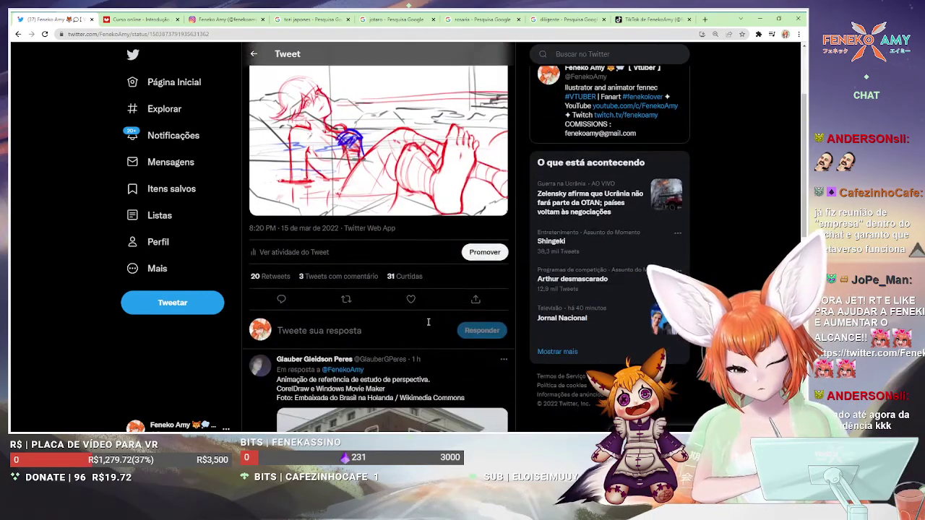
scroll(423, 322, "down", 3)
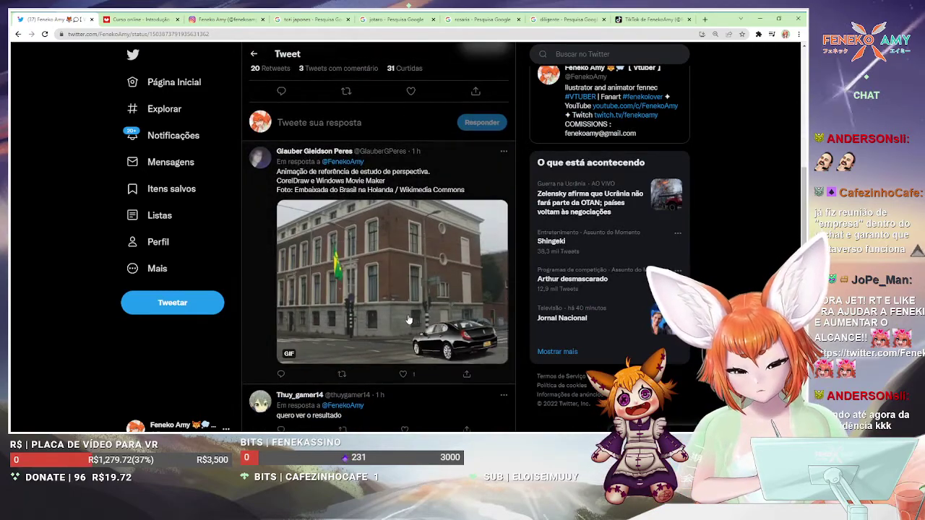
scroll(409, 320, "up", 4)
left_click(279, 359)
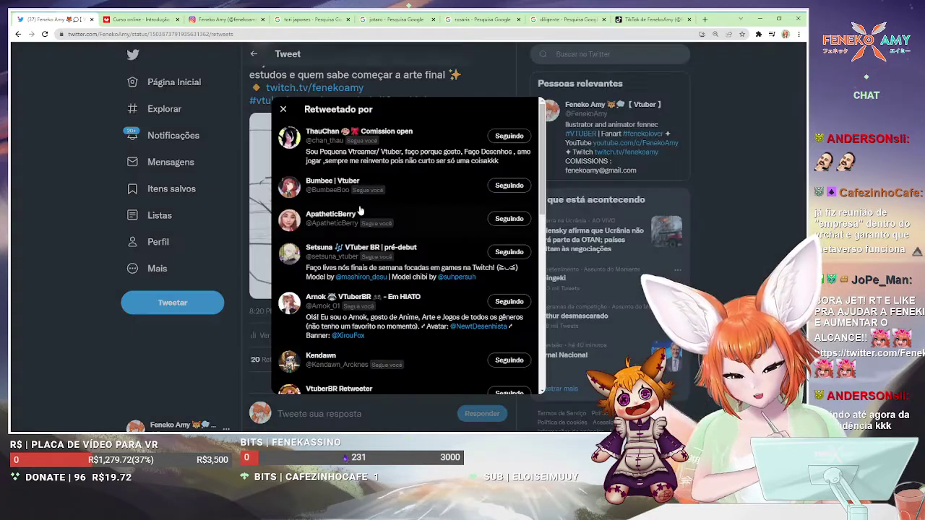
Look through the list of accounts that retweeted the Yae Miko fanart tweet
scroll(405, 174, "down", 5)
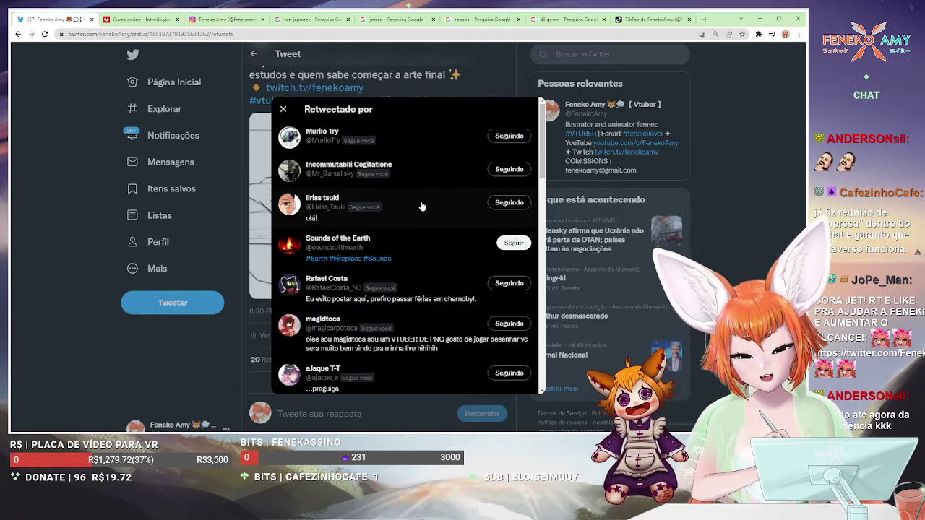
scroll(426, 240, "down", 1)
scroll(415, 217, "down", 1)
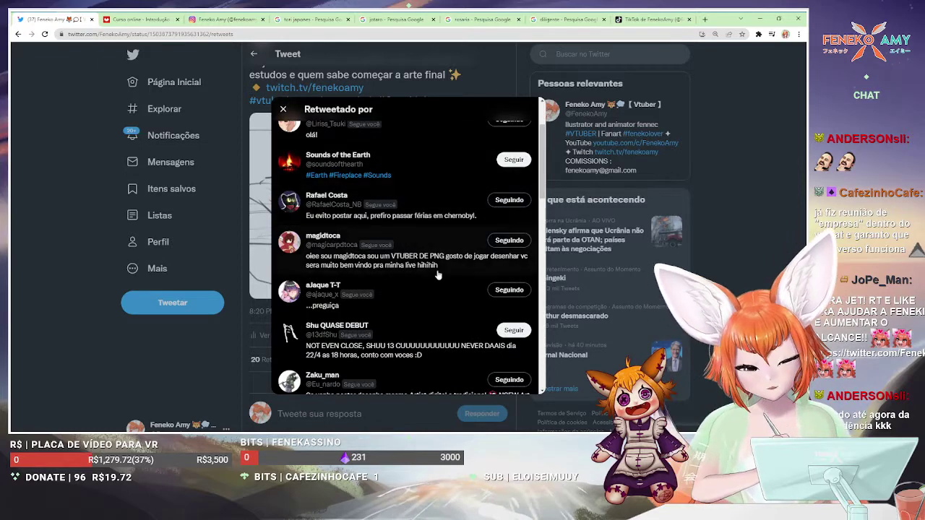
scroll(434, 256, "down", 2)
scroll(437, 259, "down", 2)
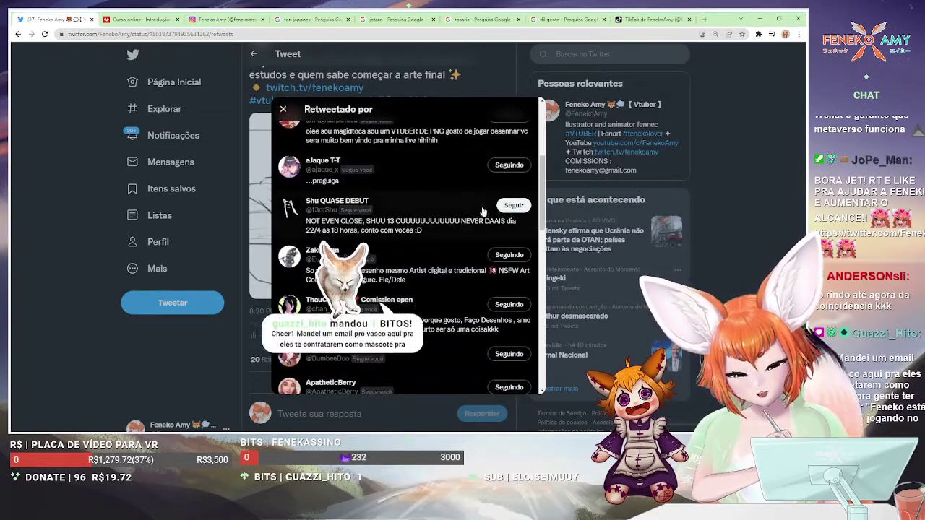
scroll(451, 254, "down", 1)
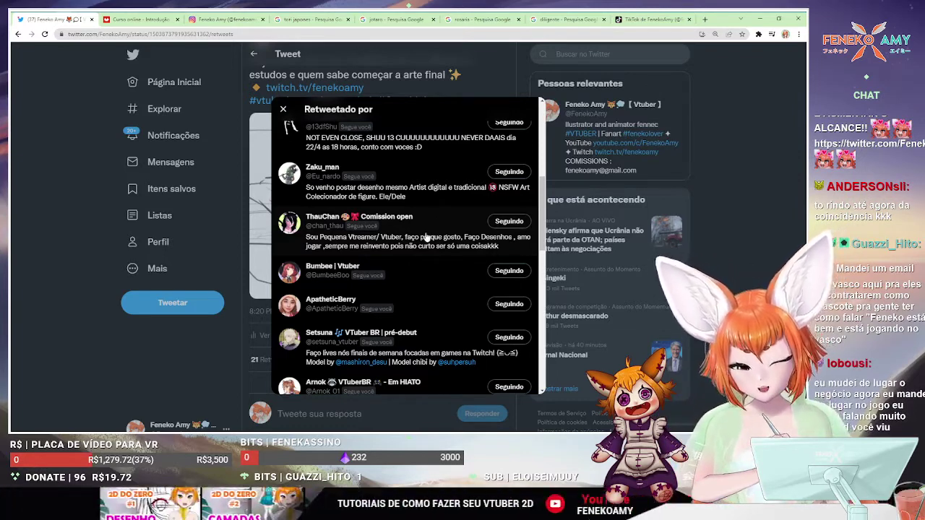
scroll(426, 237, "down", 3)
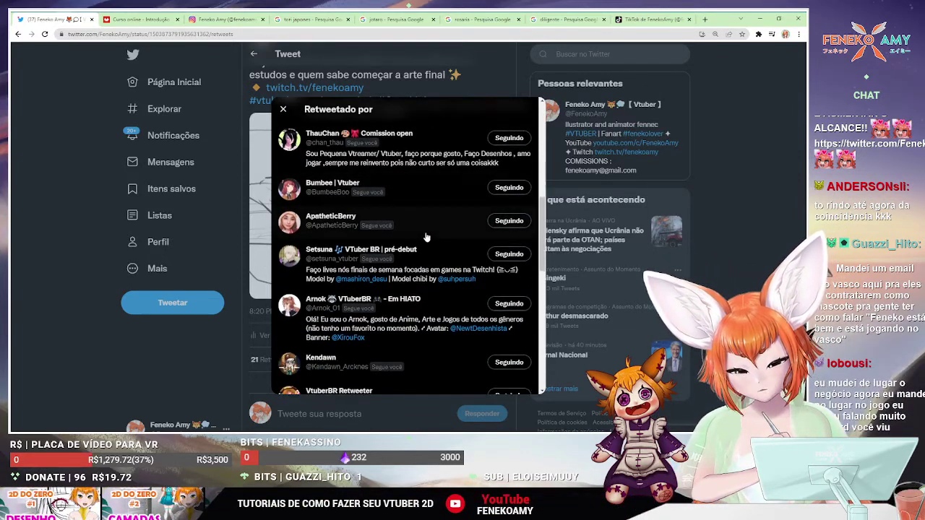
scroll(425, 276, "down", 5)
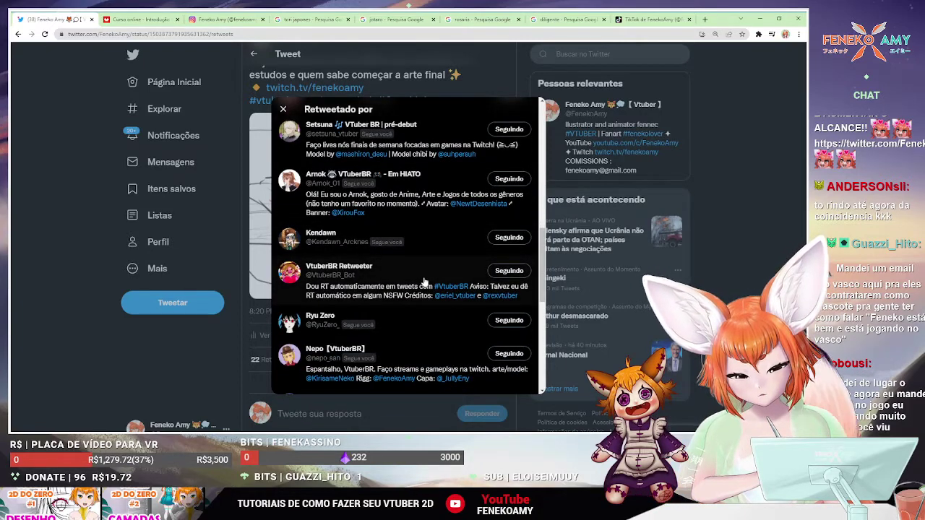
scroll(428, 304, "down", 3)
scroll(432, 316, "down", 2)
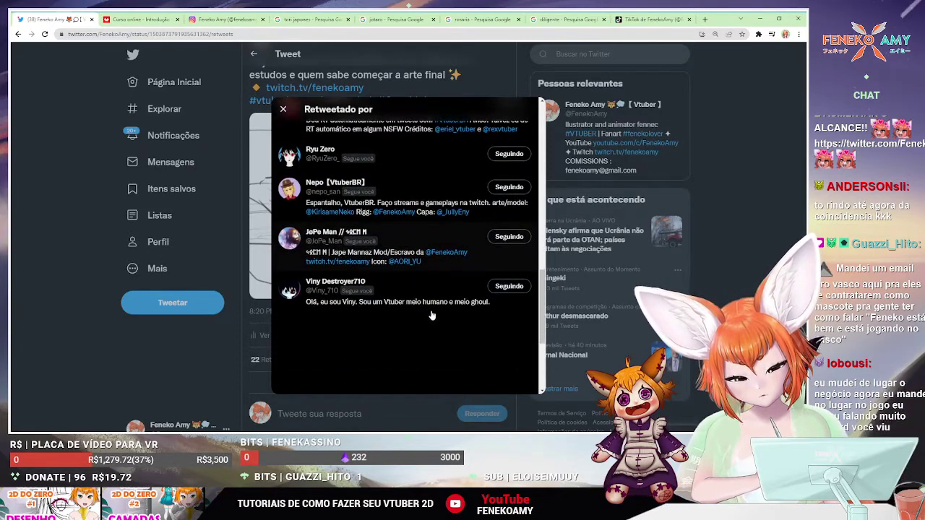
Reopen the fanart tweet's list of retweeters and follow the second account in it
left_click(192, 355)
left_click(269, 362)
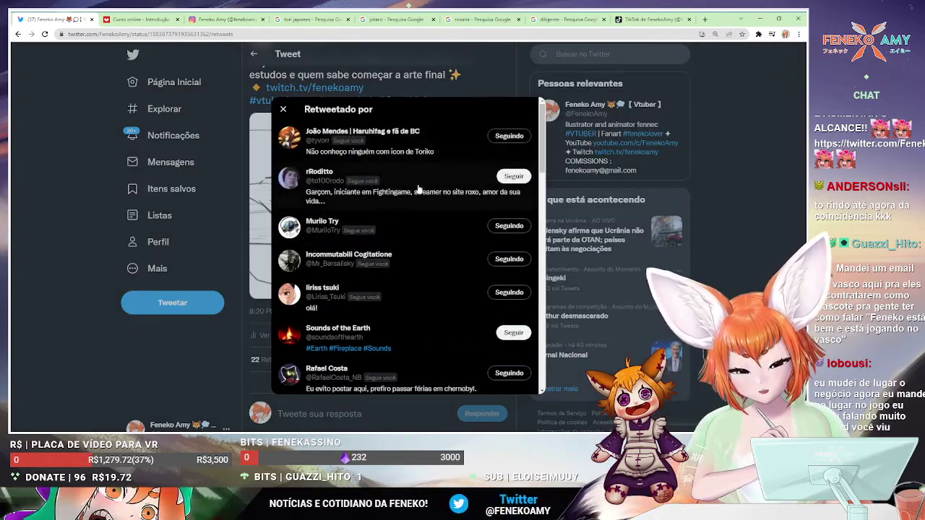
left_click(513, 181)
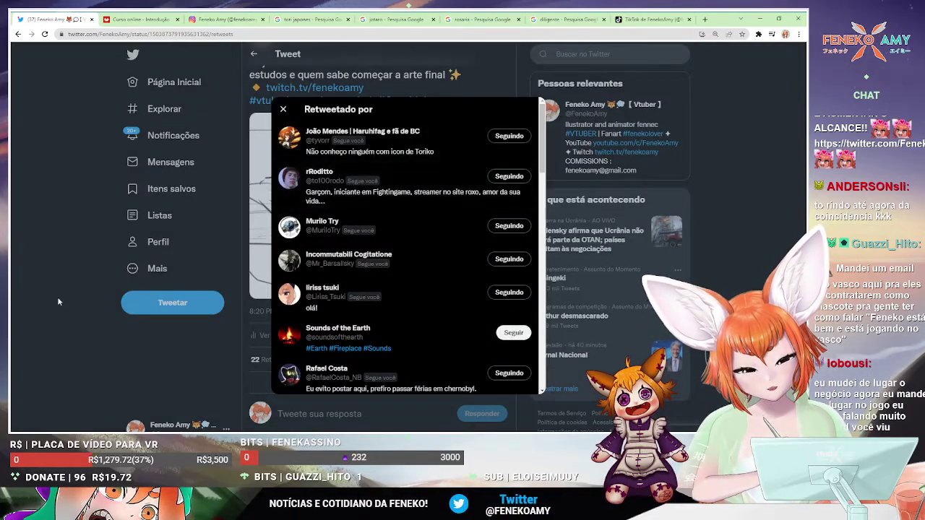
Open the fanart tweet's quote tweets and like the one addressed to people who want to learn to draw
left_click(191, 339)
left_click(336, 360)
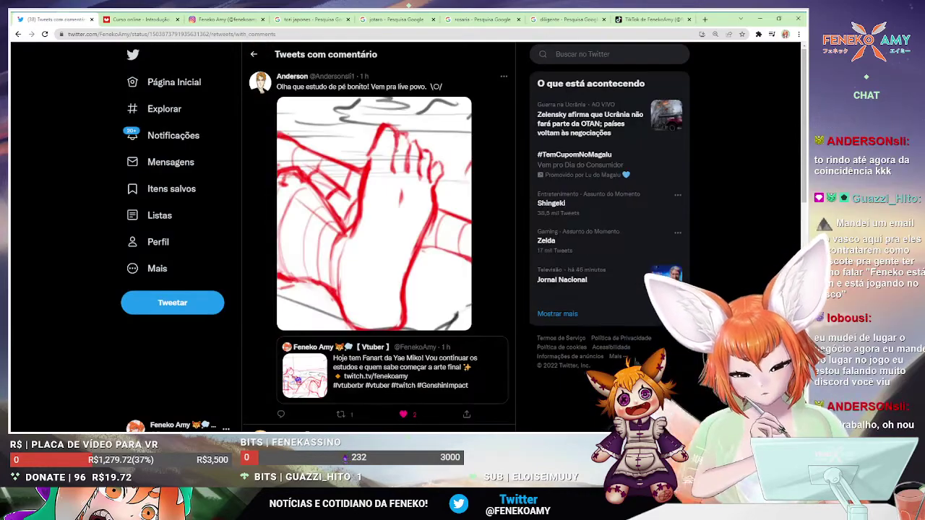
scroll(383, 289, "down", 5)
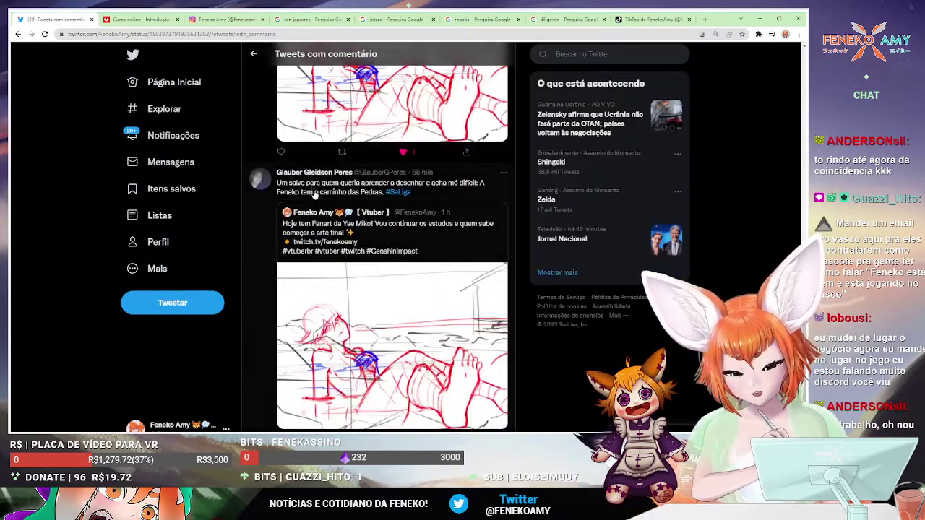
left_click(404, 397)
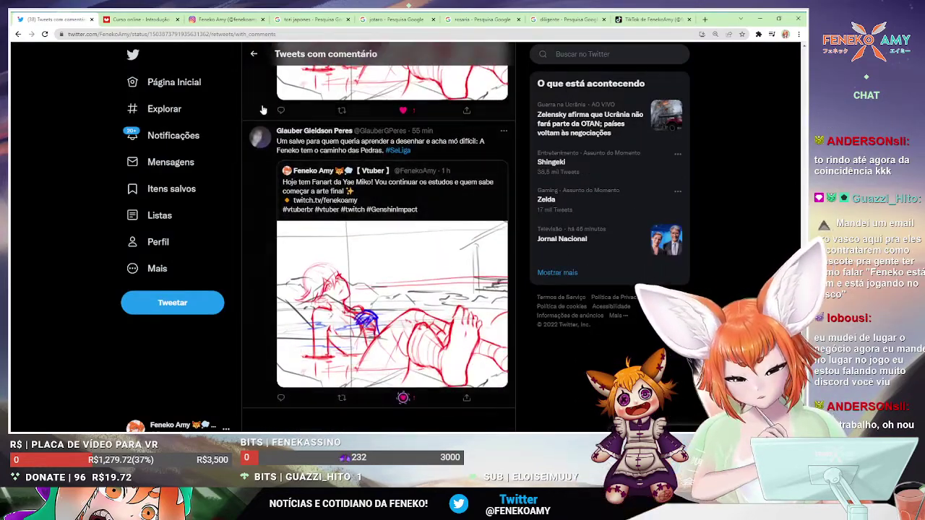
Return to the fanart tweet and look through the list of accounts that liked it
left_click(255, 53)
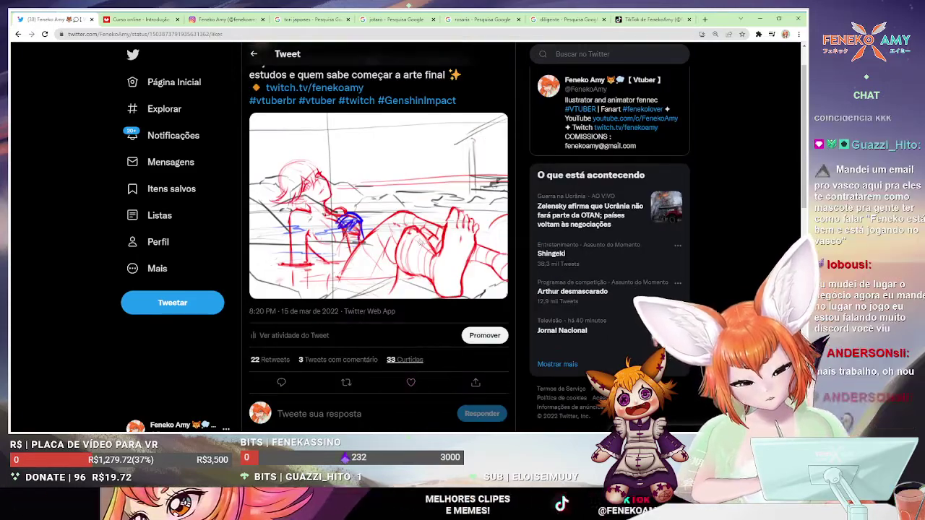
left_click(271, 359)
scroll(446, 209, "down", 10)
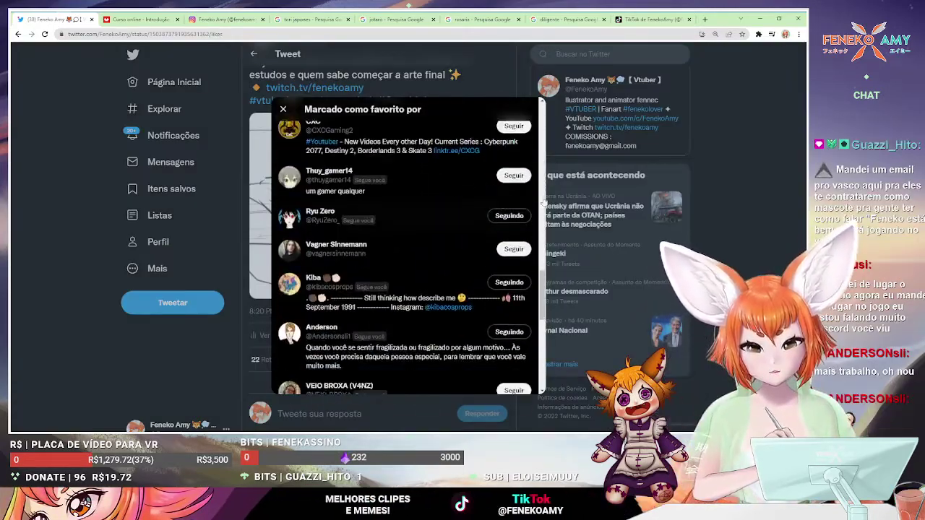
left_click(783, 204)
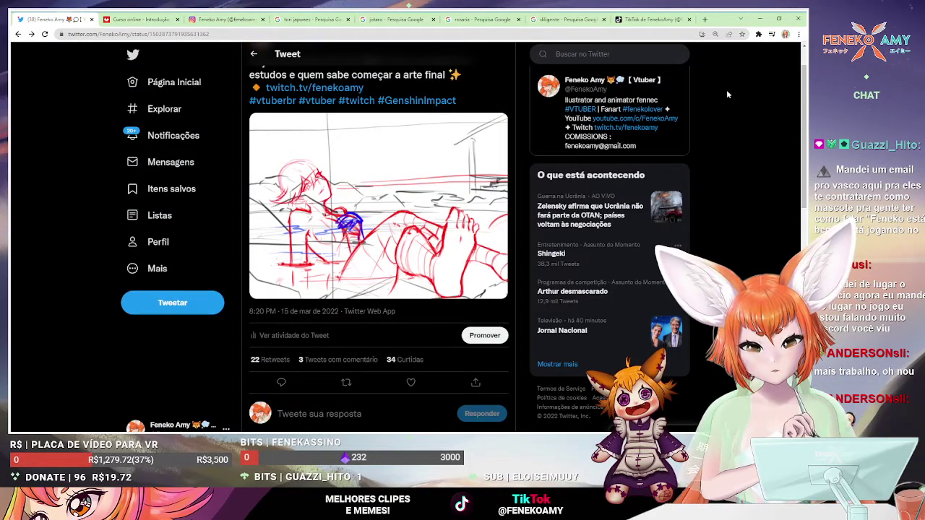
Switch to Clip Studio Paint and detail the irises of both eyes using the Hard Round Pressure + Opacity Size brush at size 7
left_click(760, 20)
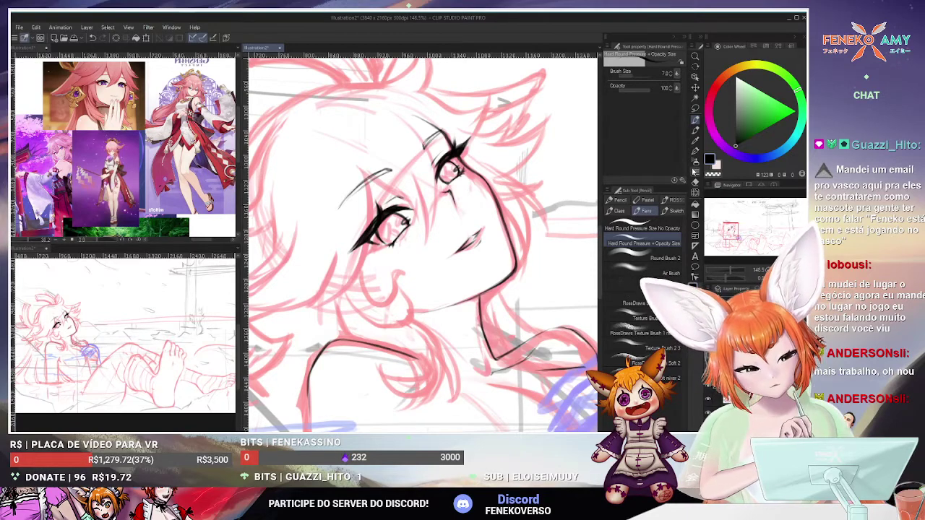
left_click(695, 181)
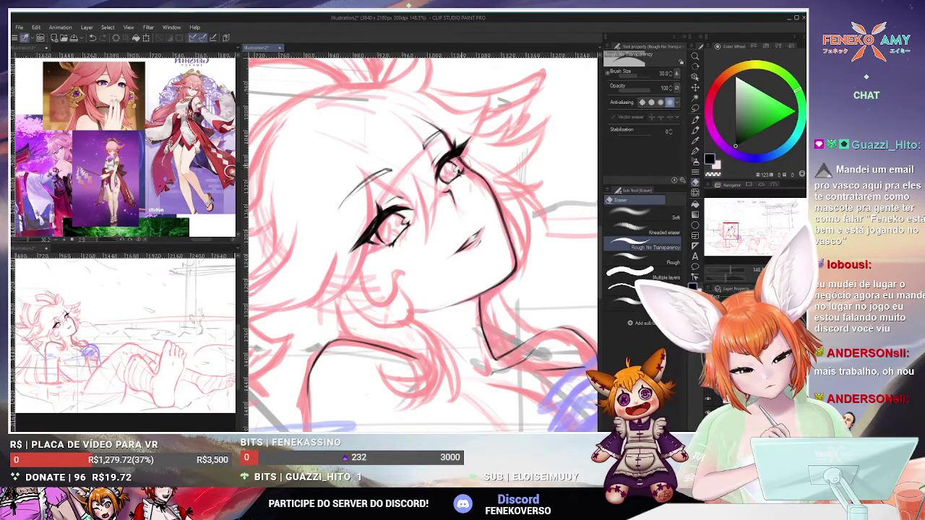
left_click(698, 121)
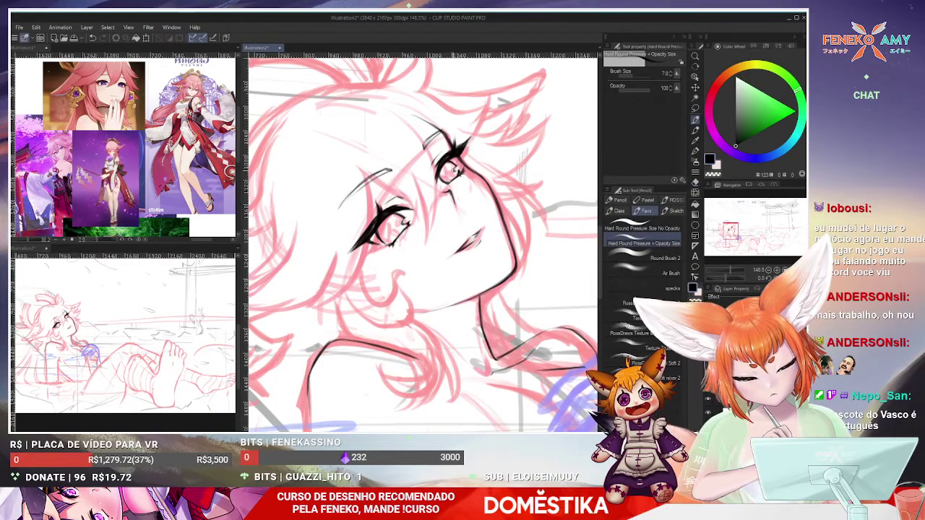
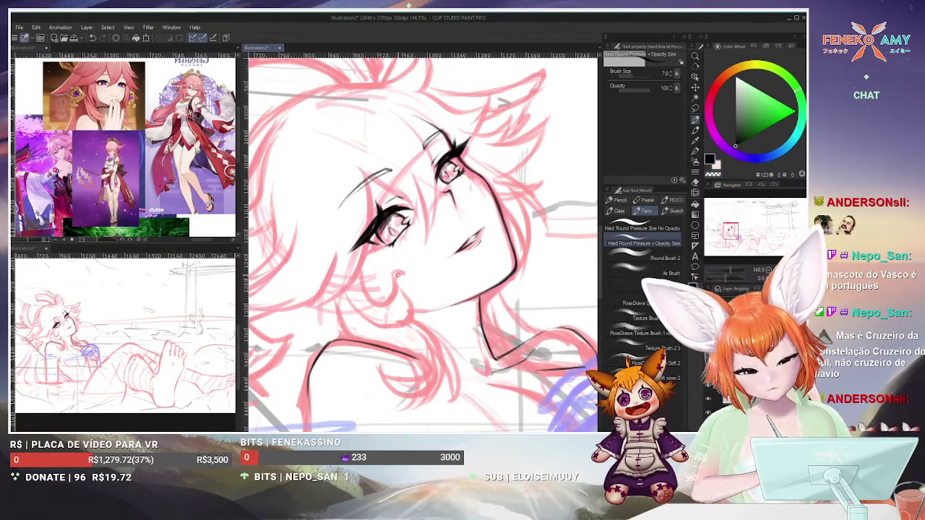
scroll(457, 235, "down", 5)
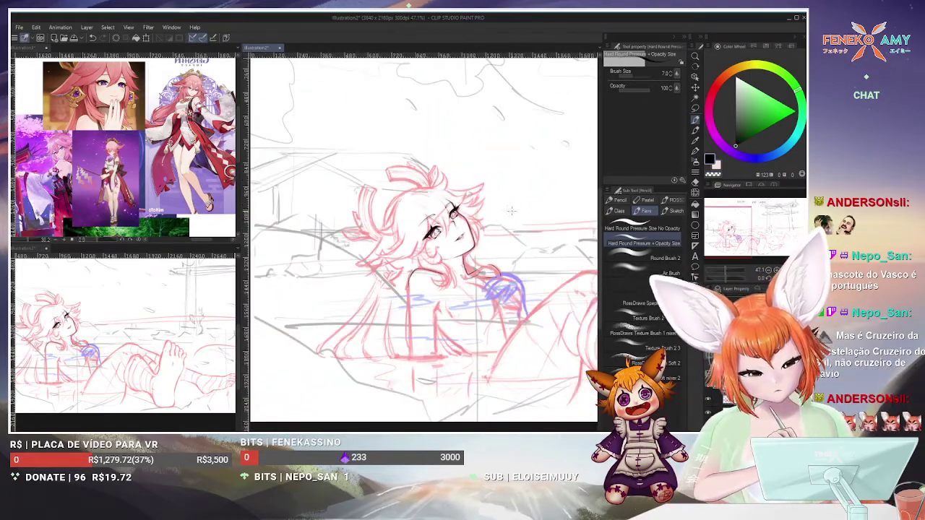
Enlarge the reference on the character's upper body and ink the bang strands between the eyes with a size 5 brush
scroll(455, 237, "up", 5)
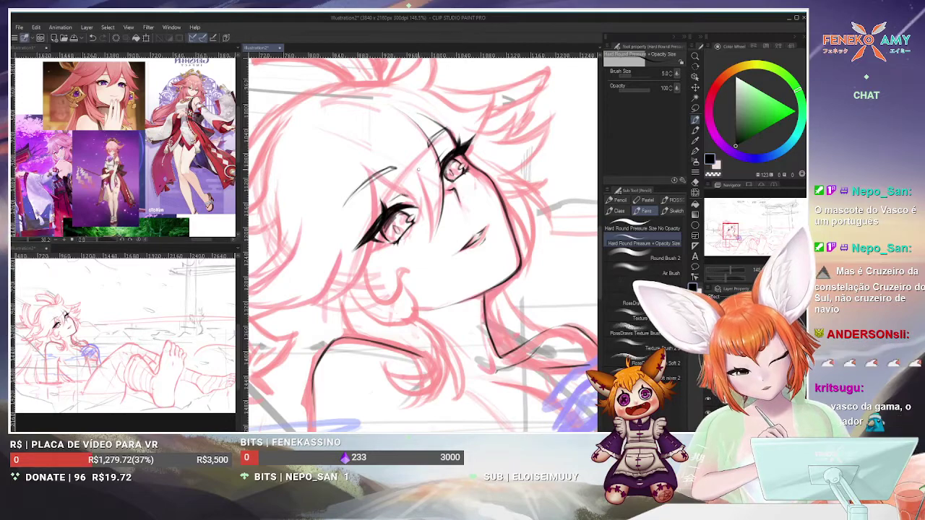
key("ctrl+Tab")
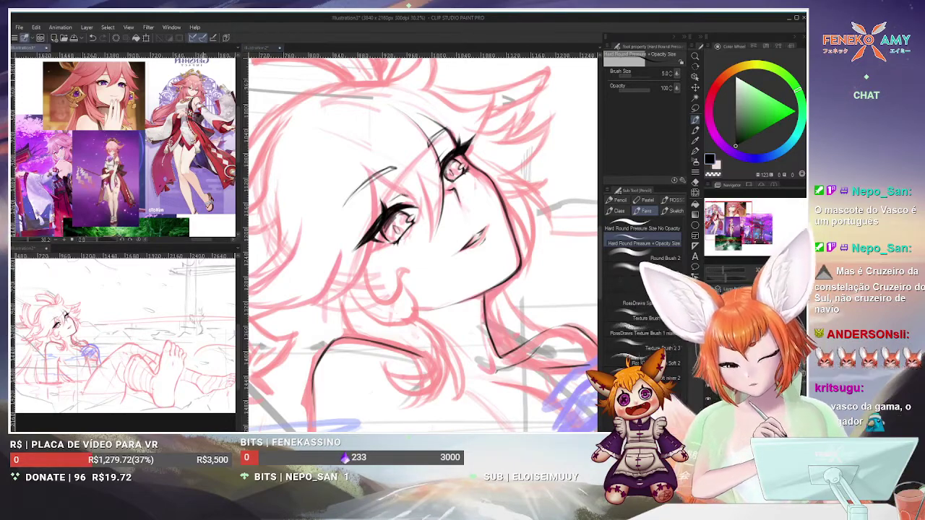
scroll(123, 144, "up", 5)
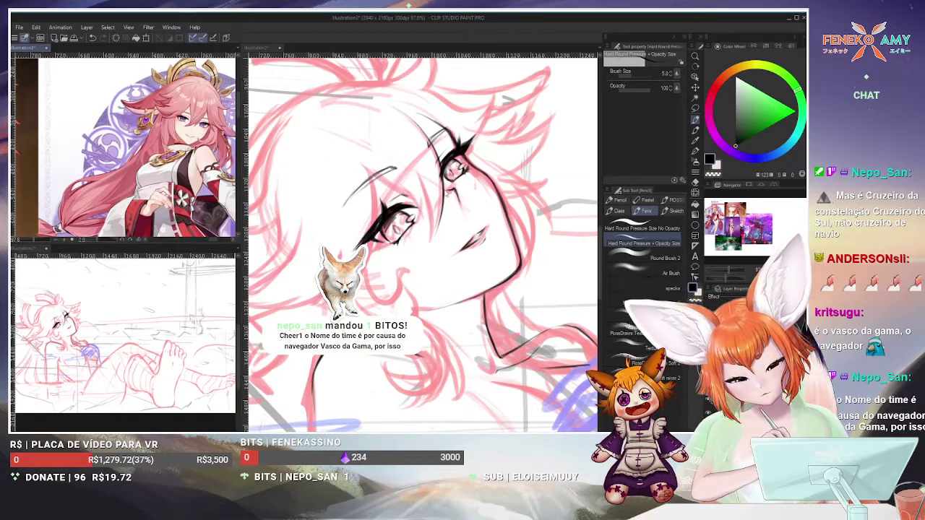
key("ctrl+Tab")
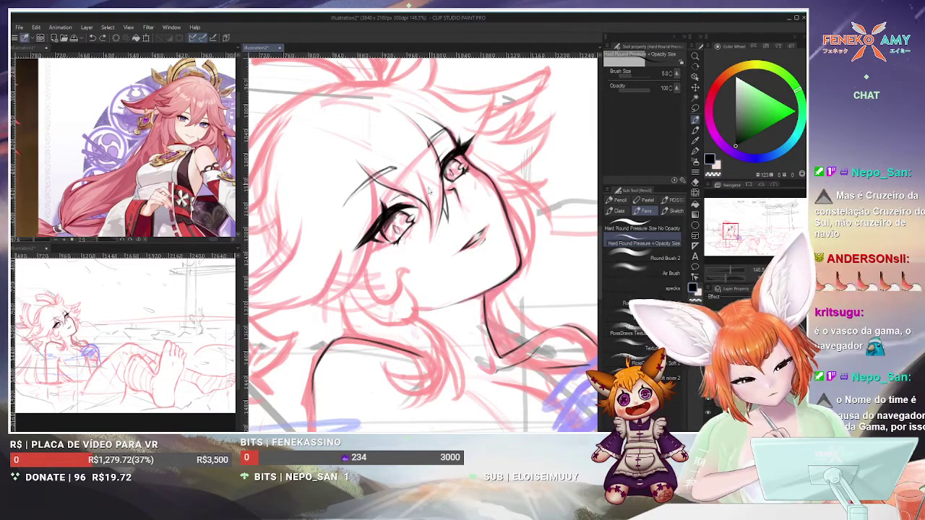
left_click_drag(432, 209, 432, 240)
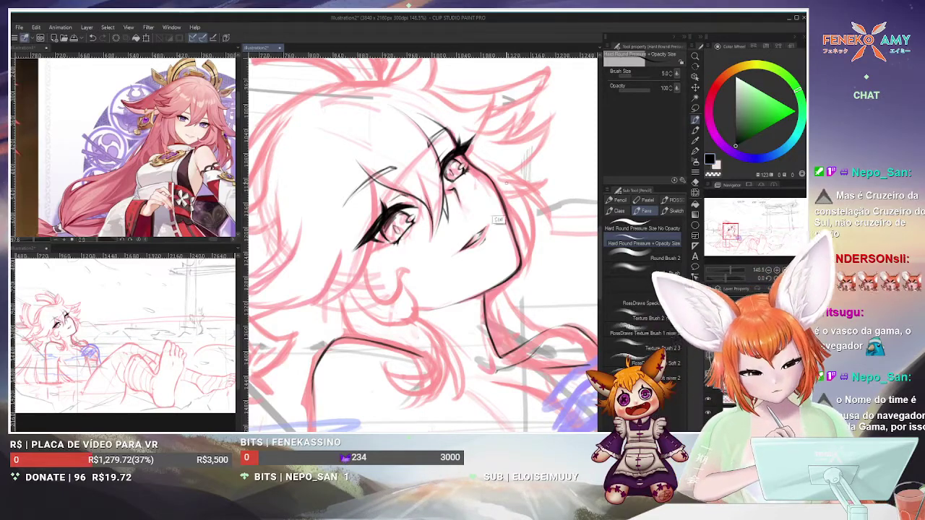
Ink the side lock curving down from the outer corner of the nearer eye, erasing and redrawing its tip
scroll(422, 242, "down", 4)
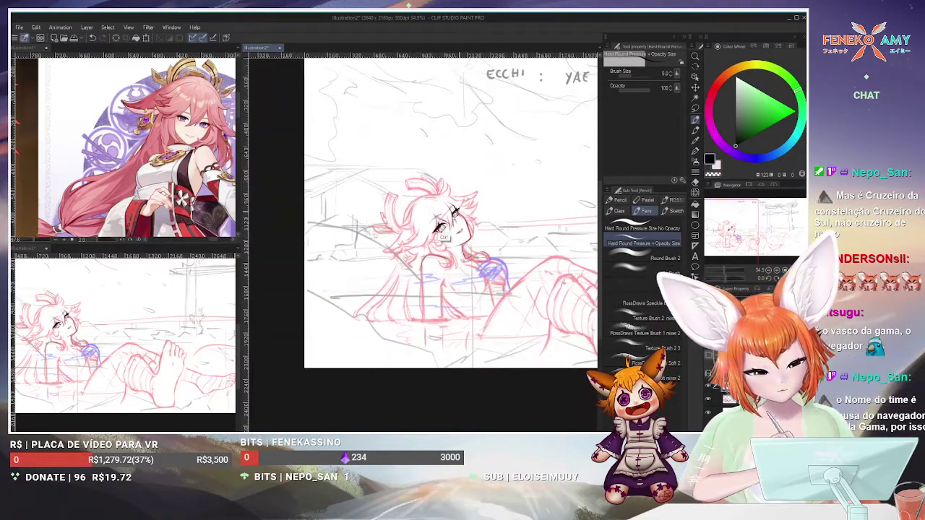
scroll(426, 226, "up", 4)
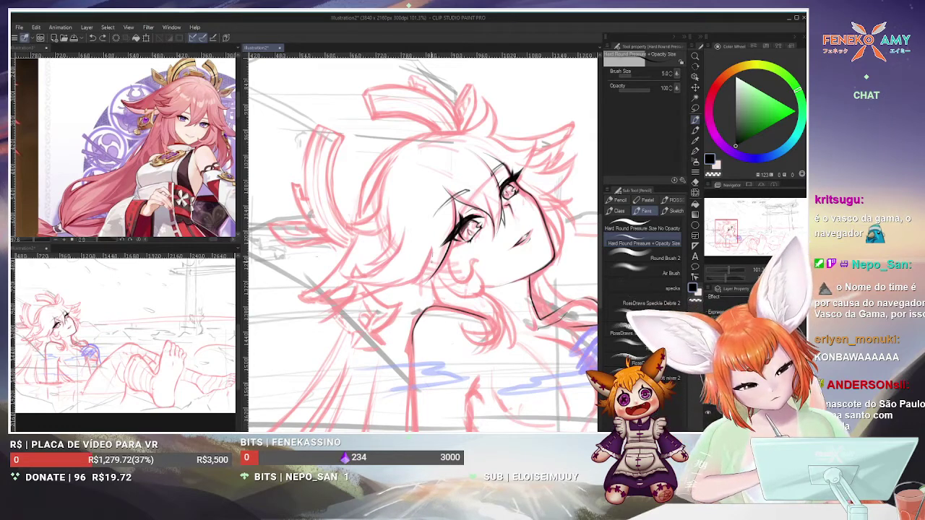
left_click_drag(431, 257, 420, 287)
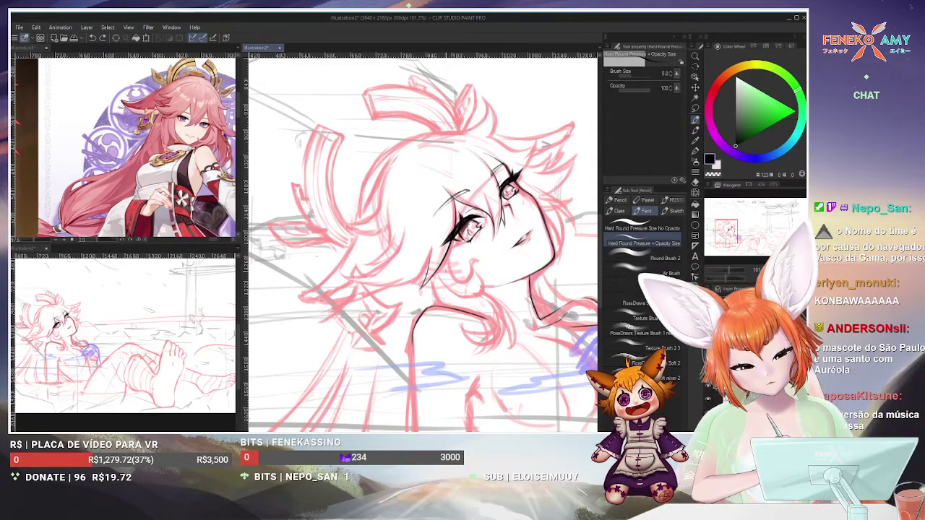
key("e")
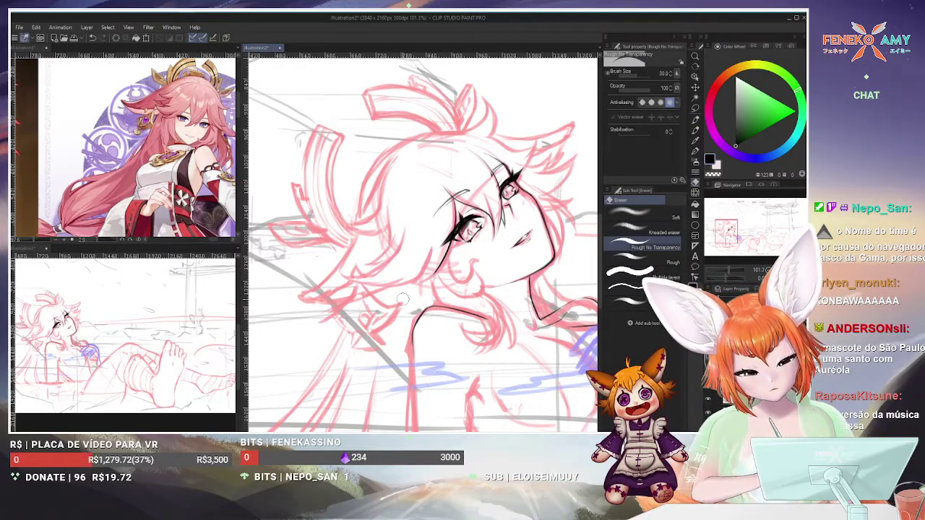
left_click(696, 120)
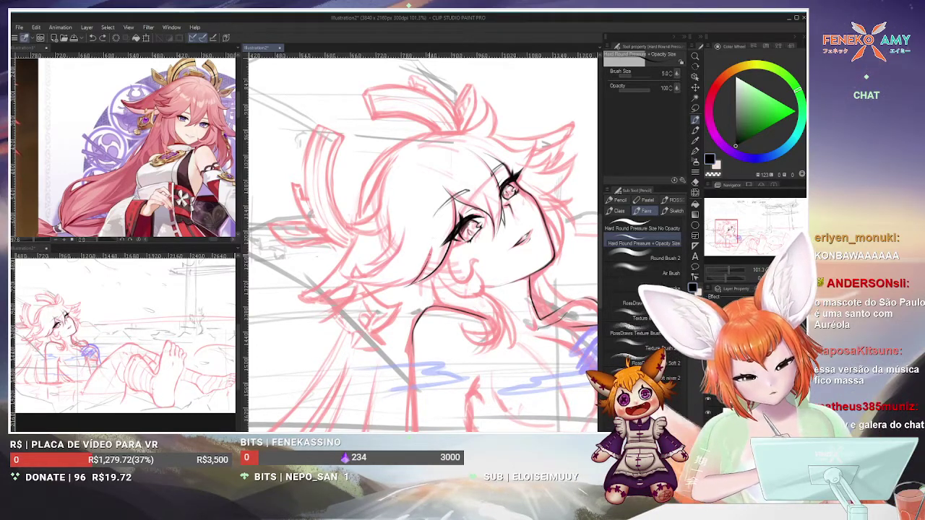
left_click_drag(438, 267, 425, 277)
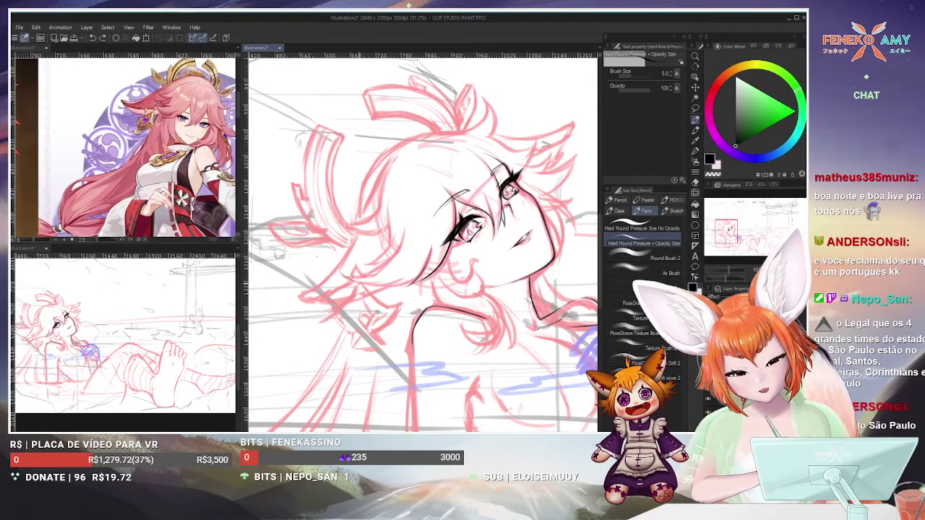
Ink the pointed strand tips of the side hair lock with the size 5 Hard Round Pressure + Opacity Size brush
scroll(344, 260, "up", 4)
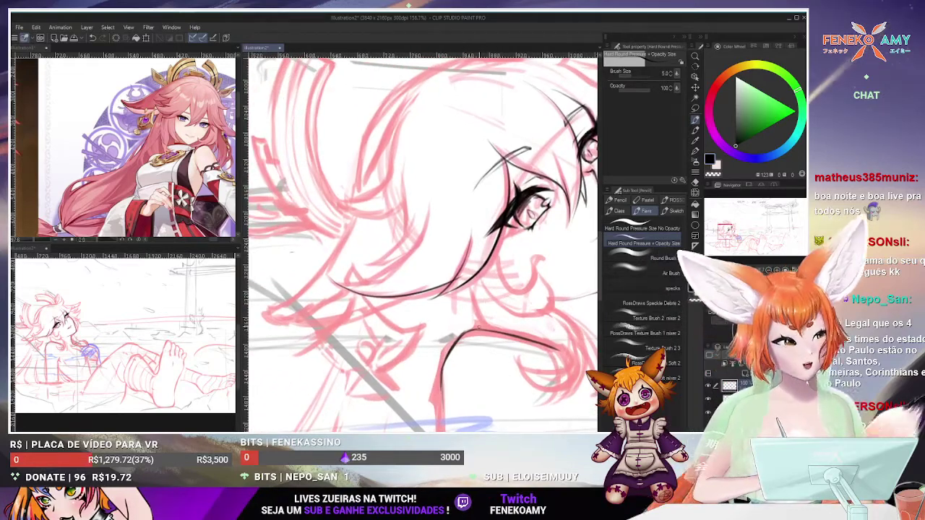
key("e")
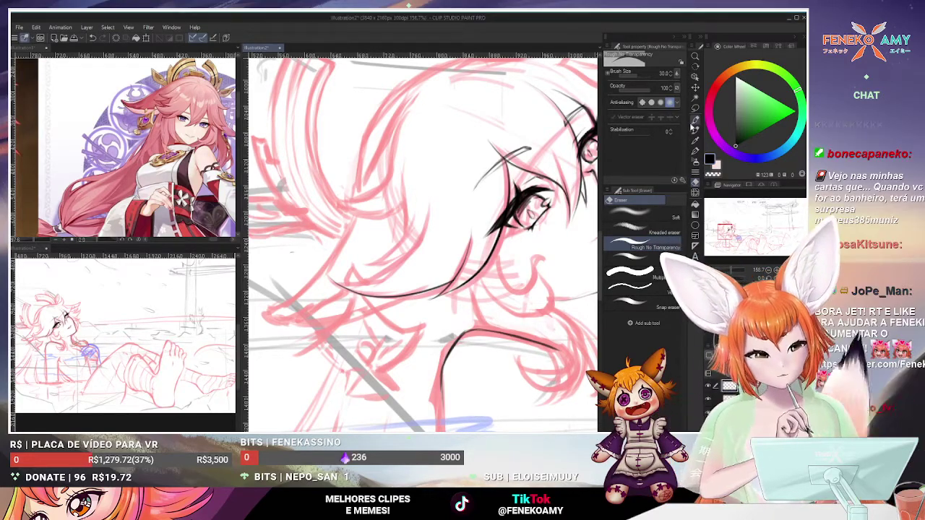
left_click(695, 121)
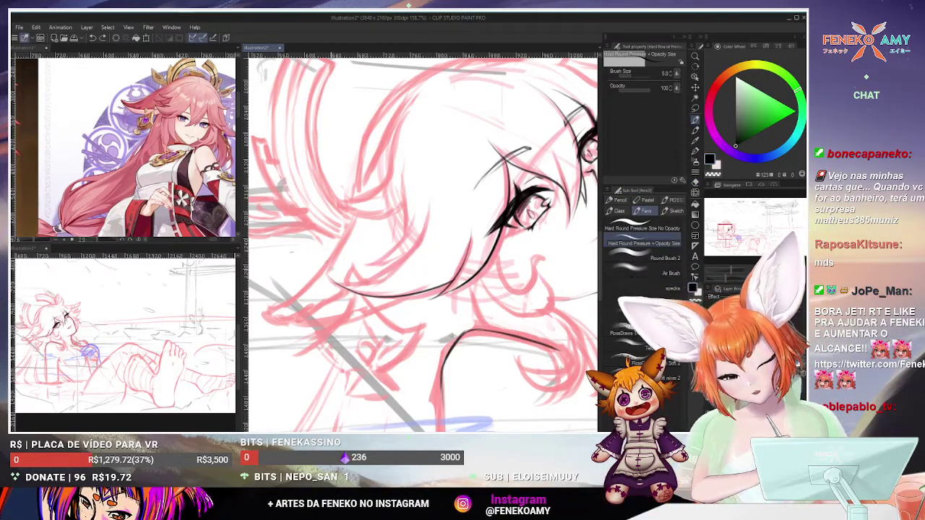
left_click_drag(333, 280, 423, 246)
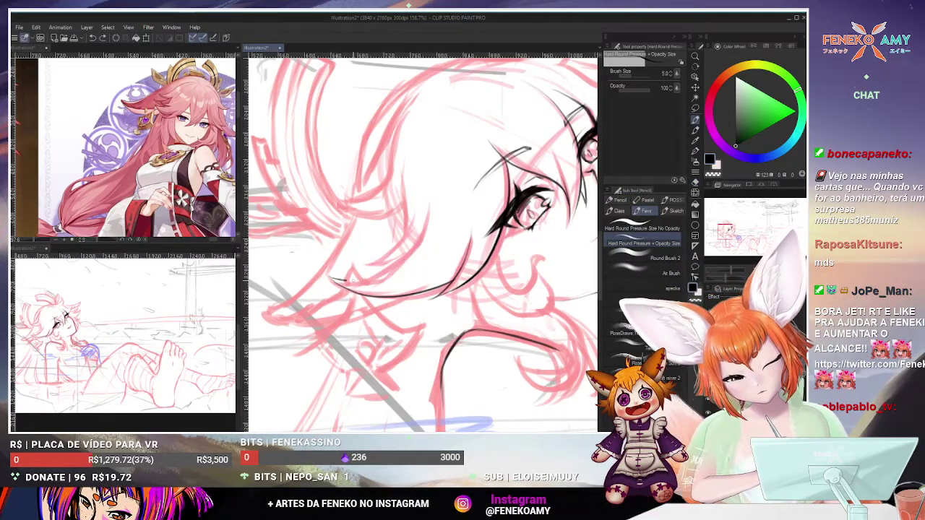
left_click_drag(334, 281, 413, 242)
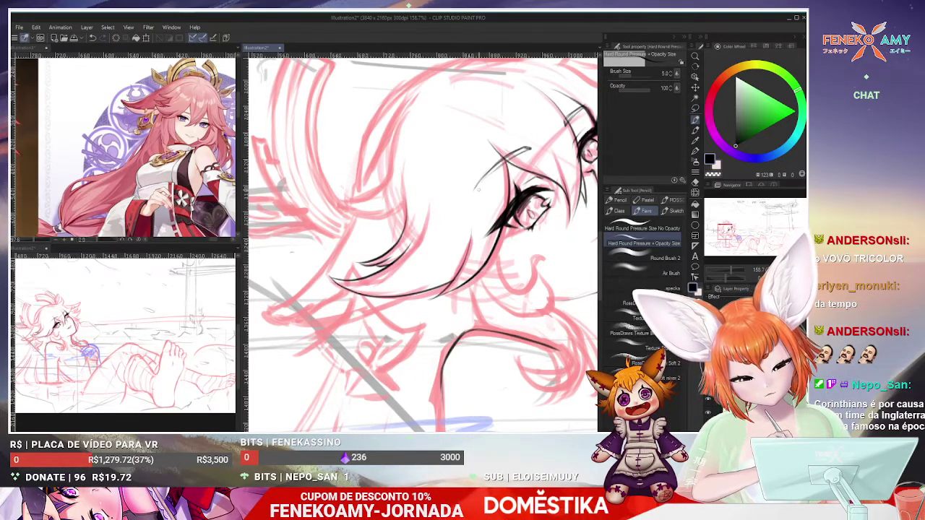
scroll(483, 192, "up", 3)
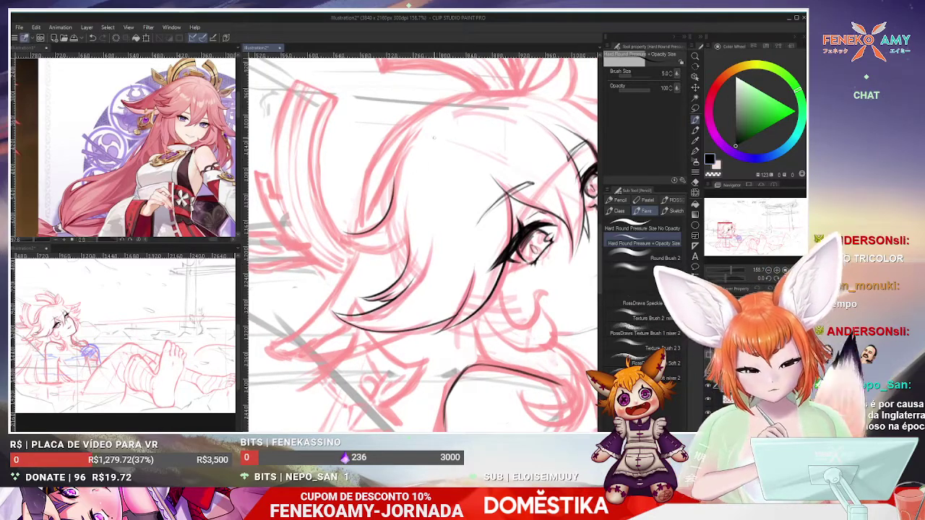
left_click_drag(397, 180, 346, 234)
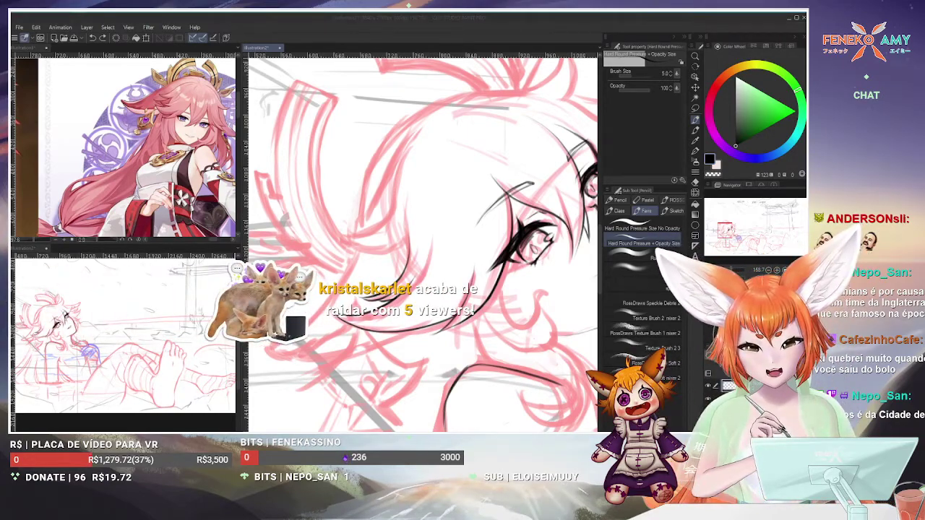
scroll(316, 146, "down", 5)
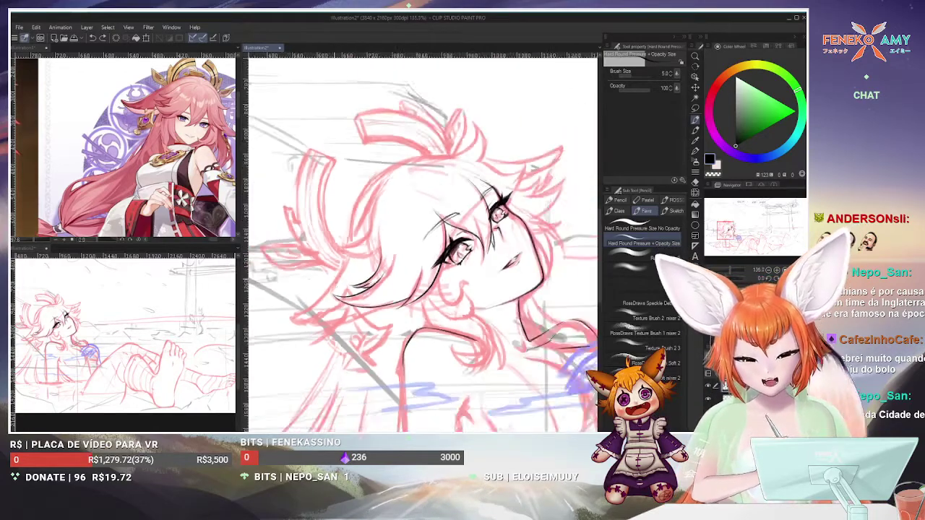
scroll(316, 146, "up", 5)
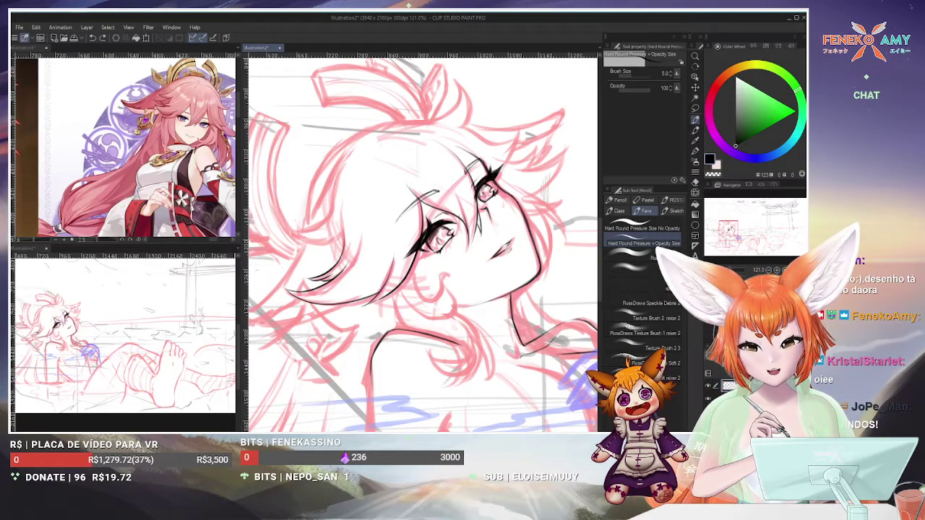
Switch to the browser's TikTok profile page and open the birthday cake video, pausing its playback
key("alt+Tab")
left_click(647, 19)
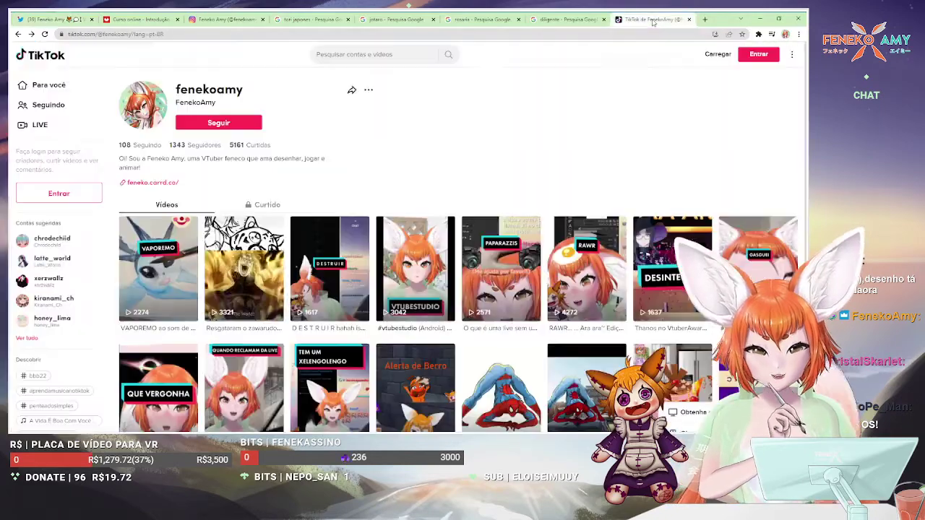
scroll(513, 152, "down", 3)
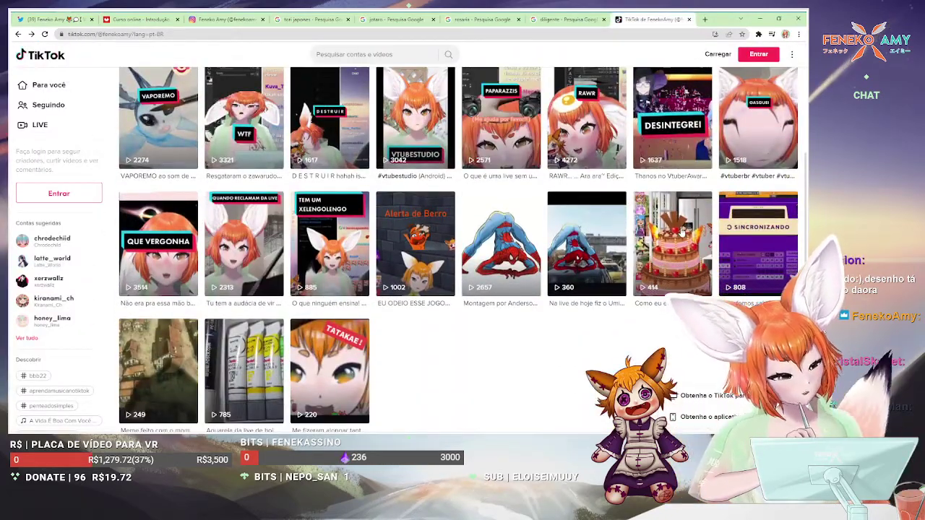
left_click(672, 246)
key("space")
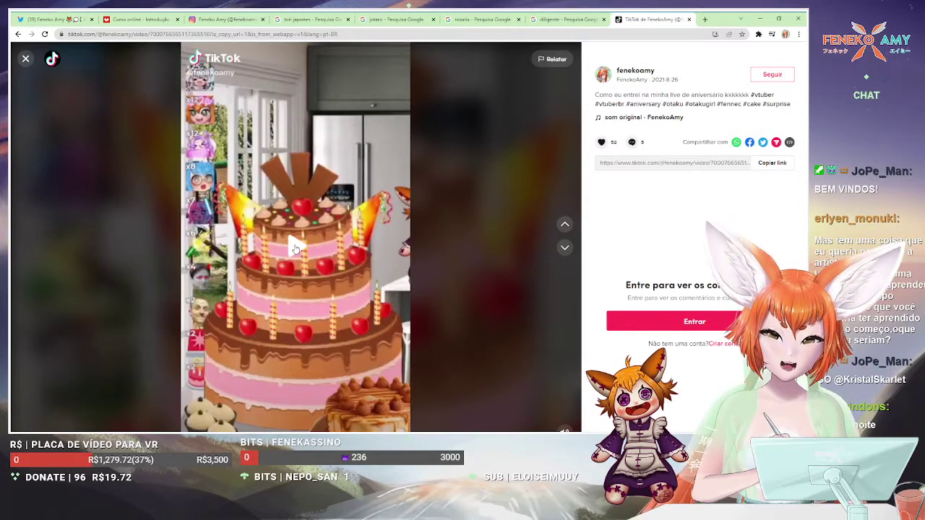
Play and pause the birthday cake video, close it, and reload the TikTok profile page
left_click(295, 249)
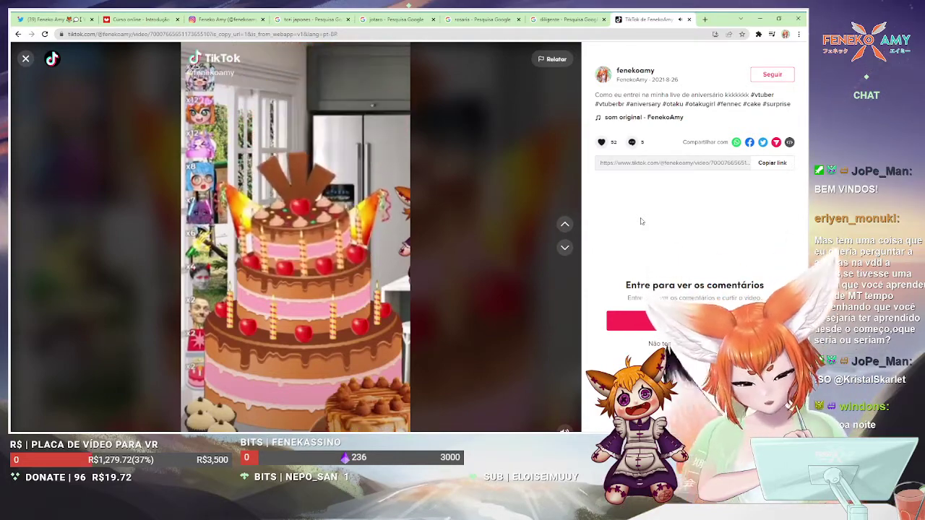
left_click(271, 245)
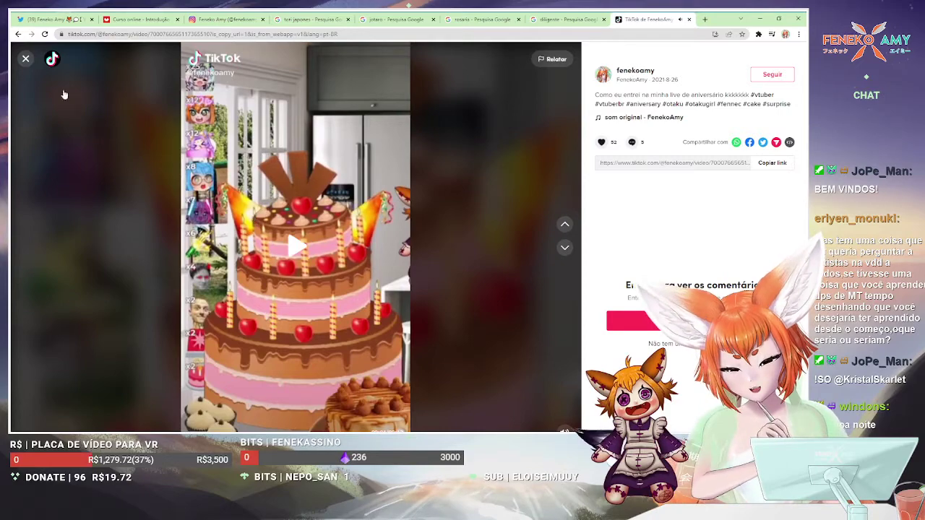
left_click(25, 58)
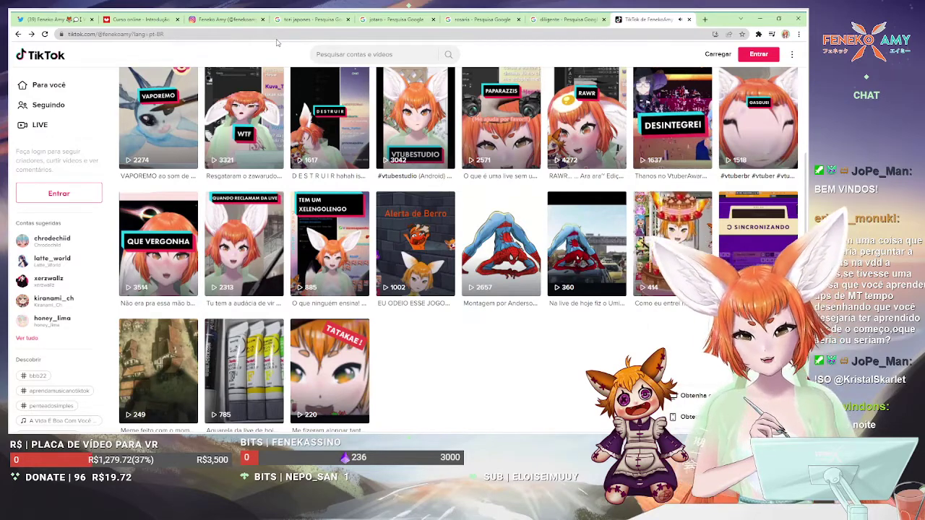
scroll(352, 92, "up", 3)
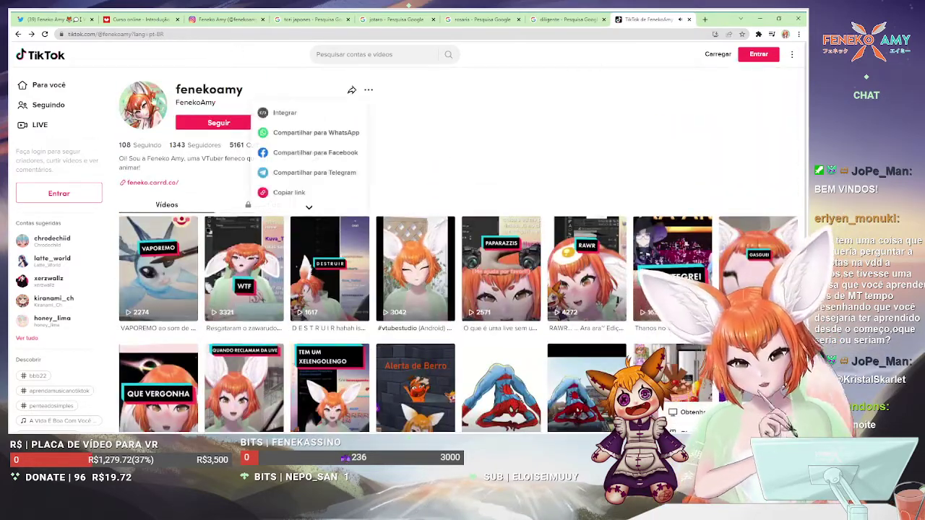
key("F5")
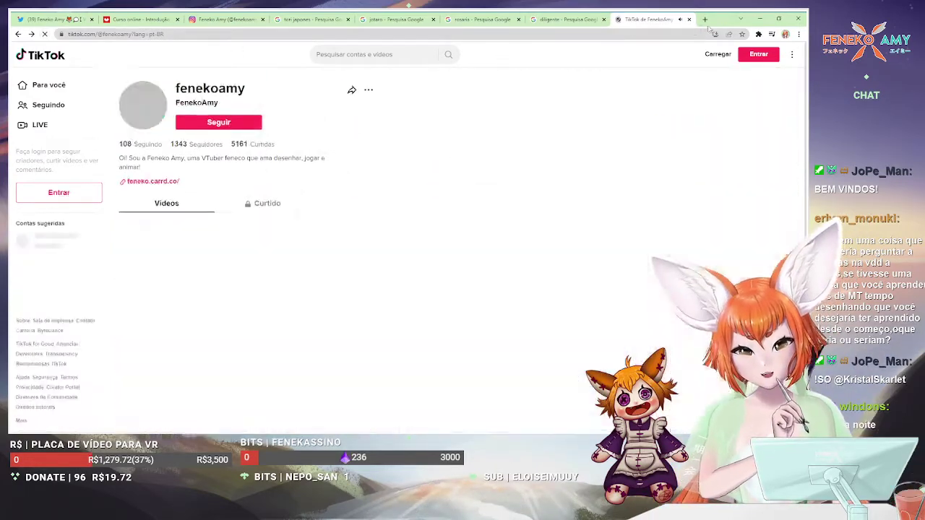
Switch back to Clip Studio Paint and ink the bang strand sweeping above the farther eye, undoing and redrawing strokes
key("alt+Tab")
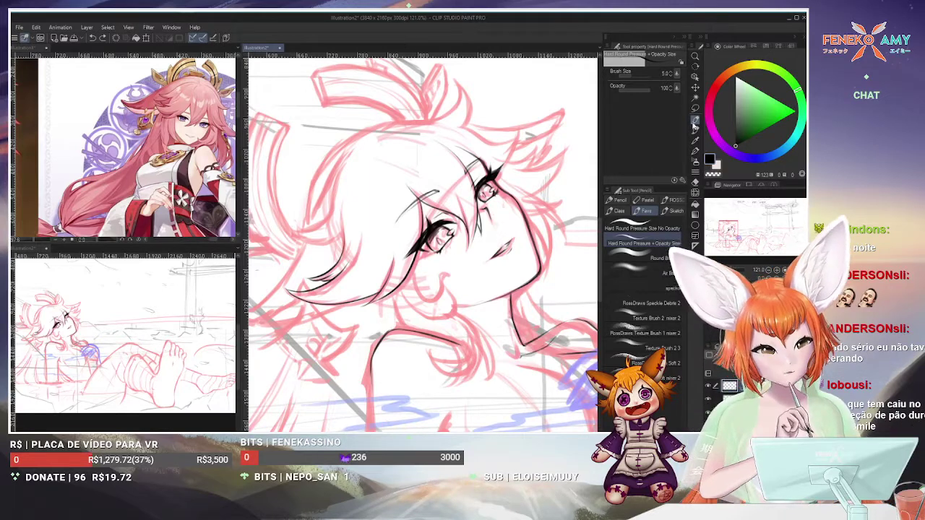
scroll(424, 242, "up", 1)
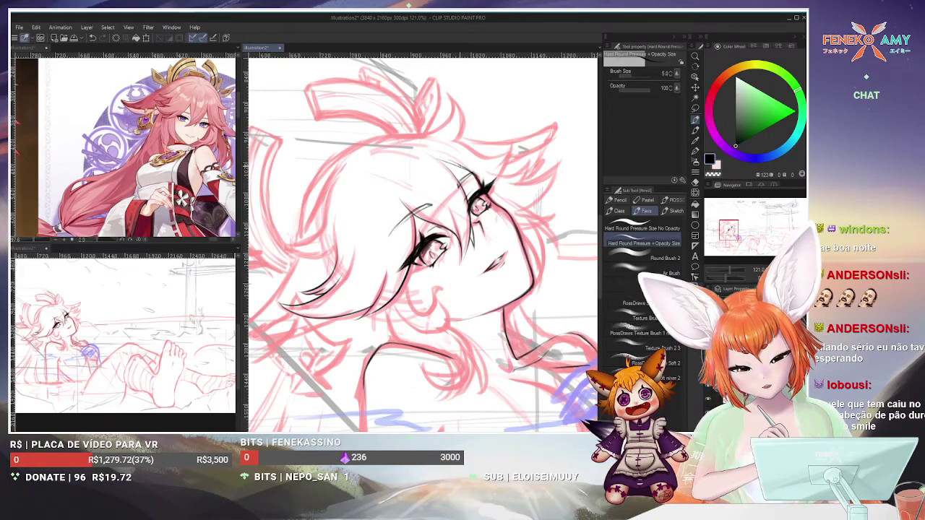
key("e")
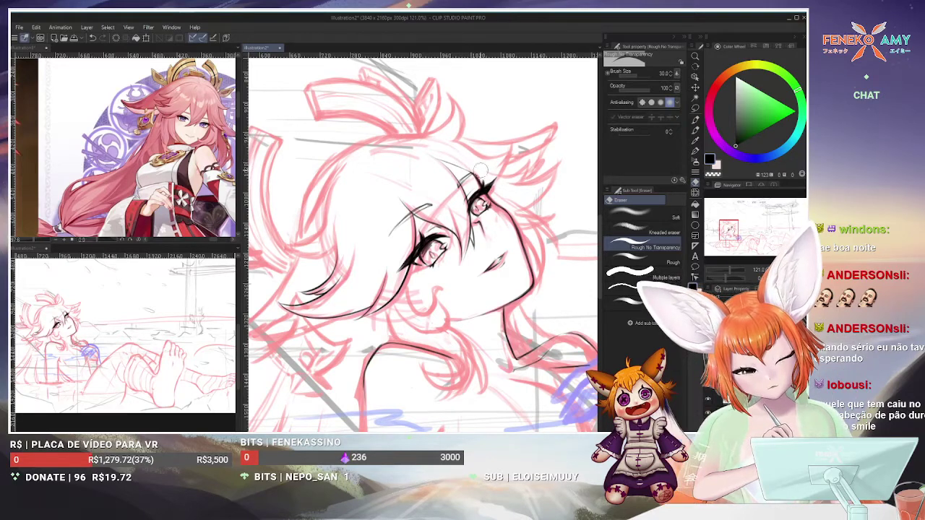
left_click(695, 120)
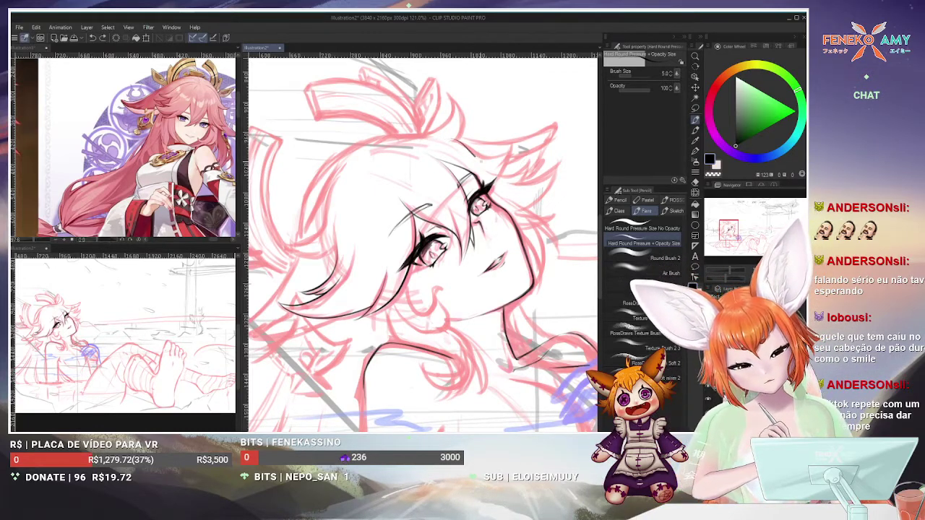
key("ctrl+z")
left_click_drag(455, 142, 509, 151)
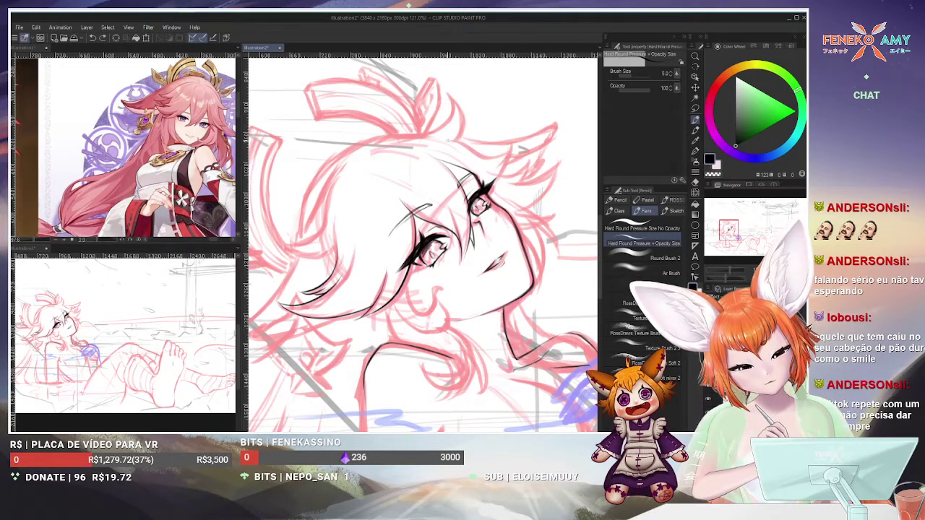
key("ctrl+z")
left_click_drag(448, 144, 510, 152)
key("ctrl+z")
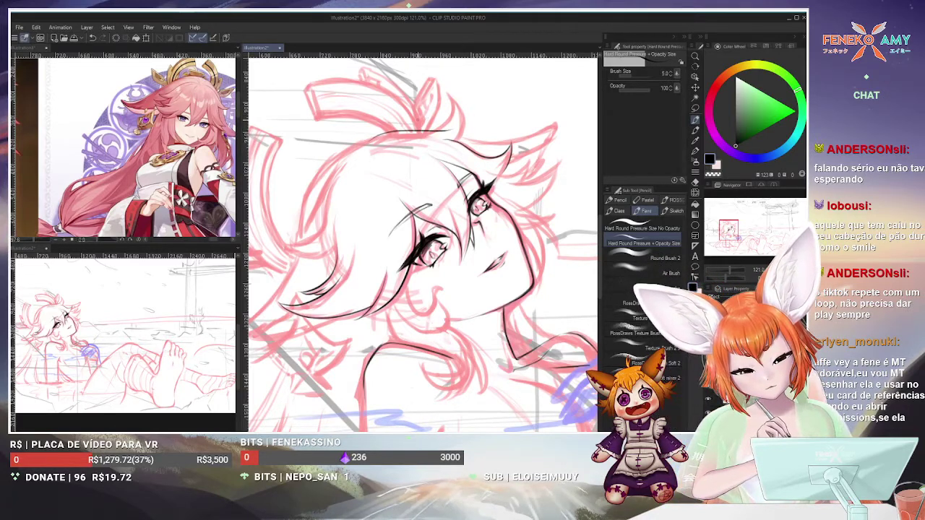
Ink the hair contour across the top of the head and the tuft curling upward beside the hair ornament
key("ctrl+z")
left_click_drag(377, 135, 457, 99)
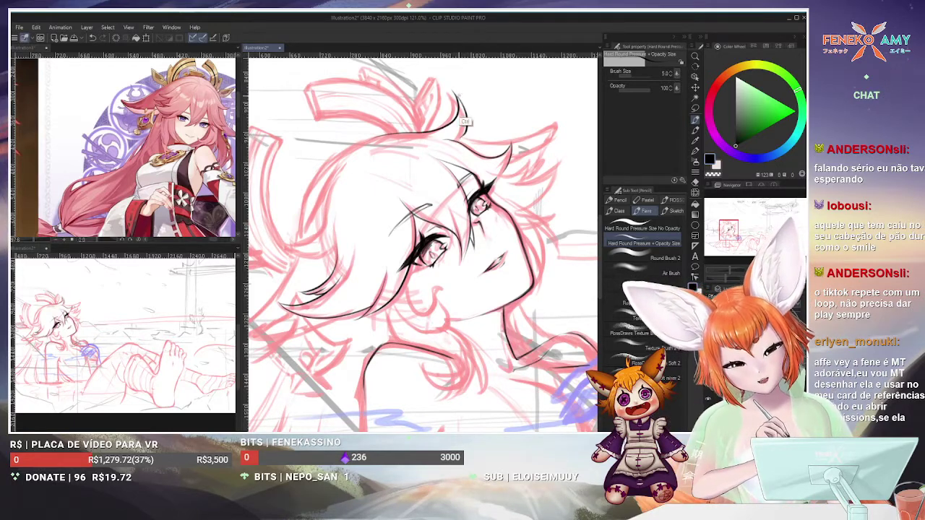
key("ctrl+z")
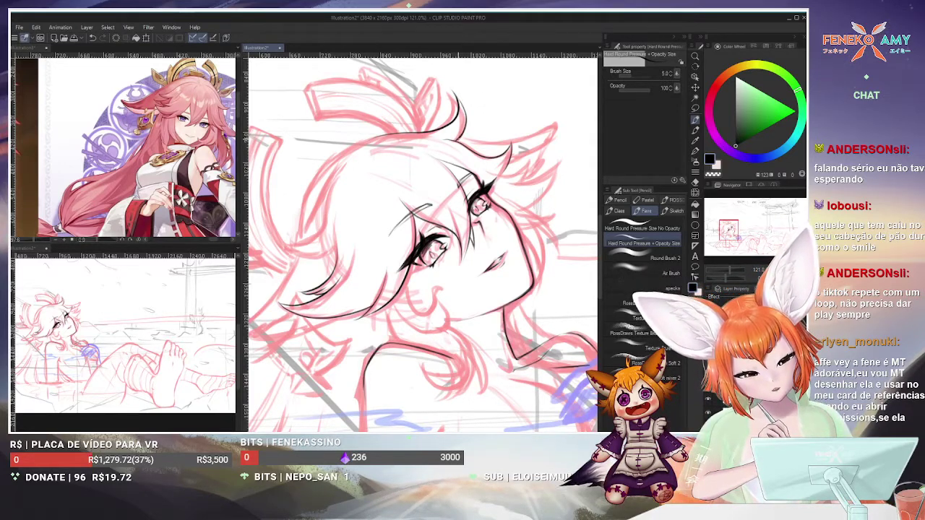
scroll(517, 112, "down", 5)
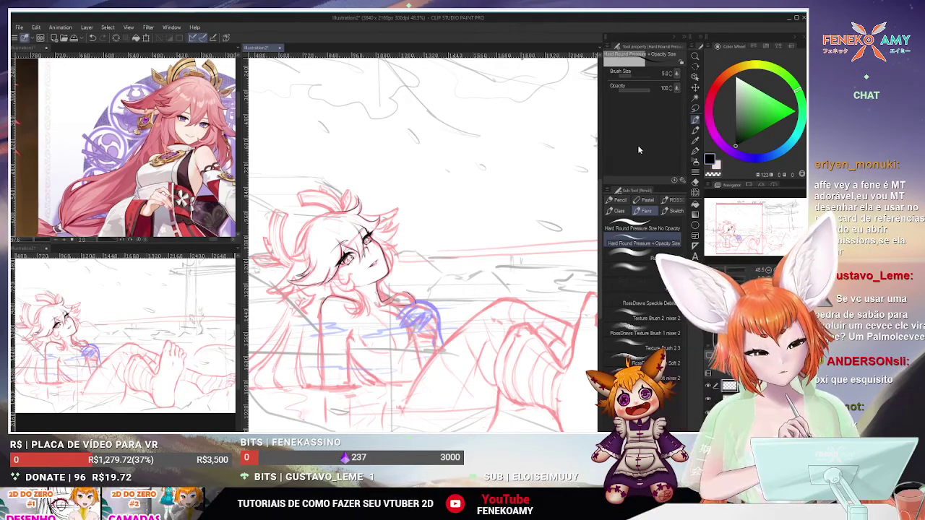
scroll(388, 245, "up", 5)
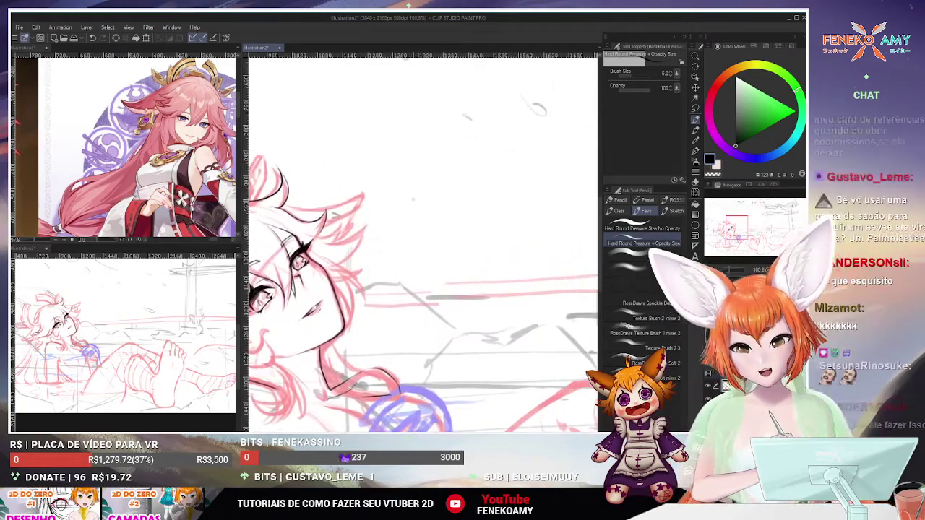
scroll(450, 217, "down", 4)
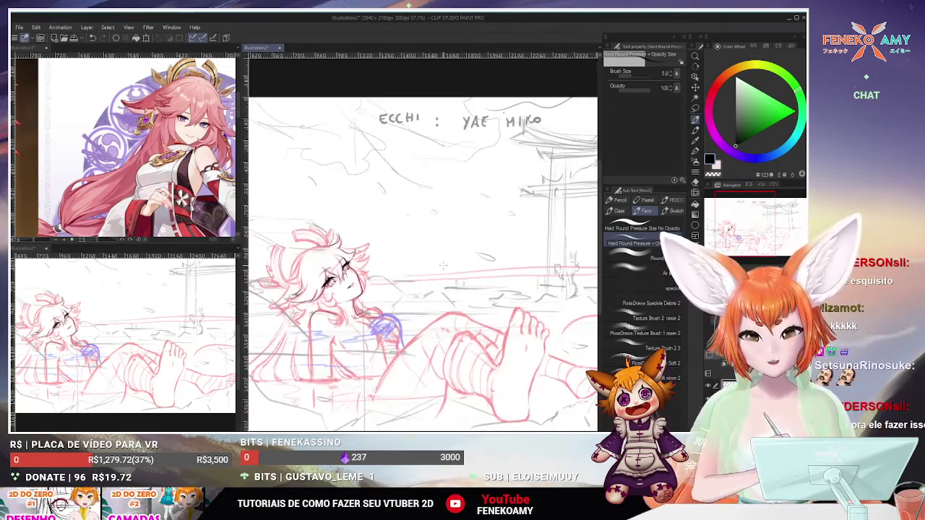
scroll(450, 218, "up", 2)
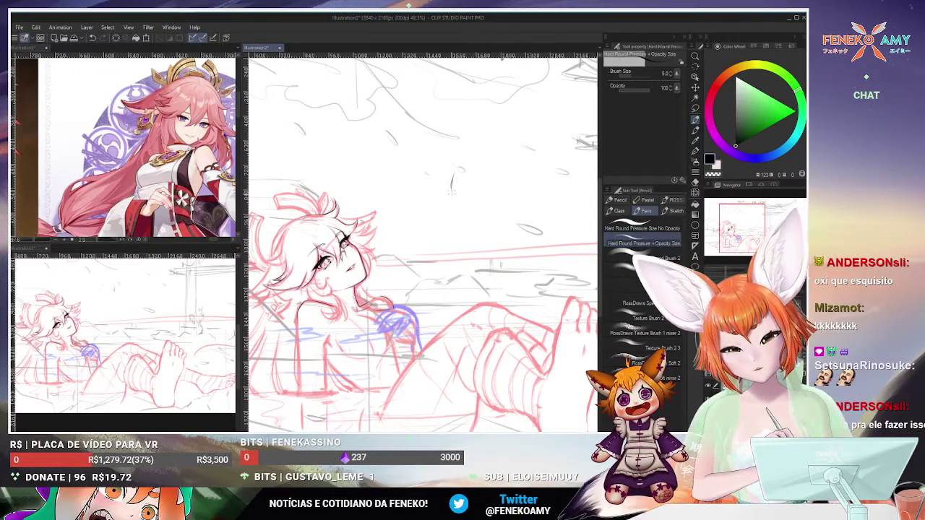
left_click_drag(452, 189, 455, 211)
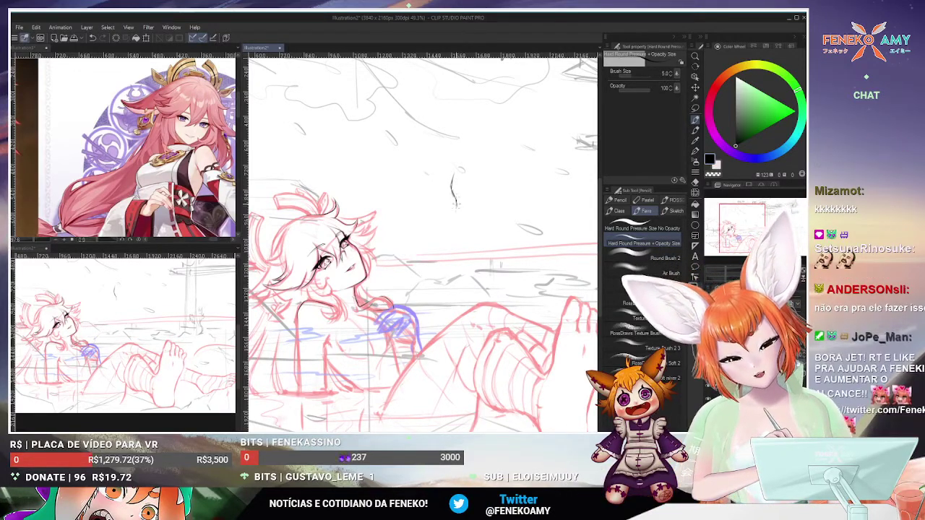
left_click(695, 108)
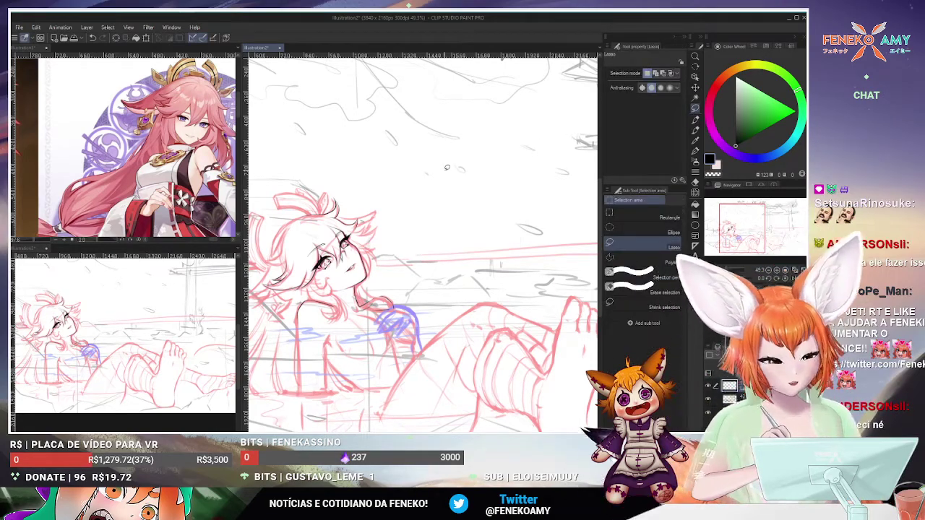
key("p")
key("ctrl+z")
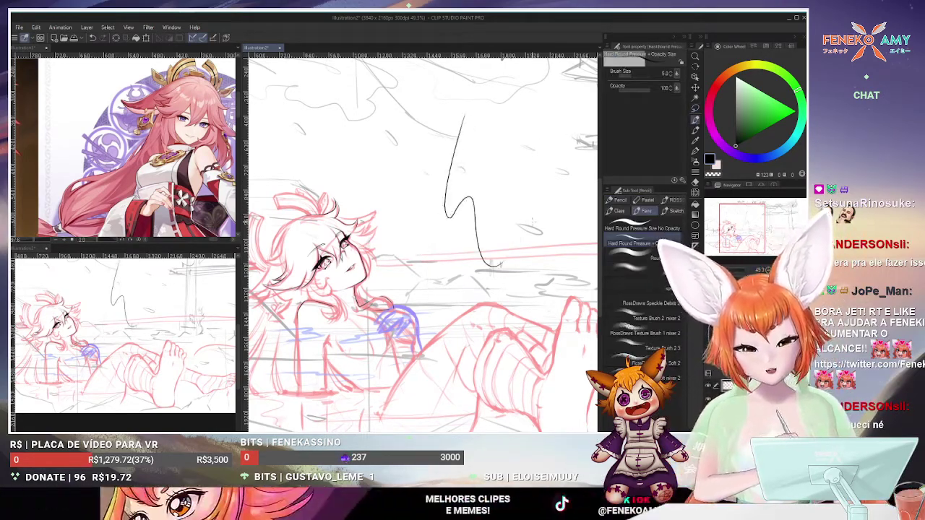
left_click_drag(505, 242, 462, 189)
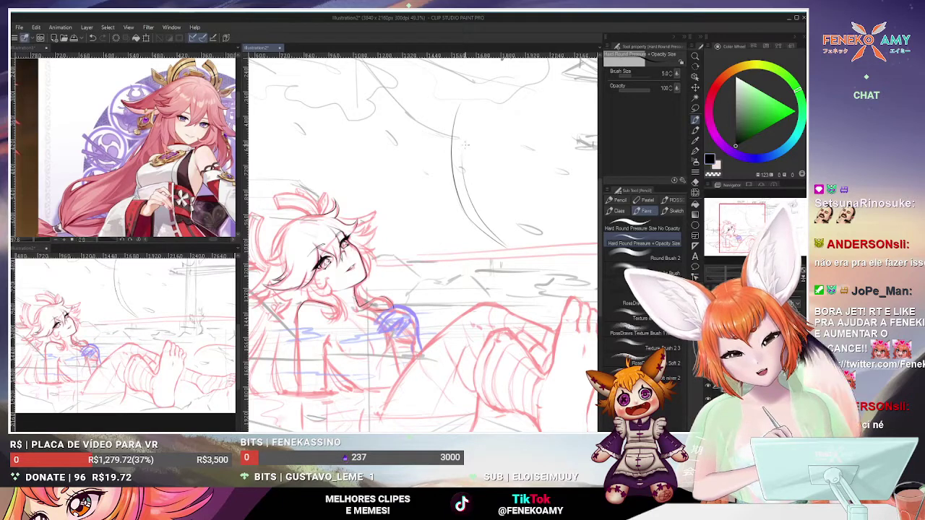
key("ctrl+z")
key("ctrl+z")
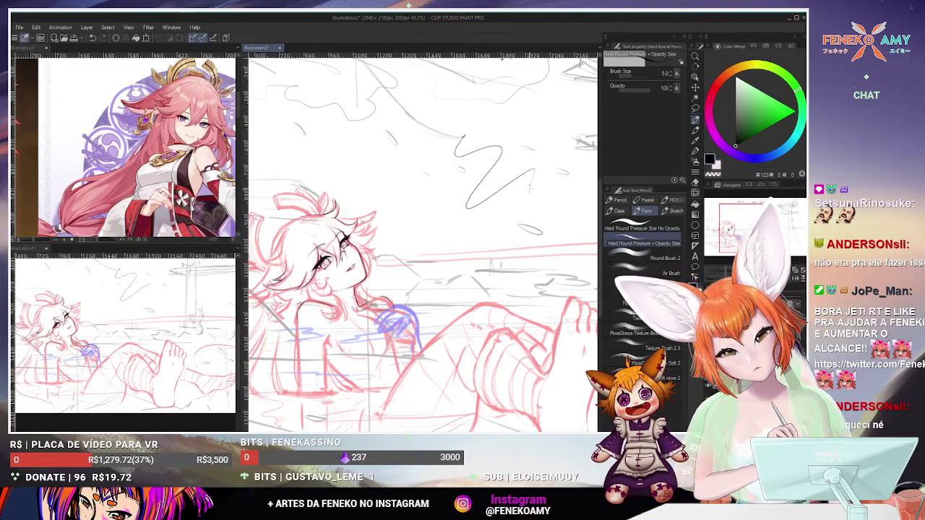
key("ctrl+z")
mouse_move(455, 136)
left_mouse_down()
mouse_move(491, 149)
mouse_move(506, 206)
left_mouse_up()
key("ctrl+z")
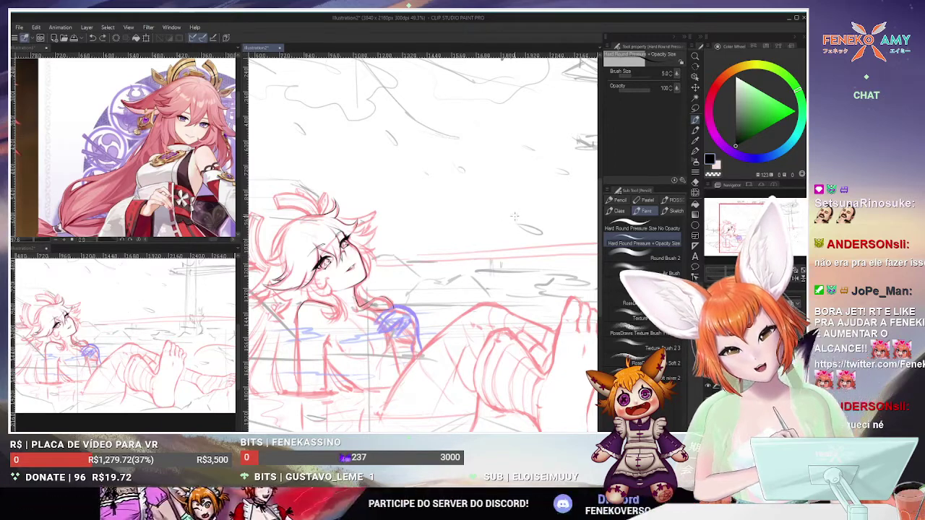
left_click_drag(457, 114, 427, 163)
key("ctrl+z")
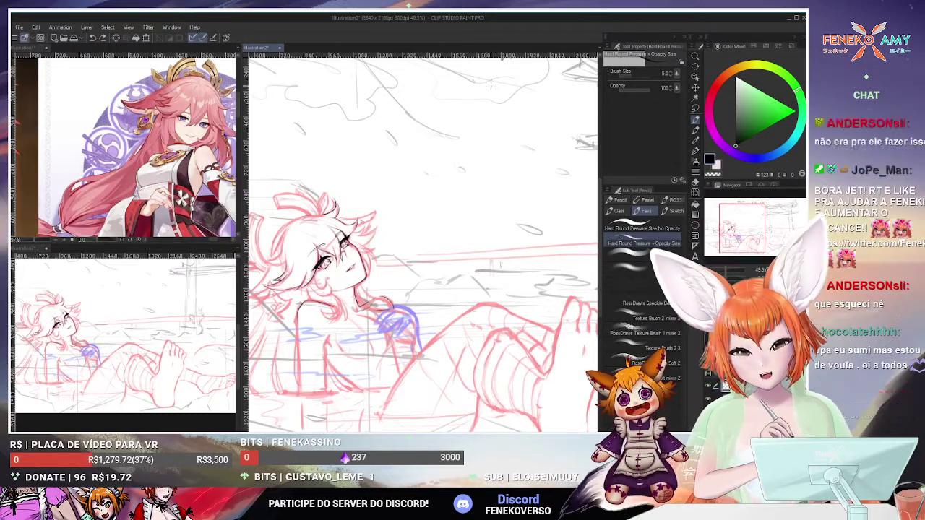
left_click_drag(506, 79, 432, 266)
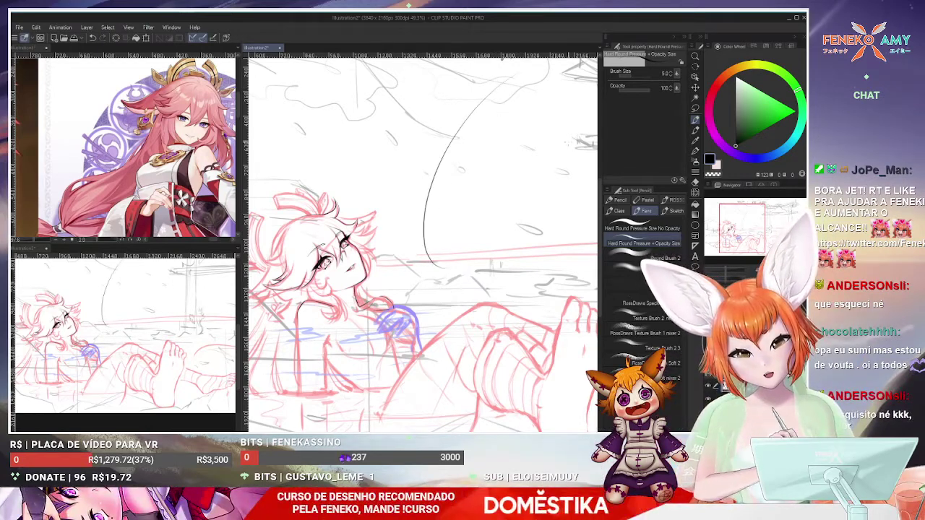
mouse_move(501, 110)
left_mouse_down()
mouse_move(444, 268)
mouse_move(560, 204)
left_mouse_up()
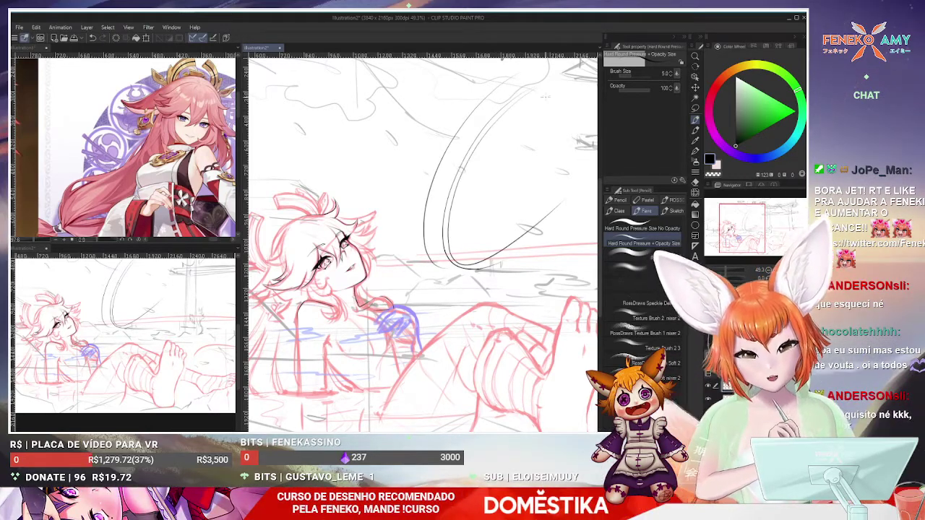
left_click_drag(526, 129, 437, 181)
left_click_drag(521, 164, 468, 204)
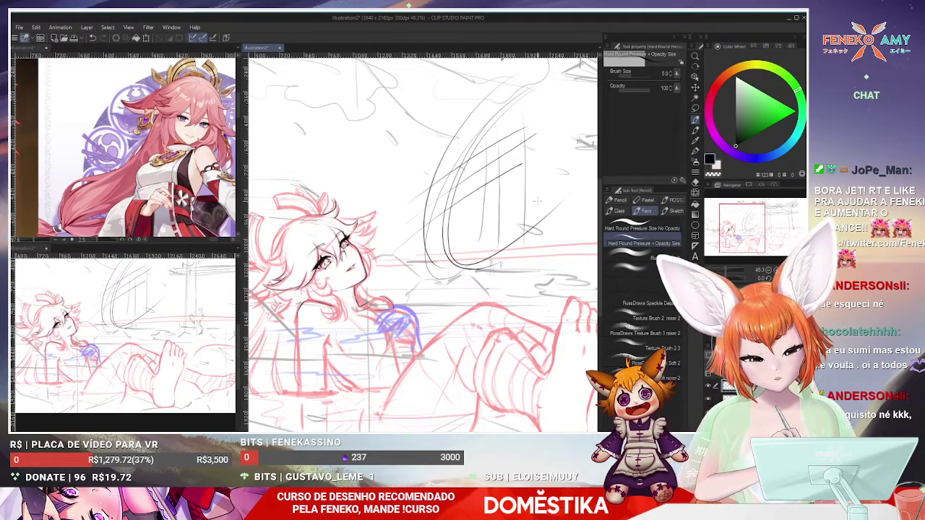
key("ctrl+z")
key("ctrl+z")
key("ctrl+z")
key("ctrl+z")
key("ctrl+z")
key("ctrl+z")
key("ctrl+z")
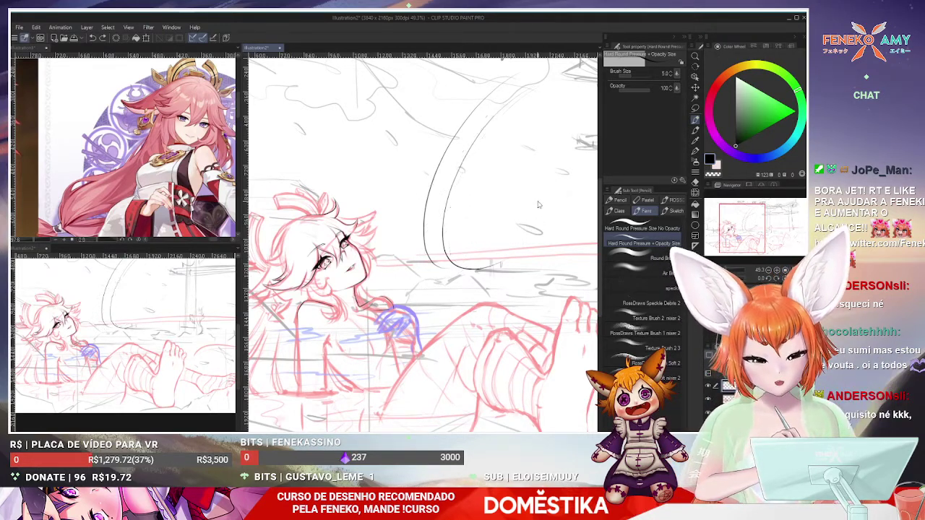
key("ctrl+z")
Ink the pointed hair strand flicking outward beyond the farther eye and clean its edges with the eraser
scroll(289, 246, "up", 5)
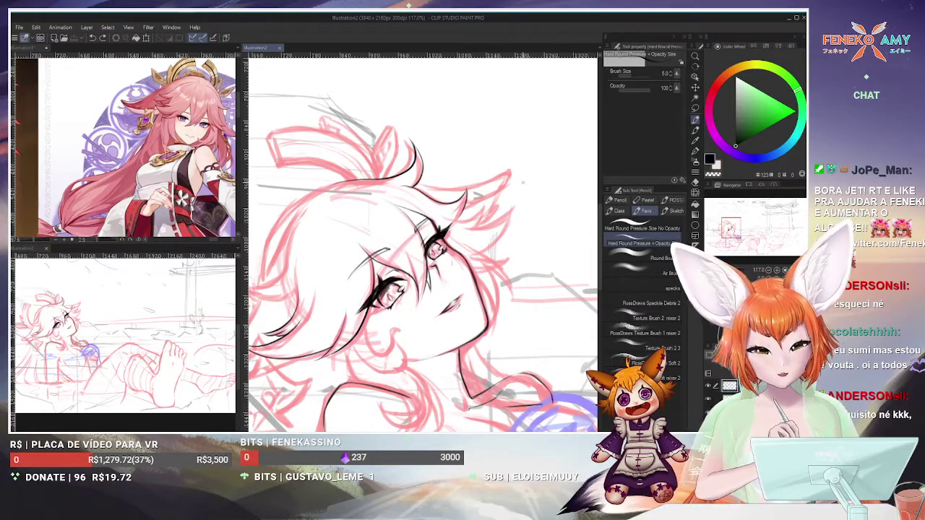
key("ctrl+z")
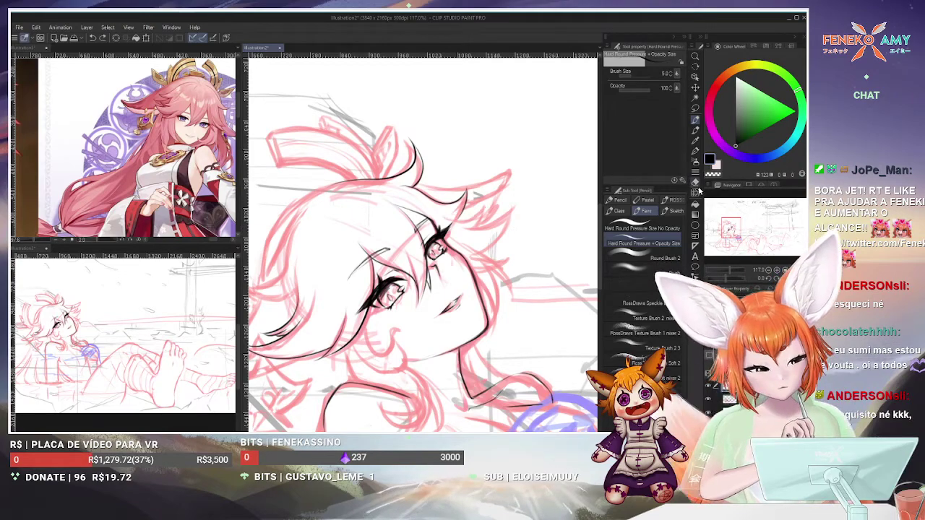
key("e")
left_click_drag(474, 201, 463, 224)
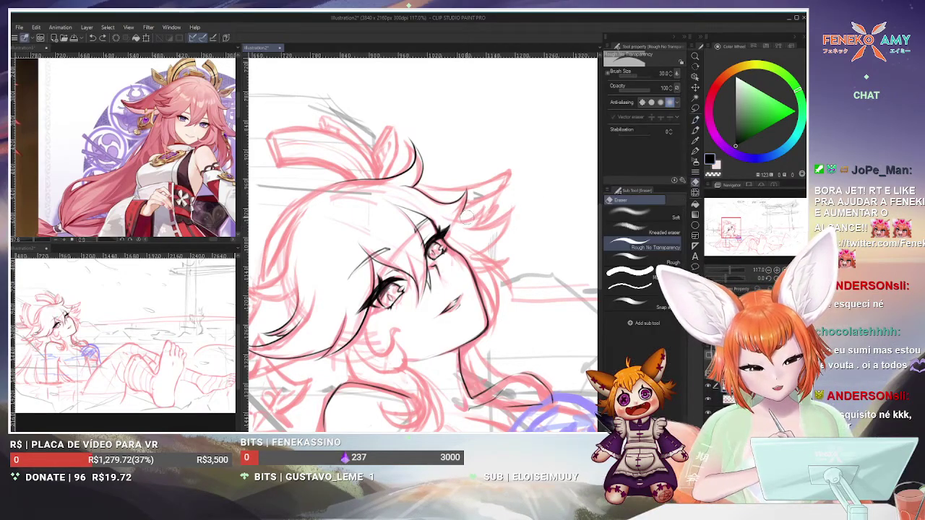
key("p")
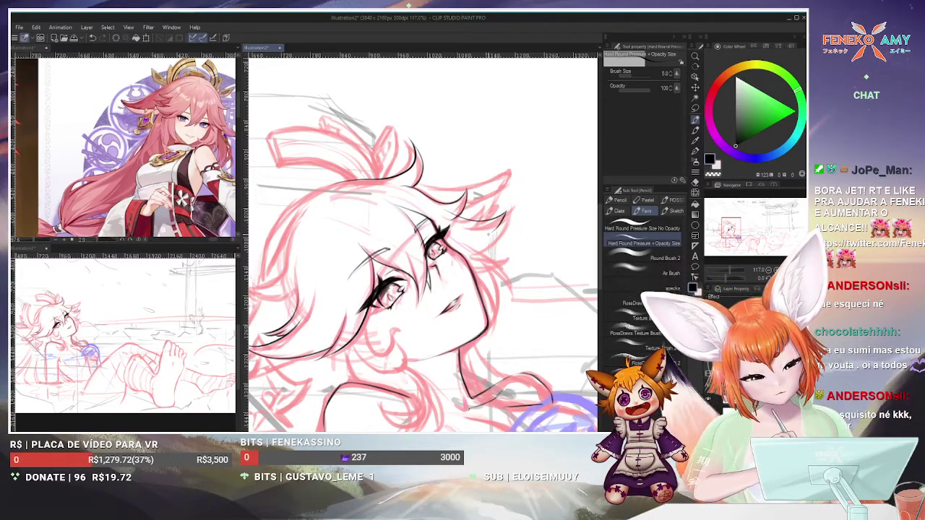
key("e")
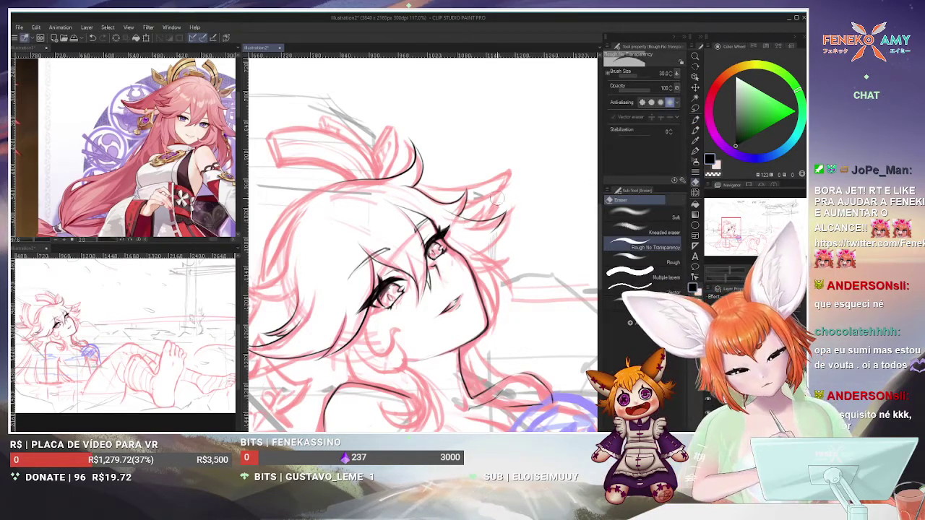
left_click(695, 120)
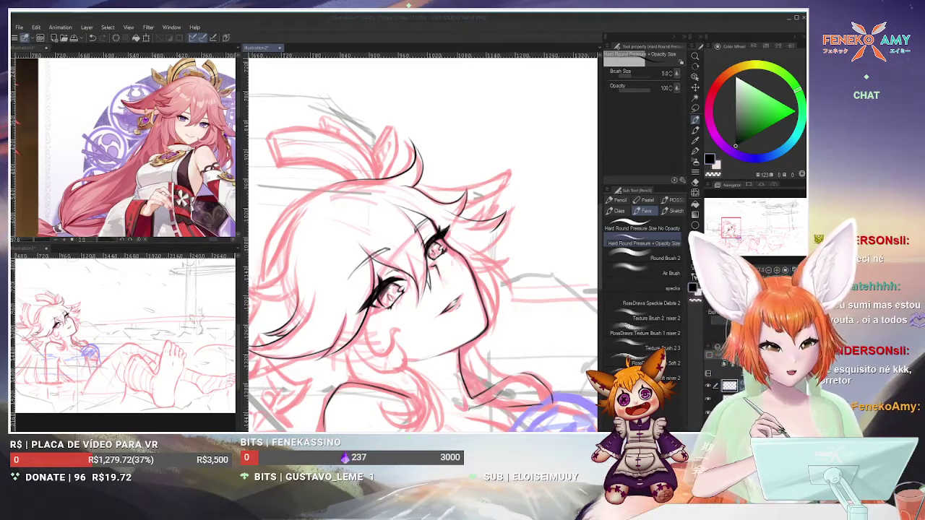
Ink the lower pointed strands beside the farther cheek over the sketch and tidy them with the eraser
left_click(518, 205)
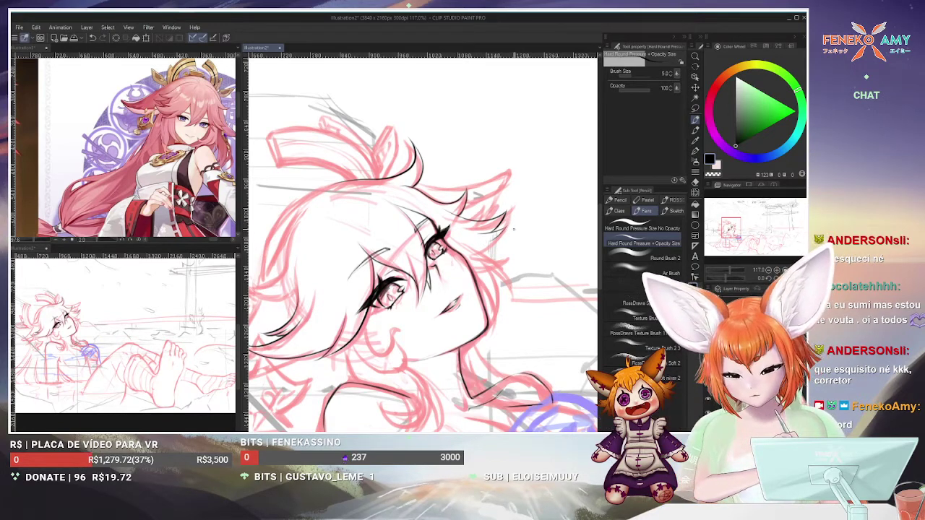
left_click_drag(503, 233, 479, 247)
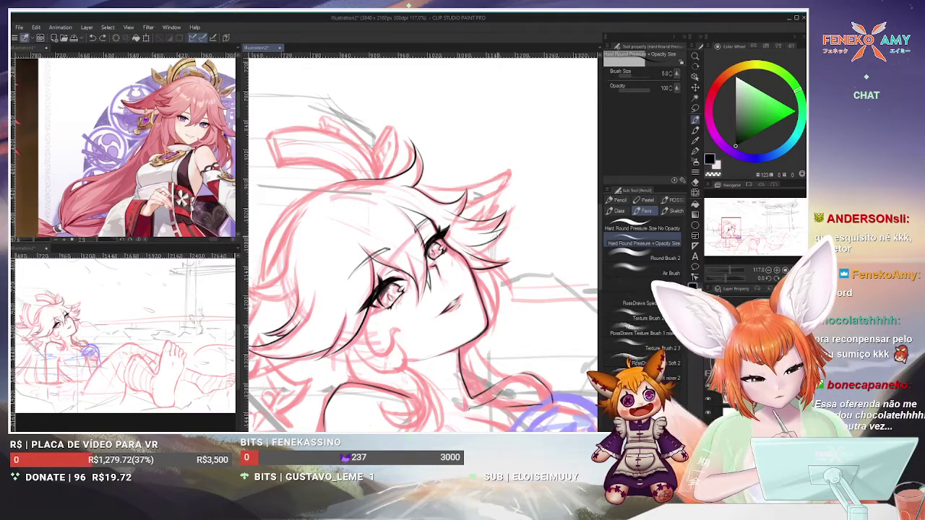
key("e")
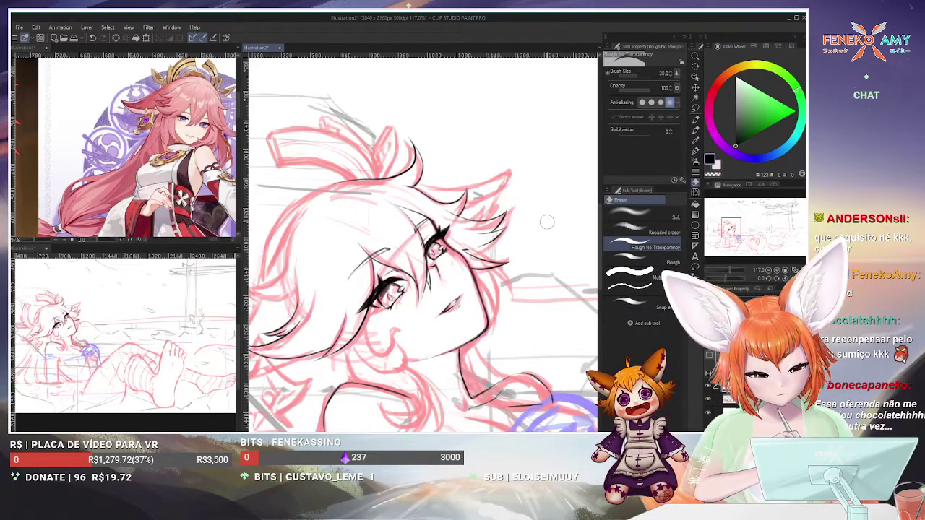
key("p")
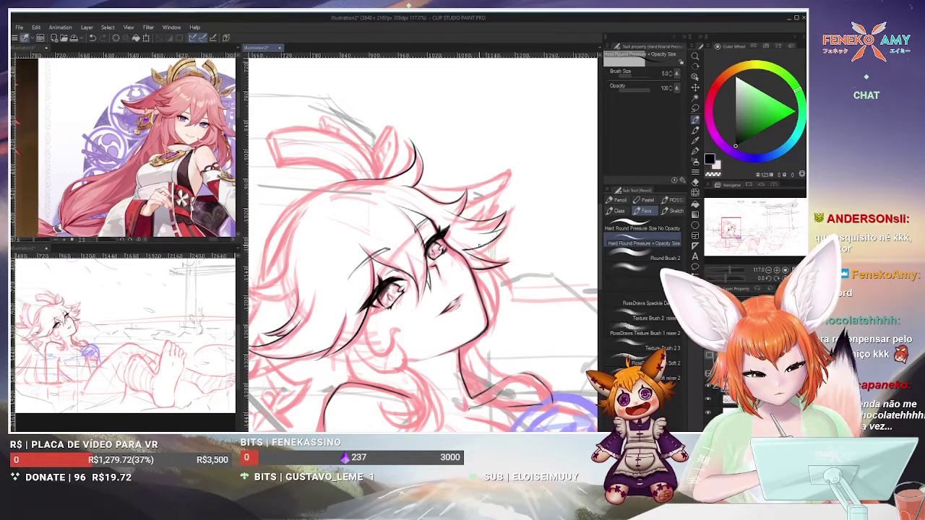
left_click_drag(573, 248, 592, 223)
key("e")
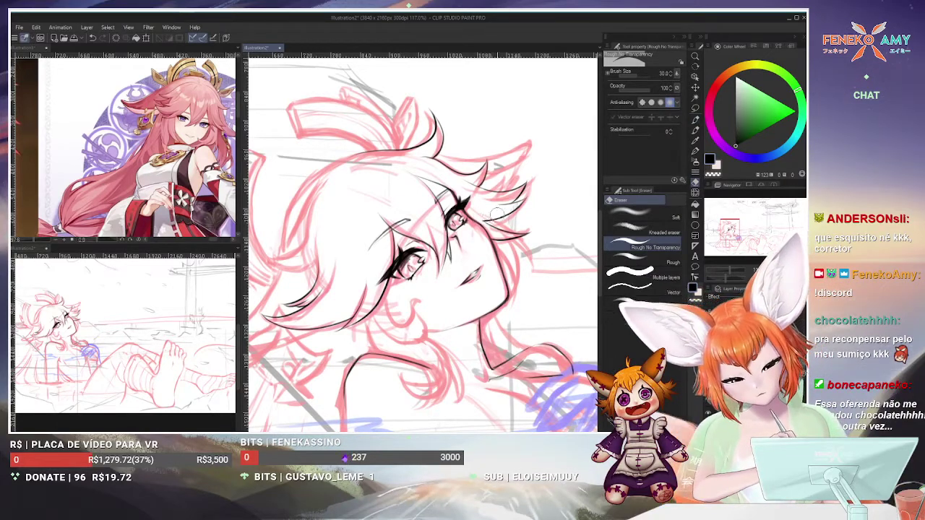
Ink the hair contour curving from the crown down the back of the head, undoing and redrawing strokes
left_click(696, 123)
left_click_drag(405, 239, 470, 250)
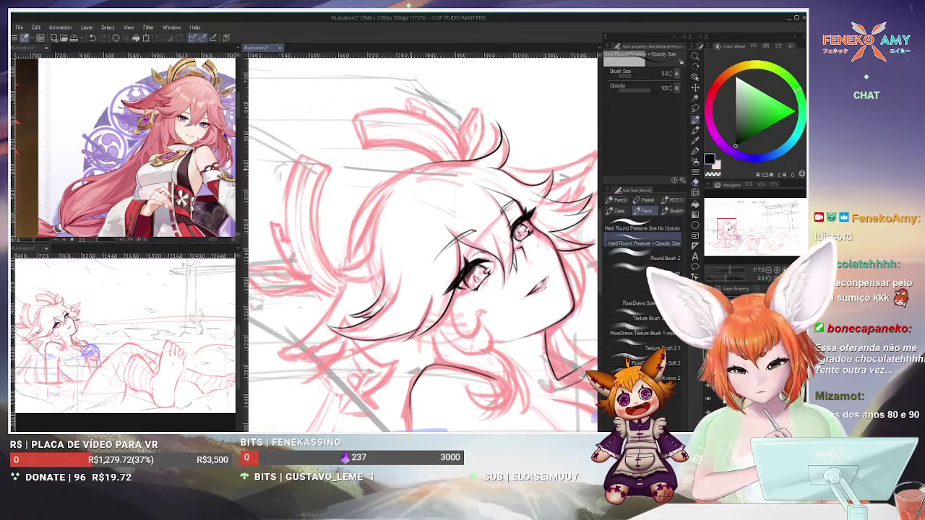
key("ctrl+z")
mouse_move(411, 170)
left_mouse_down()
mouse_move(387, 189)
mouse_move(348, 308)
left_mouse_up()
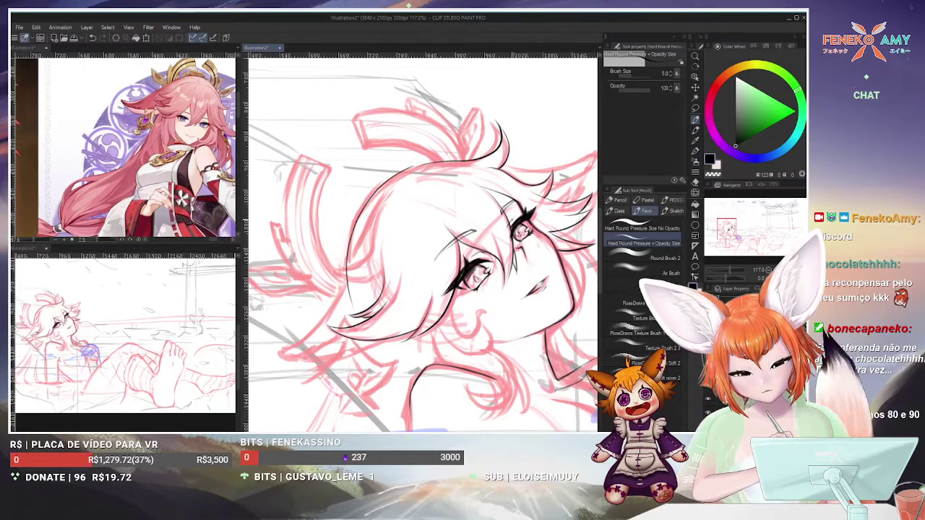
left_click_drag(436, 204, 433, 206)
key("ctrl+z")
left_click_drag(409, 172, 382, 191)
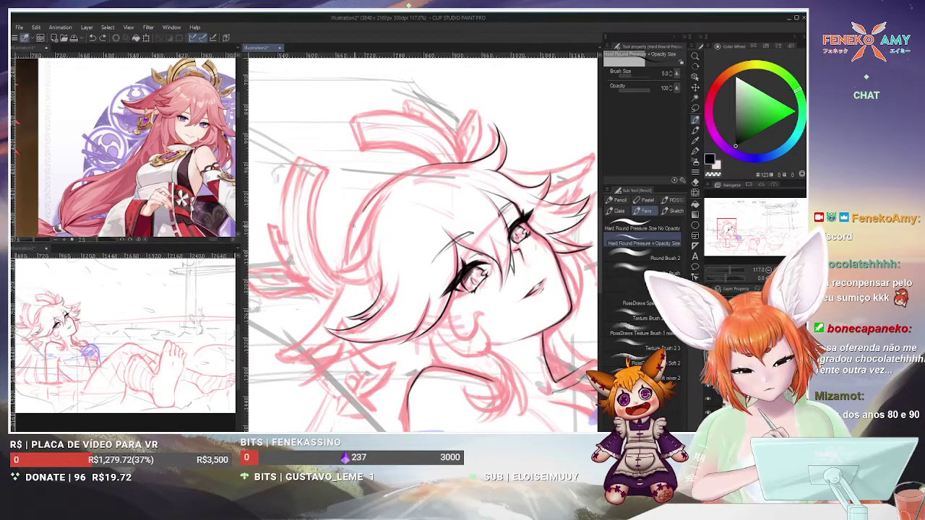
key("e")
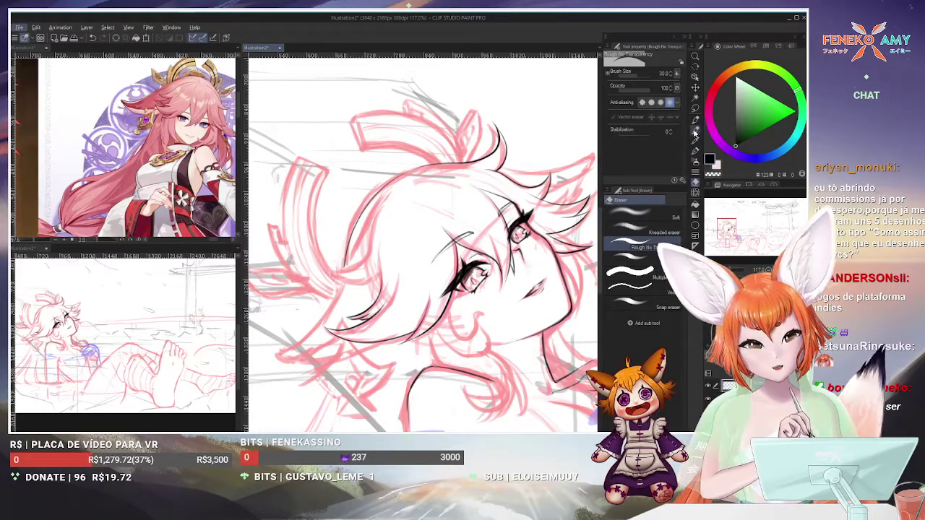
Ink the tuft flicking outward at the back of the head, alternating between pencil and eraser to clean its lines
left_click(696, 132)
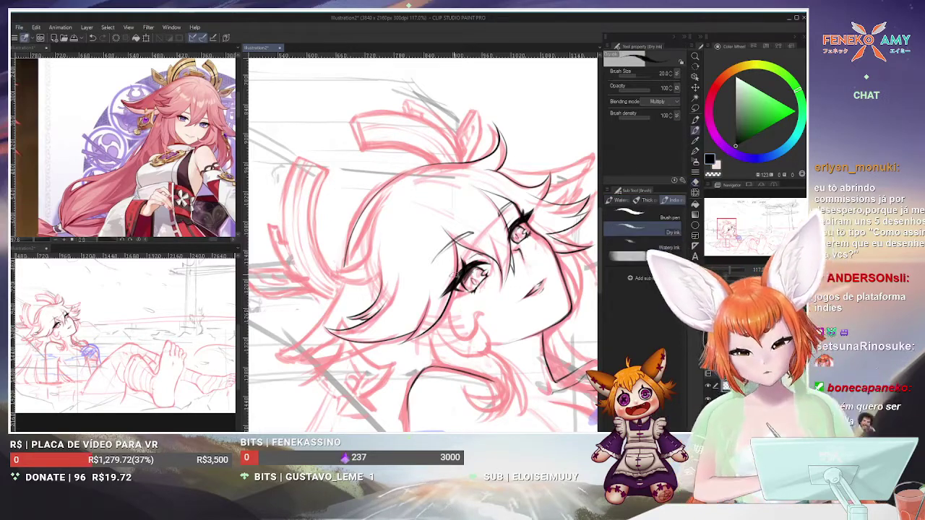
left_click(695, 120)
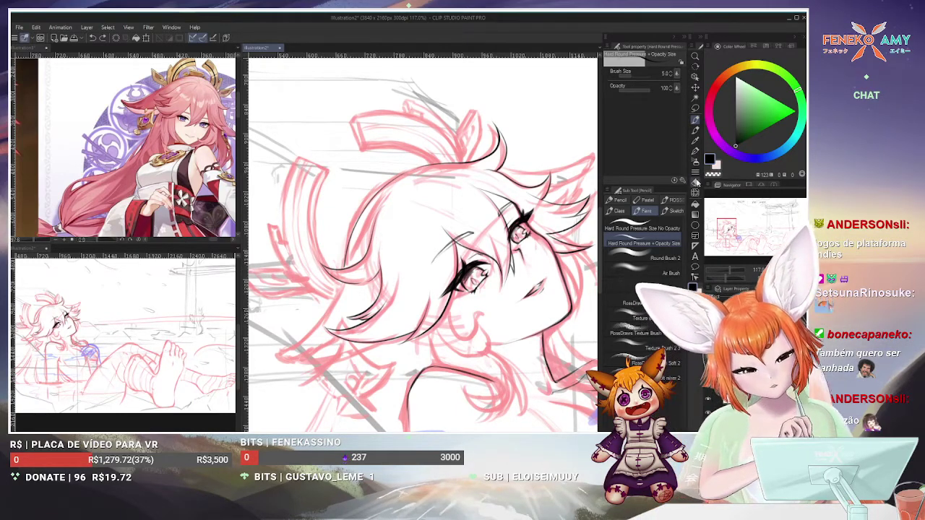
left_click(695, 183)
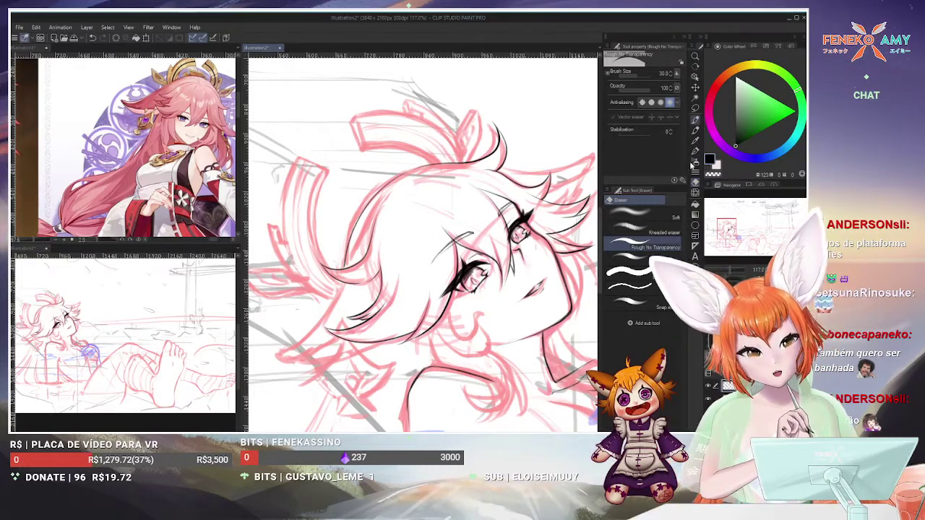
key("p")
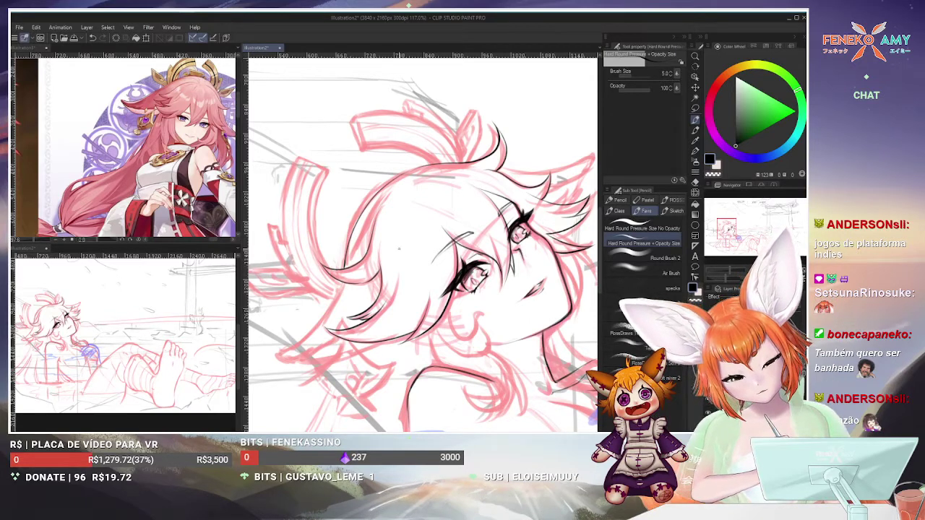
key("e")
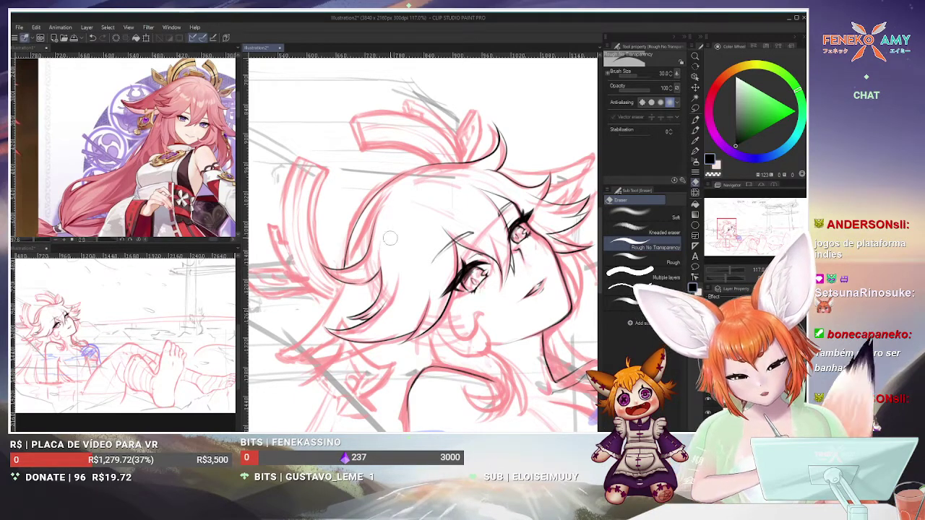
key("p")
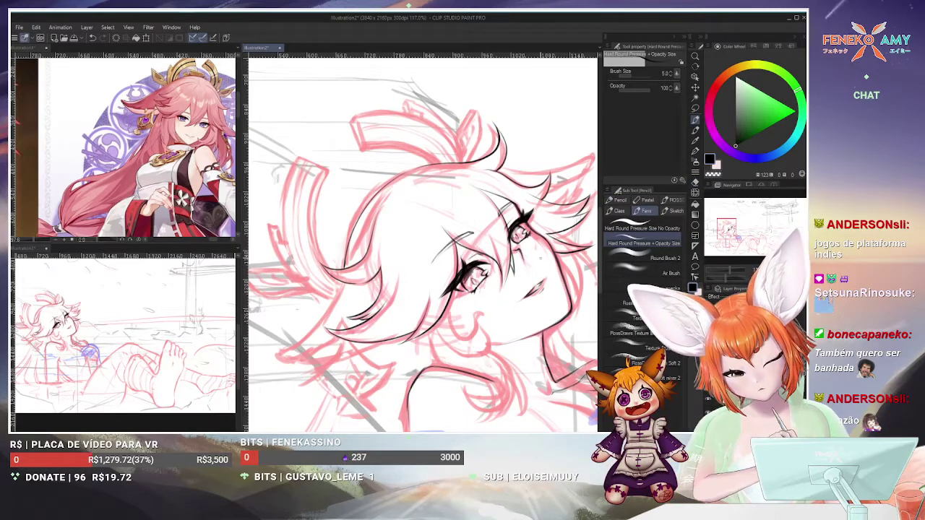
Ink the outer curve of the curled lock below the nearer eye, undoing and redrawing strokes
left_click_drag(488, 306, 463, 292)
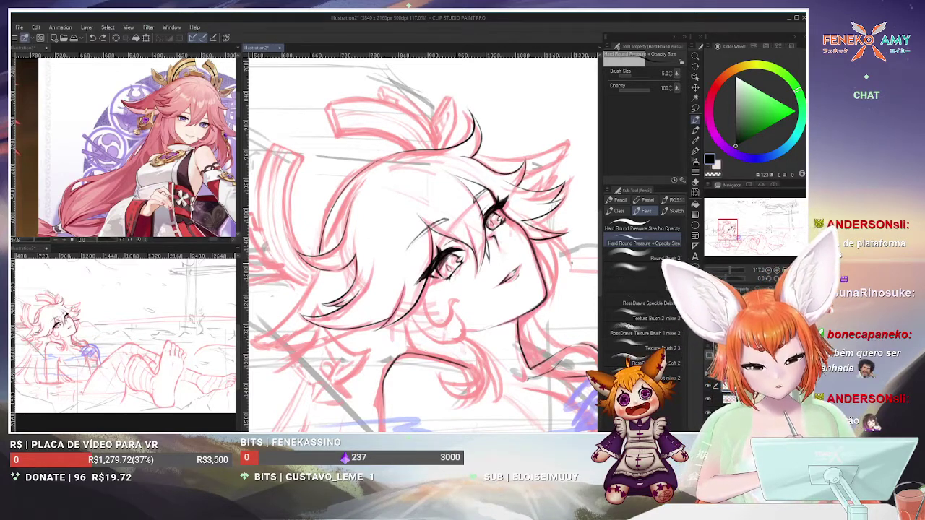
scroll(422, 243, "down", 2)
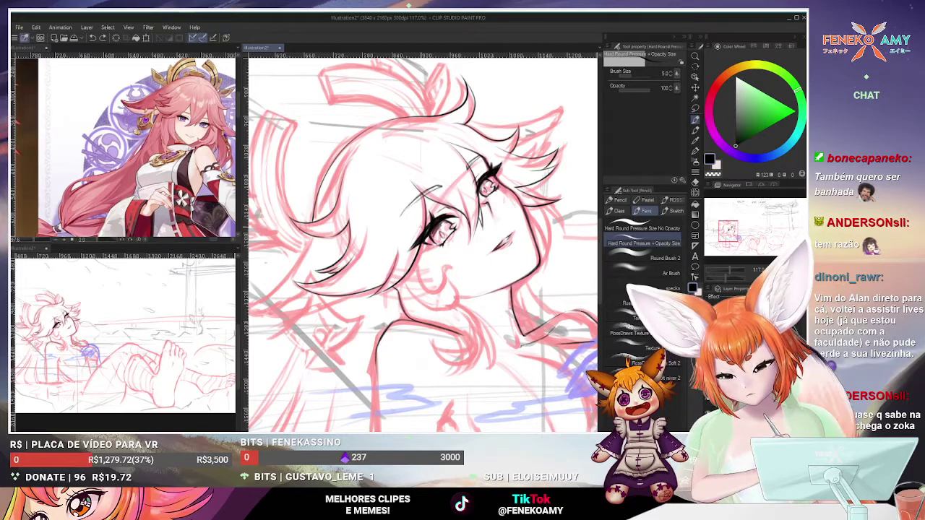
left_click_drag(439, 260, 422, 289)
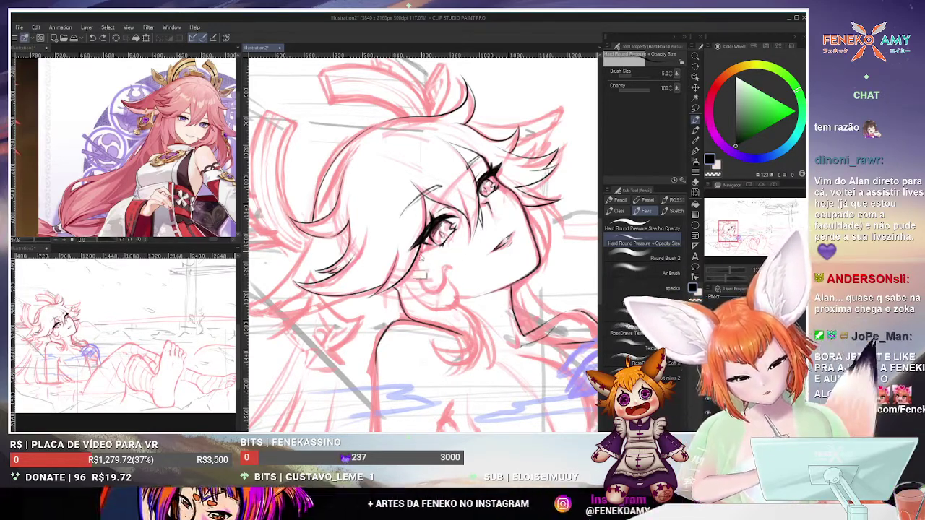
key("ctrl+z")
mouse_move(422, 256)
left_mouse_down()
mouse_move(426, 289)
mouse_move(446, 281)
mouse_move(434, 290)
left_mouse_up()
key("ctrl+z")
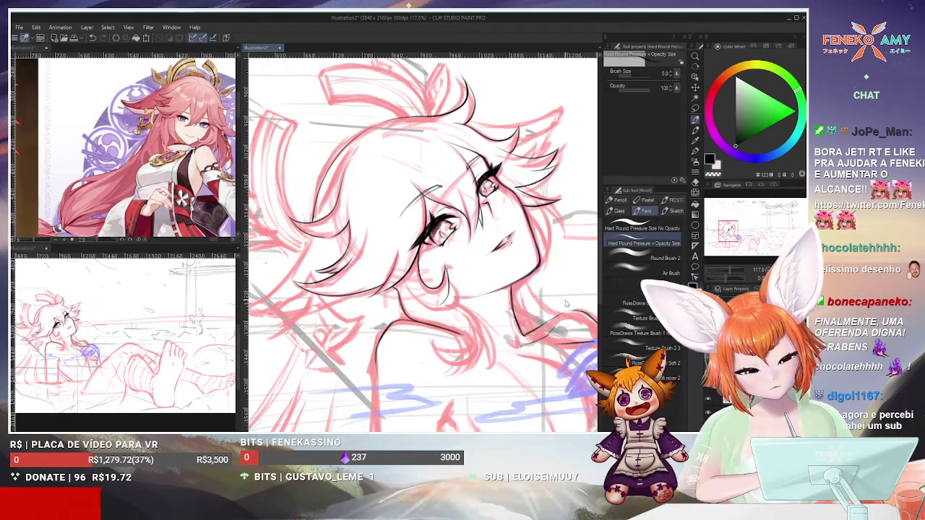
Clean up the curled lock below the nearer eye with the eraser and ink its inner curve and tip
key("e")
mouse_move(448, 284)
left_mouse_down()
mouse_move(444, 269)
mouse_move(451, 295)
left_mouse_up()
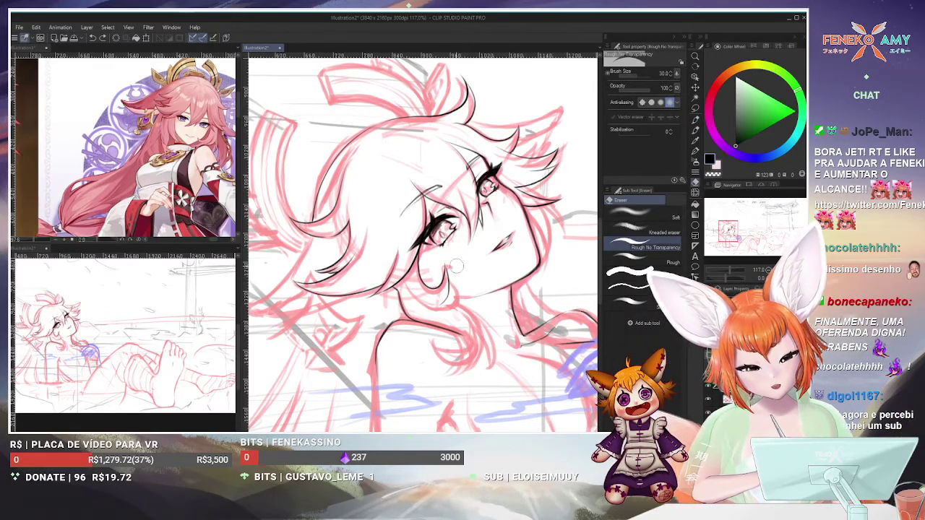
left_click(695, 121)
left_click_drag(442, 280, 441, 266)
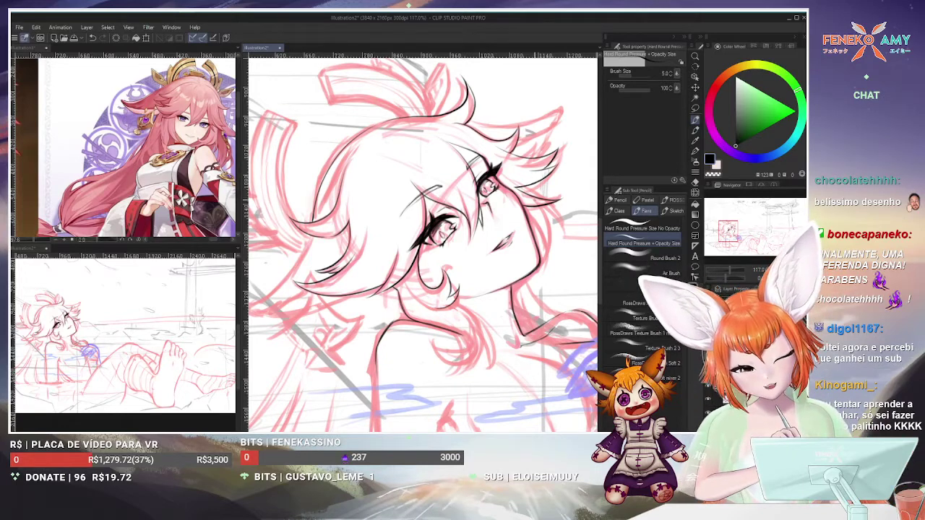
left_click_drag(512, 265, 499, 228)
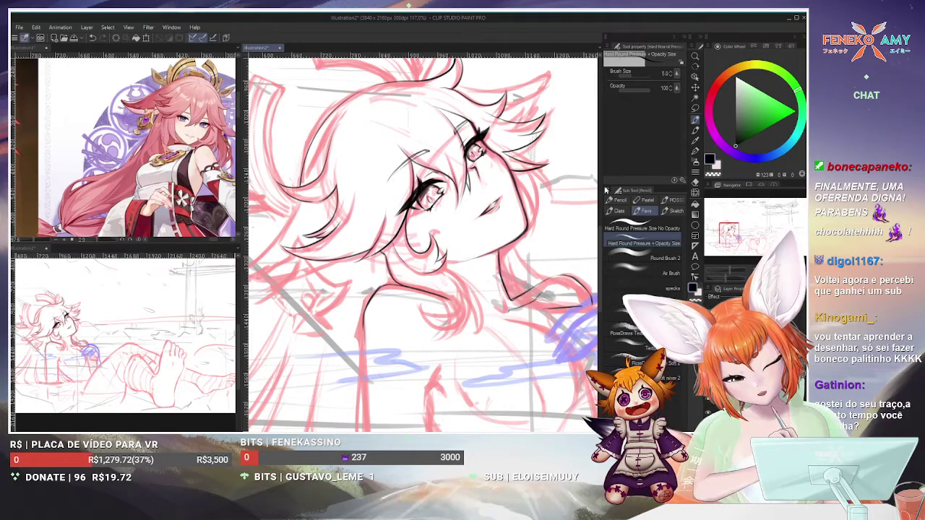
key("e")
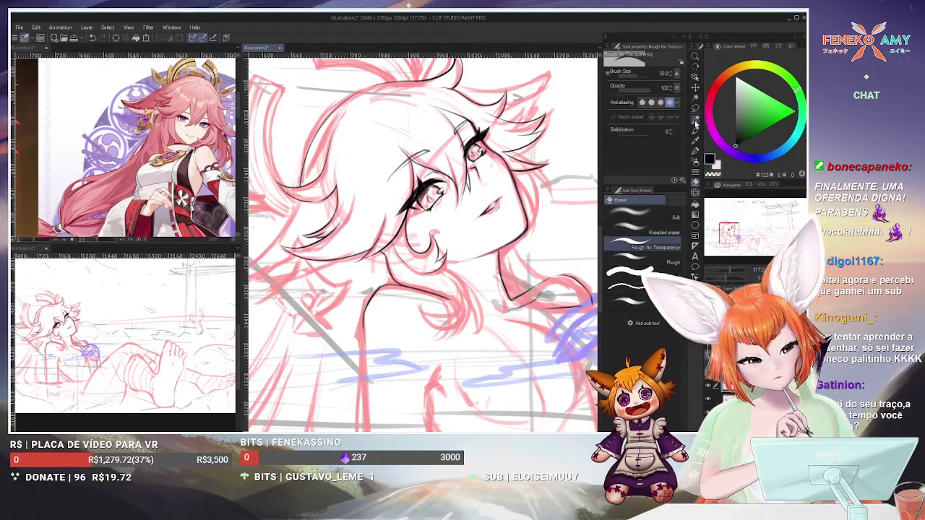
key("p")
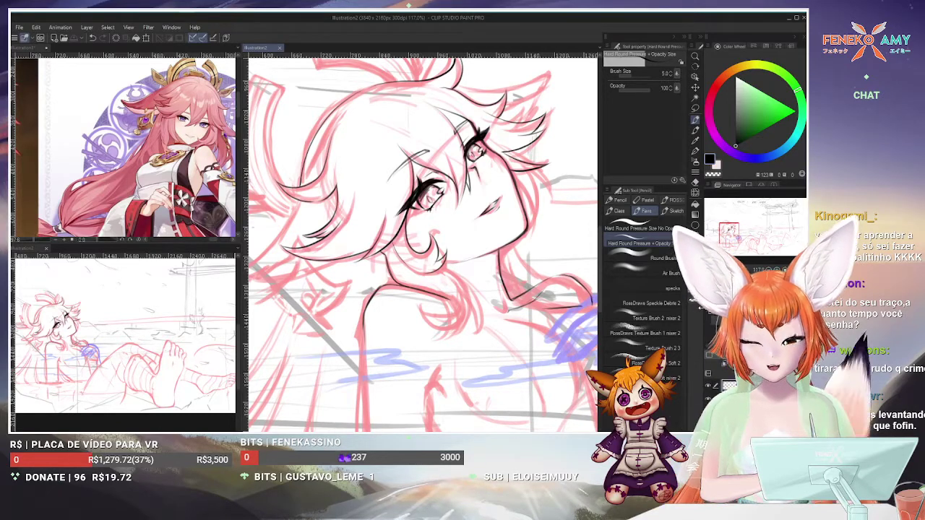
Ink the outer line and curled end of the long side lock hanging over the shoulder below the neck, undoing and redrawing strokes
left_click(669, 288)
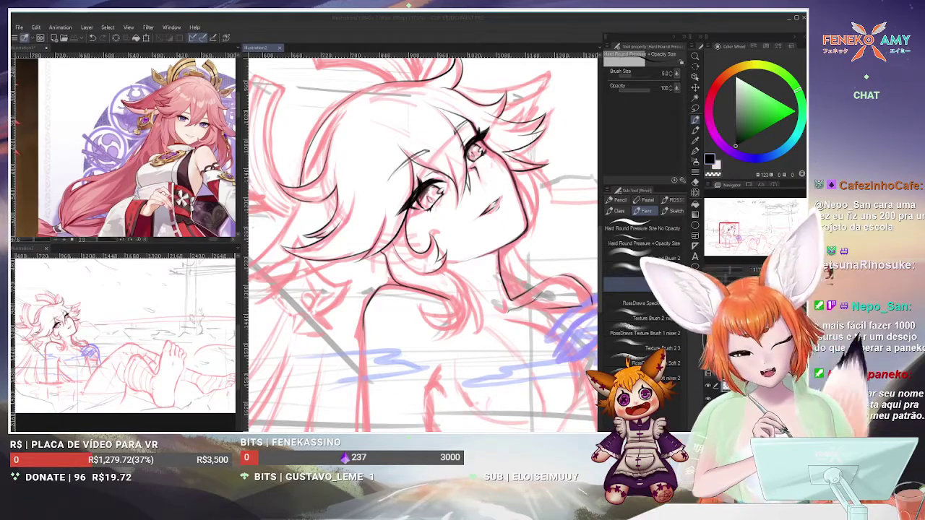
left_click(694, 122)
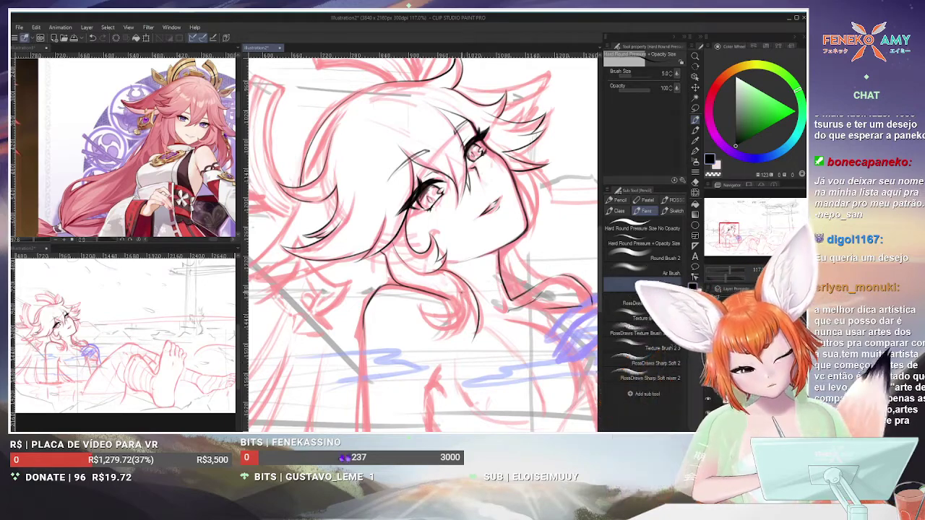
left_click_drag(464, 294, 475, 333)
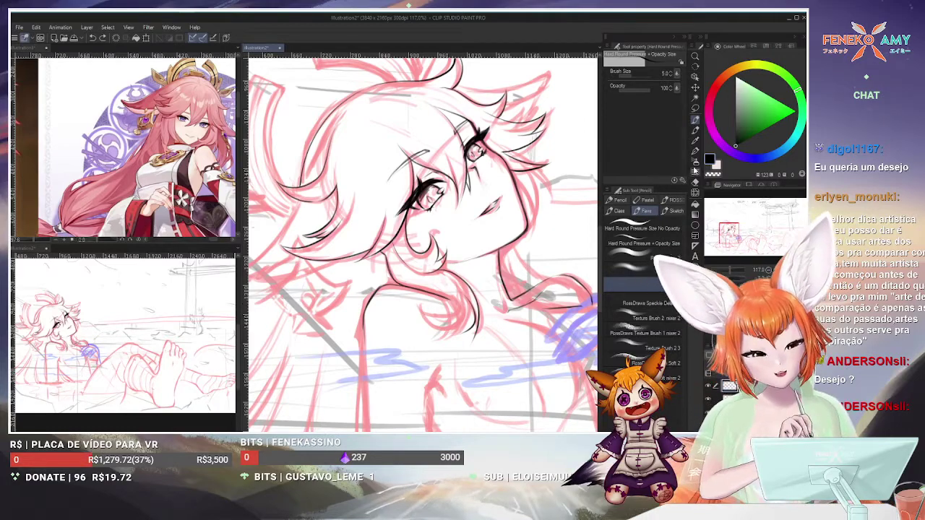
left_click(696, 181)
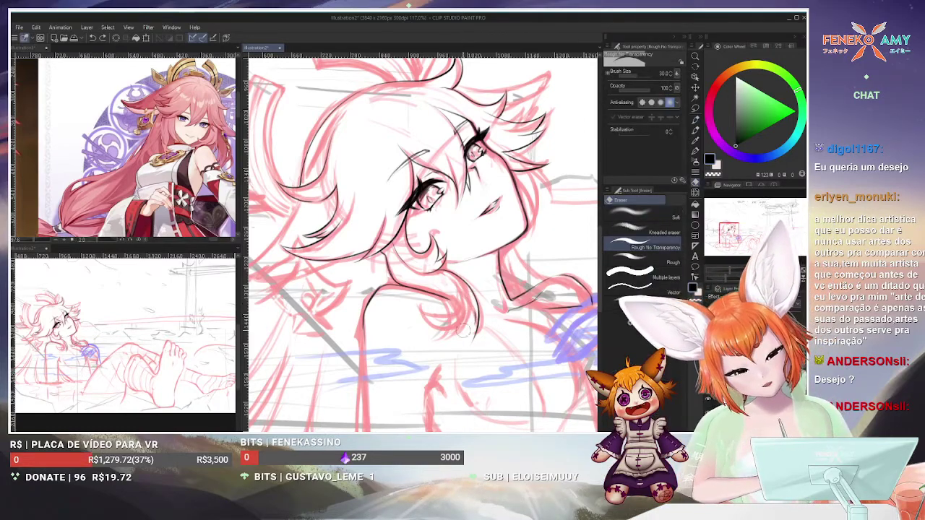
left_click(693, 121)
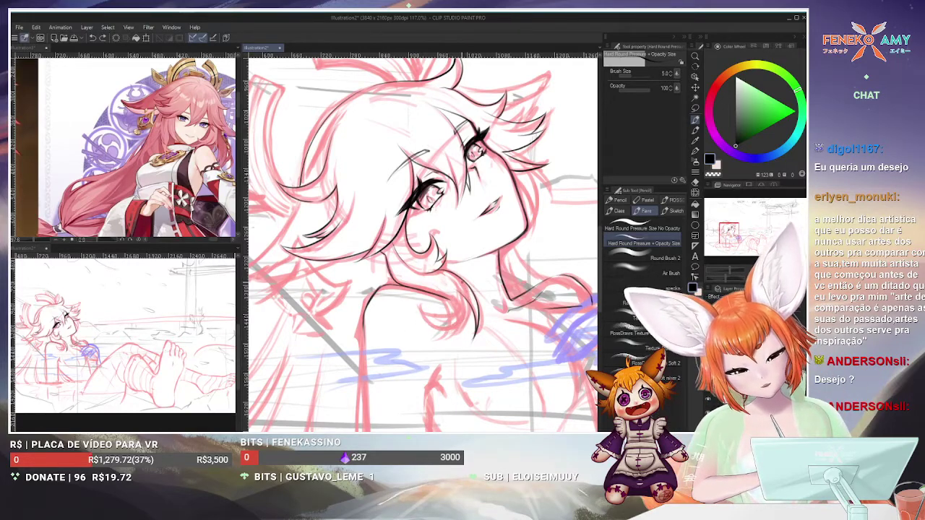
key("ctrl+z")
left_click_drag(420, 304, 473, 332)
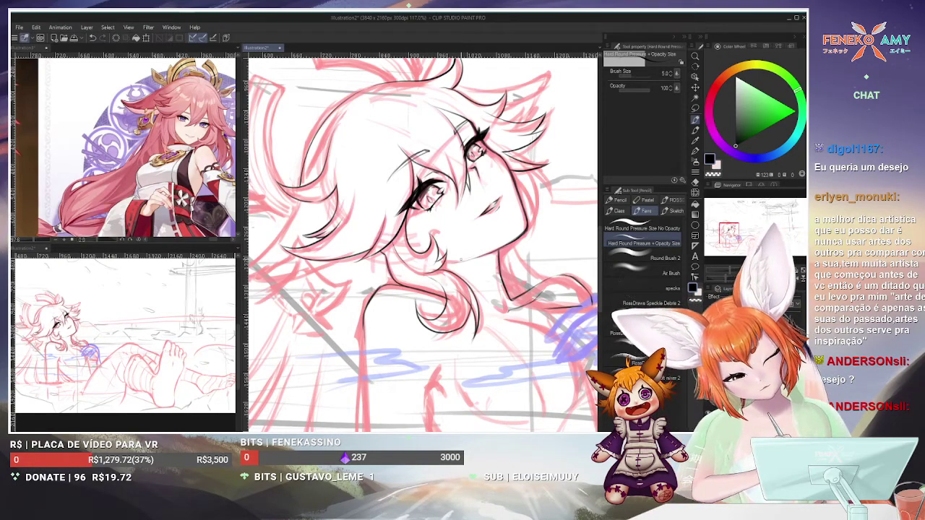
Clean up the curled end of the side lock over the shoulder, alternating between pencil and eraser to refine its tip
key("e")
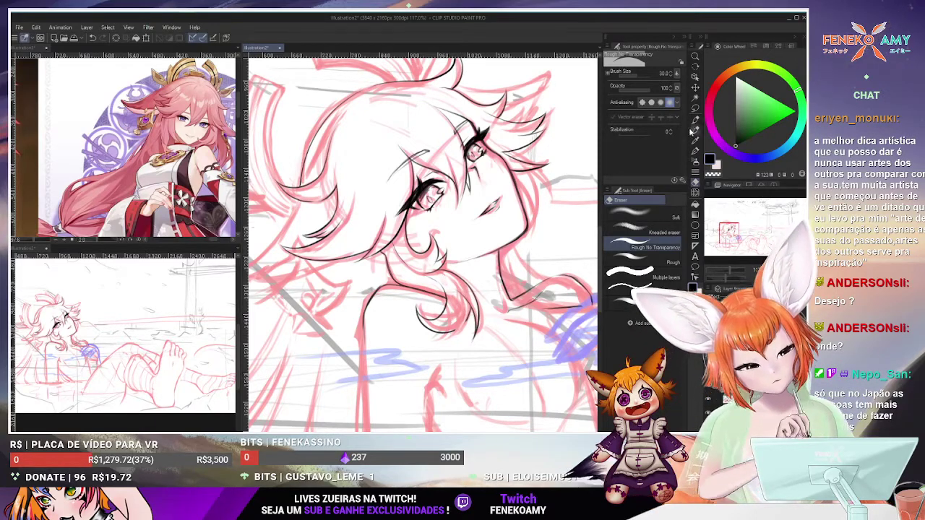
key("p")
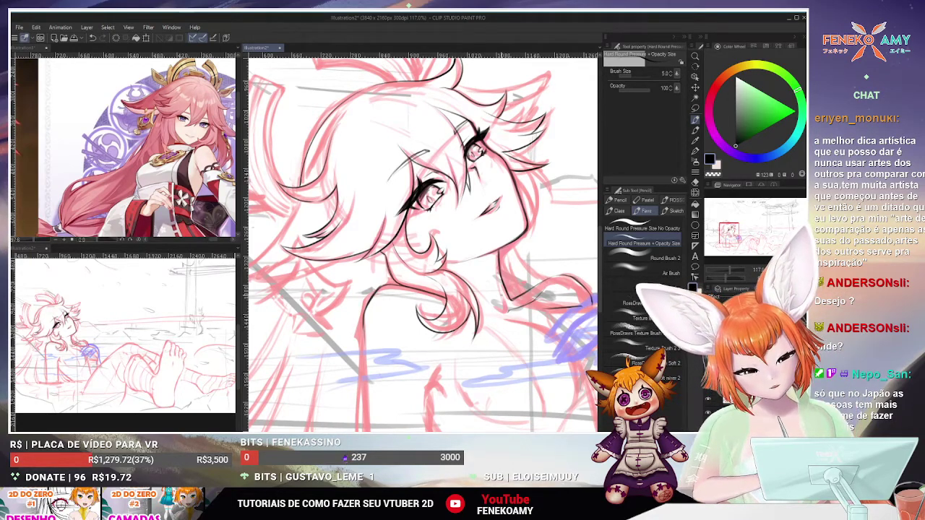
left_click(695, 182)
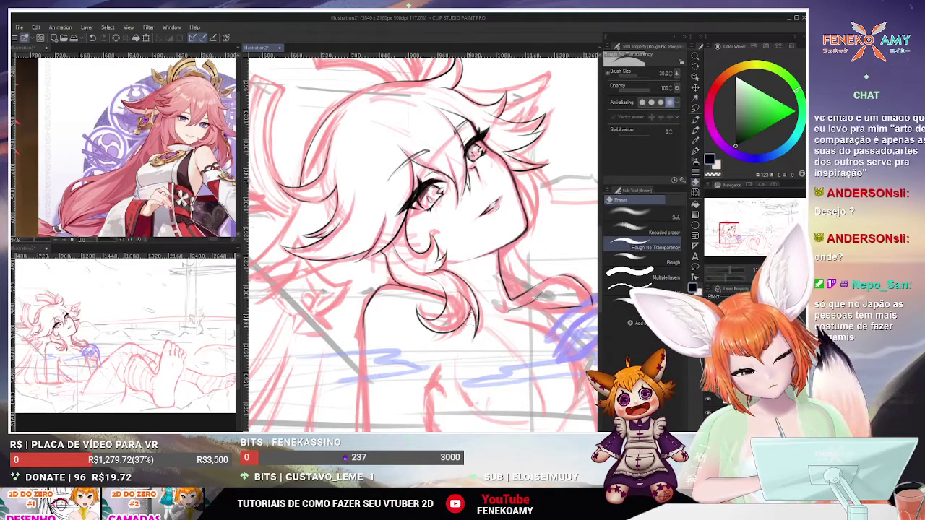
left_click_drag(461, 321, 471, 335)
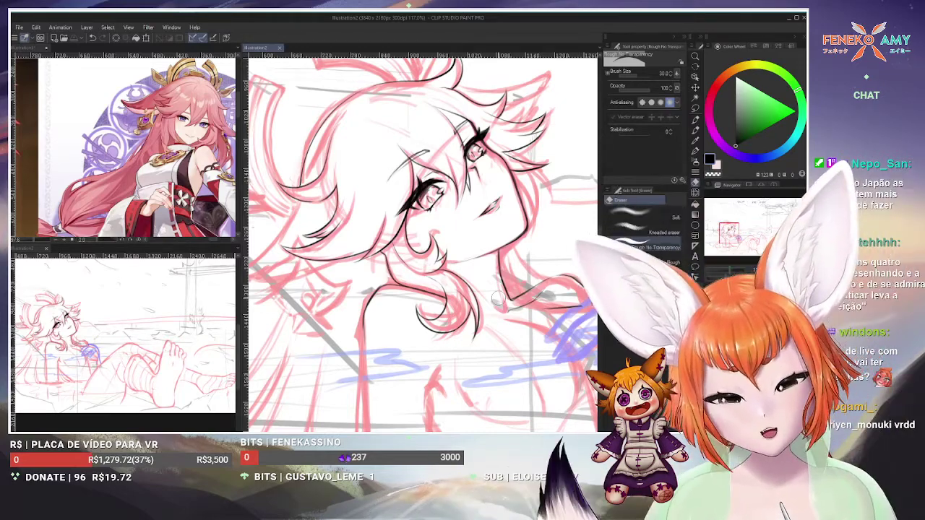
Ink the short thin hair strand hanging behind the chin on the far side of the face and tidy it with the eraser
left_click(695, 121)
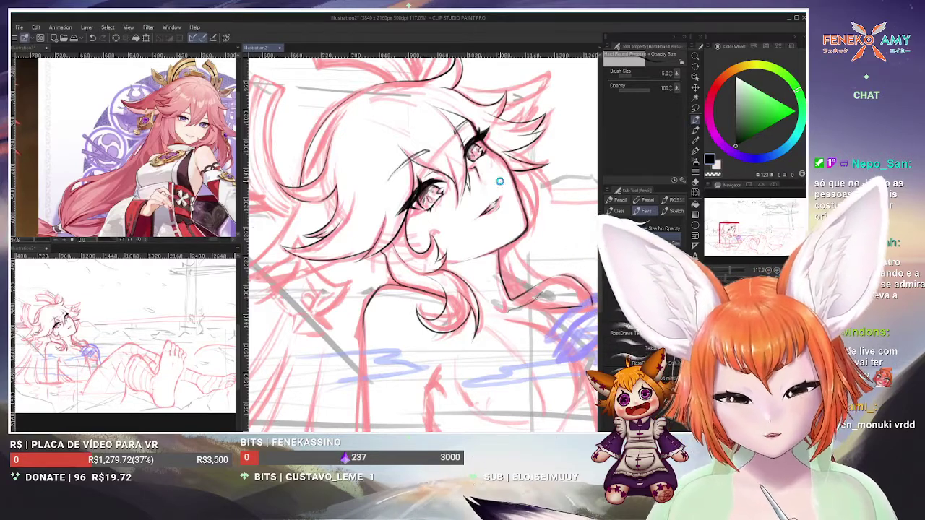
left_click(676, 199)
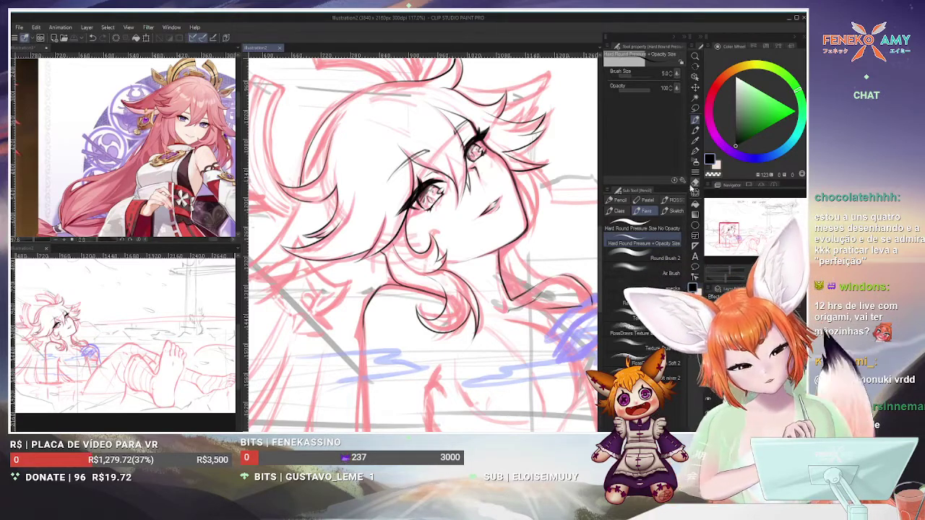
left_click(695, 185)
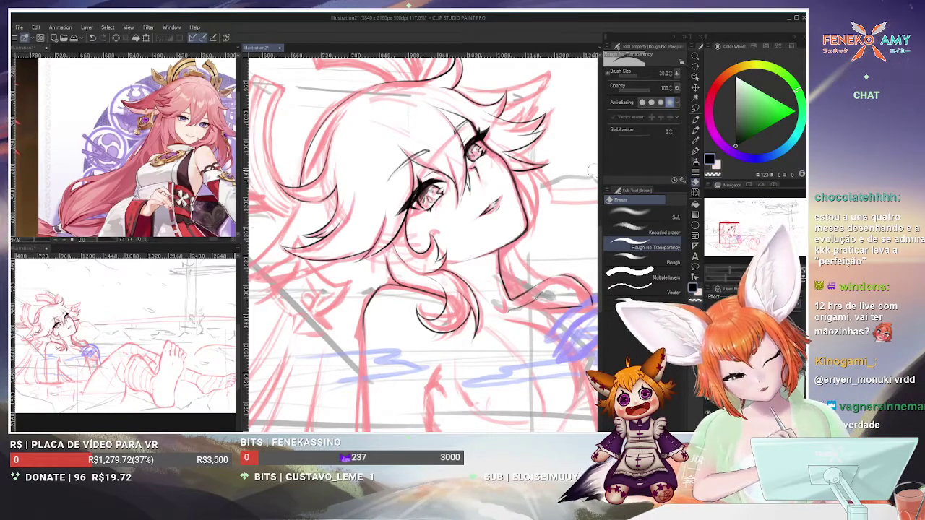
key("p")
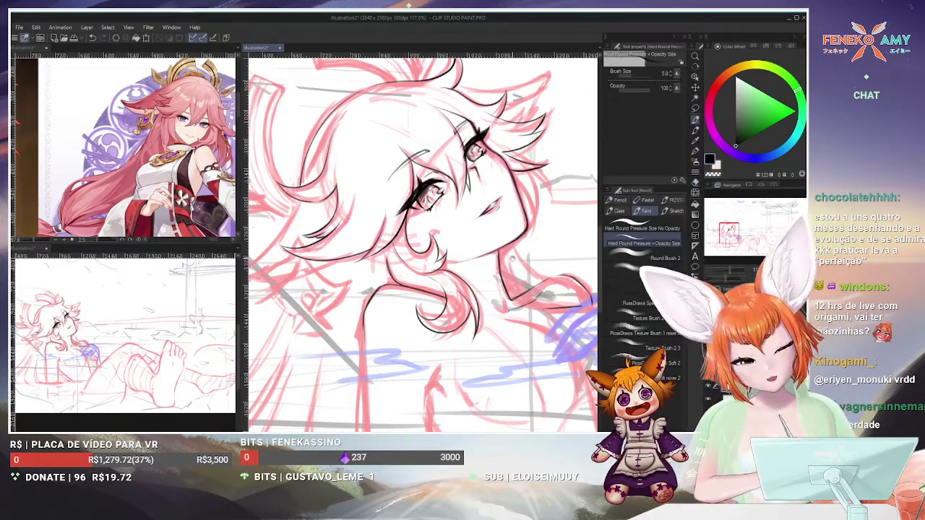
scroll(504, 234, "down", 1)
scroll(504, 233, "down", 1)
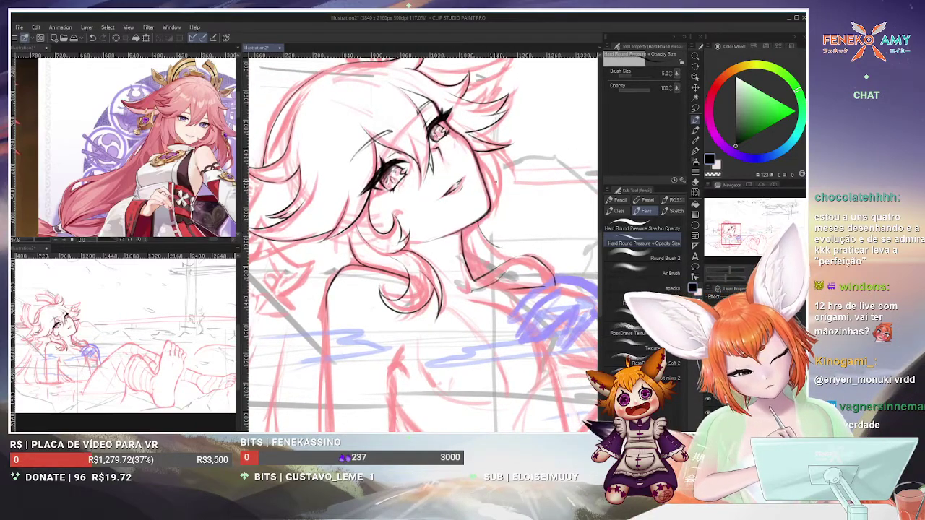
scroll(523, 255, "down", 1)
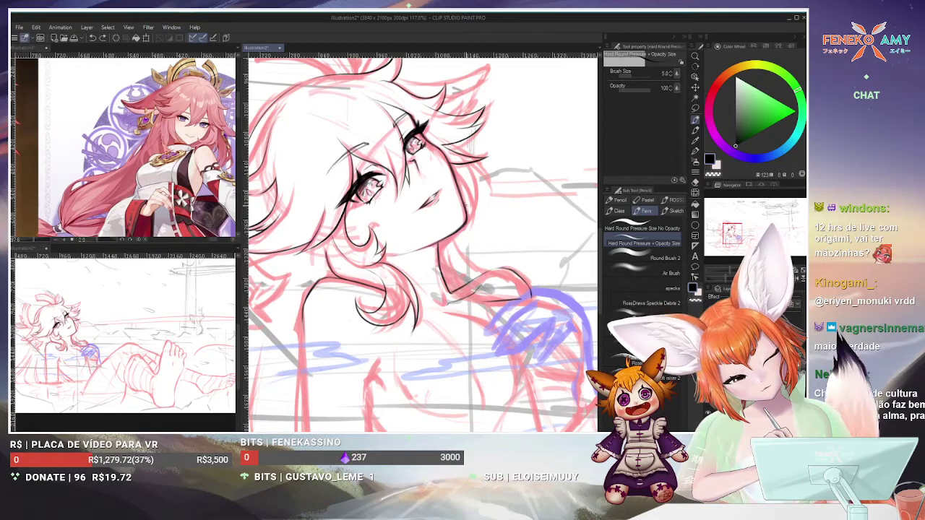
left_click_drag(481, 223, 479, 241)
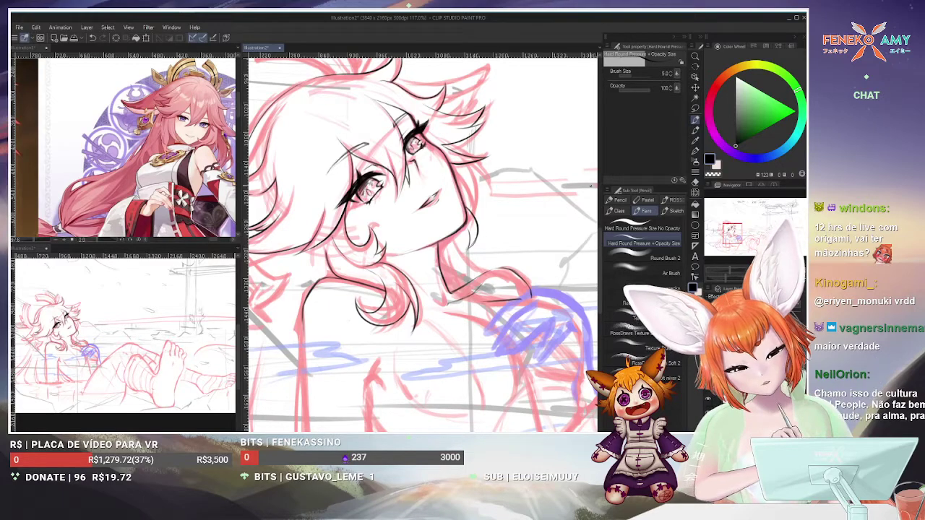
left_click(695, 182)
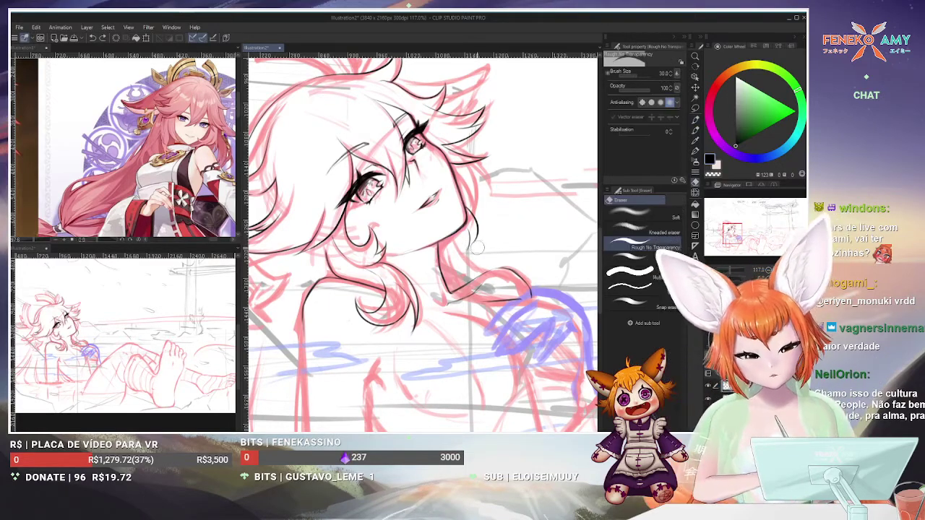
left_click(696, 120)
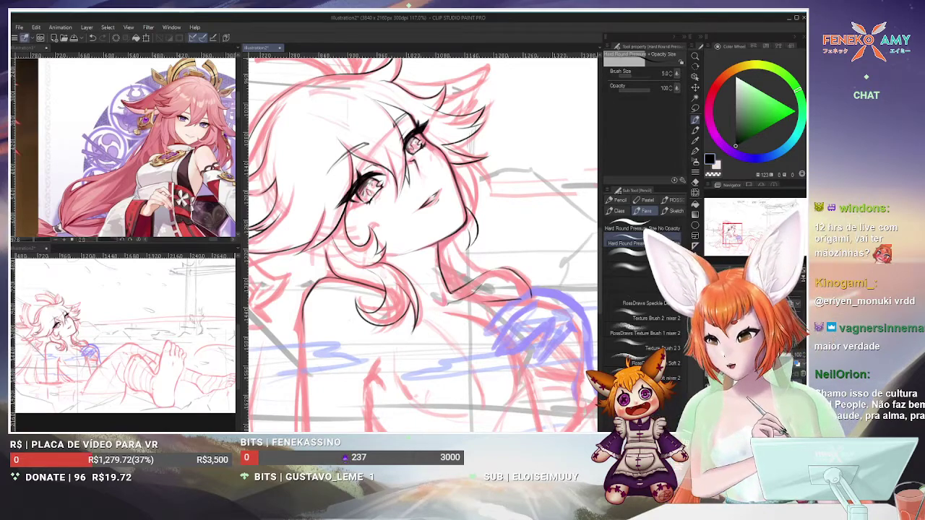
Switch to the browser and look through the artist's Instagram gallery down to the oldest drawings
key("alt+Tab")
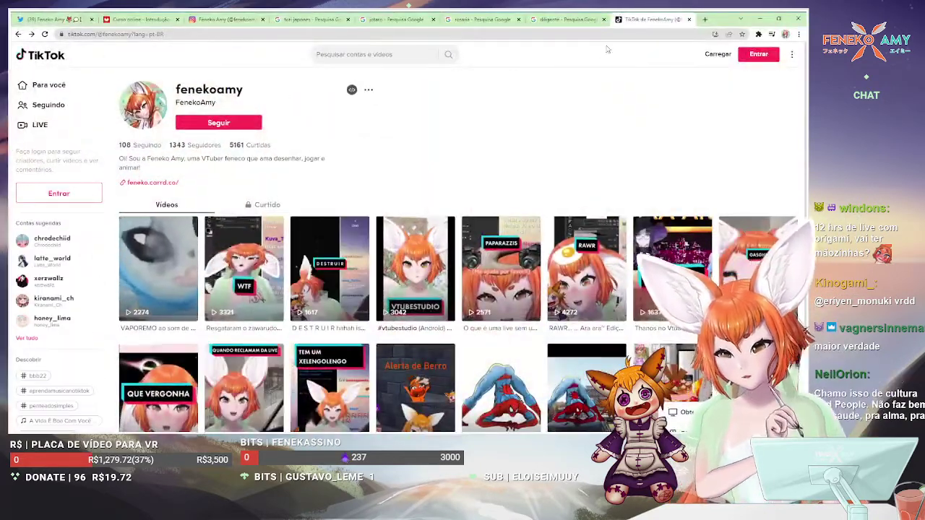
left_click(224, 19)
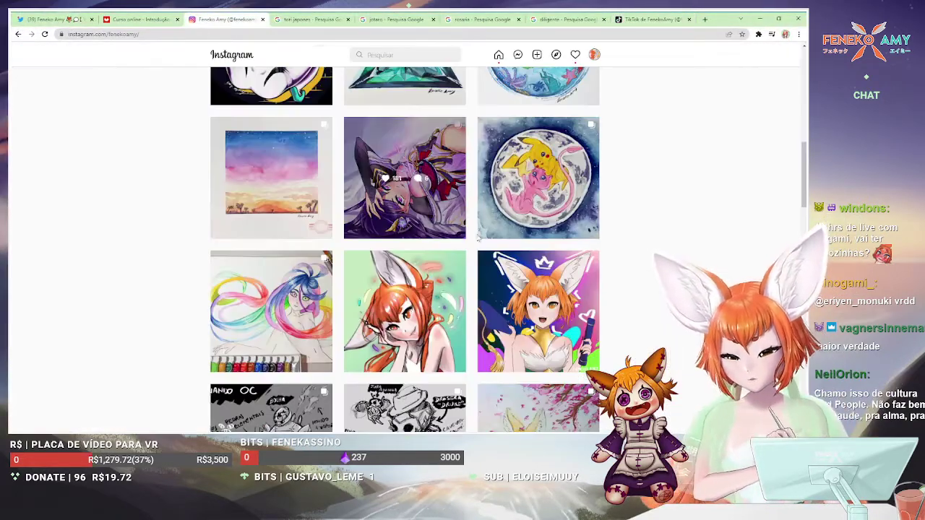
scroll(504, 251, "down", 4)
scroll(504, 251, "down", 20)
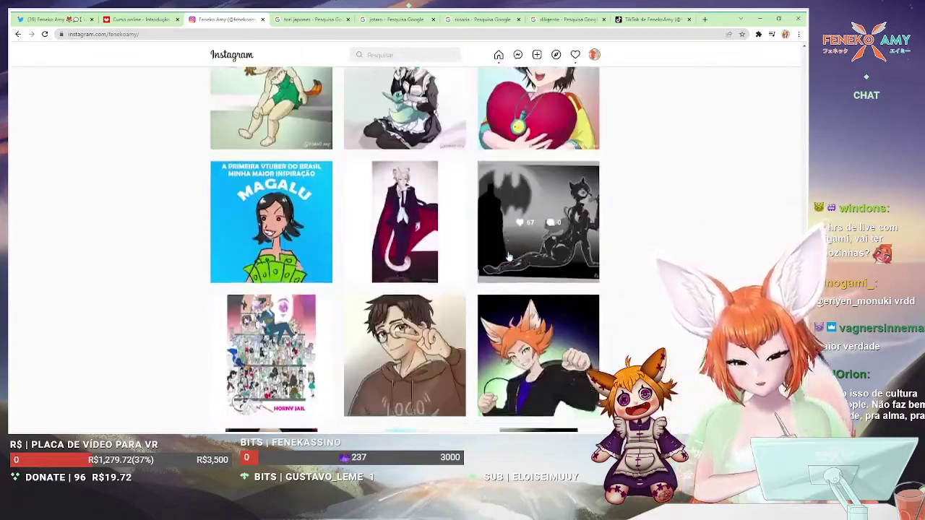
scroll(510, 257, "down", 12)
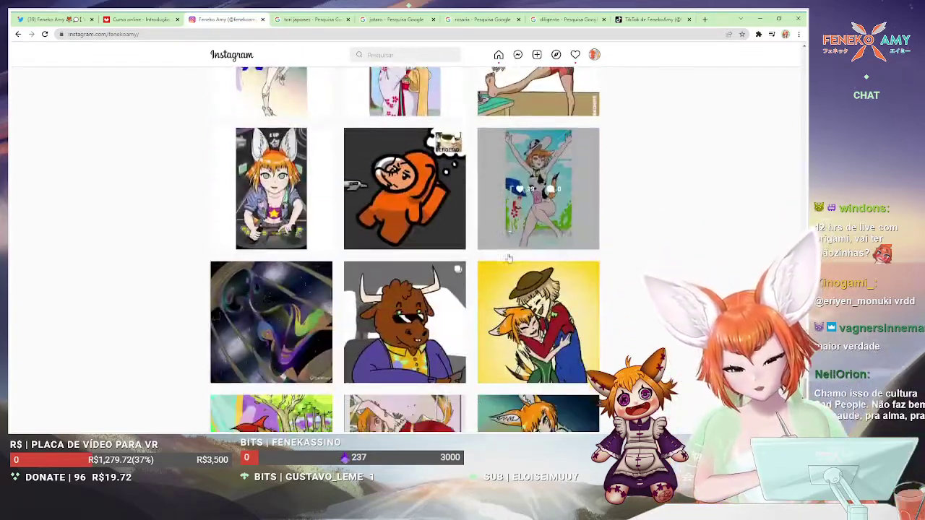
scroll(505, 217, "down", 5)
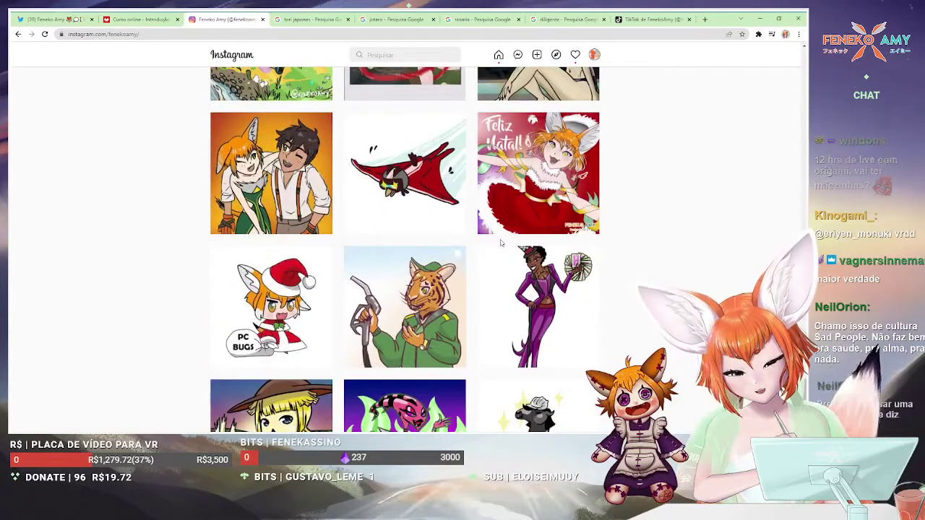
scroll(502, 246, "down", 3)
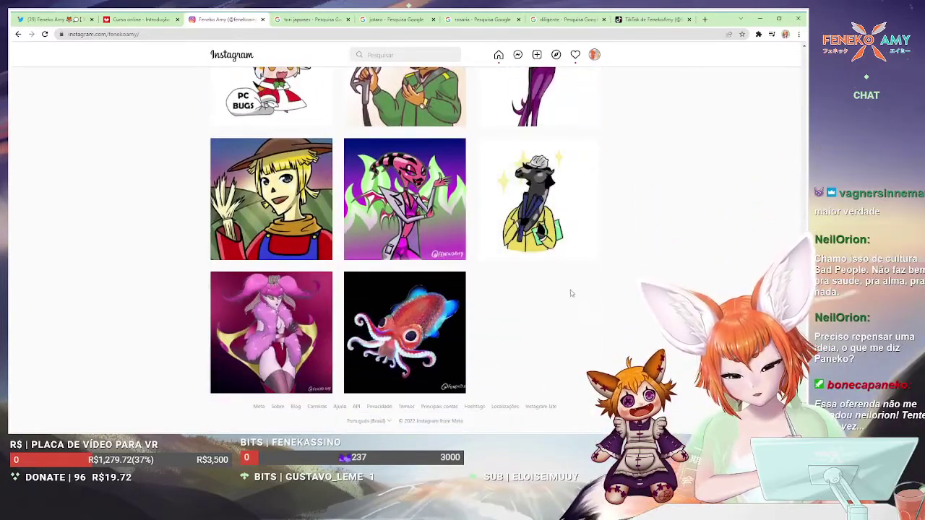
Review the artist's Instagram gallery from the oldest drawings back towards the newer artwork to compare the art's evolution
scroll(629, 293, "up", 1)
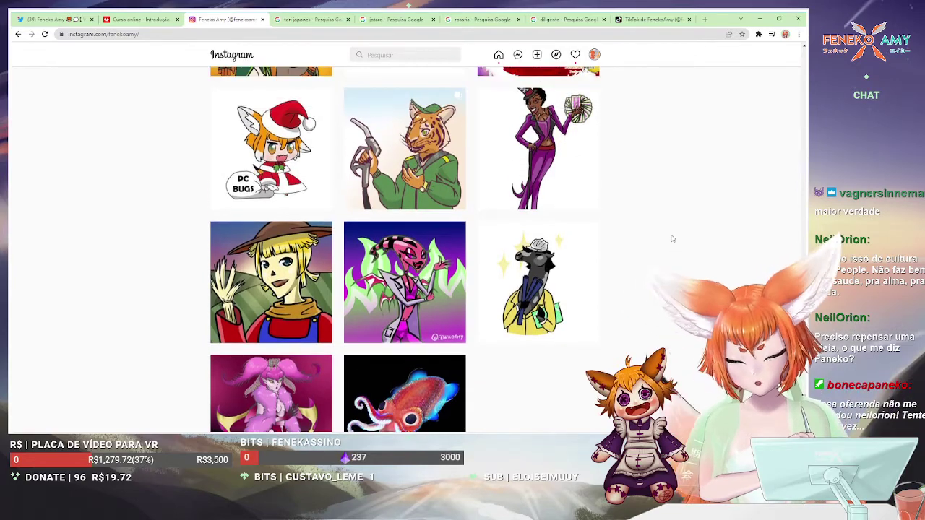
scroll(672, 238, "up", 5)
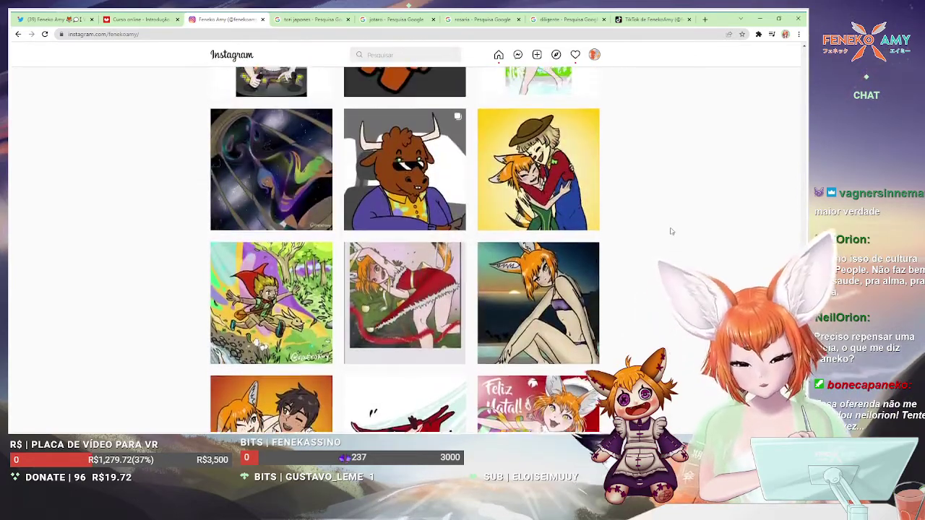
scroll(671, 232, "up", 1)
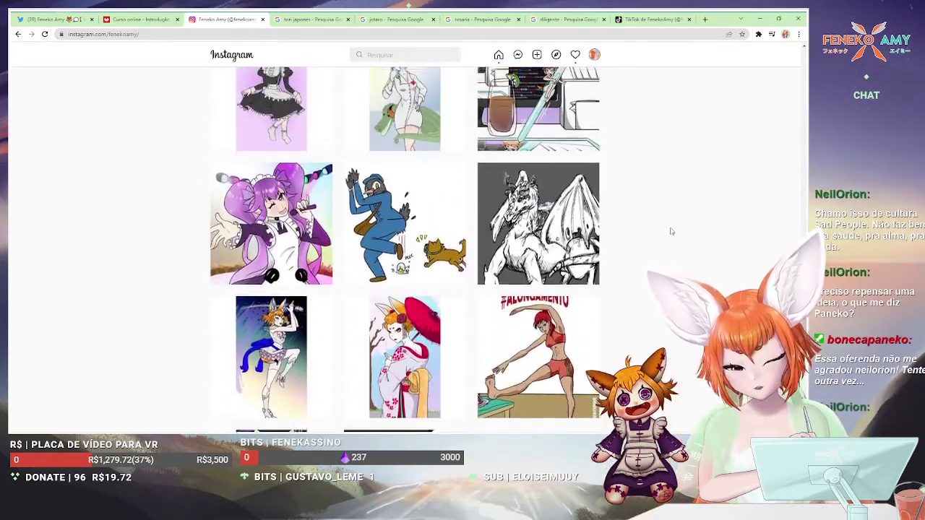
scroll(671, 231, "up", 3)
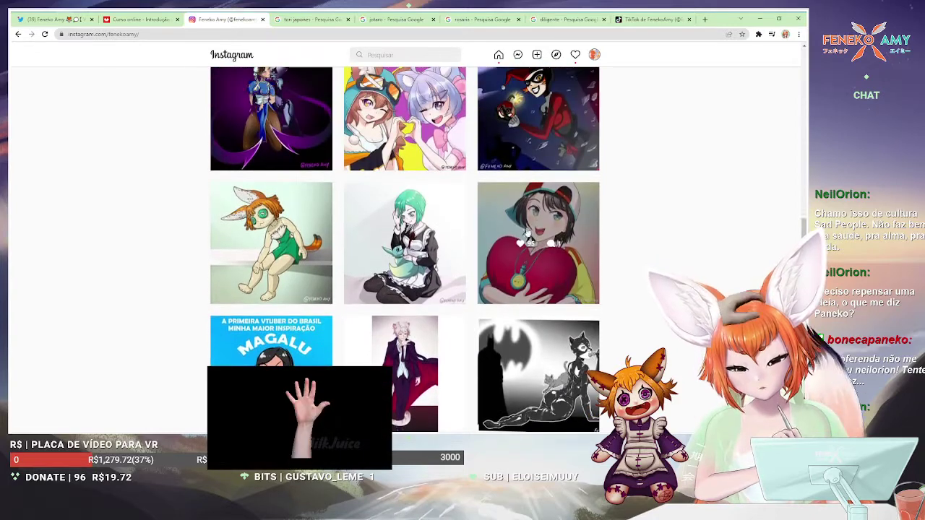
scroll(661, 245, "up", 1)
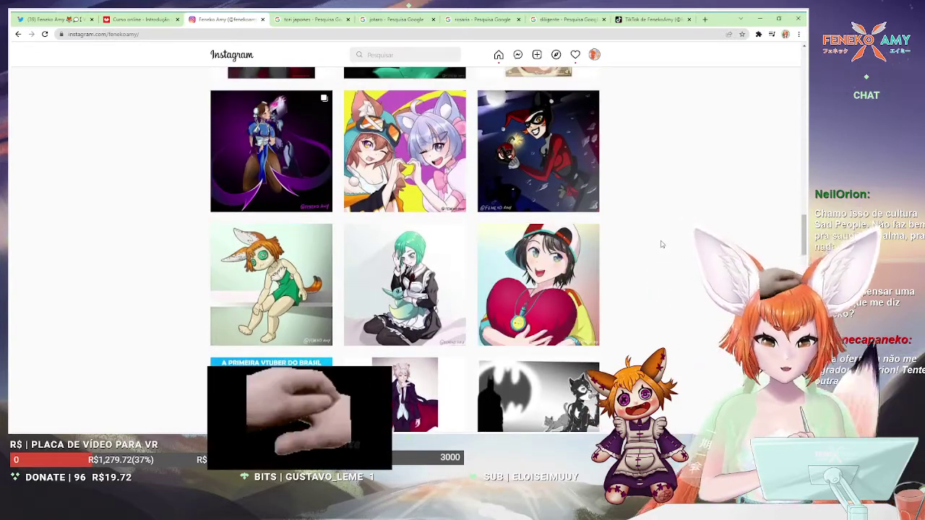
scroll(629, 246, "up", 2)
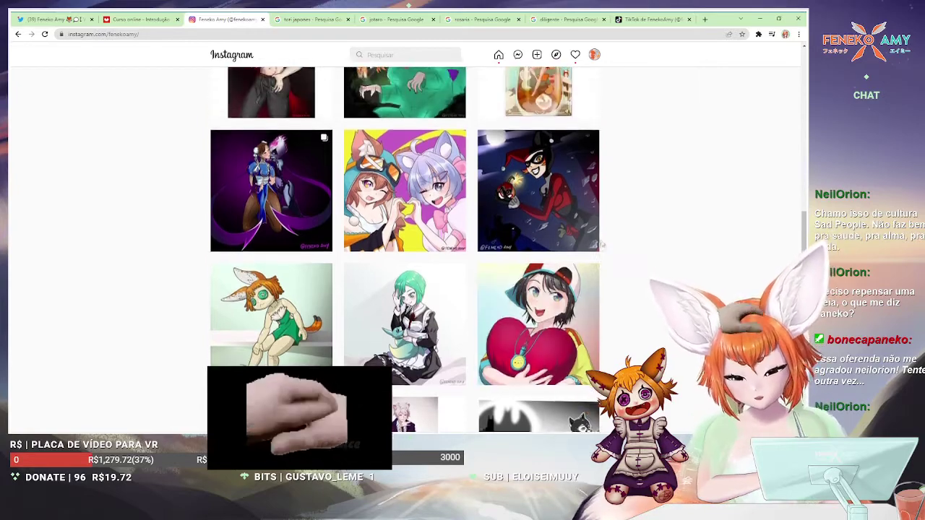
scroll(603, 249, "up", 10)
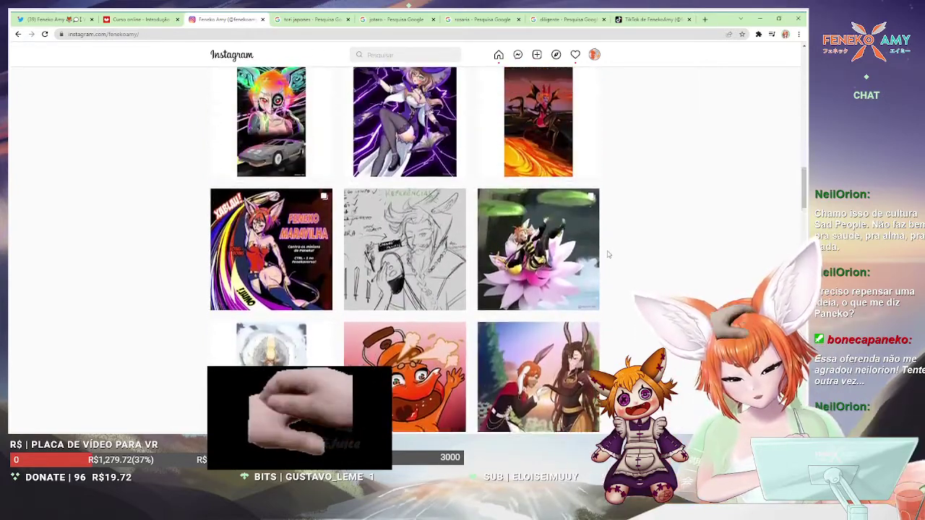
scroll(630, 258, "up", 6)
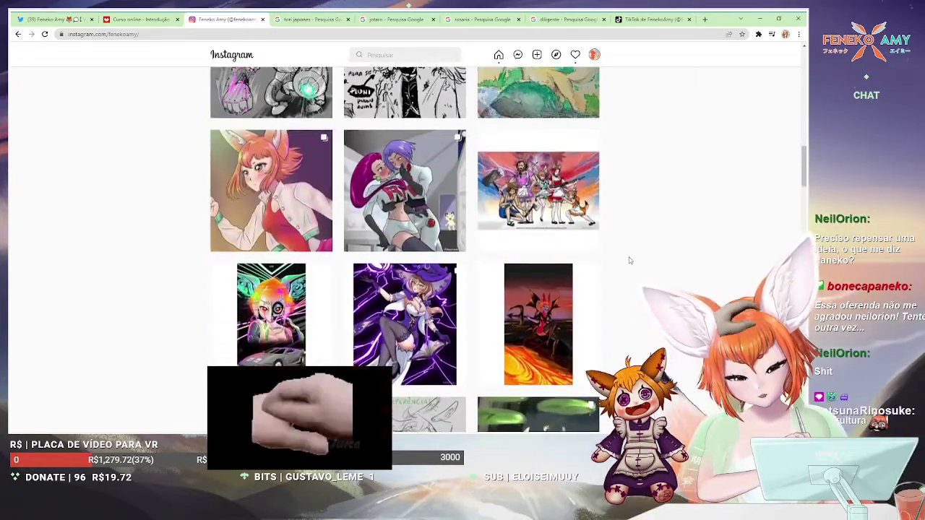
scroll(629, 260, "up", 10)
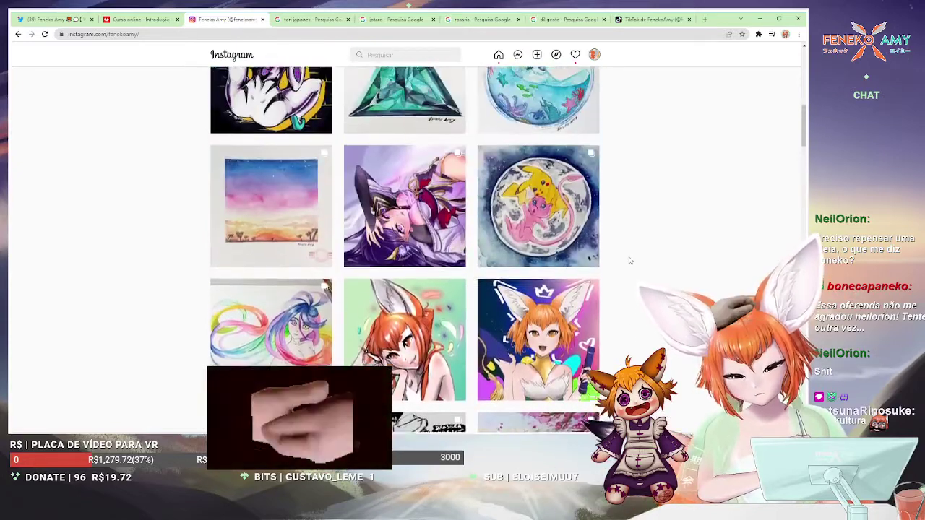
scroll(629, 260, "up", 5)
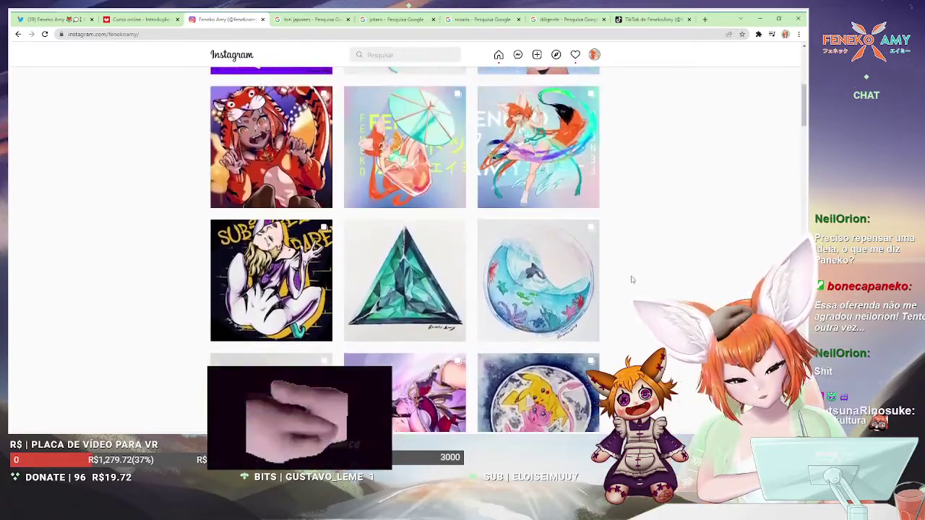
View the Nagatoro swimsuit artwork post and its second image, then close the post
scroll(630, 276, "up", 2)
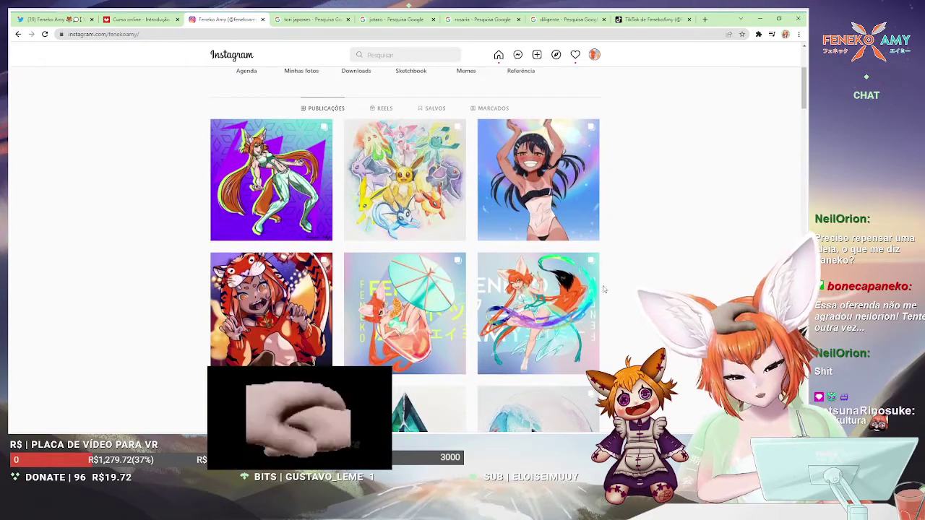
left_click(580, 192)
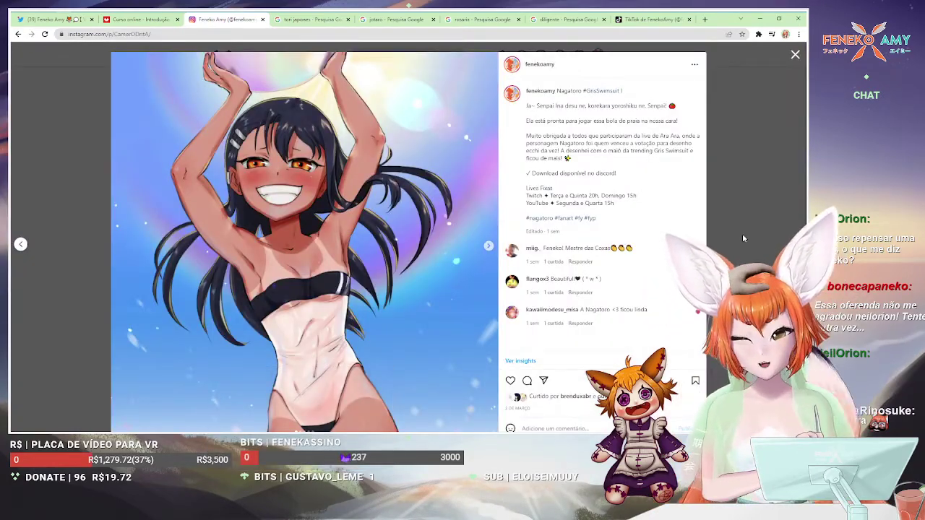
left_click(489, 246)
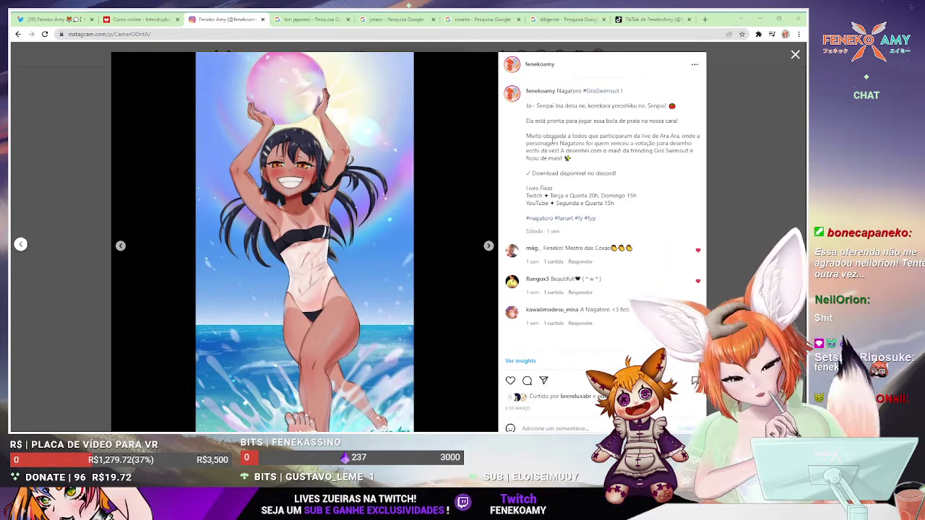
left_click(719, 169)
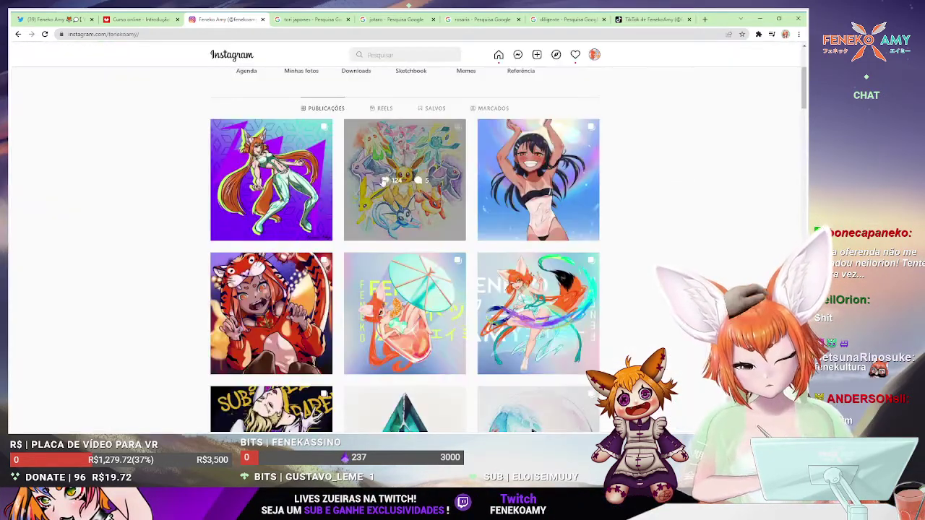
View the images of the Eevee evolutions watercolour post and close it
left_click(459, 204)
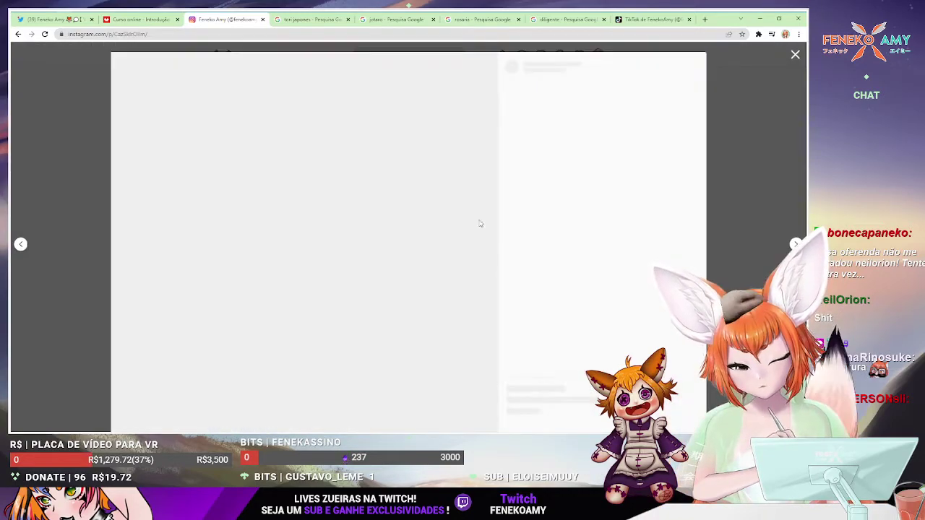
left_click(488, 246)
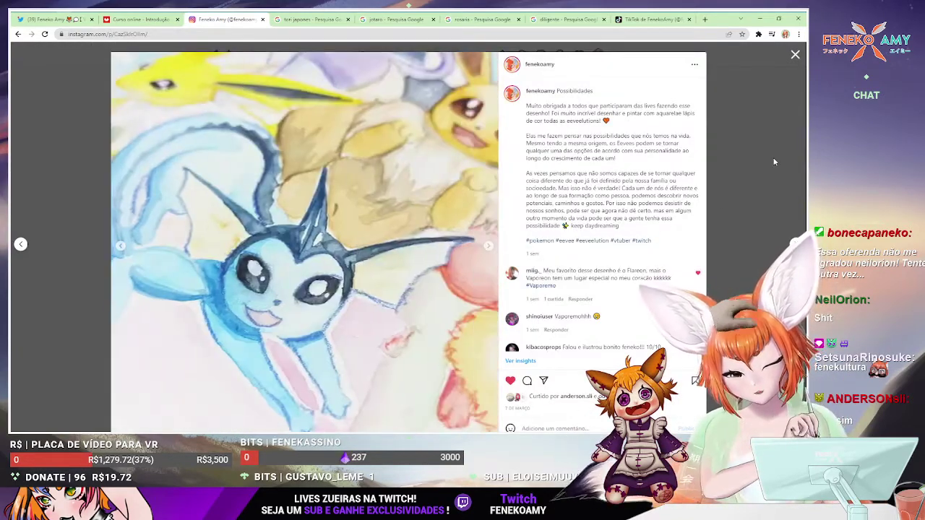
key("Escape")
View the "Chá de Feneko" post with the fox girl in an iced tea glass, then close it
scroll(609, 228, "down", 2)
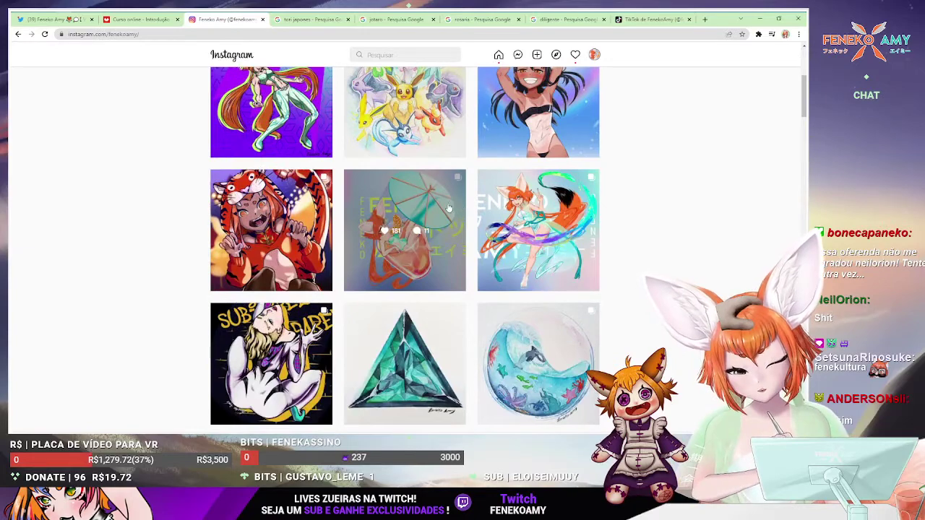
scroll(584, 256, "down", 1)
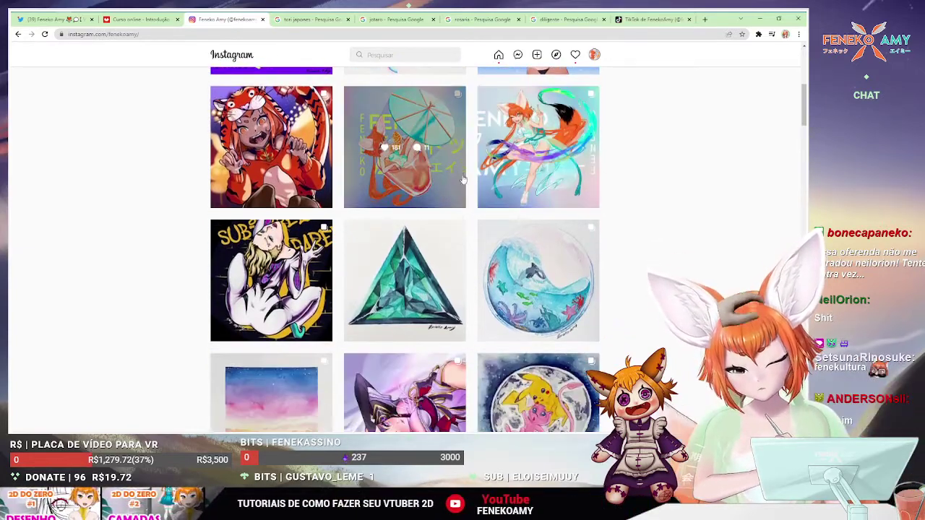
left_click(451, 139)
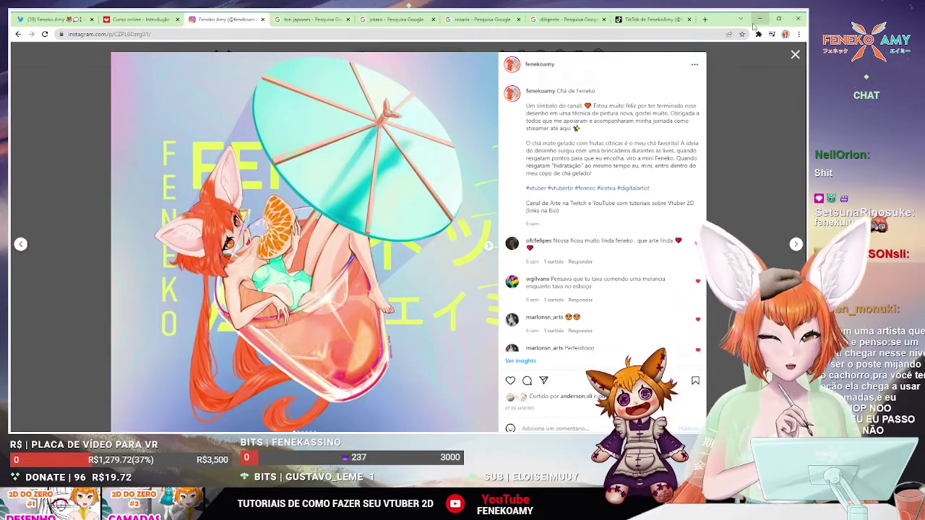
left_click(741, 127)
Skim the Instagram gallery through the older artwork and back to the newest posts, then return to the drawing in Clip Studio Paint
scroll(570, 239, "down", 6)
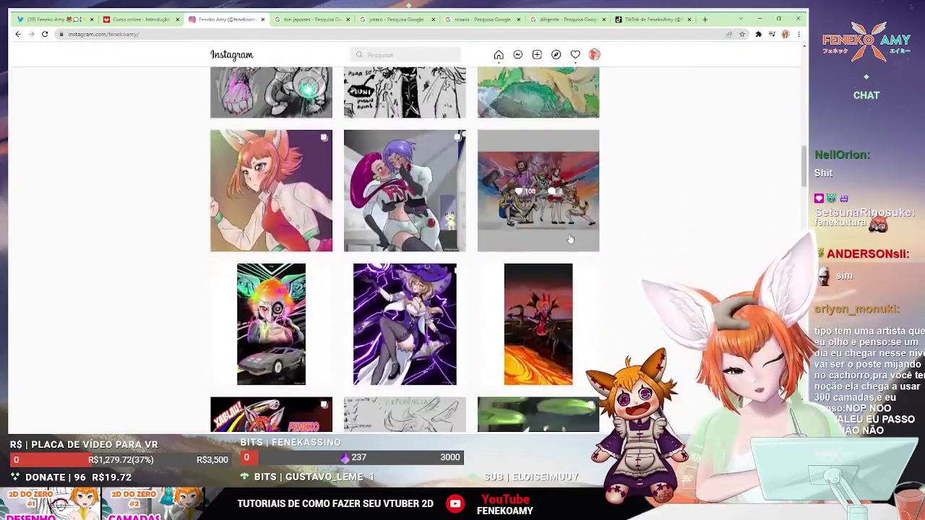
scroll(570, 240, "down", 4)
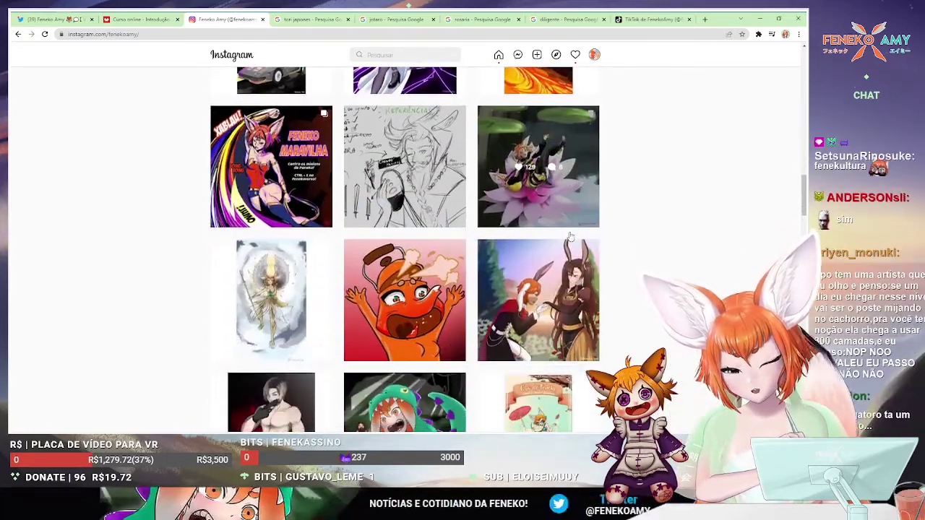
scroll(656, 192, "down", 1)
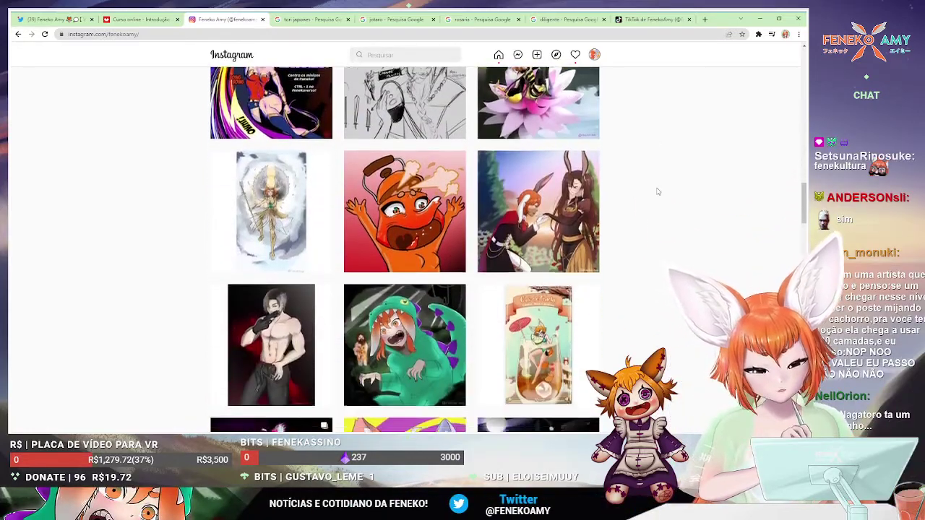
scroll(657, 191, "down", 5)
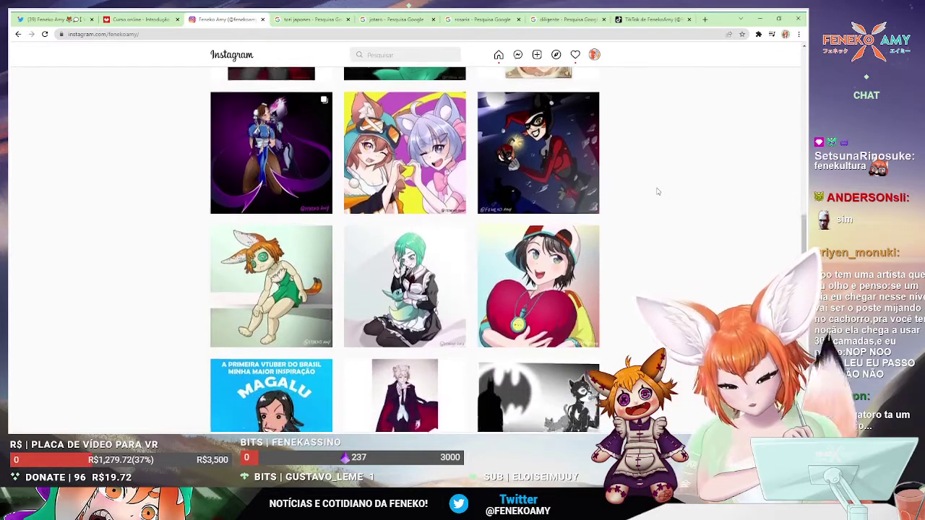
scroll(657, 191, "down", 2)
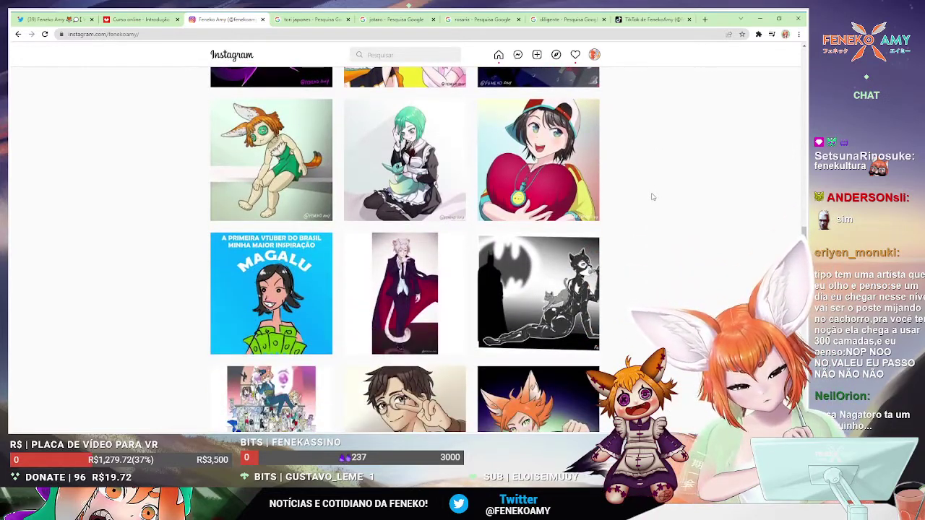
scroll(652, 196, "down", 1)
scroll(652, 196, "down", 2)
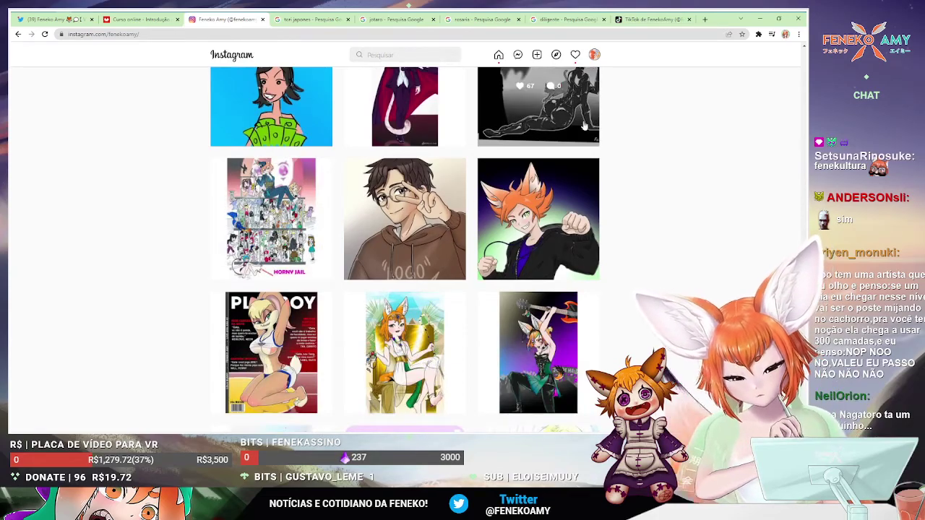
scroll(339, 240, "down", 3)
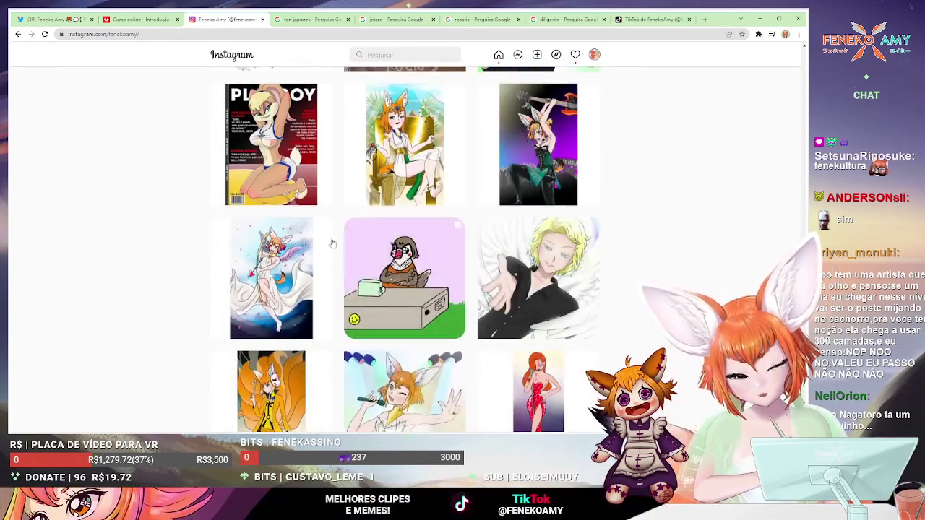
scroll(665, 227, "down", 10)
scroll(671, 229, "up", 20)
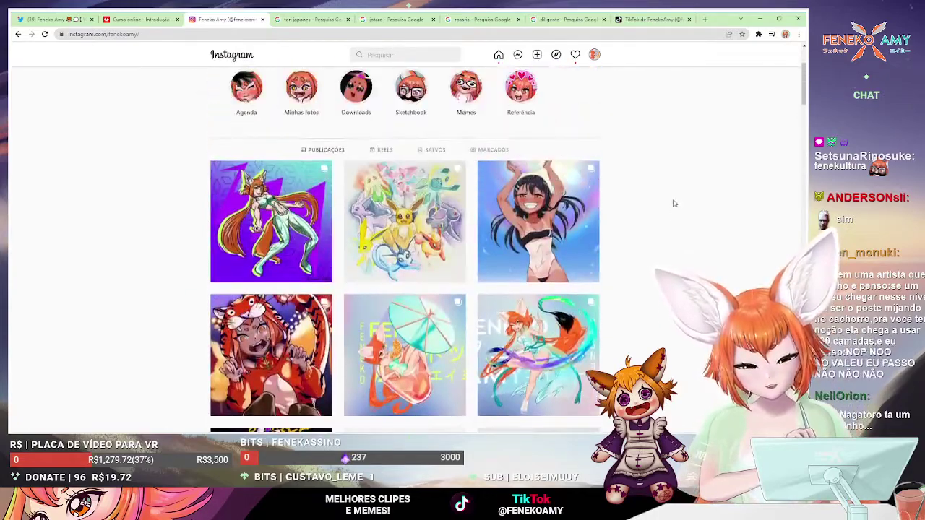
scroll(687, 174, "down", 1)
left_click(740, 19)
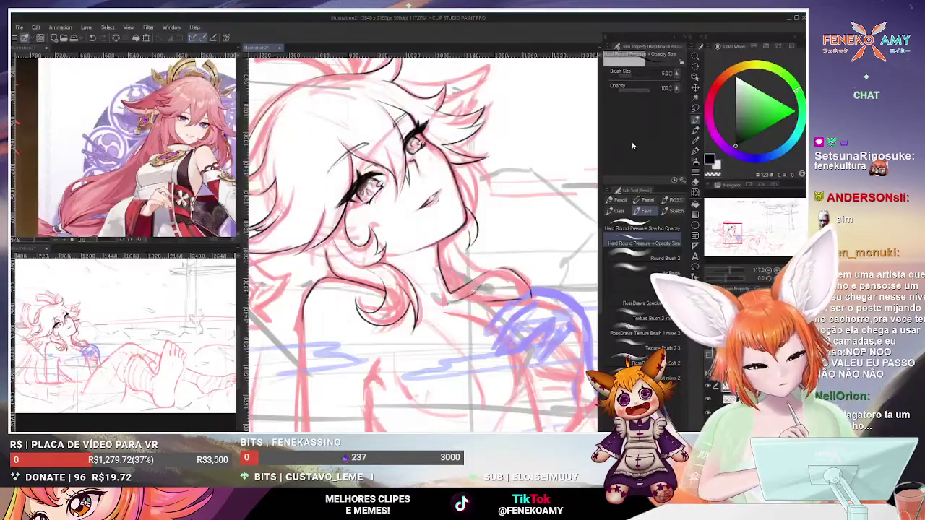
Ink the outer edge of the far-side hair lock with the hard round pencil, from behind the chin towards the shoulder
scroll(423, 242, "down", 2)
scroll(422, 242, "down", 1)
scroll(423, 242, "down", 1)
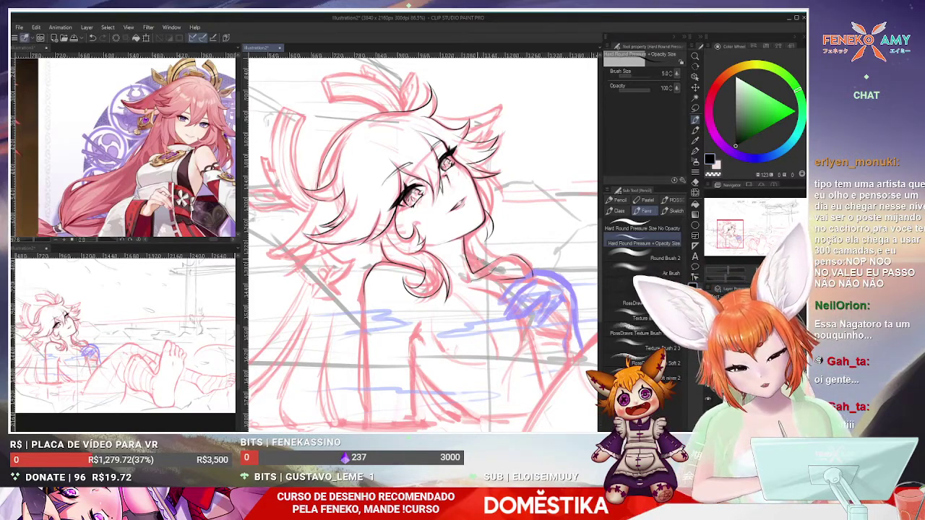
key("e")
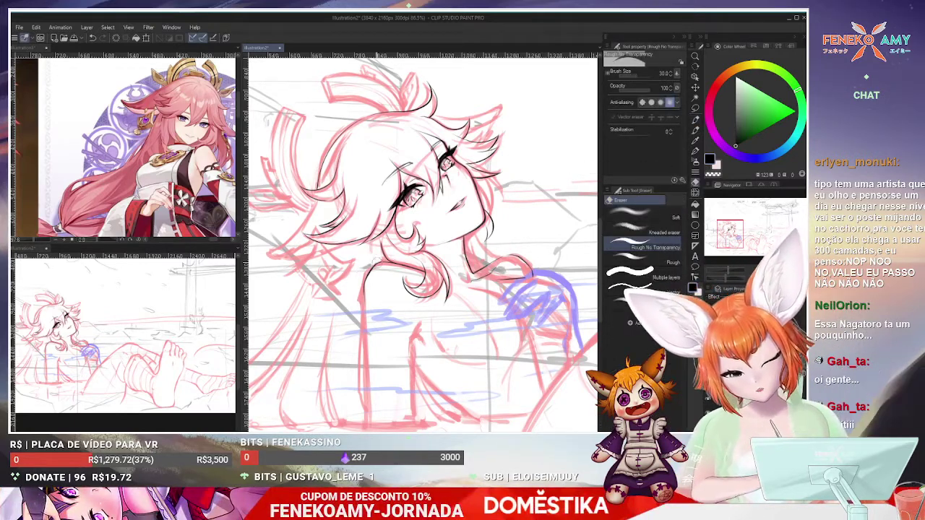
key("p")
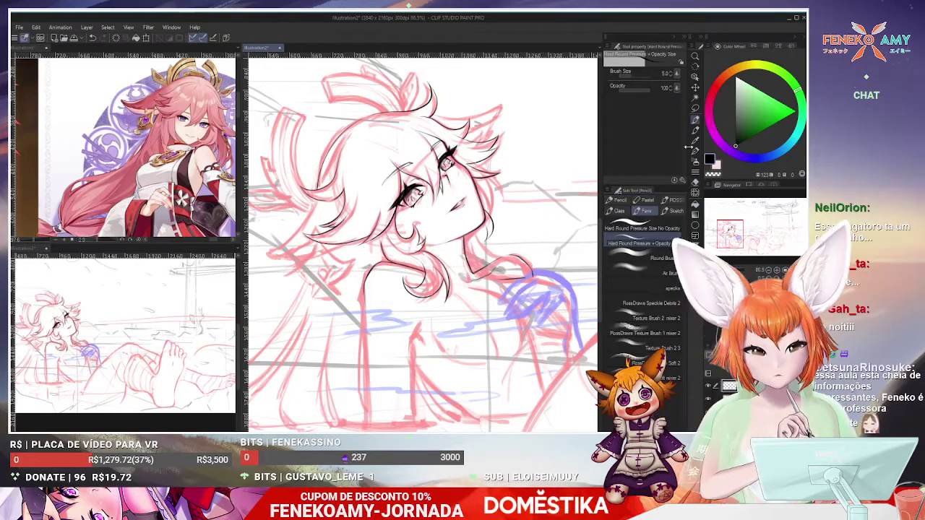
left_click_drag(508, 249, 497, 262)
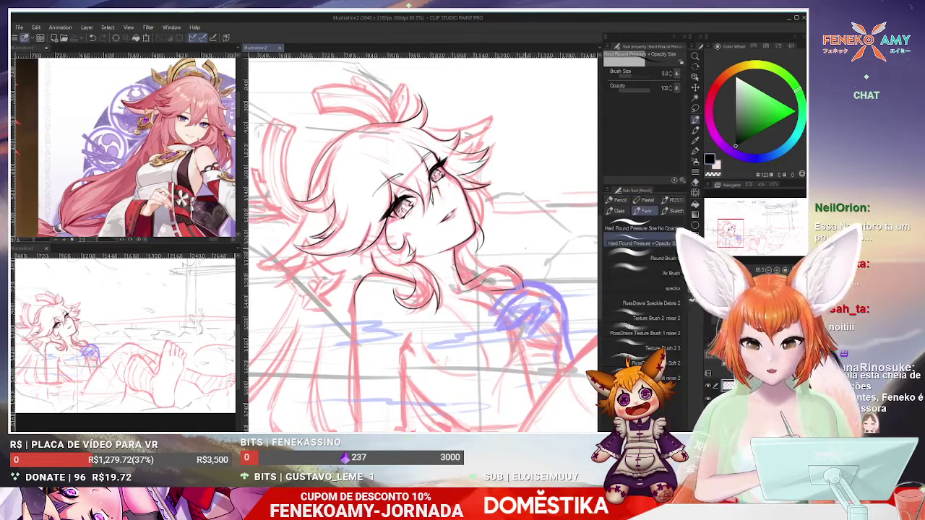
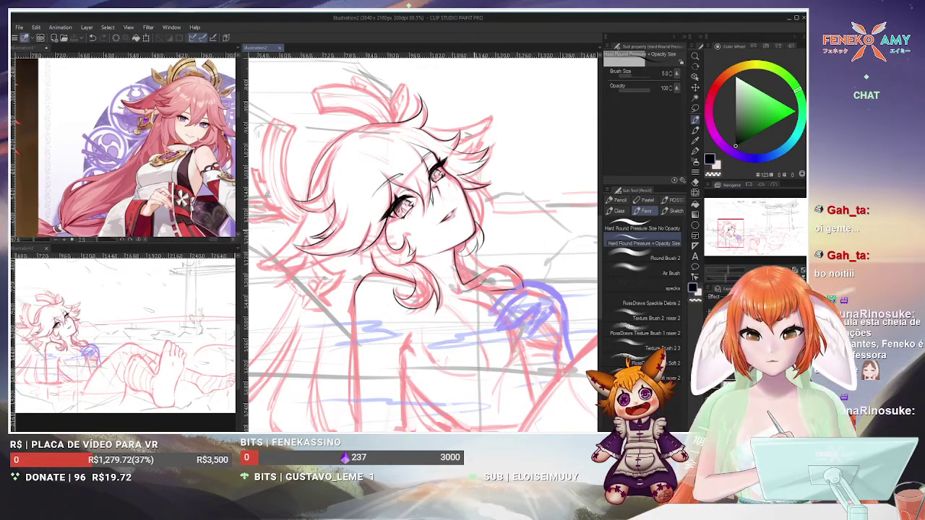
left_click(695, 173)
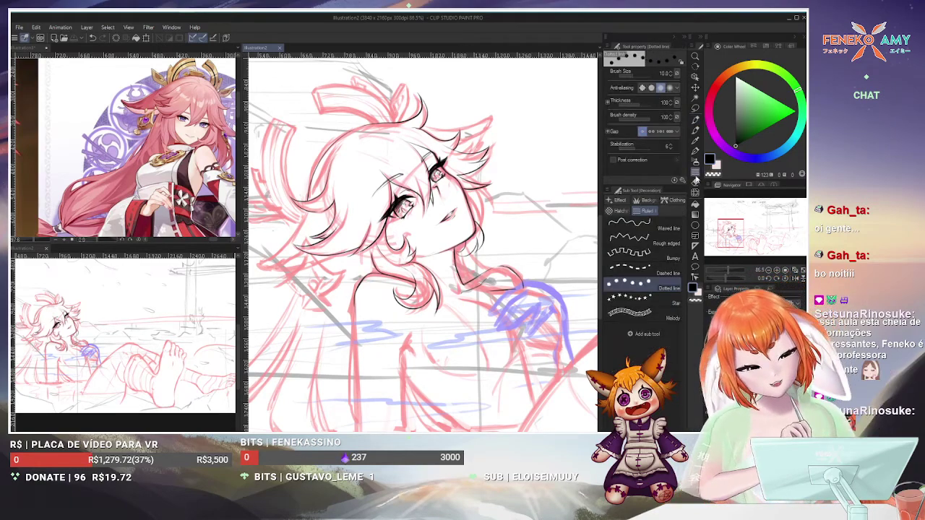
key("e")
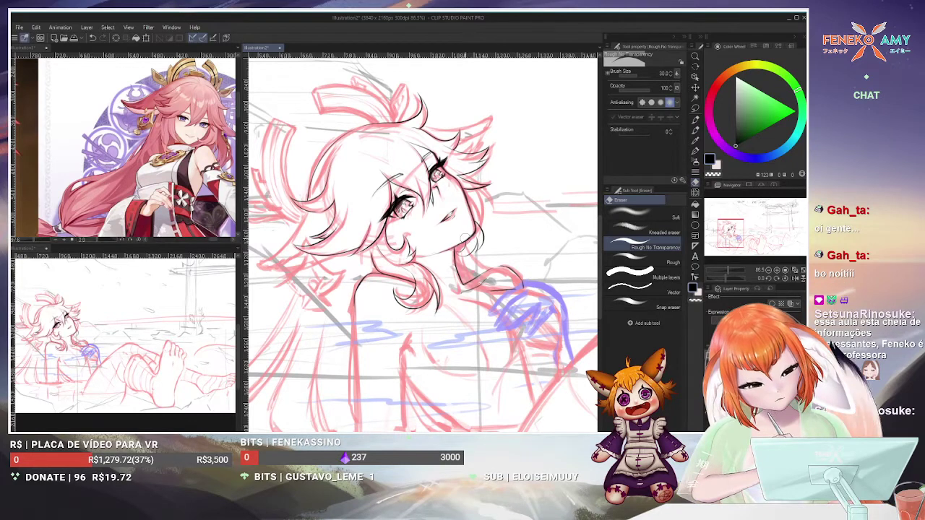
key("p")
left_click_drag(462, 245, 496, 258)
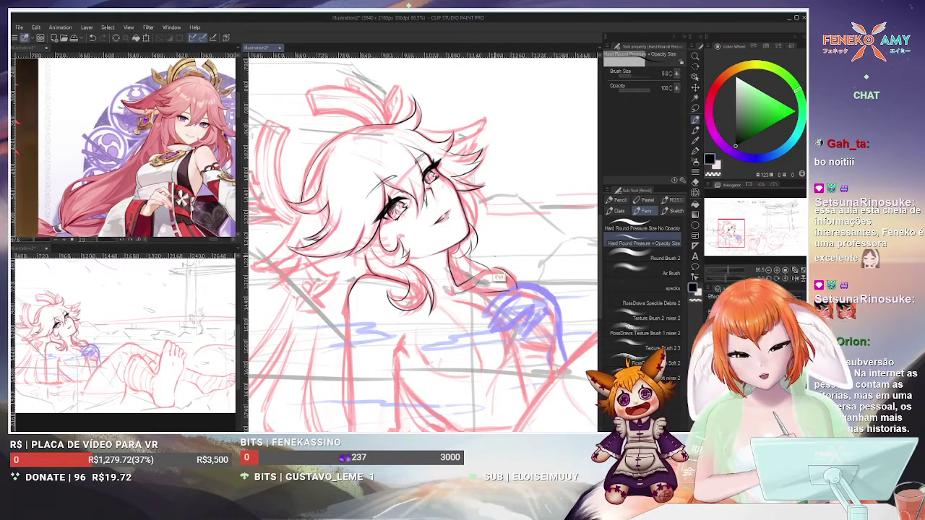
Undo the last strokes on the far-side lock and redraw its curled tip above the shoulder
scroll(513, 246, "up", 2)
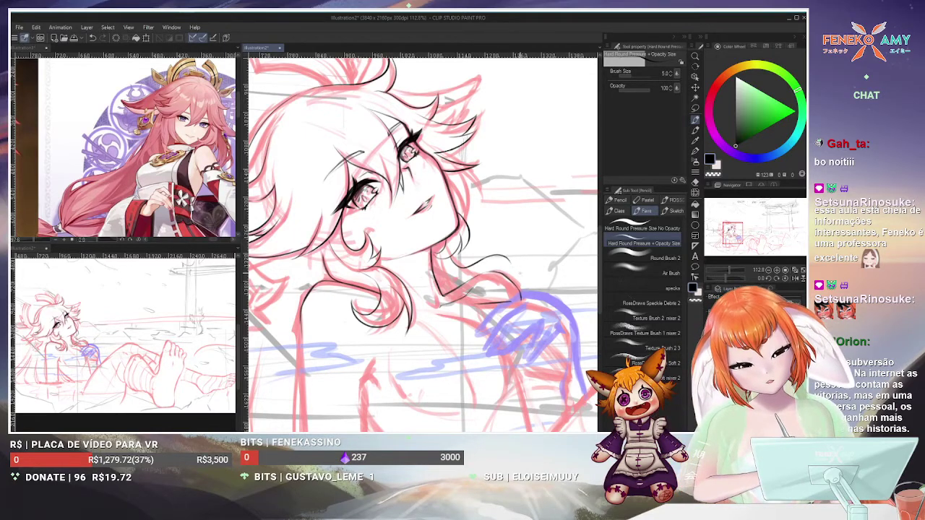
key("ctrl+z")
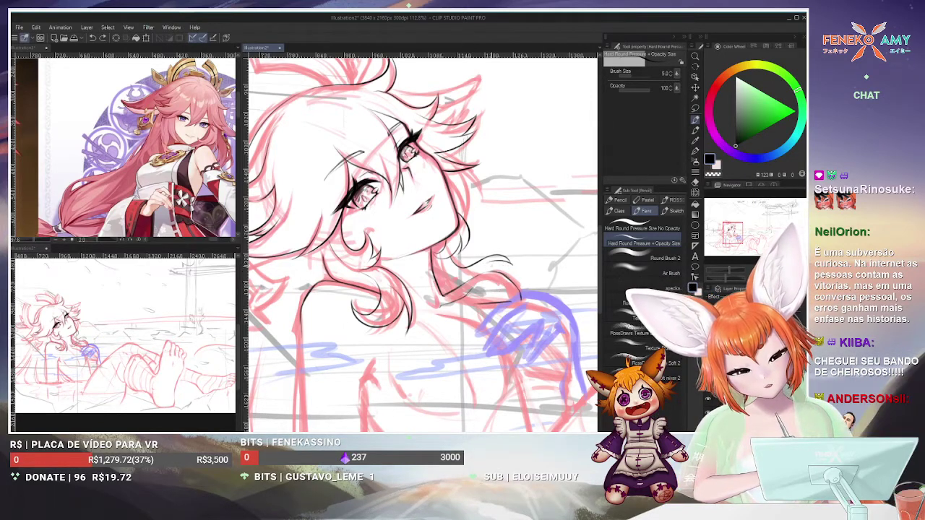
key("ctrl+z")
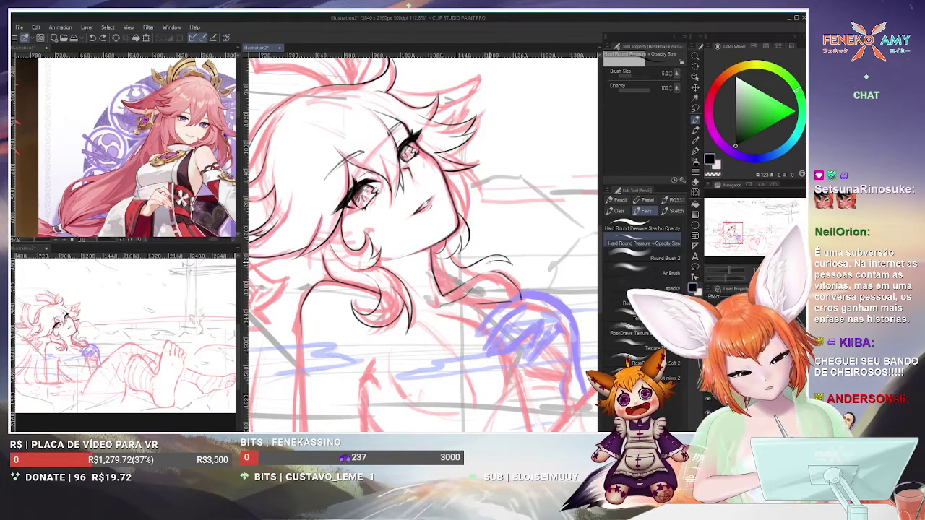
left_click_drag(486, 261, 510, 269)
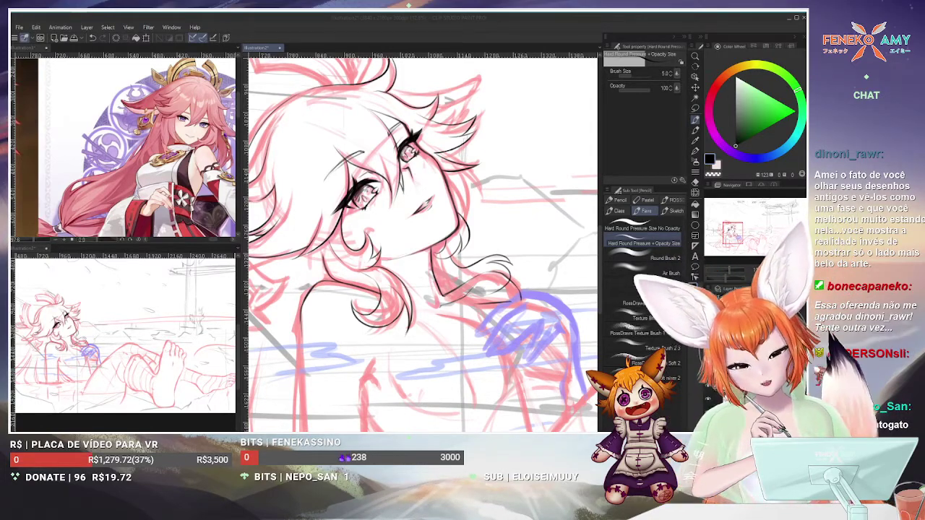
left_click(491, 288)
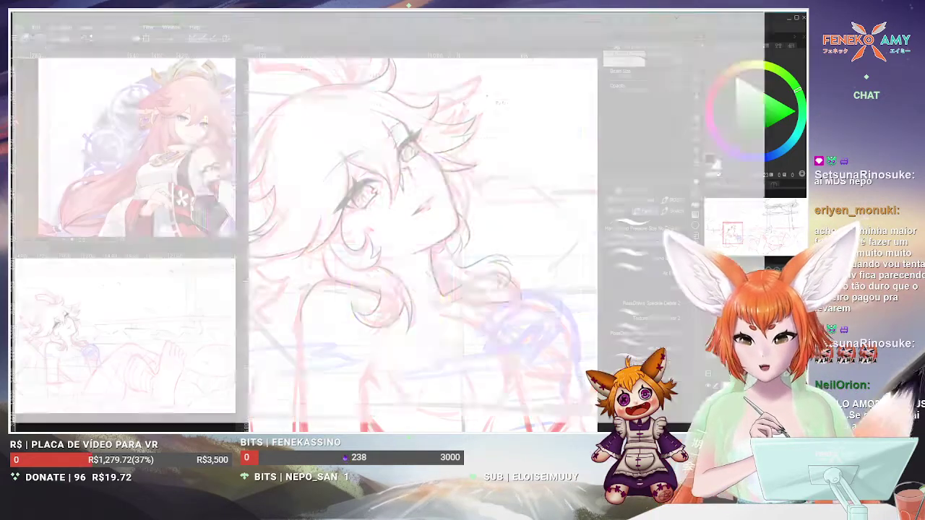
Switch to the browser, compare older gallery artwork with the iced tea glass illustration, and return to the drawing in Clip Studio Paint
key("alt+Tab")
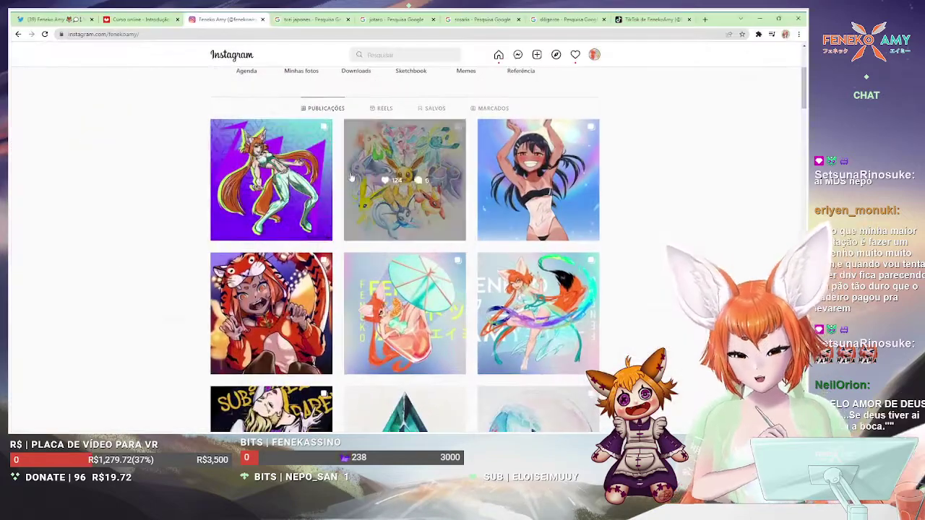
scroll(349, 175, "down", 15)
scroll(454, 249, "down", 5)
scroll(483, 367, "up", 6)
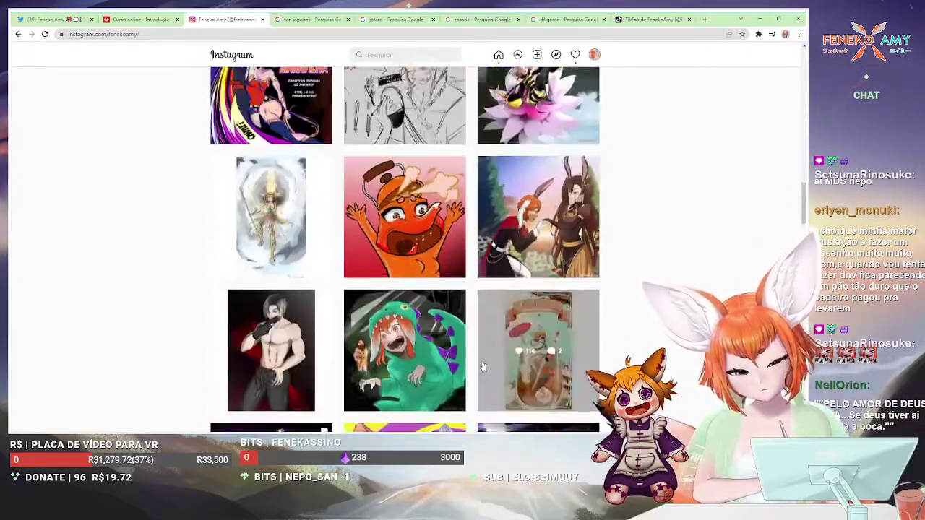
scroll(484, 367, "up", 15)
scroll(484, 367, "up", 5)
left_click(448, 289)
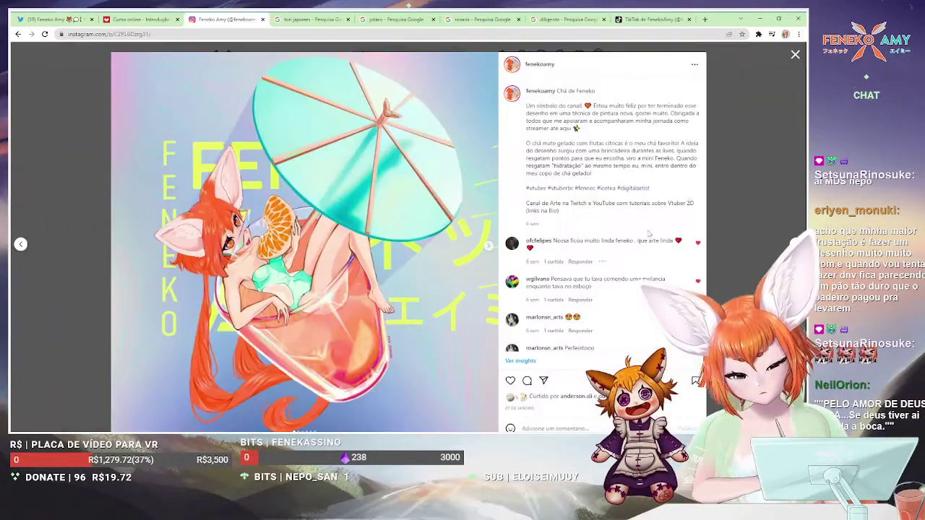
left_click(759, 19)
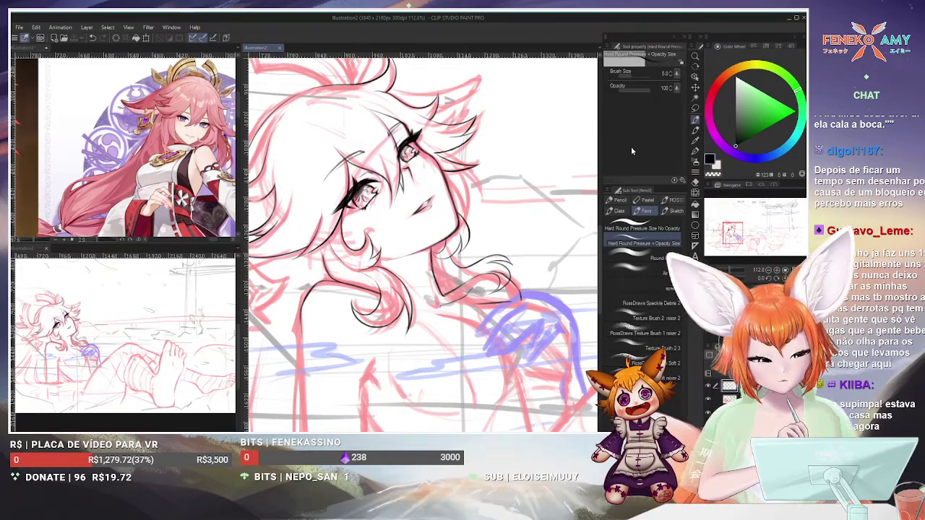
Clean up the curled tip of the far-side hair lock with the rough no-transparency eraser at size 30
left_click(695, 183)
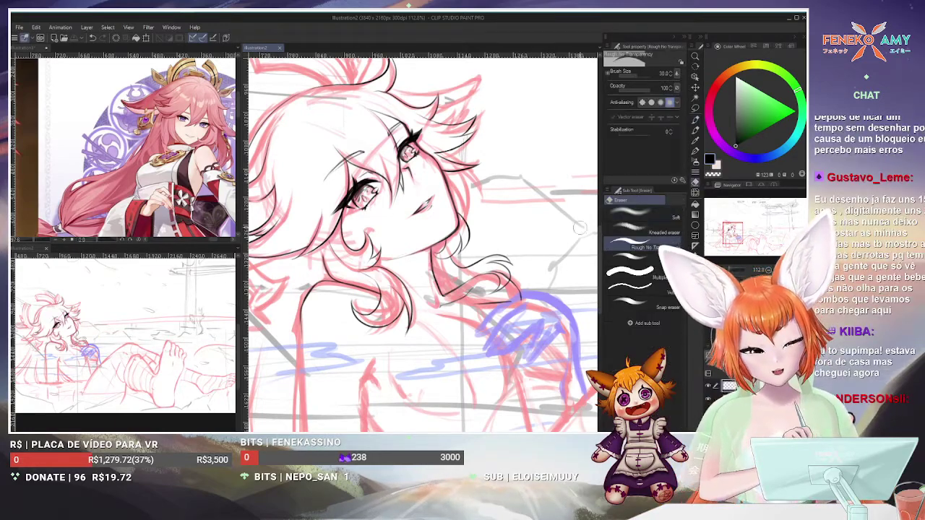
left_click_drag(474, 272, 503, 270)
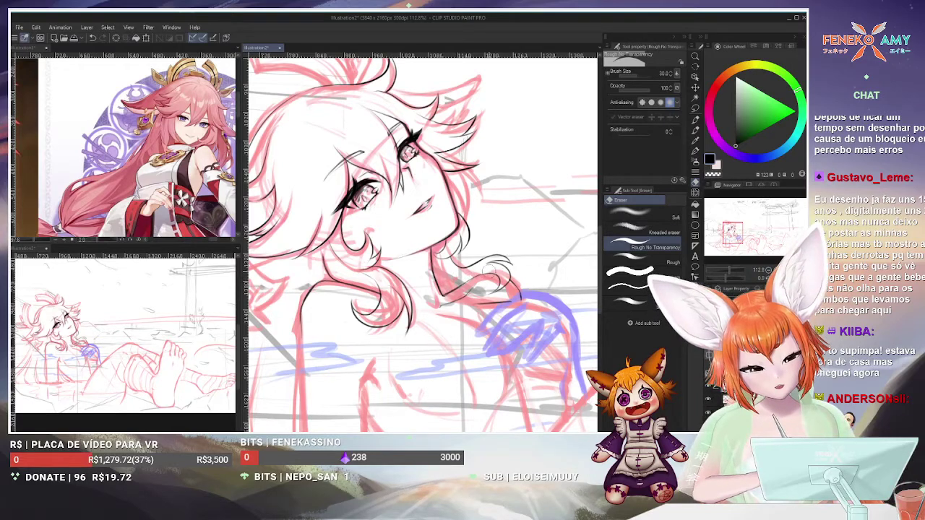
scroll(496, 238, "down", 5)
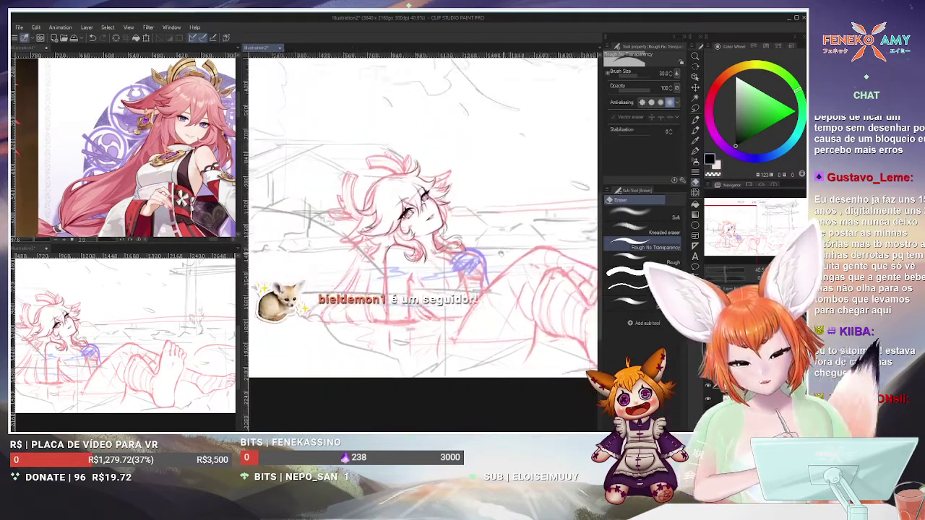
scroll(496, 233, "down", 3)
scroll(496, 234, "up", 6)
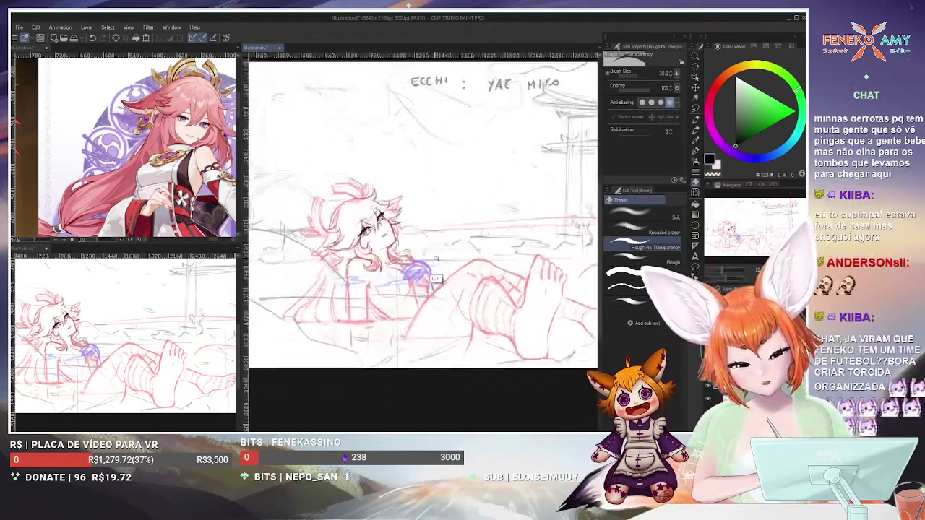
scroll(509, 249, "up", 3)
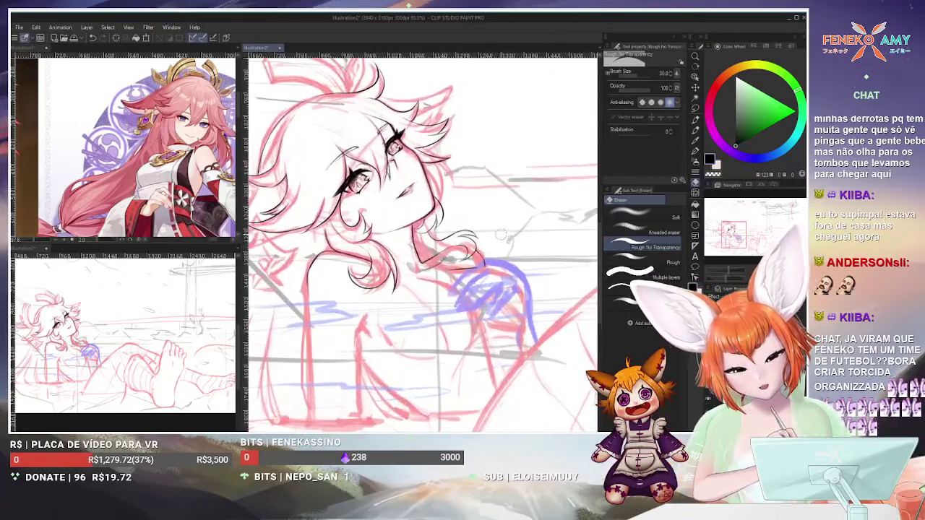
Rework the strands of the far-side lock's curl with the size 5 hard round pencil, tidying them with the eraser
left_click(696, 130)
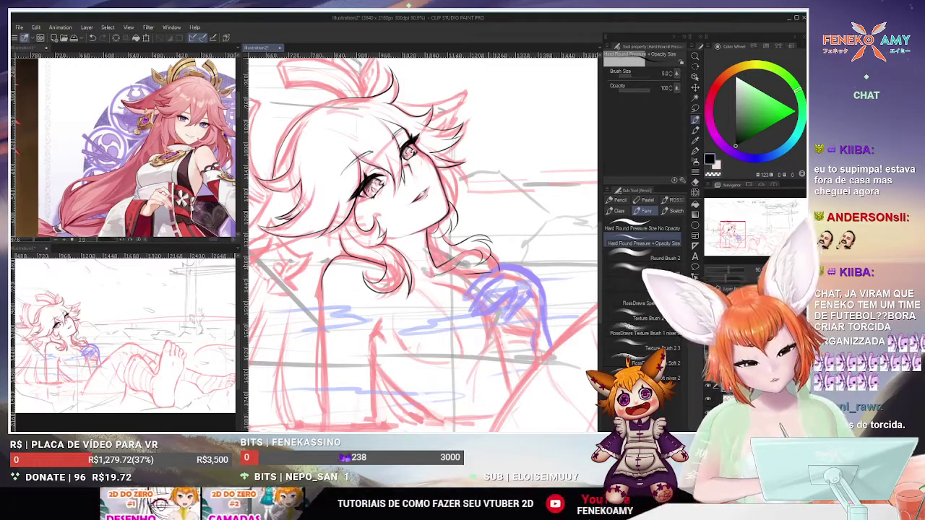
scroll(503, 233, "up", 3)
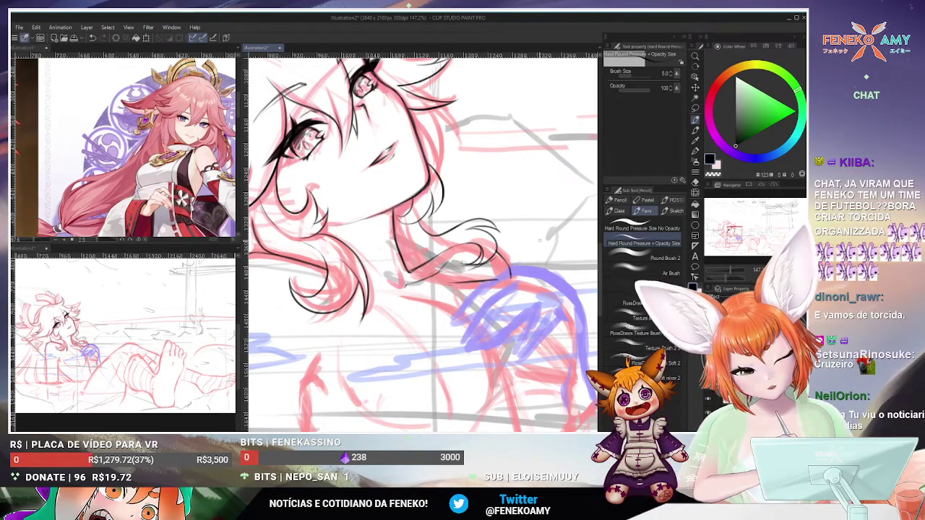
left_click(698, 163)
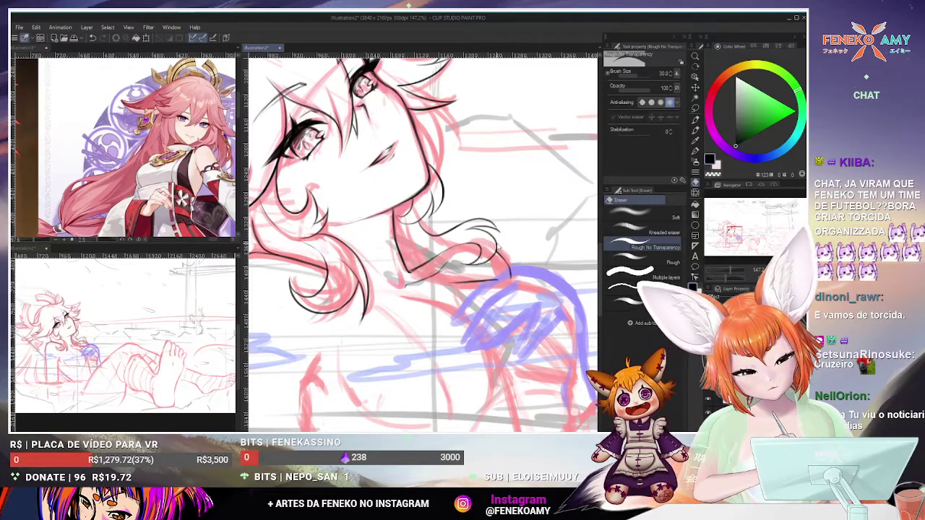
left_click(695, 120)
scroll(512, 197, "down", 5)
scroll(511, 196, "up", 4)
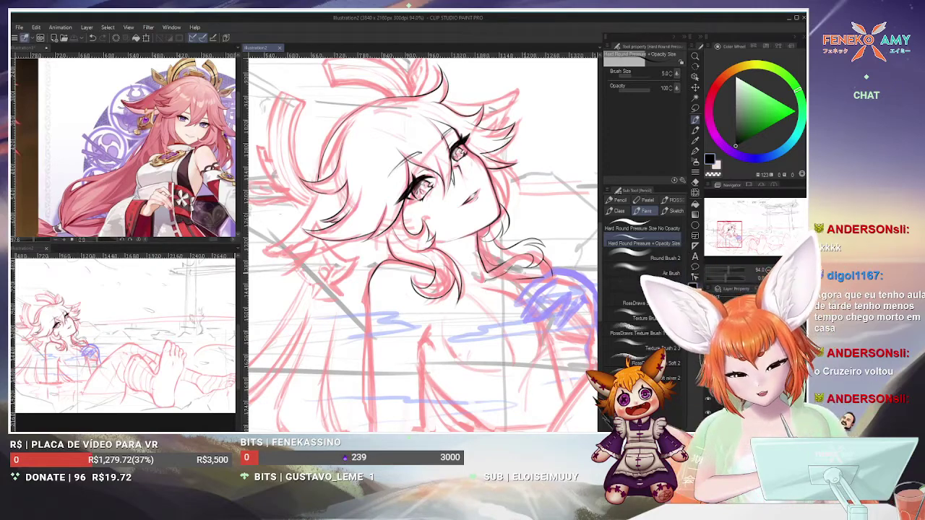
Ink the outer and inner edges of the near arm, from the shoulder and armpit down to the waterline
scroll(422, 246, "down", 3)
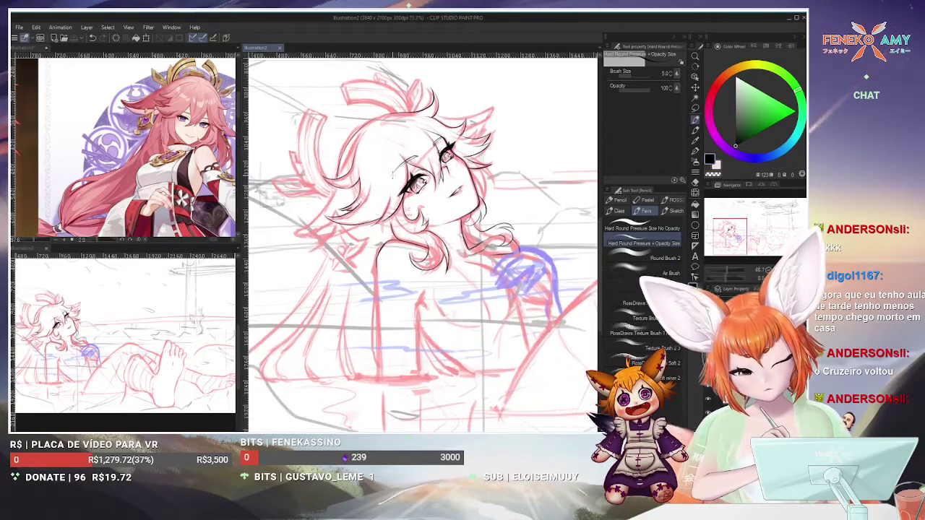
scroll(423, 243, "down", 1)
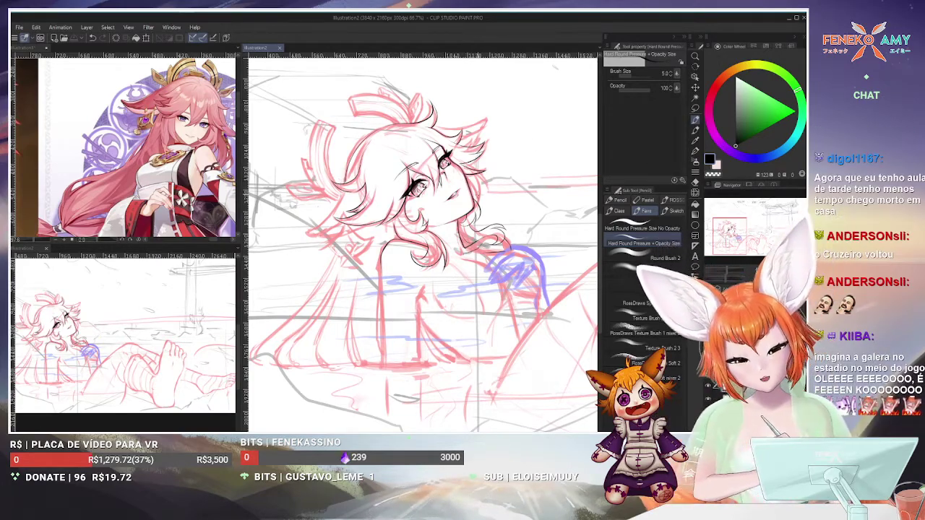
scroll(480, 219, "up", 2)
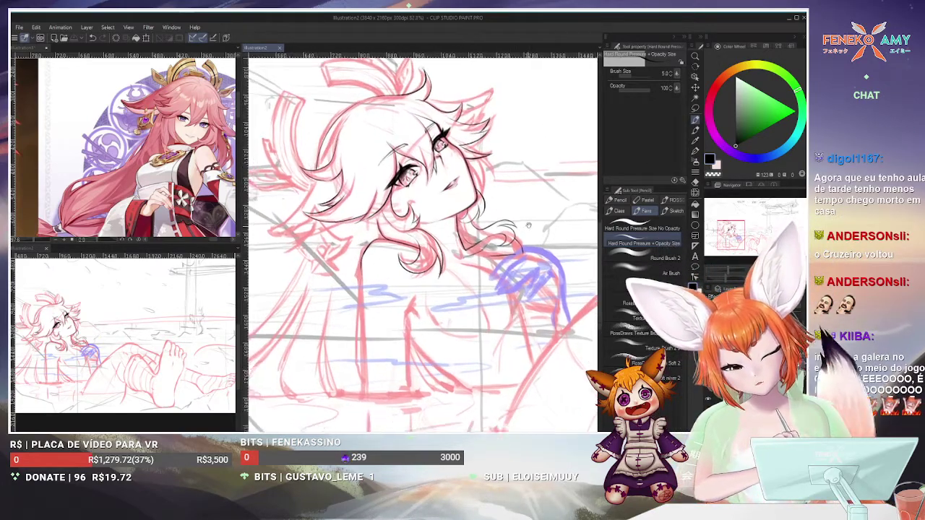
mouse_move(433, 281)
left_mouse_down()
mouse_move(458, 310)
mouse_move(457, 299)
left_mouse_up()
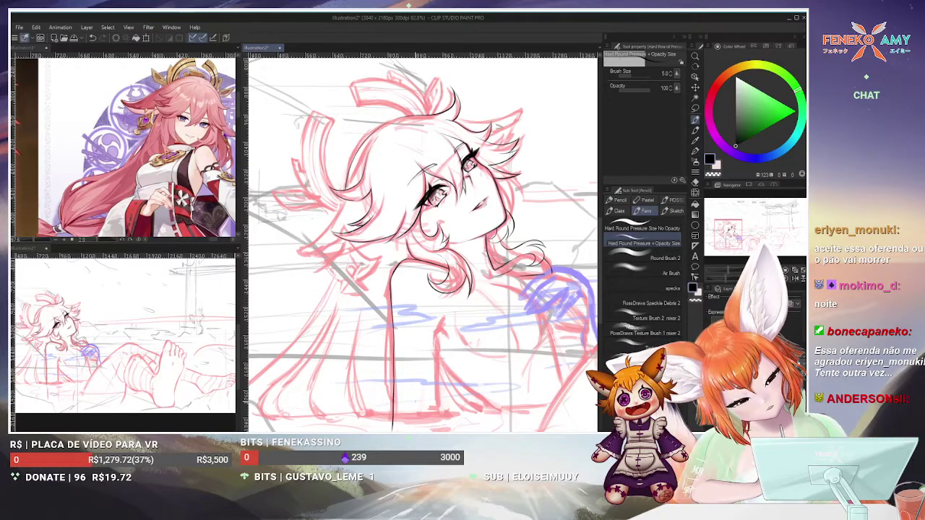
scroll(423, 242, "down", 2)
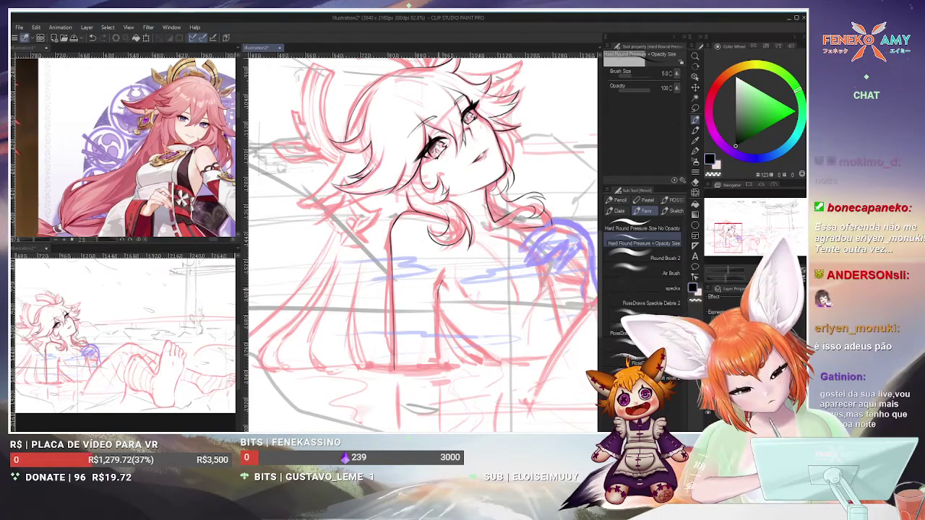
left_click_drag(437, 323, 438, 362)
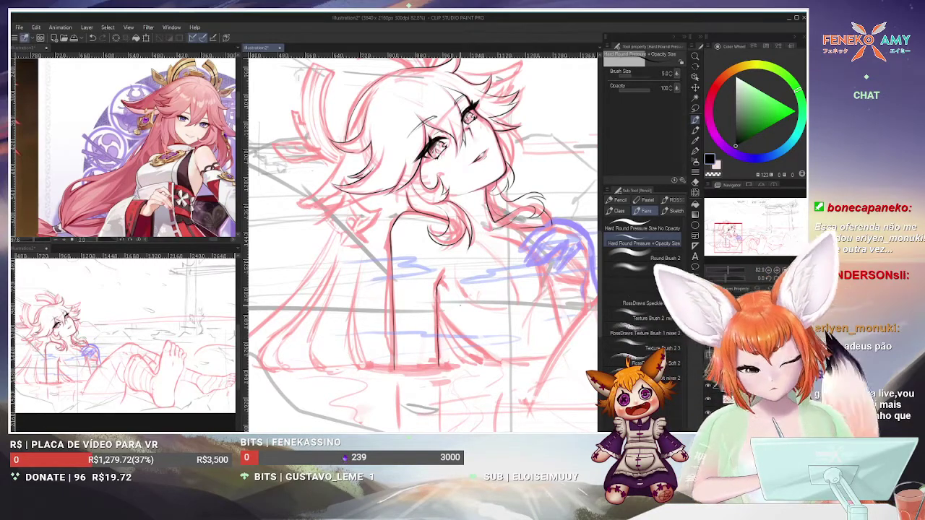
mouse_move(460, 306)
left_mouse_down()
mouse_move(441, 318)
mouse_move(491, 320)
left_mouse_up()
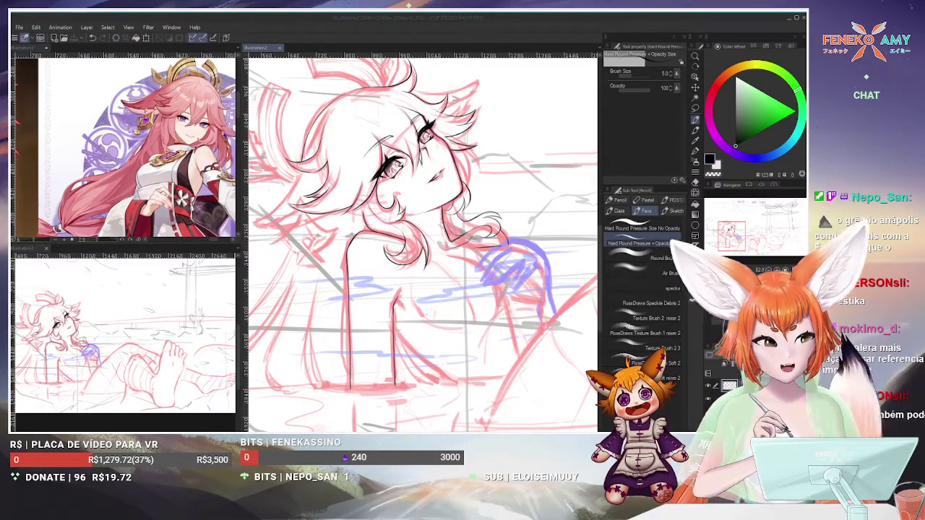
Examine the far-side hair lock up close and against the whole figure to judge its shape
key("alt+Tab")
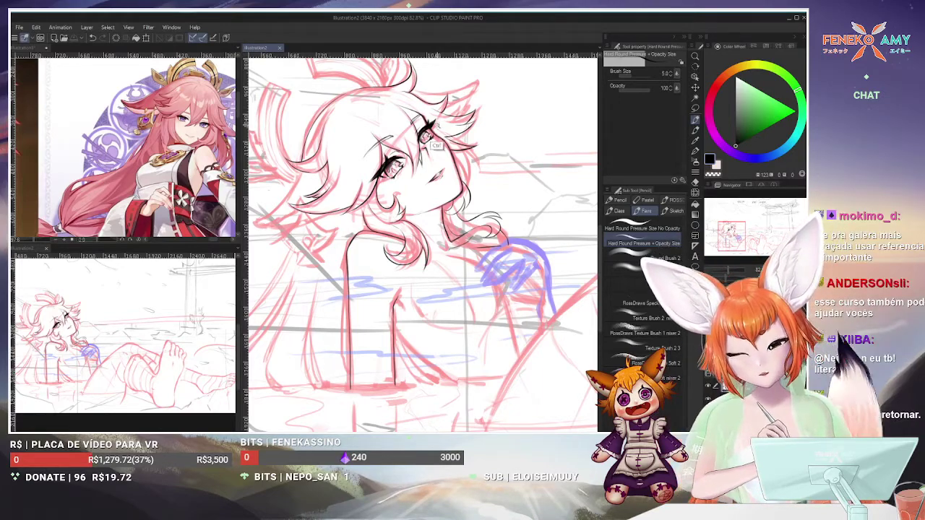
scroll(434, 142, "up", 3)
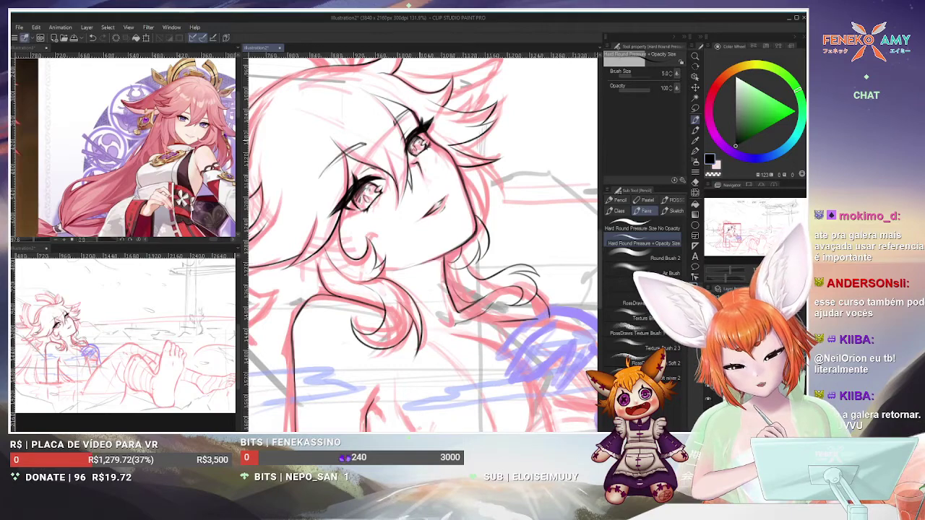
key("ctrl+minus")
key("ctrl+minus")
key("ctrl+minus")
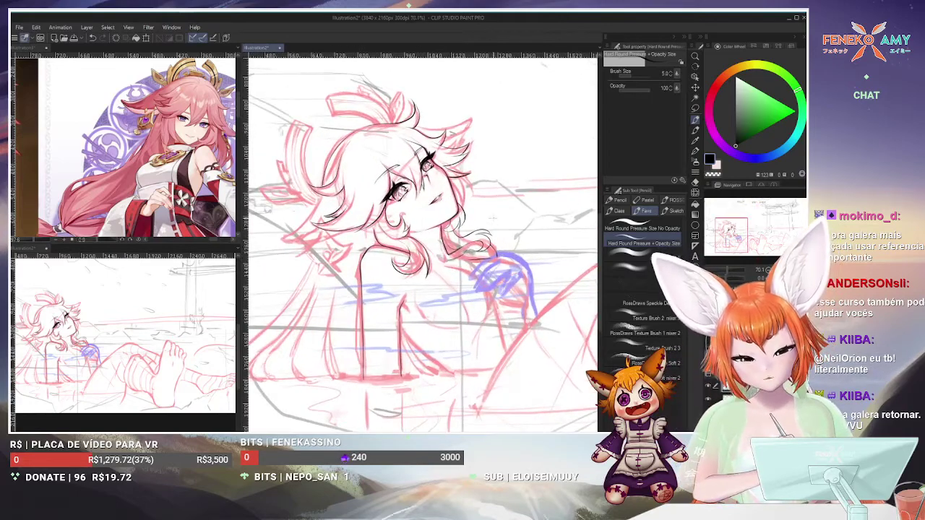
key("ctrl+plus")
key("ctrl+plus")
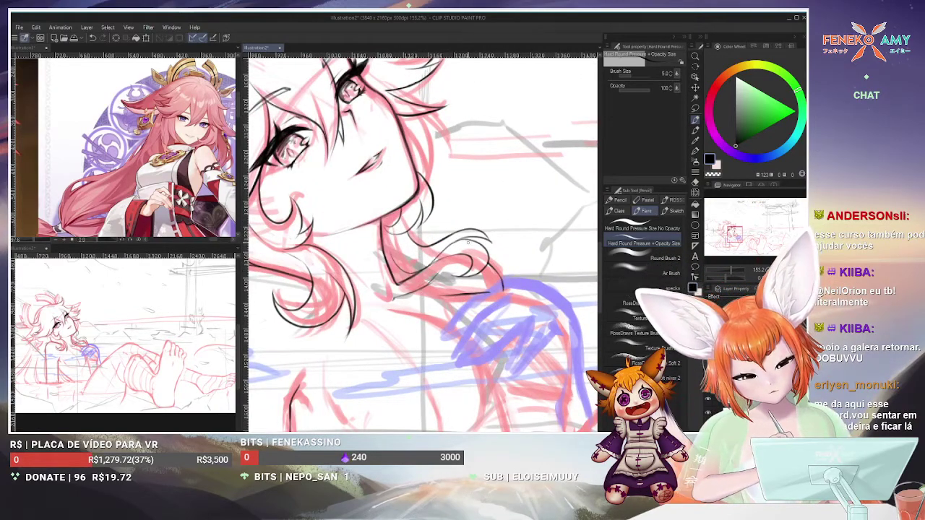
key("ctrl+minus")
key("ctrl+minus")
key("ctrl+minus")
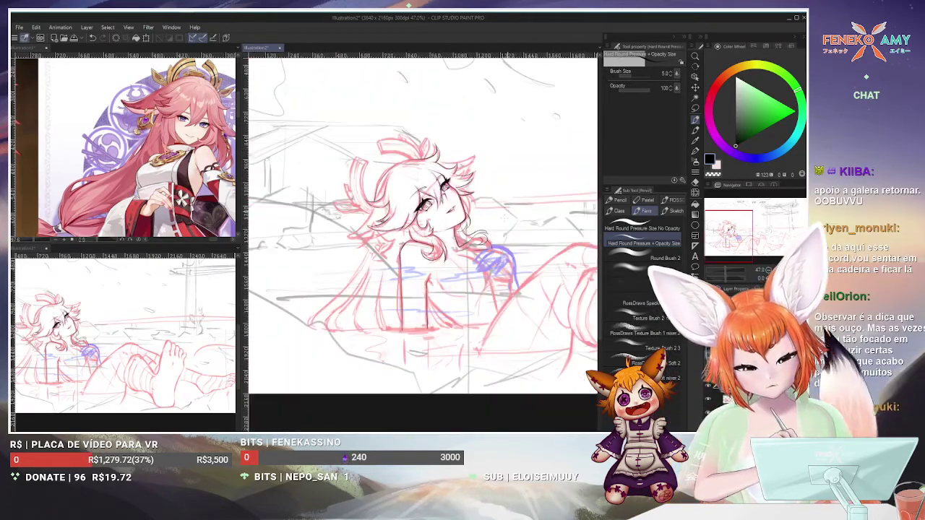
key("ctrl+plus")
key("ctrl+plus")
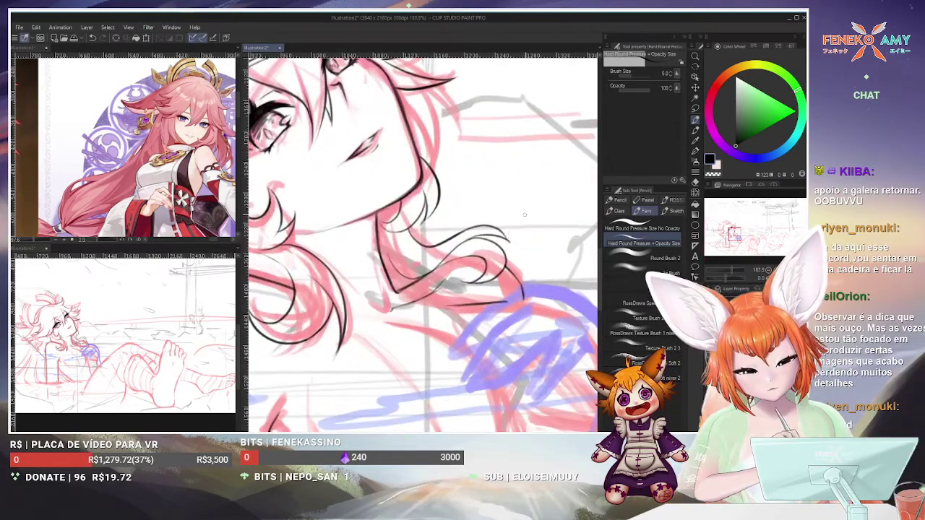
key("ctrl+minus")
key("ctrl+minus")
key("ctrl+minus")
left_click_drag(477, 258, 512, 217)
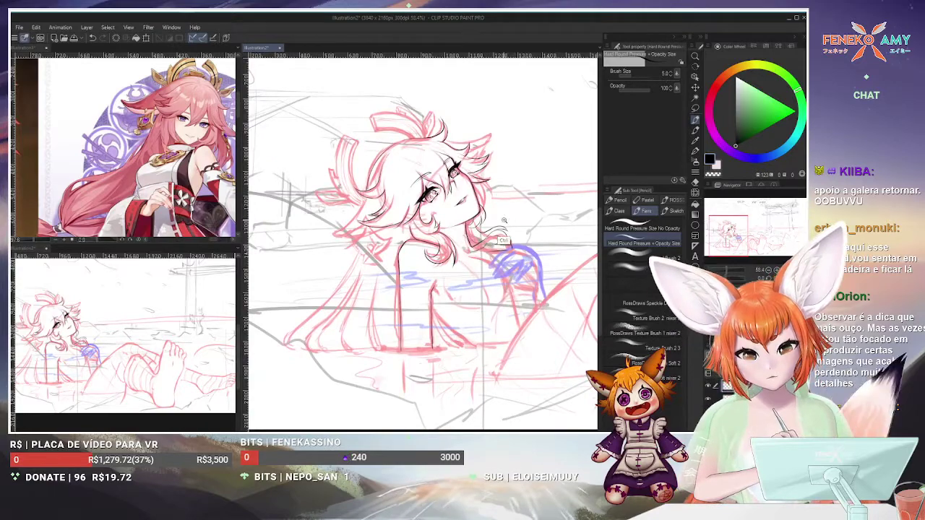
Refine the lower edge and the fine strands at the curled tip of the far-side lock above the shoulder
scroll(515, 216, "up", 4)
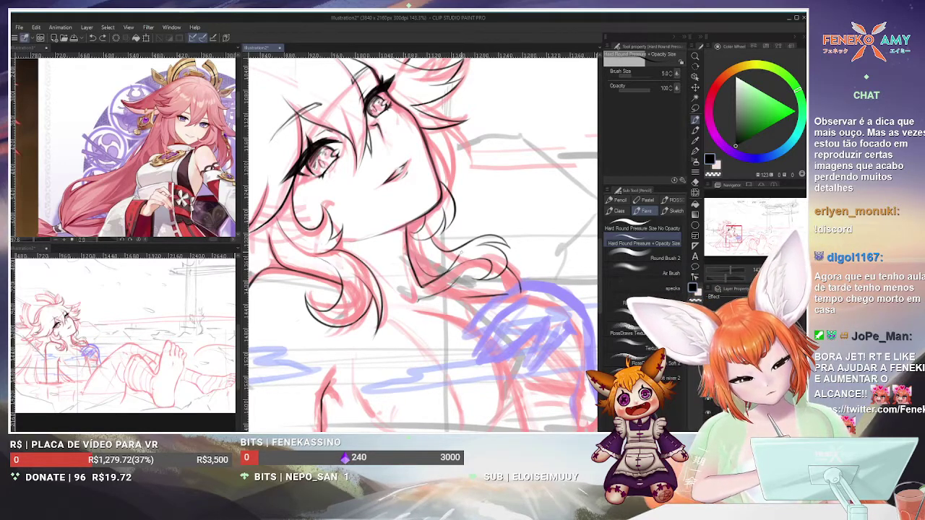
left_click_drag(401, 291, 454, 277)
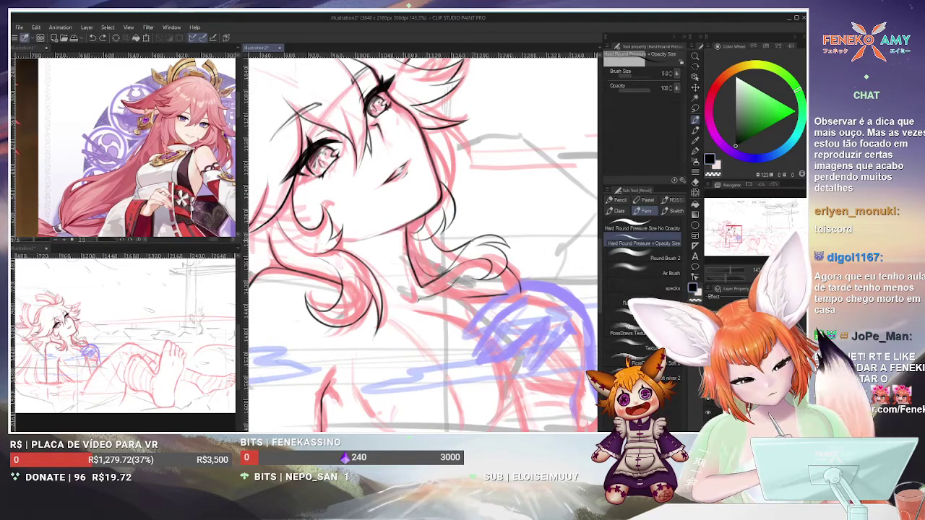
scroll(423, 238, "down", 5)
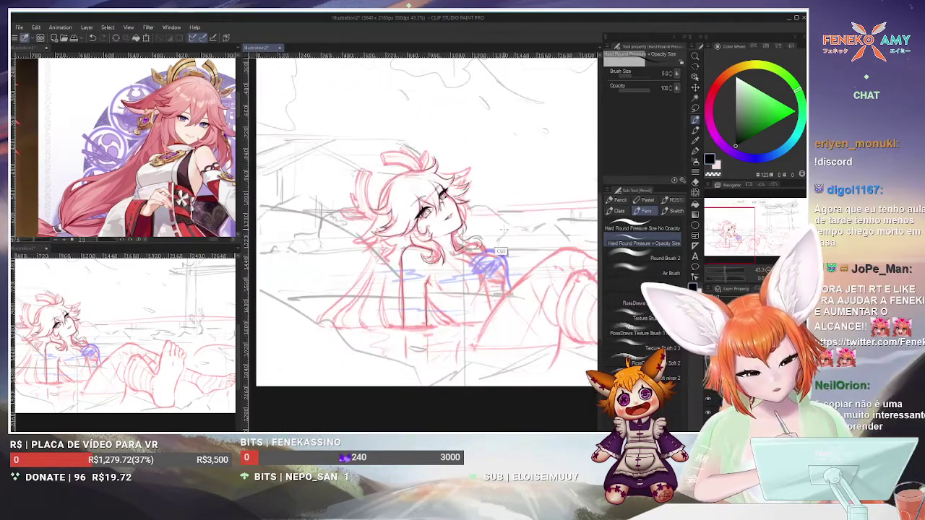
scroll(505, 230, "up", 2)
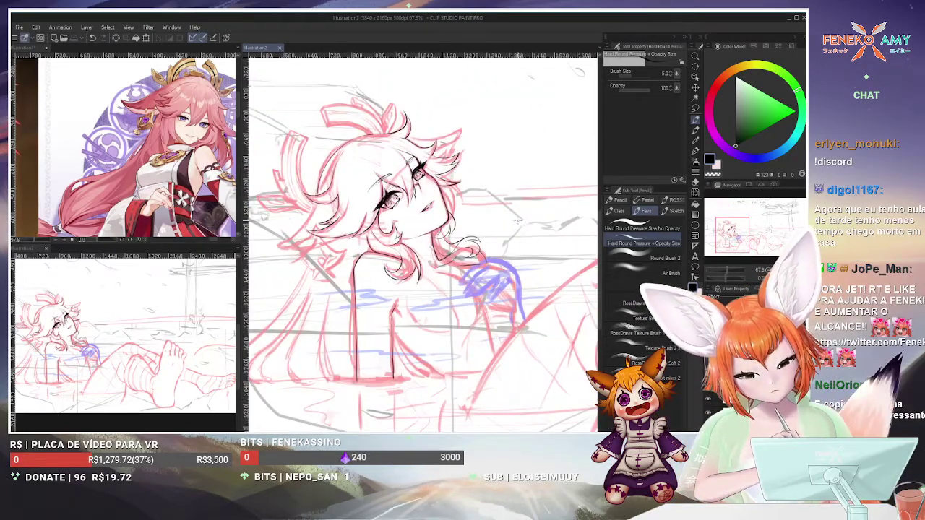
scroll(518, 227, "up", 3)
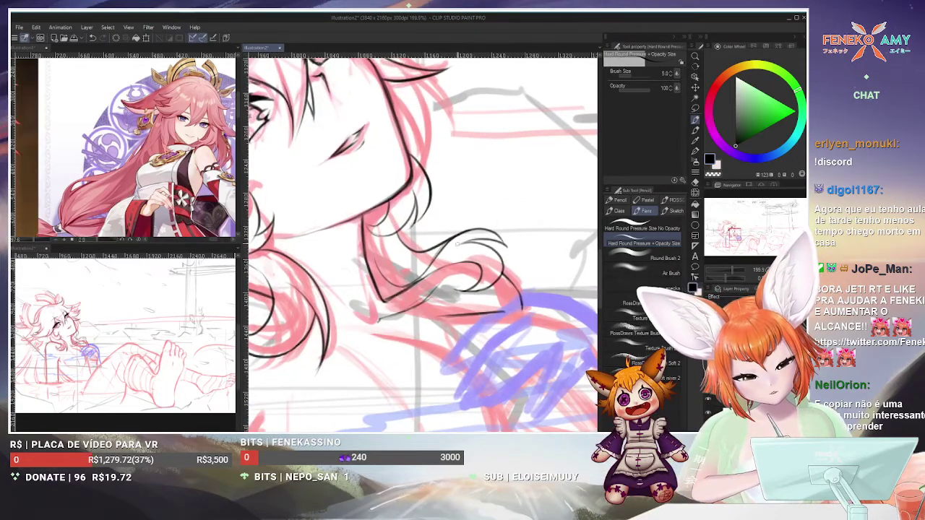
scroll(493, 211, "down", 2)
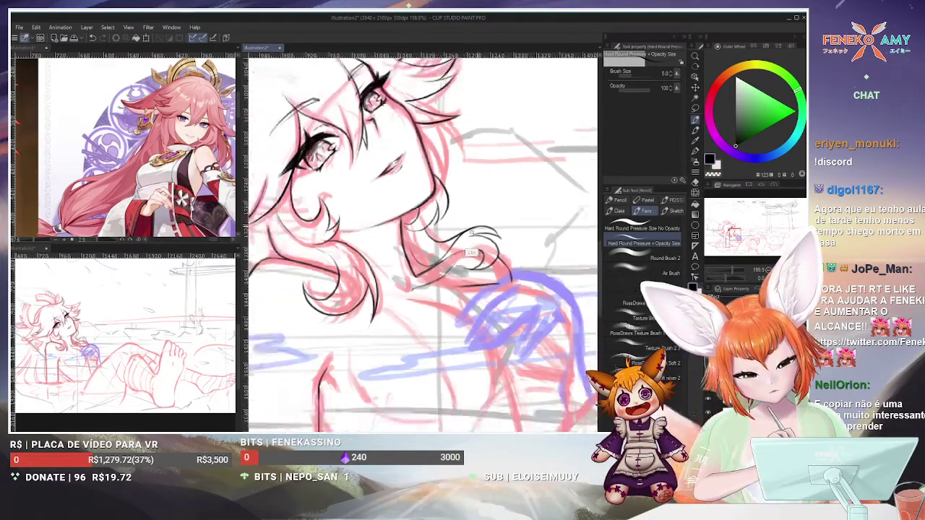
scroll(484, 231, "up", 3)
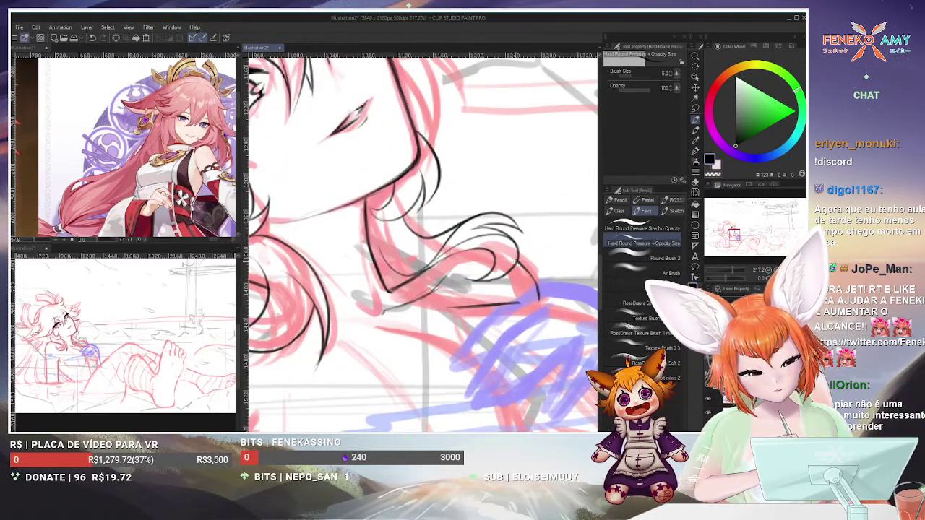
scroll(514, 262, "down", 5)
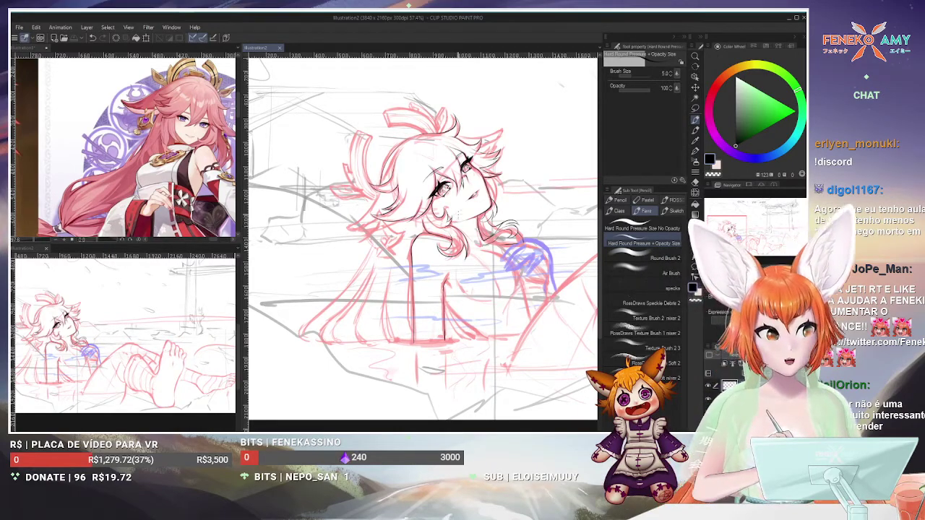
scroll(470, 204, "up", 3)
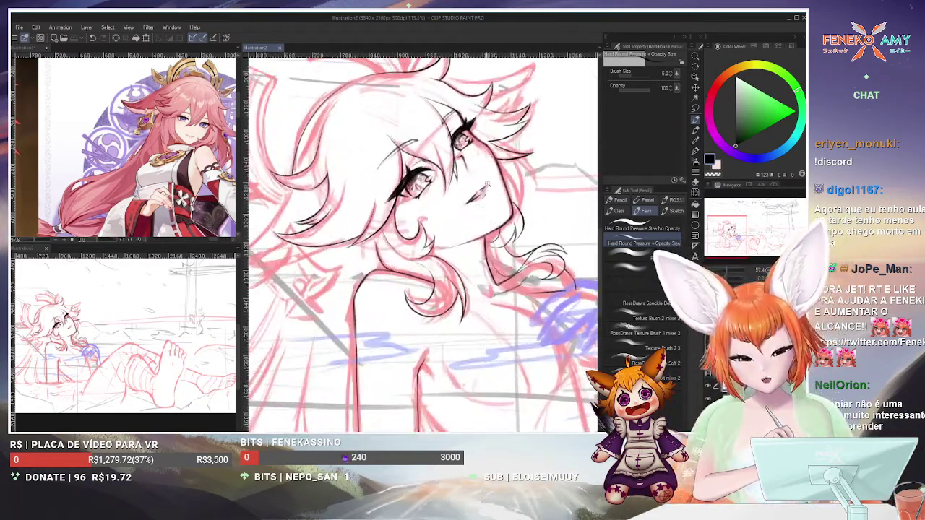
left_click_drag(483, 210, 496, 238)
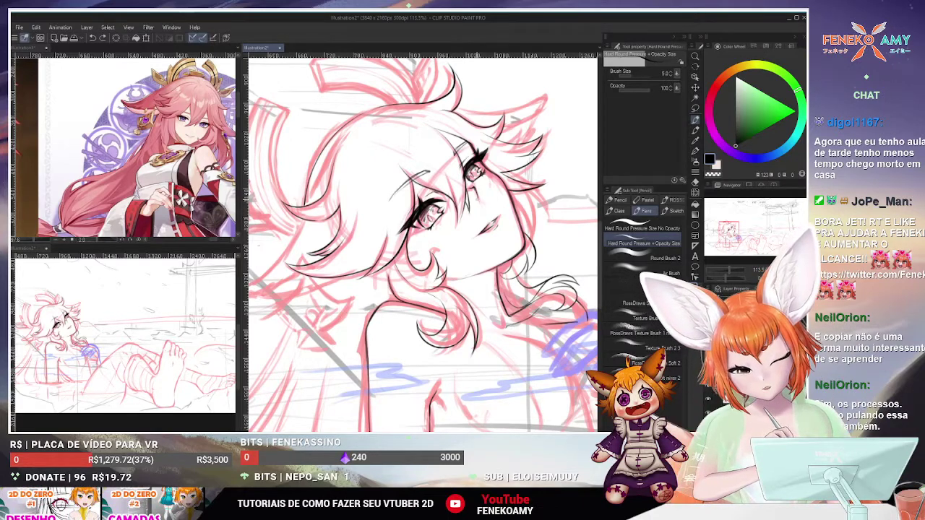
scroll(423, 242, "down", 2)
scroll(423, 242, "up", 2)
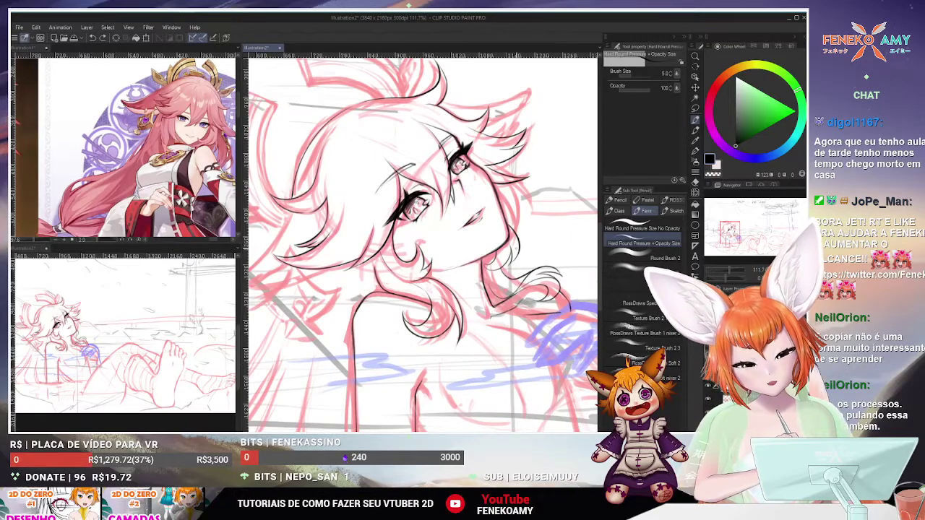
scroll(471, 277, "down", 1)
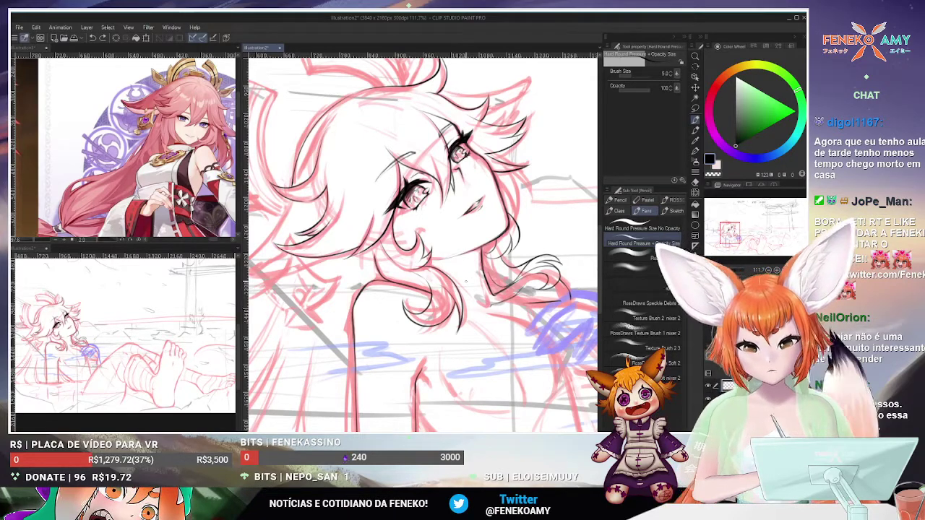
Touch up the strands of the far-side hair lock beneath the jaw with the size 5 pencil and the eraser
scroll(463, 249, "down", 3)
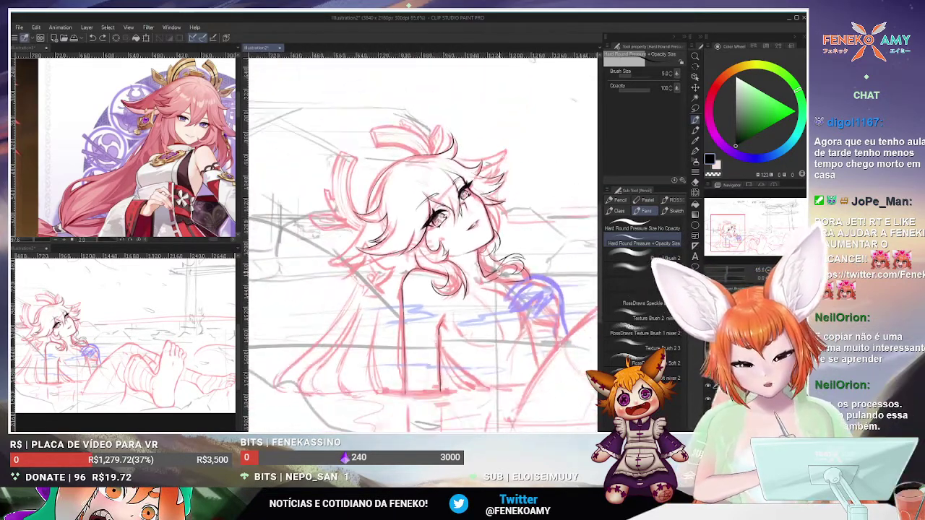
scroll(423, 250, "down", 1)
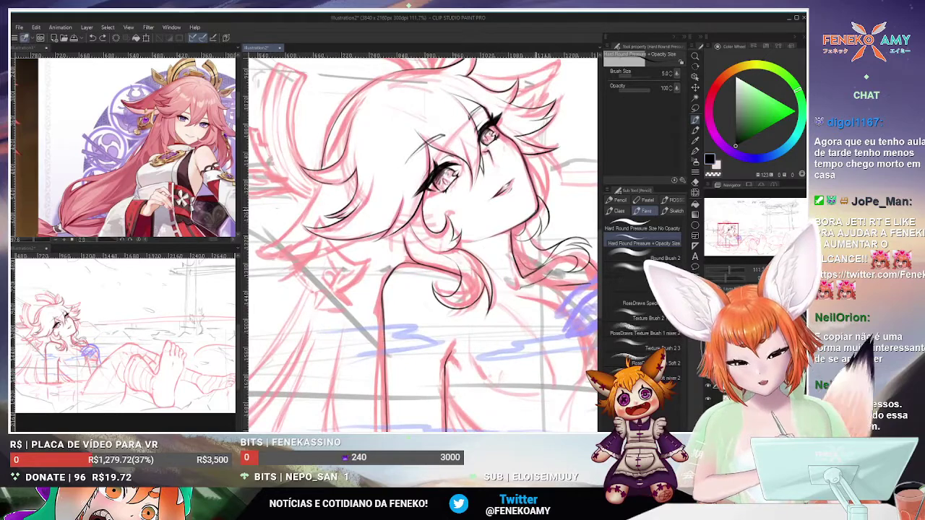
left_click_drag(533, 219, 473, 249)
key("e")
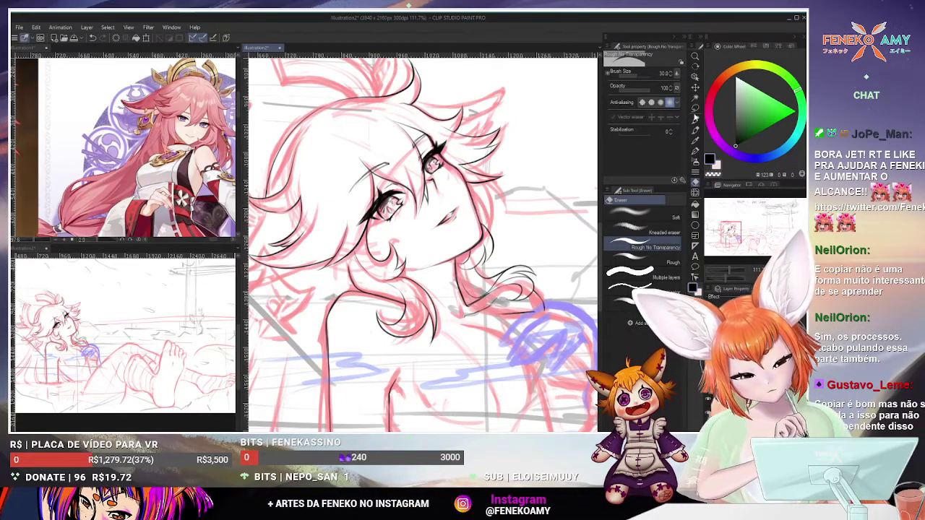
key("p")
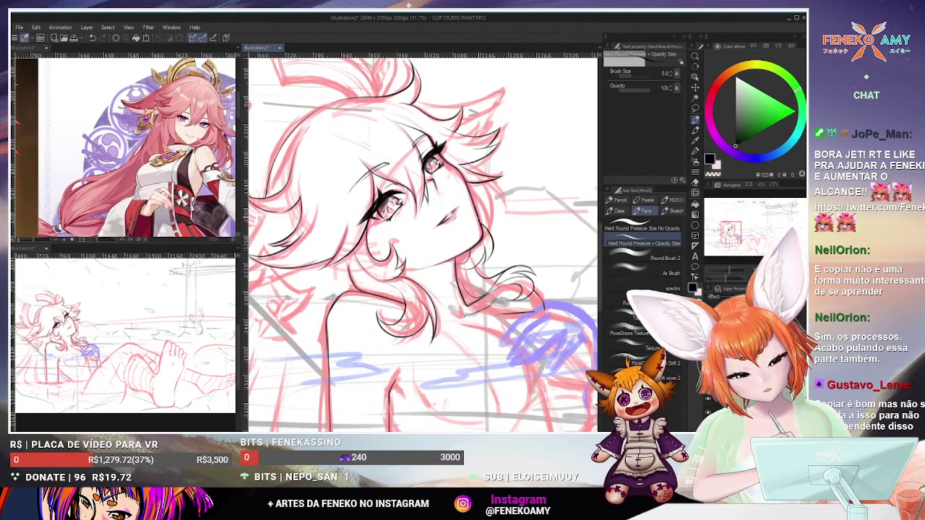
key("e")
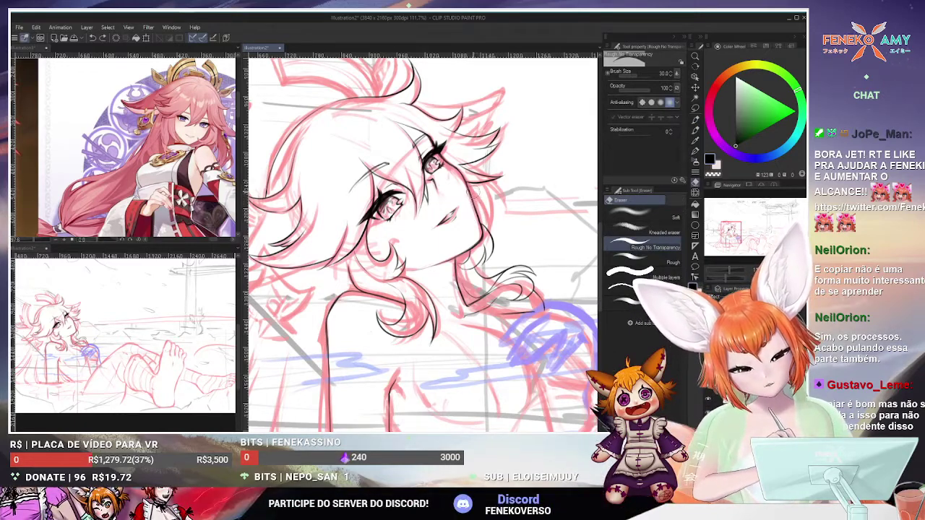
left_click(698, 120)
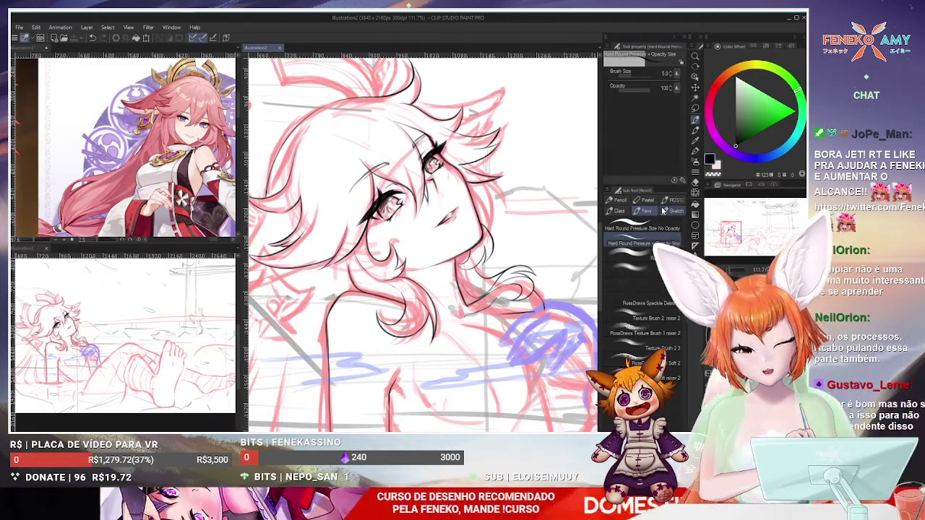
Examine the inked face and far-side hair lock up close and against the rest of the upper body
key("ctrl+minus")
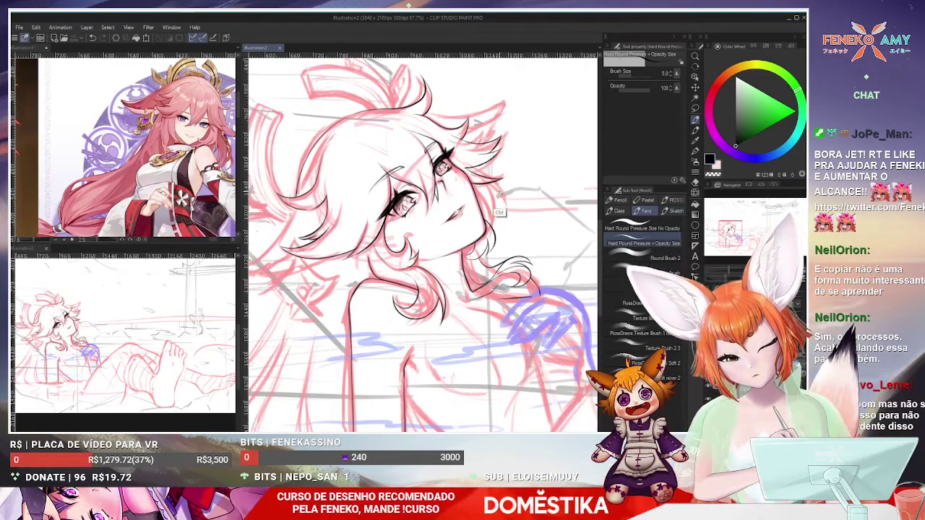
key("ctrl+plus")
key("ctrl+plus")
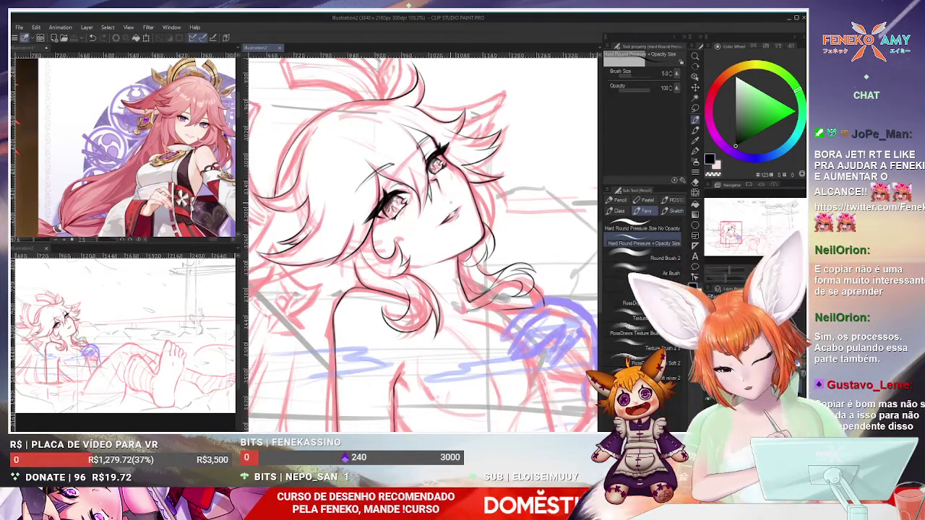
key("ctrl+minus")
key("ctrl+plus")
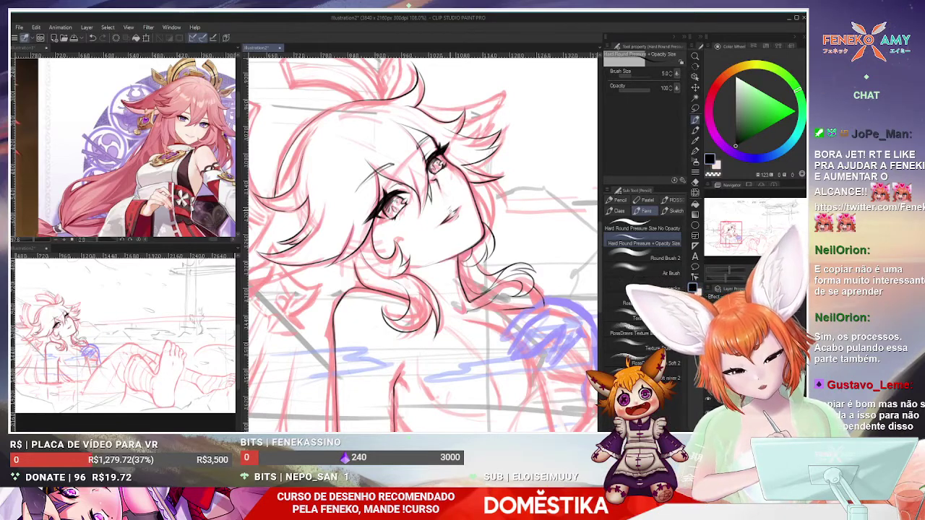
key("ctrl+minus")
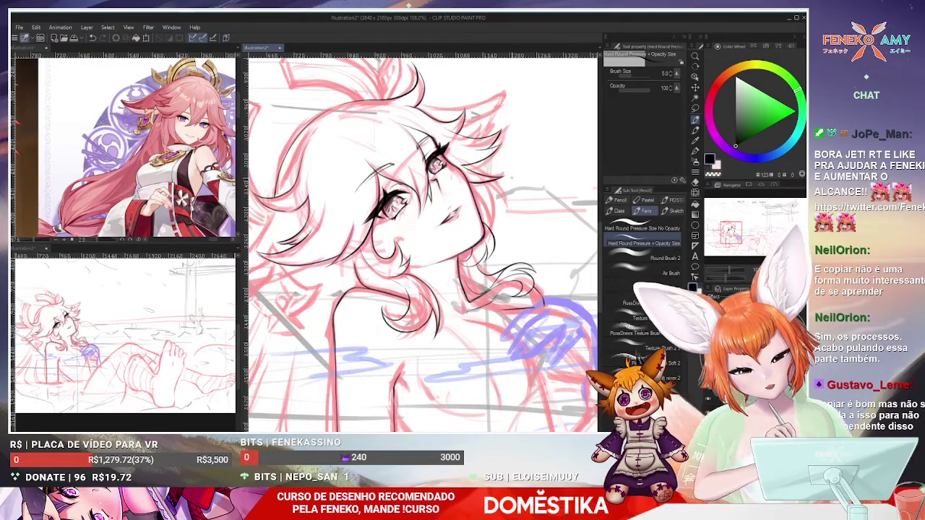
key("ctrl+plus")
key("ctrl+minus")
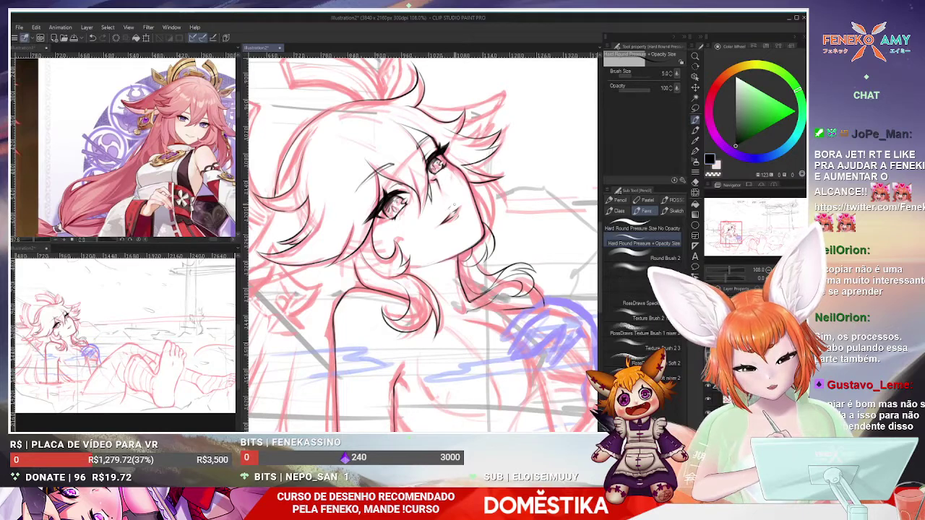
key("ctrl+minus")
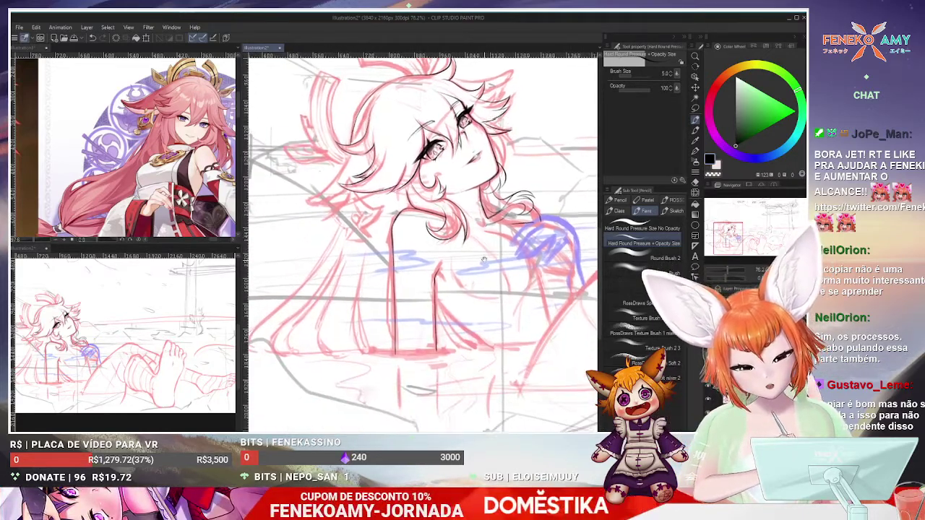
Ink the side of the torso as a curve from beside the near arm down to the waterline
left_click_drag(486, 263, 447, 234)
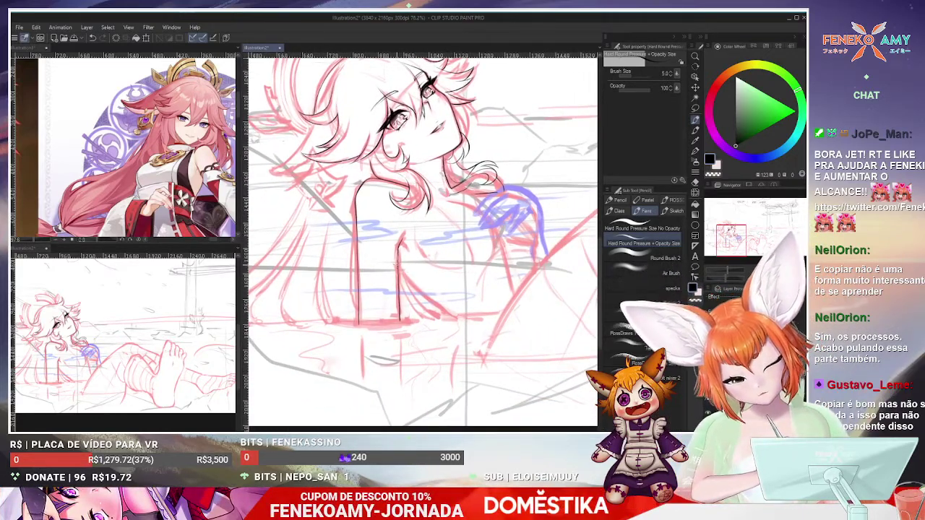
left_click(457, 282, "ctrl")
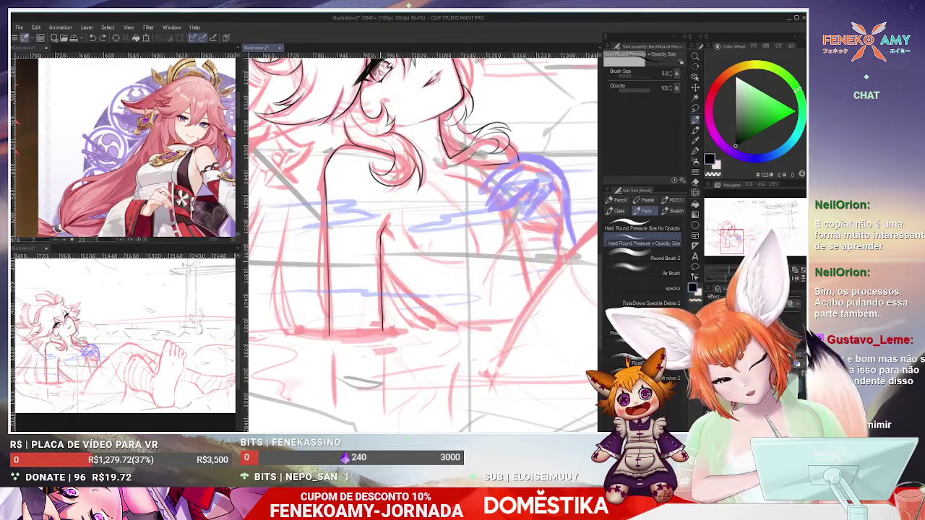
left_click_drag(381, 263, 456, 329)
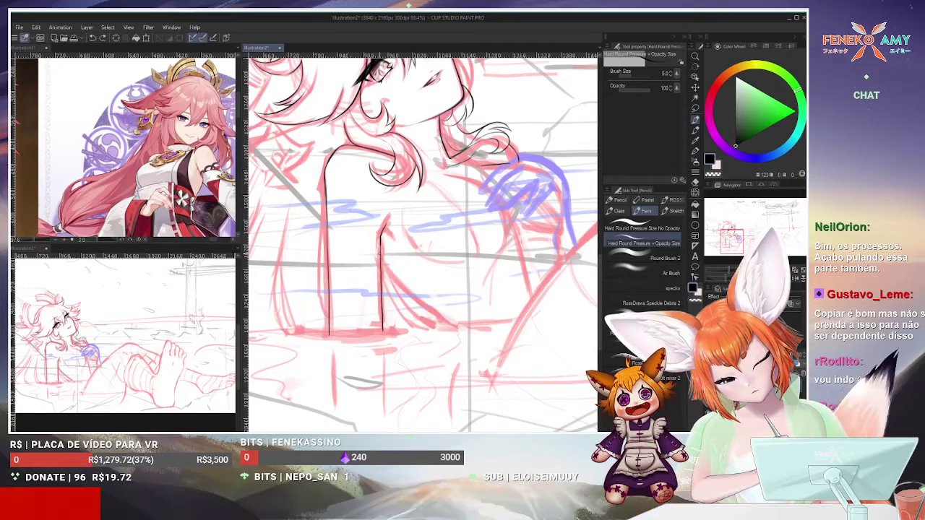
key("ctrl+y")
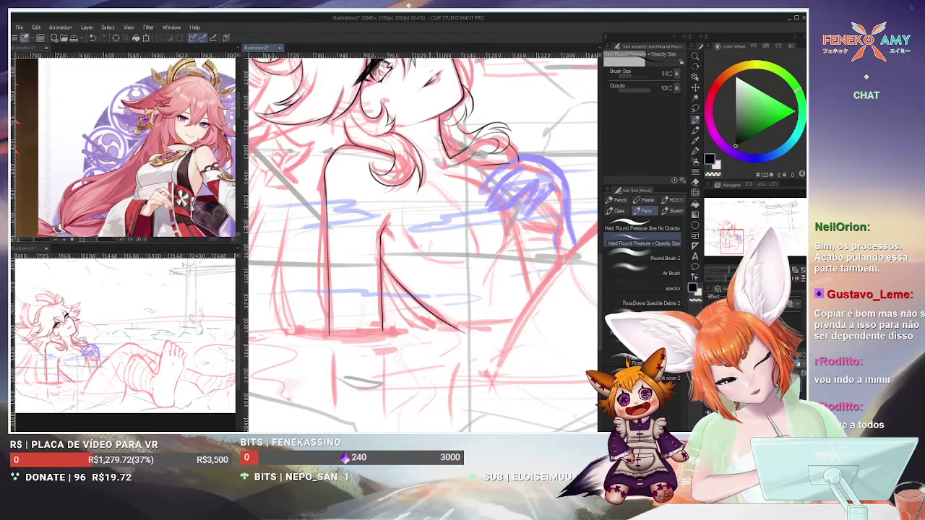
key("ctrl+z")
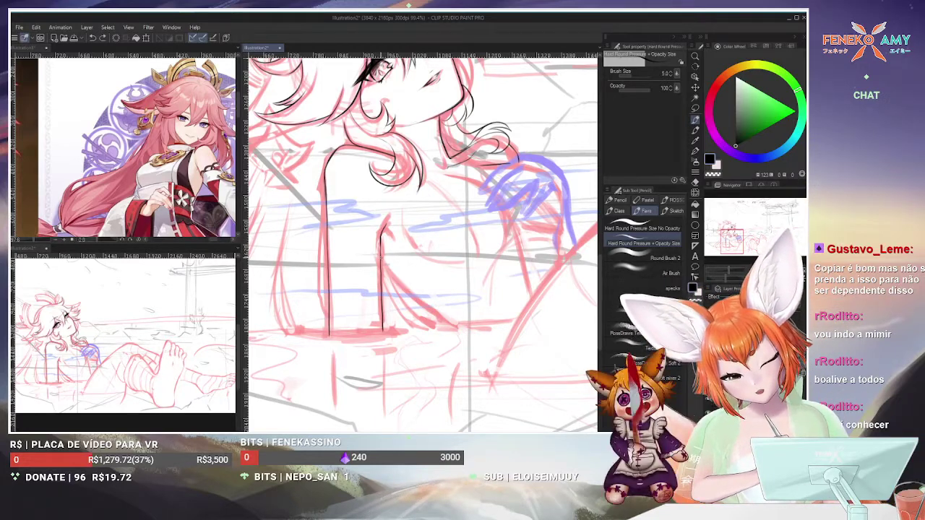
key("ctrl+y")
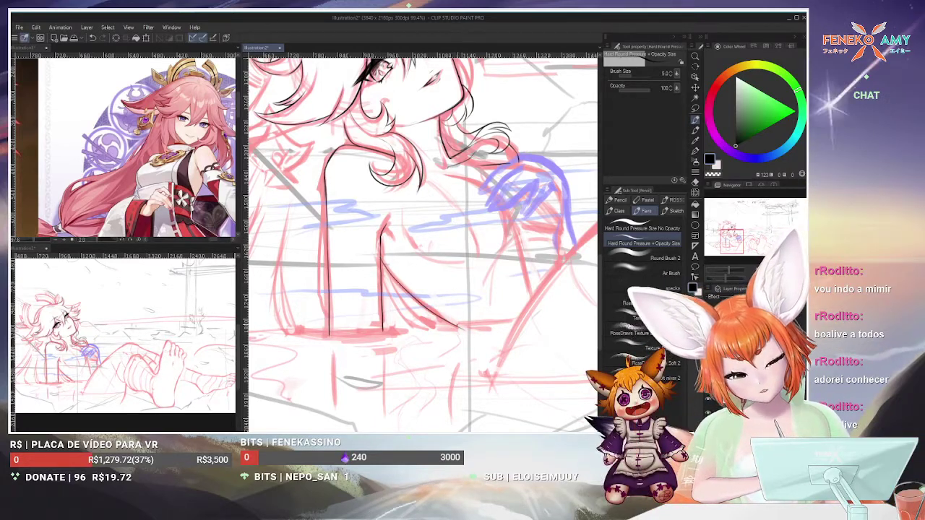
Ink the underside and outer contour of the chest, redrawing the outer curve and cleaning it with the eraser
left_click_drag(419, 239, 397, 271)
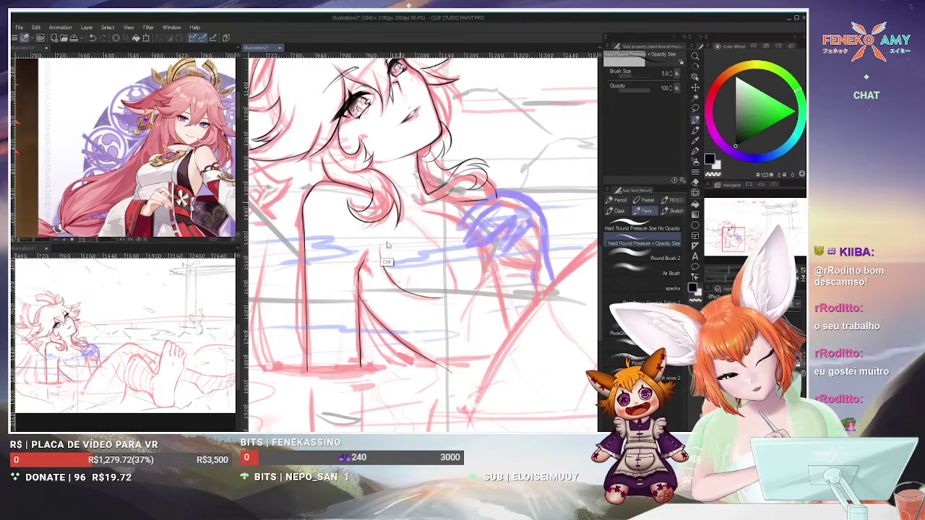
key("ctrl+z")
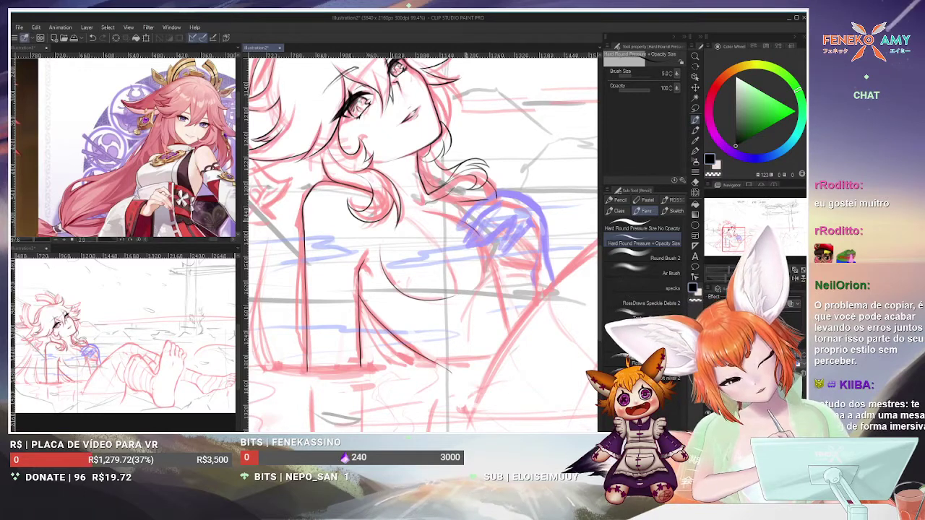
key("ctrl")
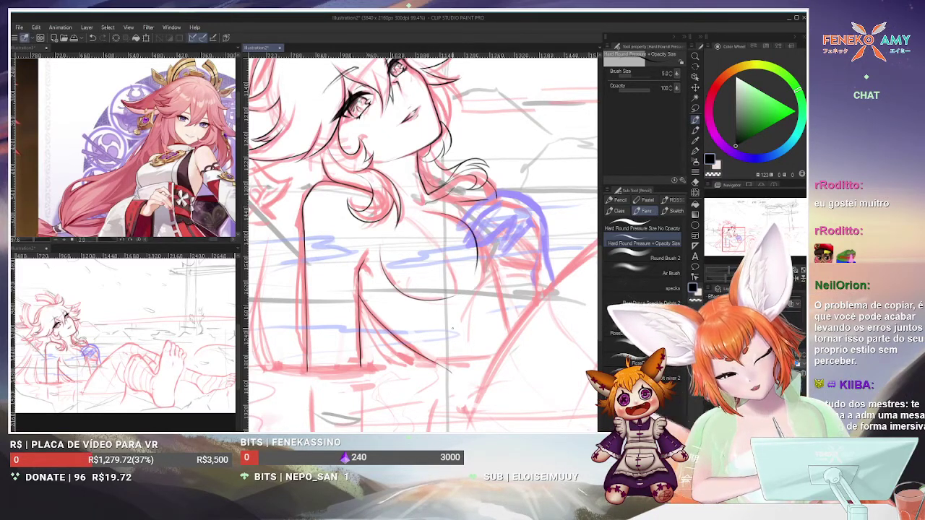
key("ctrl+z")
left_click_drag(463, 218, 477, 270)
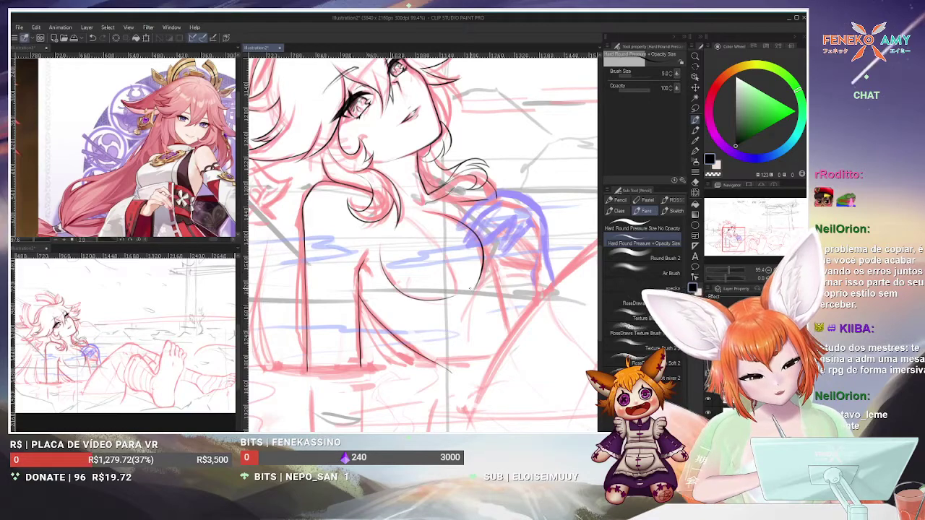
key("e")
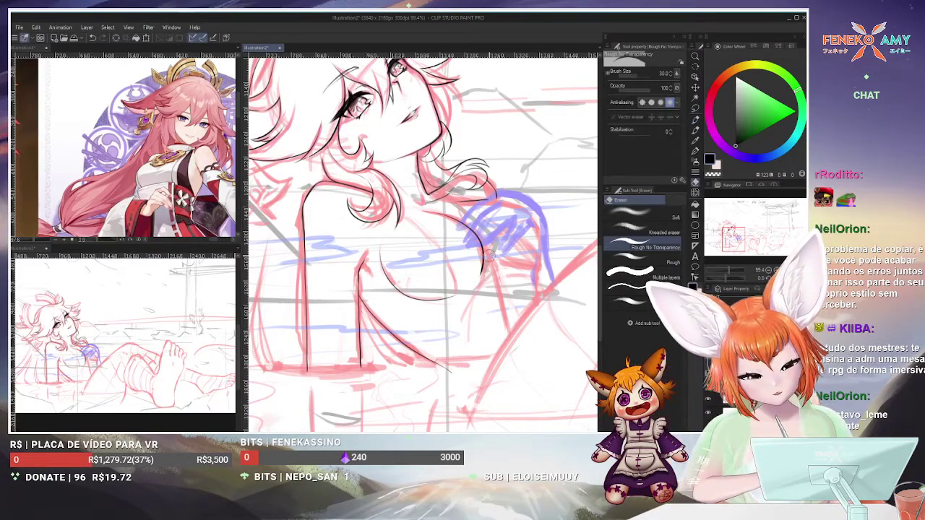
left_click(696, 129)
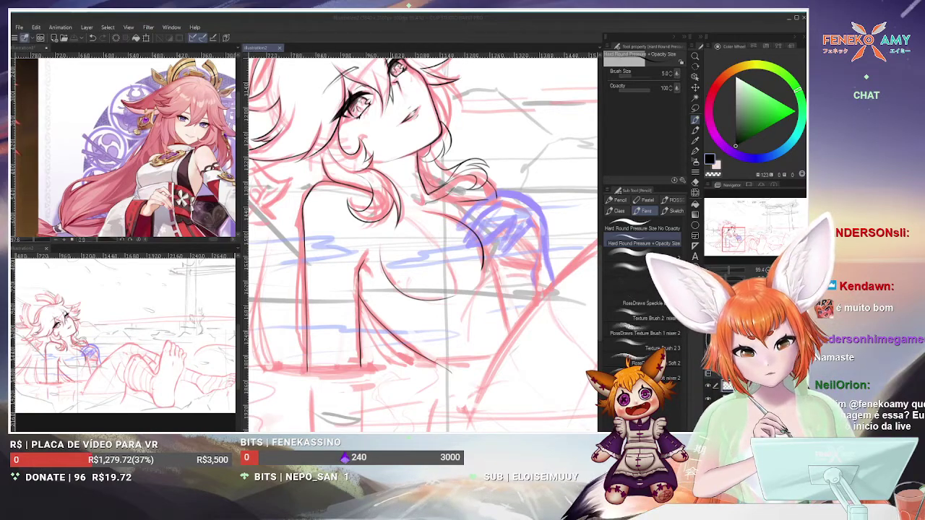
Look over the reference board and frame the character artwork around her upper body and sleeves
scroll(201, 88, "down", 5)
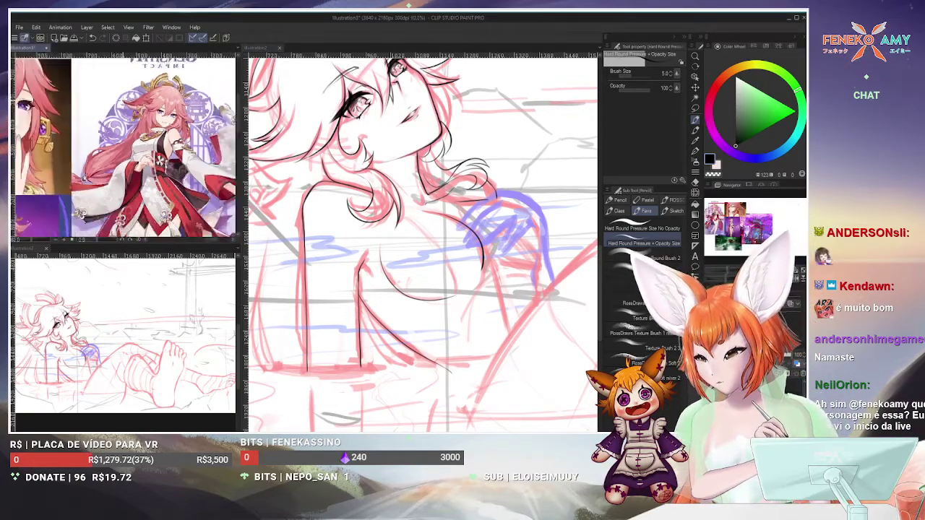
scroll(201, 88, "up", 5)
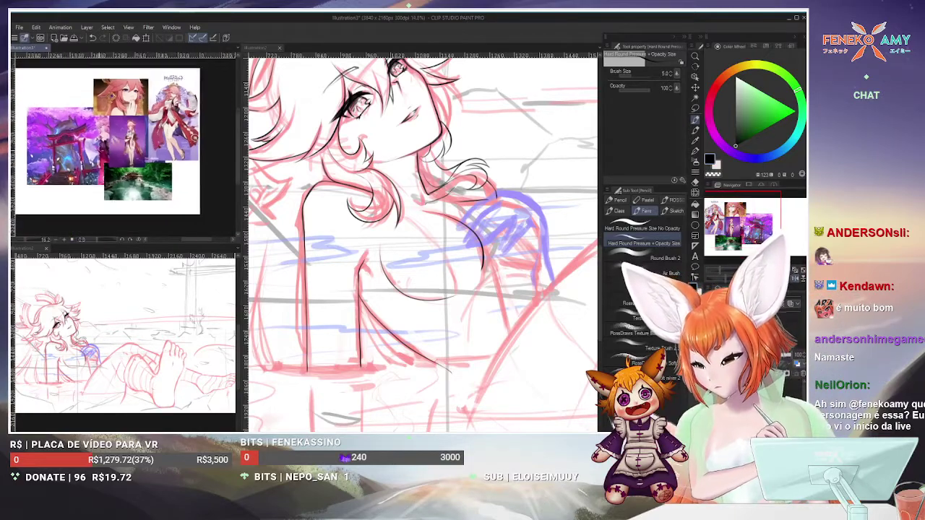
scroll(124, 147, "up", 4)
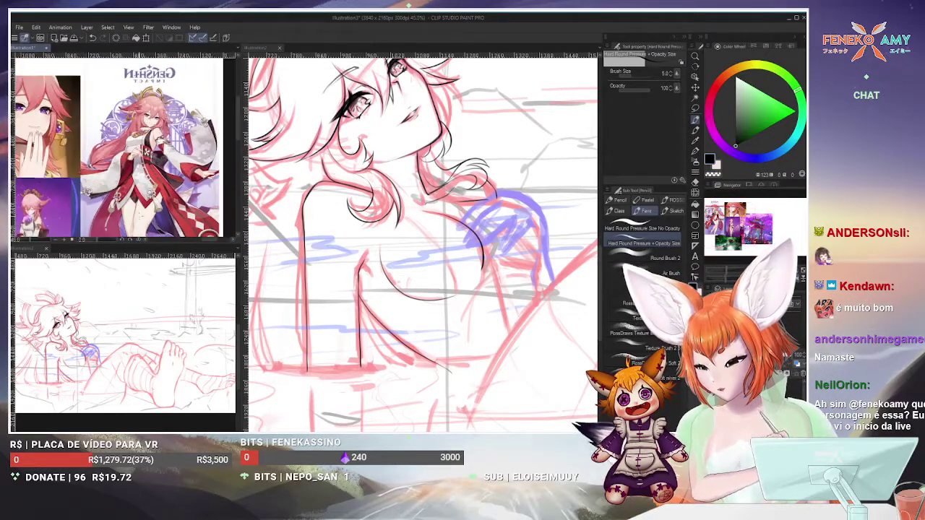
scroll(542, 200, "down", 3)
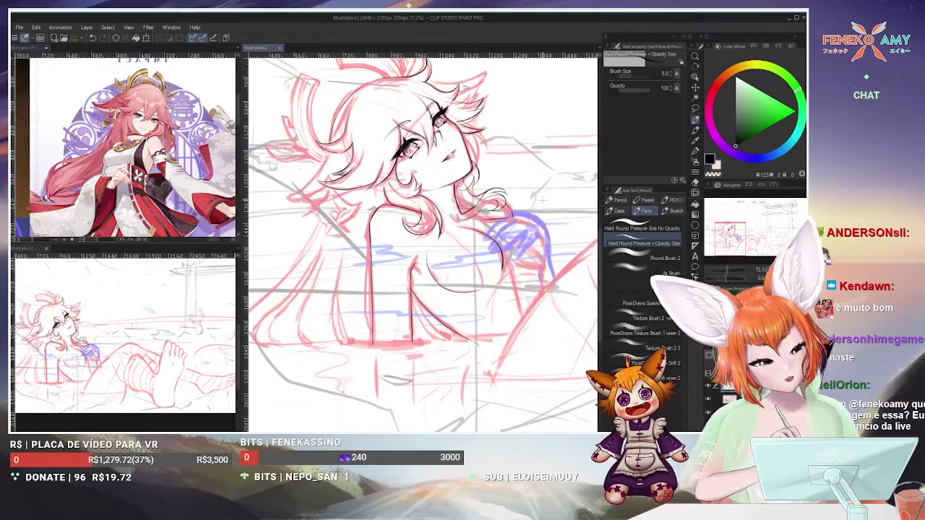
Tidy the outer chest contour with the size 60 Rough eraser and the size 5 hard round pencil
key("e")
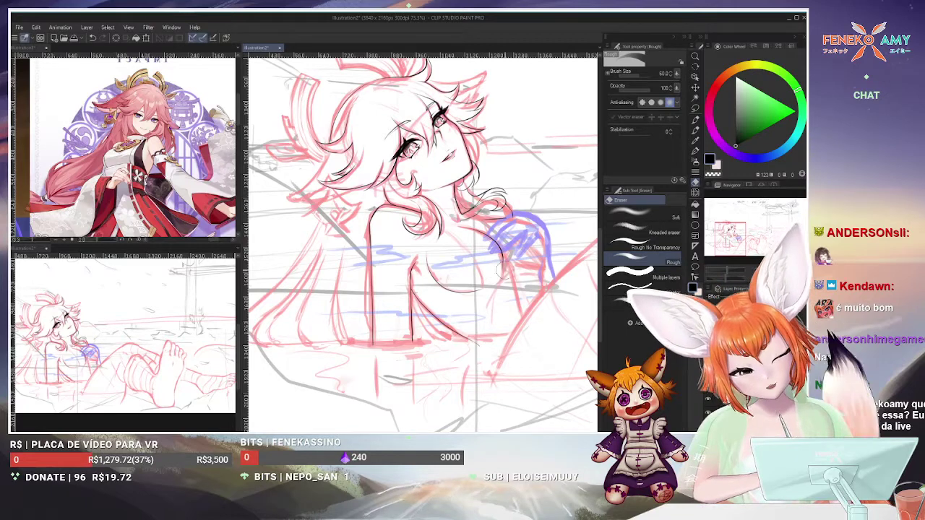
key("p")
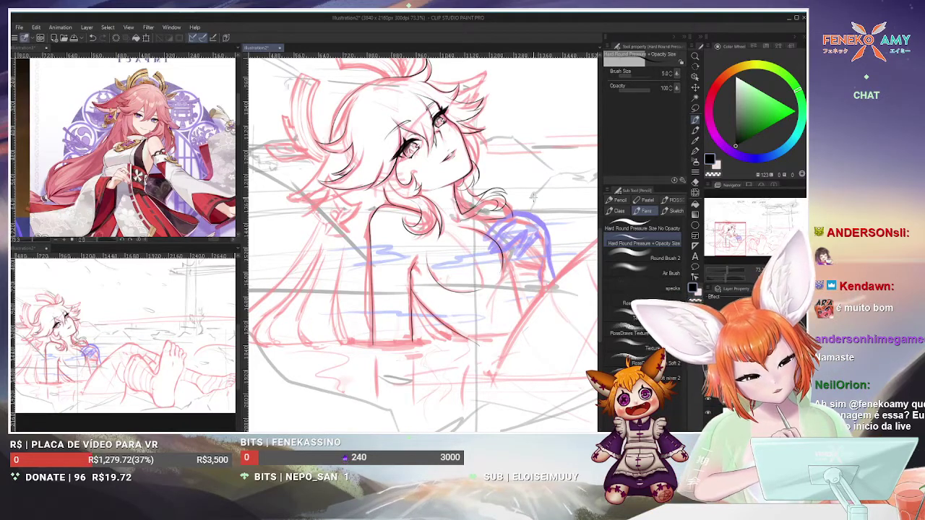
left_click_drag(585, 223, 537, 245)
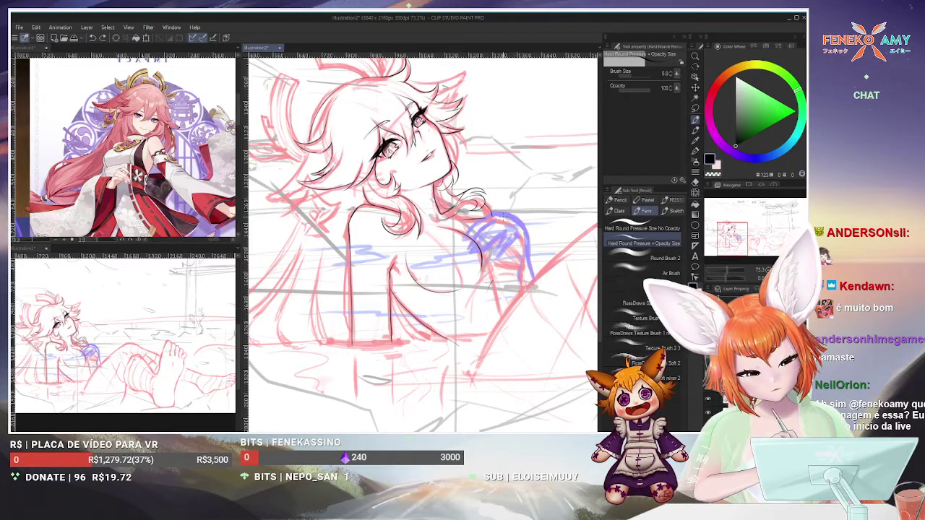
left_click_drag(486, 252, 490, 267)
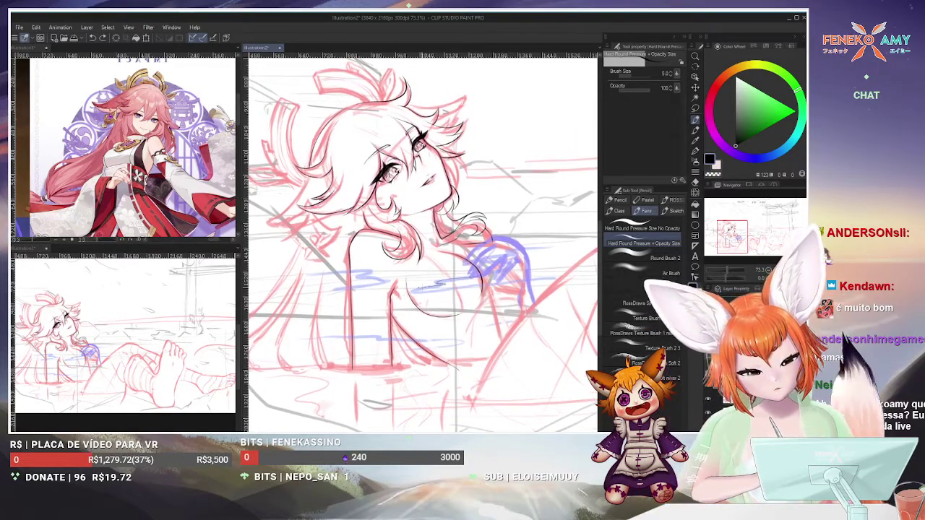
left_click_drag(426, 287, 420, 305)
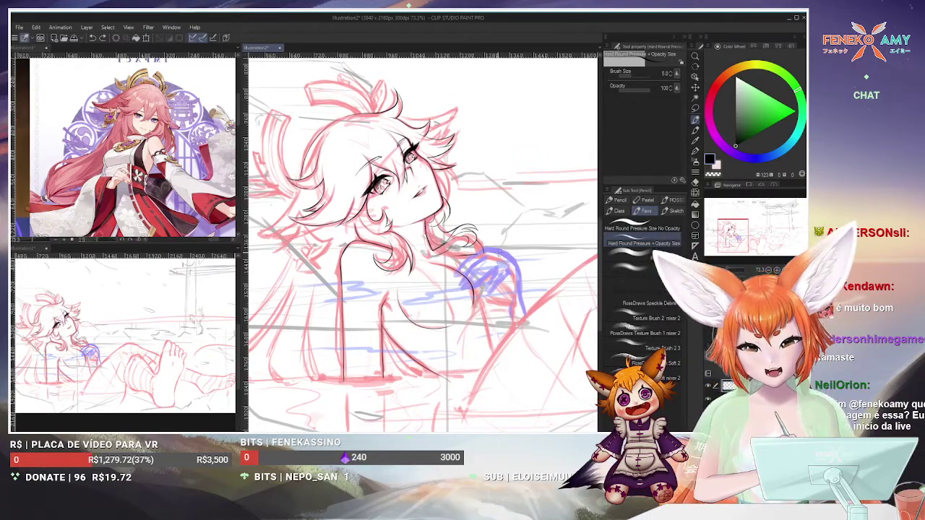
Ink the lower edge and tip of the fox ear behind the head, tidying it with the size 30 Rough No Transparency eraser
scroll(423, 242, "up", 1)
scroll(422, 242, "down", 3)
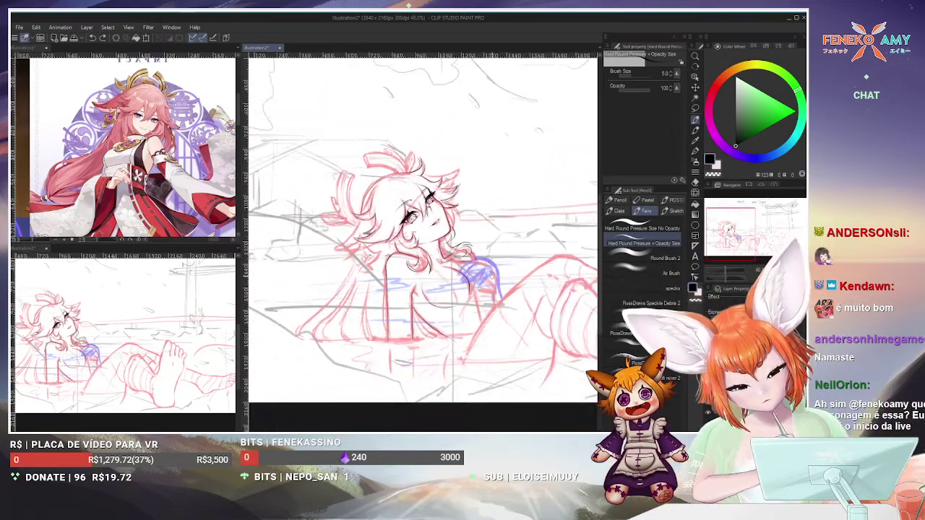
scroll(423, 242, "up", 1)
scroll(423, 242, "up", 2)
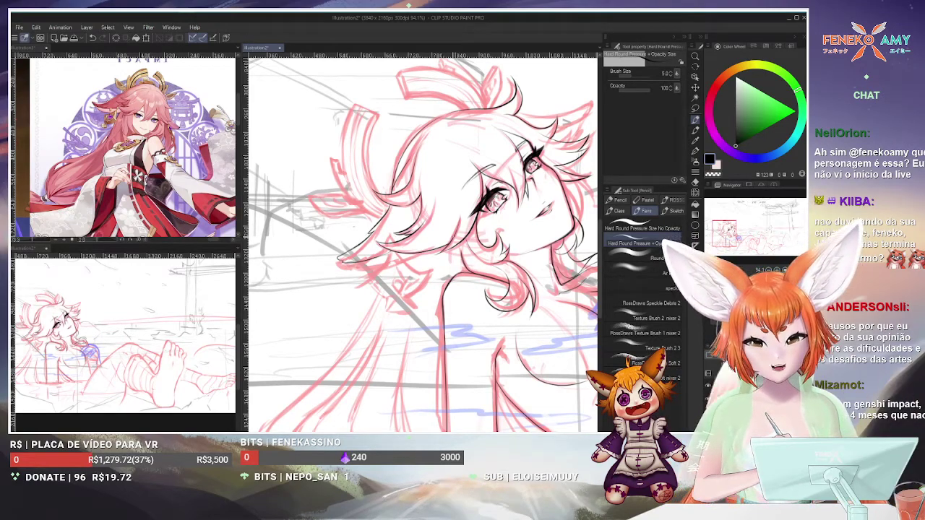
key("e")
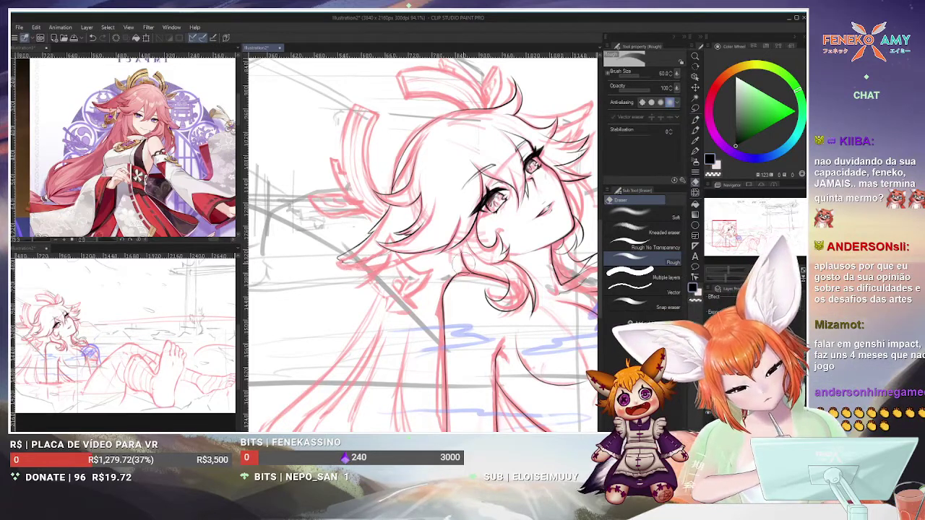
left_click(636, 244)
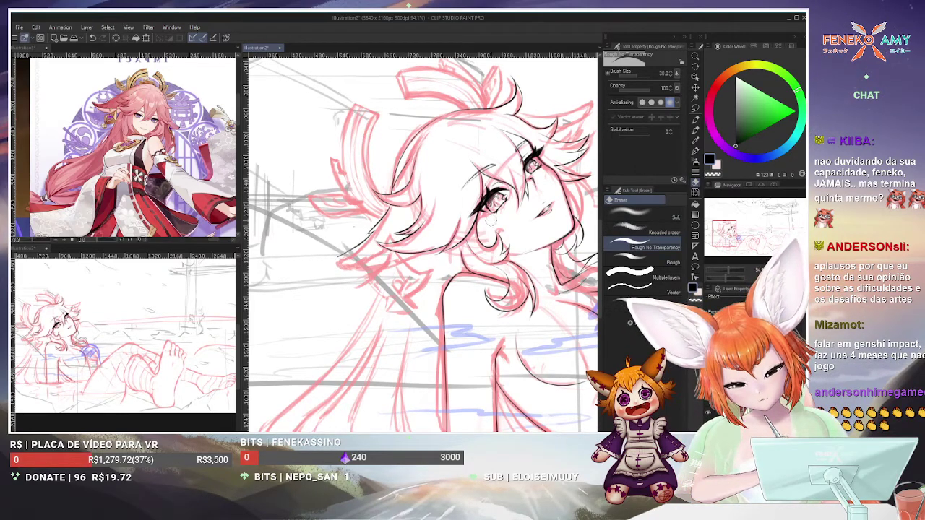
key("p")
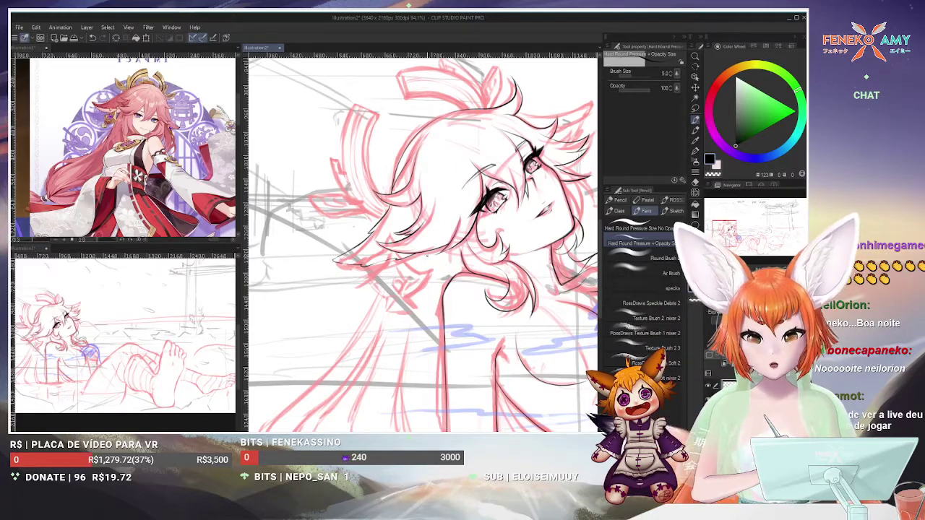
key("e")
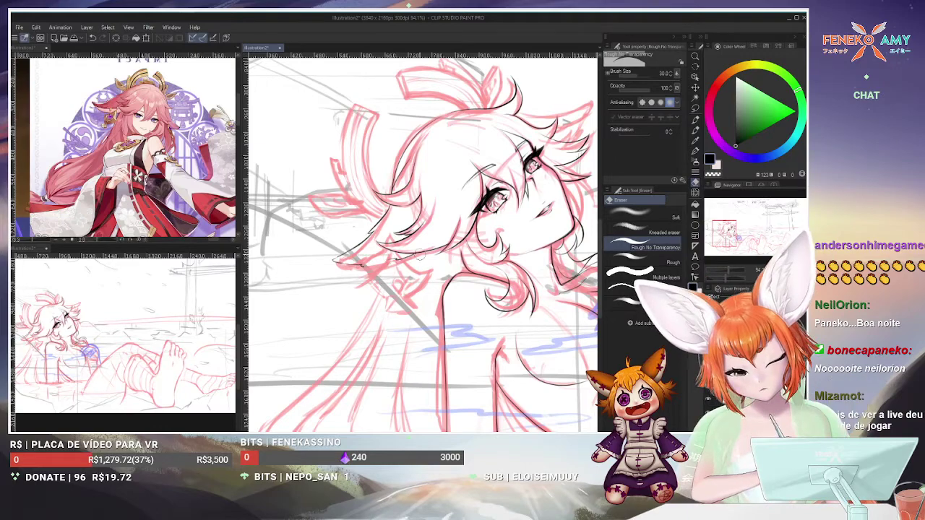
key("p")
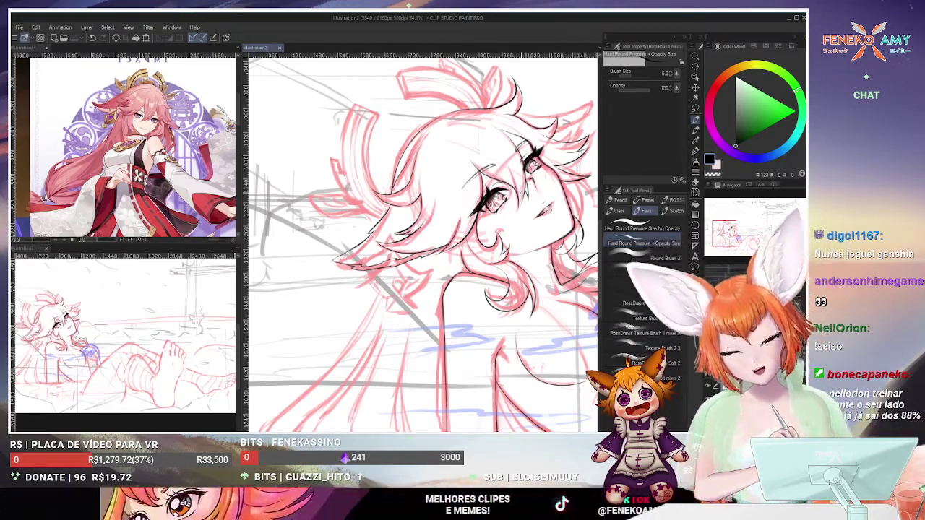
Enlarge the reference on the character's ear jewelry and ink the first small diamond ornament on the fox ear's lower edge
left_click_drag(451, 277, 469, 273)
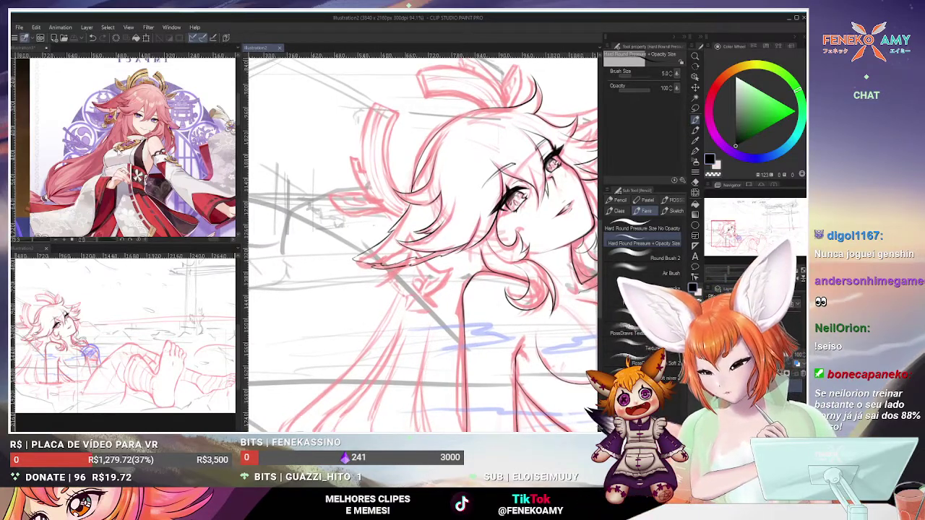
scroll(123, 145, "up", 2)
scroll(123, 145, "up", 3)
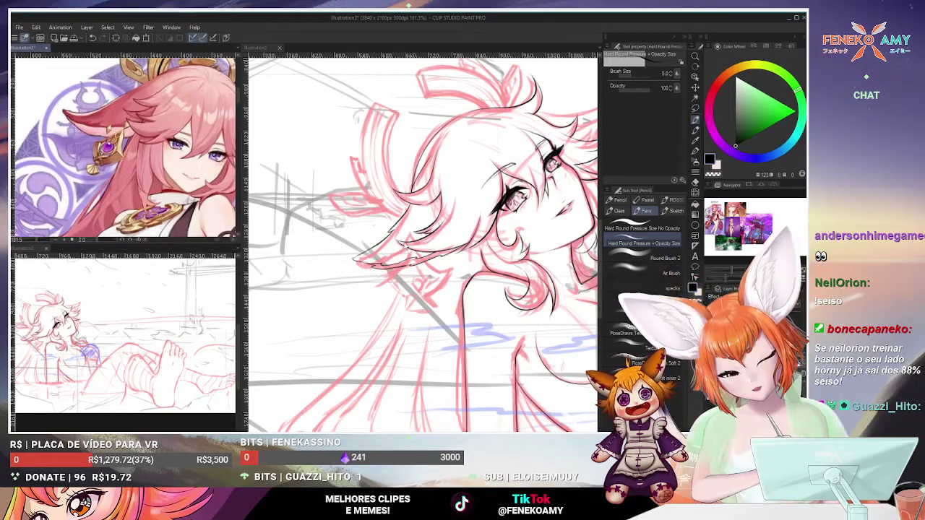
left_click(407, 247)
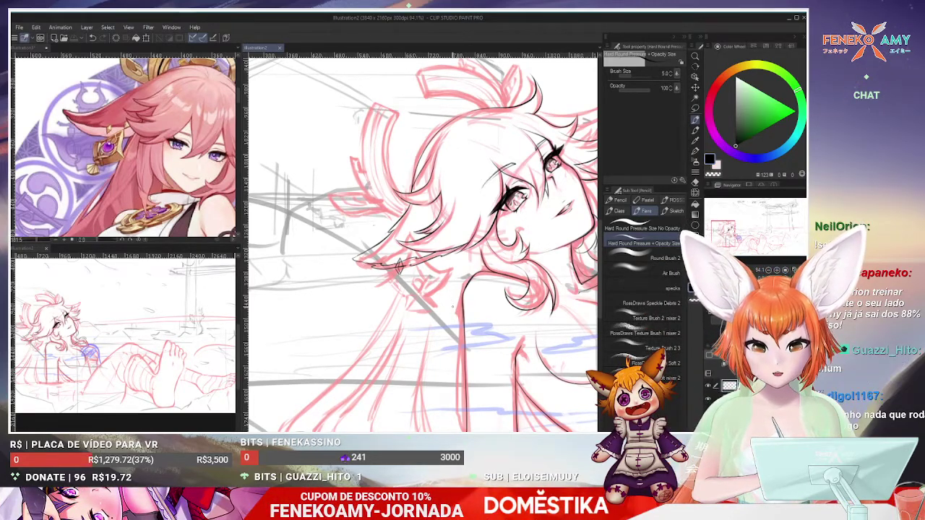
key("e")
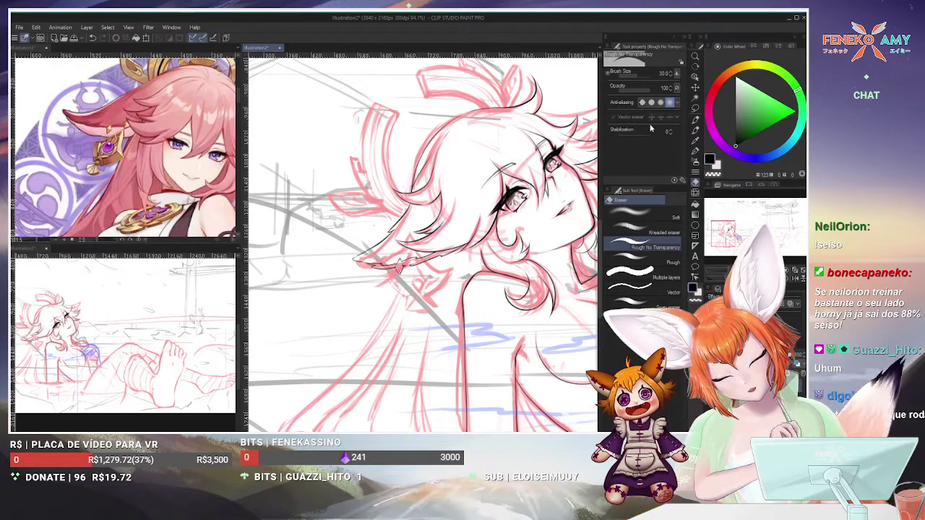
key("p")
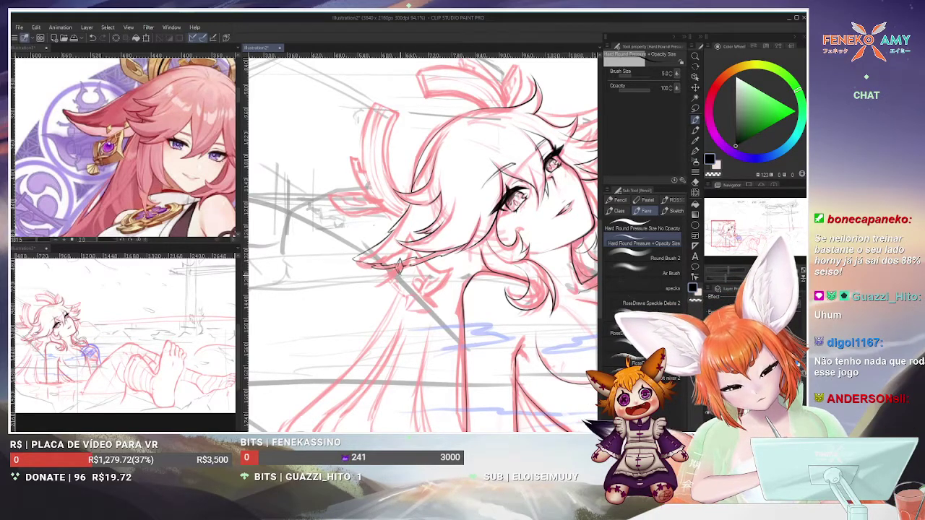
Refine the ear's diamond ornaments and add the second one, alternating the size 5 hard round pencil and size 30 eraser
left_click(696, 164)
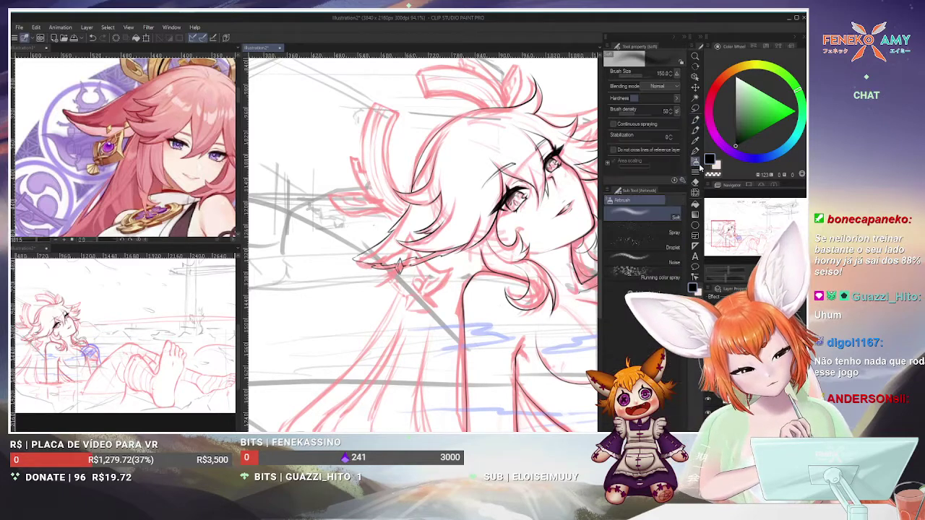
left_click(695, 182)
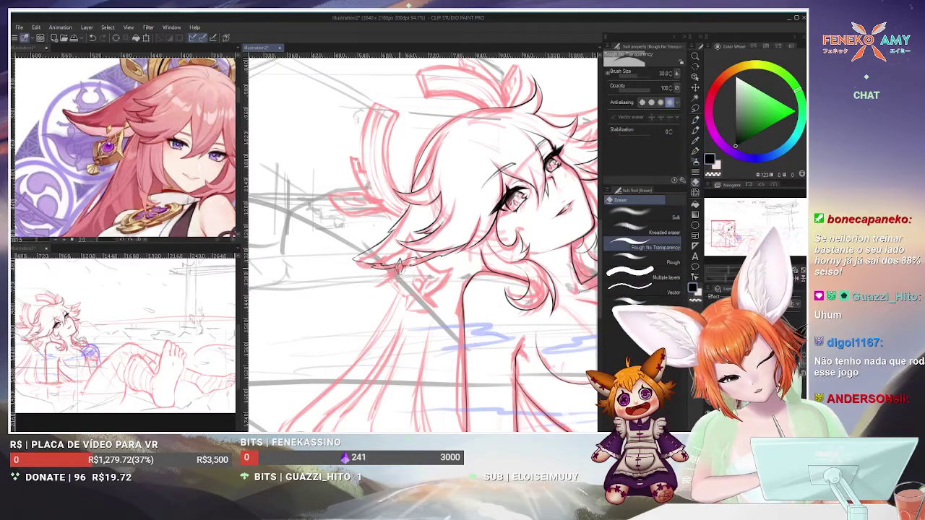
left_click(696, 120)
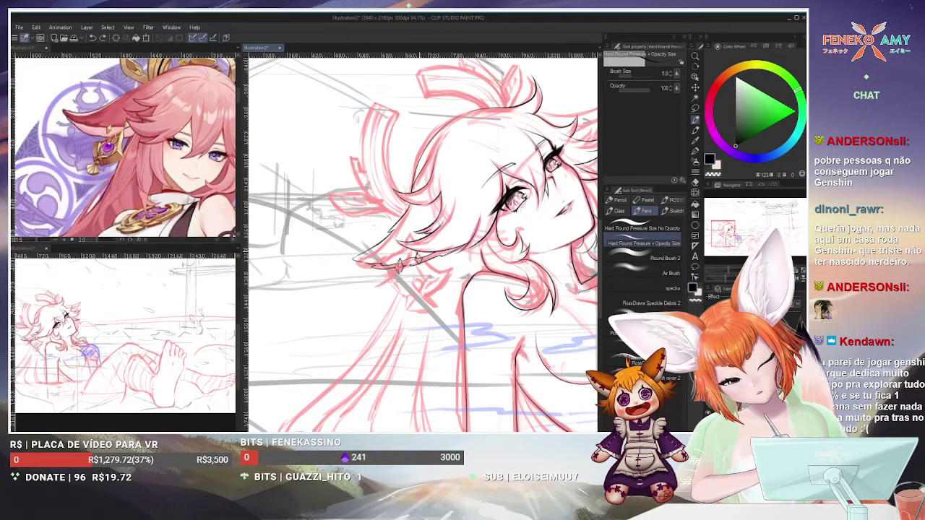
left_click(697, 183)
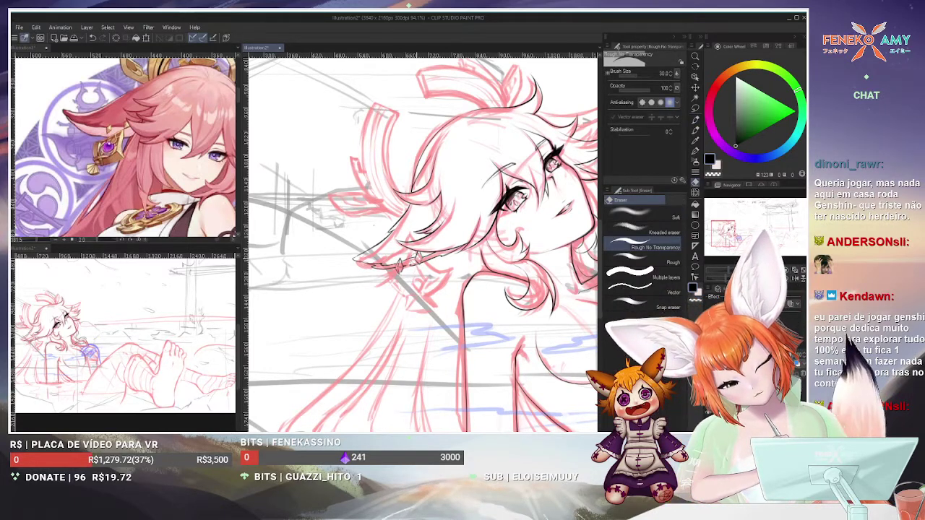
left_click(695, 120)
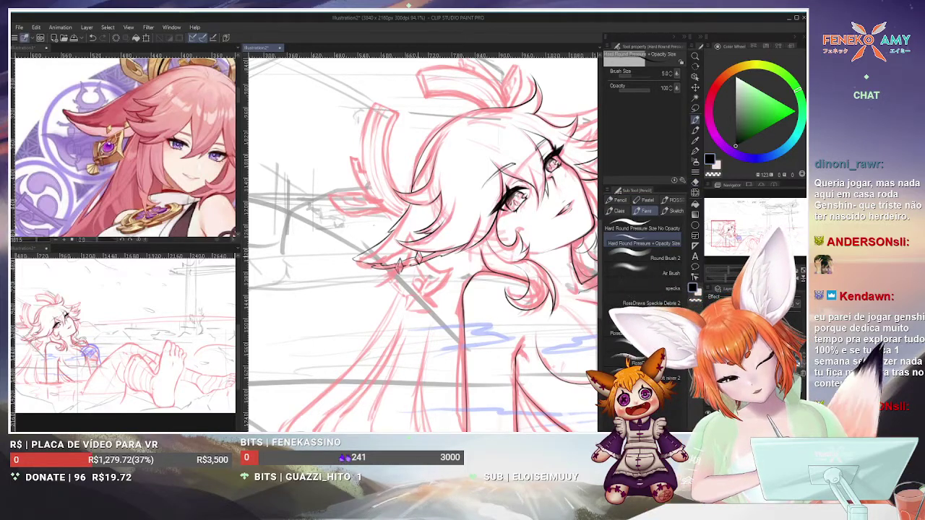
left_click(693, 177)
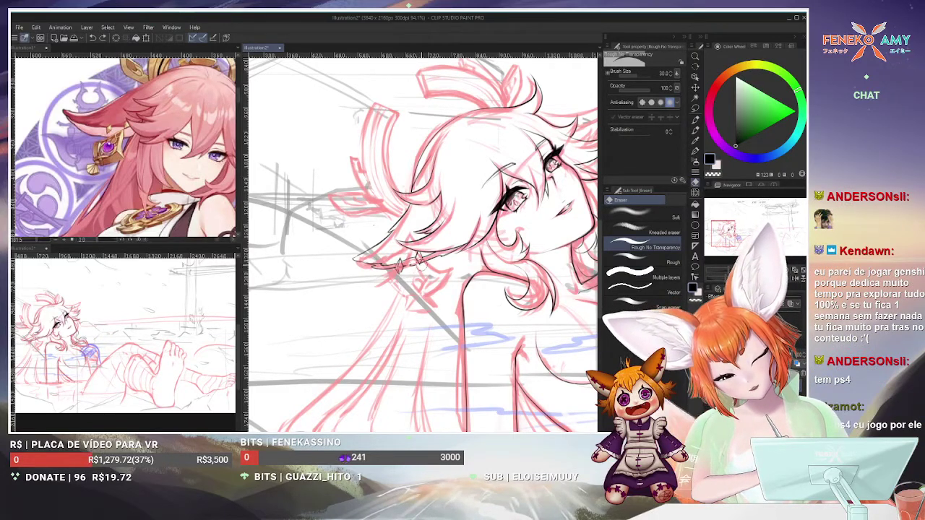
left_click(695, 120)
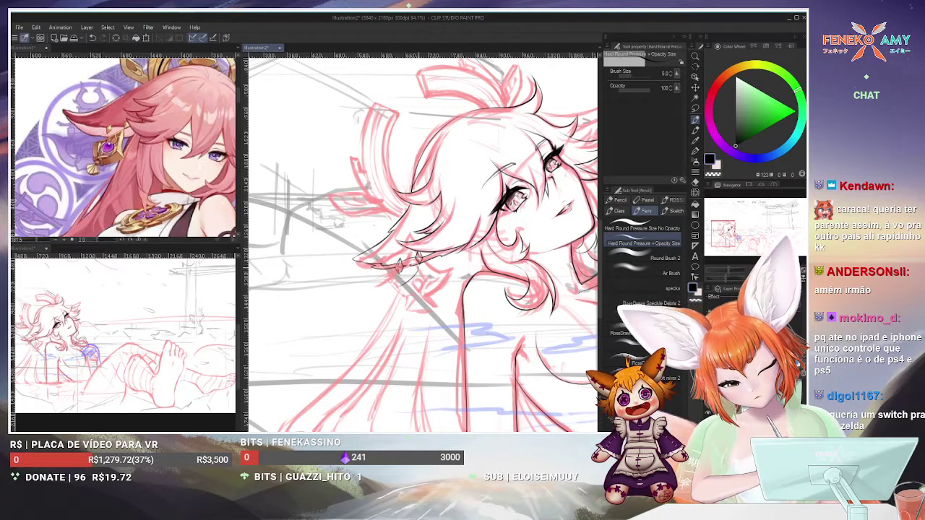
Ink the two curved upper edges of the earring pendant below the second diamond, cleaning them with the eraser
mouse_move(418, 266)
left_mouse_down()
mouse_move(397, 289)
mouse_move(427, 294)
left_mouse_up()
key("ctrl+z")
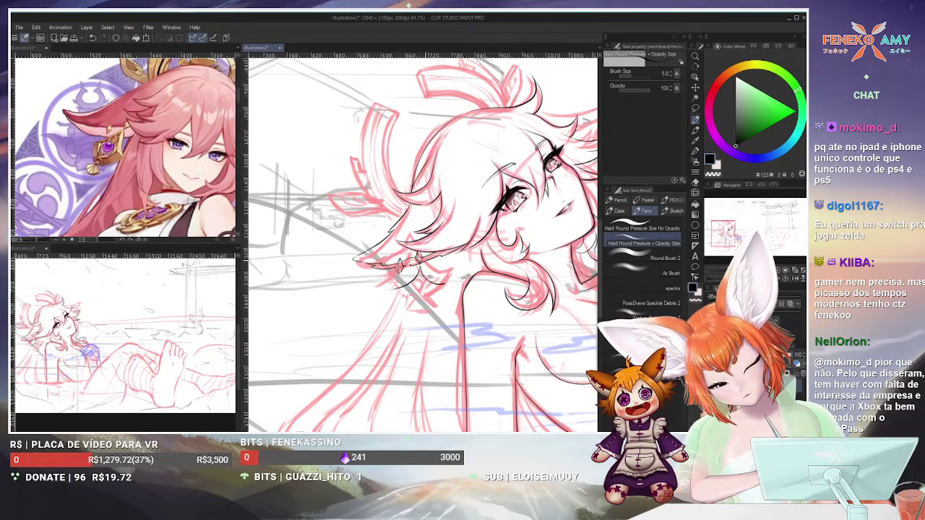
key("e")
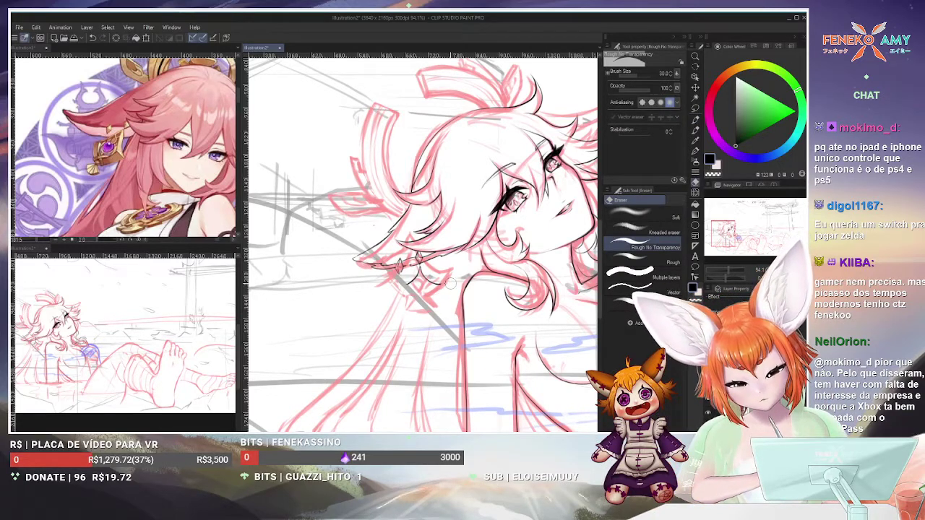
key("p")
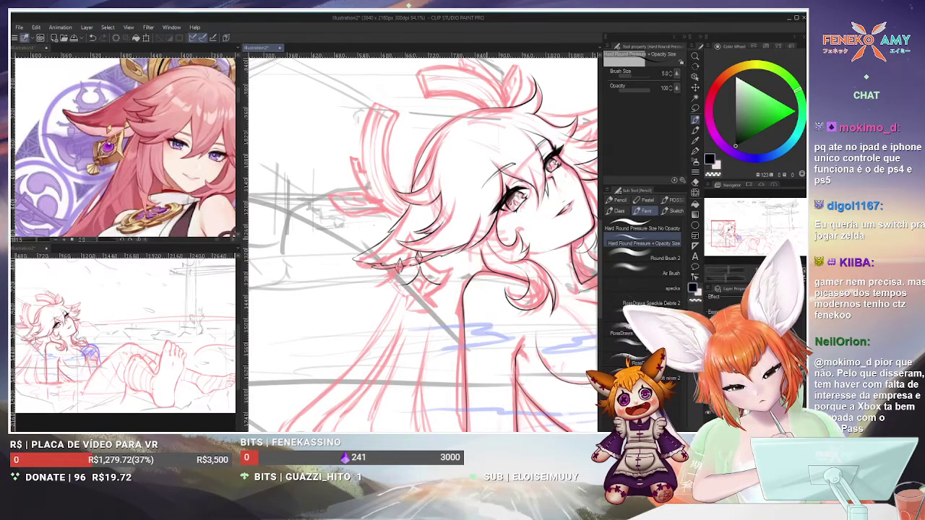
Ink the curved sides of the earring pendant down to its base, redrawing the side nearer the ear tip
scroll(422, 242, "up", 3)
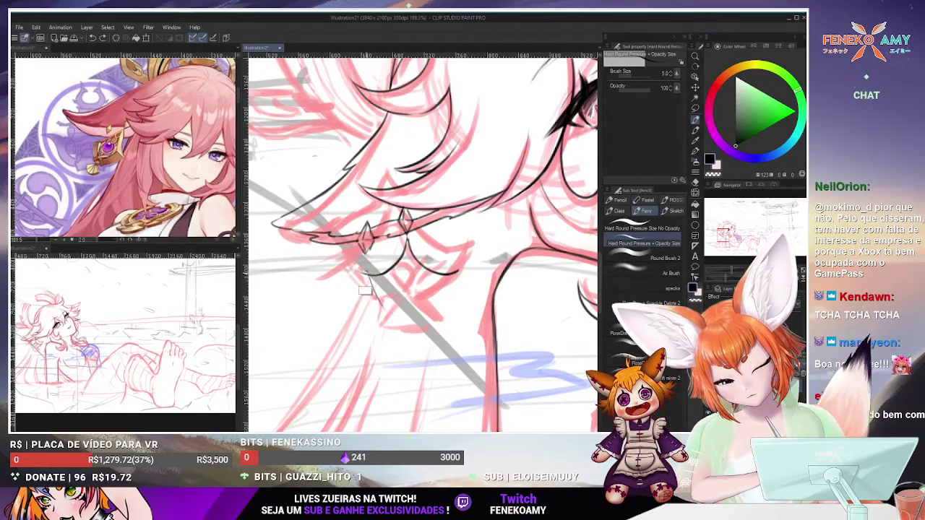
left_click_drag(390, 313, 414, 324)
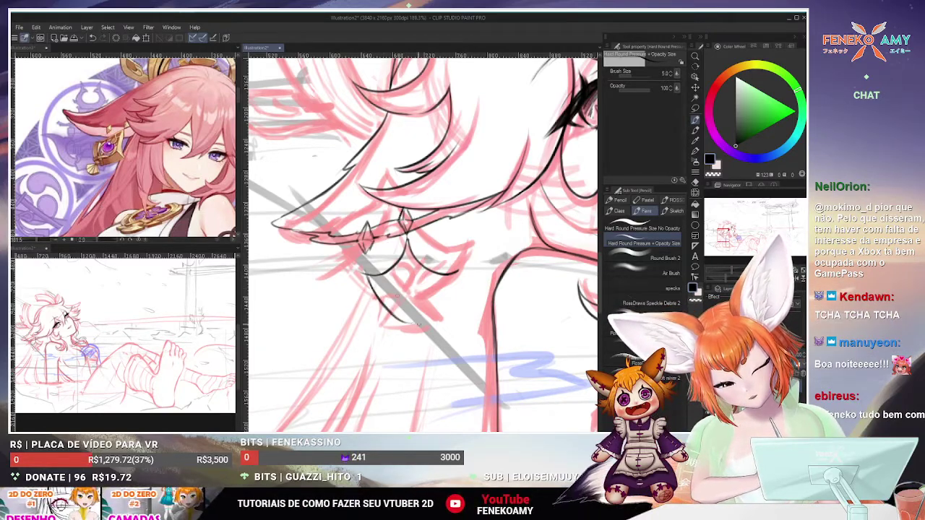
left_click_drag(365, 268, 375, 307)
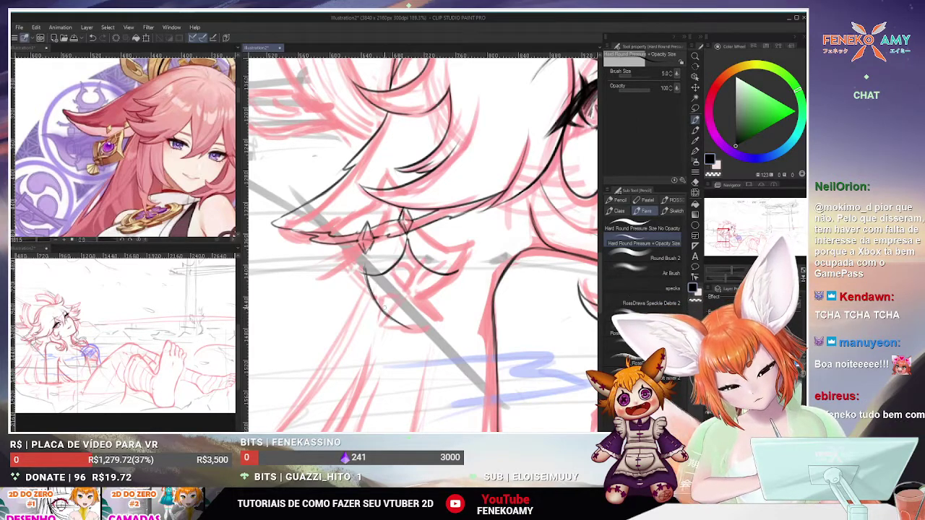
key("ctrl+z")
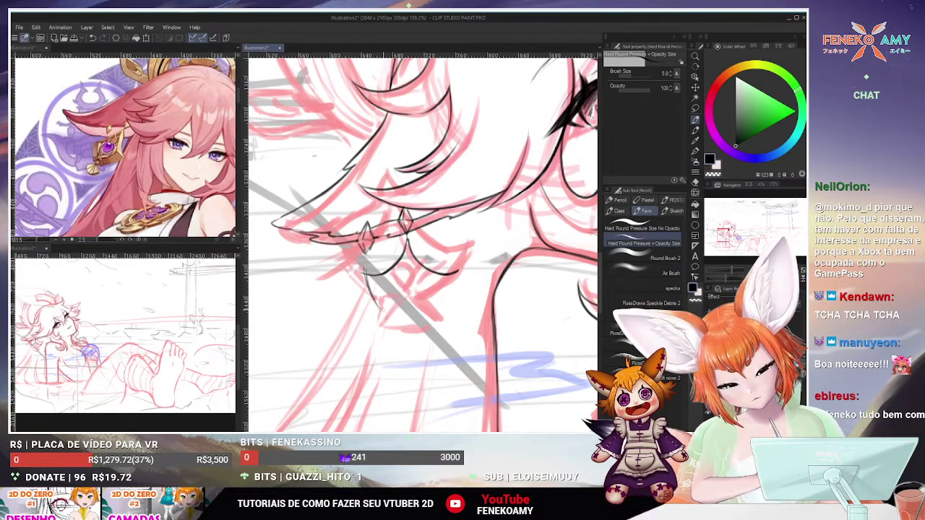
left_click_drag(365, 278, 415, 329)
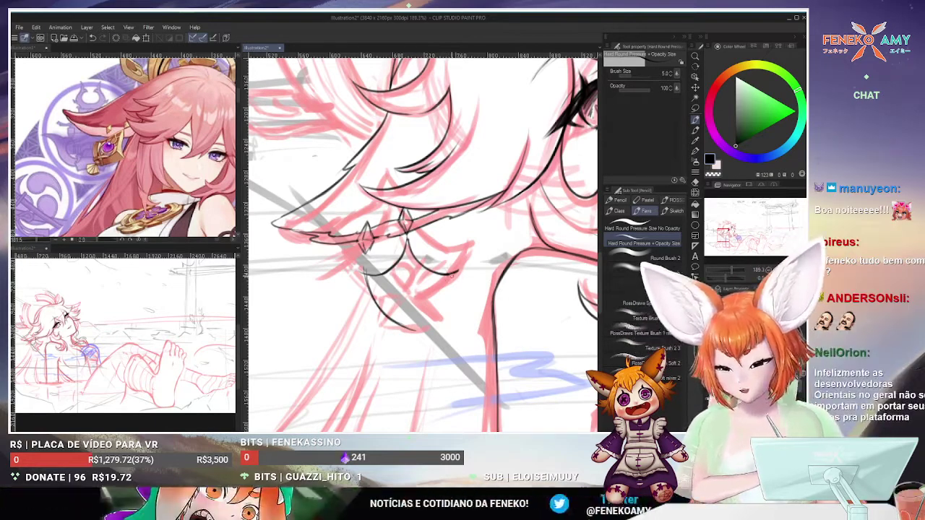
left_click_drag(454, 276, 445, 296)
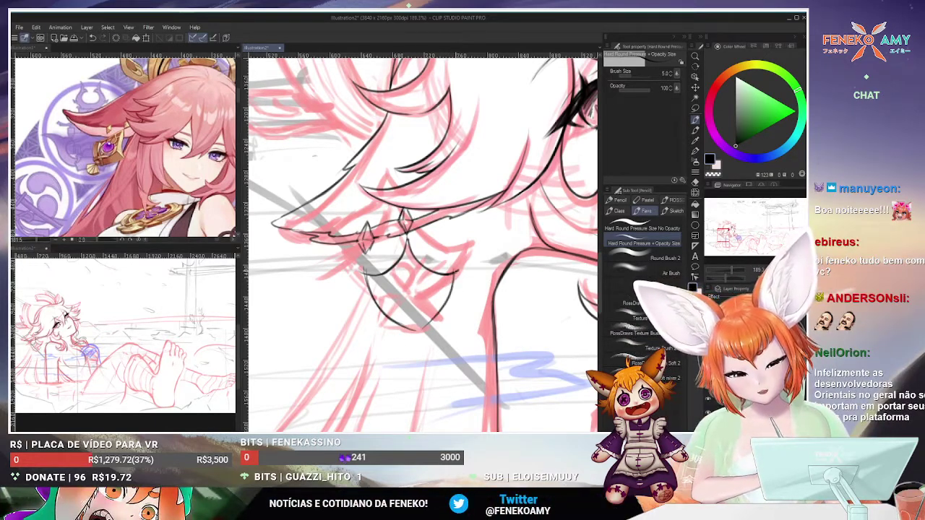
Trim the earring pendant's outline with the size 30 eraser and redraw its rounded base with the pencil
left_click_drag(394, 338, 442, 319)
key("e")
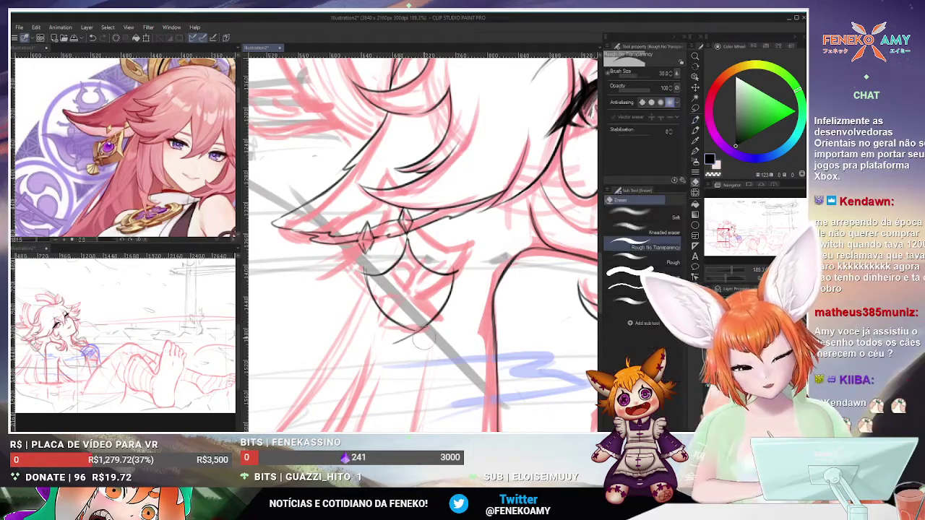
left_click_drag(396, 334, 402, 329)
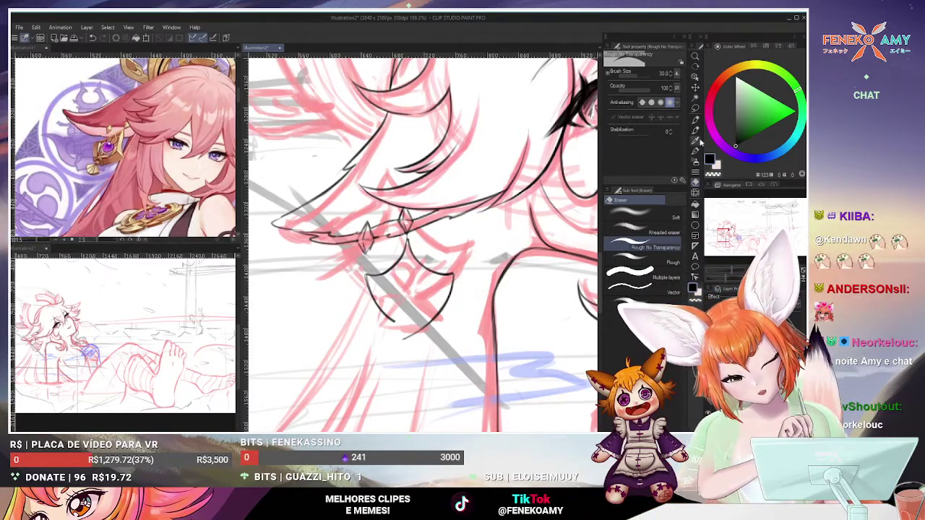
key("p")
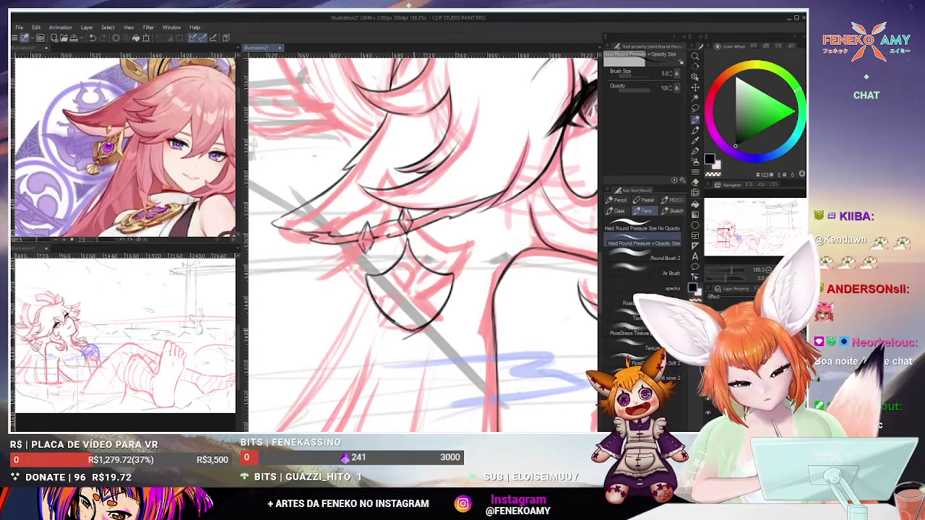
Clean the pendant's outline, ink a curved inner line along its upper edge, and review the whole illustration
key("e")
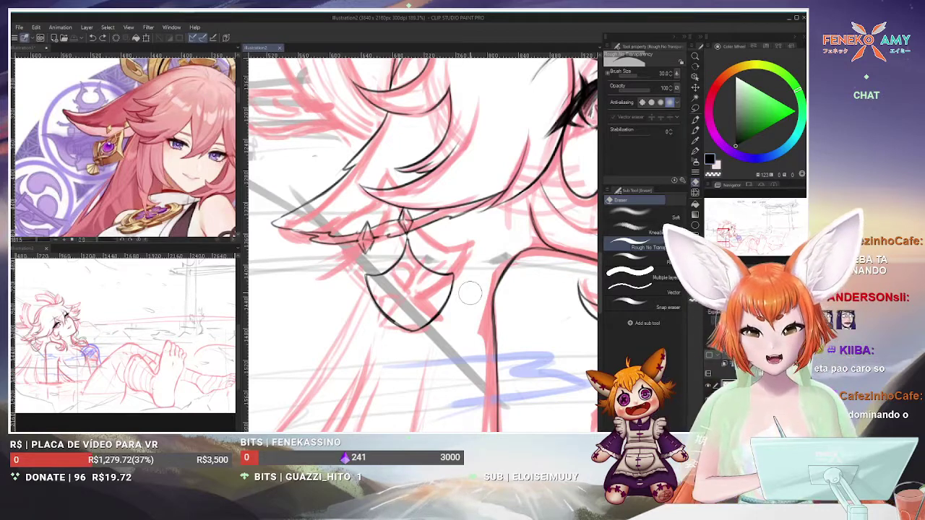
left_click(695, 119)
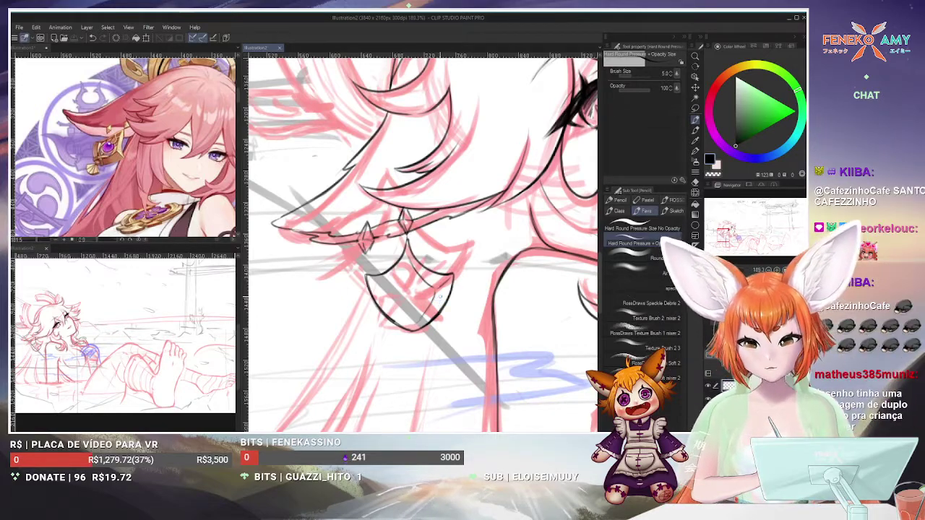
scroll(454, 248, "down", 6)
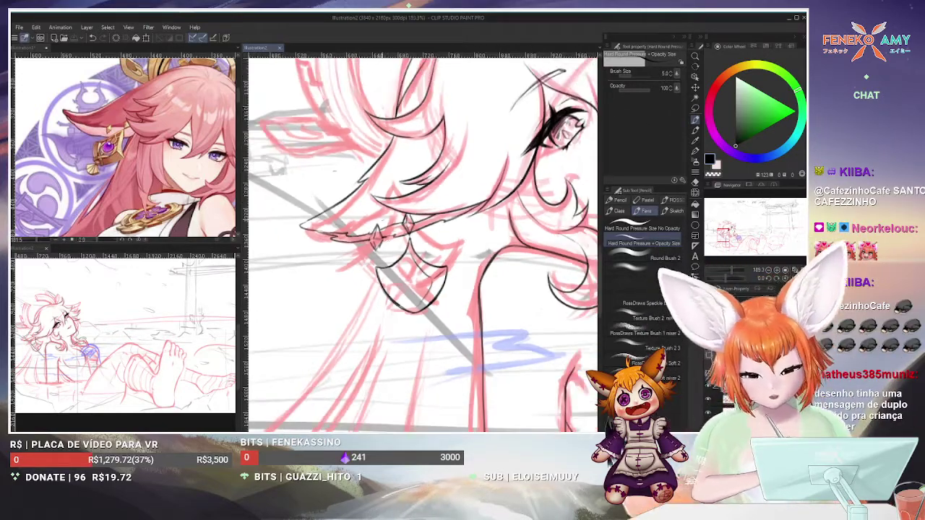
scroll(430, 221, "down", 5)
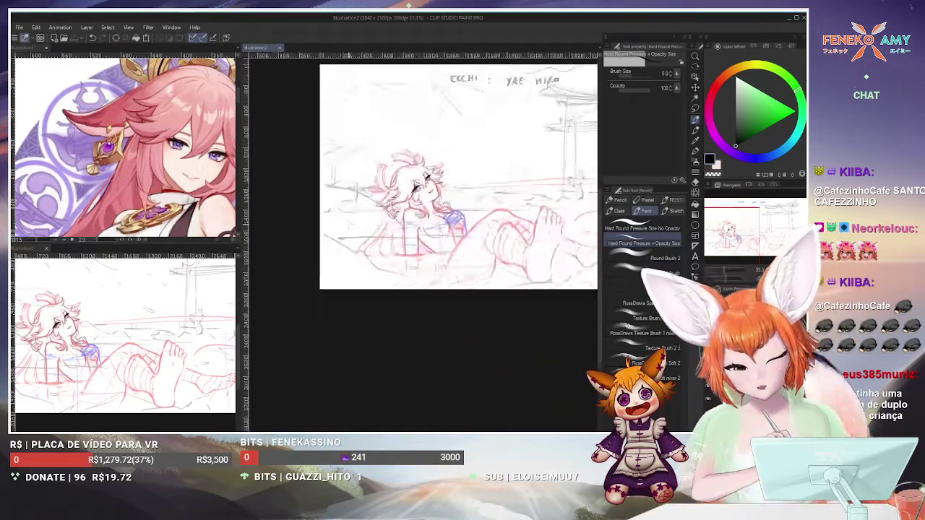
Check the composition of the whole Yae Miko illustration and save the file
scroll(401, 195, "up", 1)
scroll(401, 195, "down", 2)
scroll(401, 196, "up", 2)
scroll(401, 195, "down", 1)
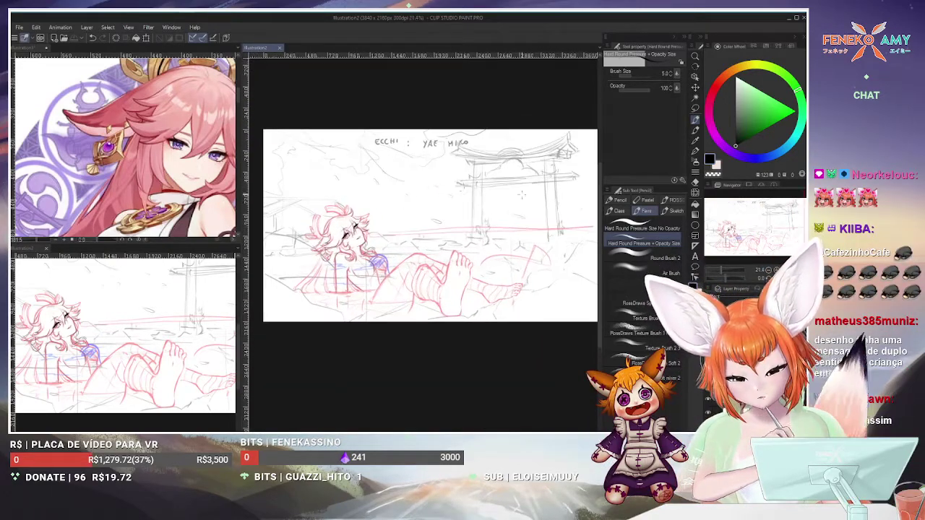
scroll(401, 195, "down", 1)
scroll(401, 195, "up", 1)
scroll(401, 195, "down", 1)
scroll(419, 230, "up", 1)
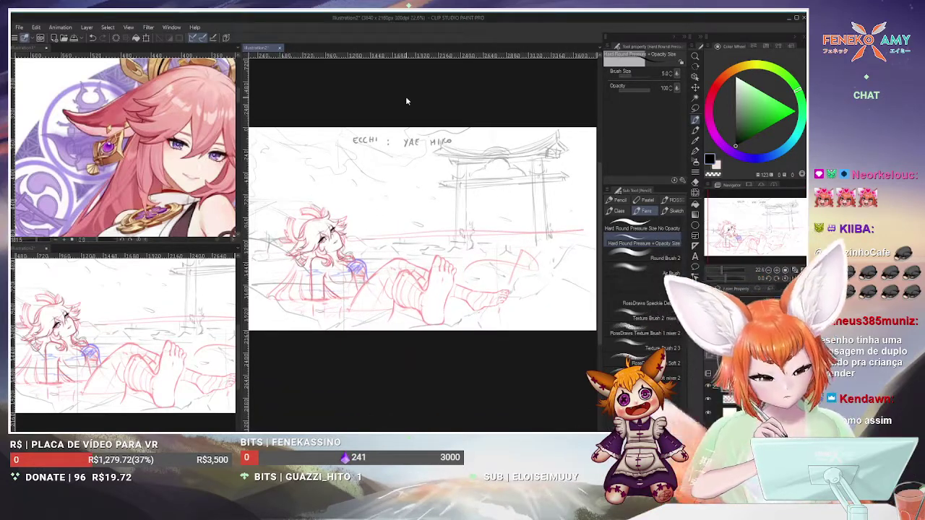
key("ctrl+s")
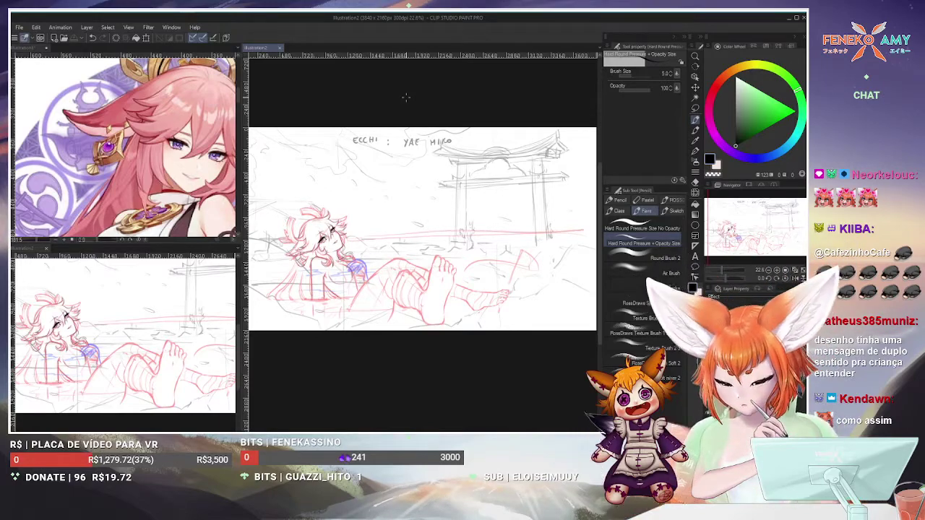
Examine the full-body and portrait Yae Miko reference images and compare them with the character's inked head
scroll(150, 122, "down", 6)
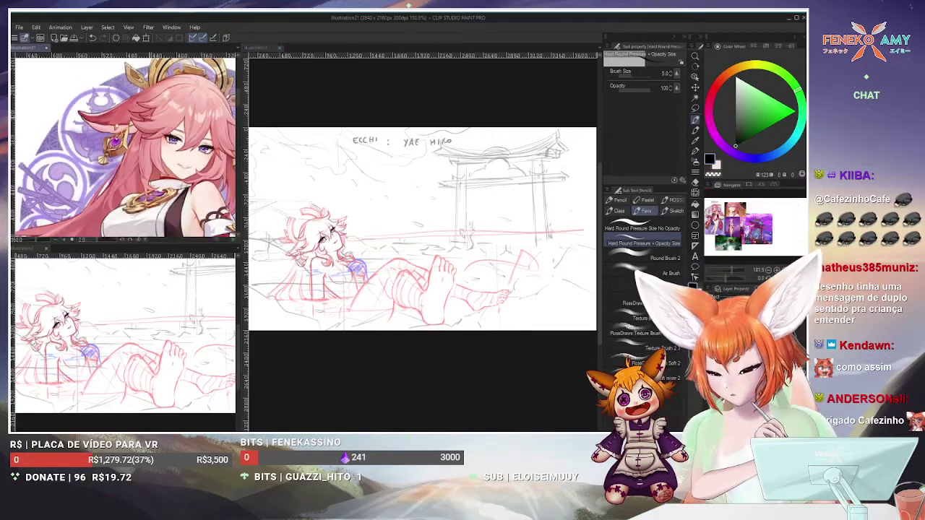
scroll(151, 121, "down", 1)
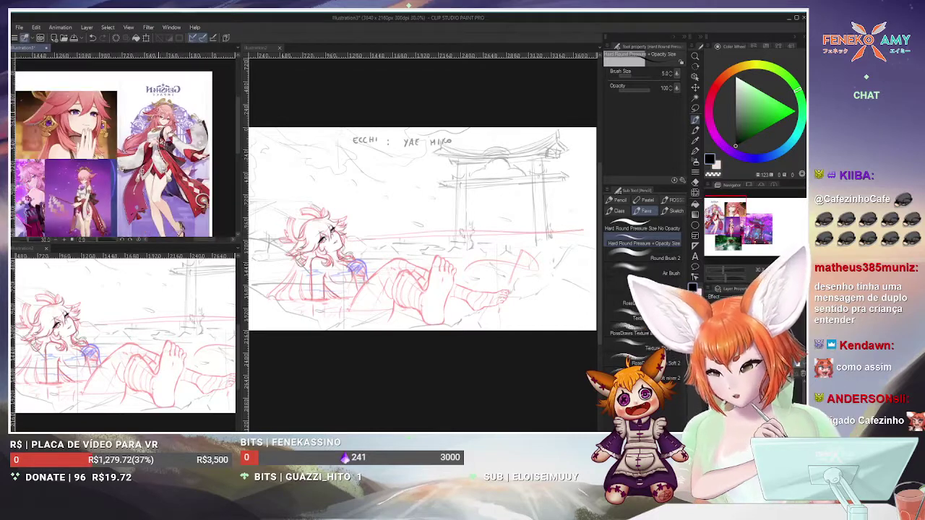
scroll(151, 122, "up", 2)
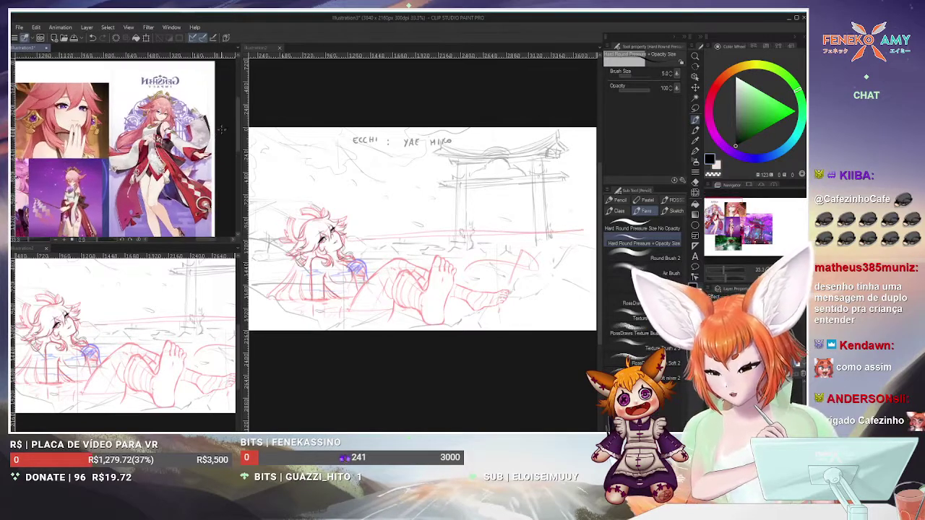
left_click(408, 6)
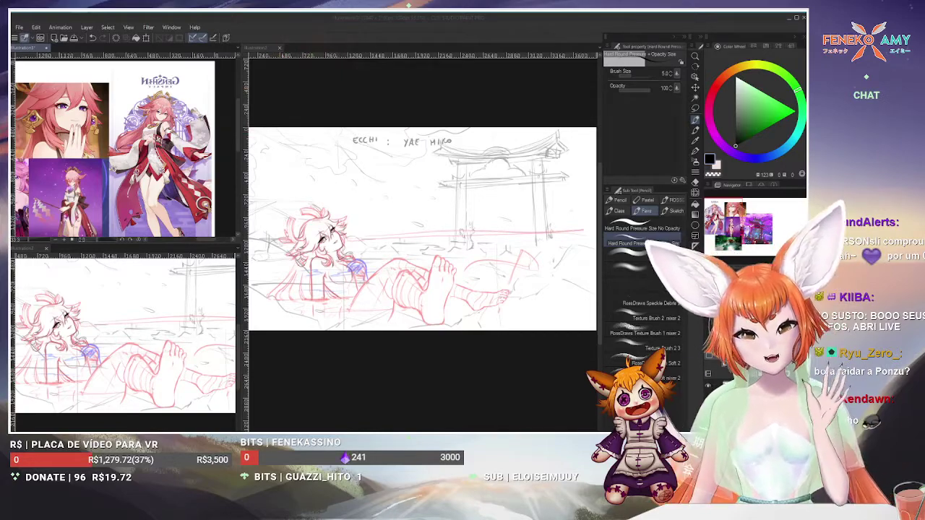
scroll(370, 340, "up", 5)
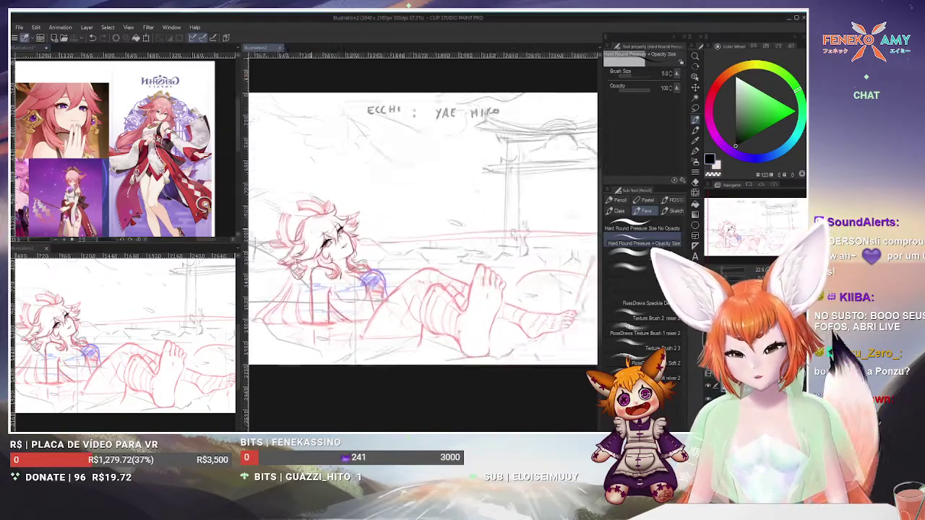
scroll(422, 269, "up", 4)
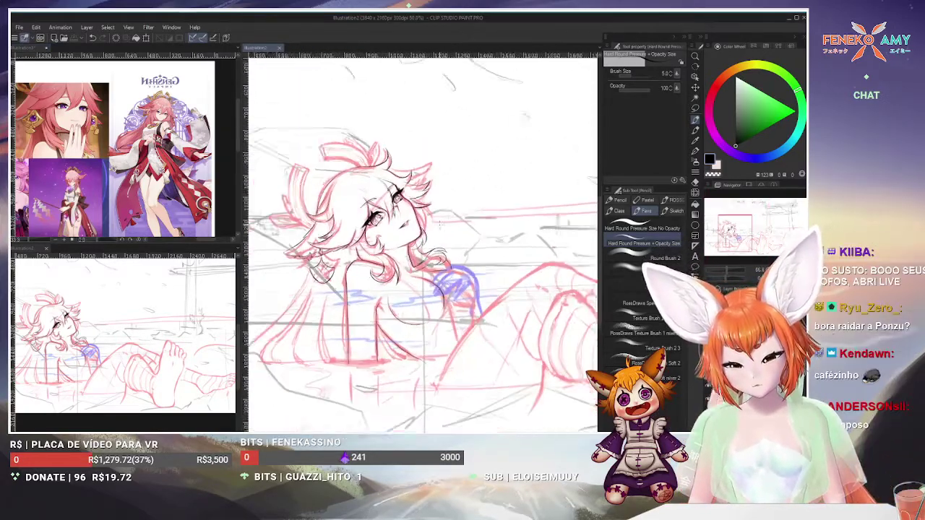